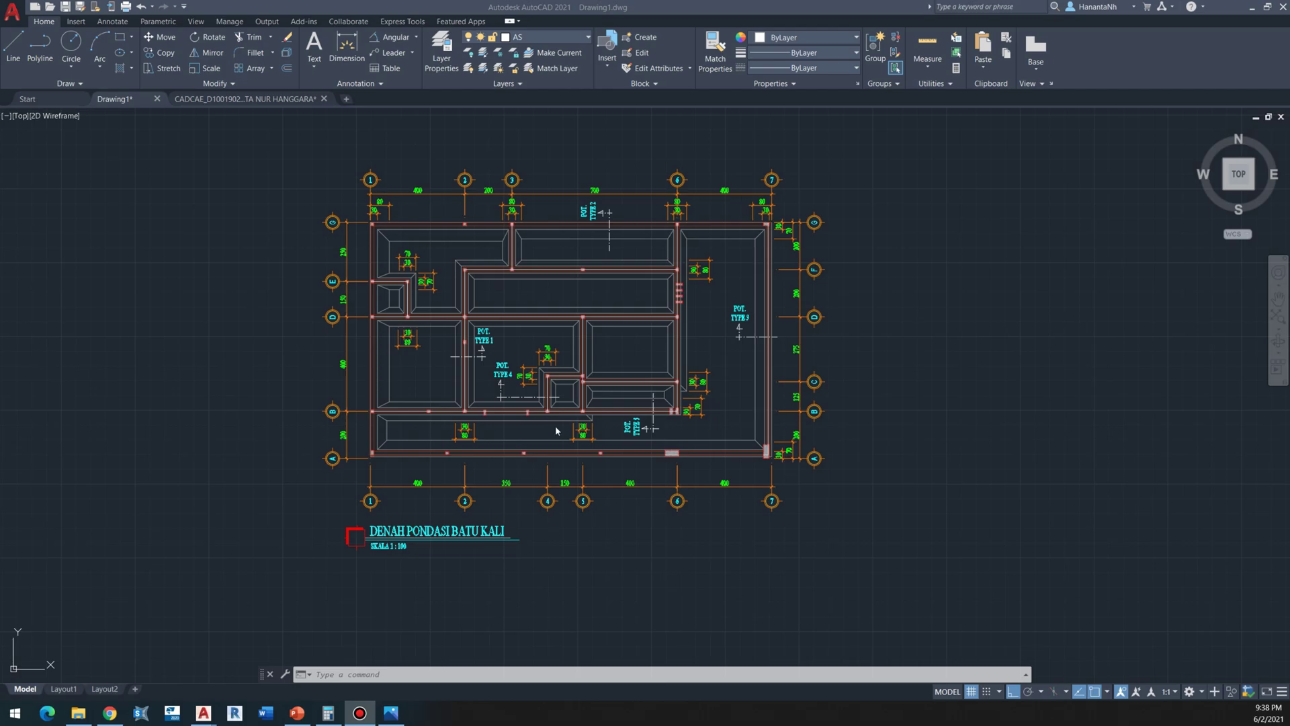
Step: Examine the DENAH PONDASI BATU KALI foundation plan, including its axes, dimensions and section markers
scroll(491, 288, up, 2)
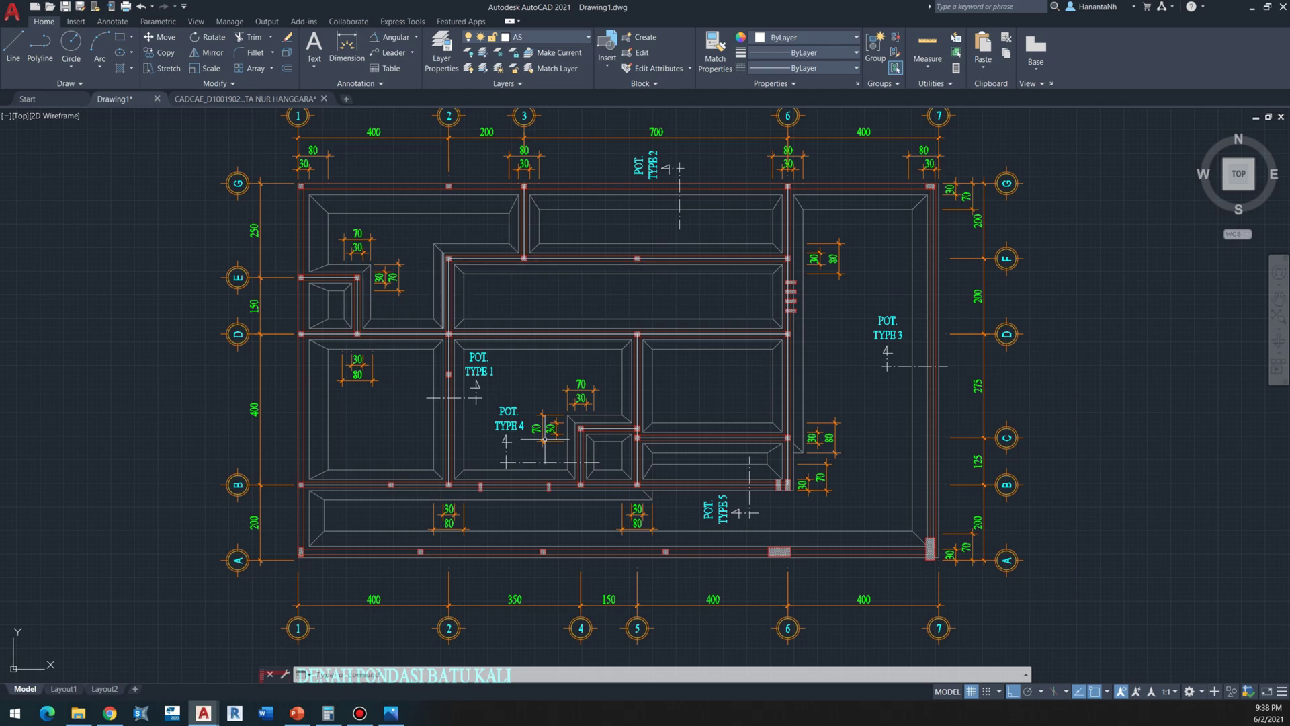
middle_drag(495, 410, 396, 387)
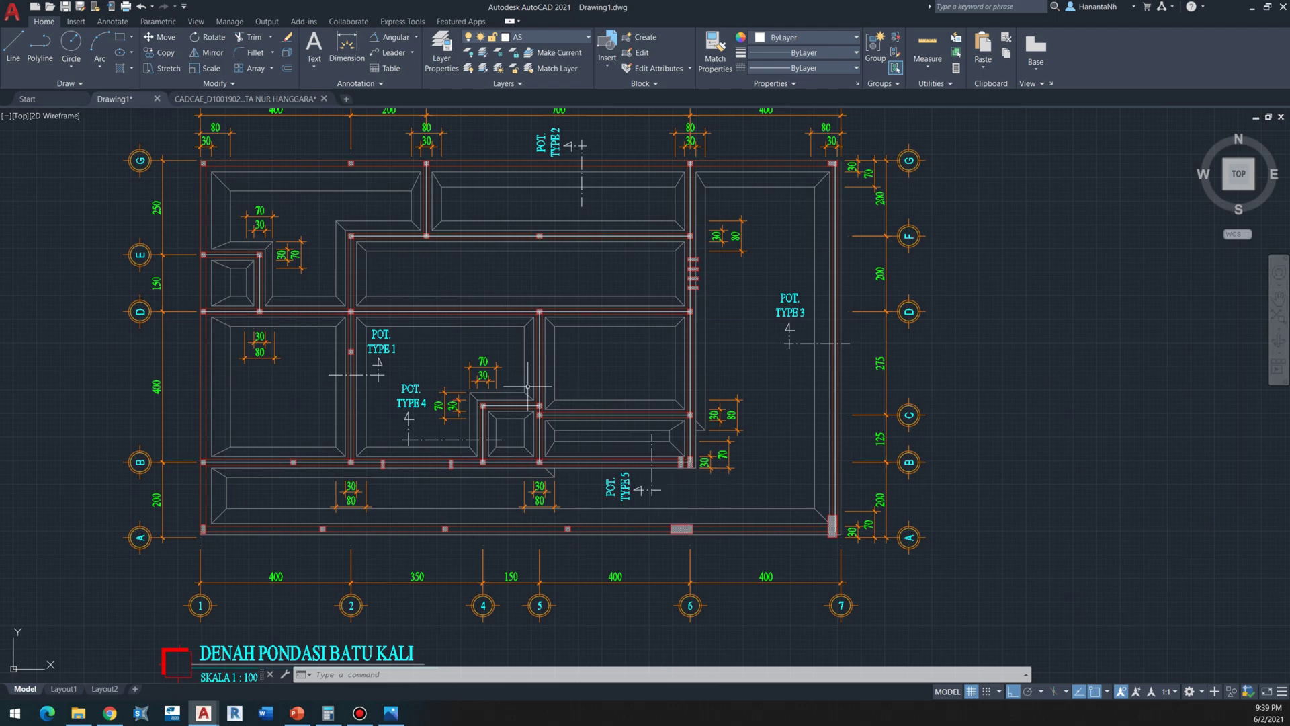
scroll(578, 356, down, 2)
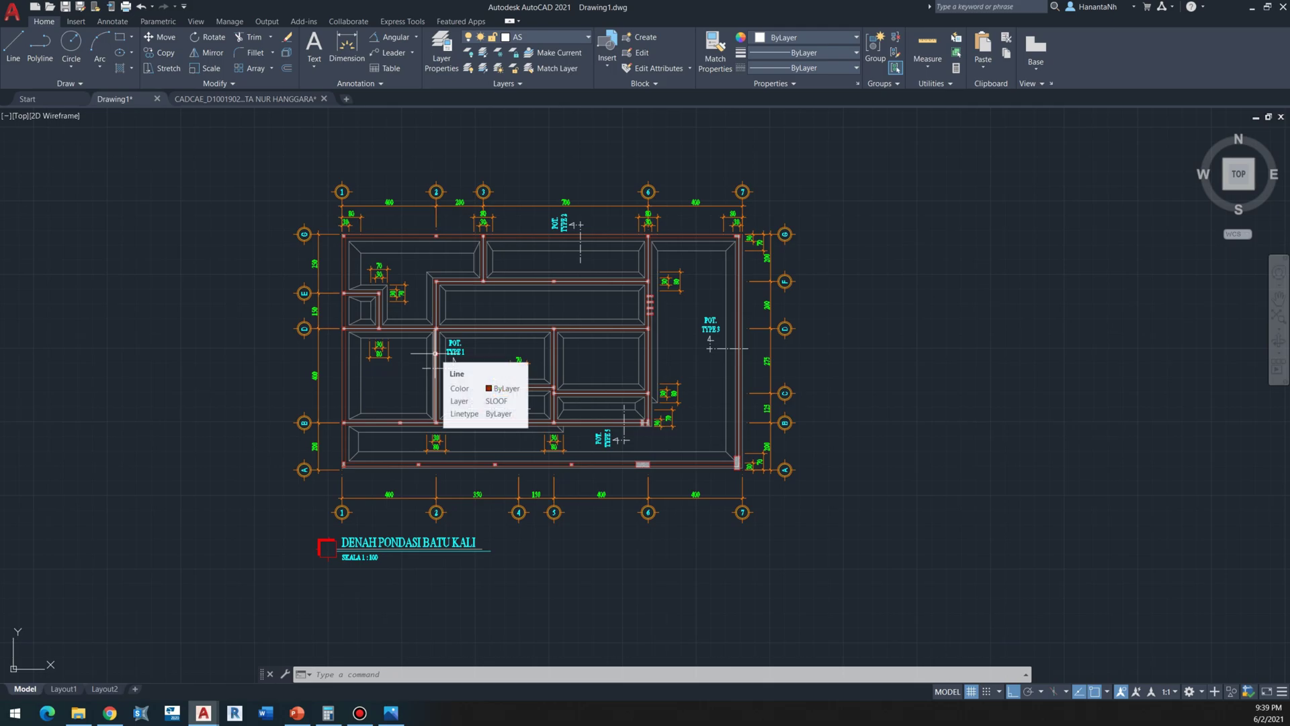
scroll(578, 309, down, 6)
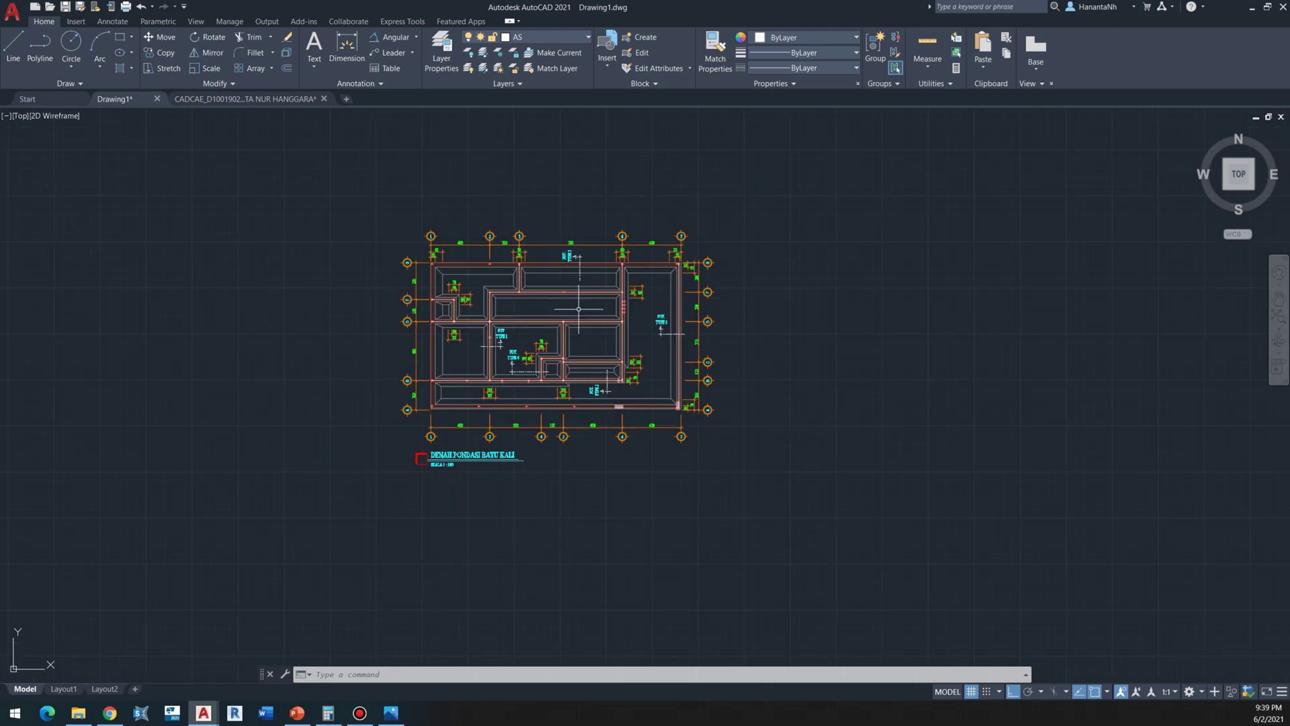
Step: Copy the complete DENAH RUMAH 1 LANTAI floor plan, with its axes and title, into the free space beside the foundation plan
scroll(316, 524, up, 2)
scroll(330, 474, up, 5)
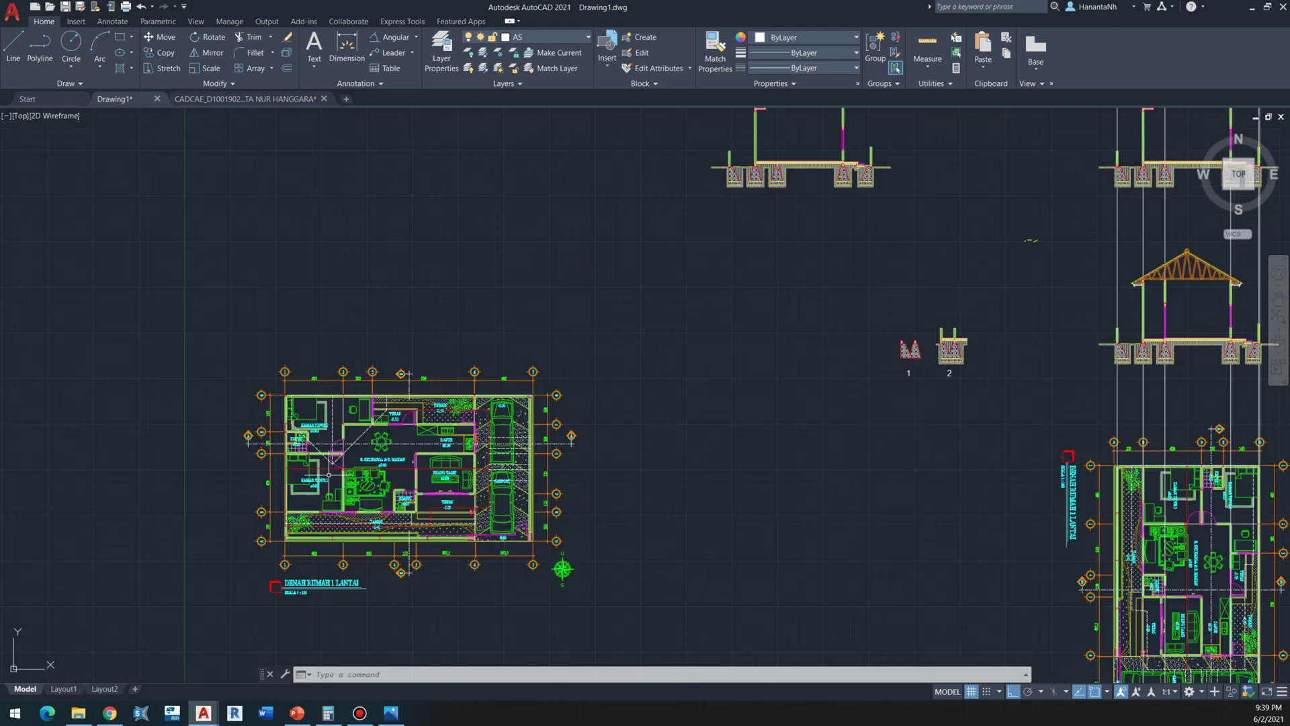
mouse_move(329, 475)
middle_down()
mouse_move(379, 436)
mouse_move(384, 401)
middle_up()
scroll(381, 437, up, 2)
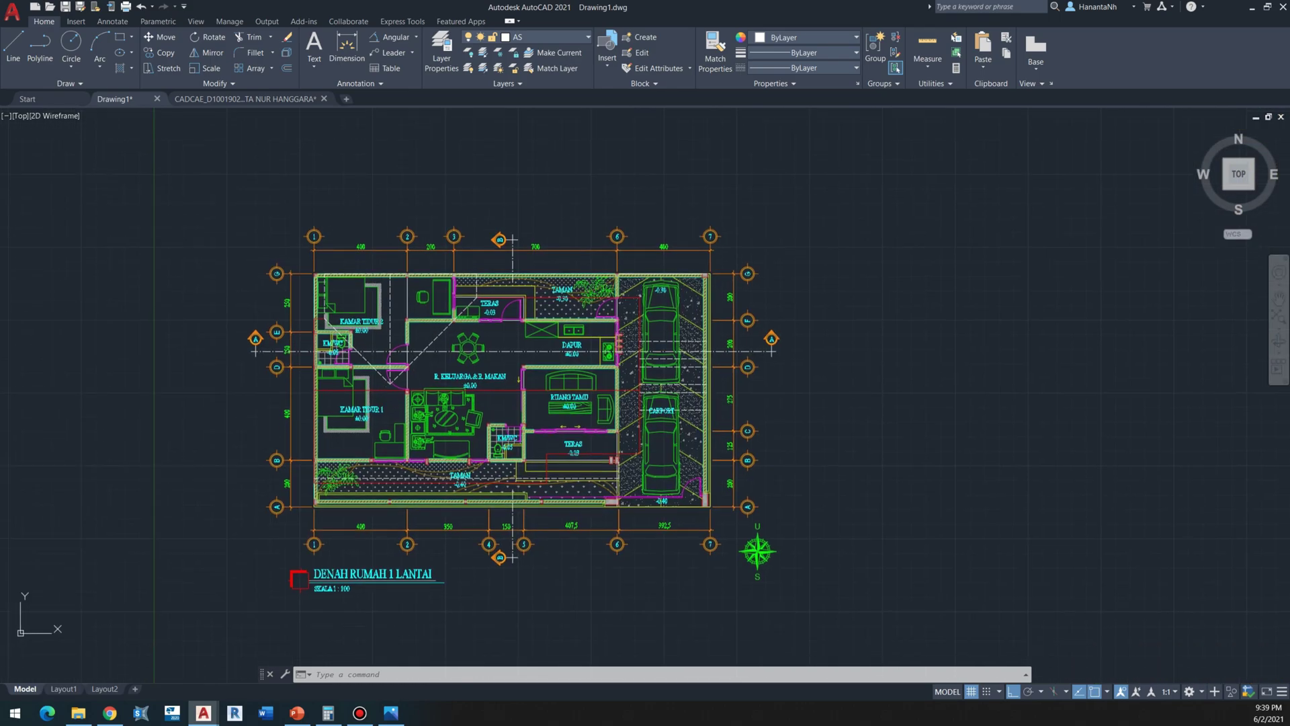
scroll(383, 401, down, 2)
click(211, 235)
click(740, 526)
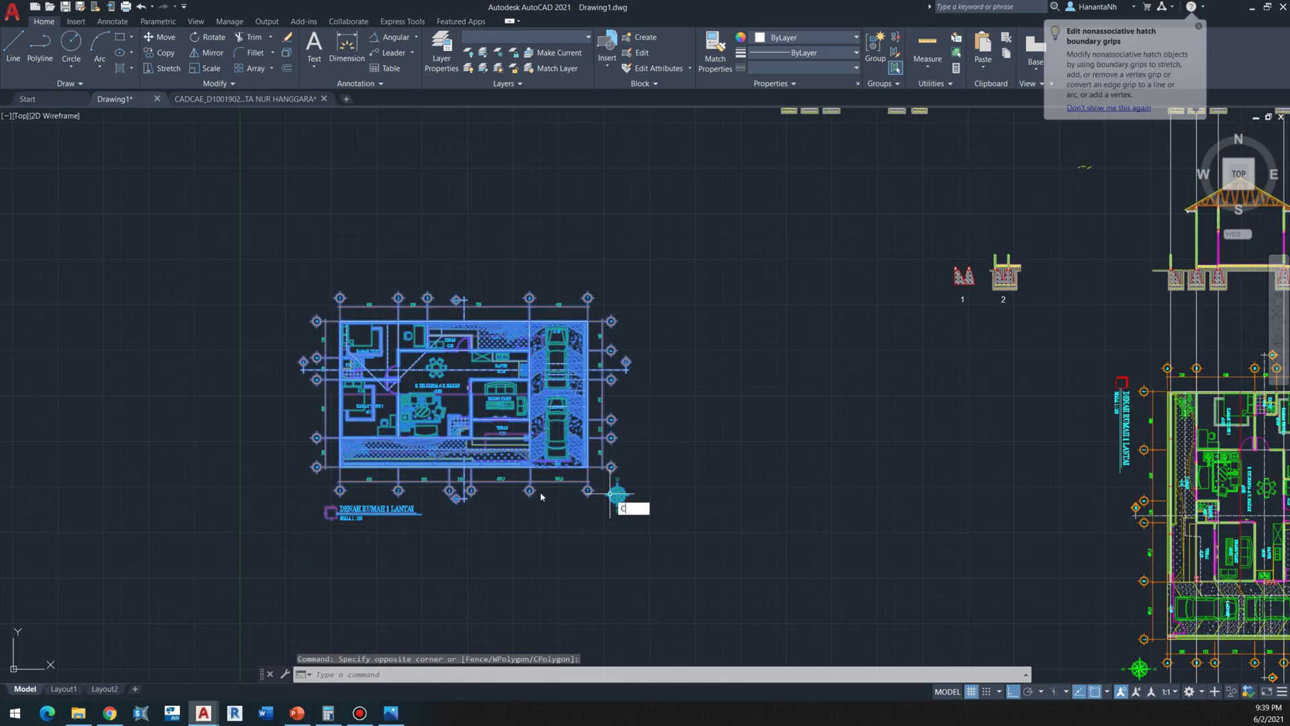
text(co)
key(Return)
click(422, 385)
middle_drag(393, 389, 703, 460)
scroll(889, 438, down, 2)
scroll(487, 450, down, 3)
scroll(700, 461, up, 1)
key(F8)
middle_drag(717, 307, 538, 463)
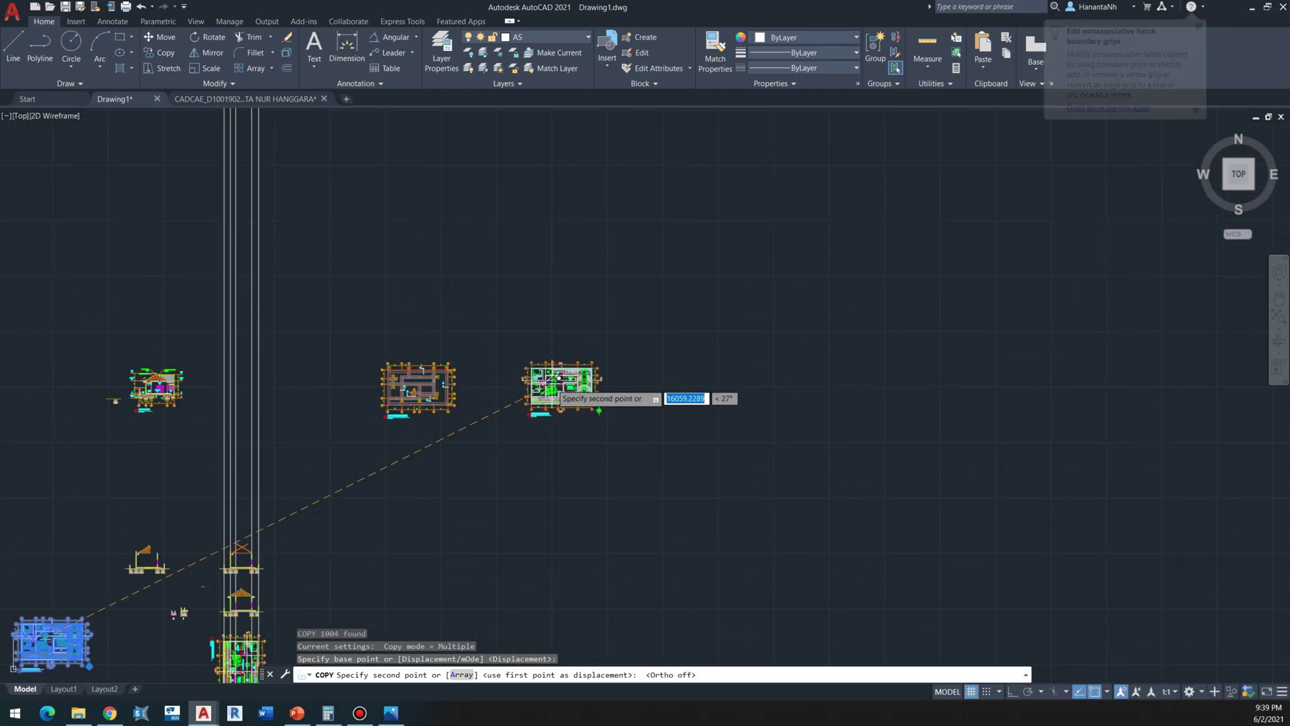
click(547, 382)
key(Escape)
Step: Examine the copied floor plan's rooms, walls, columns and grid axes, and compare its place with the neighbouring foundation plan
scroll(550, 381, up, 8)
middle_drag(464, 297, 462, 339)
scroll(463, 338, up, 6)
click(459, 341)
key(Escape)
scroll(460, 341, down, 6)
scroll(461, 342, up, 4)
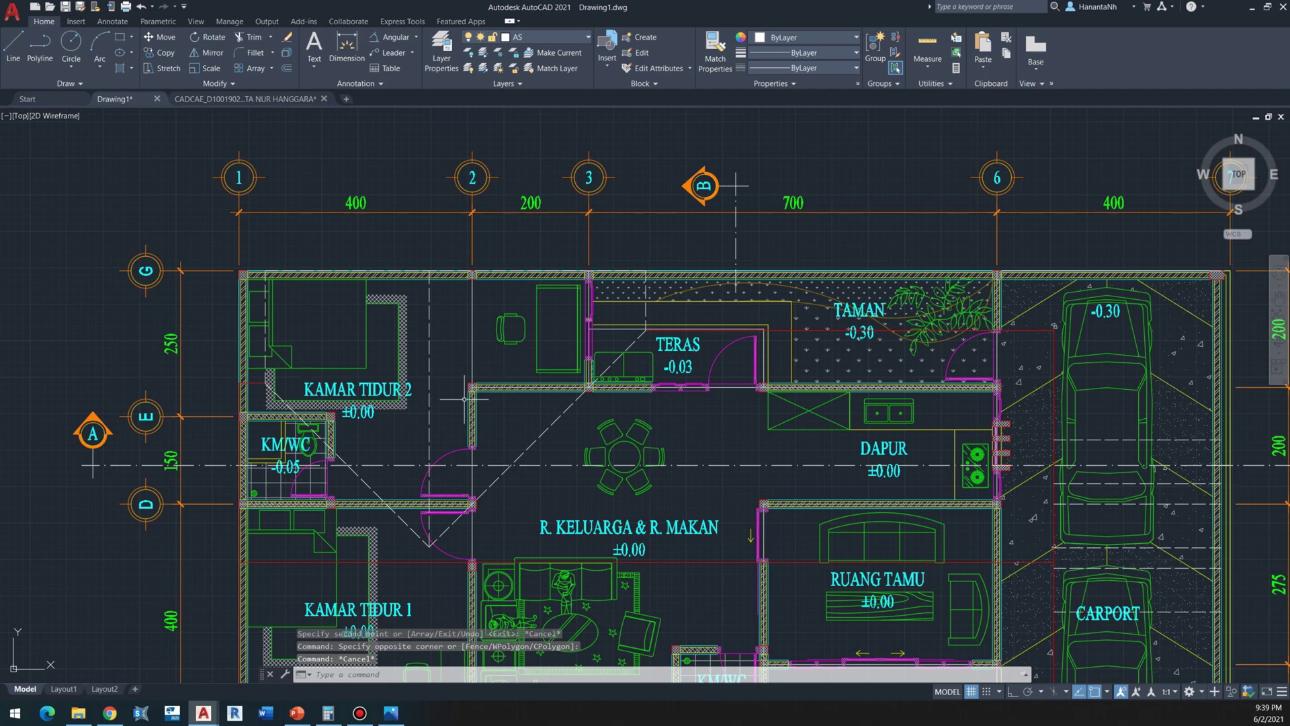
middle_drag(464, 399, 416, 332)
scroll(360, 274, down, 4)
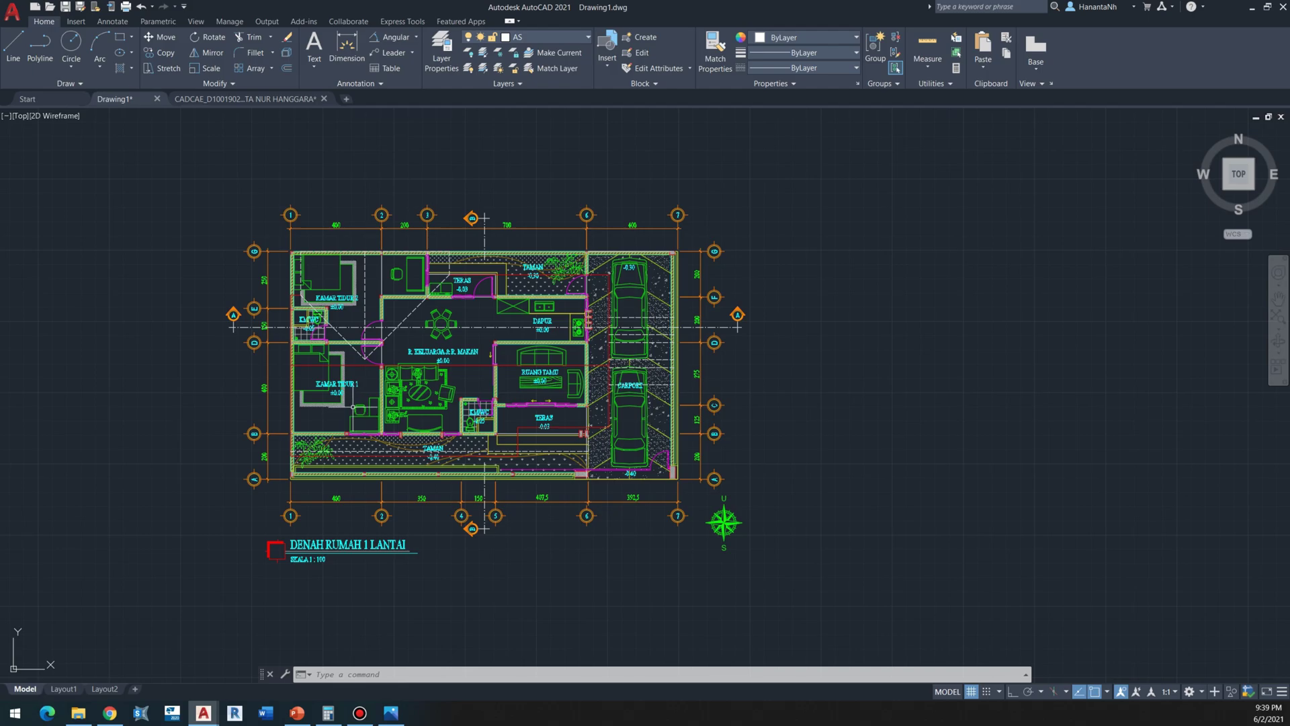
scroll(328, 336, up, 2)
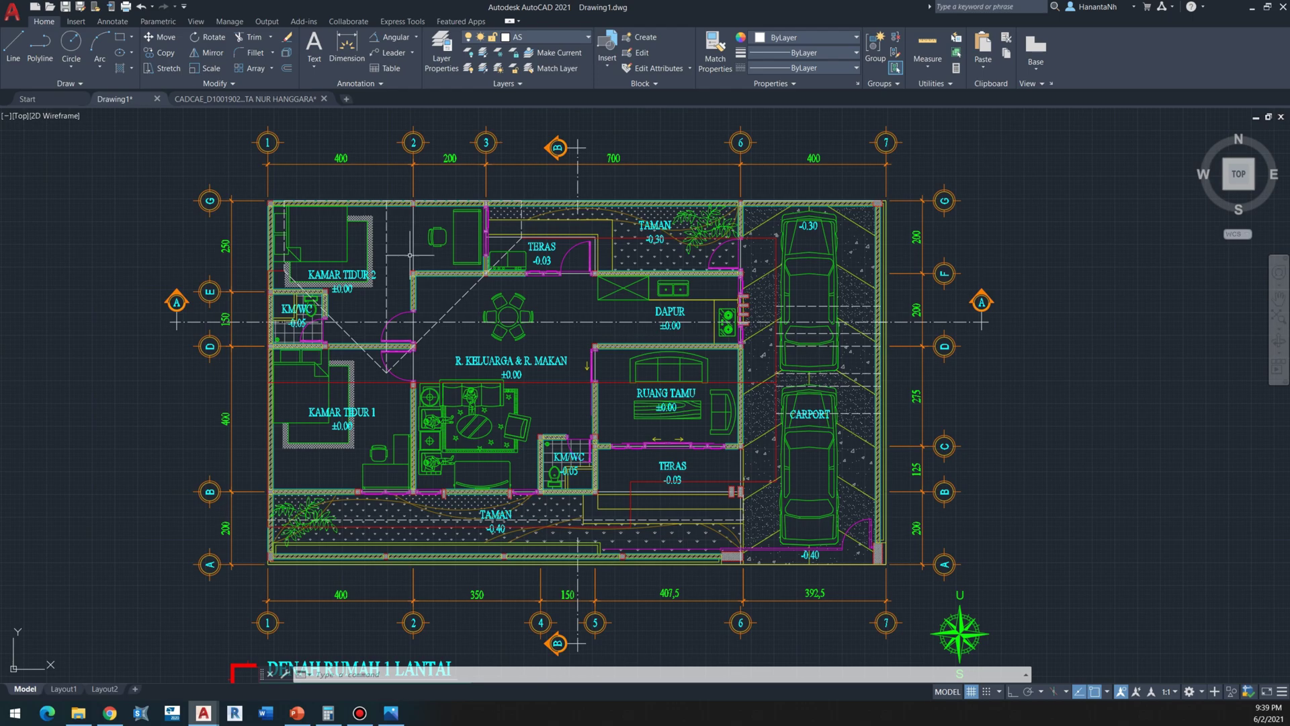
scroll(414, 232, up, 2)
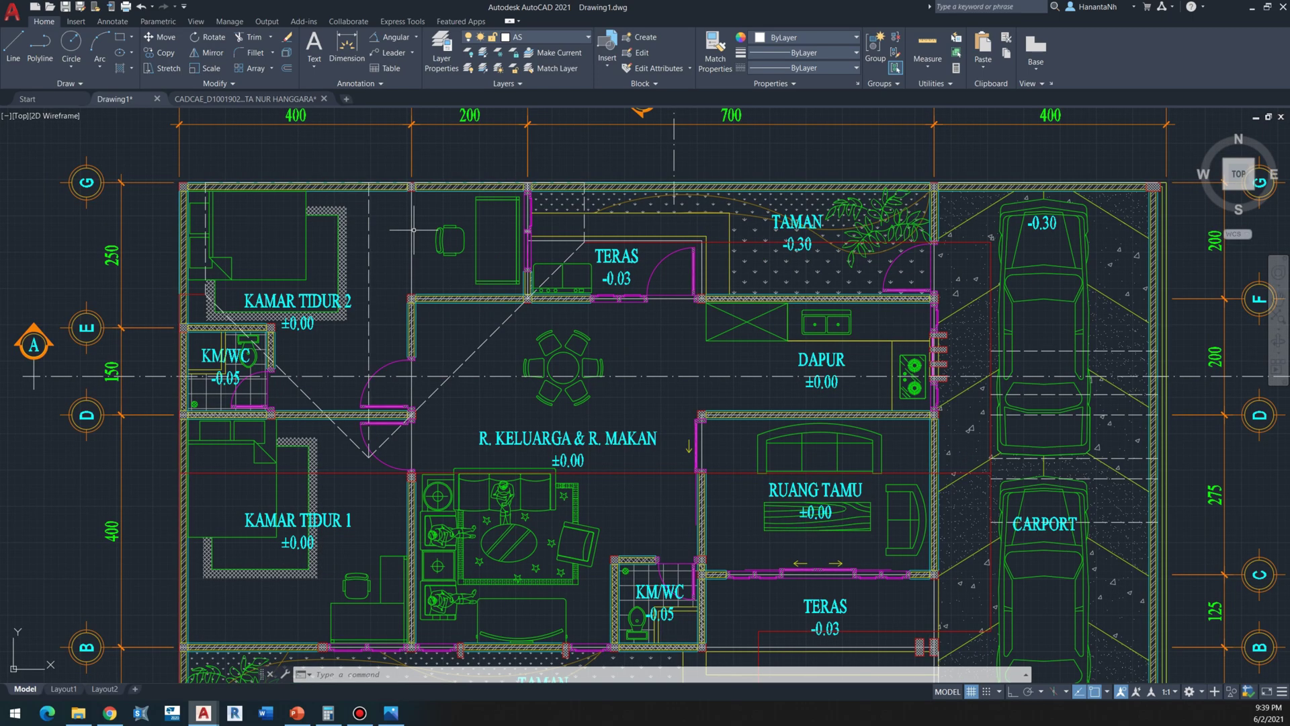
scroll(414, 229, down, 3)
middle_drag(414, 230, 617, 230)
scroll(40, 447, up, 1)
middle_drag(41, 445, 69, 448)
scroll(69, 446, down, 1)
scroll(667, 288, up, 2)
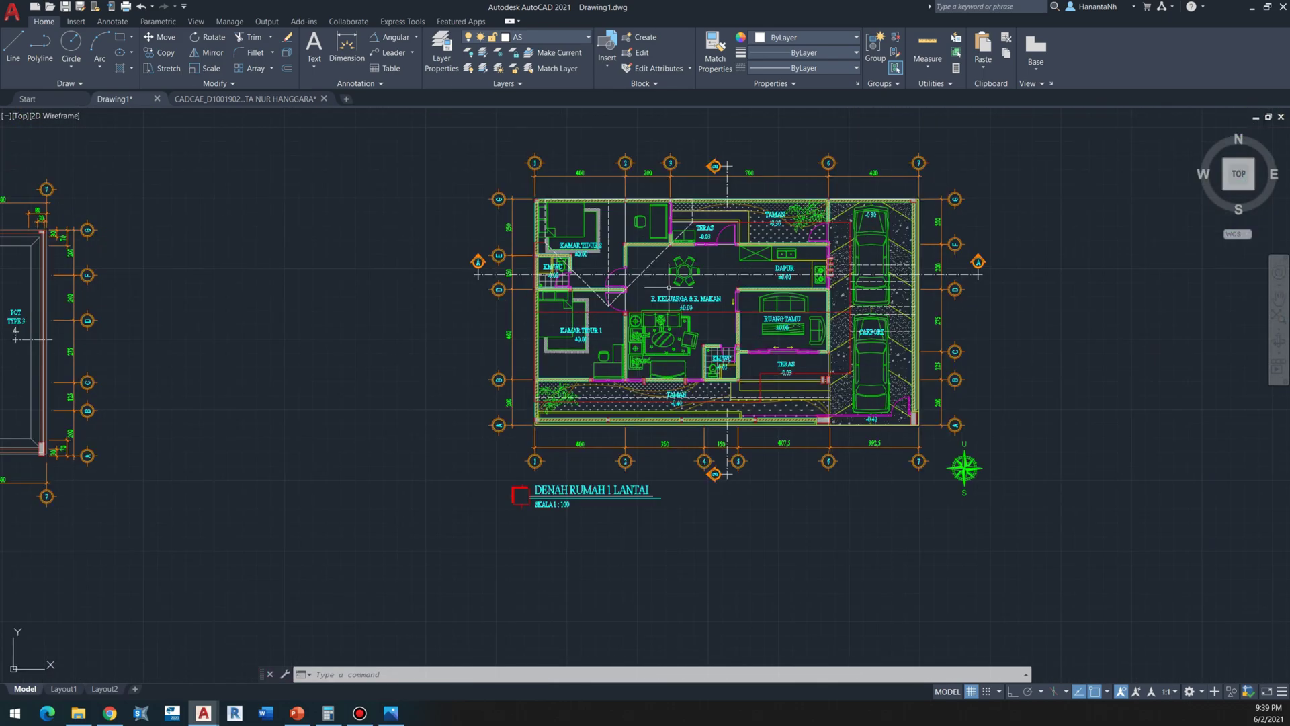
middle_drag(668, 288, 445, 346)
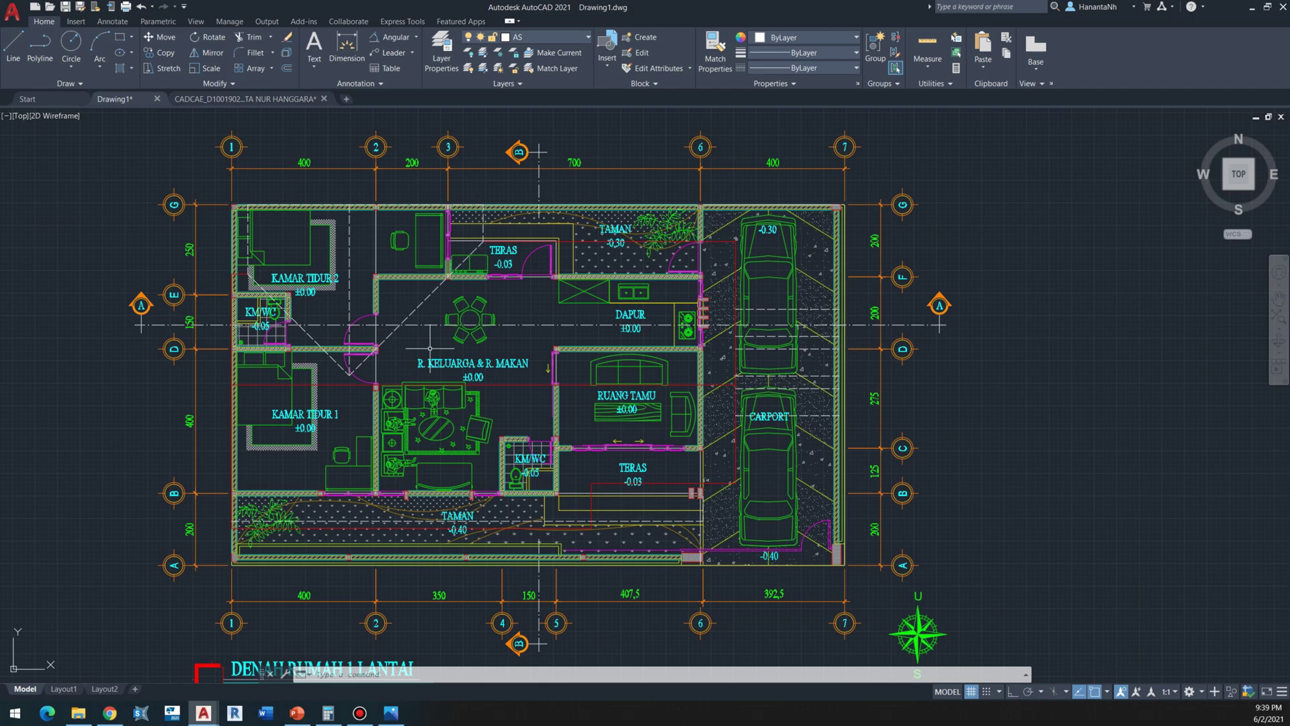
scroll(368, 262, down, 2)
scroll(368, 261, up, 2)
scroll(376, 269, down, 2)
scroll(401, 292, up, 2)
scroll(401, 291, down, 2)
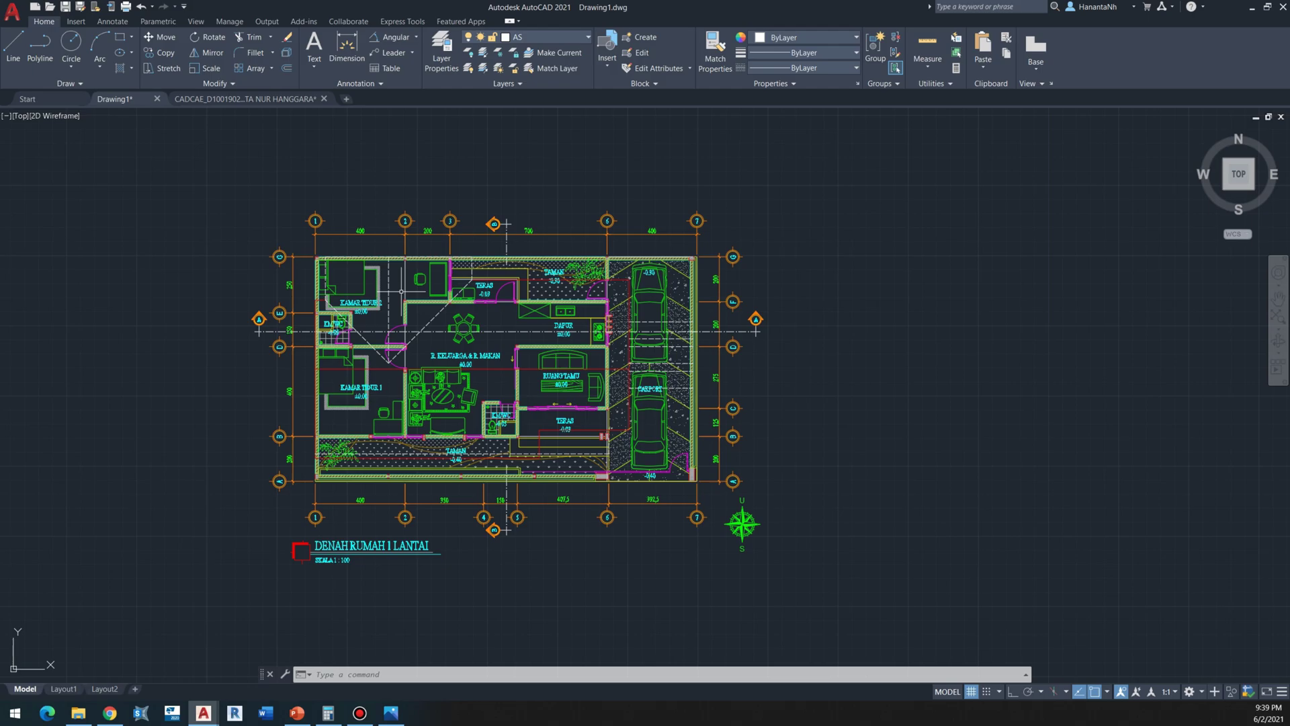
scroll(401, 292, up, 2)
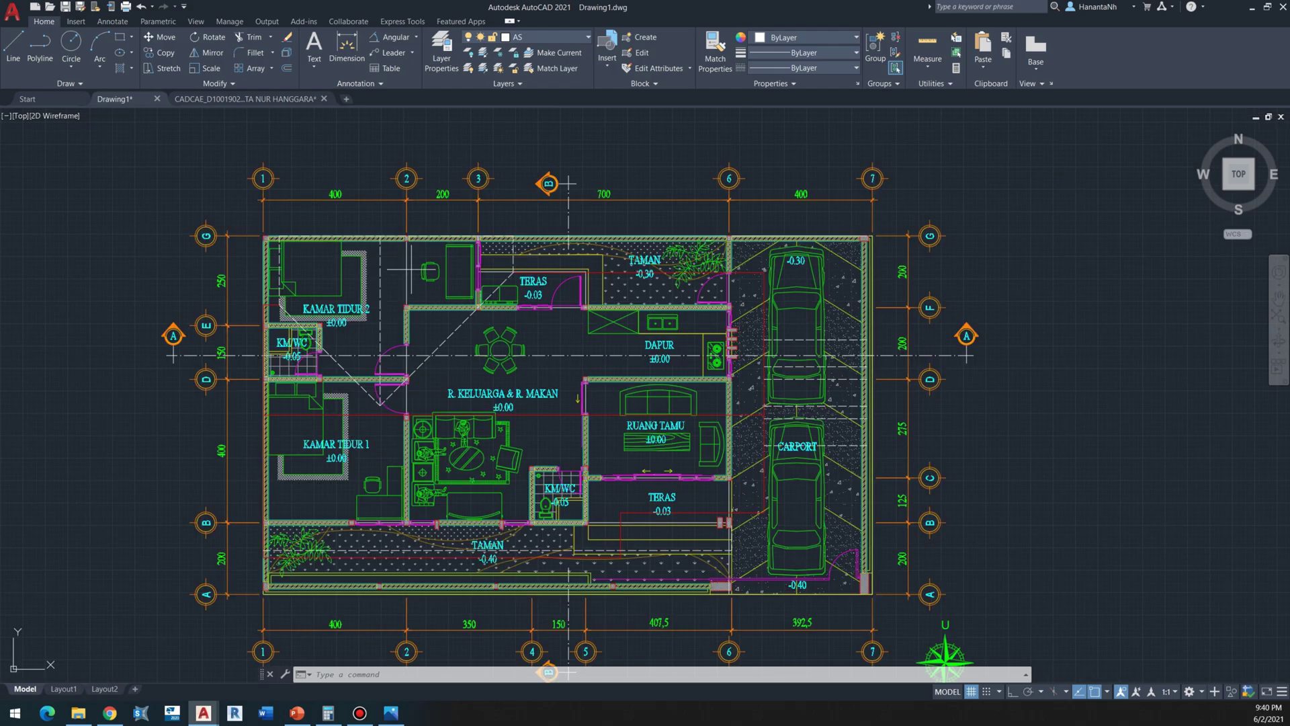
Step: Select the axis 2 line, its column at axis G, the axis 2 bubble and the adjoining 400 and 200 dimensions
click(402, 263)
scroll(404, 283, up, 3)
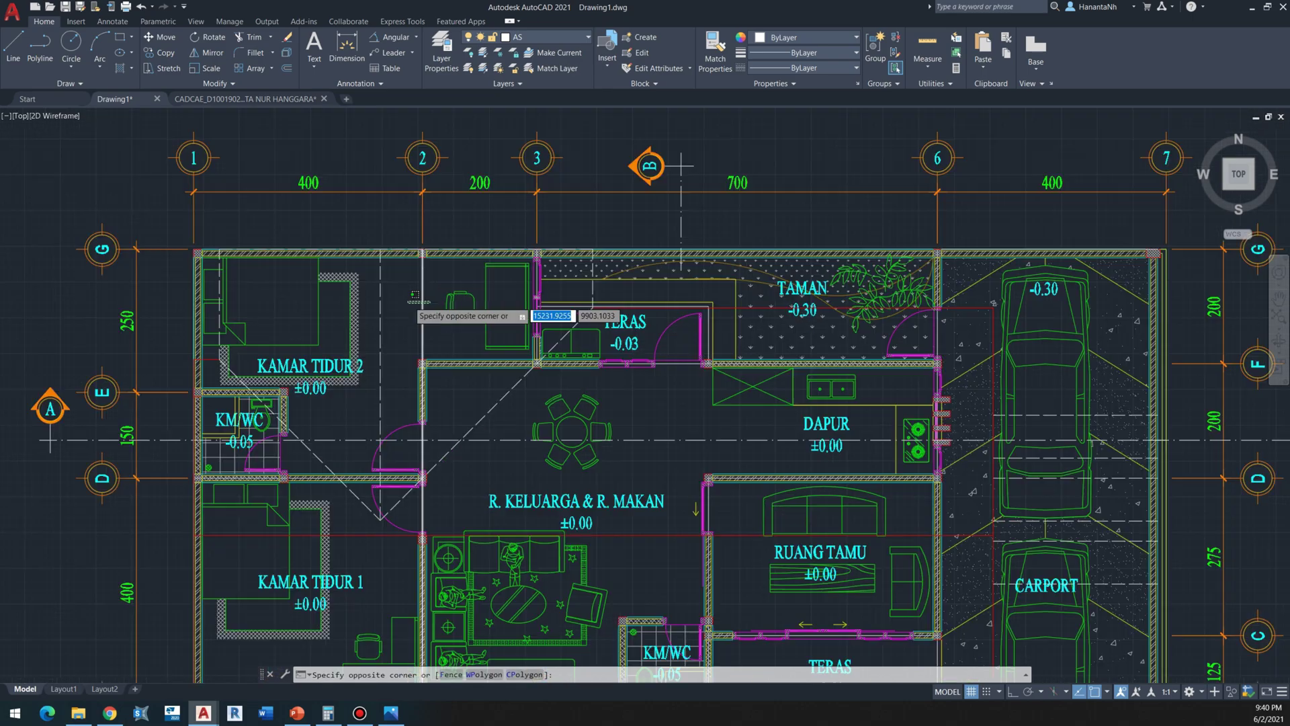
click(405, 299)
scroll(405, 299, up, 3)
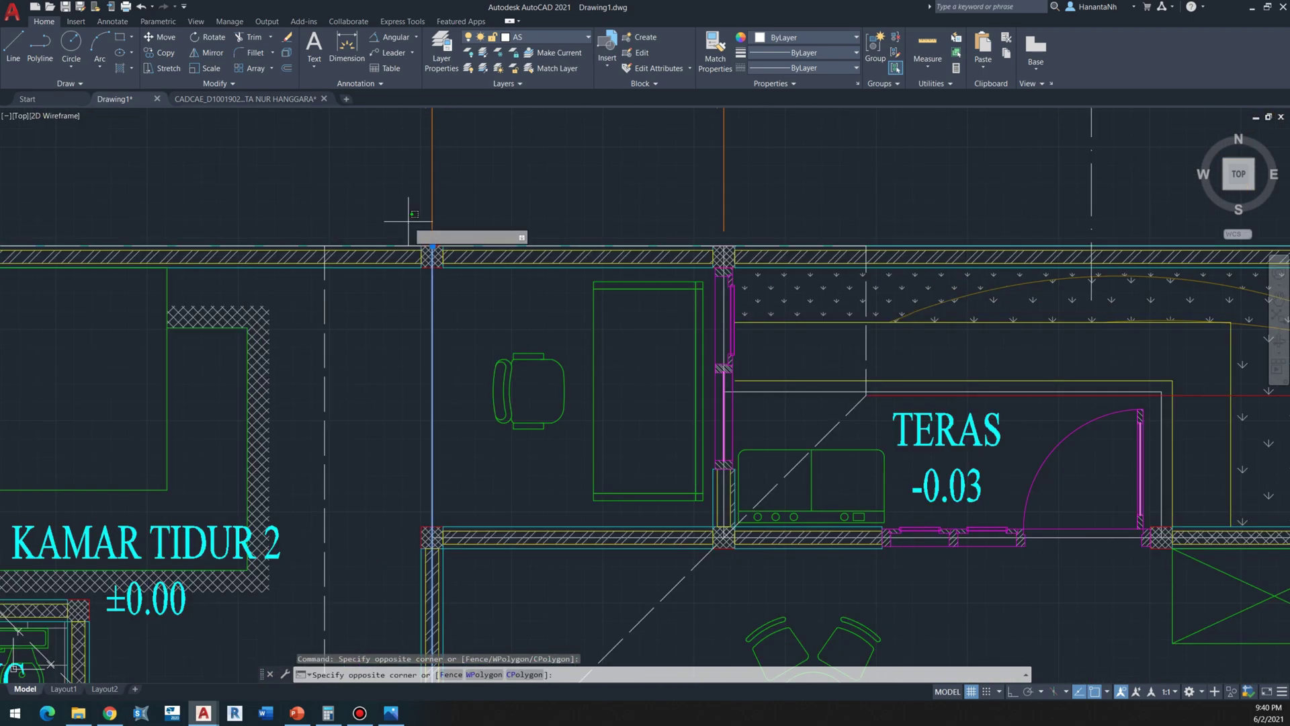
scroll(487, 303, down, 5)
scroll(477, 309, up, 3)
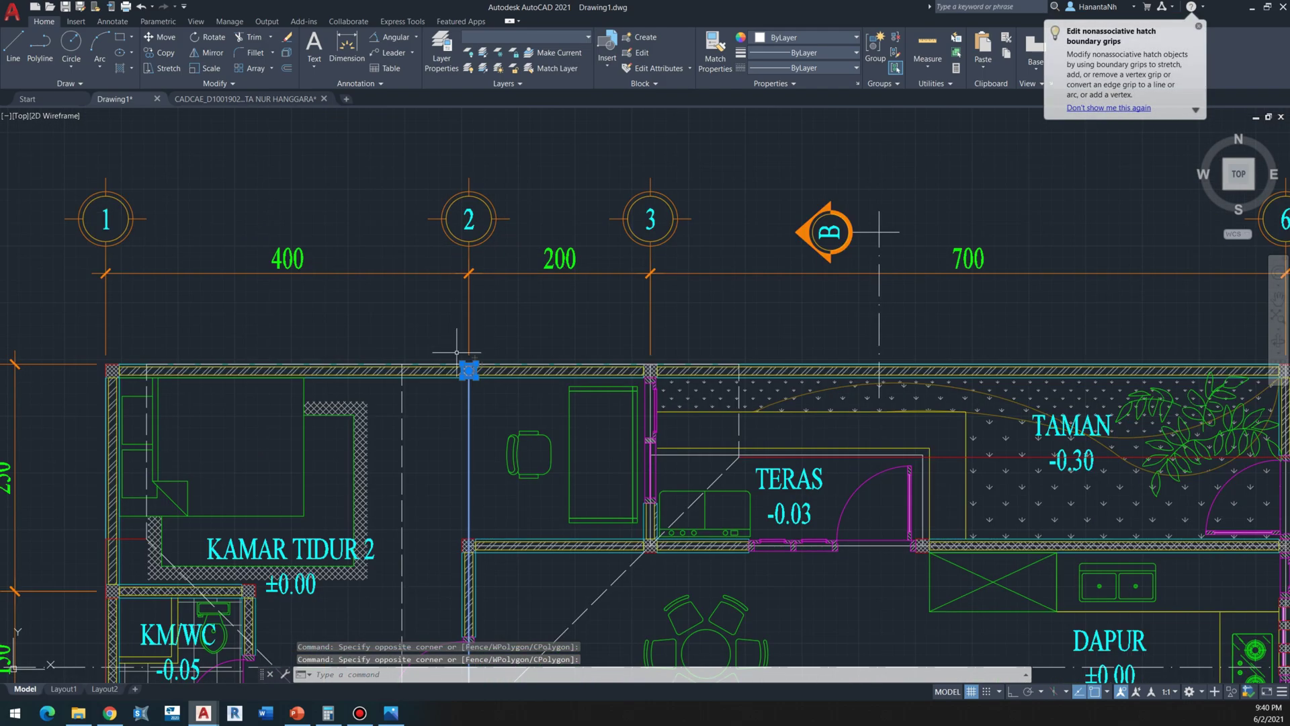
scroll(461, 363, down, 1)
click(505, 148)
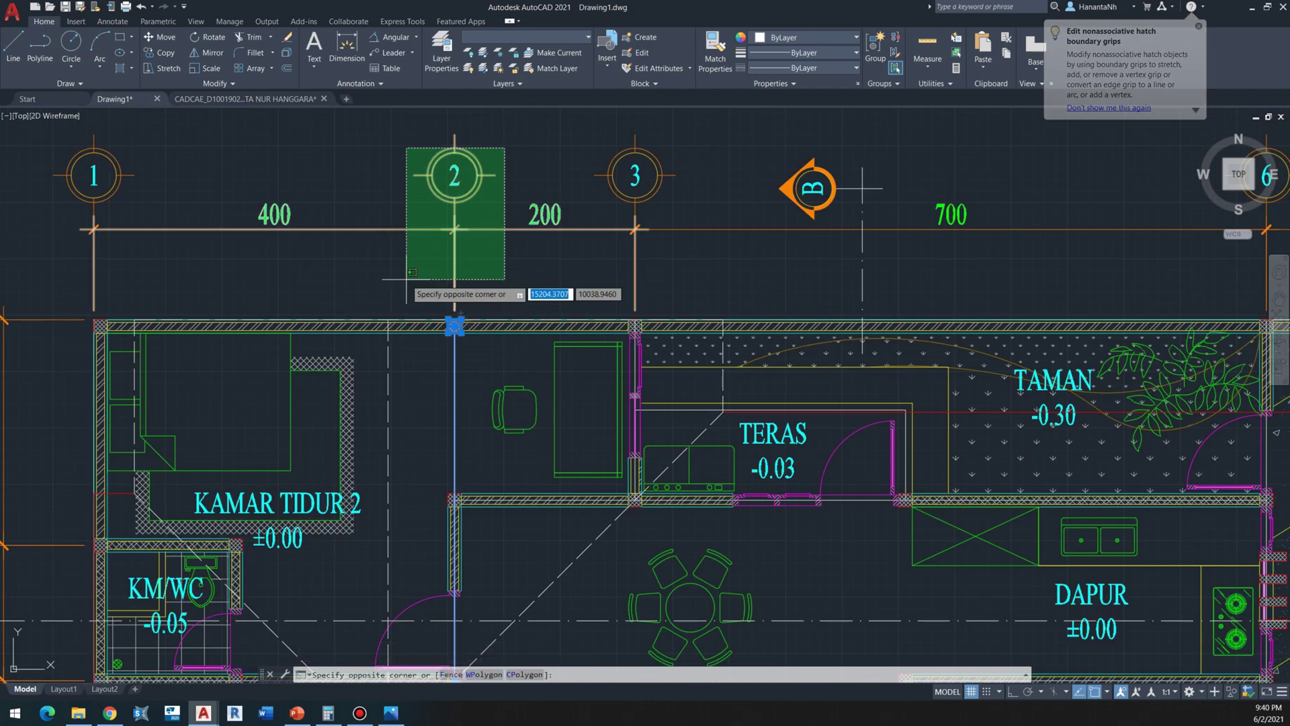
click(403, 296)
scroll(397, 260, down, 4)
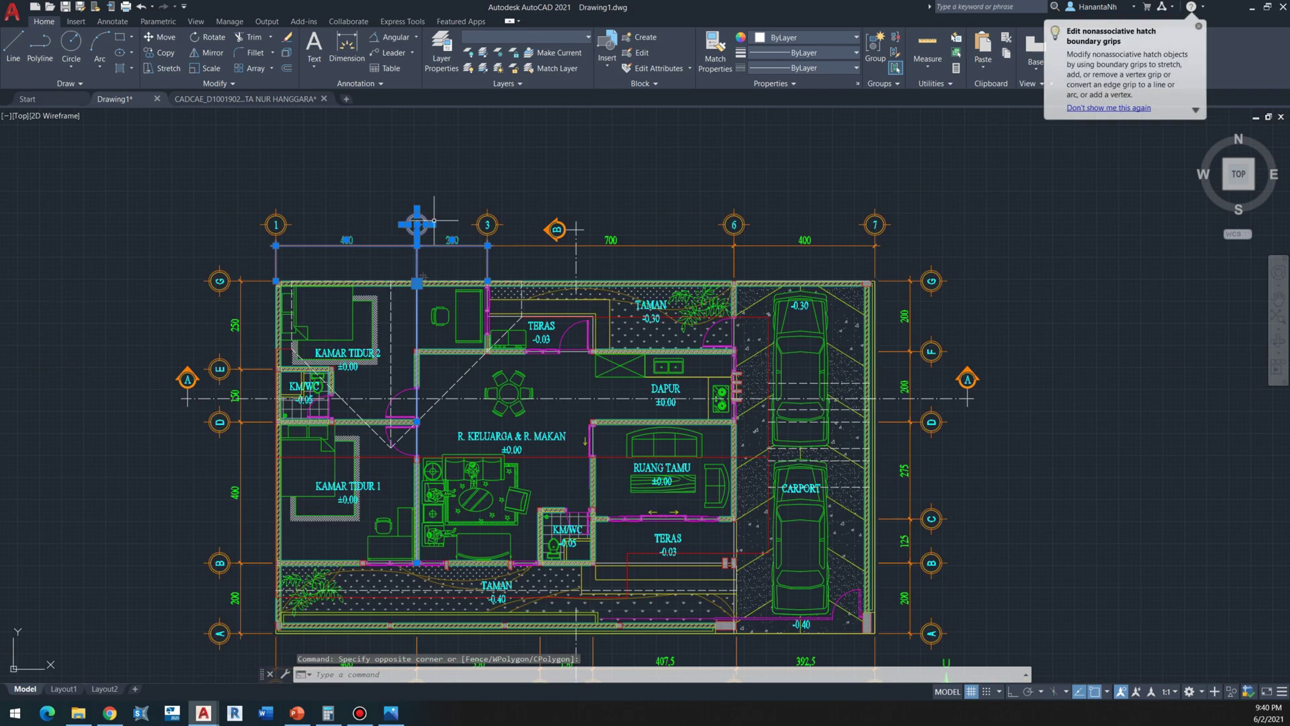
Step: Check the selected axis line, column, bubble and dimensions around axis 2 against the rest of the floor plan
scroll(416, 302, up, 4)
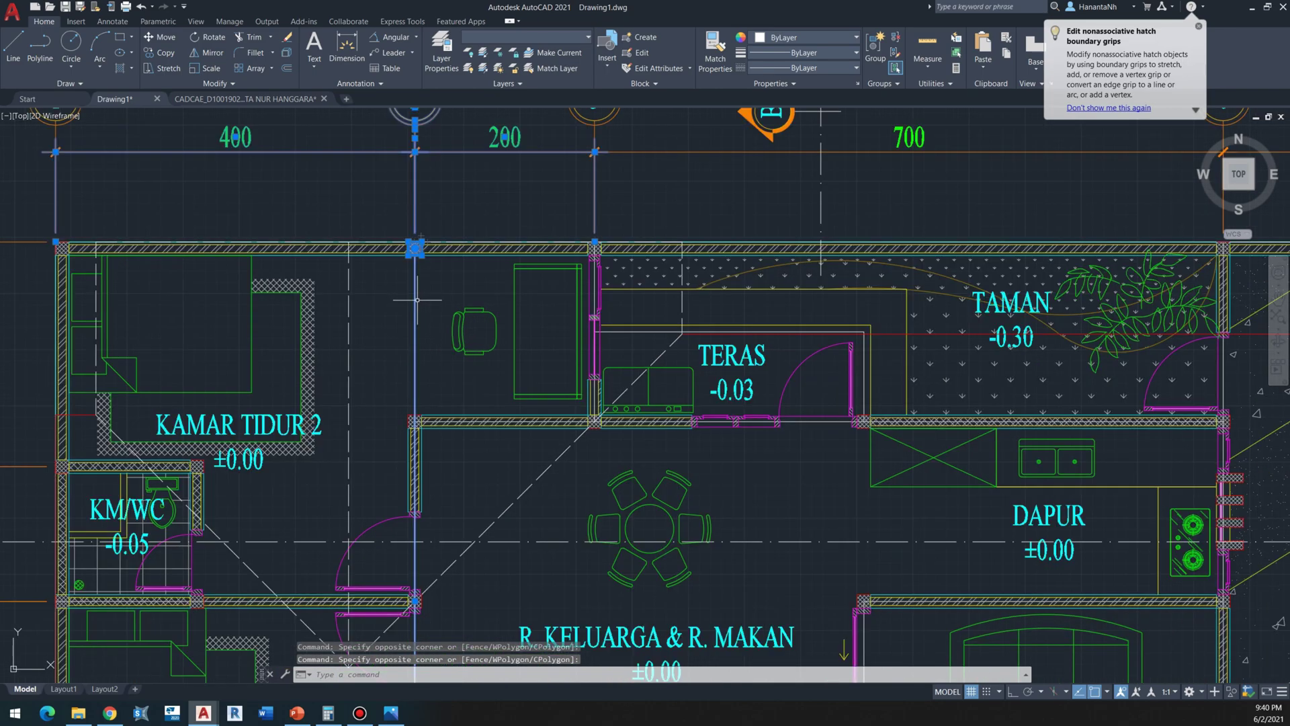
middle_drag(398, 344, 374, 416)
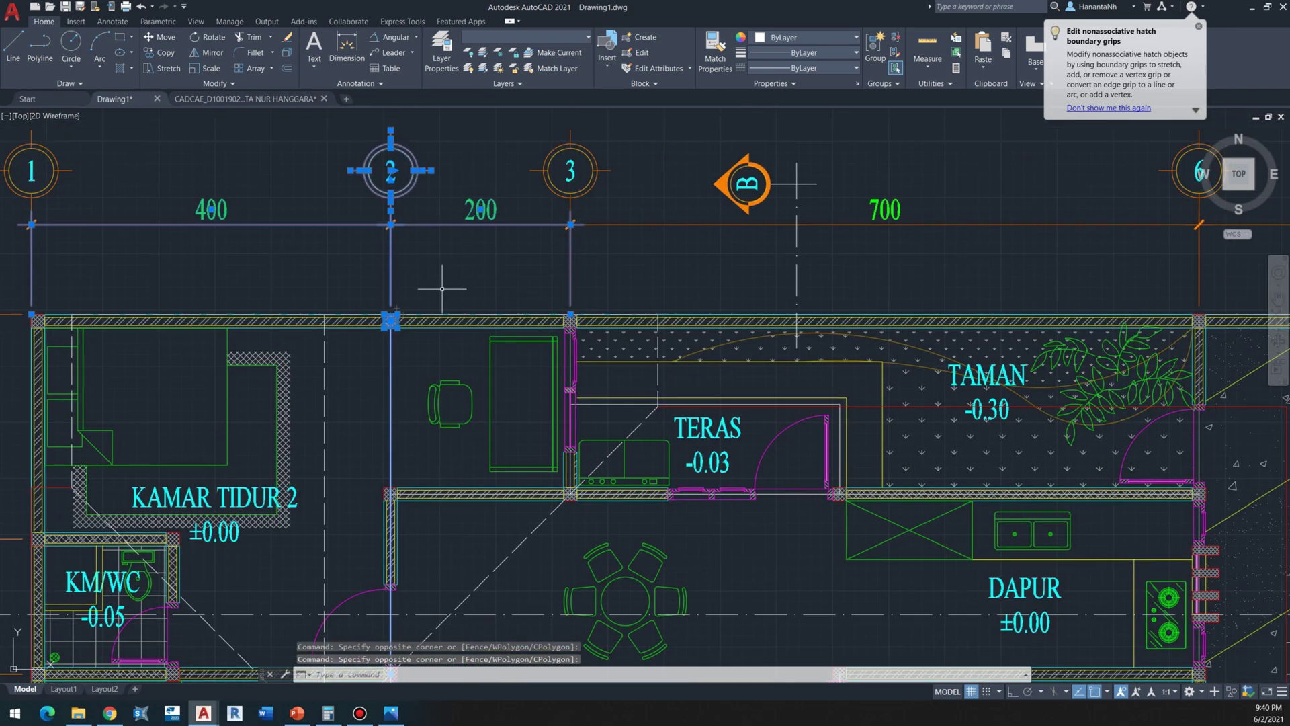
scroll(385, 324, up, 2)
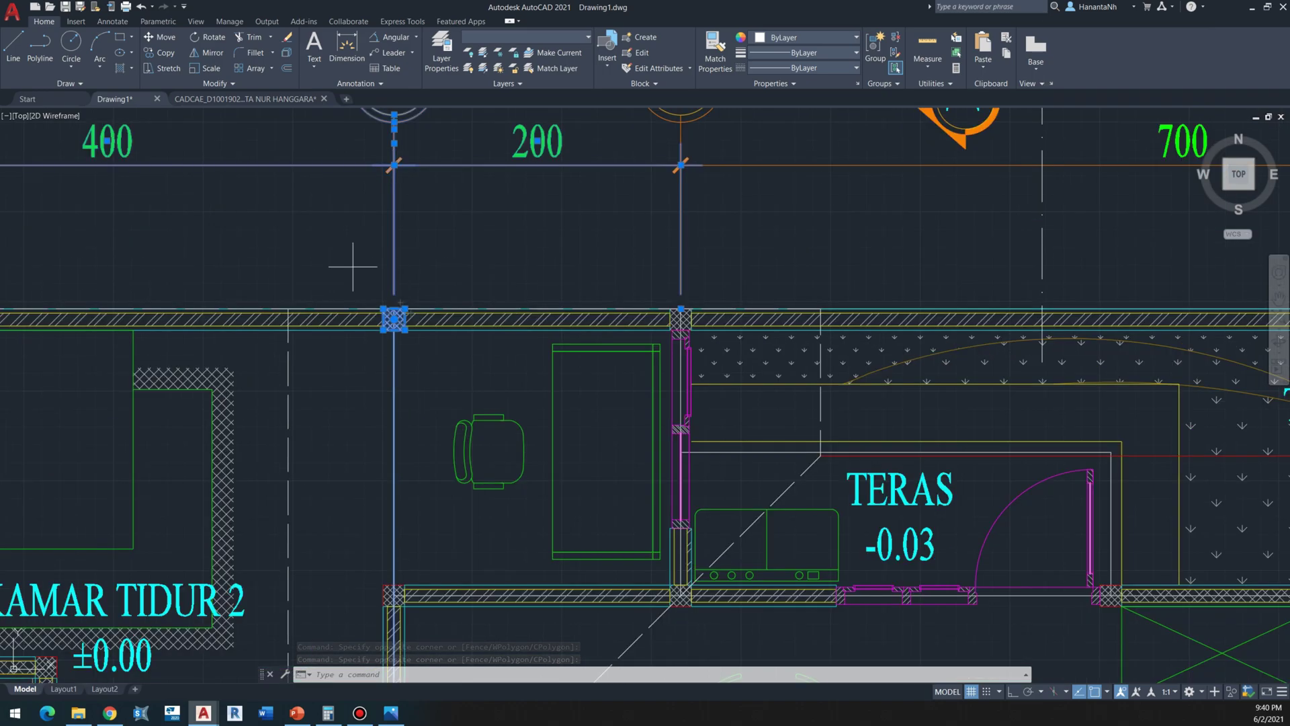
scroll(403, 315, up, 4)
scroll(390, 293, down, 4)
scroll(389, 294, down, 5)
scroll(388, 294, up, 5)
scroll(397, 293, down, 1)
scroll(403, 291, down, 1)
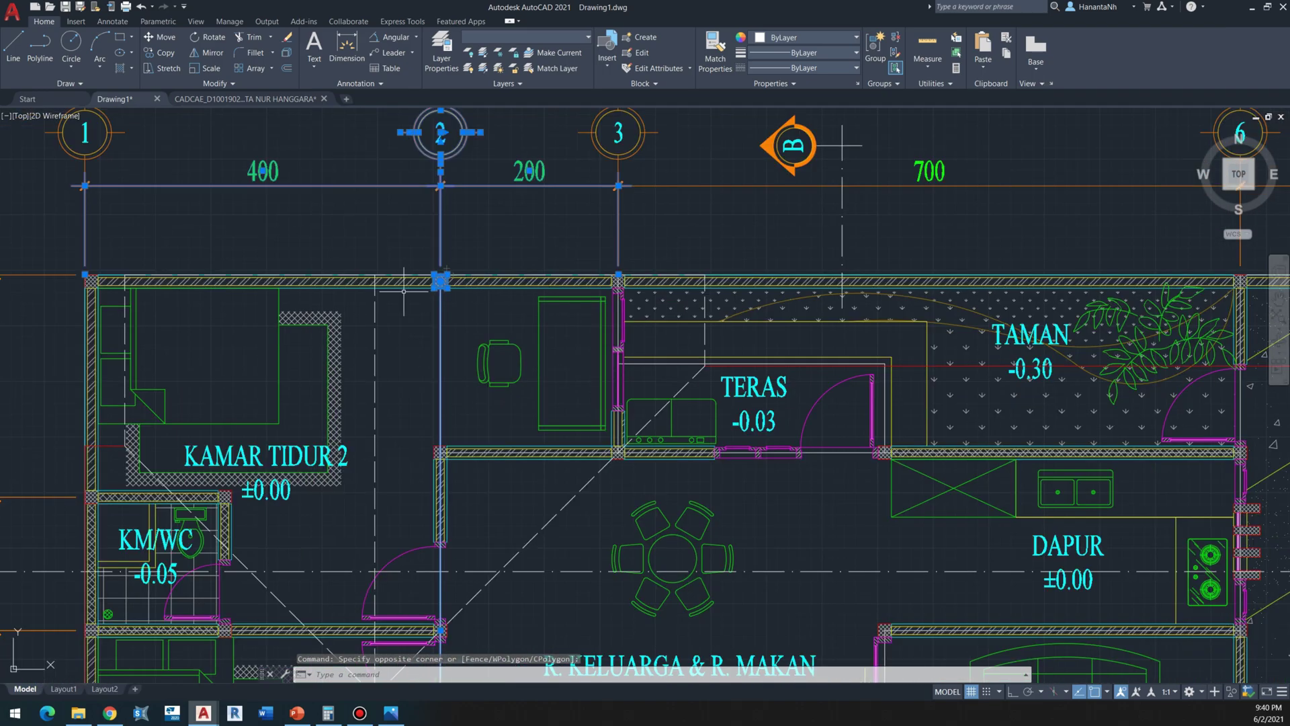
middle_drag(404, 291, 434, 288)
scroll(403, 283, up, 2)
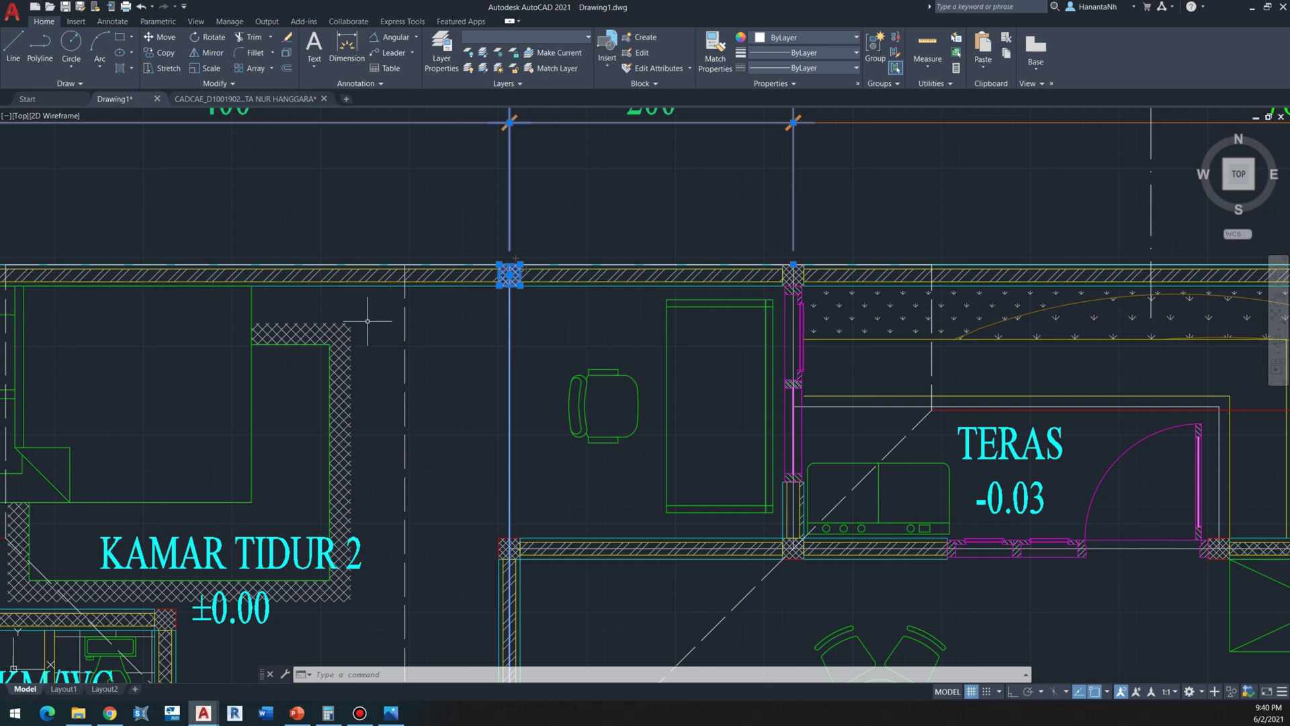
scroll(411, 320, down, 2)
middle_drag(480, 350, 420, 292)
scroll(420, 292, down, 2)
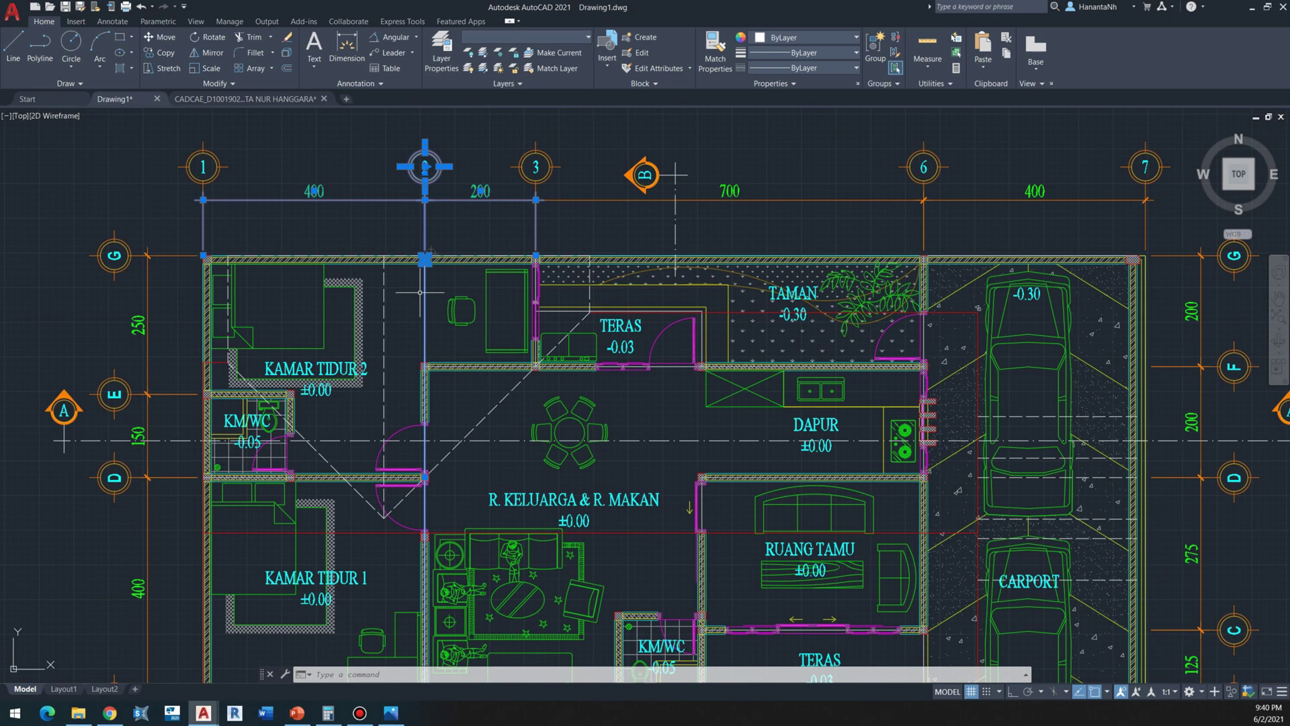
scroll(420, 292, down, 2)
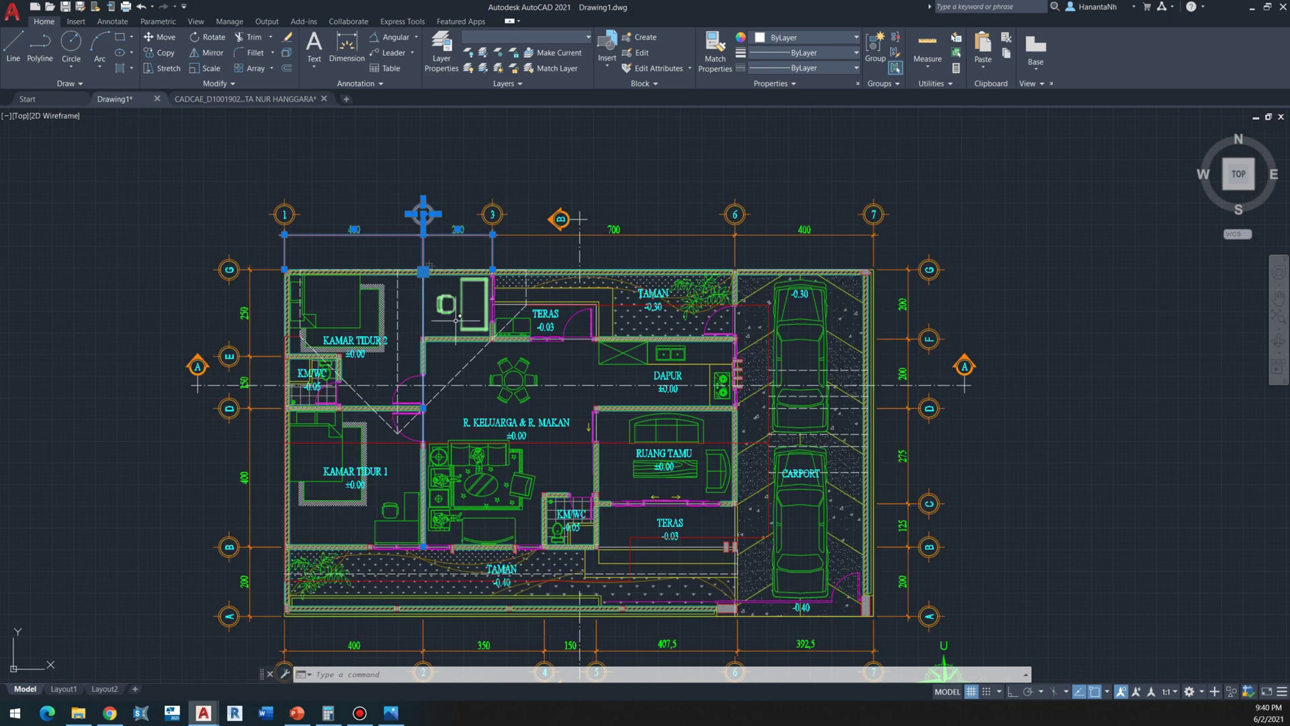
middle_drag(451, 338, 439, 281)
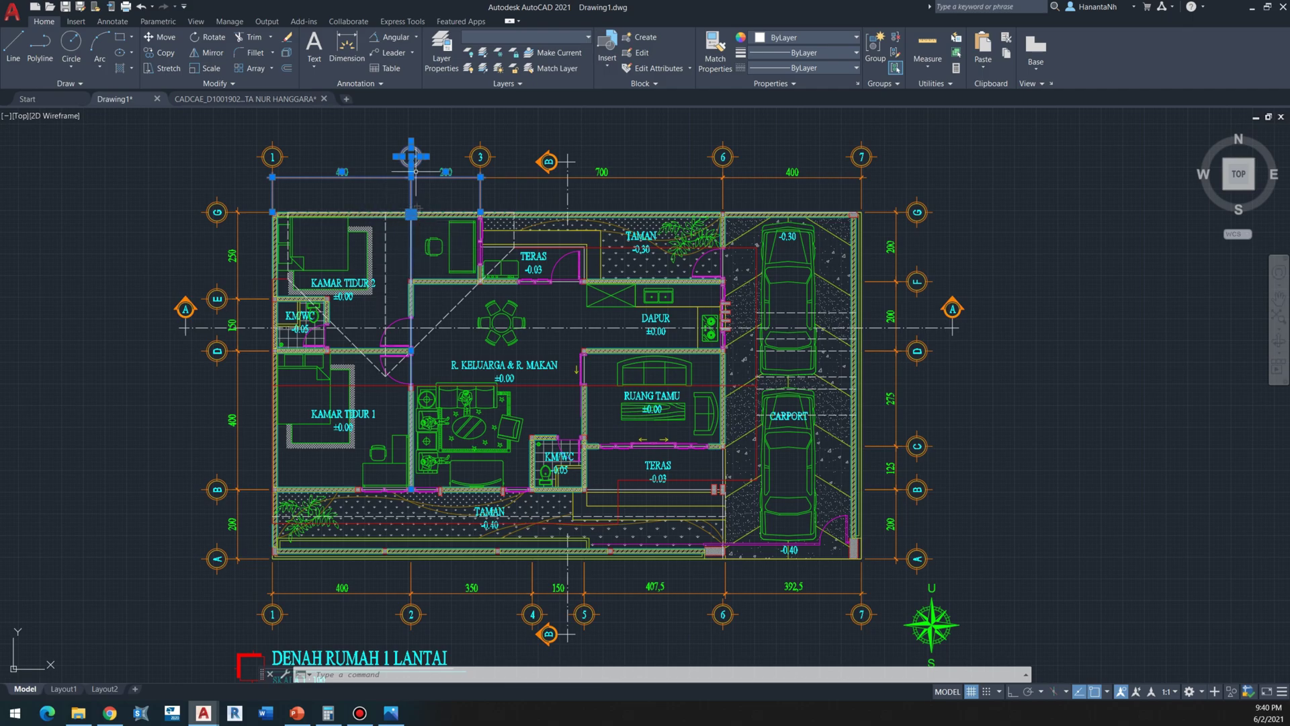
Step: Isolate the layers of the selected axis, column, bubble and dimension objects with the LAYISO command
click(427, 149)
click(382, 182)
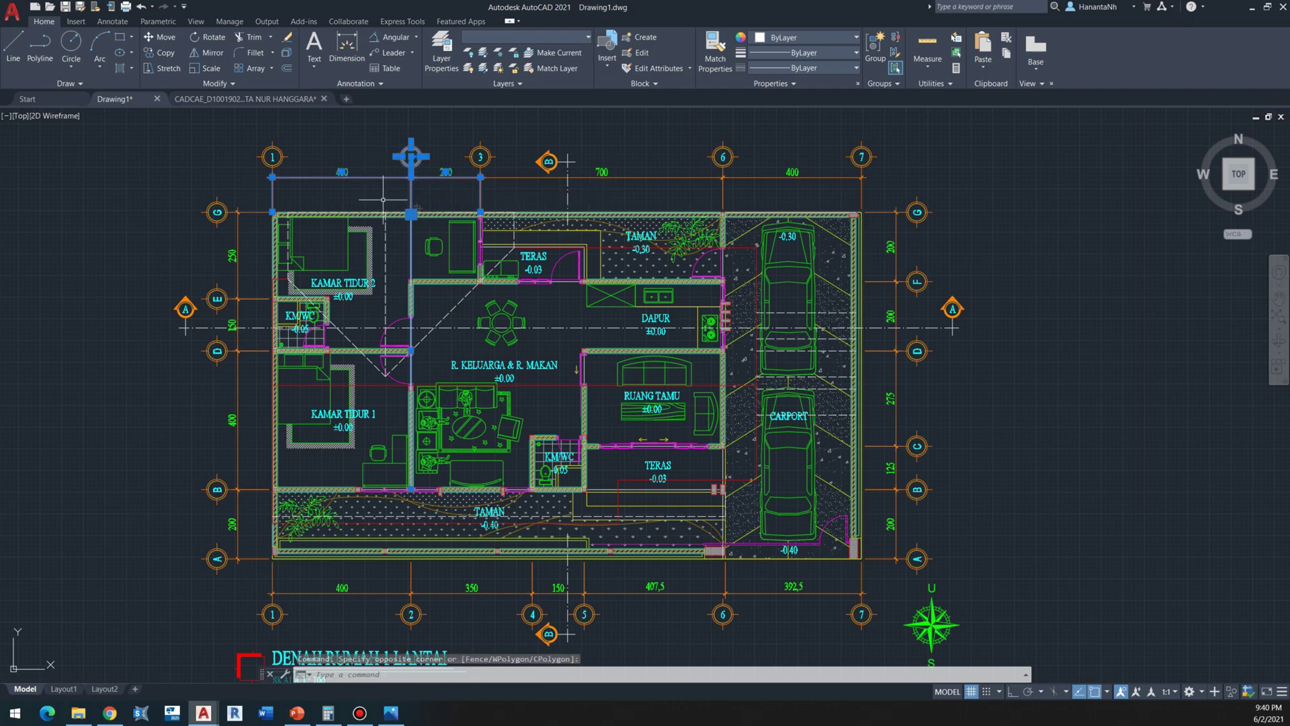
text(LAYISO)
key(Return)
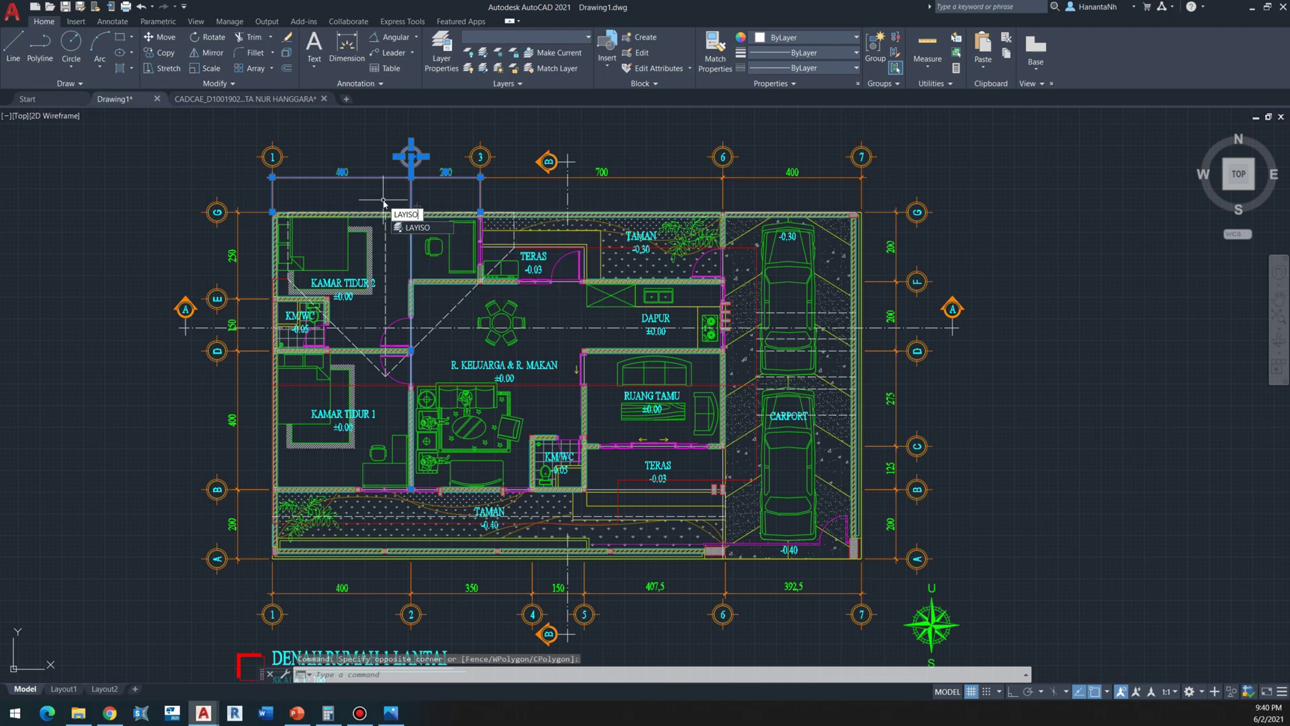
Step: Move the isolated axes, columns, dimensions, labels and title straight down below their original place, with Ortho on
scroll(417, 264, down, 2)
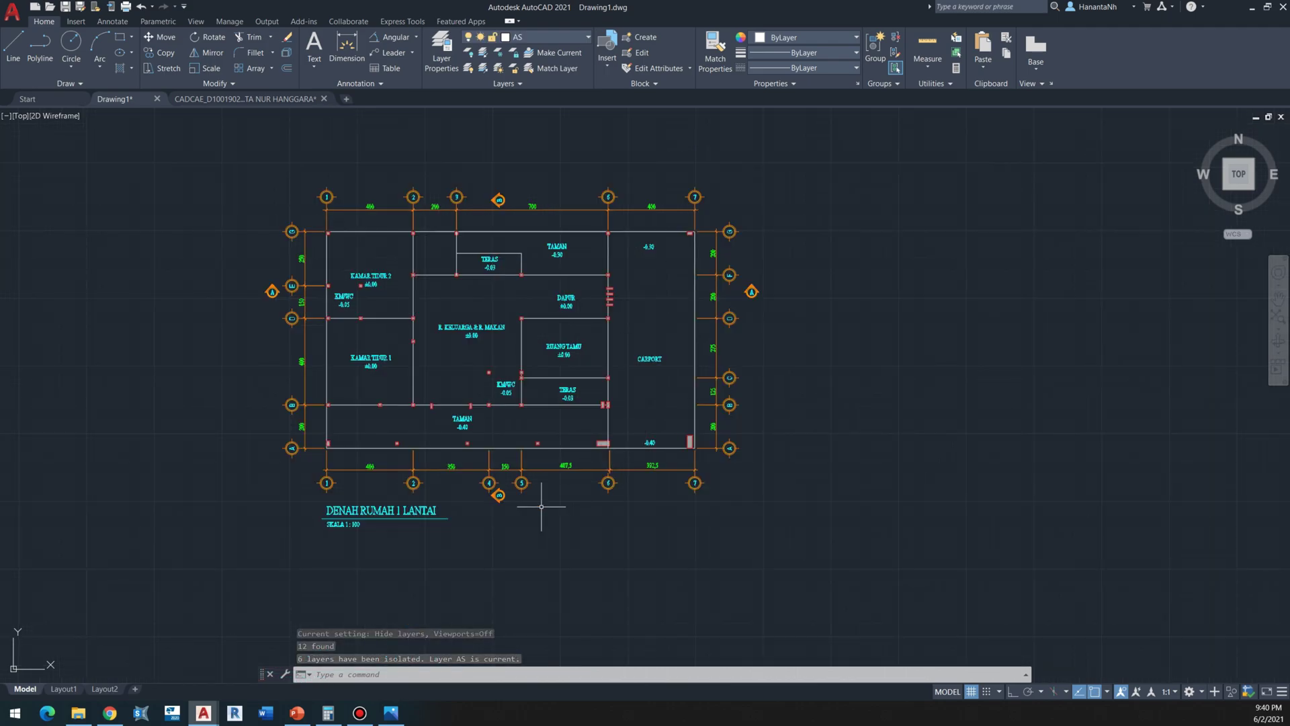
scroll(477, 460, down, 2)
mouse_move(312, 259)
mouse_down()
mouse_move(726, 510)
mouse_move(811, 545)
mouse_up()
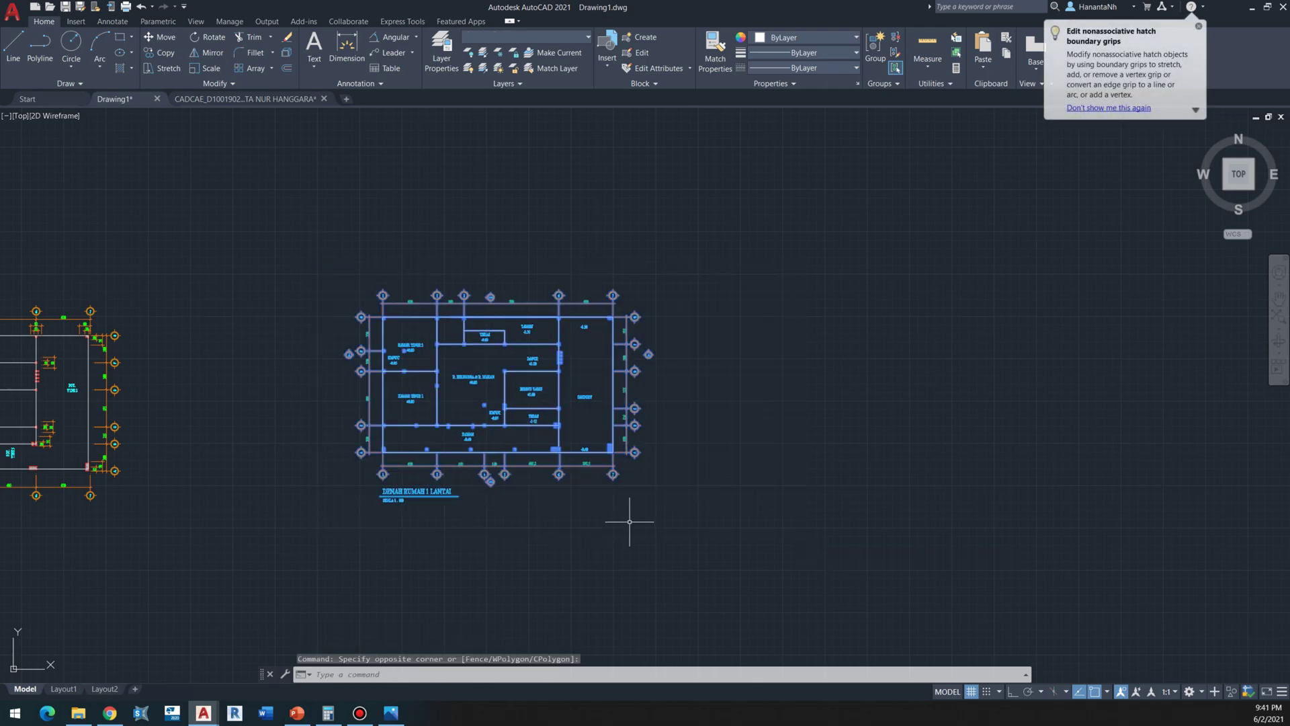
text(m)
key(Return)
click(668, 526)
scroll(673, 528, down, 4)
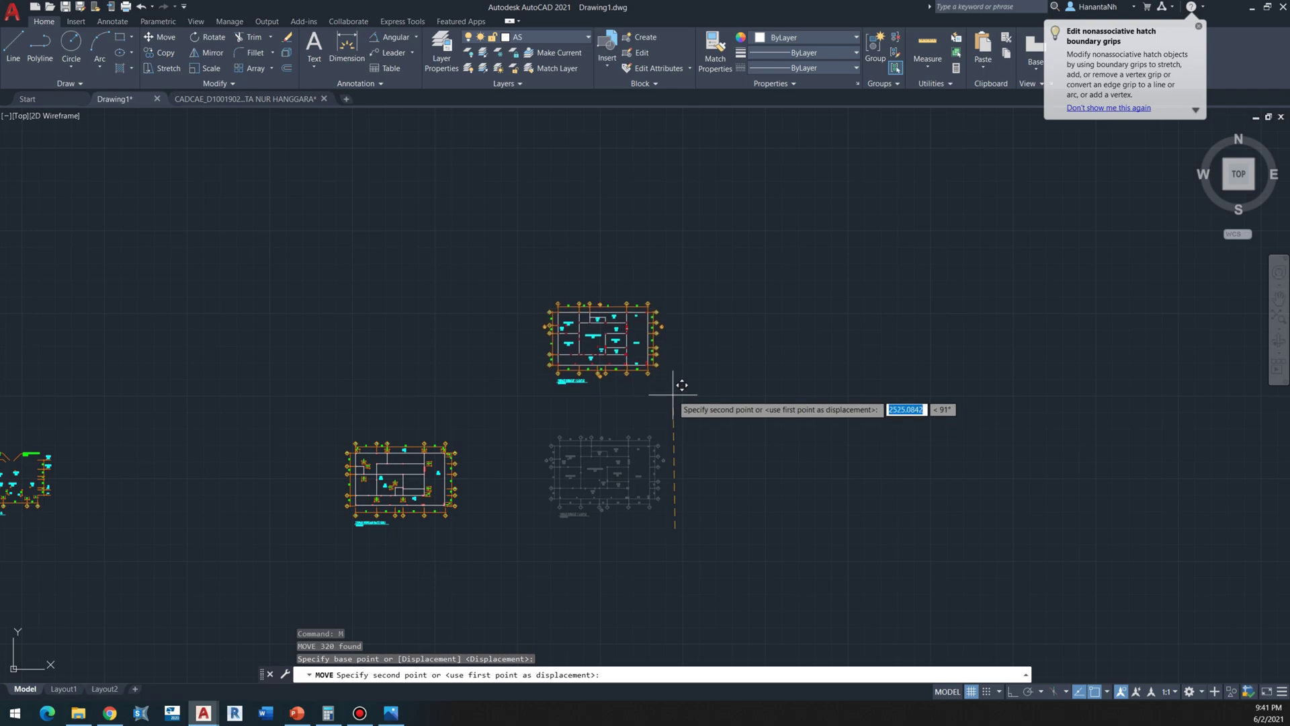
middle_drag(636, 562, 660, 428)
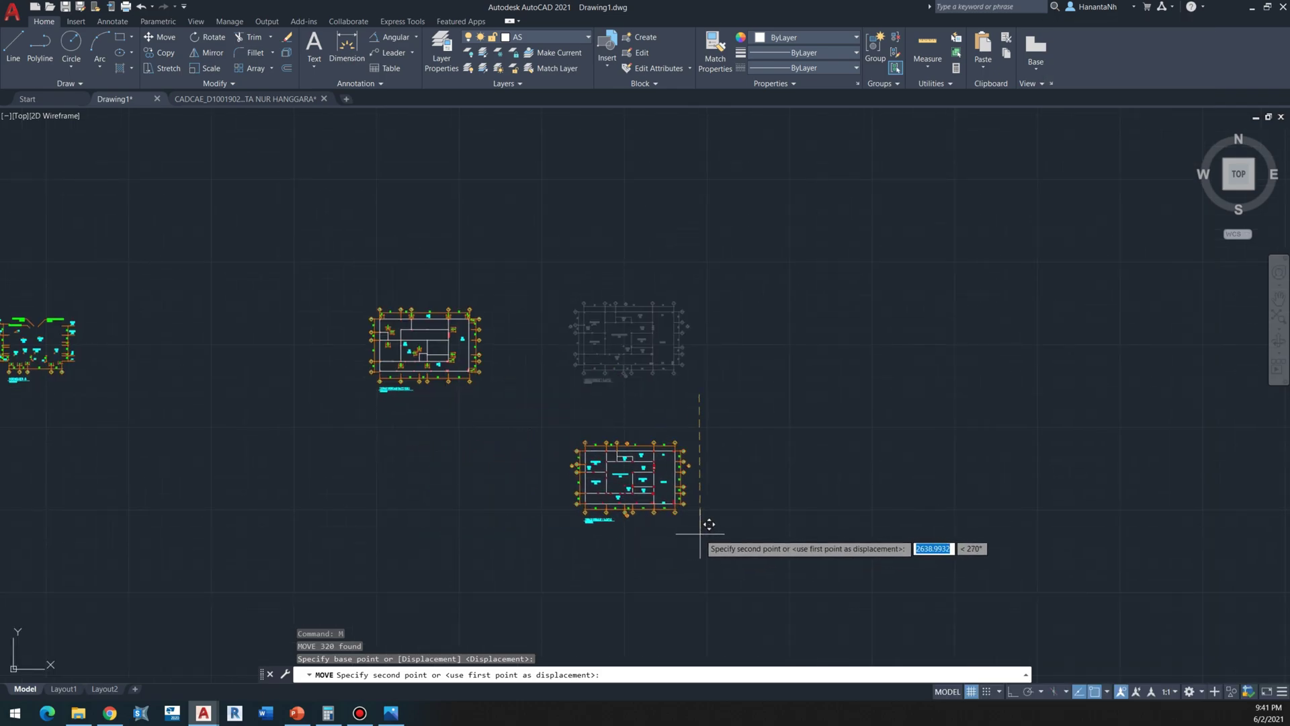
key(F8)
key(Escape)
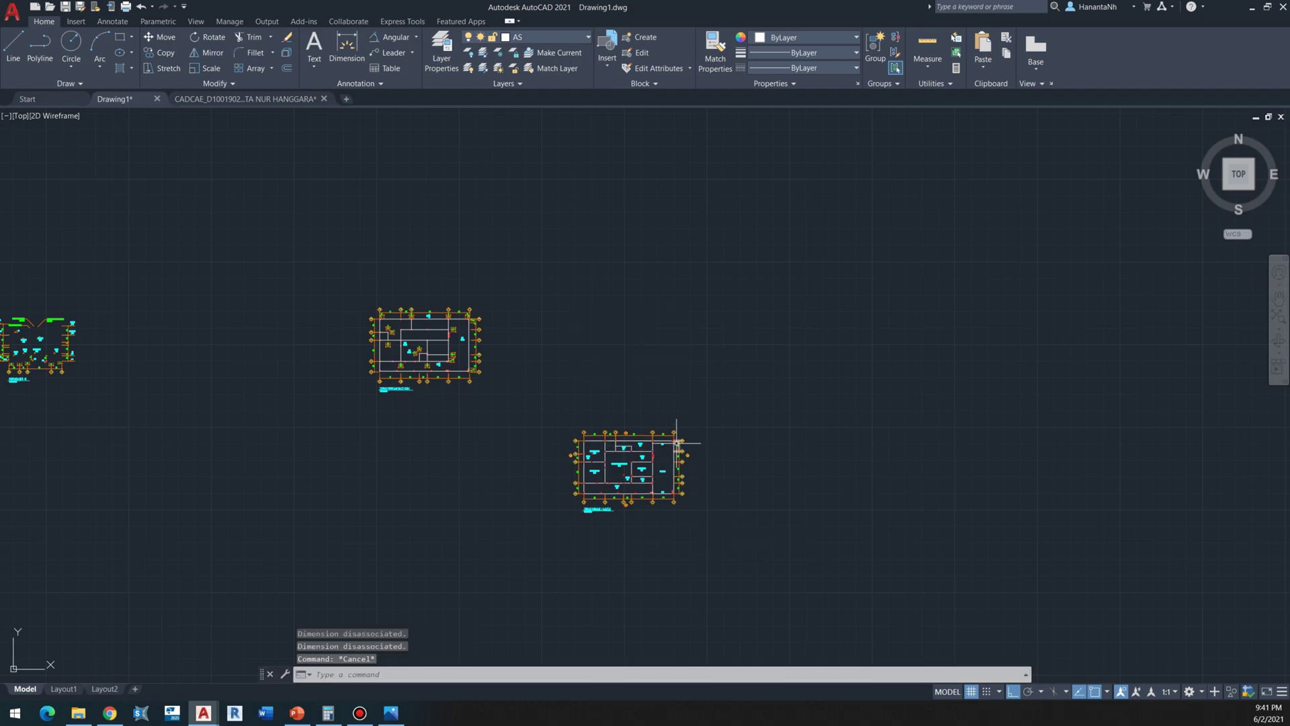
Step: Turn all layers of the drawing back on with the LAYON command
key(ctrl+a)
text(layon)
key(Return)
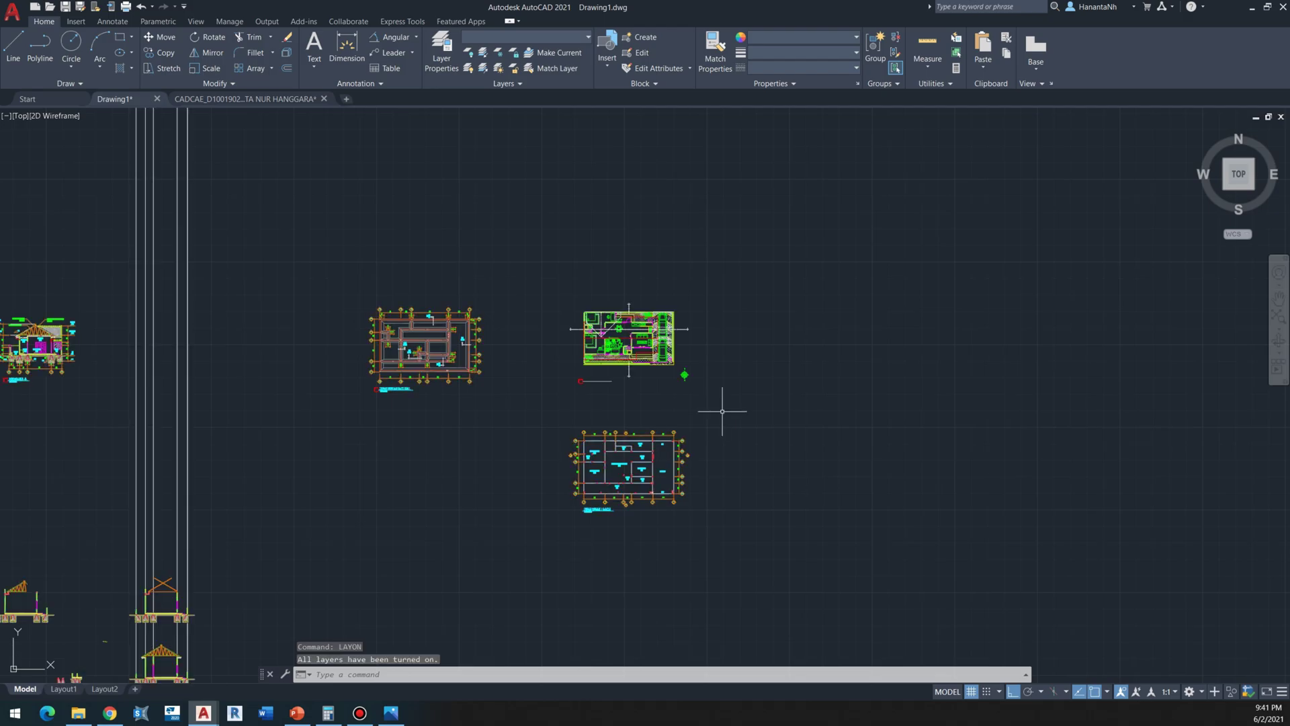
Step: Erase the leftover architectural objects, north symbol and title mark at the original place, plus the DENAH RUMAH 1 LANTAI title under the separated plan
scroll(680, 367, up, 2)
scroll(647, 376, up, 2)
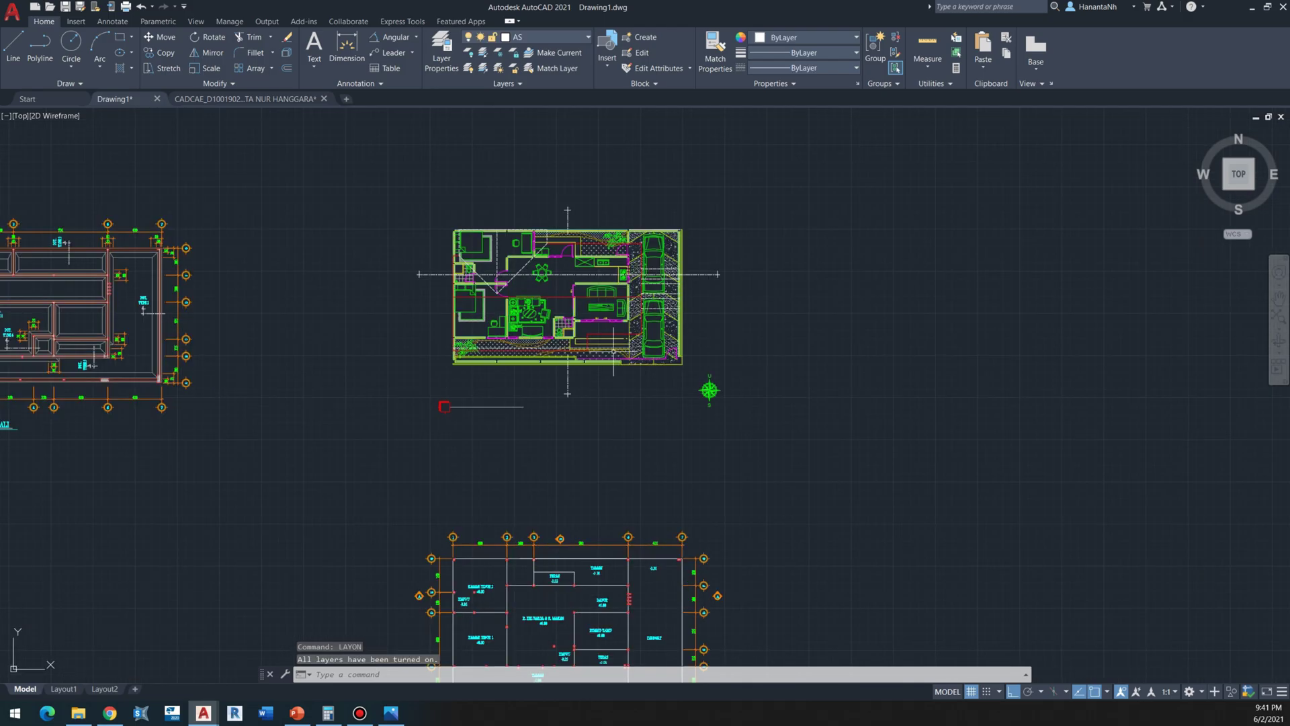
click(895, 177)
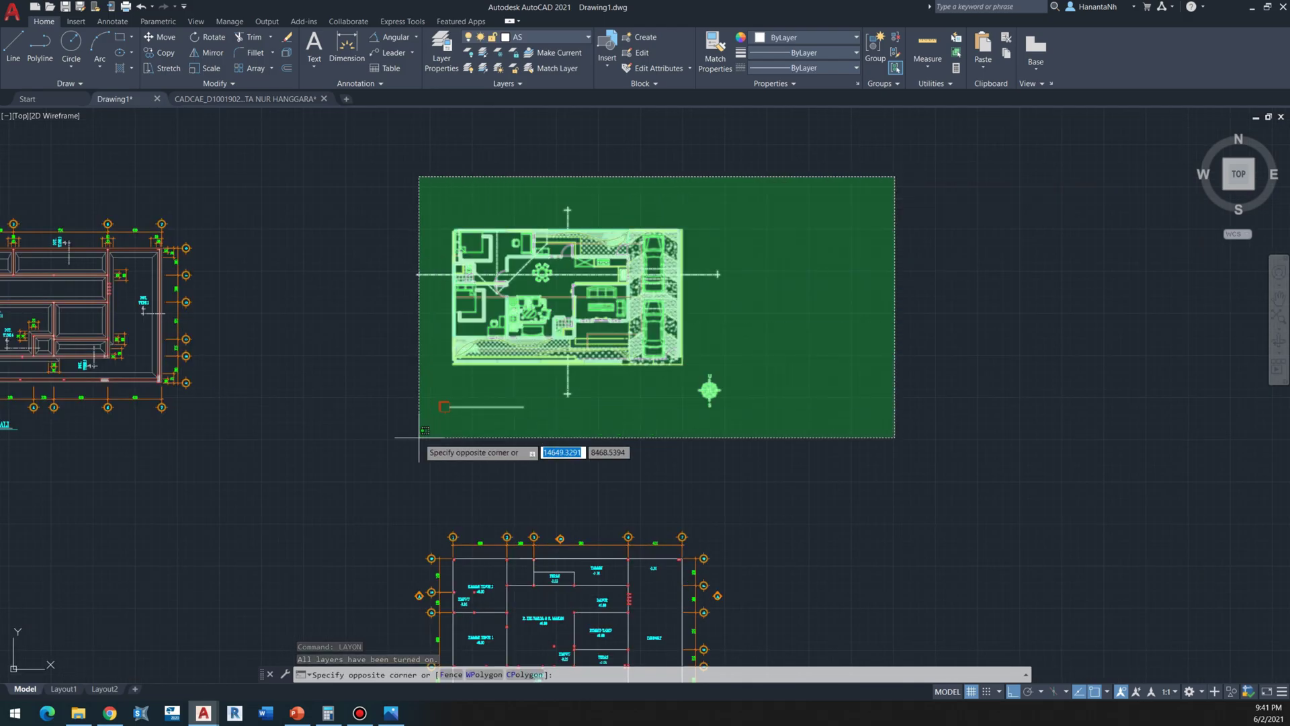
scroll(467, 414, down, 2)
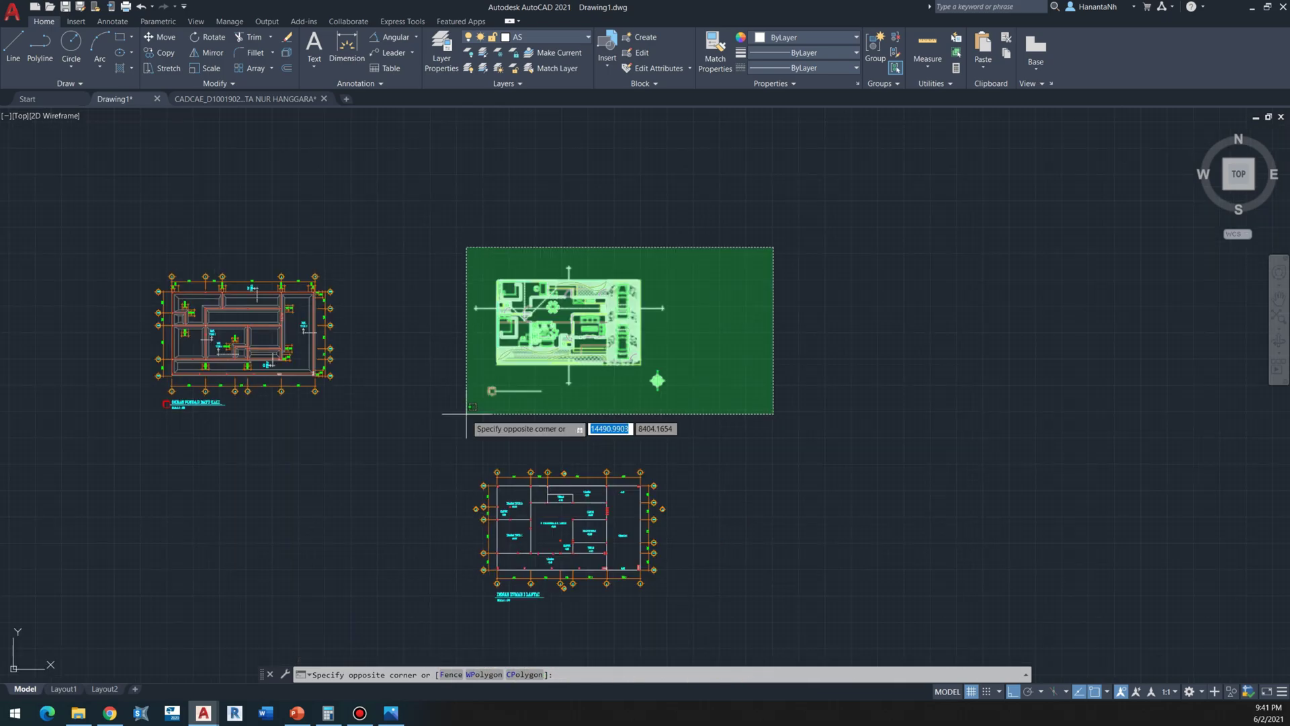
click(467, 414)
scroll(534, 597, up, 2)
click(547, 589)
click(438, 619)
scroll(444, 608, down, 2)
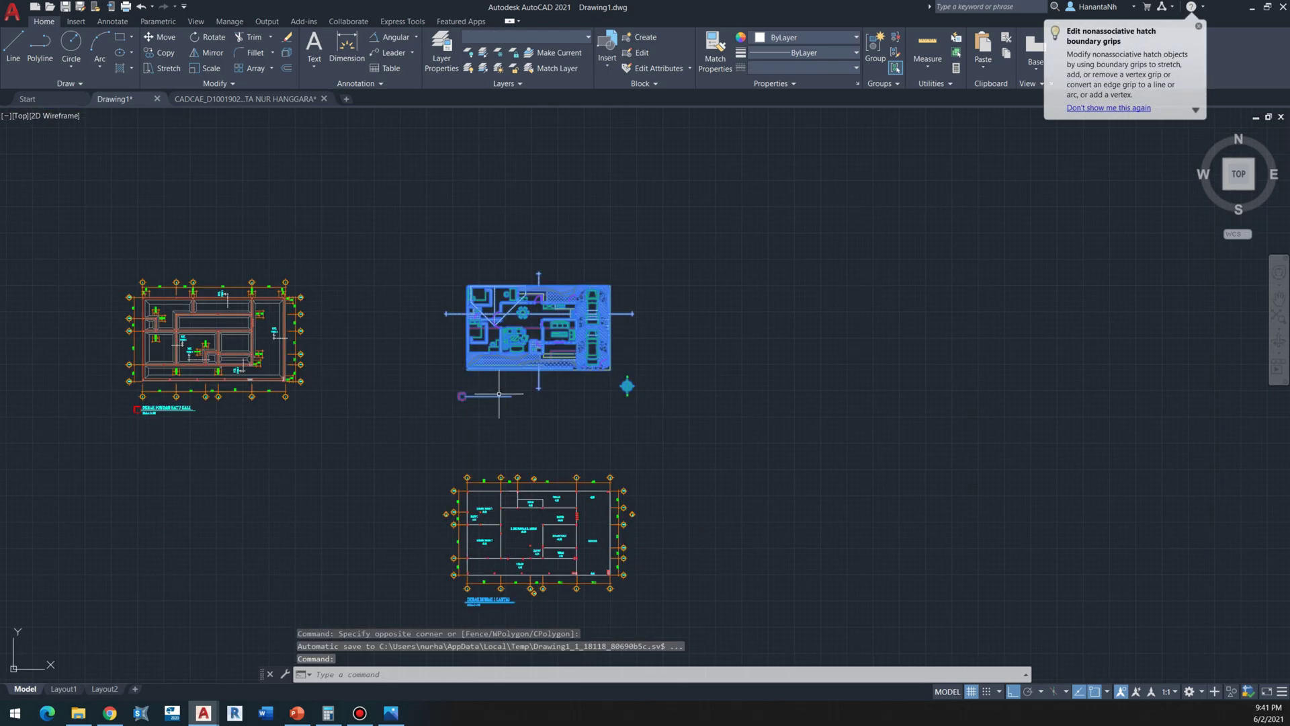
text(e)
key(Return)
Step: Move the separated axis and column plan straight up so it sits level with the foundation plan
click(700, 424)
click(370, 662)
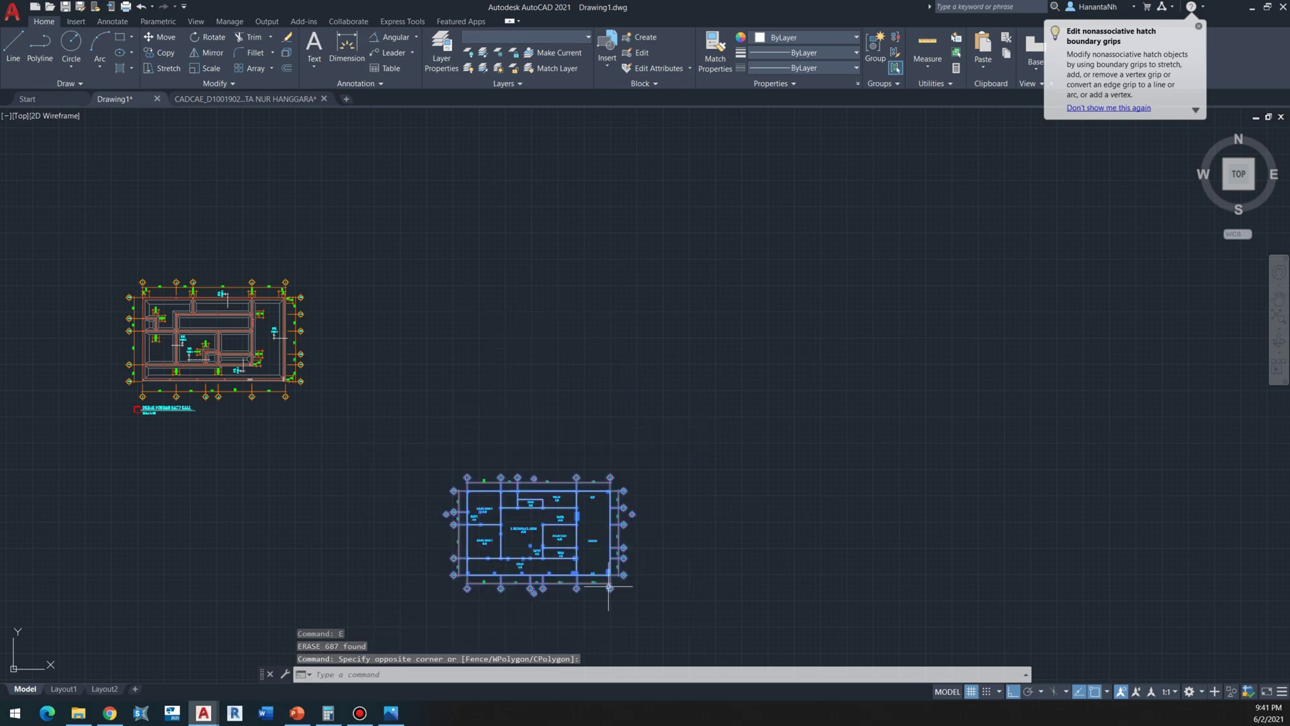
text(m)
key(Return)
click(665, 585)
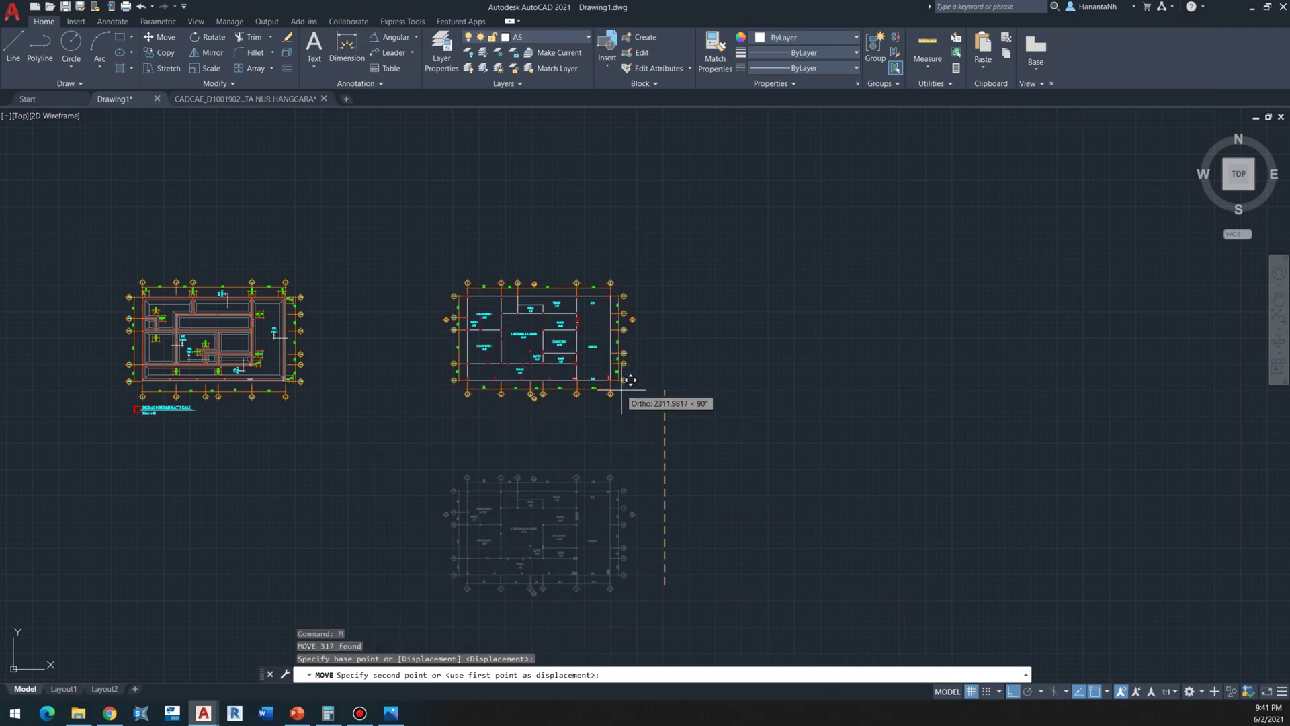
click(625, 381)
Step: Erase all room names and floor level labels inside the separated plan, including the bedrooms, bathrooms, terraces, gardens and carport
scroll(497, 325, up, 4)
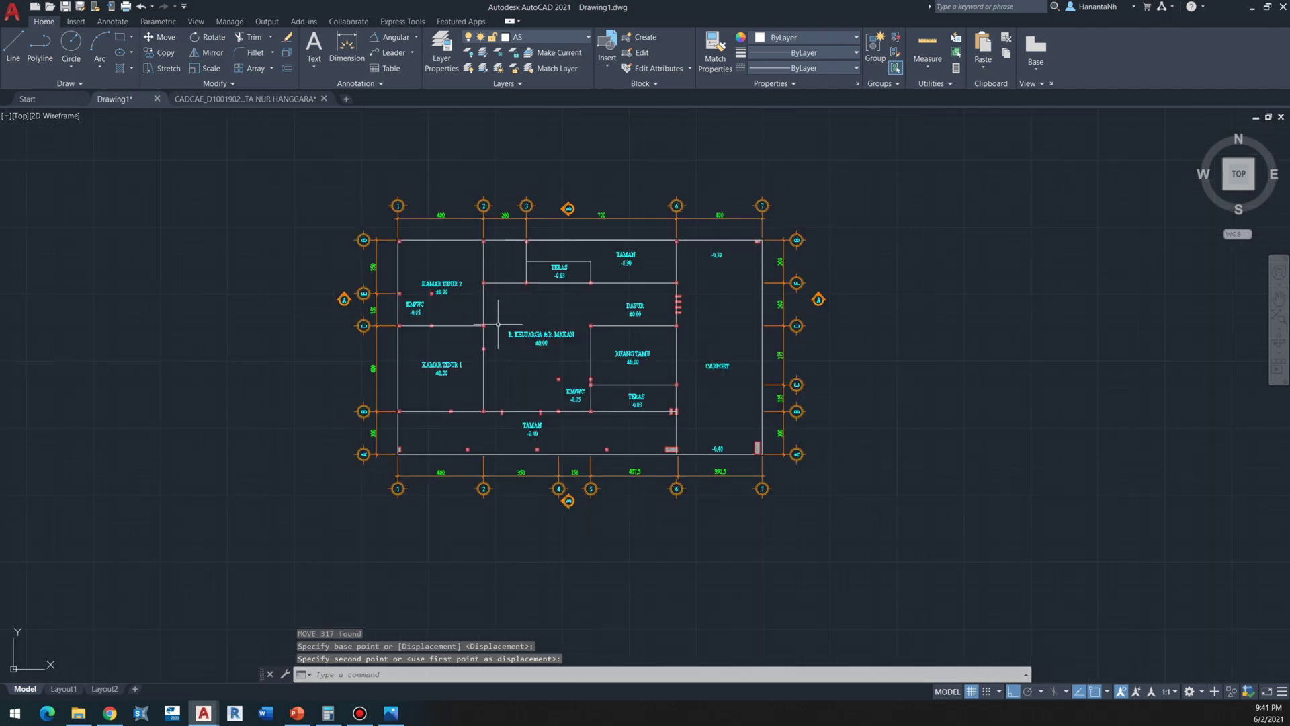
scroll(423, 229, up, 2)
scroll(426, 296, down, 2)
scroll(397, 267, up, 6)
scroll(397, 267, down, 8)
scroll(439, 274, up, 2)
scroll(438, 274, up, 2)
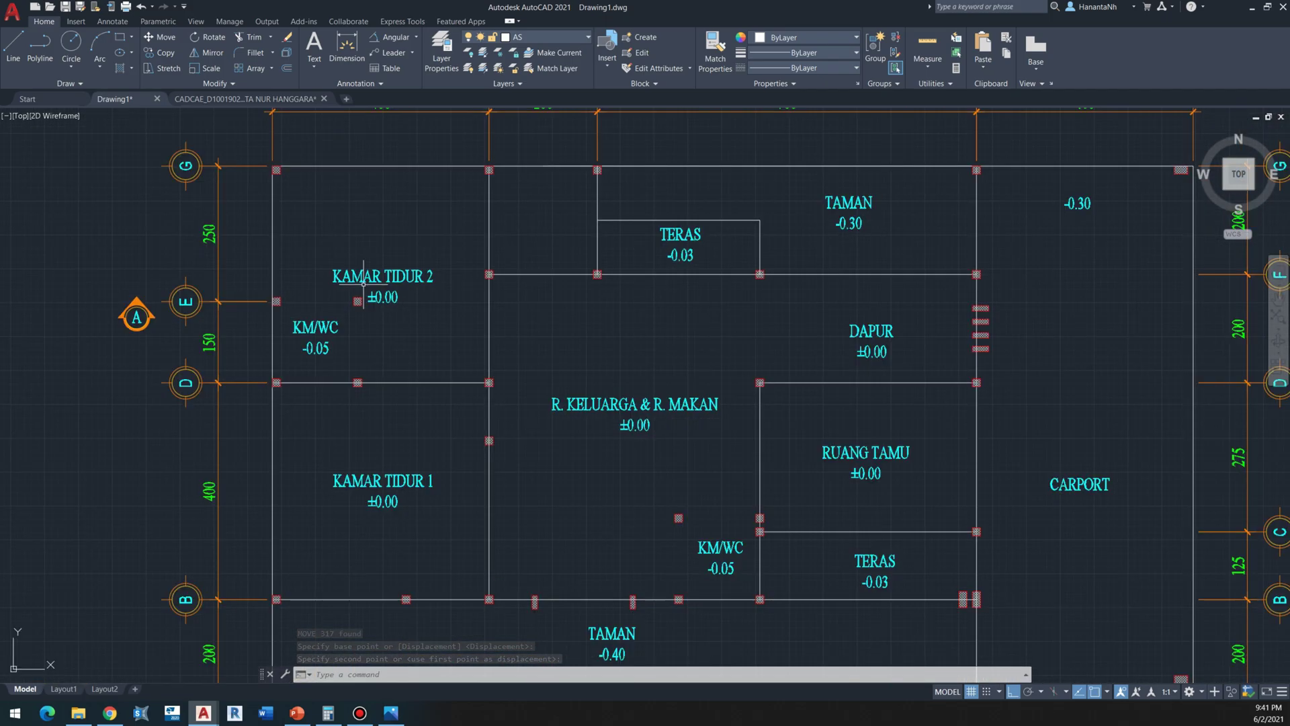
scroll(400, 293, down, 4)
click(402, 286)
click(378, 314)
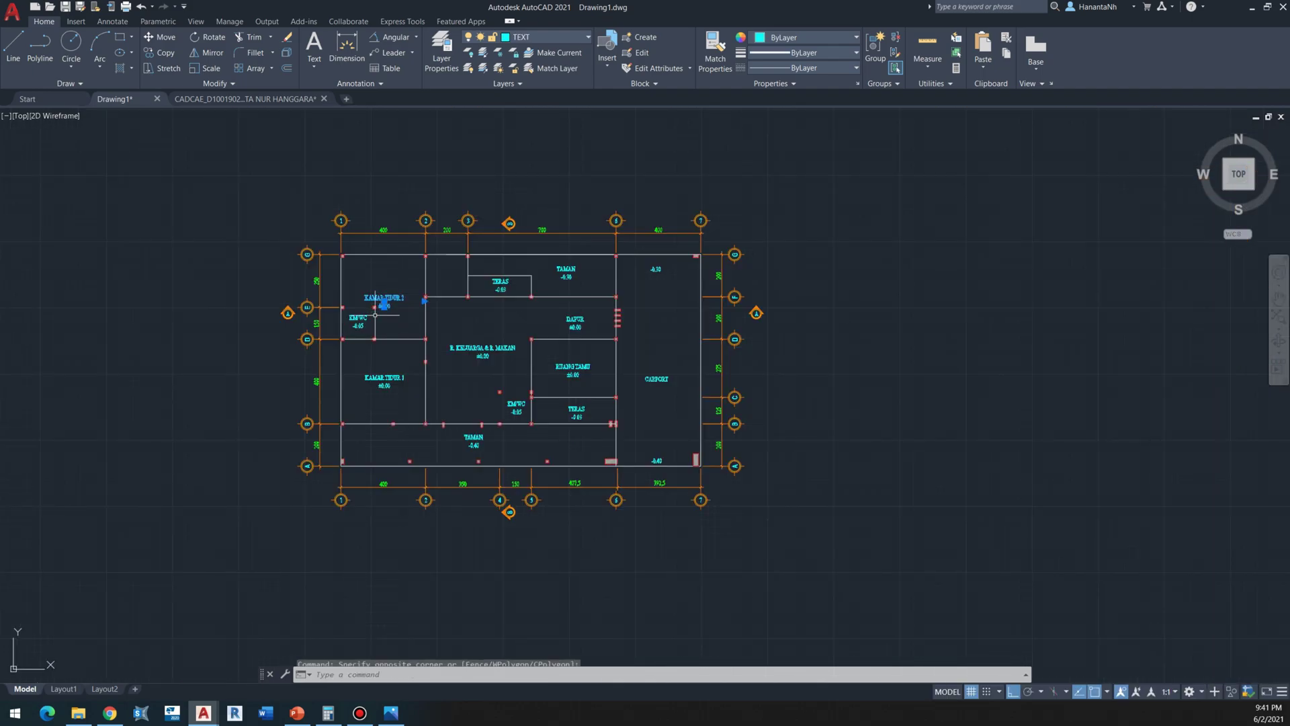
scroll(377, 314, up, 2)
click(367, 317)
click(347, 336)
click(404, 397)
click(361, 435)
click(535, 343)
click(499, 381)
click(571, 264)
click(650, 245)
click(701, 255)
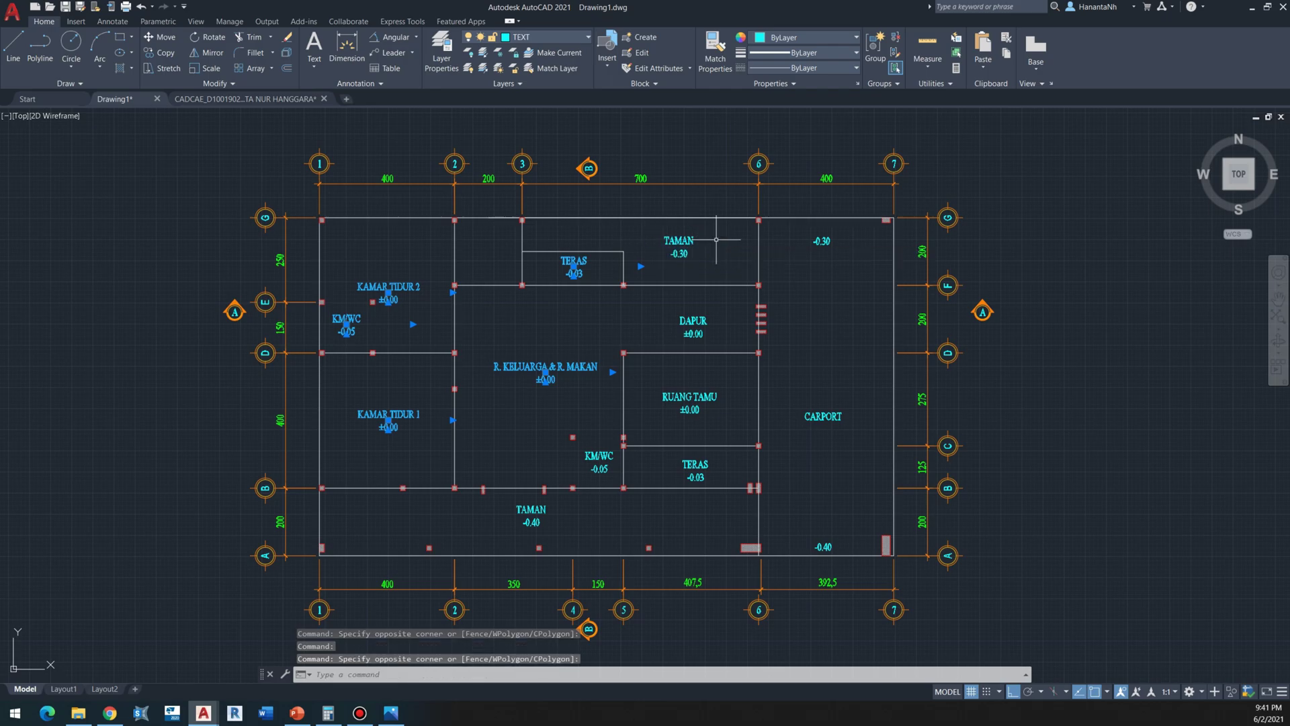
click(840, 239)
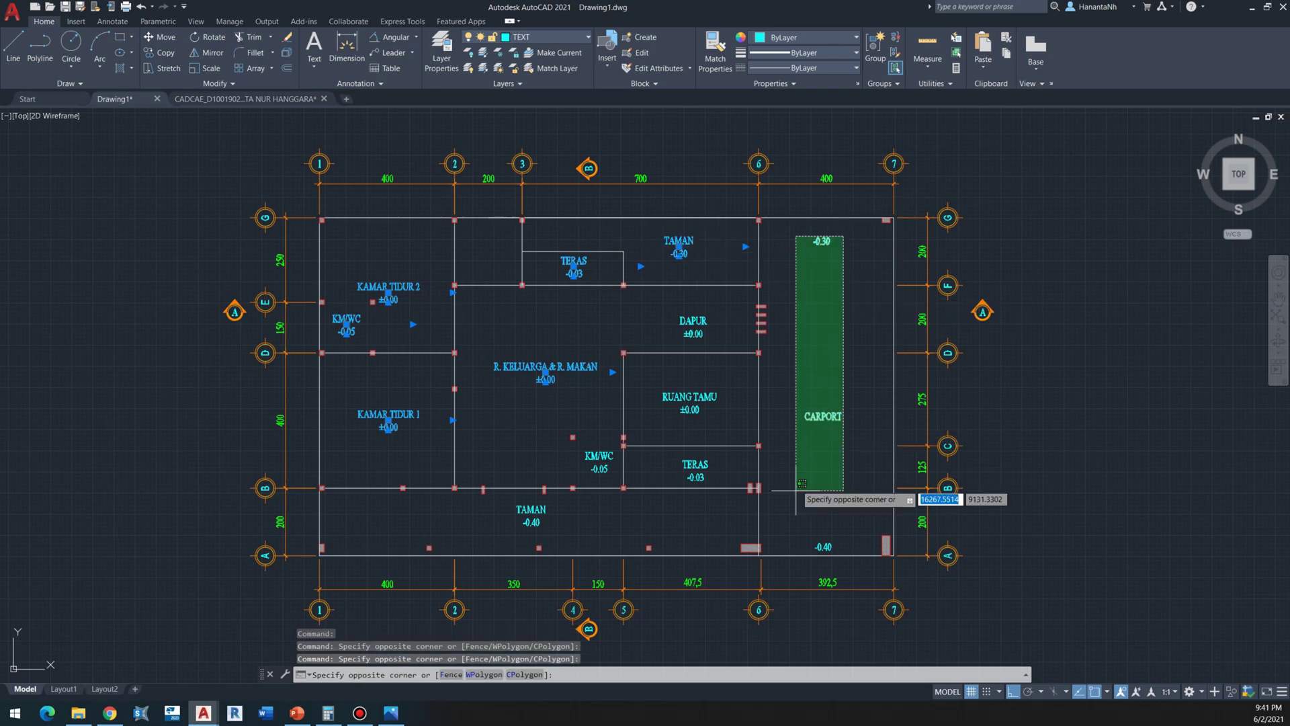
click(801, 564)
click(700, 385)
click(684, 398)
click(704, 322)
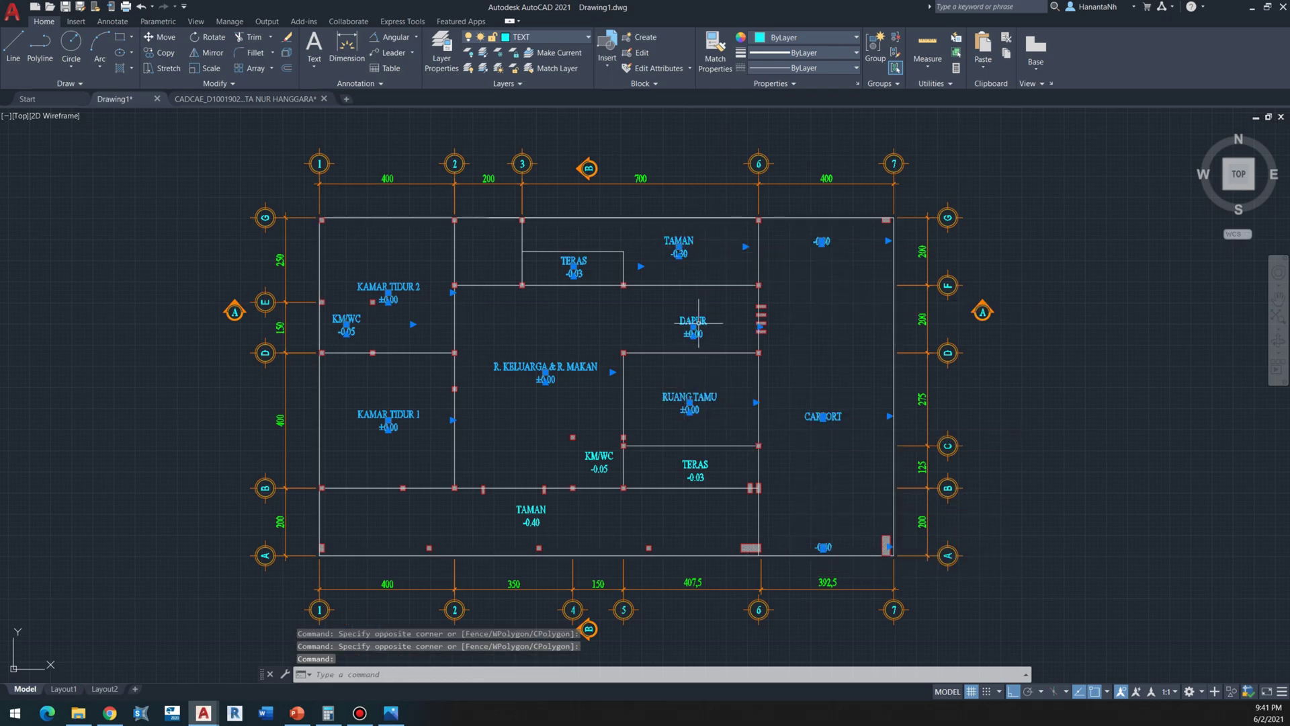
click(564, 522)
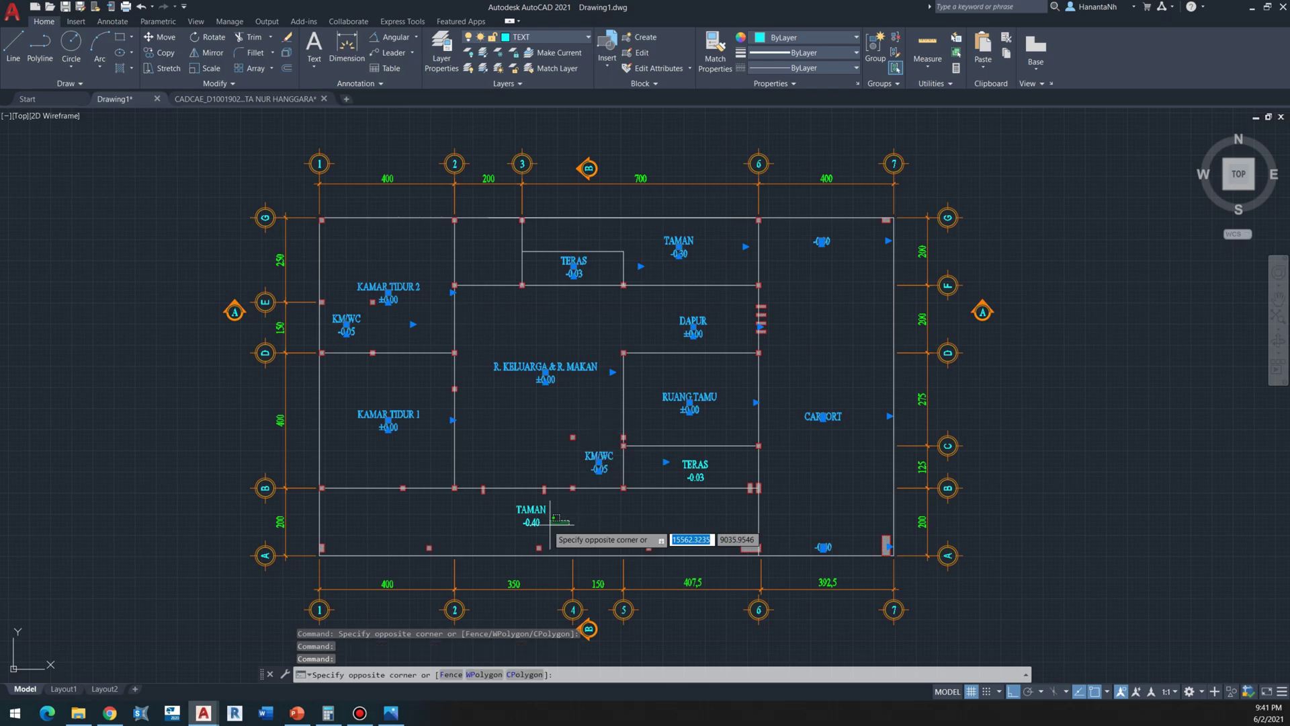
click(538, 525)
click(705, 464)
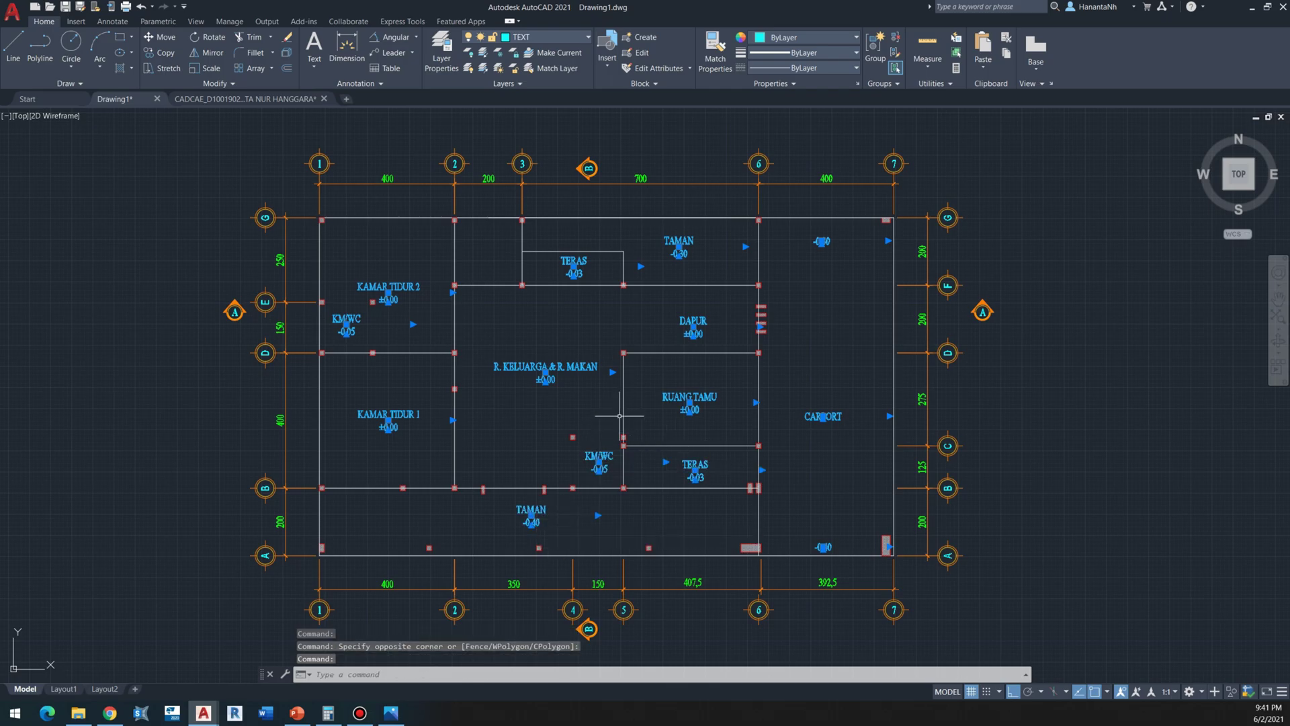
key(Delete)
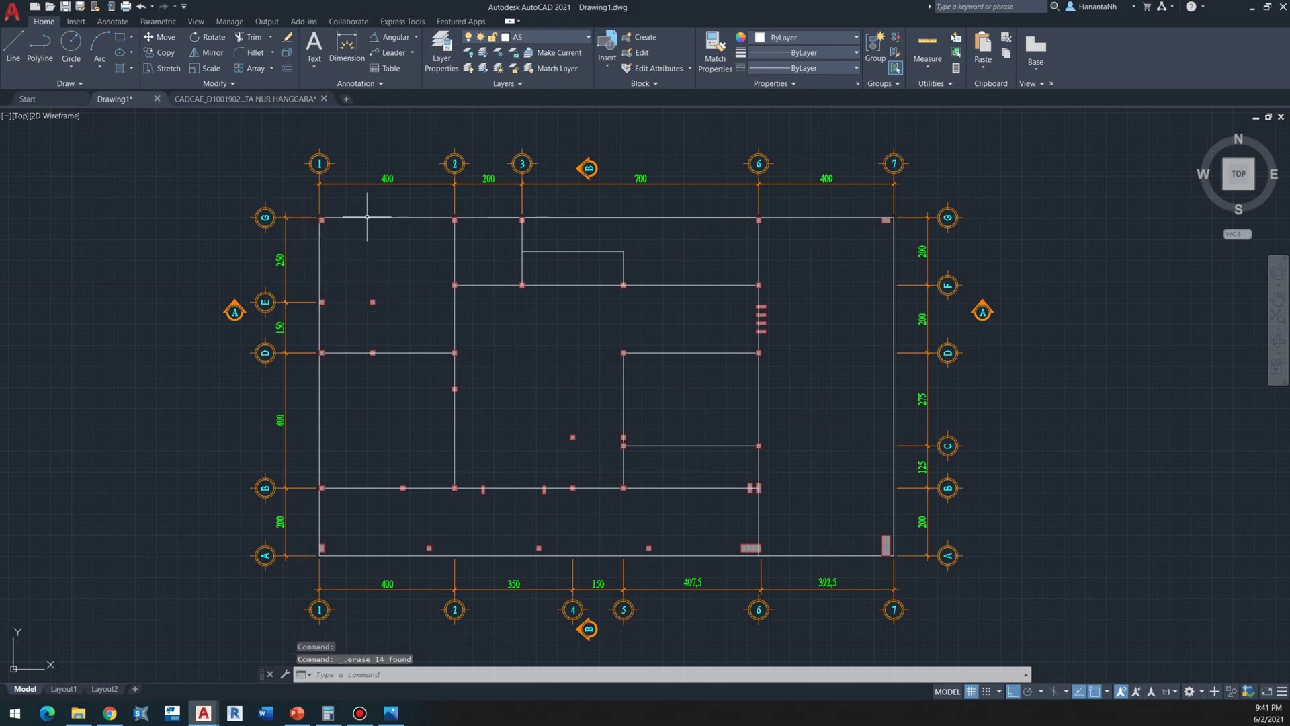
Step: Draw lines from the axis 1 and E column across to the interior column, and down to the column on axis D
middle_drag(367, 217, 376, 228)
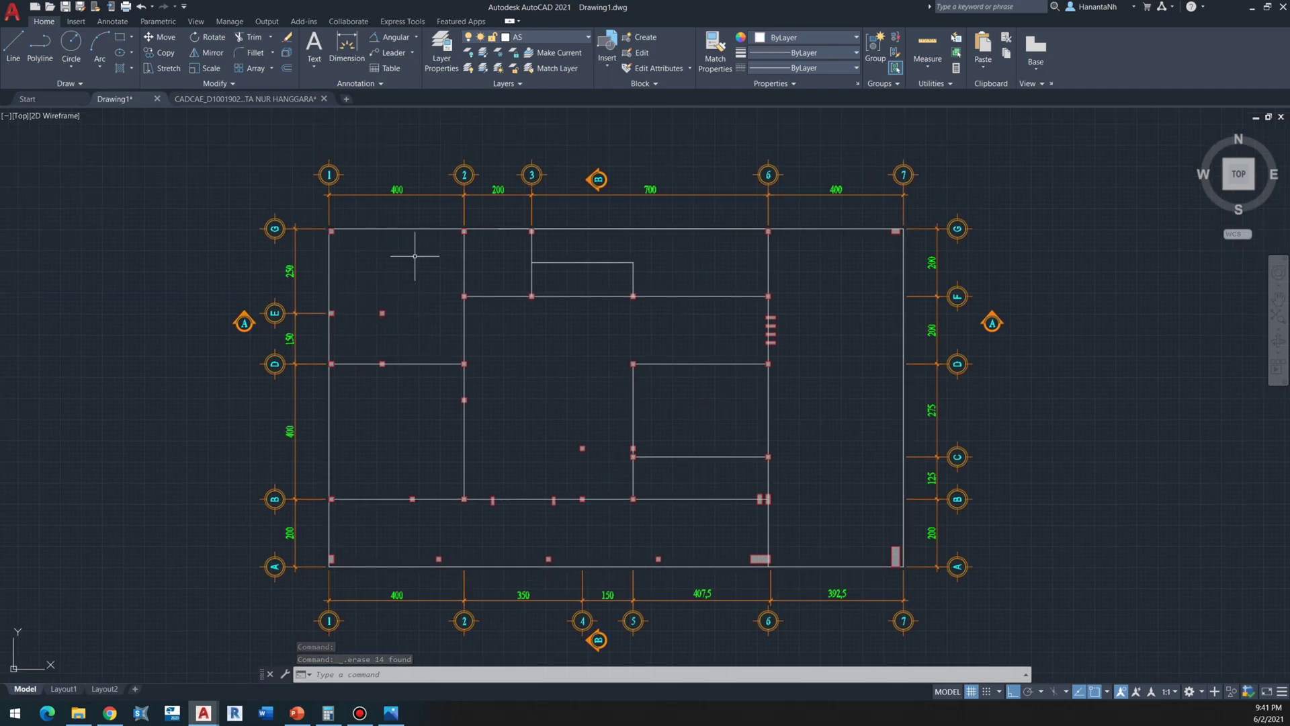
scroll(414, 256, down, 2)
scroll(375, 301, up, 2)
scroll(426, 252, up, 2)
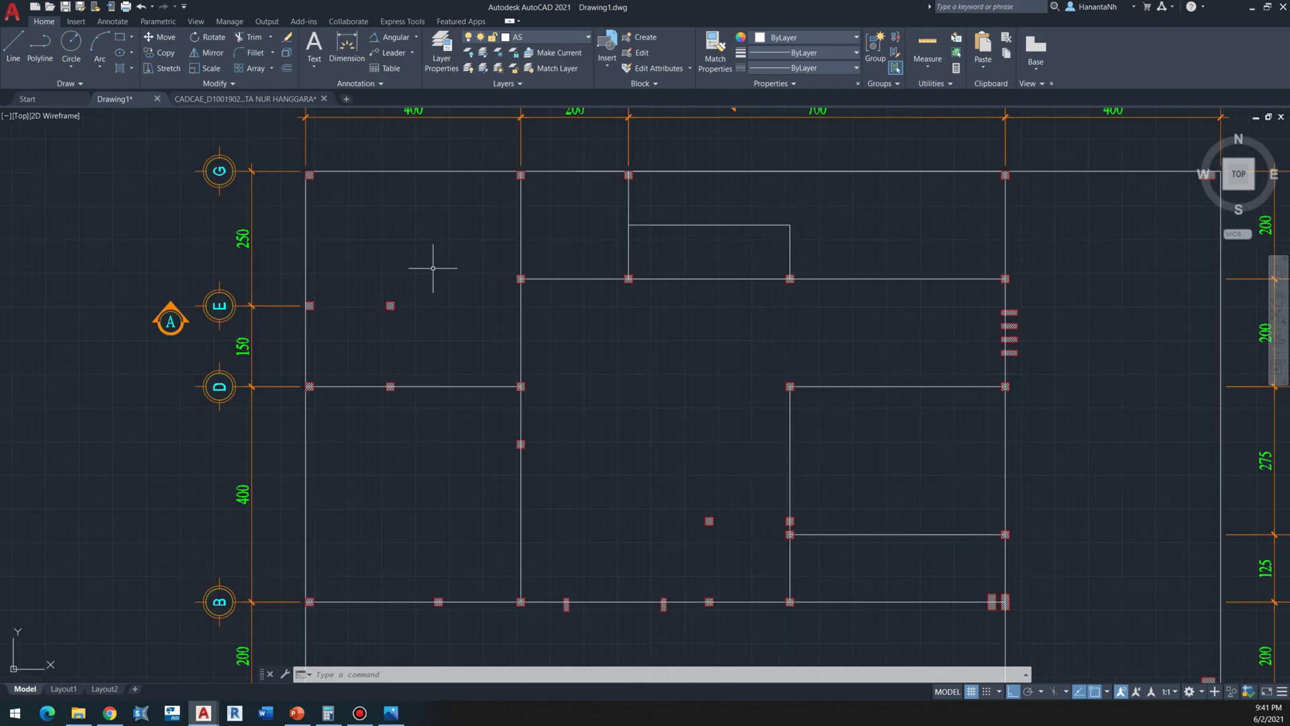
scroll(342, 306, up, 4)
key(l)
key(Return)
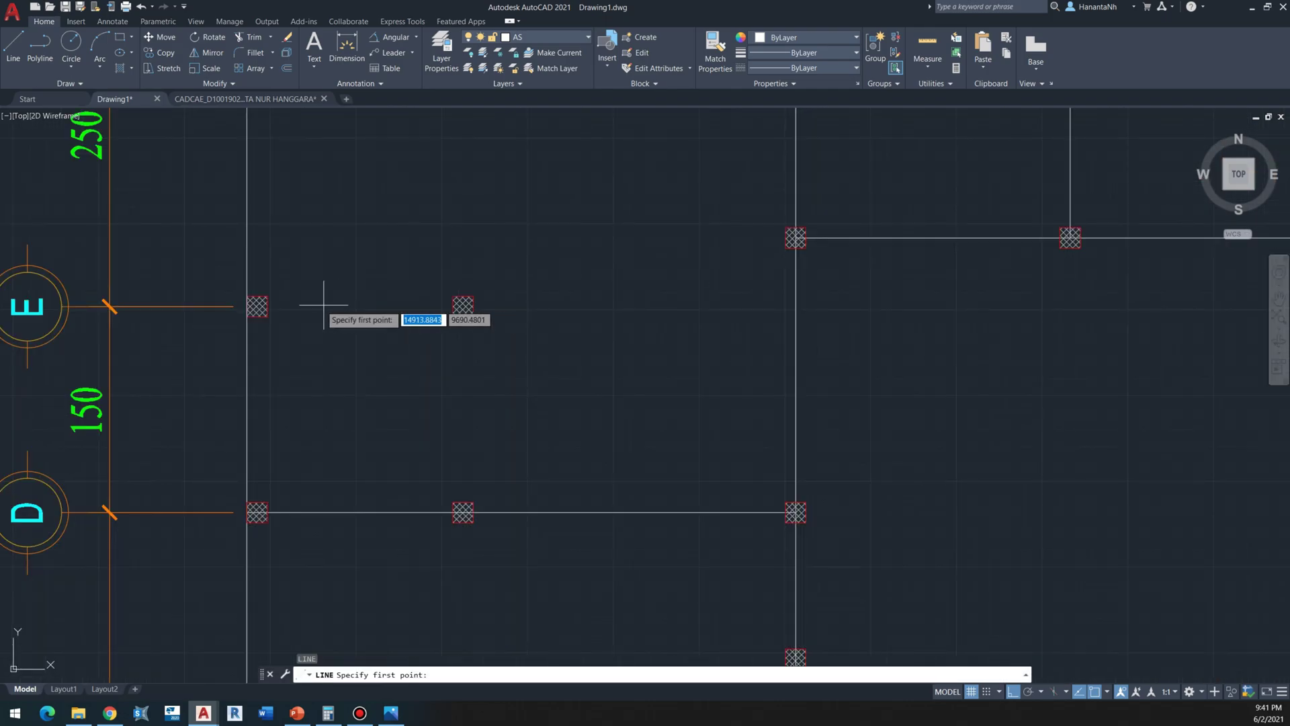
click(257, 306)
scroll(422, 307, up, 2)
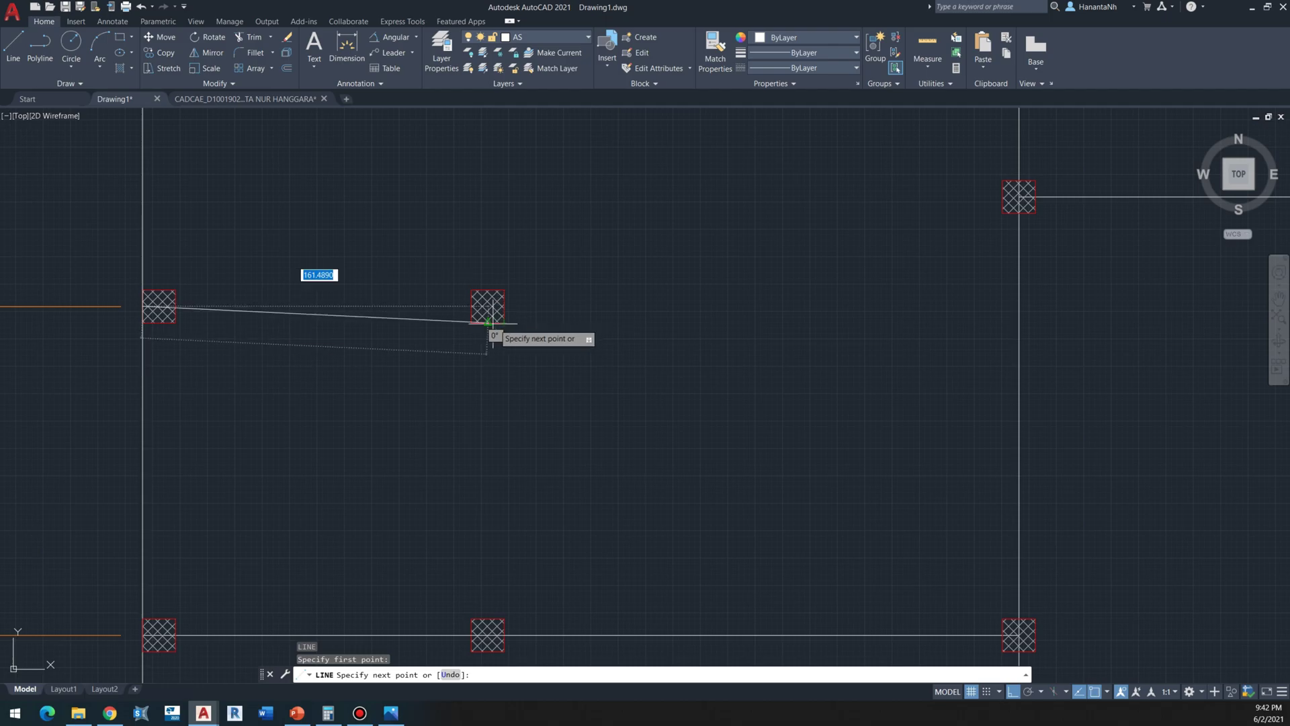
click(465, 309)
scroll(492, 311, down, 2)
scroll(470, 426, up, 2)
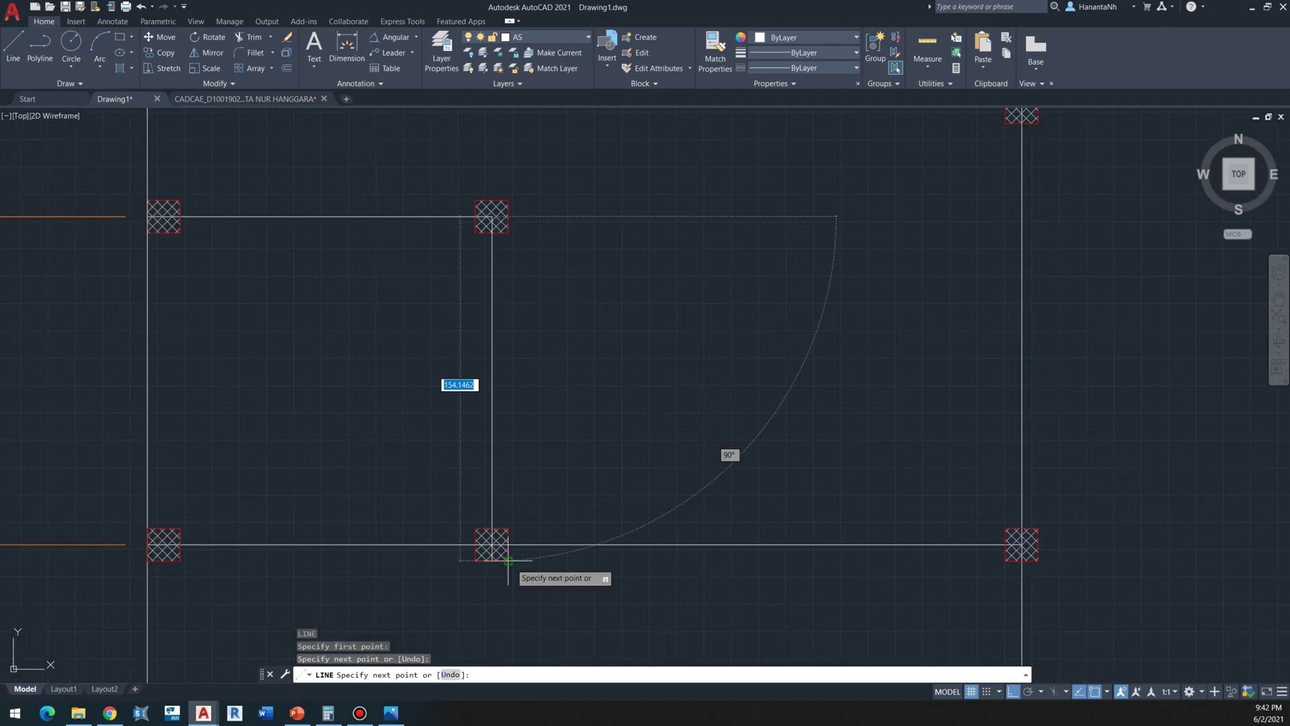
click(492, 546)
key(Escape)
Step: Draw lines from the axis 5 column across to the free-standing column above axis 4, and down to the column on axis B
scroll(457, 531, down, 5)
scroll(423, 457, up, 7)
key(space)
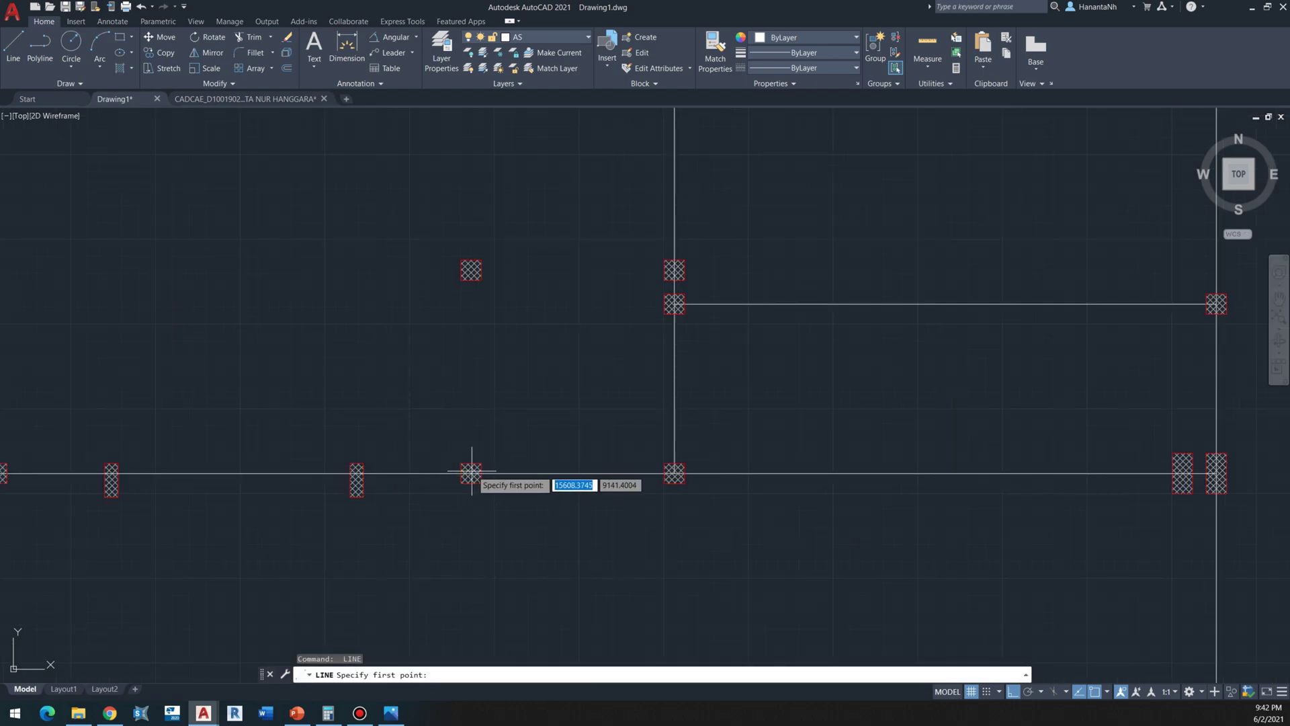
click(672, 269)
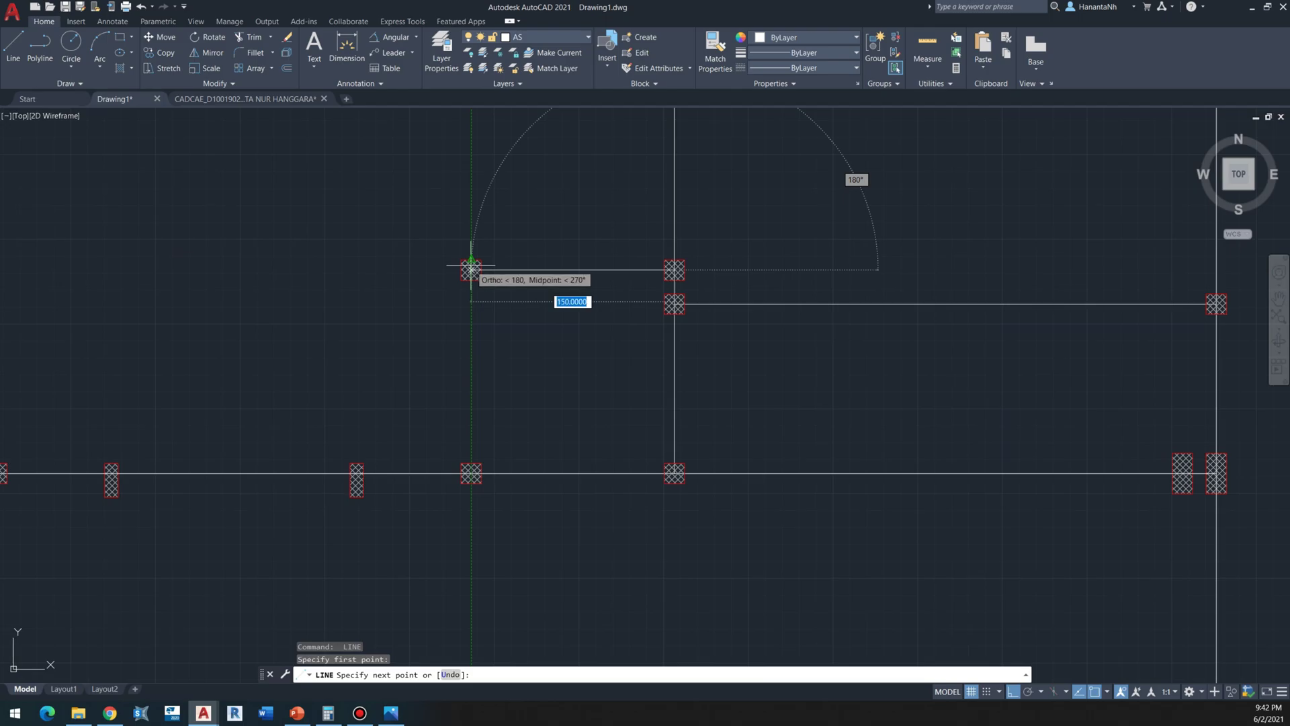
click(470, 269)
click(471, 474)
key(Escape)
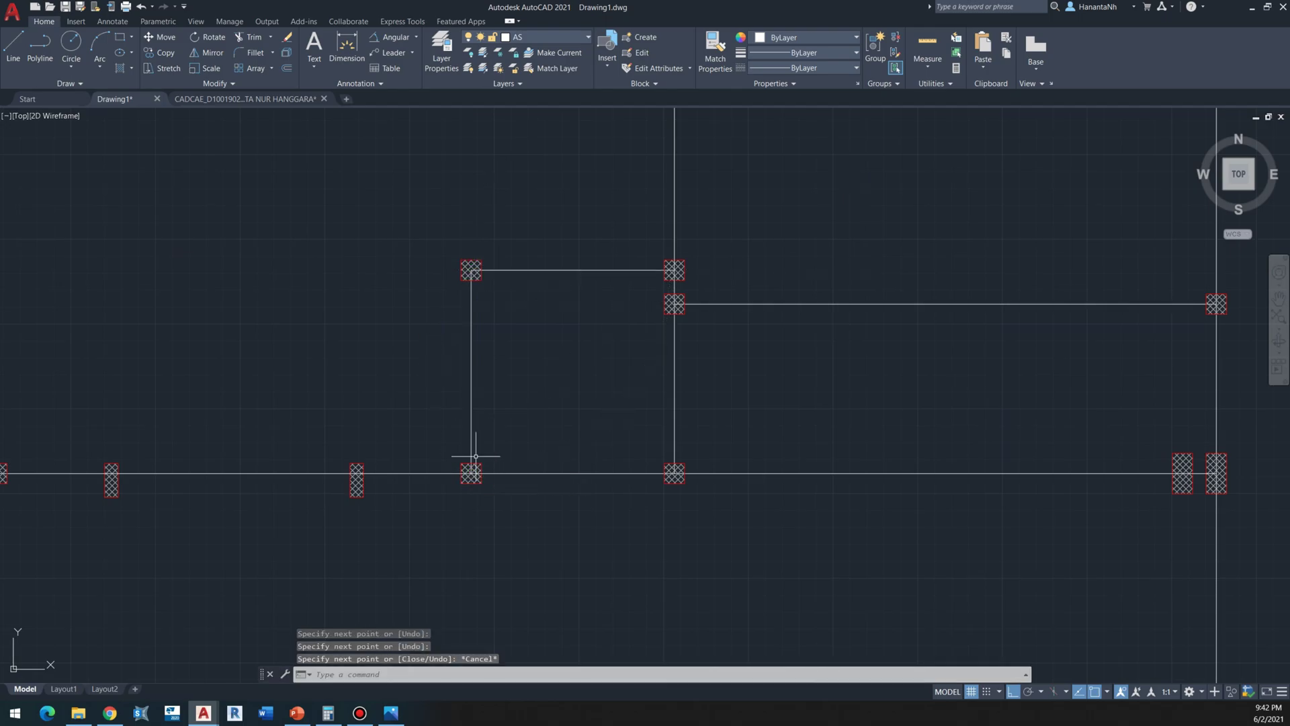
Step: Compare the new axis and column plan with the neighbouring foundation plan and its foundation lines along axis 2
scroll(591, 323, down, 6)
middle_drag(472, 322, 545, 324)
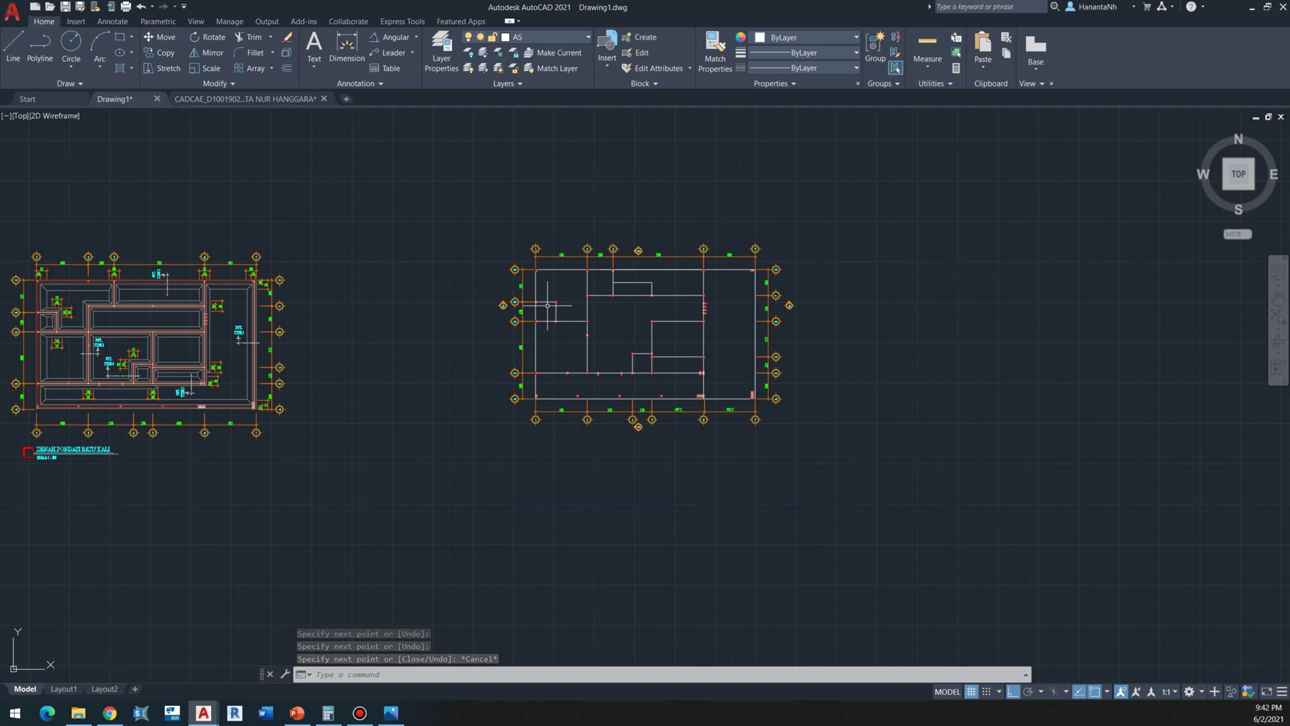
scroll(550, 313, up, 2)
middle_drag(479, 293, 526, 285)
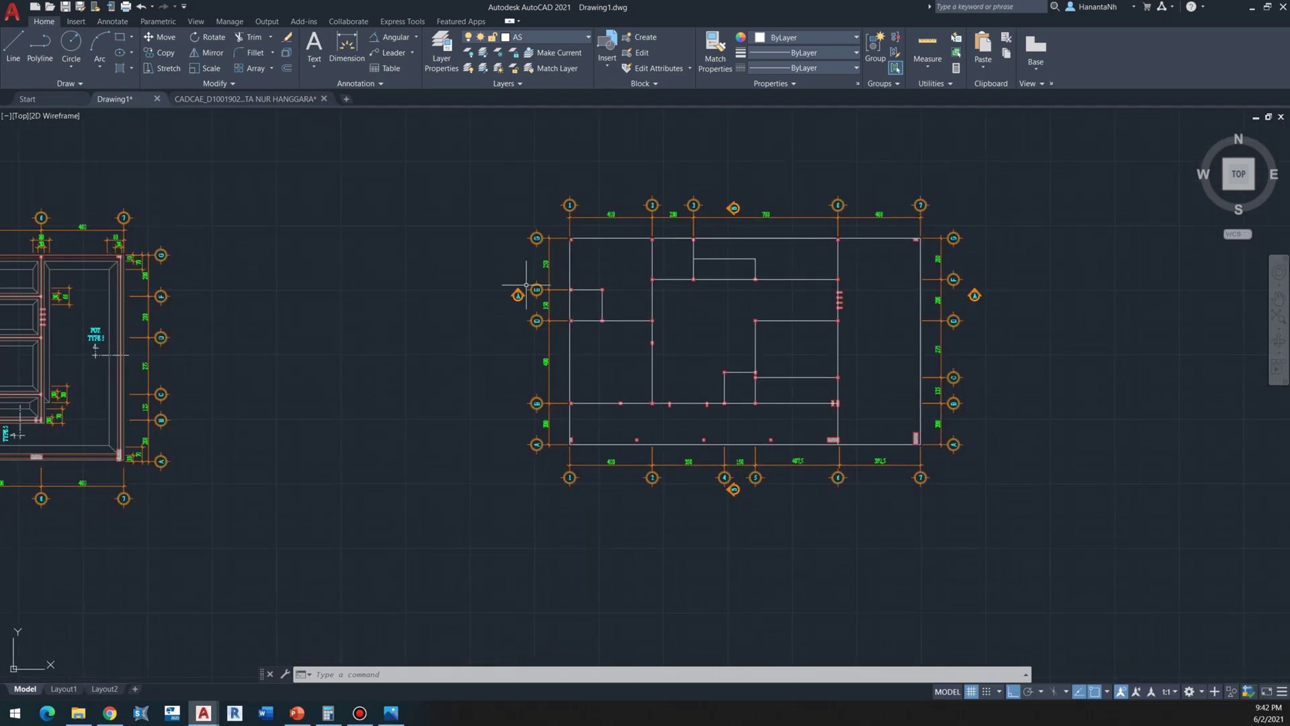
scroll(345, 311, down, 1)
middle_drag(344, 311, 547, 299)
scroll(325, 297, up, 3)
middle_drag(326, 297, 478, 284)
scroll(473, 283, down, 1)
middle_drag(353, 375, 390, 336)
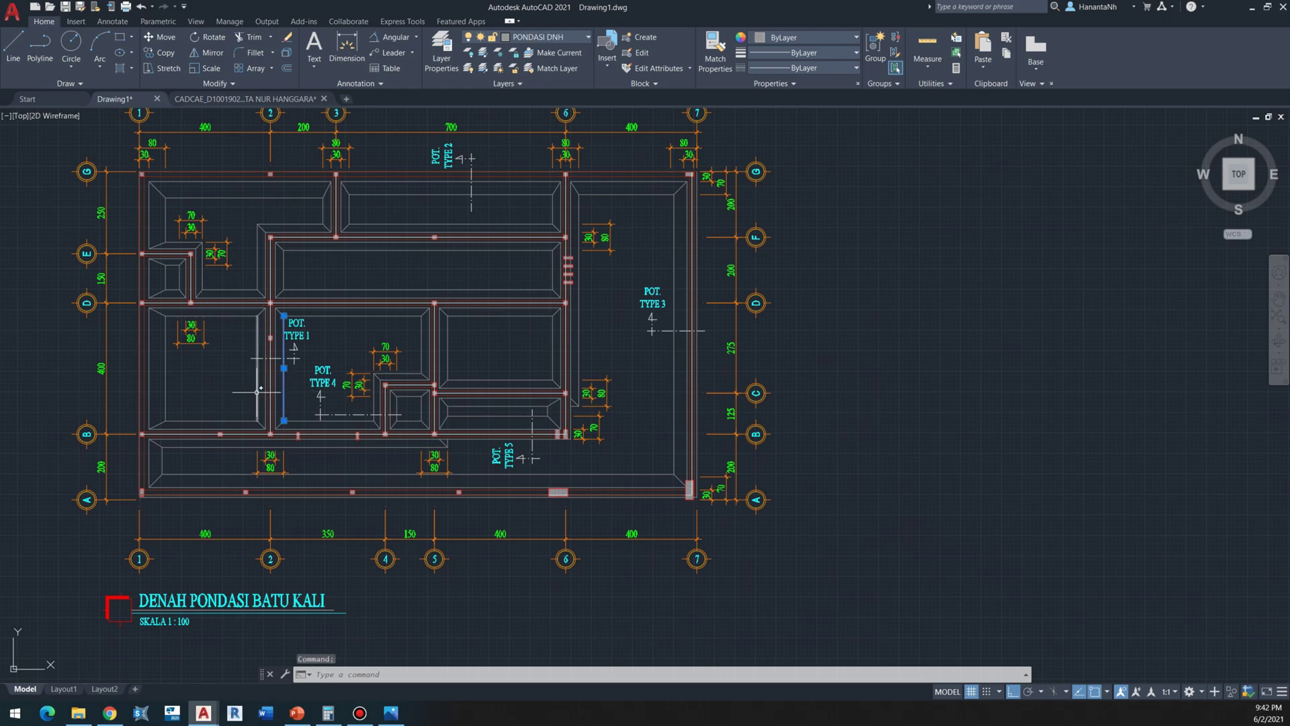
key(Escape)
Step: Examine section B-B with its foundations and levels alongside the DENAH PONDASI BATU KALI plan
scroll(262, 388, up, 2)
scroll(489, 356, down, 8)
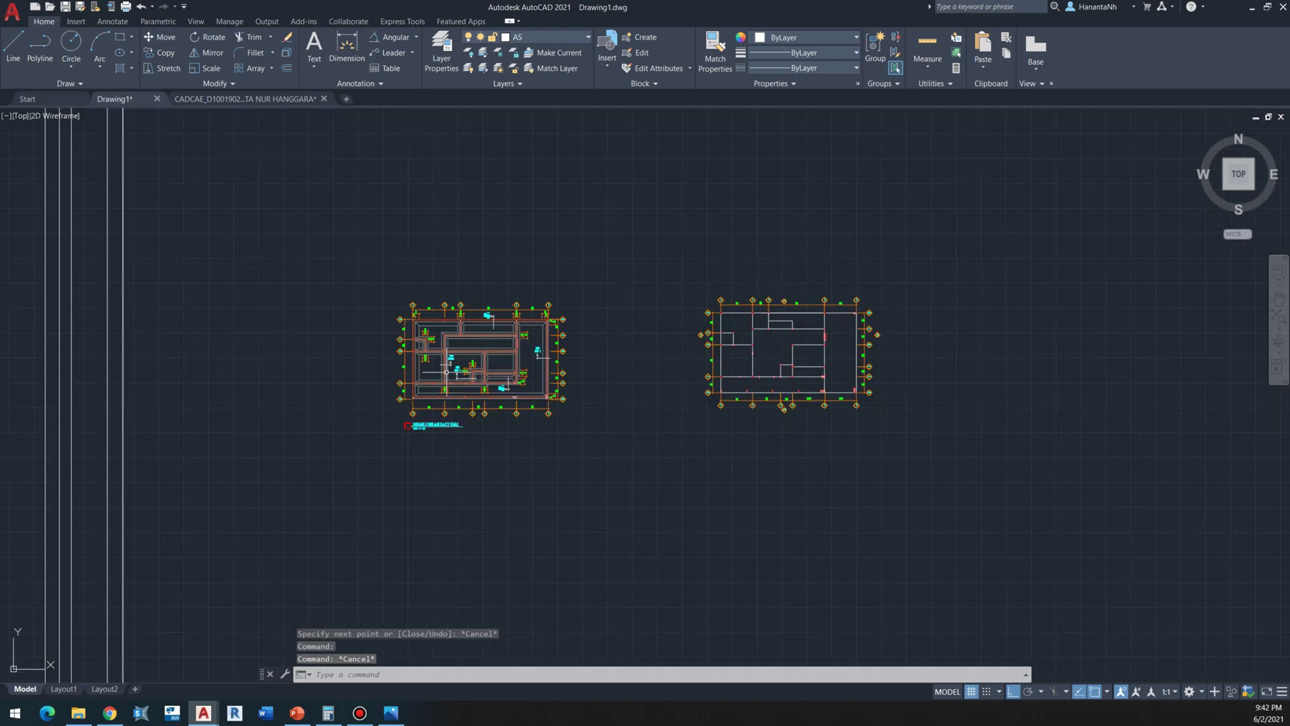
scroll(336, 353, up, 10)
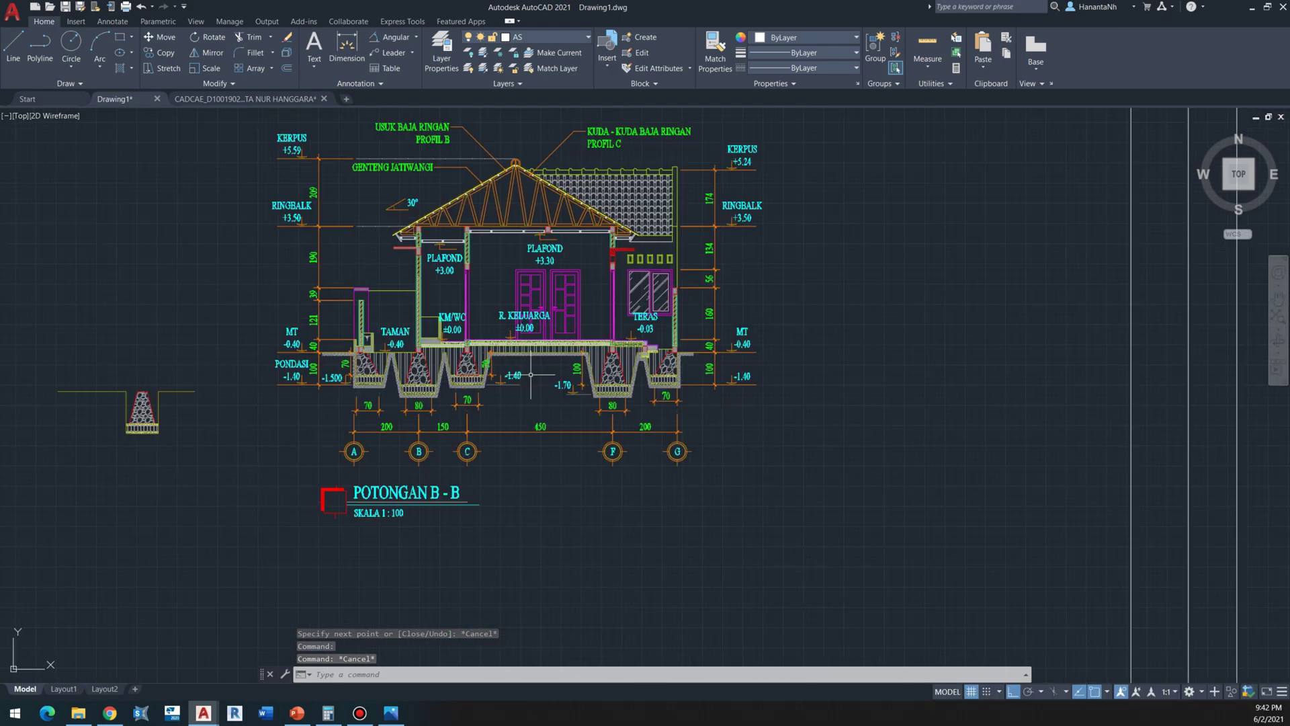
scroll(201, 353, down, 4)
scroll(1087, 294, up, 8)
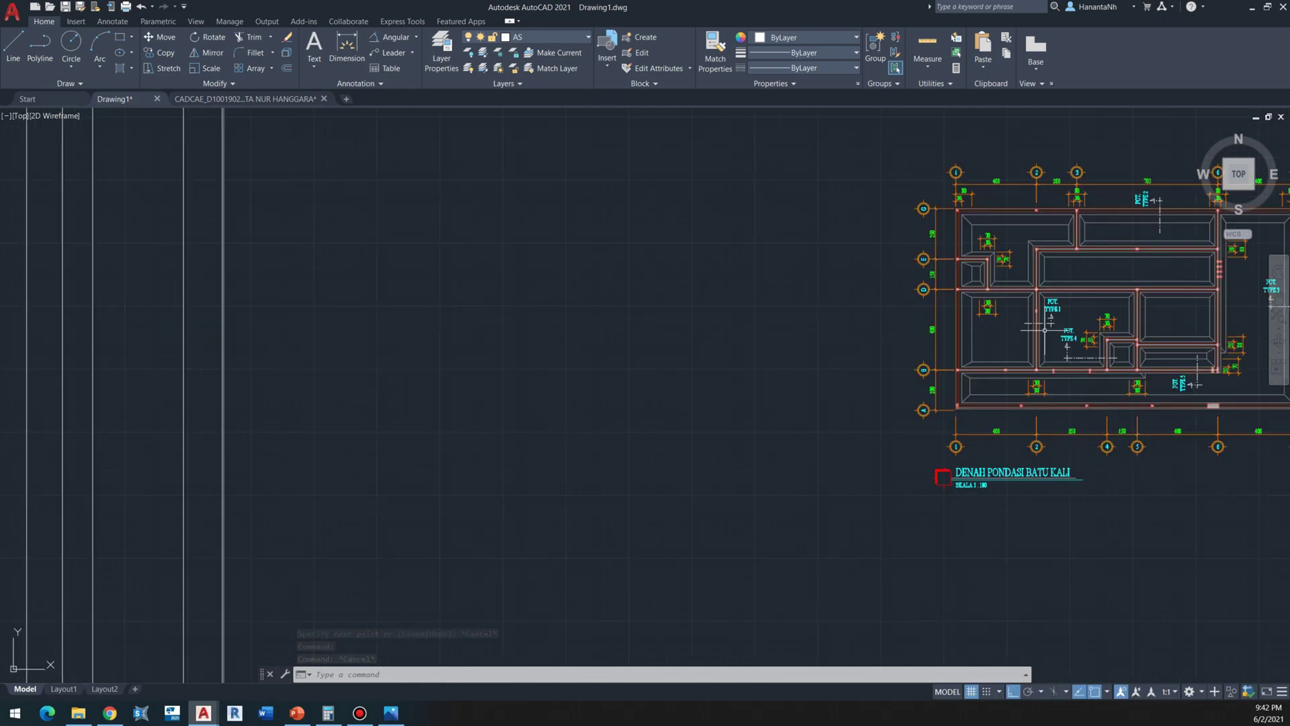
Step: Inspect the foundation and sloof lines along axis B in the DENAH PONDASI BATU KALI plan
click(972, 379)
click(970, 380)
click(914, 459)
click(905, 436)
middle_drag(979, 383, 681, 385)
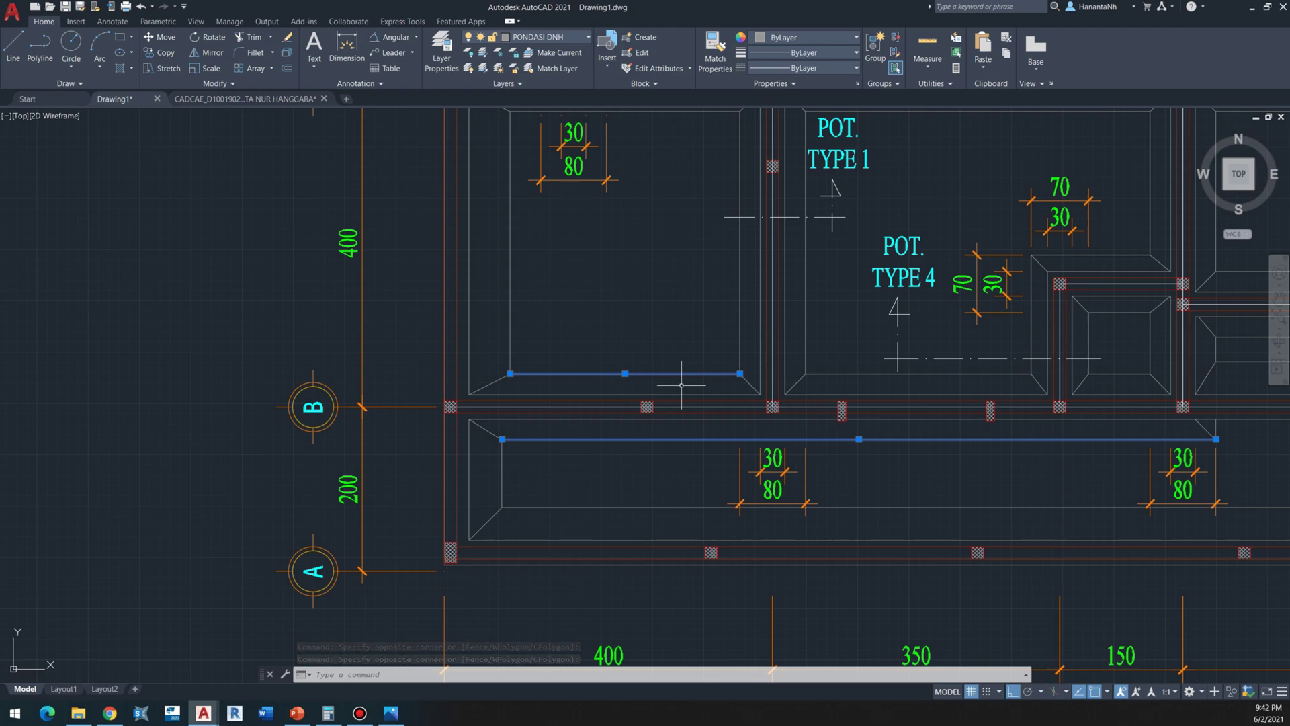
key(Escape)
click(585, 419)
key(Escape)
scroll(568, 397, up, 2)
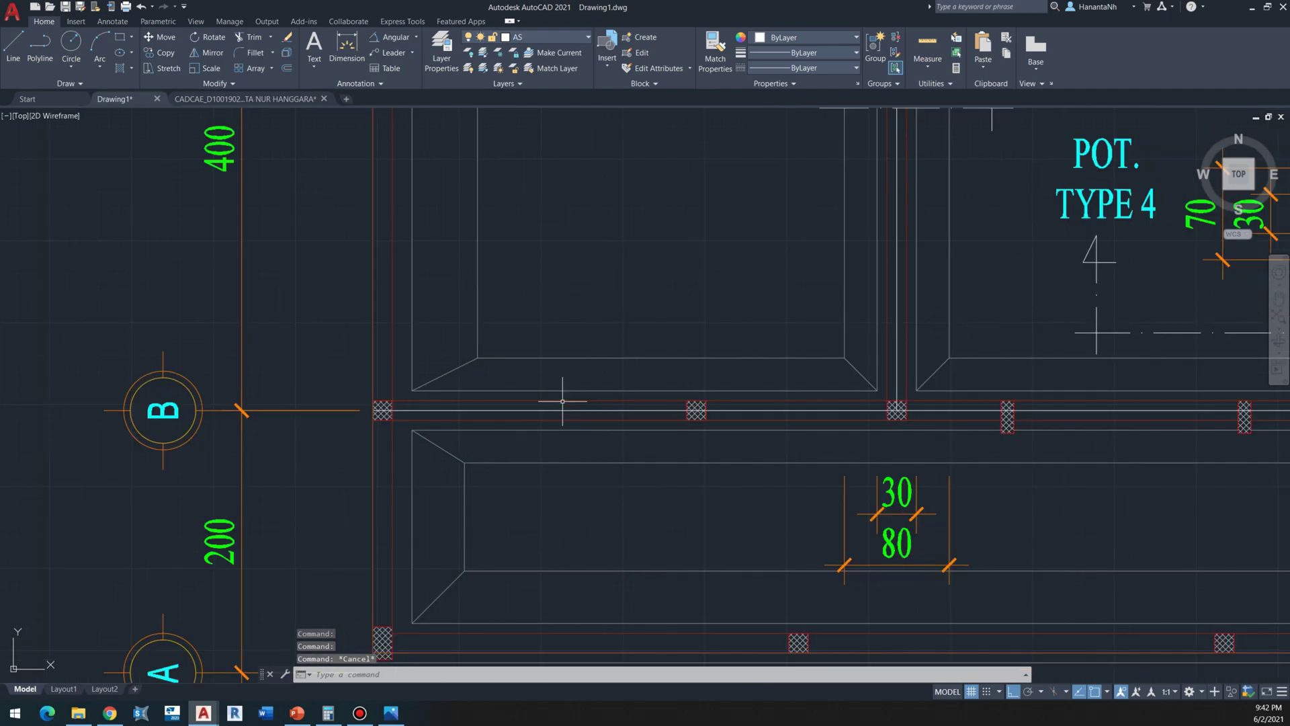
click(558, 408)
scroll(766, 457, down, 8)
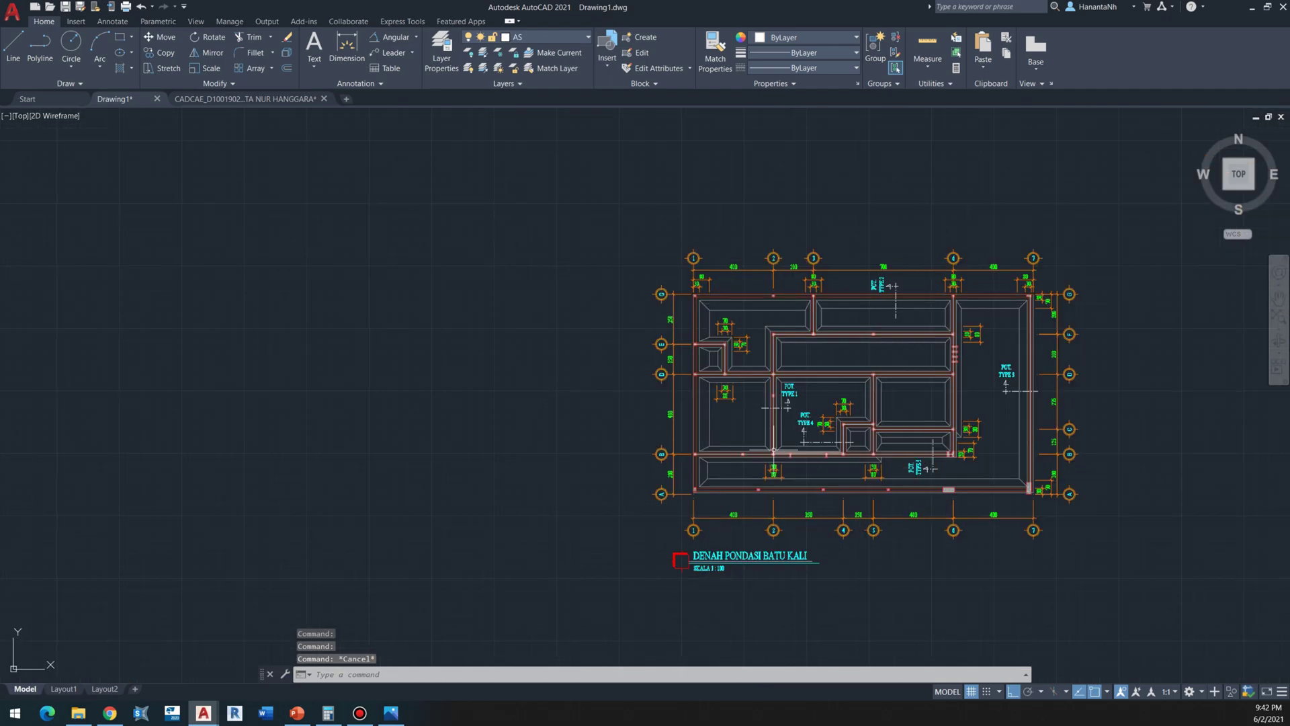
Step: Examine the stone foundations and sloofs under axes F and G in section POTONGAN B-B
scroll(775, 454, down, 6)
scroll(430, 447, up, 12)
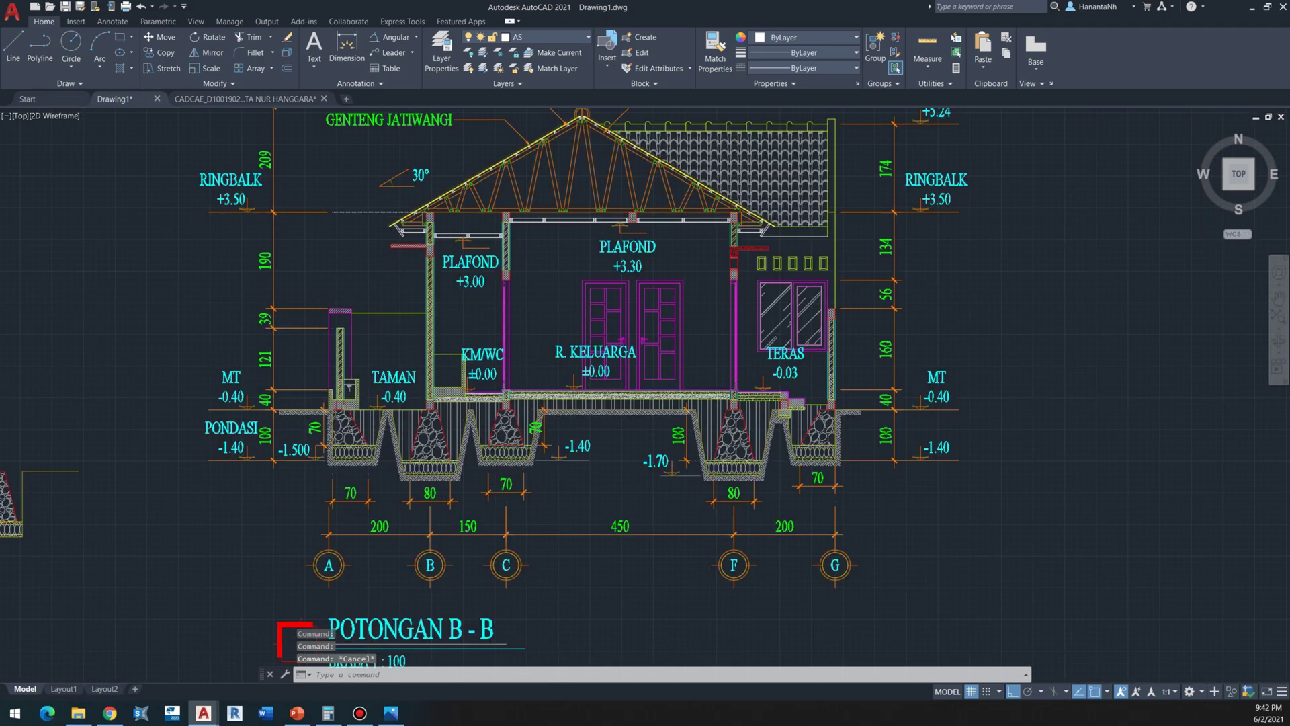
middle_drag(990, 448, 543, 478)
scroll(551, 449, up, 2)
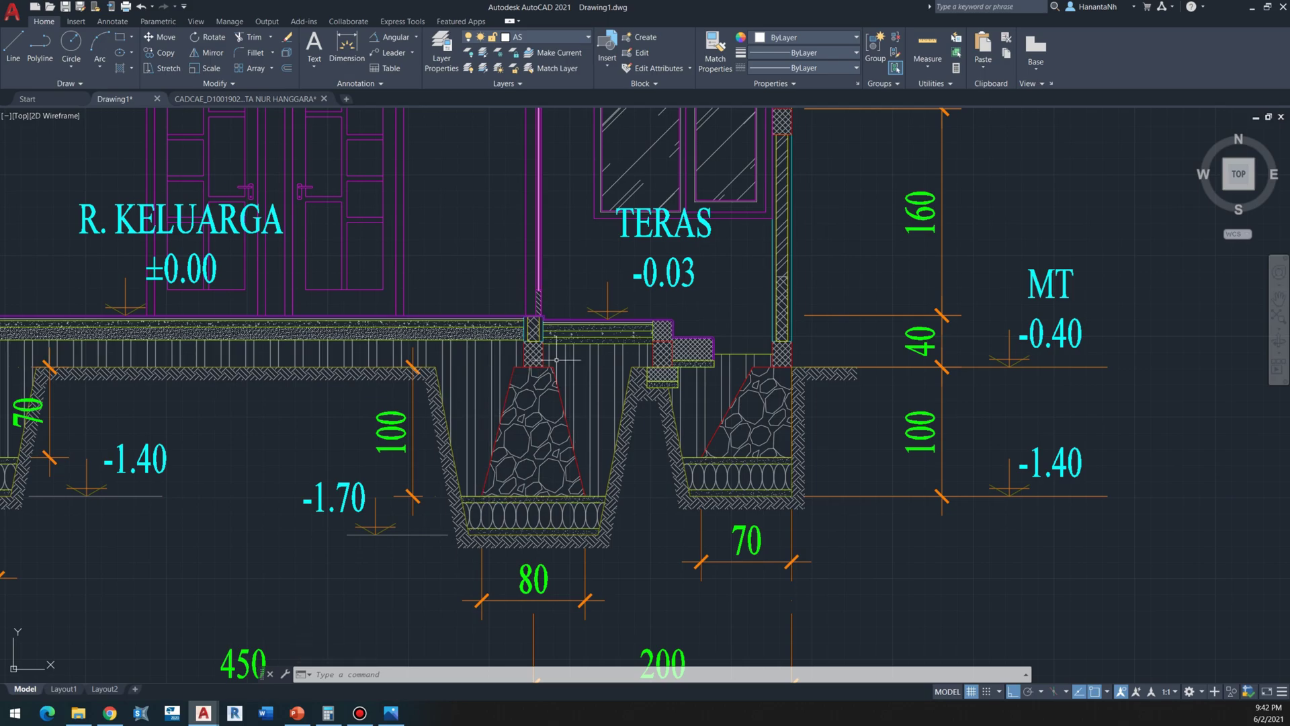
scroll(527, 358, up, 4)
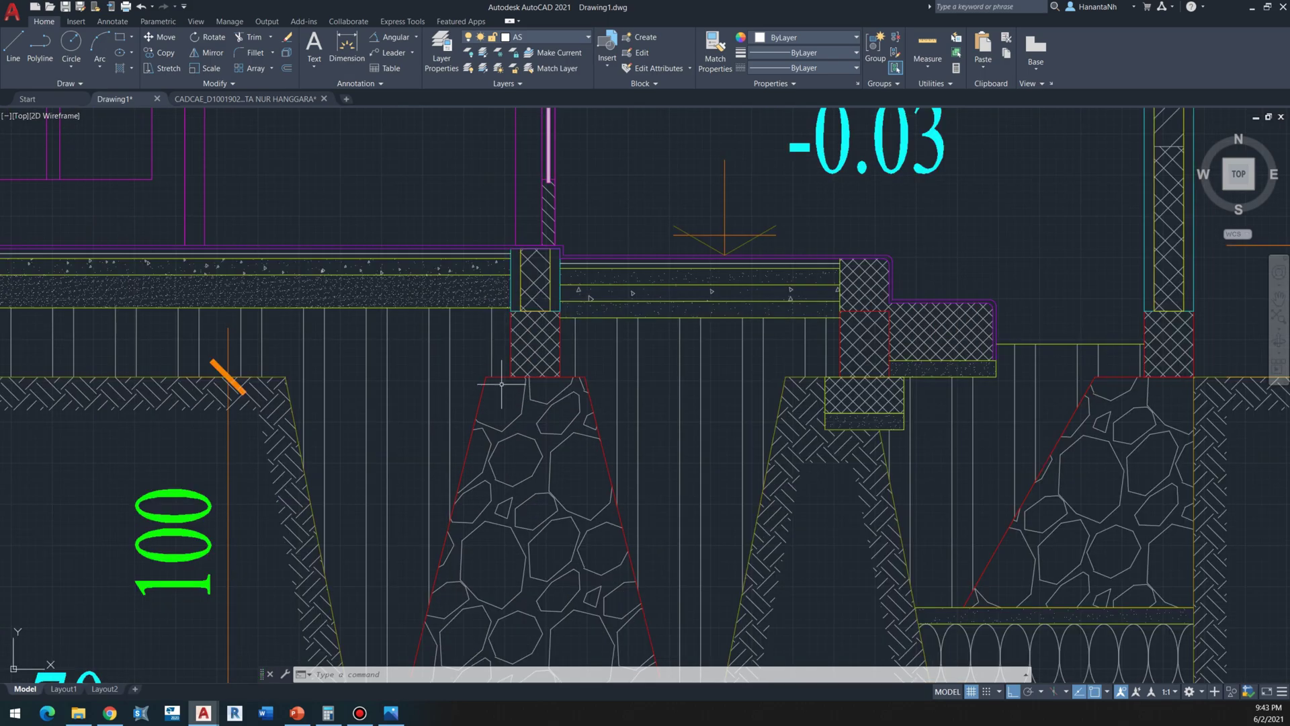
scroll(464, 394, down, 4)
scroll(411, 376, down, 2)
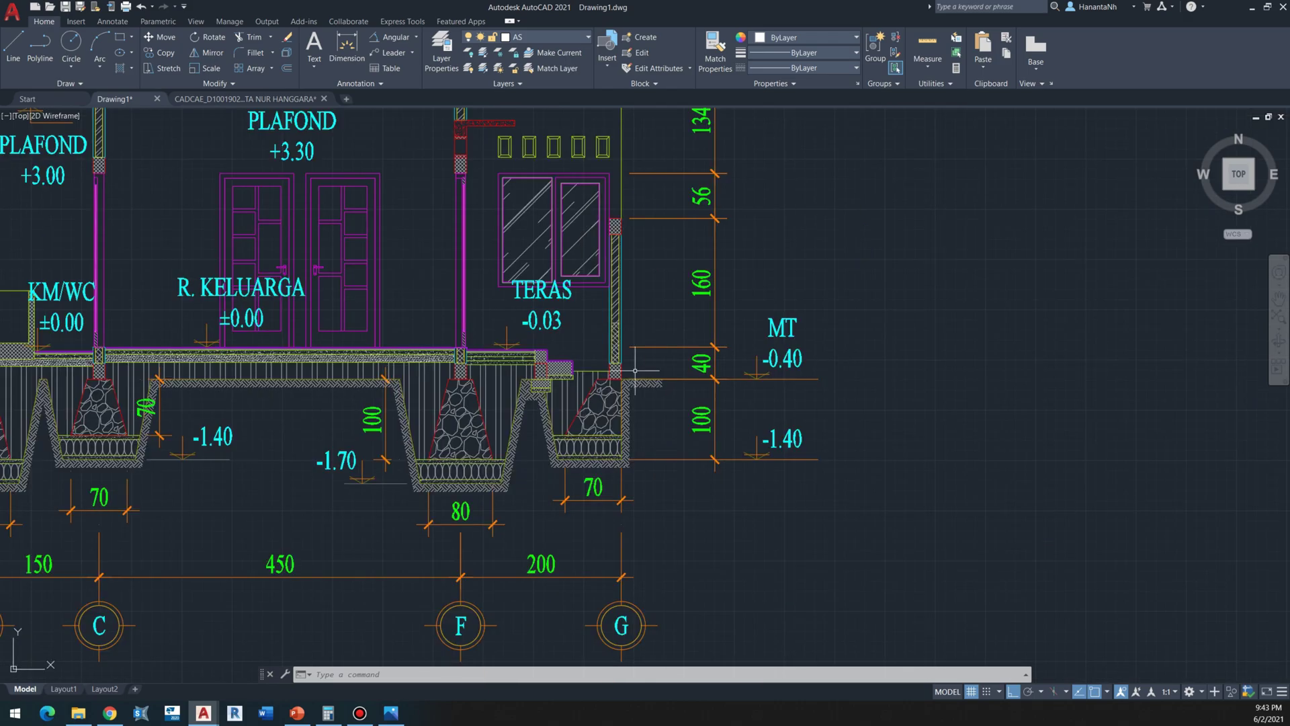
Step: Compare section POTONGAN B-B with the layout of the DENAH PONDASI BATU KALI plan
middle_drag(637, 370, 380, 363)
scroll(380, 363, down, 4)
scroll(379, 363, down, 1)
scroll(380, 363, up, 1)
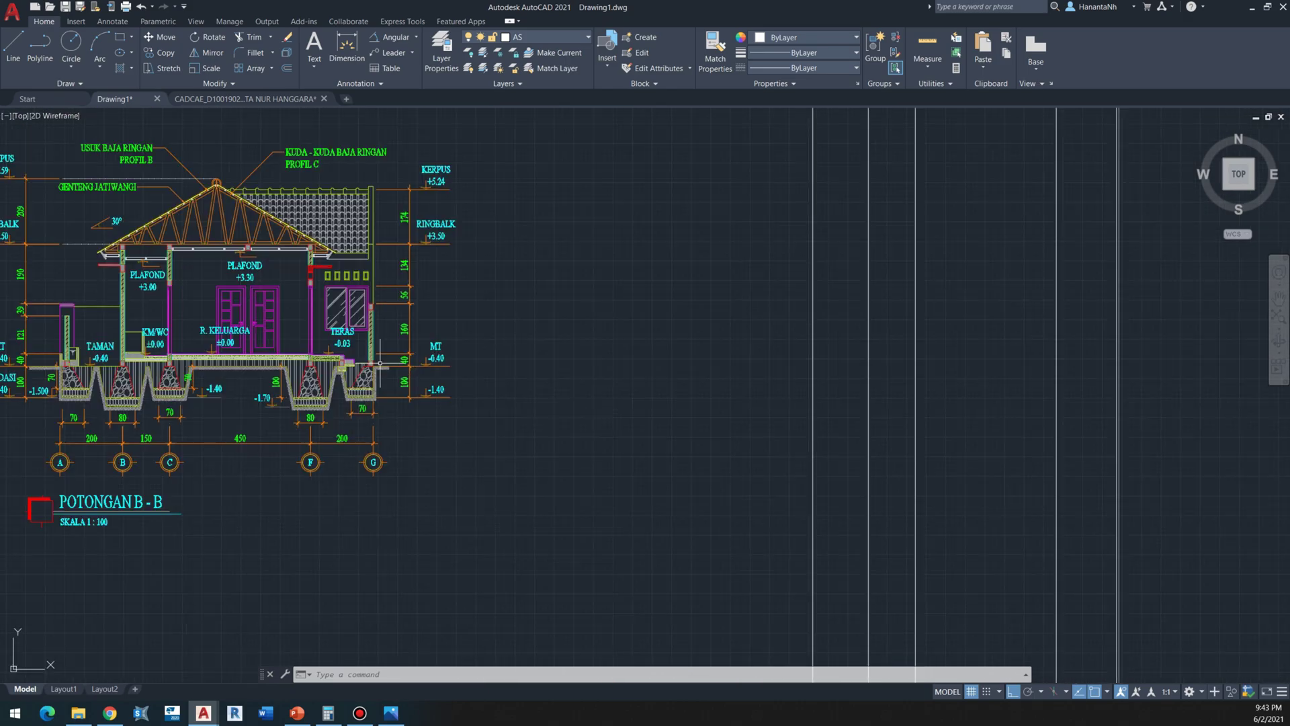
scroll(162, 311, up, 1)
middle_drag(162, 313, 255, 356)
scroll(256, 356, down, 1)
scroll(435, 385, up, 1)
middle_drag(555, 337, 238, 336)
scroll(241, 335, down, 3)
scroll(195, 357, up, 2)
scroll(195, 356, down, 1)
scroll(195, 356, down, 1)
scroll(195, 356, up, 1)
scroll(279, 366, down, 1)
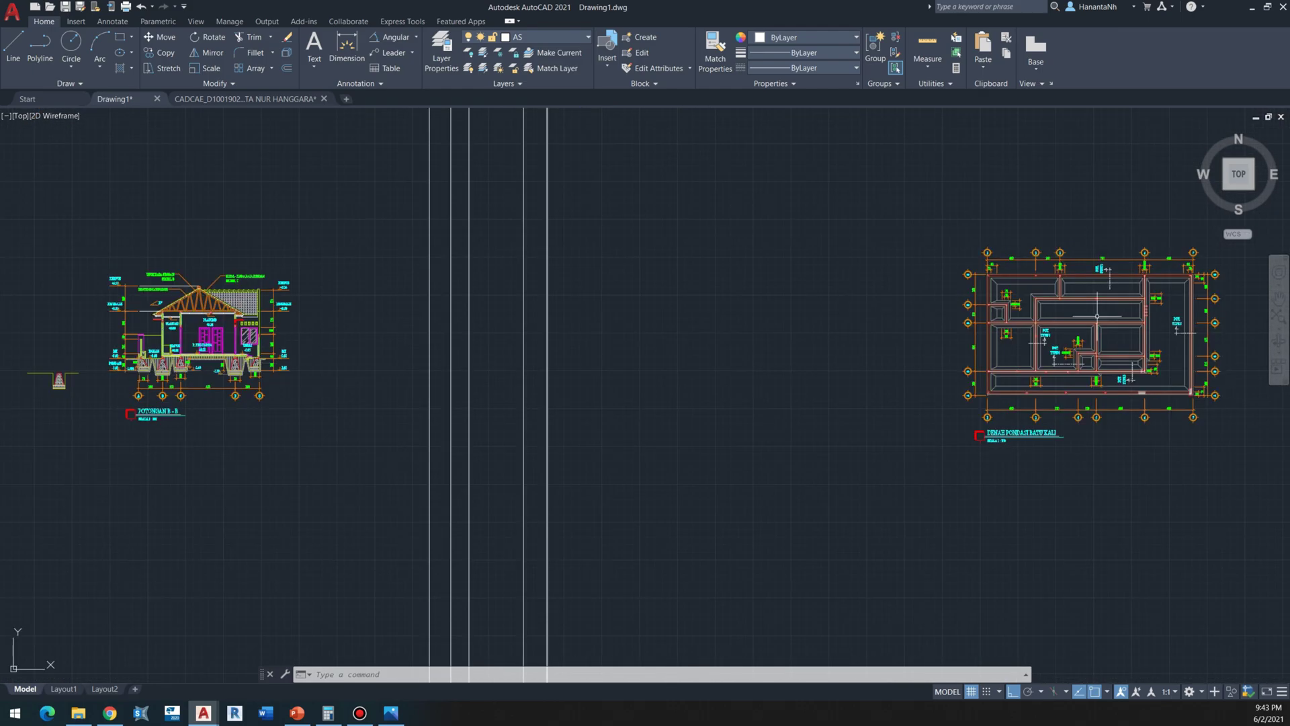
Step: Copy the RINGBALK +3.50 level text beside section B-B horizontally into the empty space next to the section
scroll(320, 338, up, 3)
drag(603, 250, 381, 277)
scroll(416, 270, down, 2)
text(CO)
key(Return)
click(415, 270)
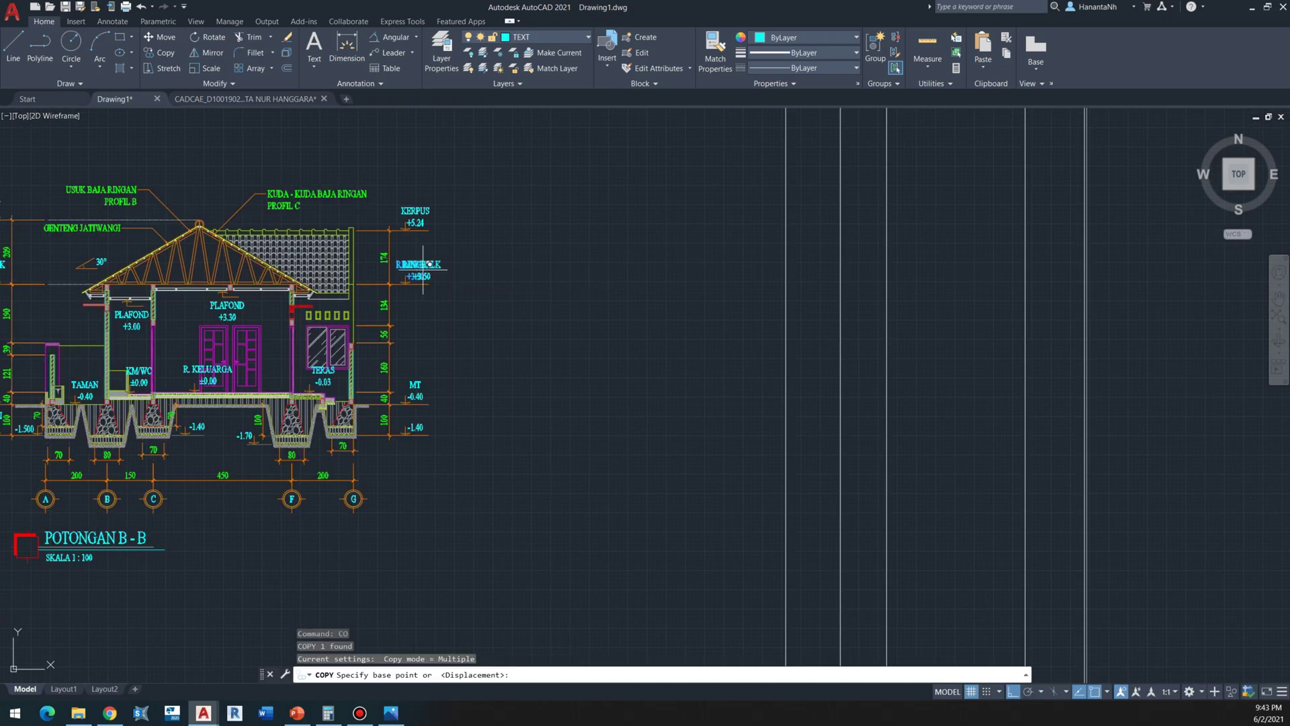
click(541, 323)
key(Escape)
click(596, 229)
click(515, 305)
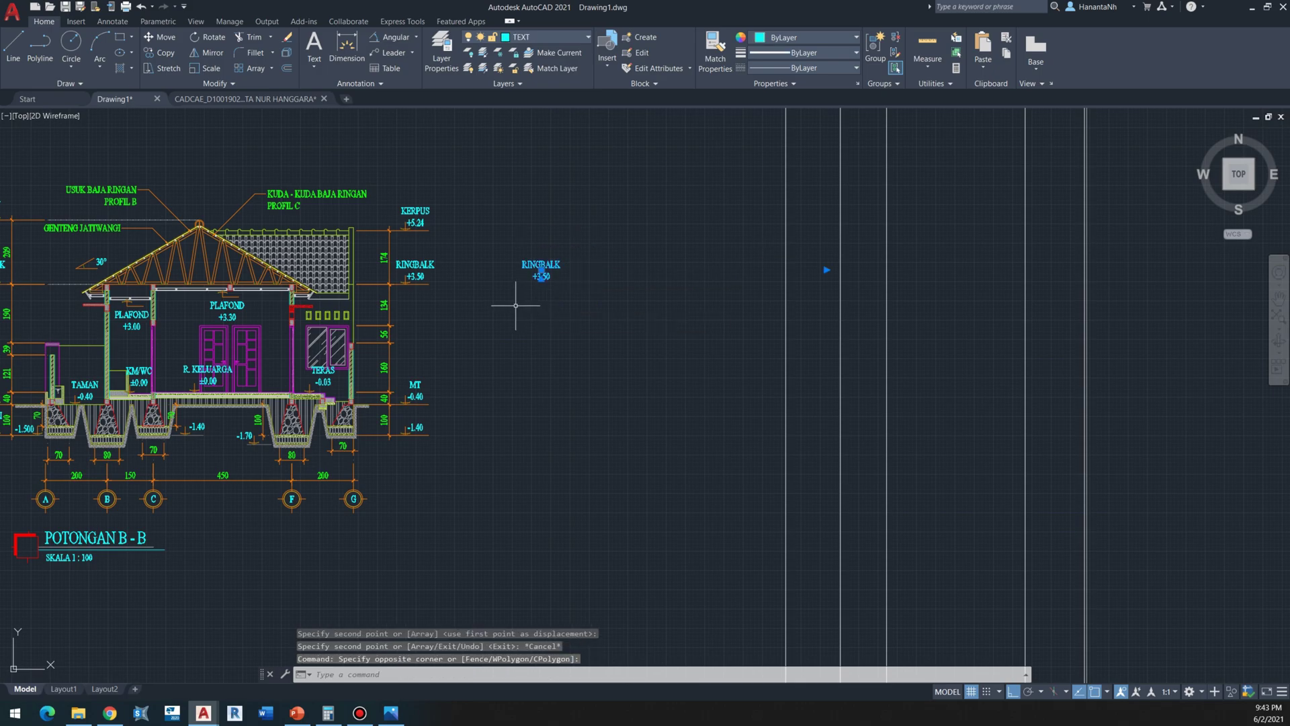
text(ED)
key(Return)
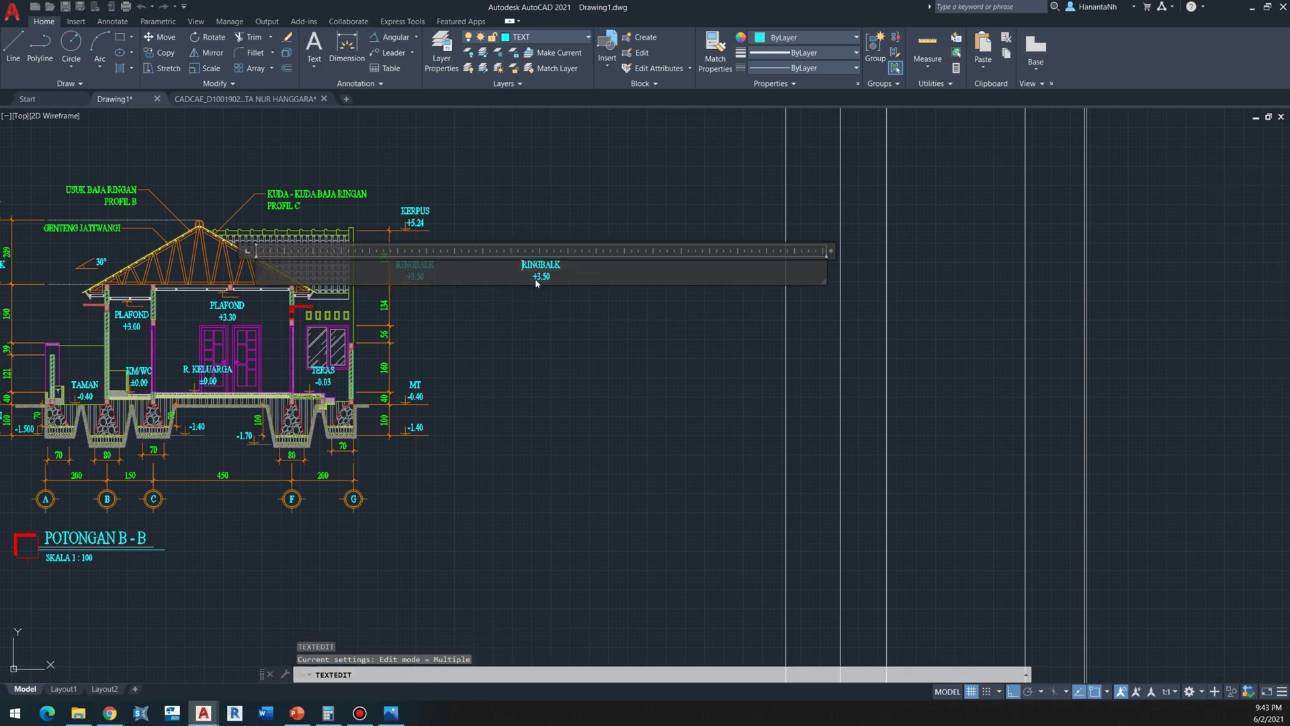
key(Escape)
key(Escape)
scroll(329, 421, up, 2)
middle_drag(338, 420, 489, 394)
scroll(552, 368, down, 2)
Step: Narrow the text frame of the copied RINGBALK +3.50 label so it clears the section drawing
click(765, 220)
click(709, 262)
text(ed)
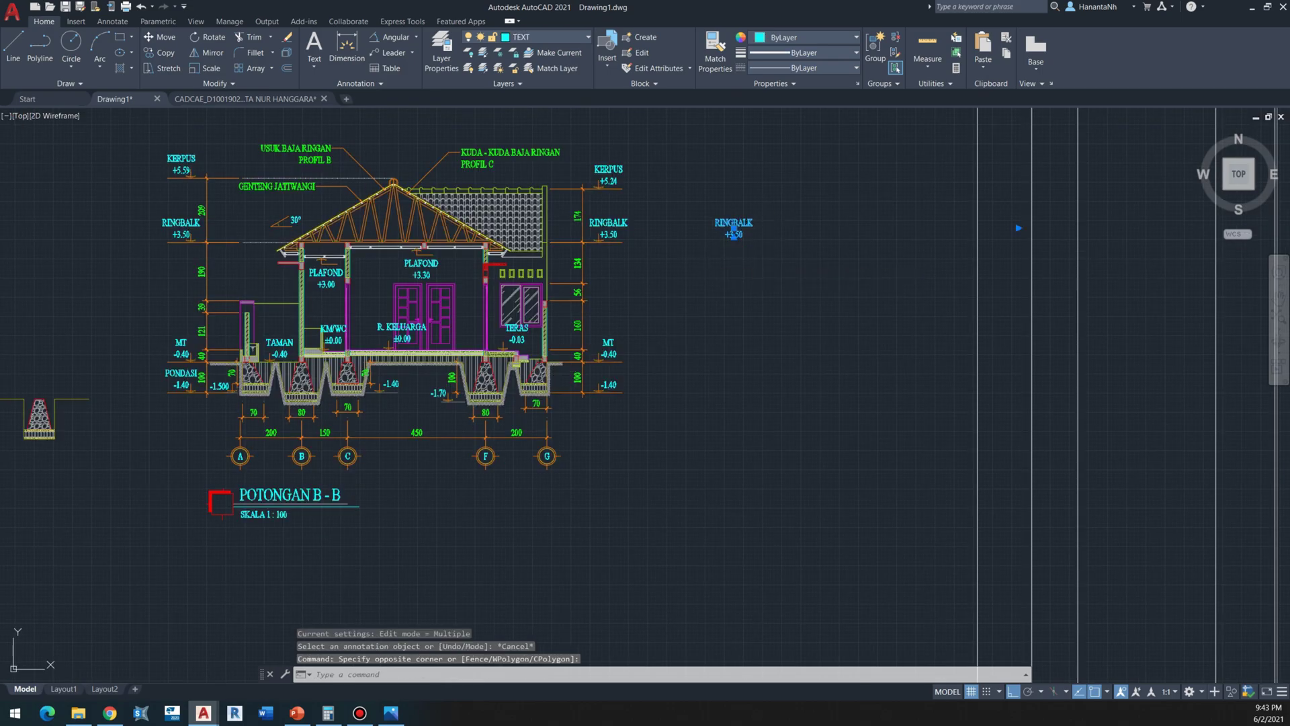
key(Return)
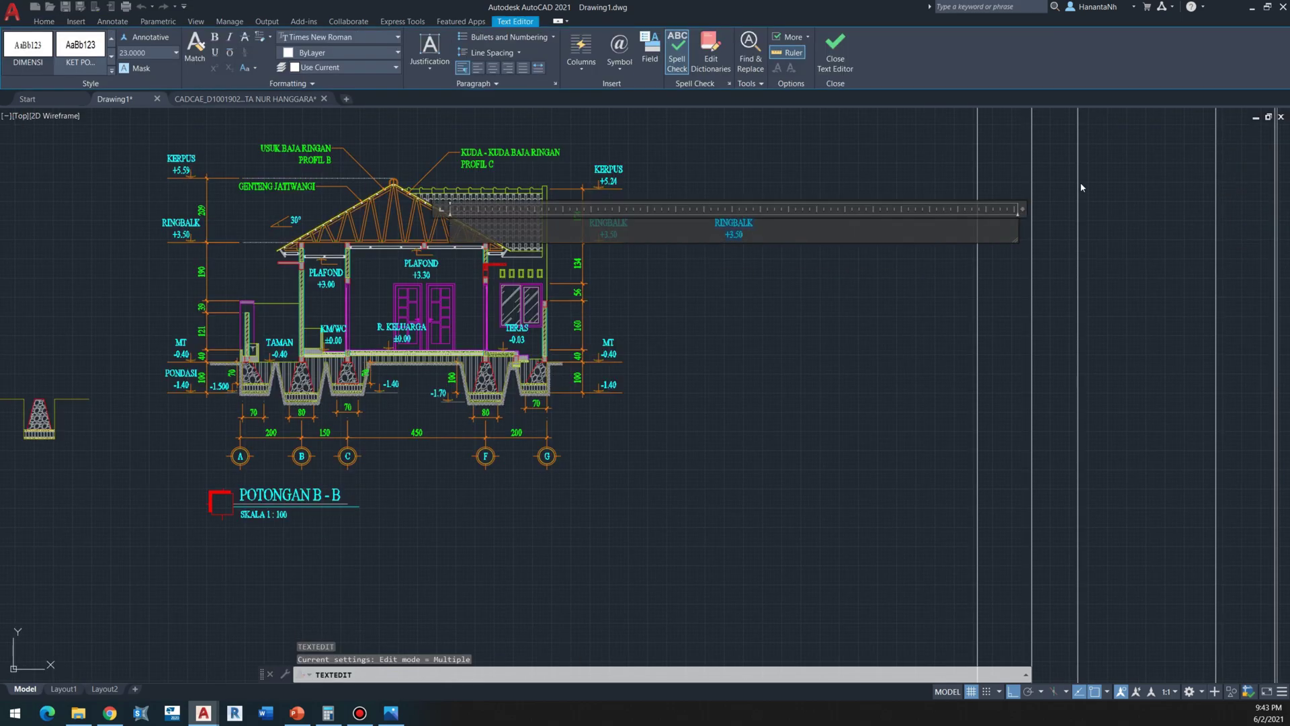
drag(1016, 225, 793, 224)
click(739, 307)
key(Escape)
Step: Check the bottom width of the stone foundation under axis F with a temporary line
scroll(718, 238, up, 3)
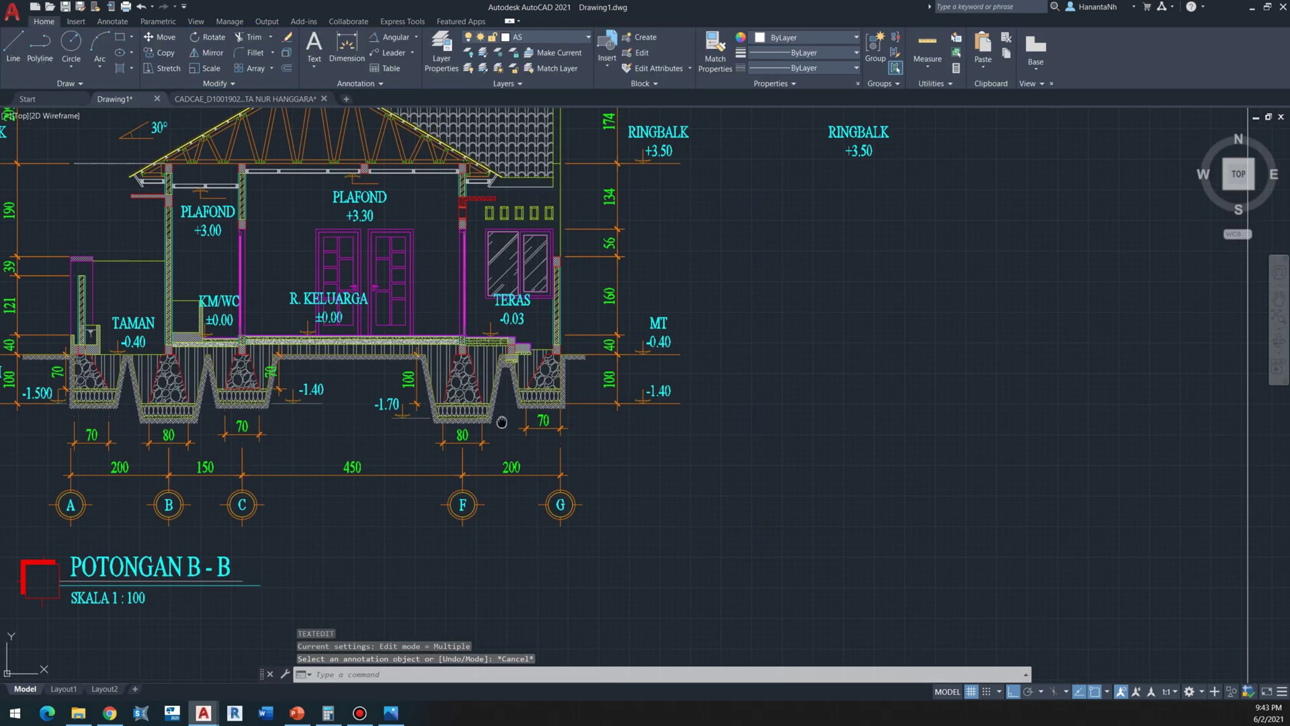
text(l)
key(Return)
scroll(446, 407, up, 2)
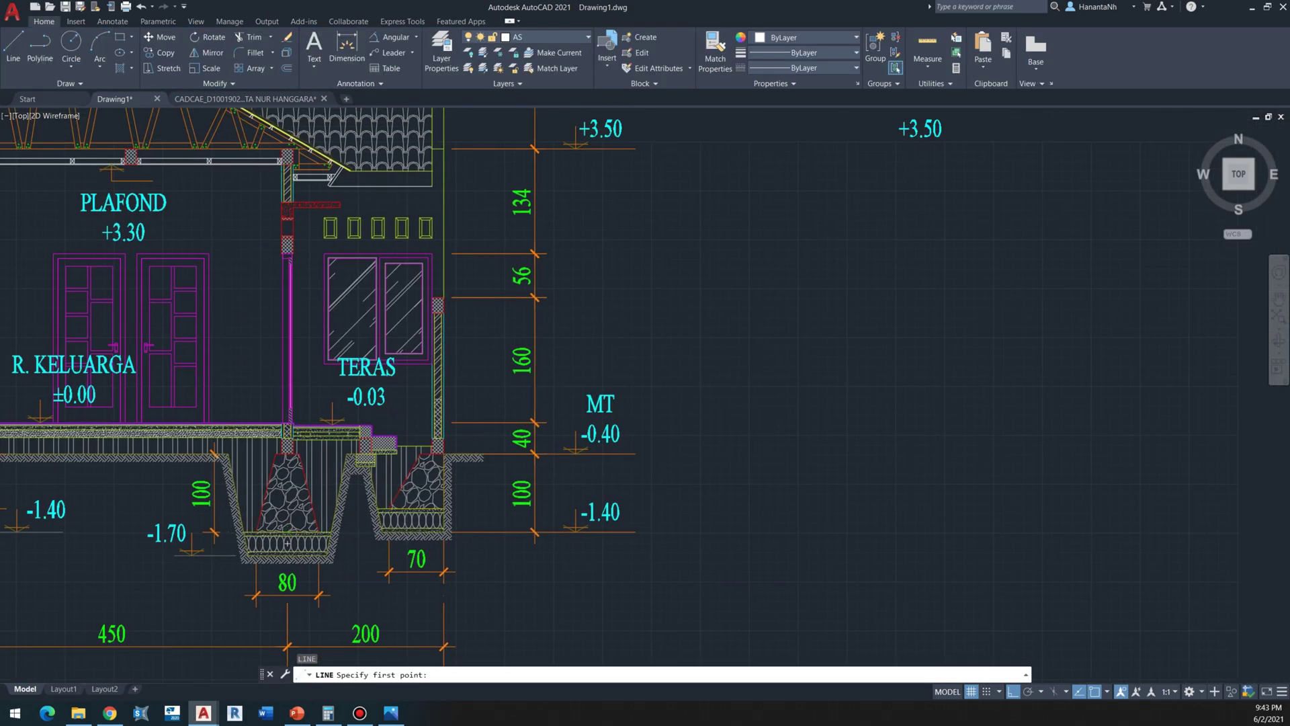
click(251, 537)
scroll(525, 372, down, 5)
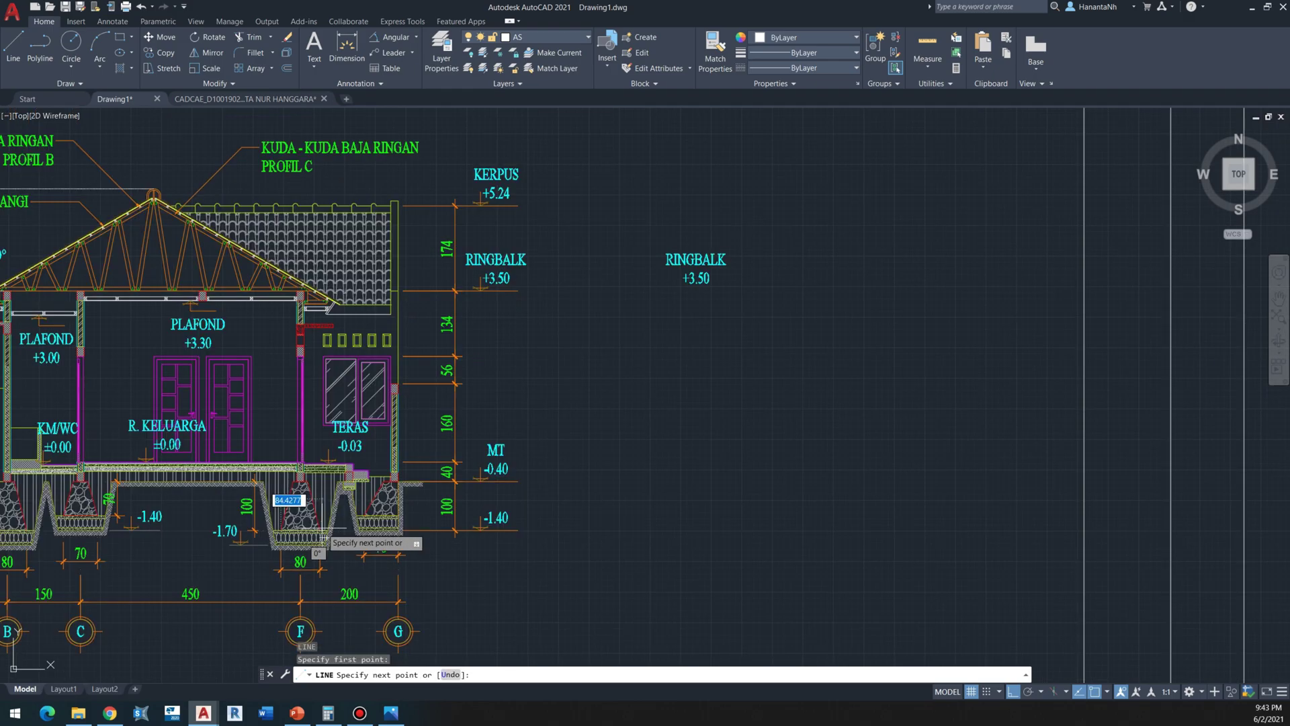
key(Escape)
Step: Replace the copied RINGBALK label's text with "LEBAR BAWAH PONDASI = 80 CM" and widen its frame to fit one line
scroll(650, 305, up, 3)
click(650, 305)
click(555, 364)
text(ed)
key(Return)
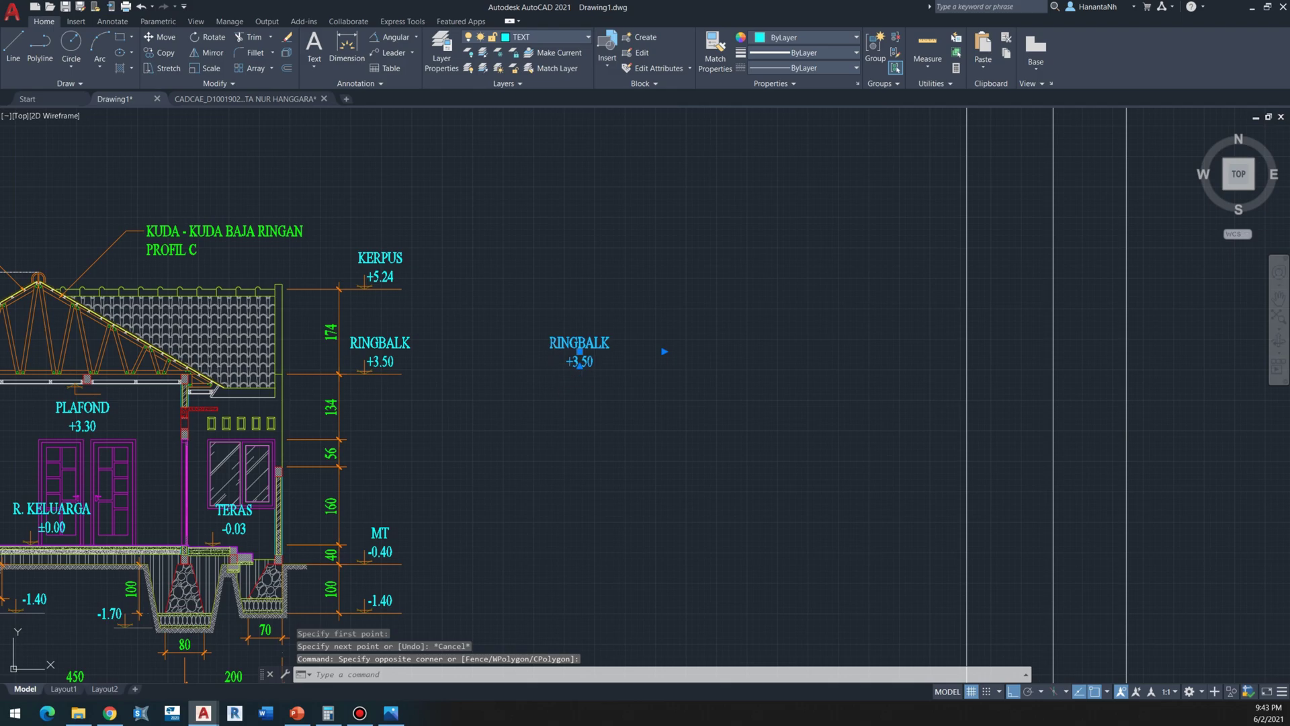
drag(597, 361, 510, 339)
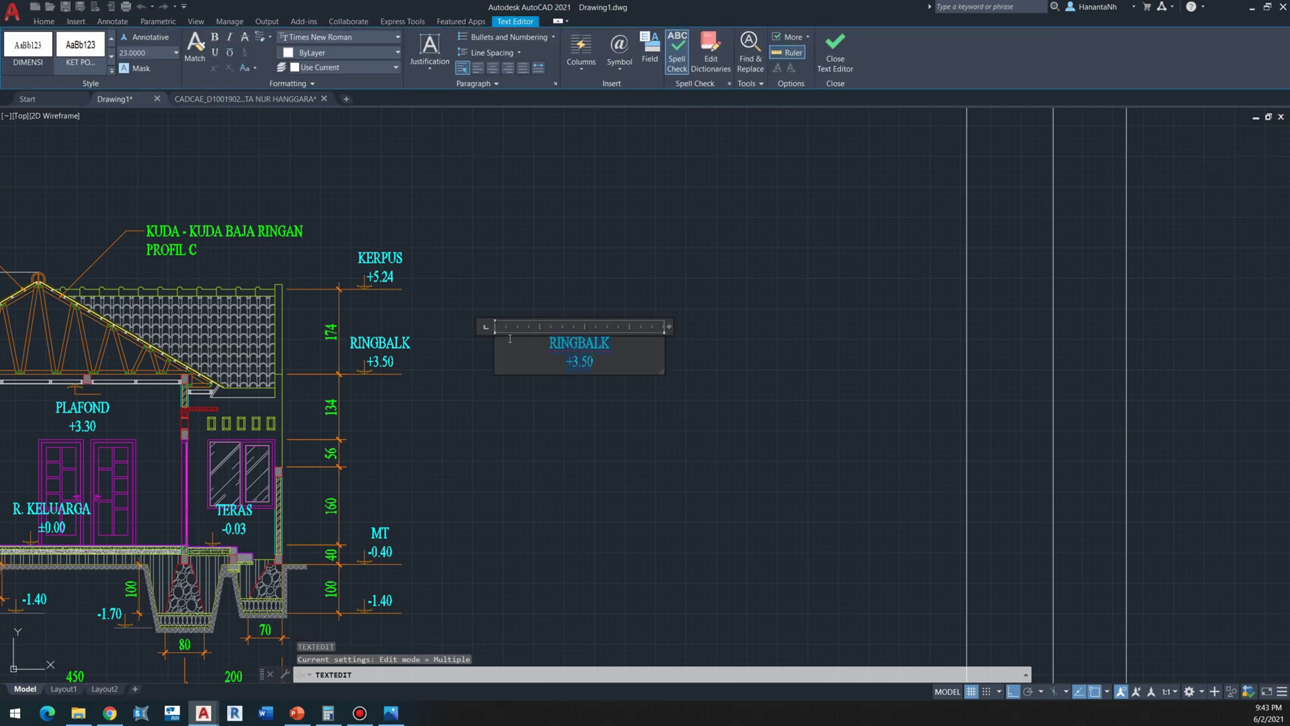
text(LEBAR BAWAH POND)
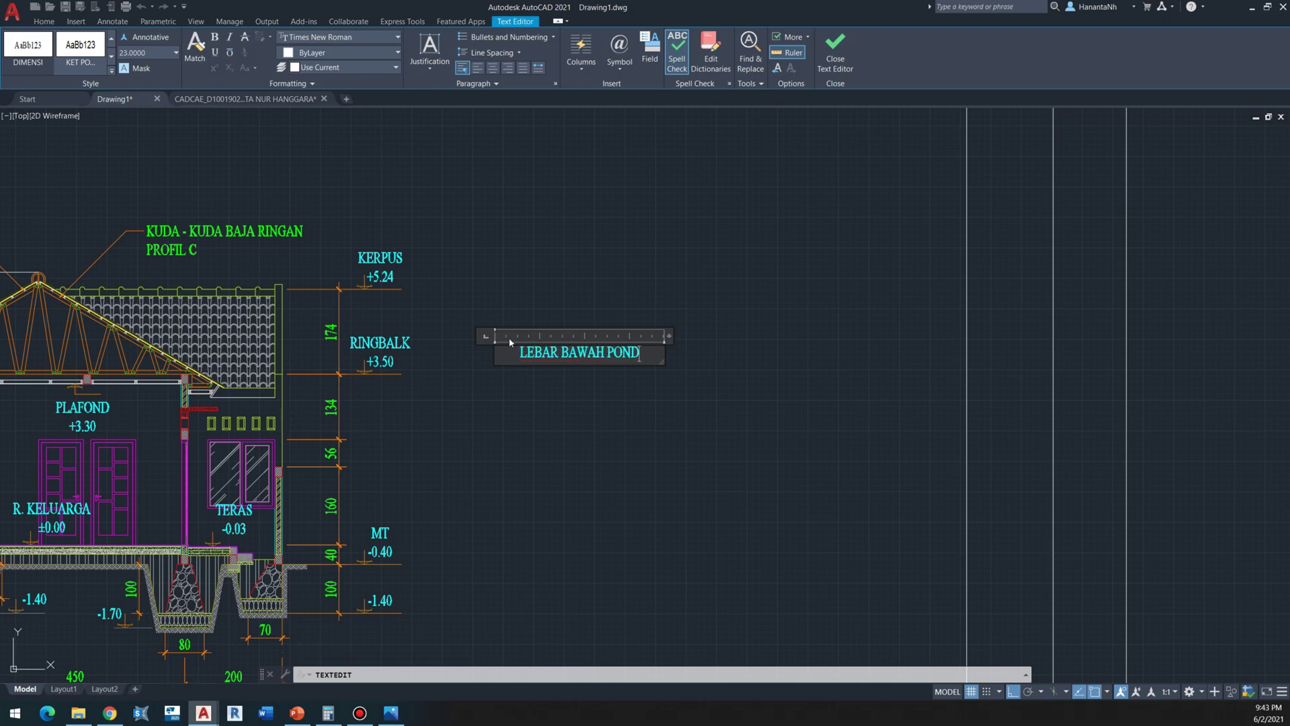
text(ASI =)
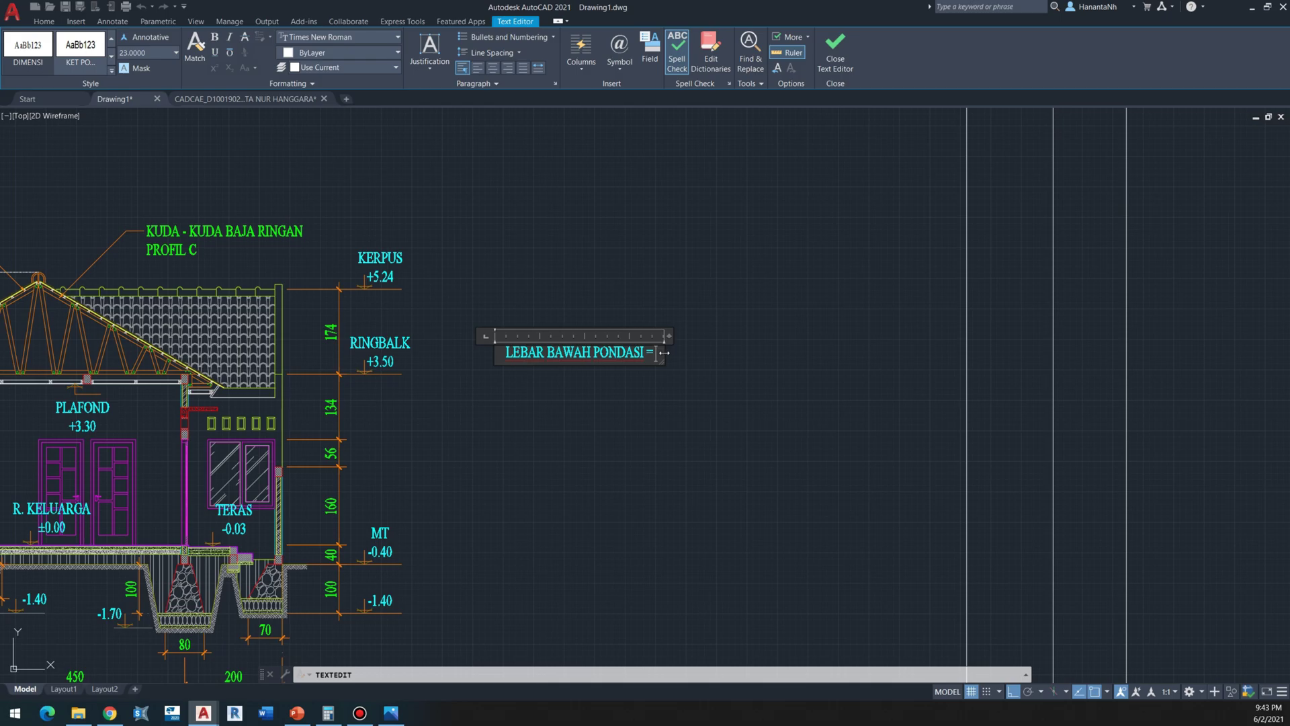
drag(664, 353, 796, 339)
text(80)
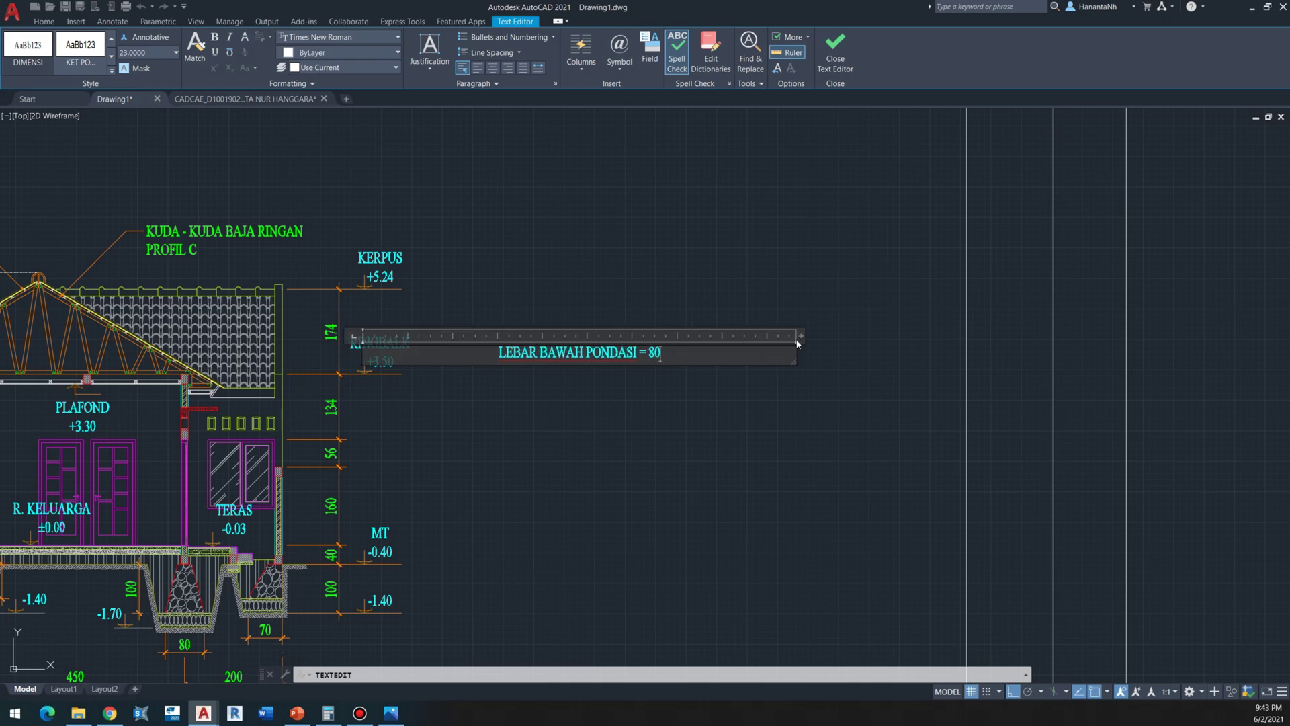
text( CM)
Step: Left-align the LEBAR BAWAH PONDASI note's text and finish editing it
key(ctrl+a)
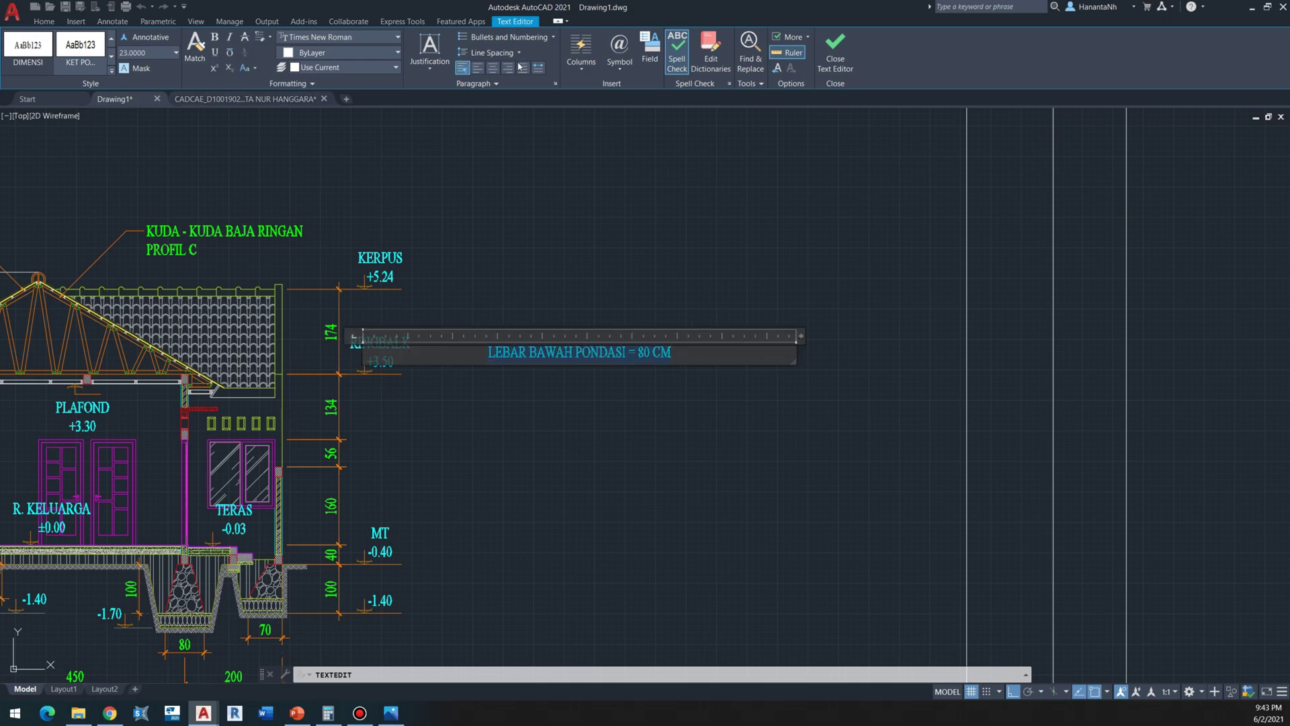
click(484, 70)
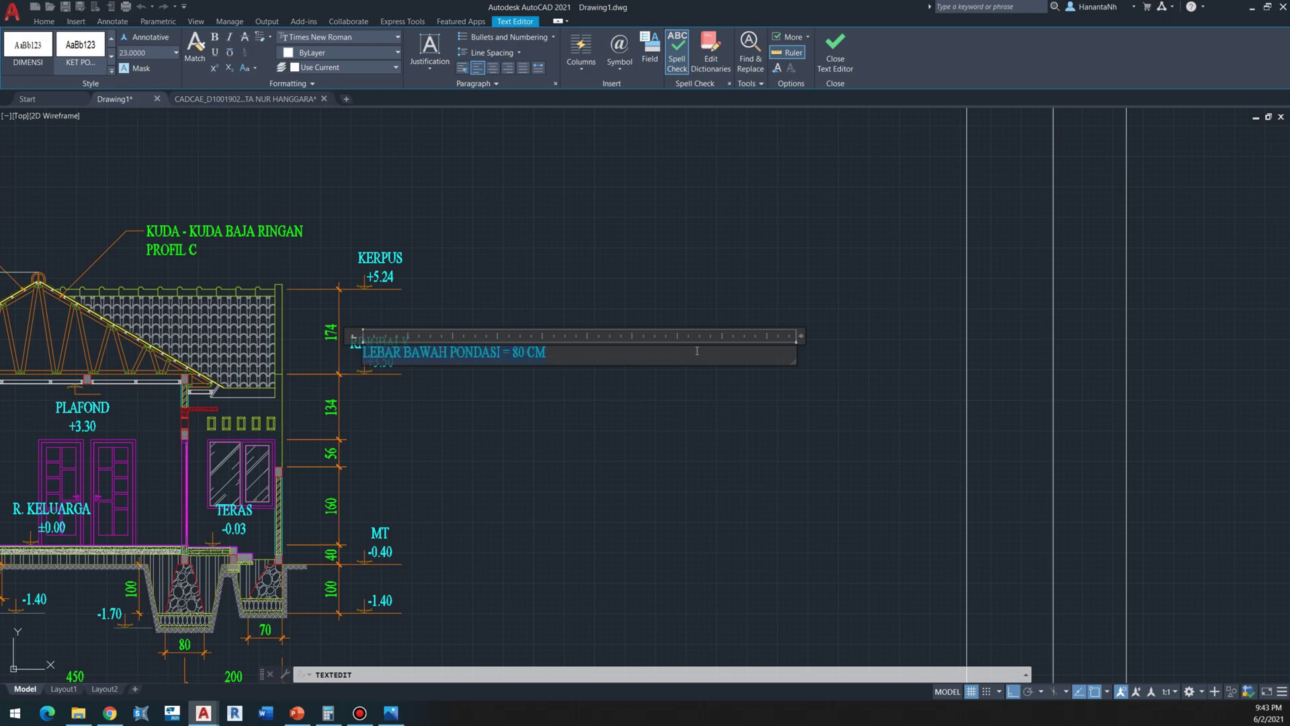
click(594, 415)
key(Escape)
Step: Move the LEBAR BAWAH PONDASI note away from the section so it no longer overlaps the RINGBALK level label
click(525, 343)
click(513, 382)
text(m)
key(space)
click(506, 417)
click(648, 408)
key(Escape)
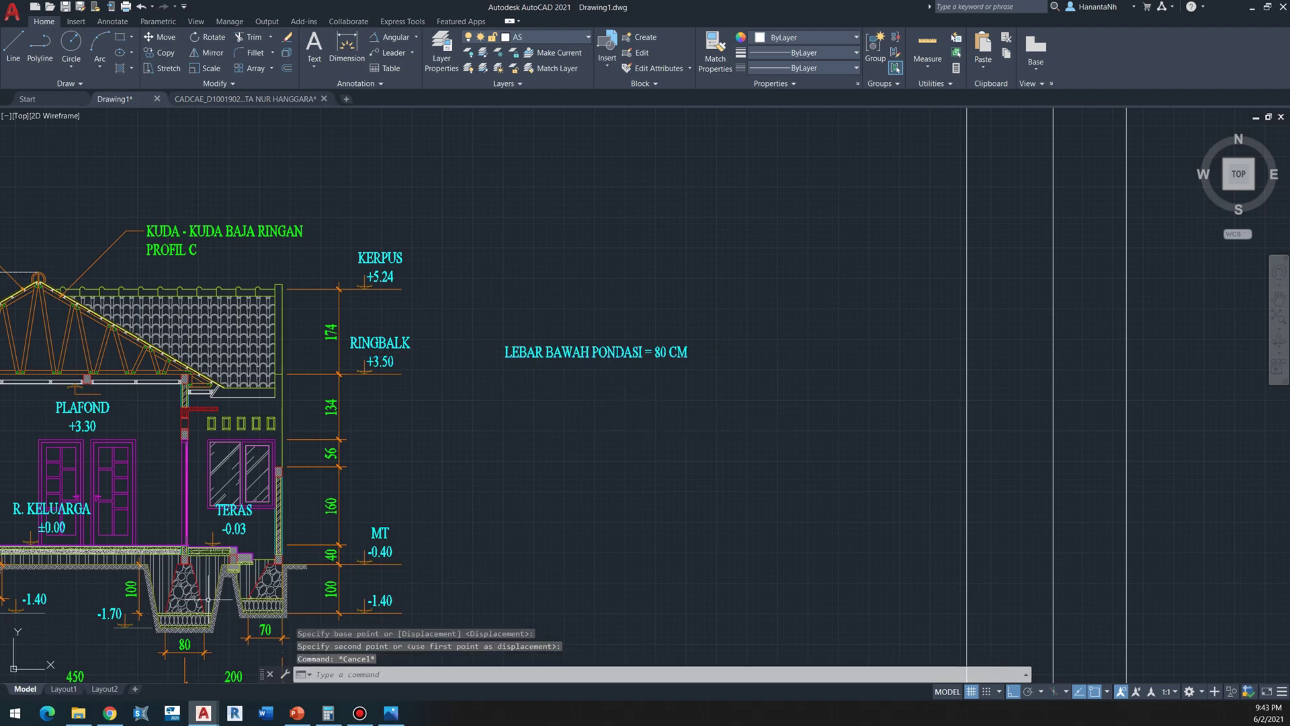
Step: Add a second line, "LEBAR ATAS PONDASI = 30 CM", to the note with its equals sign aligned to the first line
drag(699, 360, 593, 311)
double_click(710, 358)
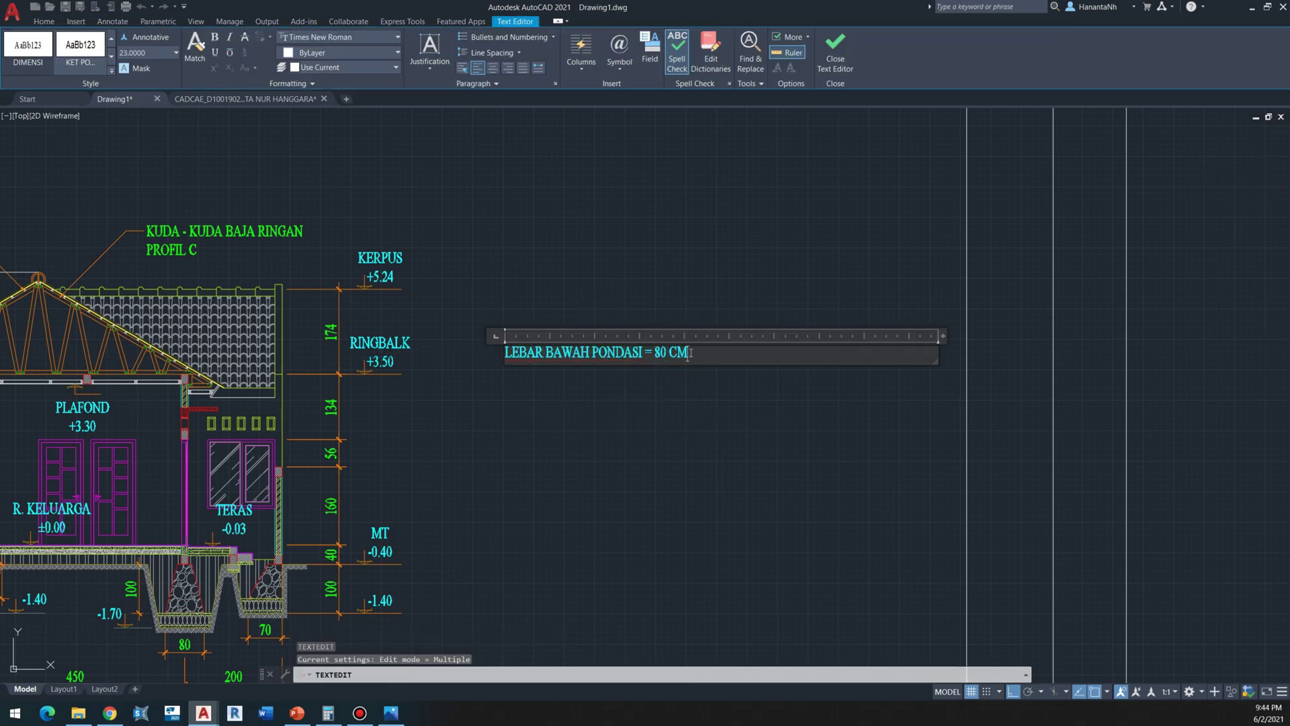
key(Return)
text(LEBAR)
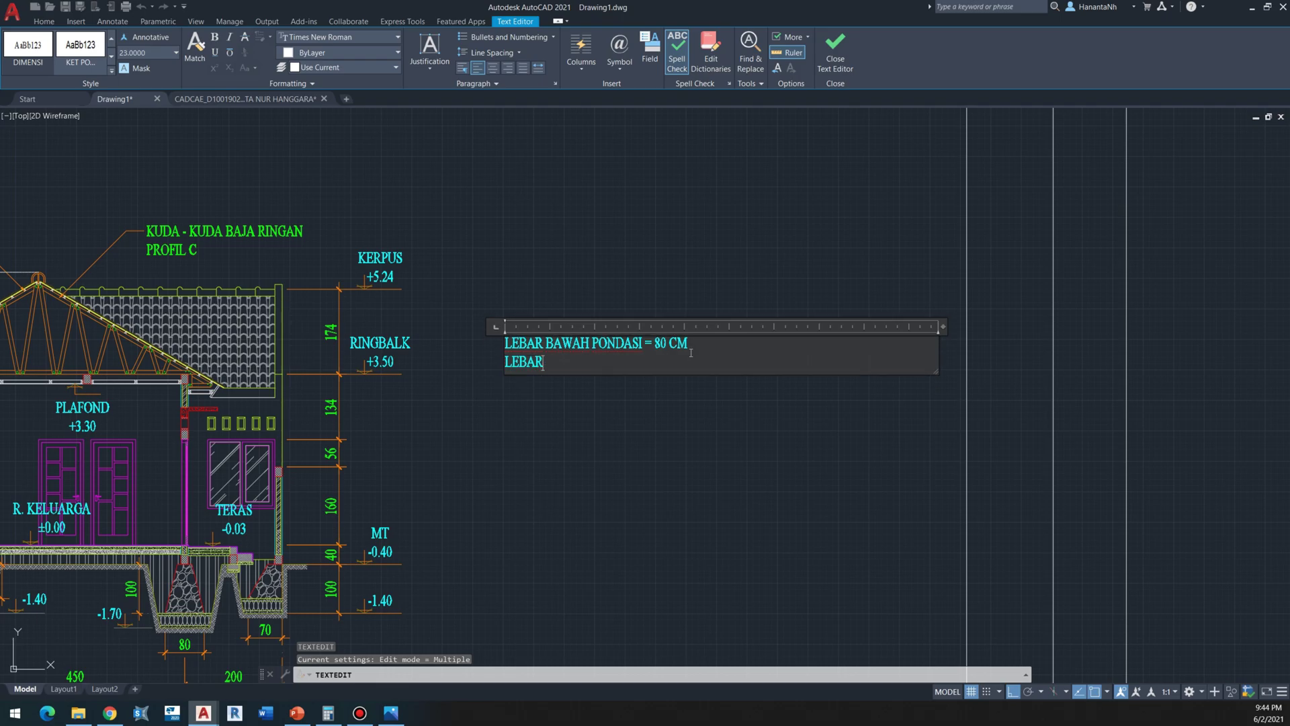
text( ATAS PONDASI    = 30 CM)
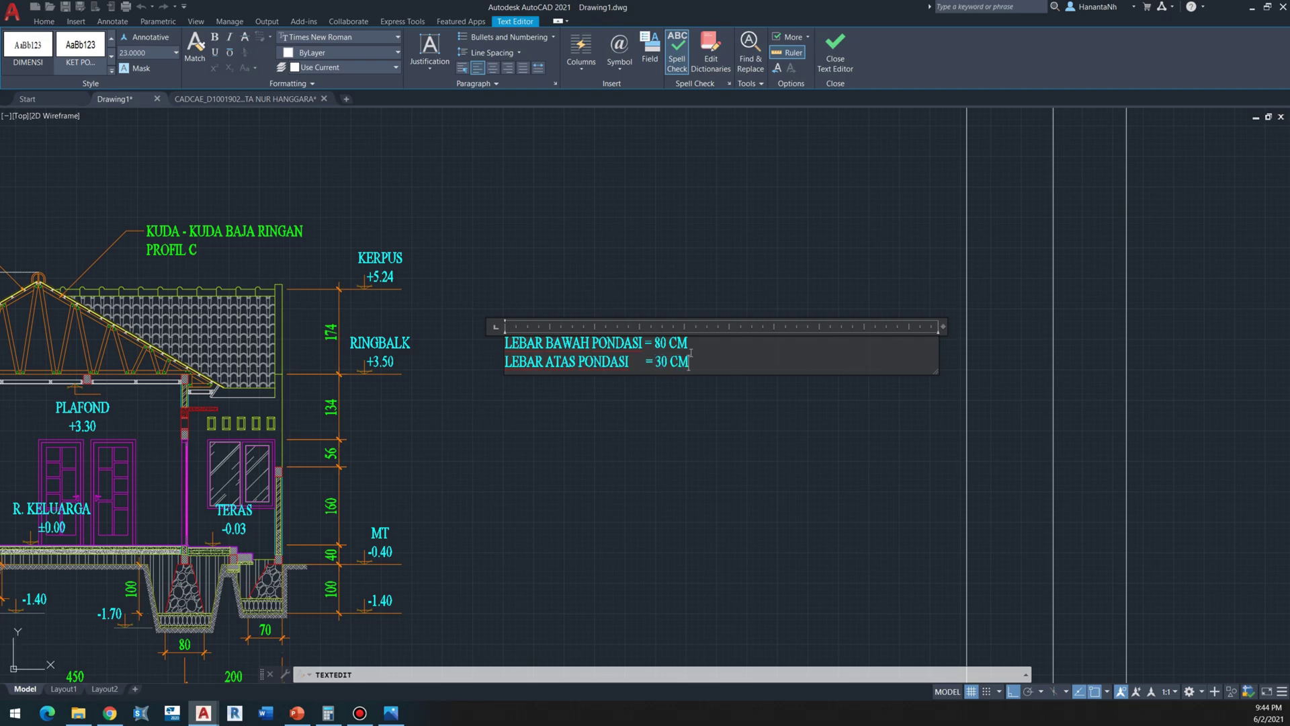
Step: Add a third line, "LEBAR SLOOF = 15 CM", to the foundation note with its equals sign aligned, and finish editing
key(Return)
text(LEBAR SLOOF = 15 CM)
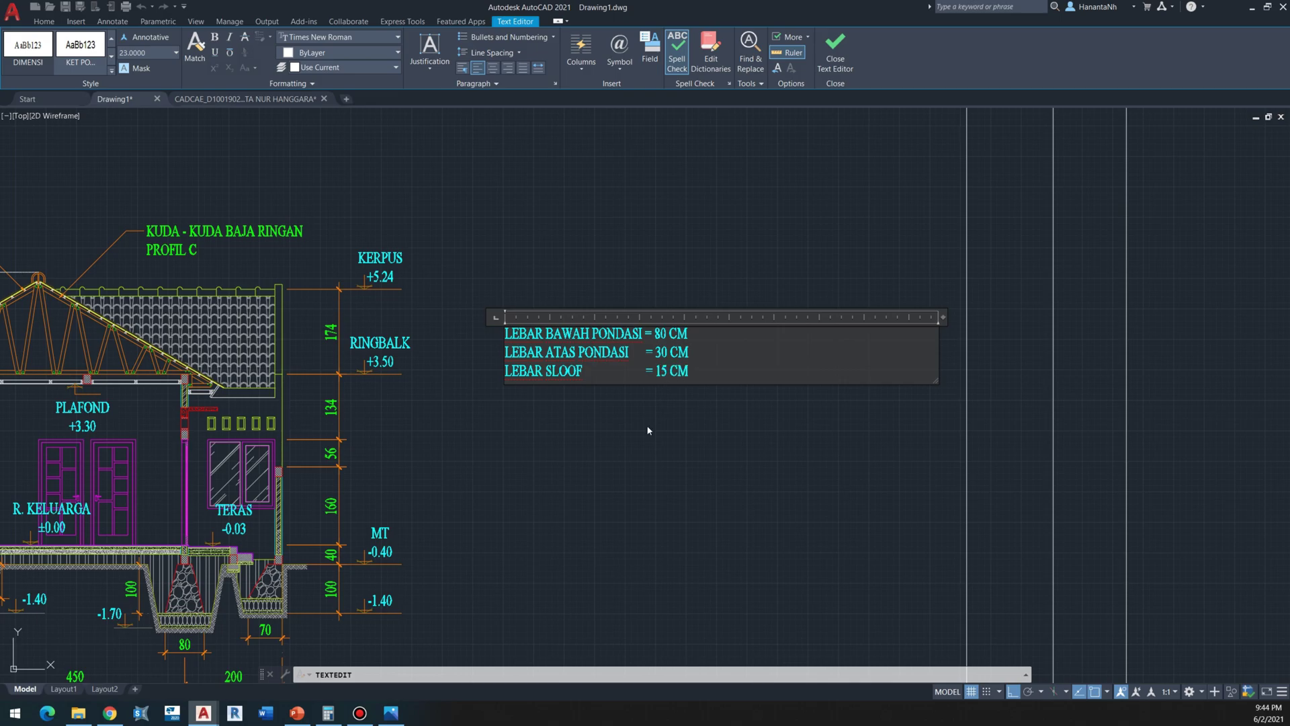
click(650, 431)
key(Escape)
Step: Measure the stone foundation's bottom width under axis F with a line between its base corners
middle_drag(459, 500, 530, 446)
text(l)
key(space)
scroll(222, 566, up, 2)
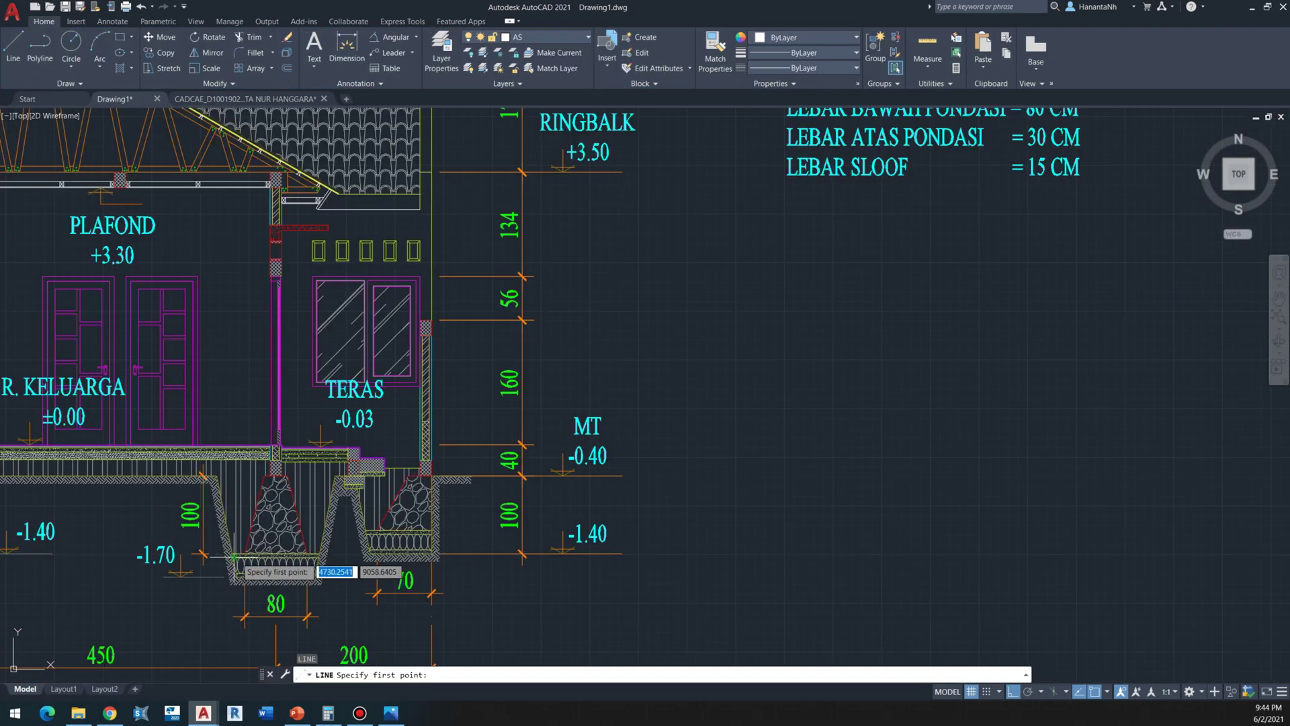
click(243, 563)
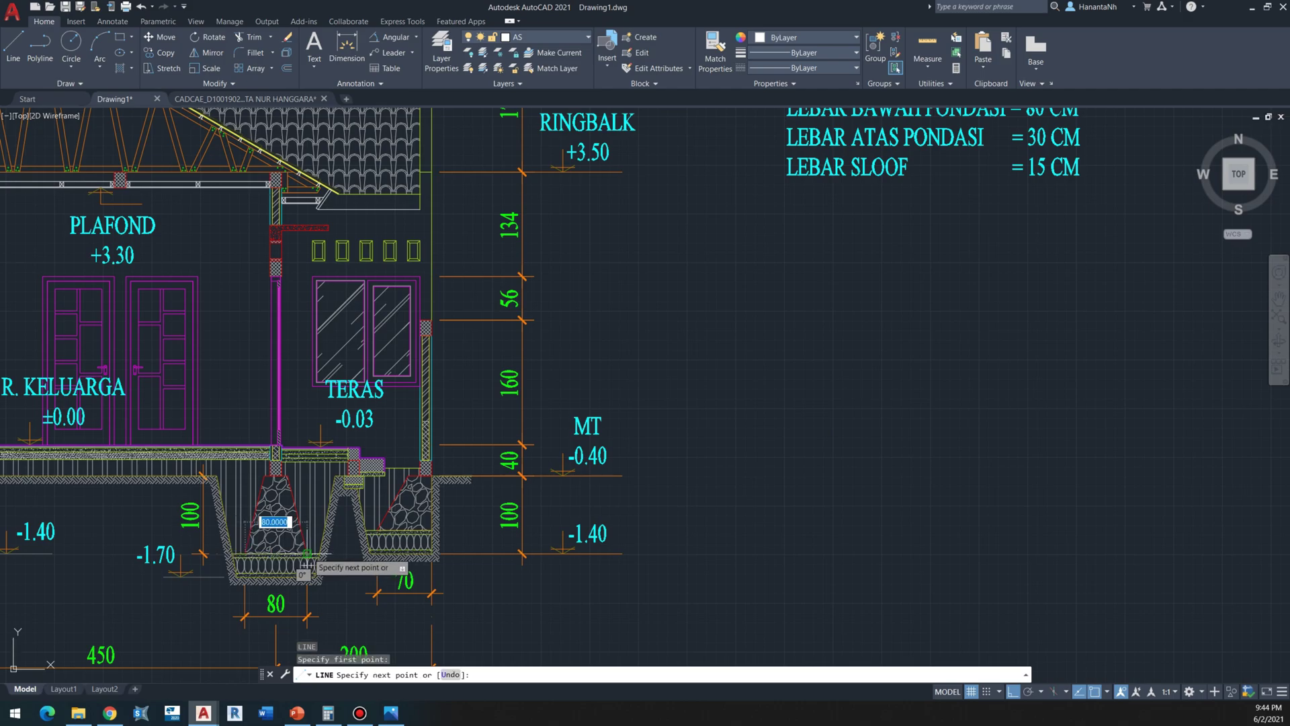
scroll(307, 561, down, 2)
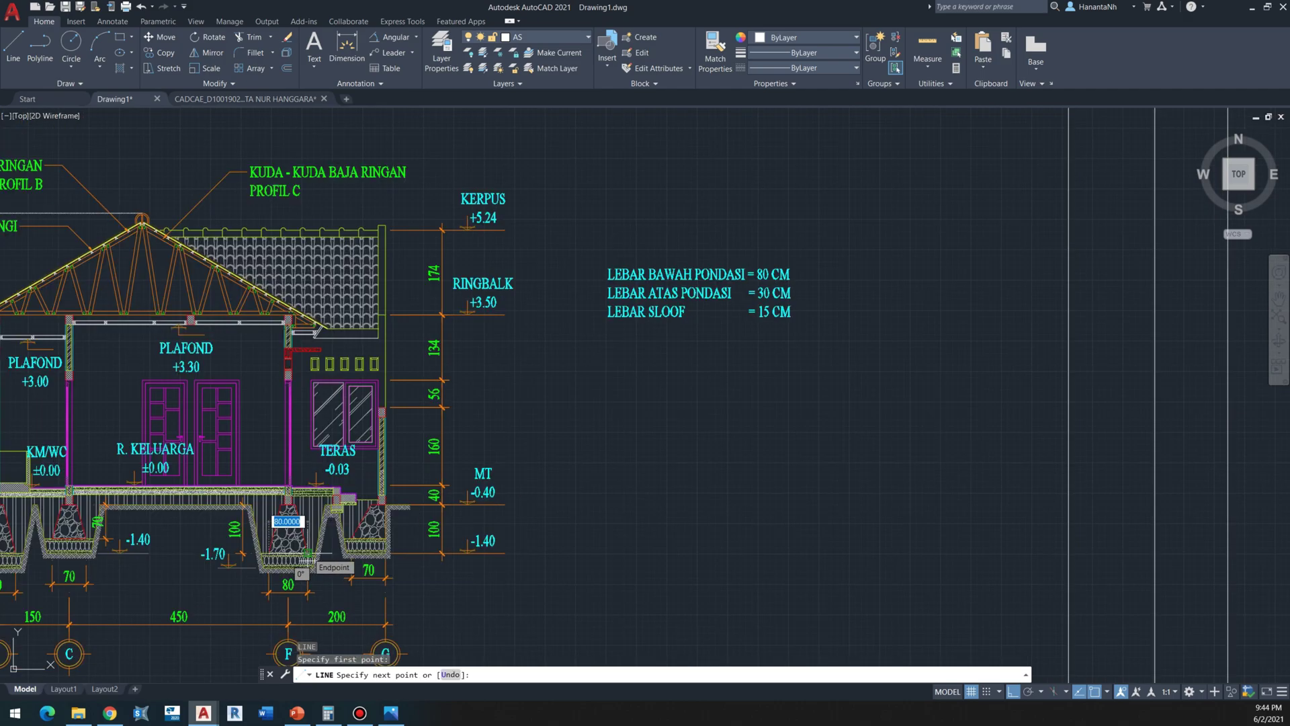
click(306, 558)
Step: Measure the stone foundation's top width beneath the axis F sloof with a temporary line
scroll(289, 516, up, 2)
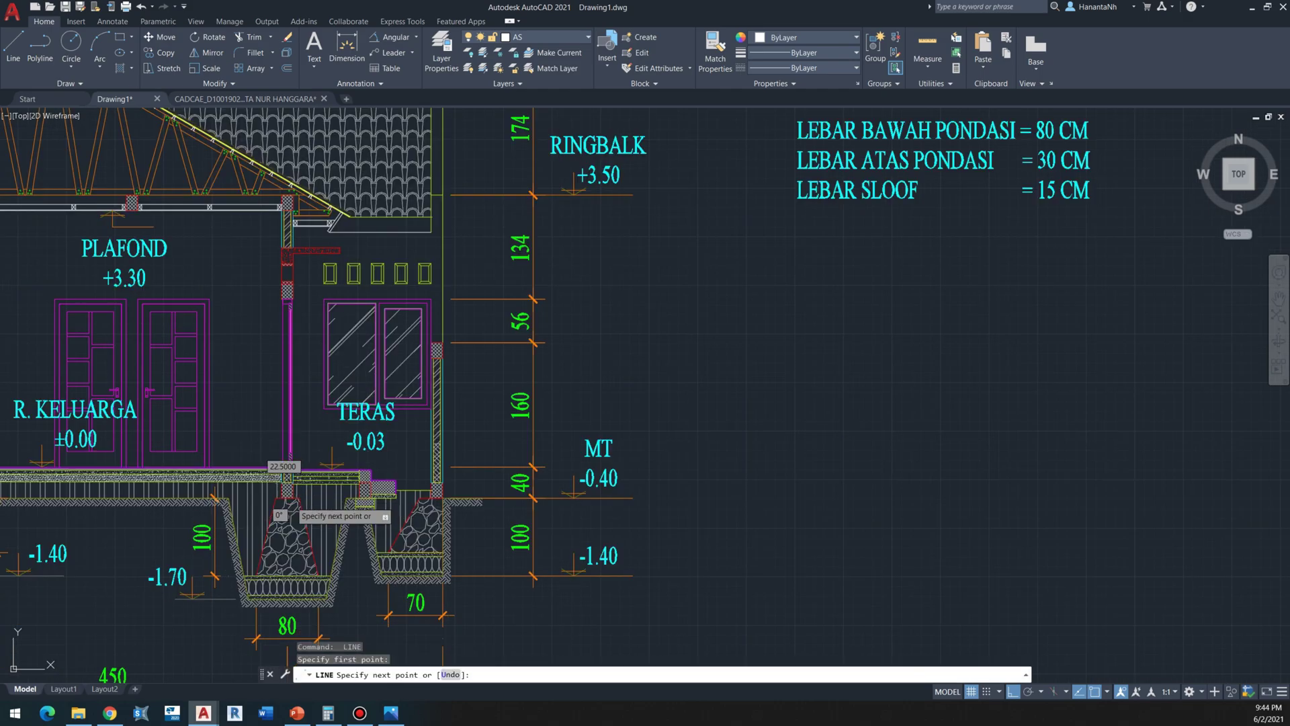
scroll(282, 492, up, 3)
key(Return)
key(Return)
click(275, 489)
key(Escape)
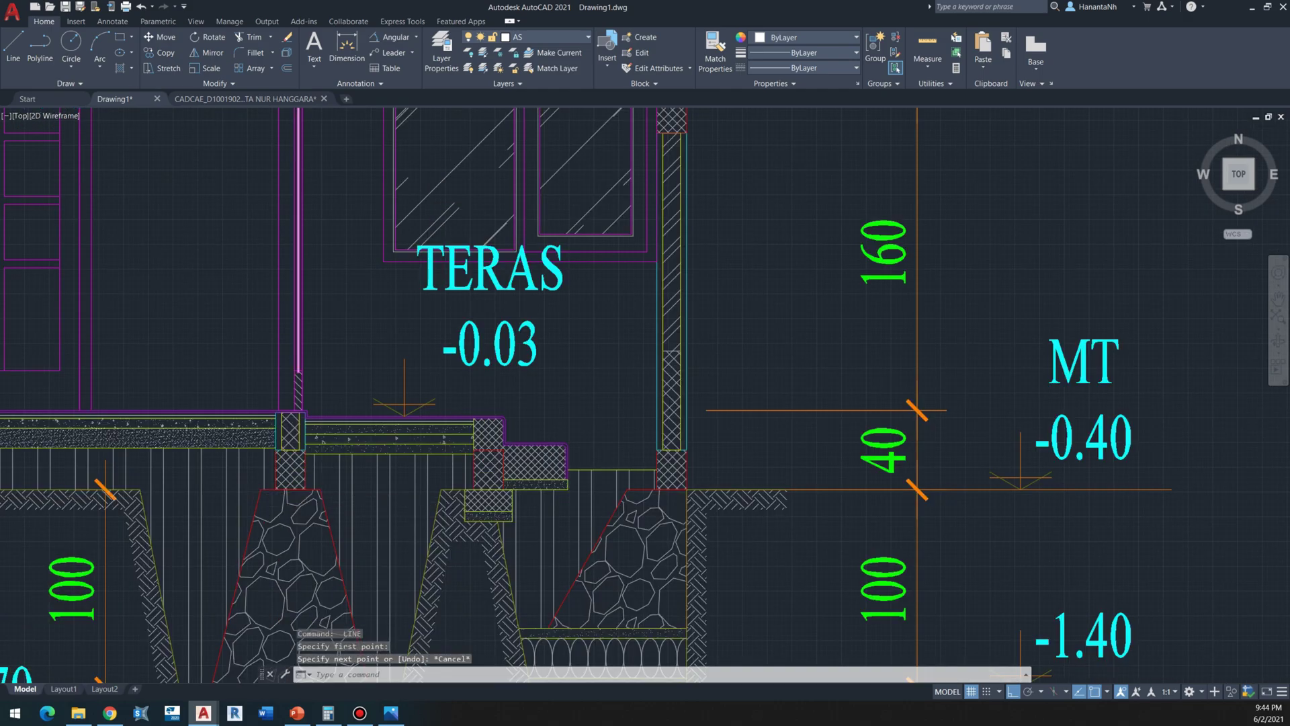
scroll(286, 464, down, 4)
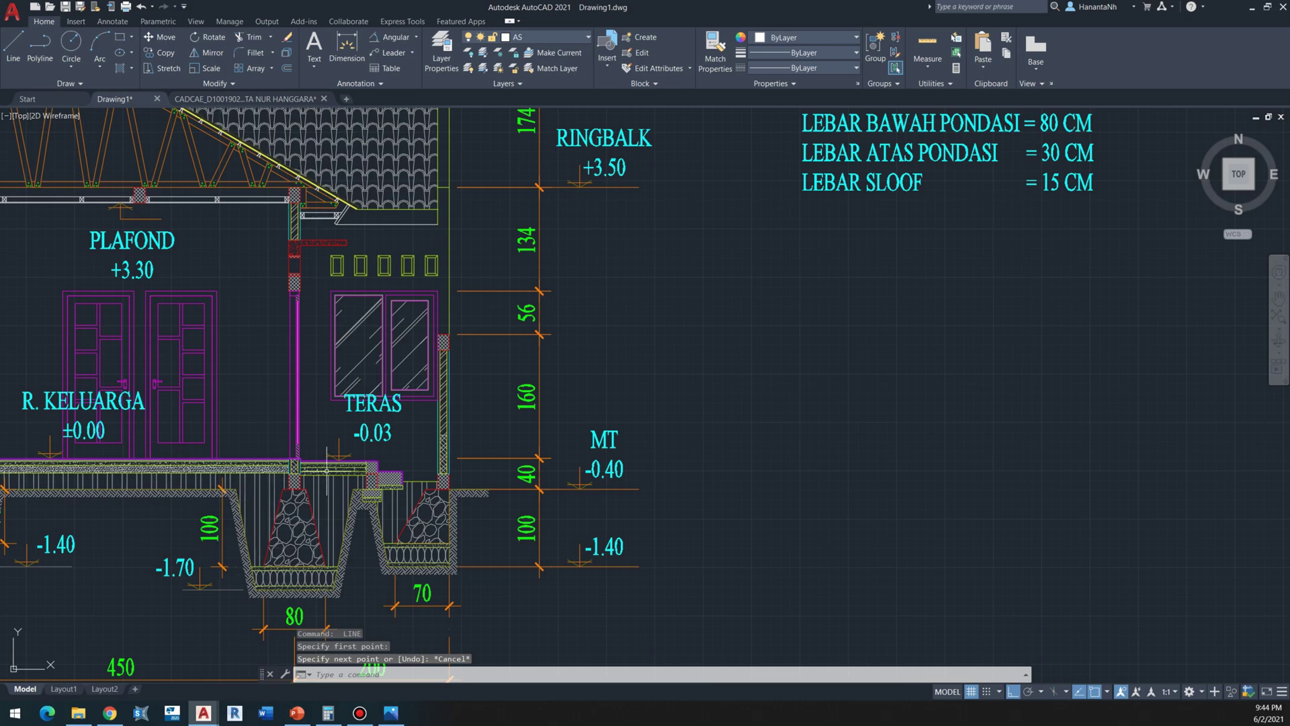
scroll(289, 529, down, 4)
scroll(242, 438, up, 2)
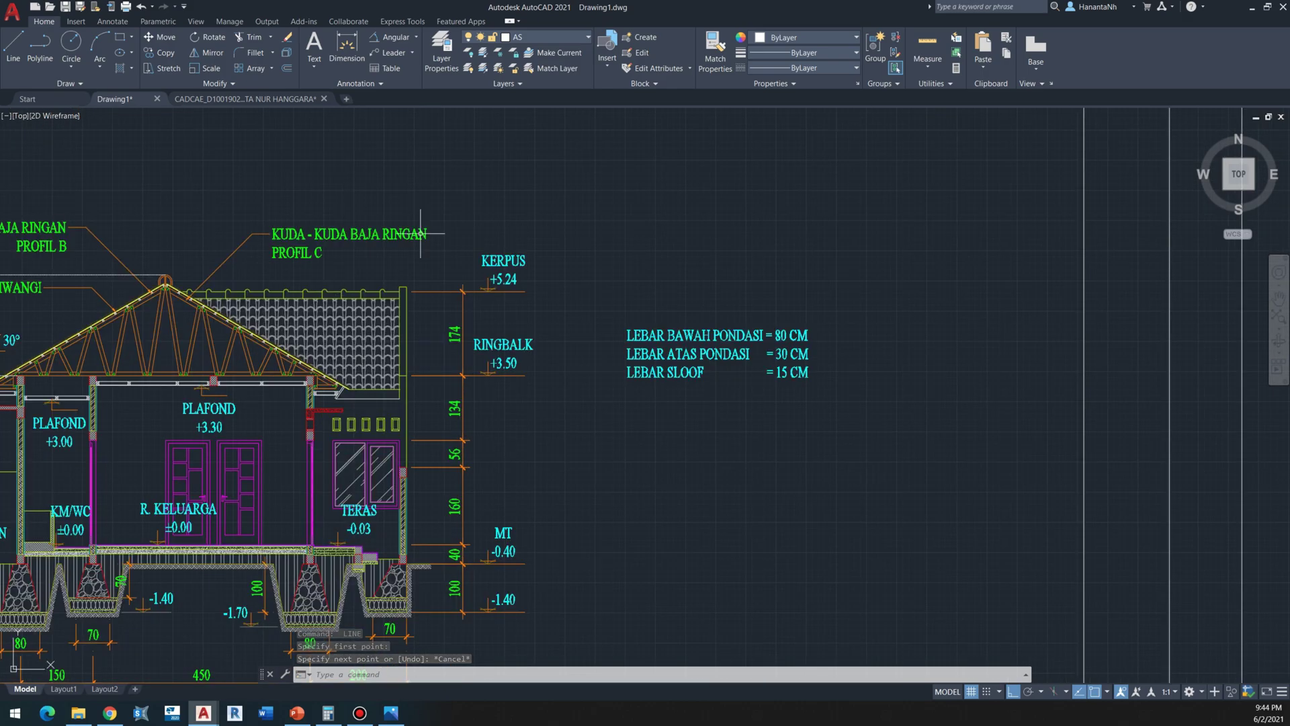
scroll(591, 307, down, 3)
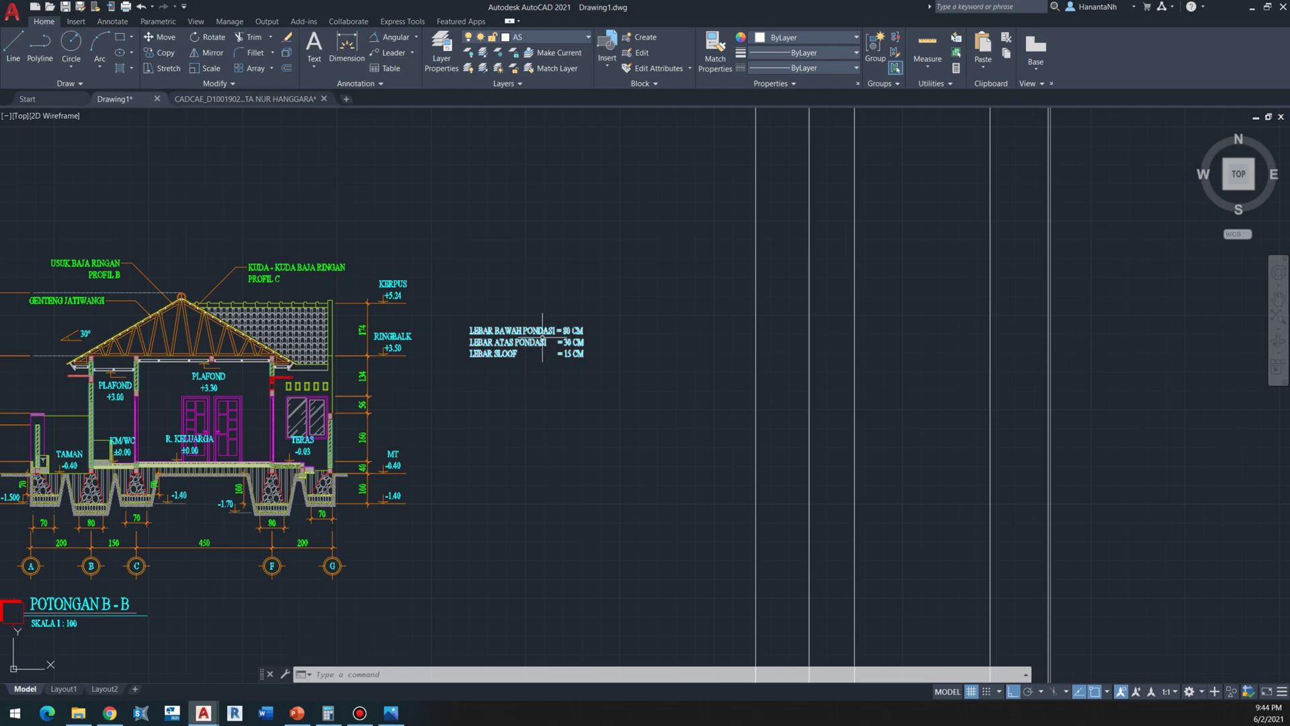
scroll(455, 370, up, 3)
click(755, 260)
click(446, 394)
scroll(555, 365, down, 3)
scroll(385, 479, up, 5)
key(Escape)
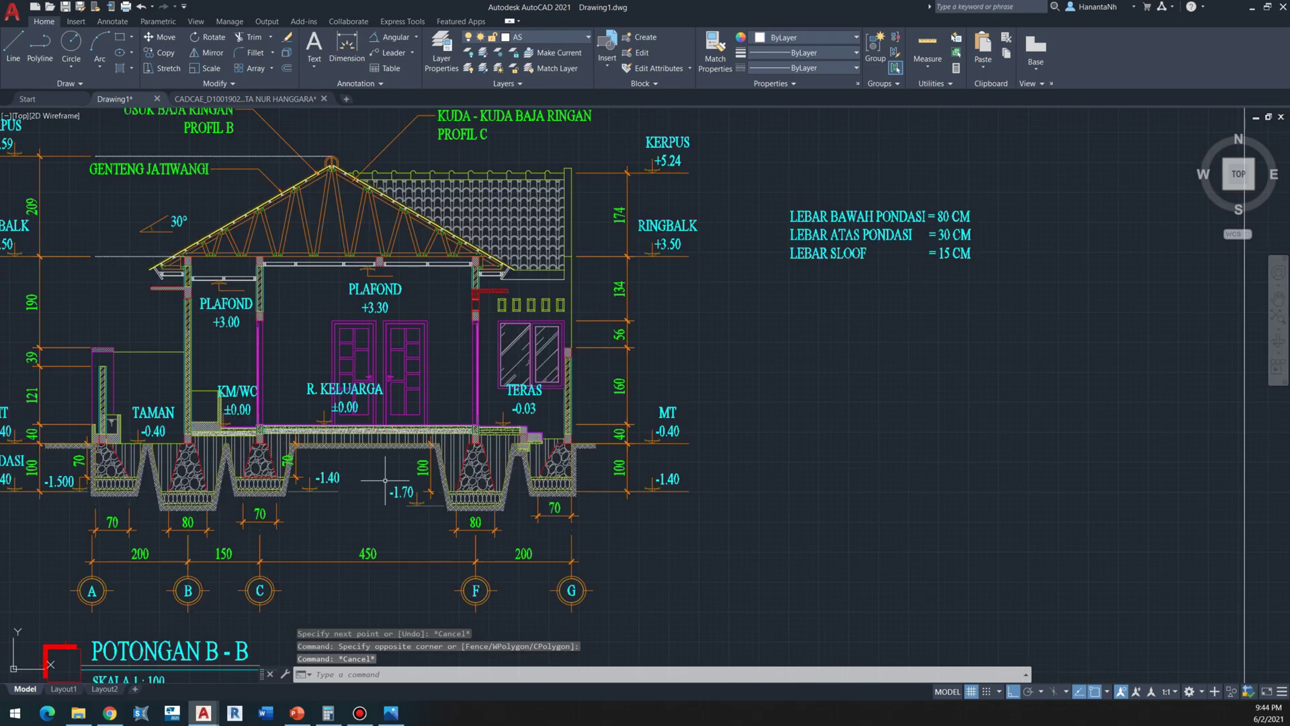
Step: Examine the foundation widths and depths beneath axes A, B, C, F and G in section B-B
scroll(388, 479, down, 5)
scroll(288, 496, up, 4)
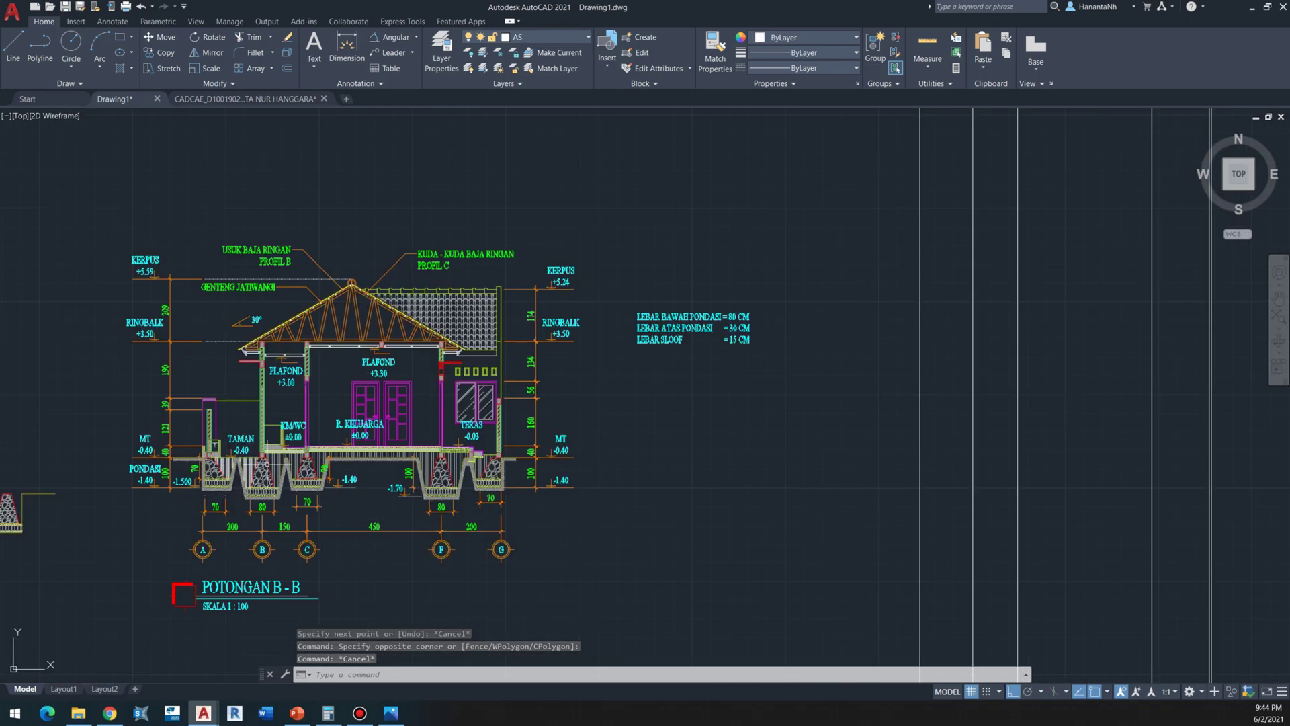
scroll(273, 465, up, 3)
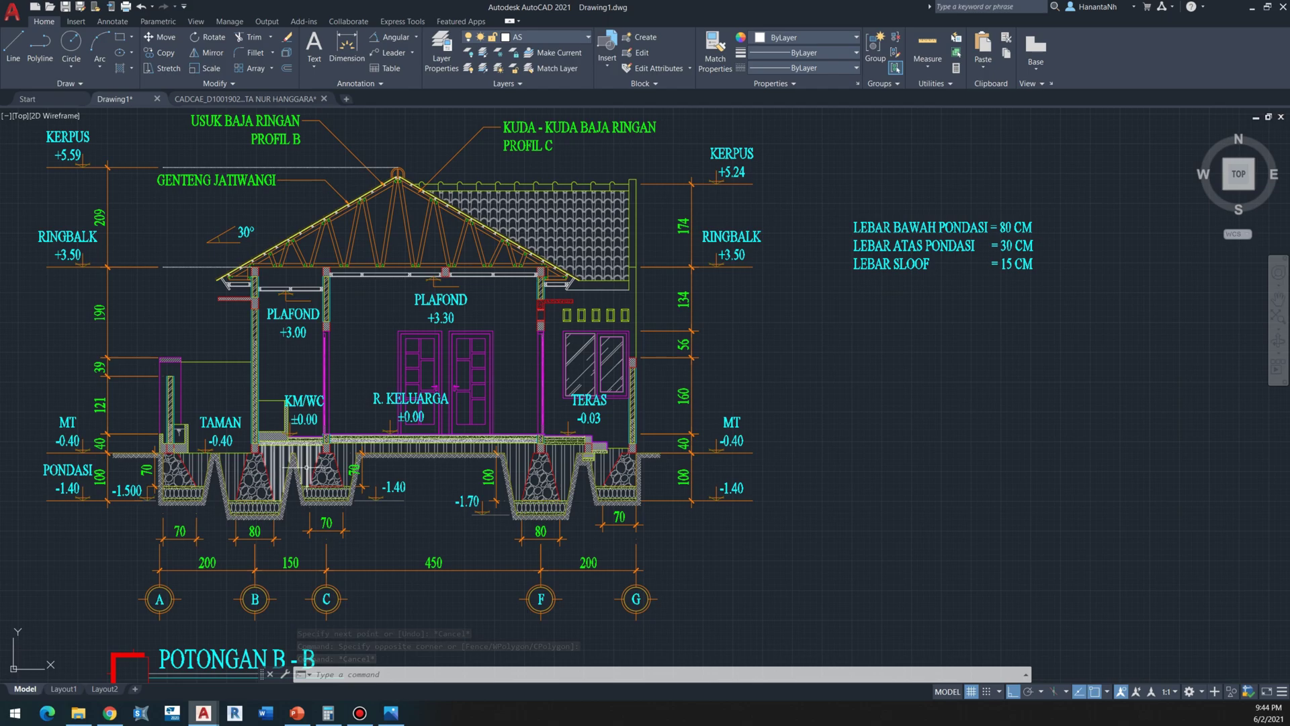
mouse_move(305, 467)
scroll(305, 467, down, 2)
scroll(308, 467, up, 4)
middle_drag(413, 477, 404, 482)
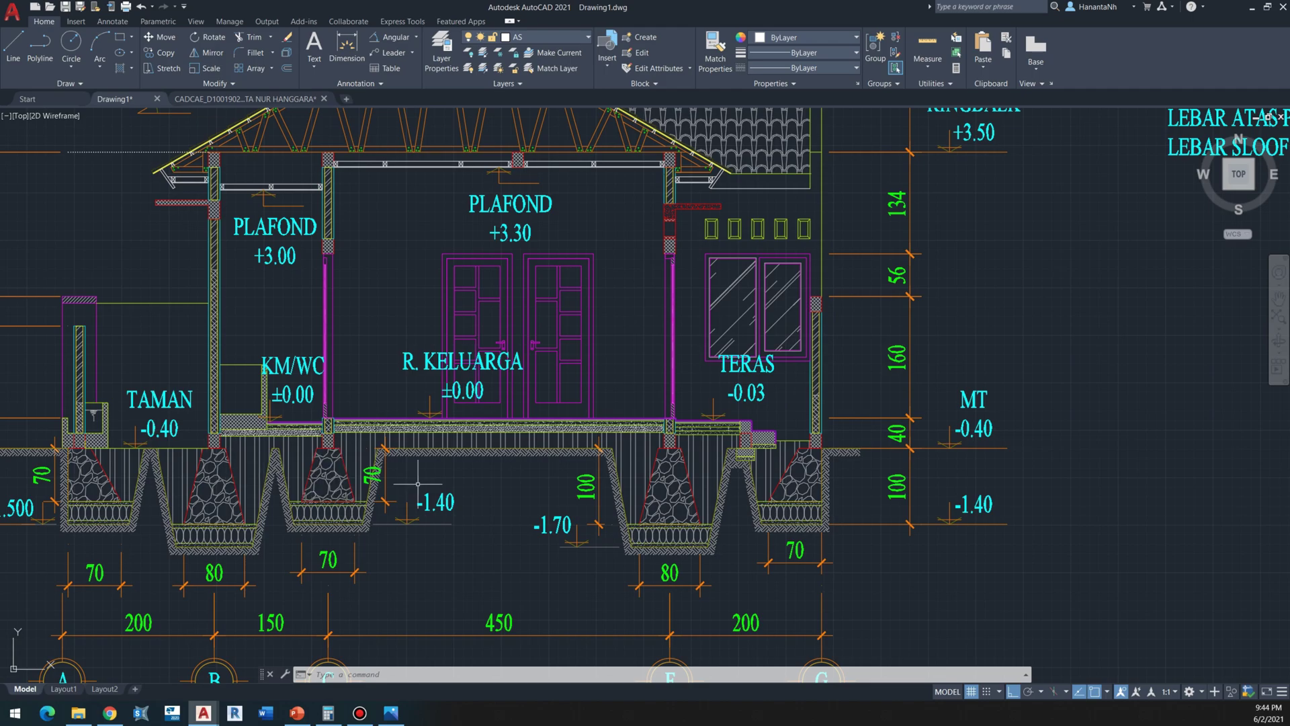
scroll(446, 531, down, 2)
scroll(411, 527, up, 2)
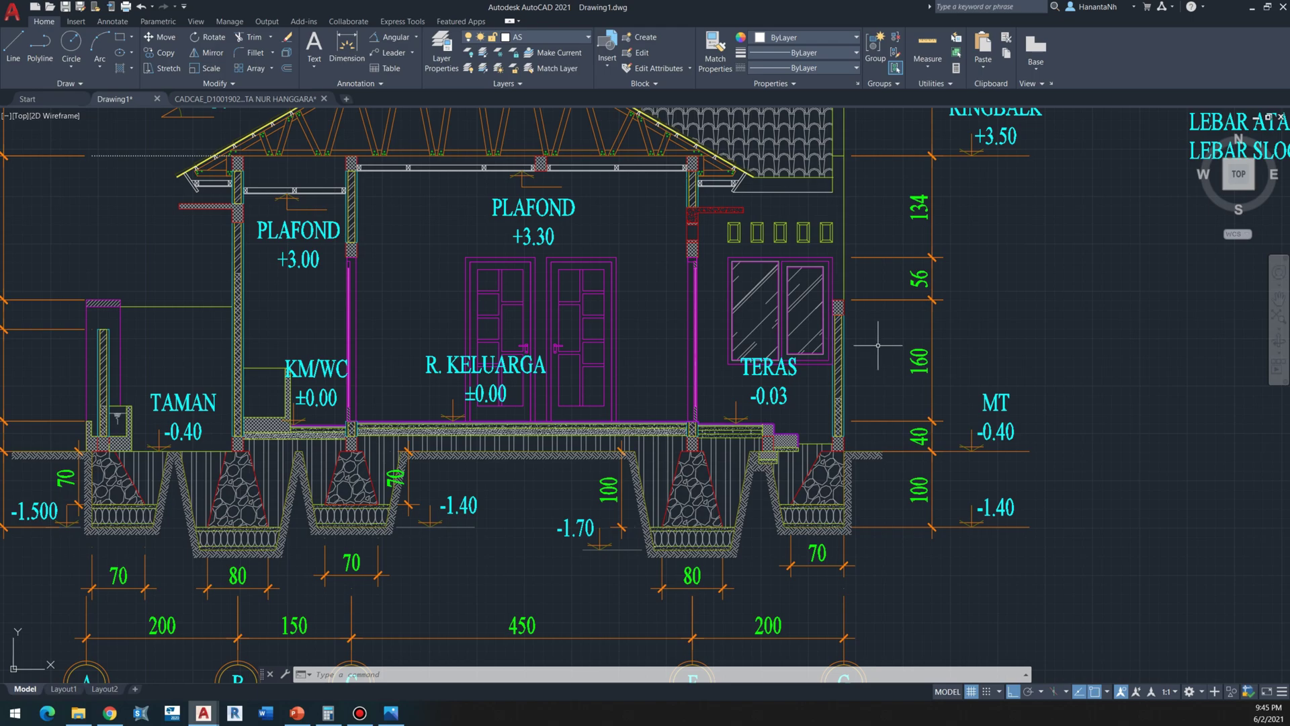
scroll(834, 471, down, 2)
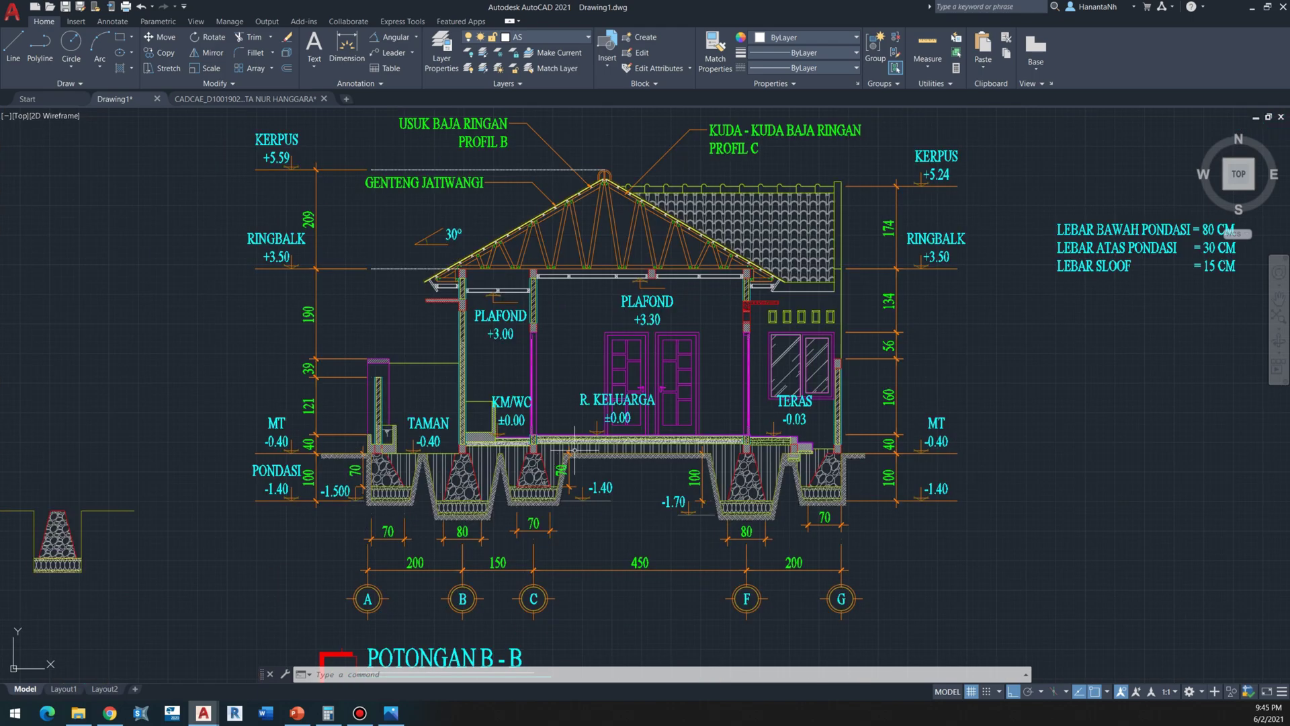
scroll(444, 480, up, 2)
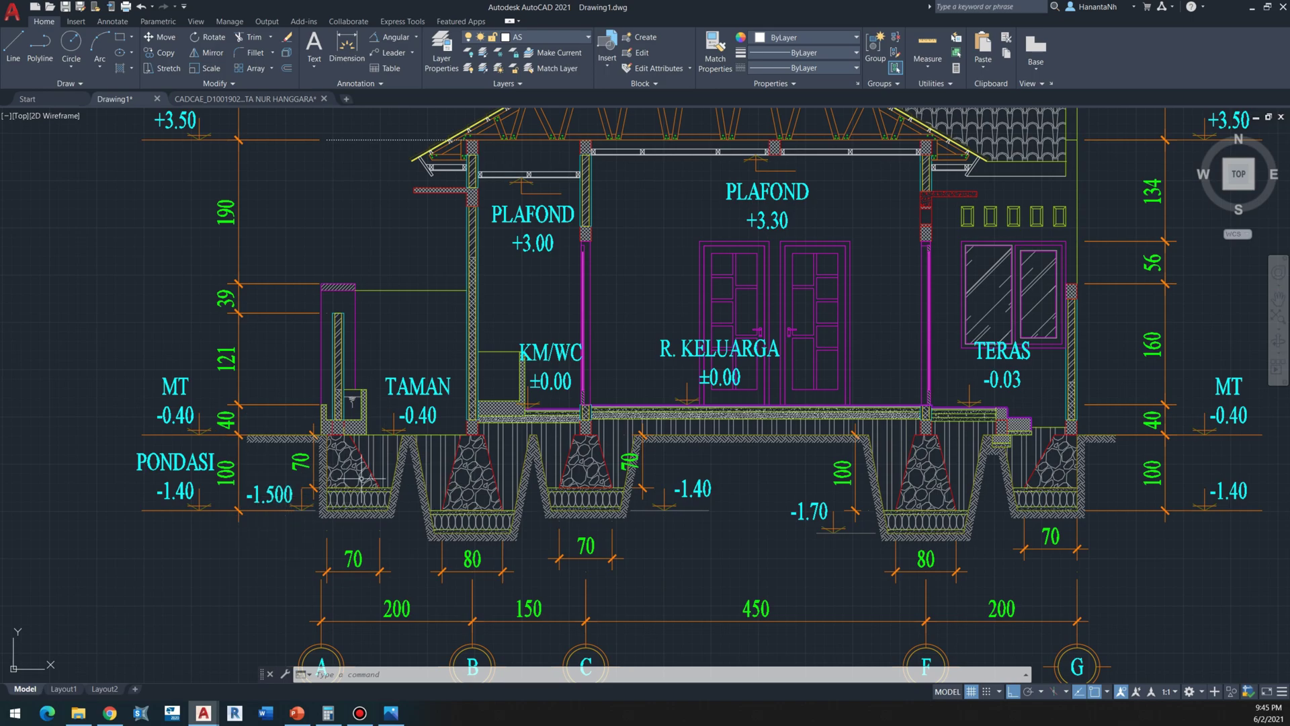
scroll(364, 479, up, 2)
middle_drag(299, 425, 224, 408)
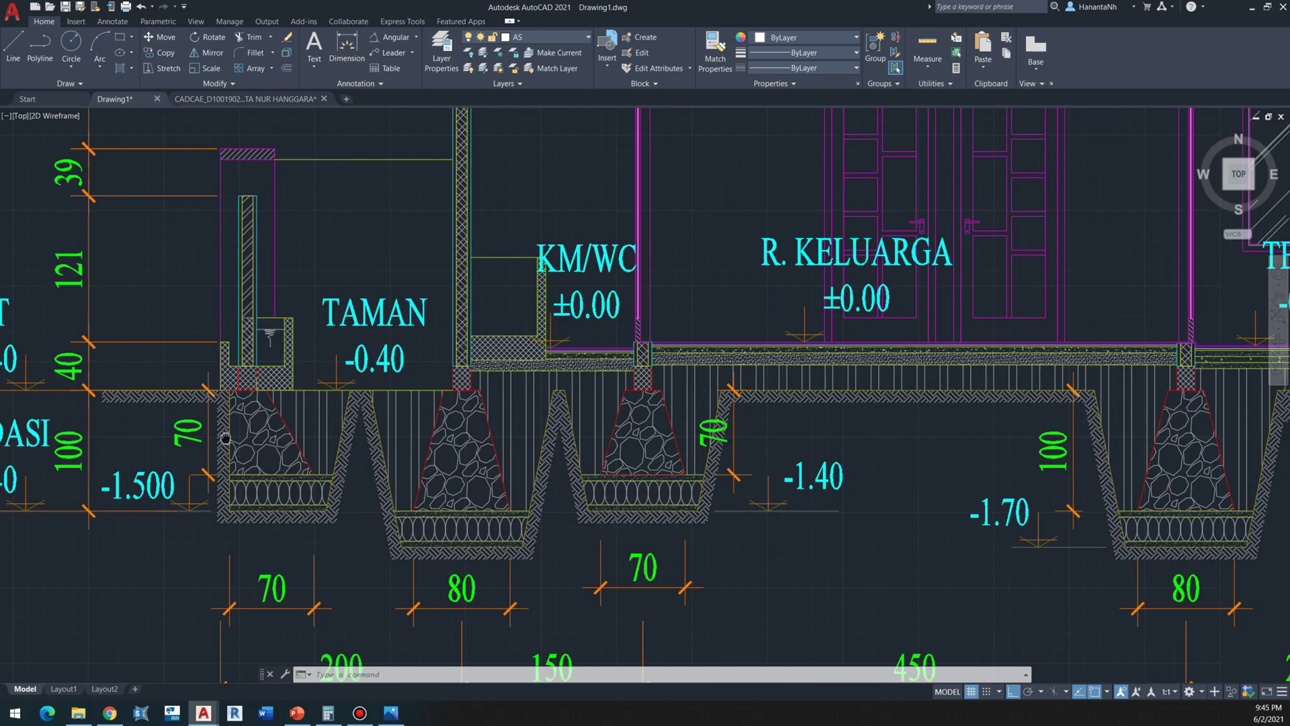
scroll(215, 413, down, 2)
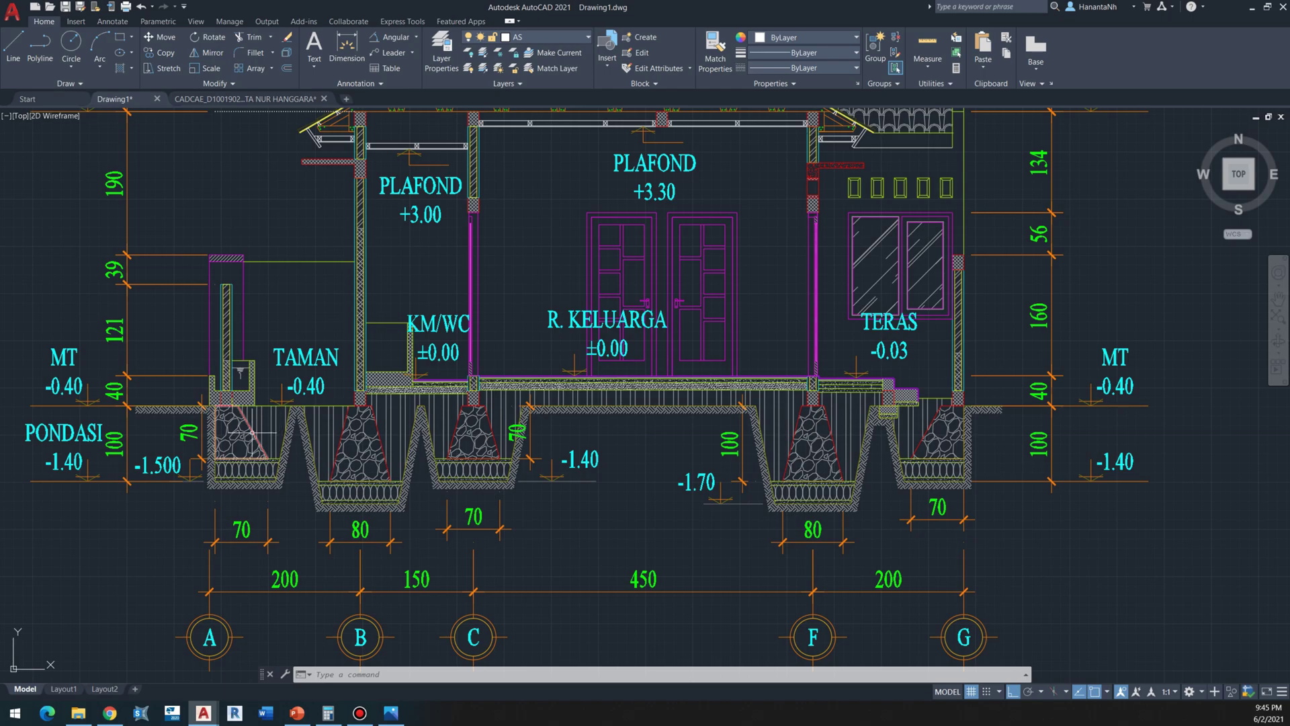
scroll(260, 434, down, 2)
middle_drag(307, 442, 234, 468)
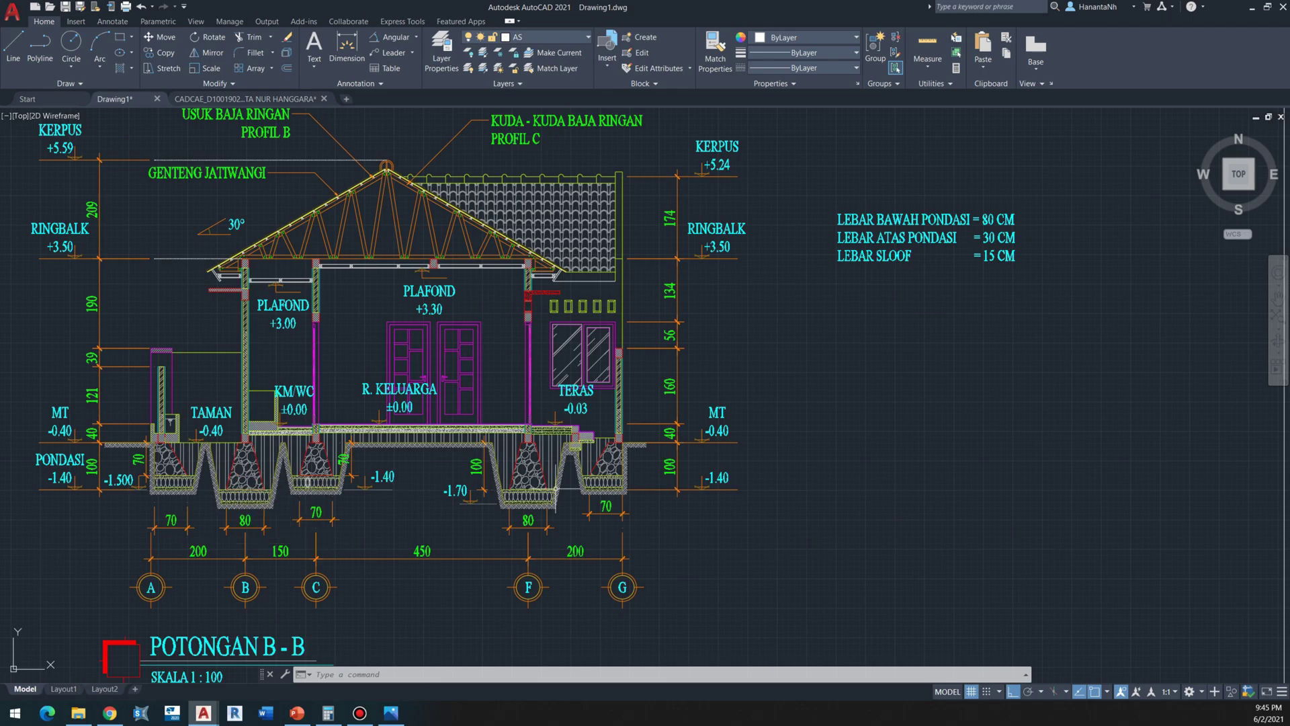
Step: Compare the foundation shape and bottom width under axis F with the one under axis G in section B-B
scroll(552, 463, up, 5)
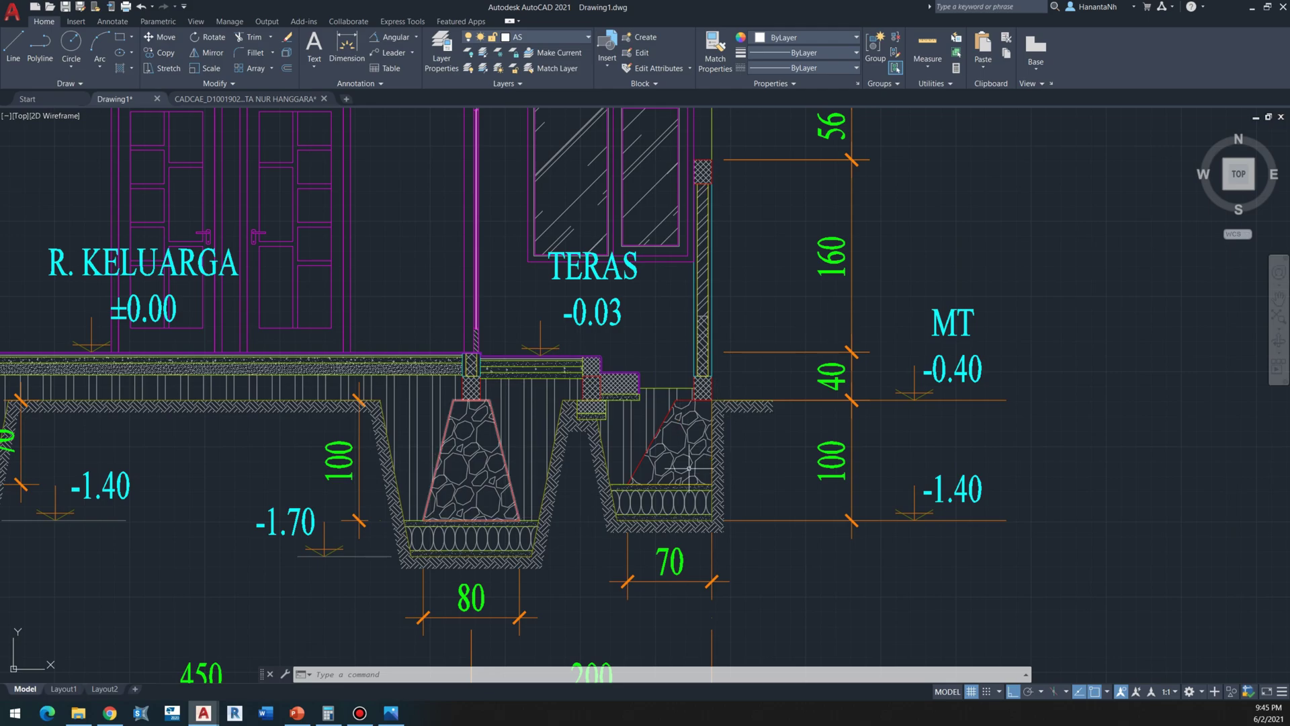
scroll(613, 464, down, 2)
scroll(613, 463, down, 2)
scroll(604, 457, down, 3)
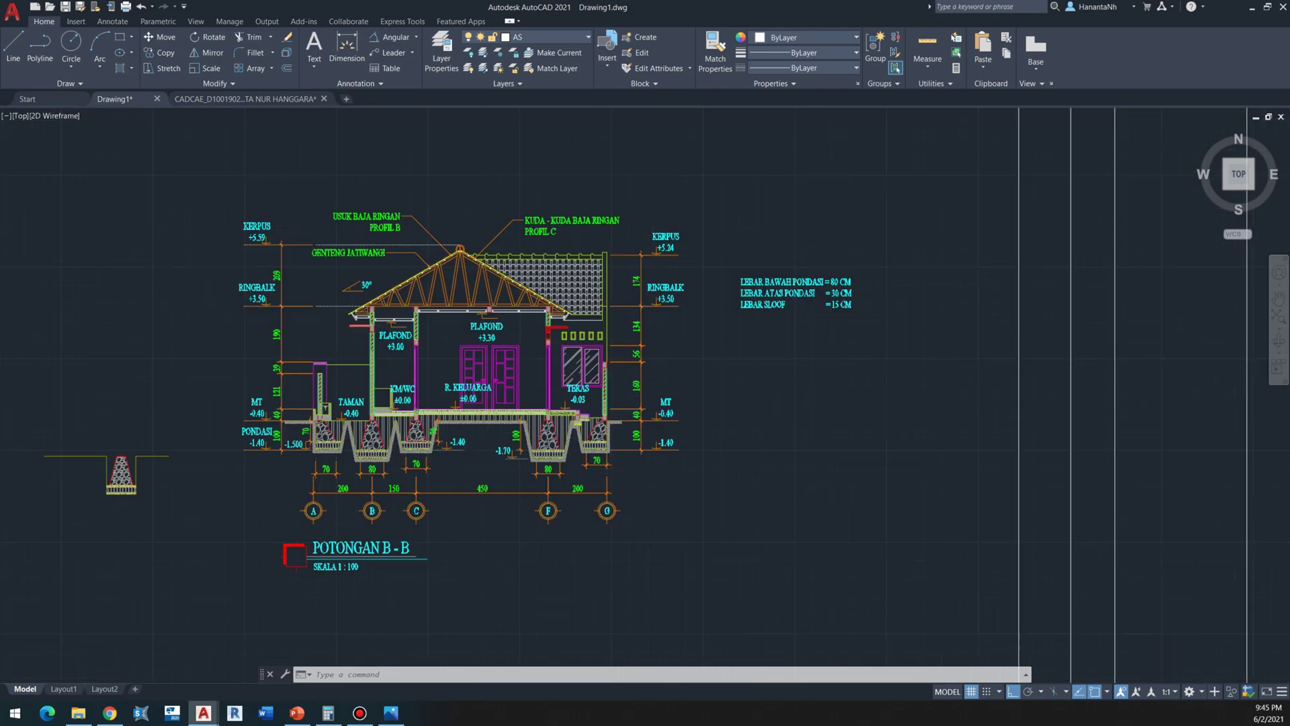
scroll(550, 411, up, 5)
middle_drag(794, 444, 636, 481)
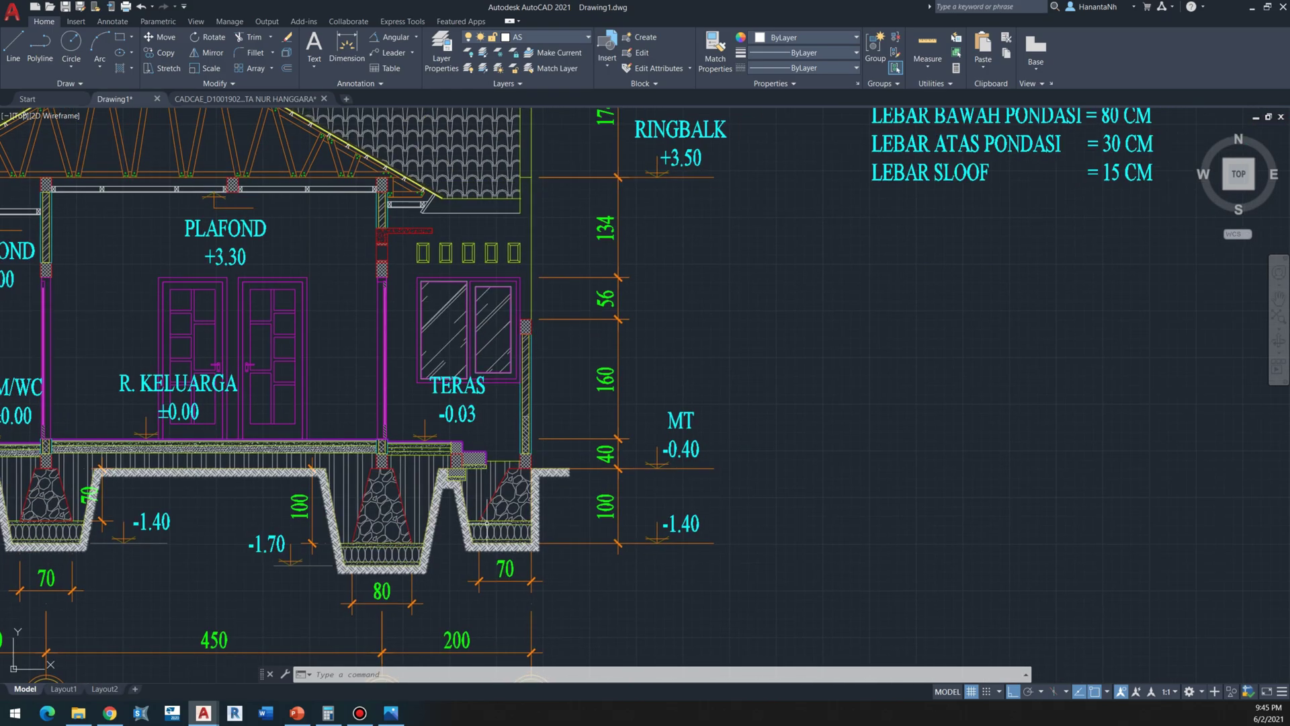
scroll(522, 525, up, 2)
scroll(523, 525, down, 4)
Step: Move the foundation and sloof width note from beside section B-B to the space between the stone foundation plan and the axis plan
middle_drag(743, 424, 415, 454)
scroll(424, 446, down, 2)
click(526, 340)
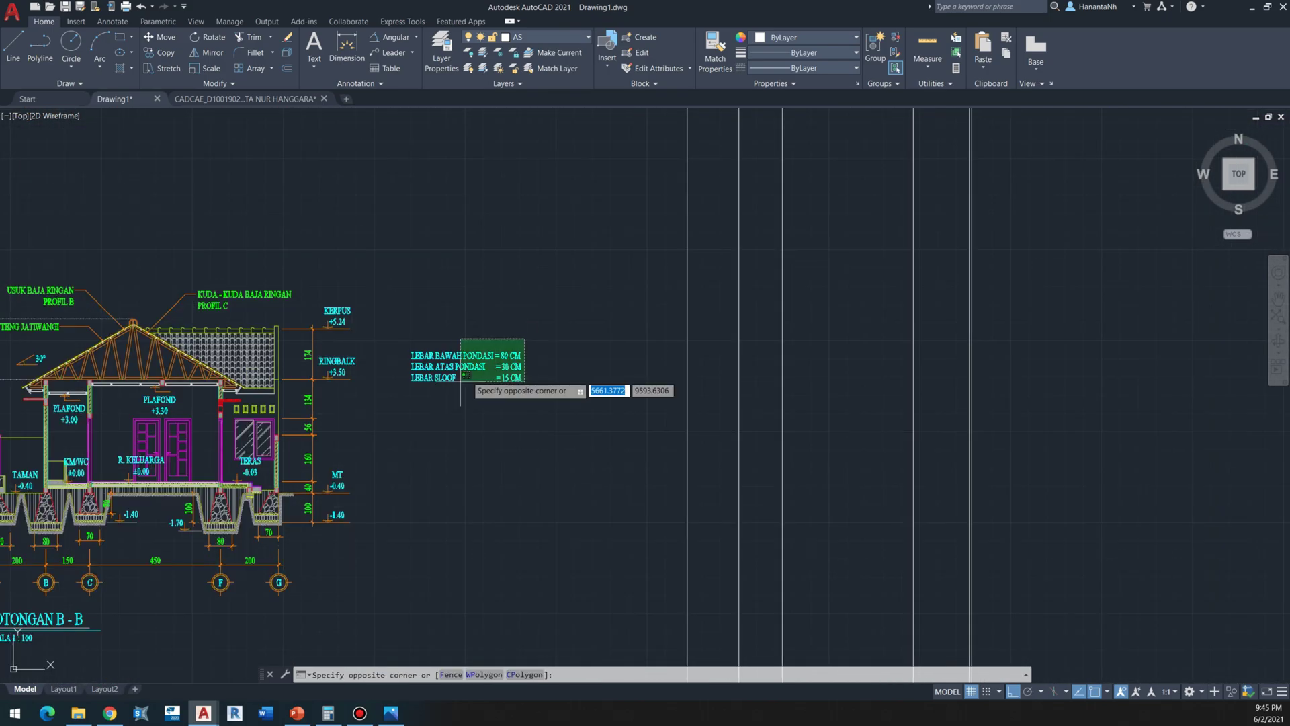
click(455, 389)
middle_drag(455, 389, 320, 411)
scroll(321, 411, down, 4)
text(M)
key(Return)
click(324, 407)
middle_drag(856, 455, 342, 402)
scroll(342, 402, down, 2)
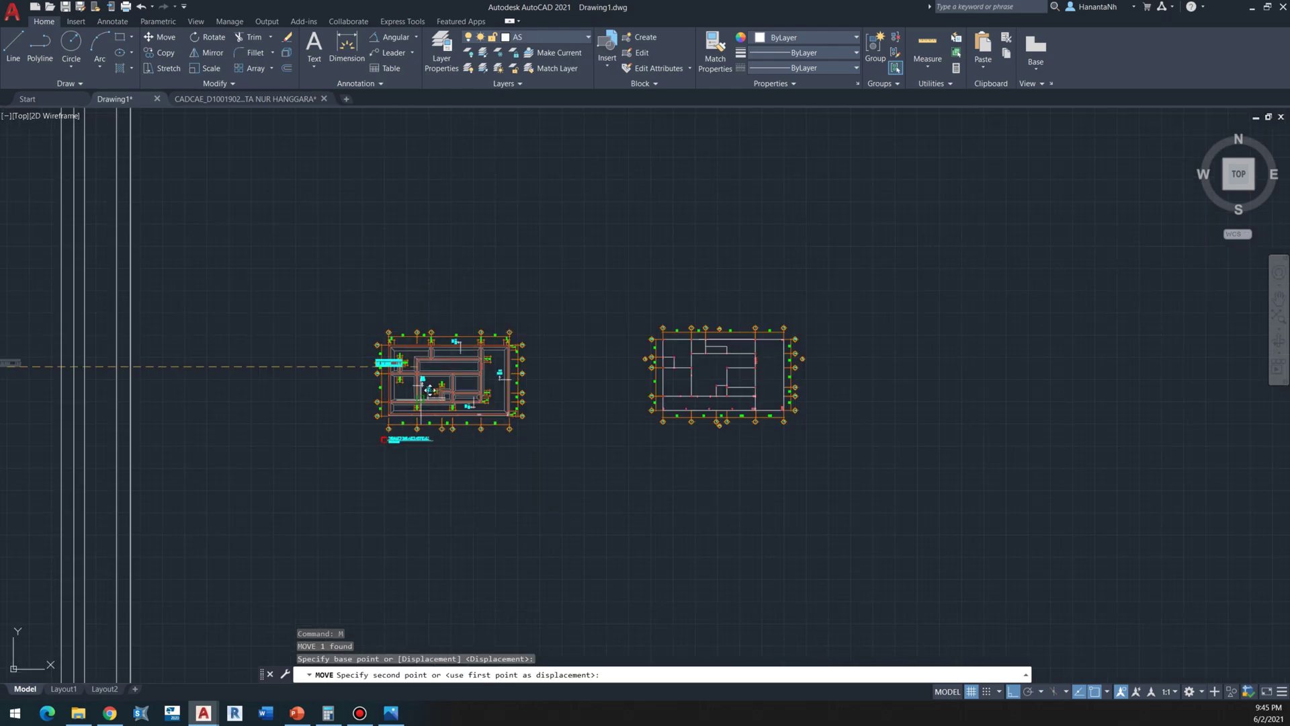
scroll(544, 418, up, 4)
middle_drag(544, 420, 383, 452)
scroll(397, 461, up, 3)
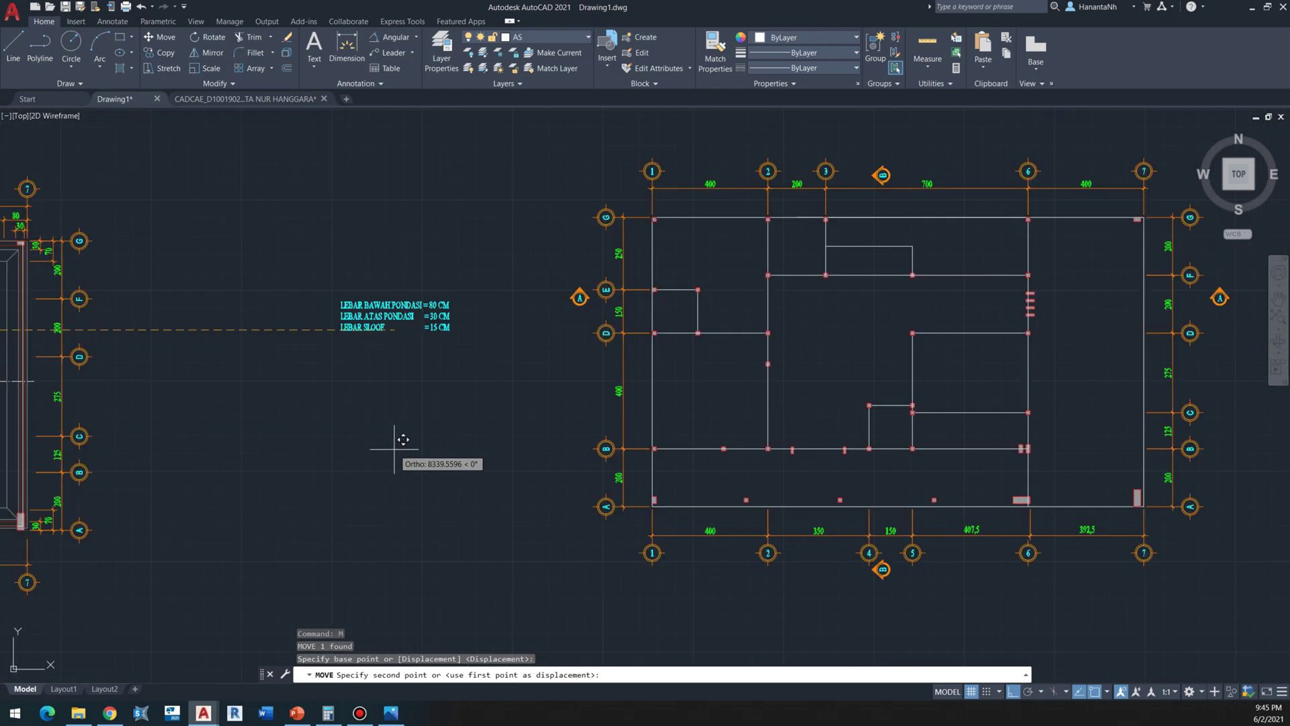
click(397, 440)
scroll(415, 322, up, 2)
scroll(340, 325, down, 2)
middle_drag(330, 259, 374, 259)
scroll(642, 232, down, 2)
scroll(340, 262, up, 3)
click(332, 269)
key(Escape)
Step: Look up the PONDASI DNH layer in the layer properties, widening the name column to read the full layer names
mouse_move(847, 334)
middle_down()
mouse_move(400, 294)
mouse_move(389, 276)
mouse_move(416, 291)
middle_up()
text(la)
key(Return)
scroll(370, 416, down, 5)
scroll(370, 416, down, 5)
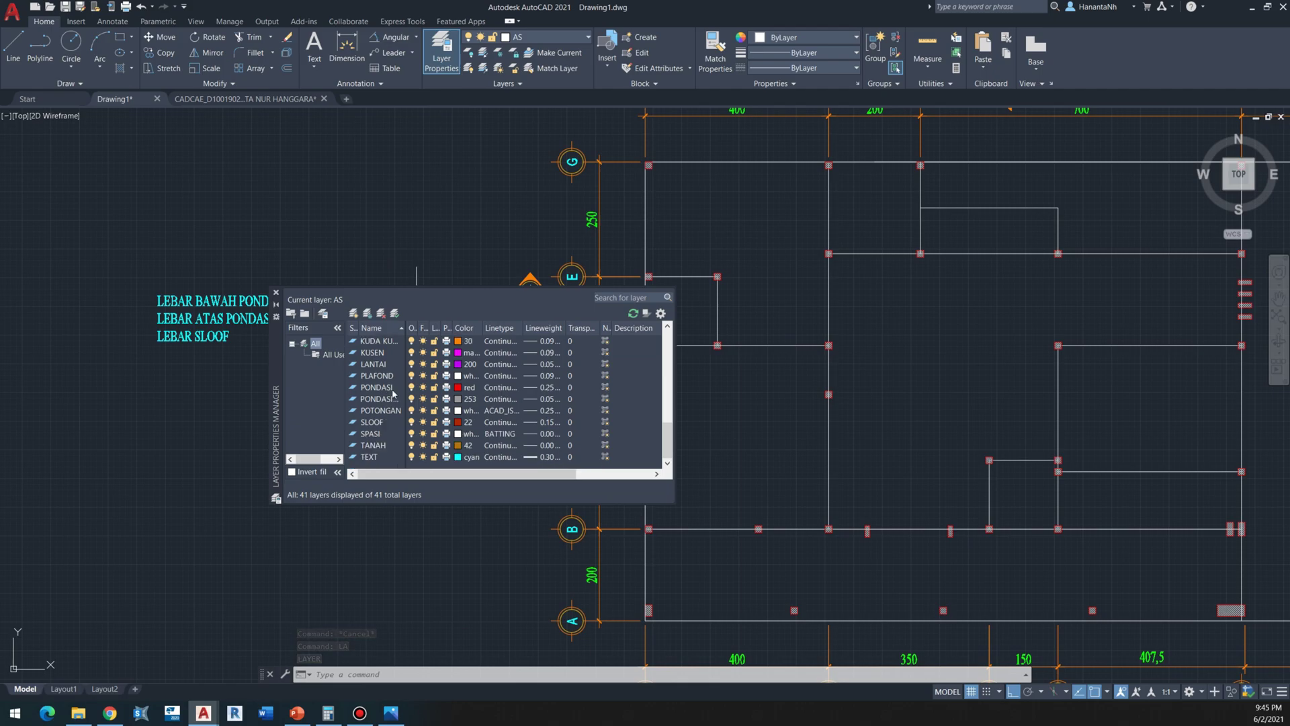
mouse_move(434, 333)
mouse_down()
mouse_move(455, 335)
mouse_move(422, 331)
mouse_up()
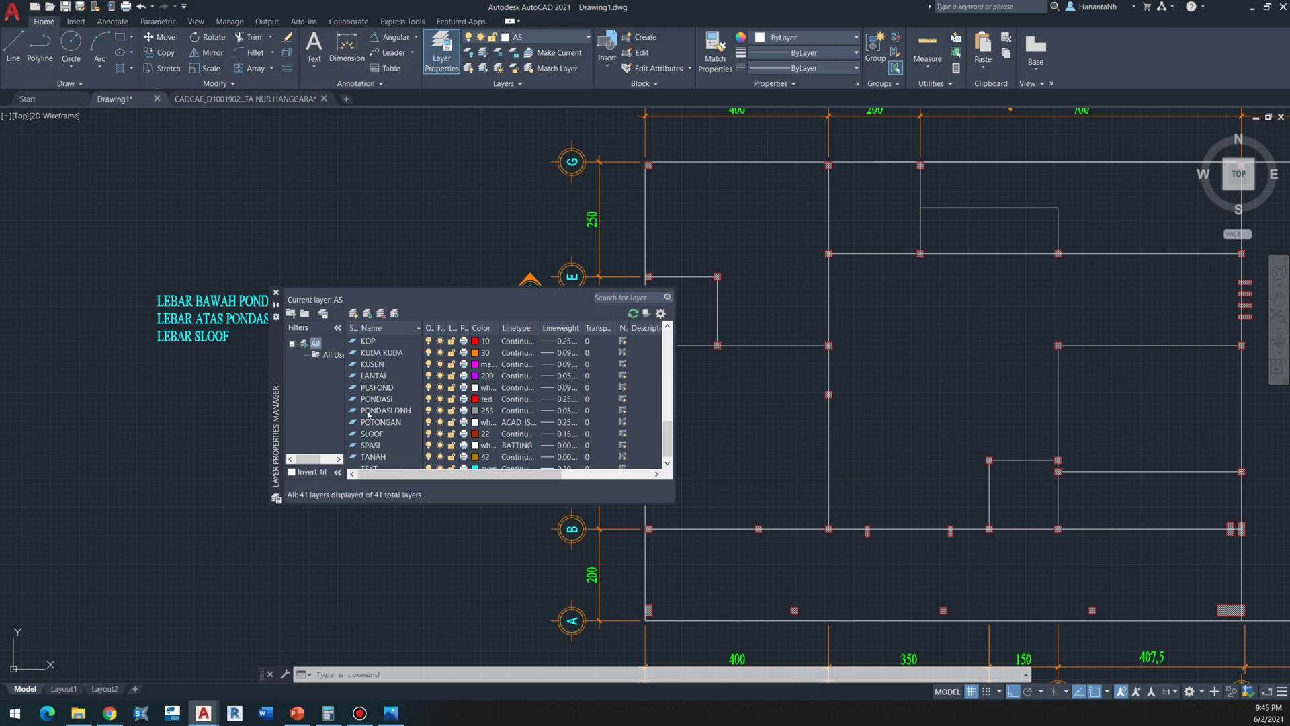
click(378, 411)
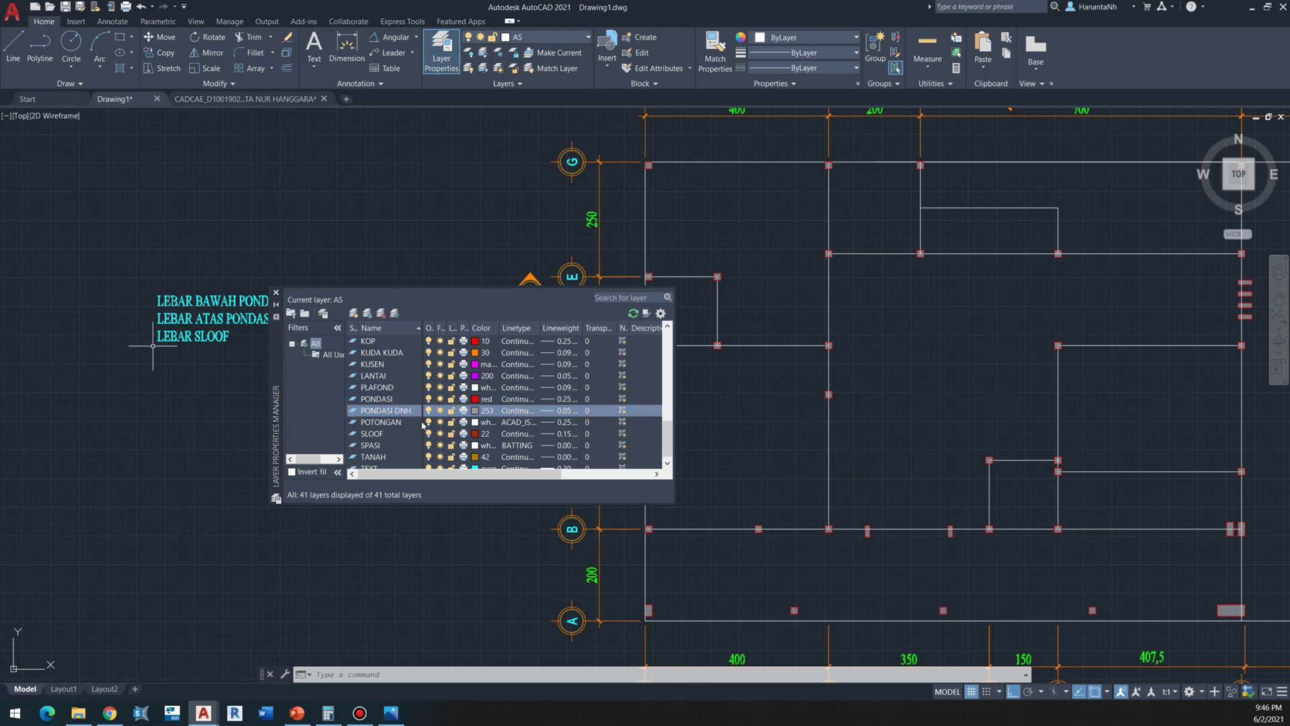
click(276, 293)
Step: Make PONDASI DNH the current layer
scroll(281, 328, down, 2)
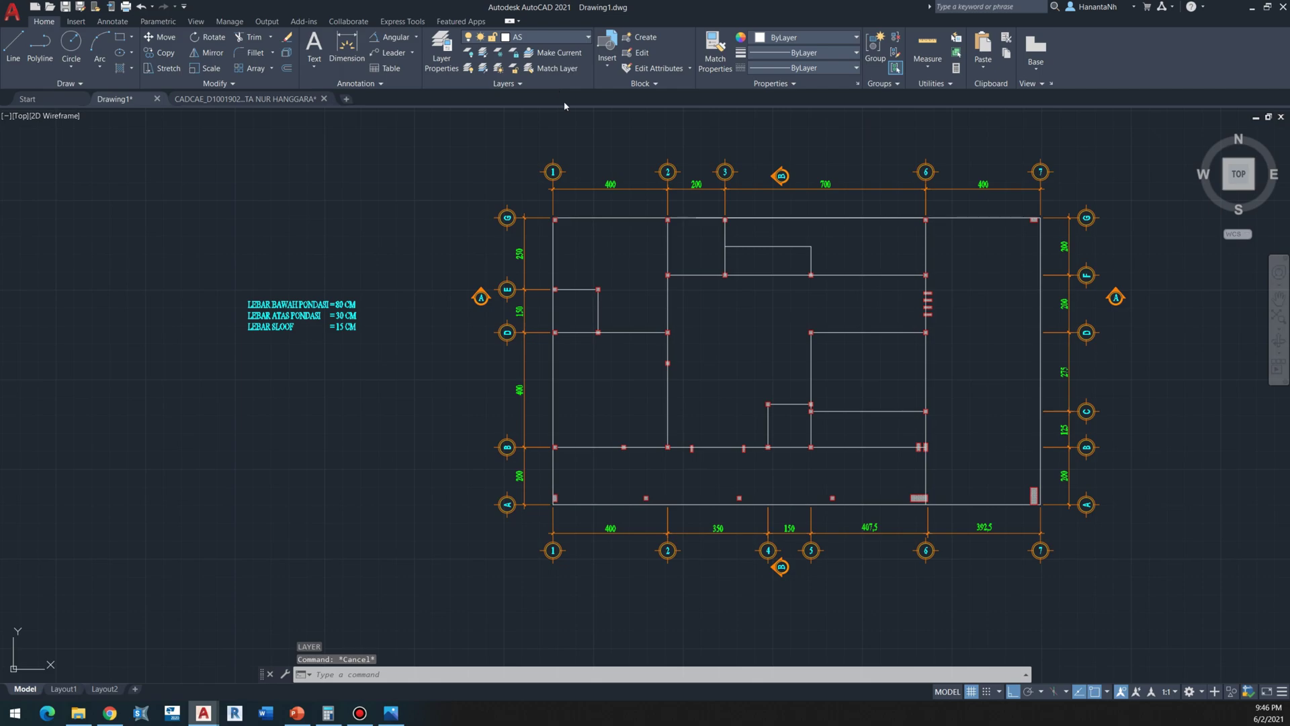
click(537, 37)
click(524, 407)
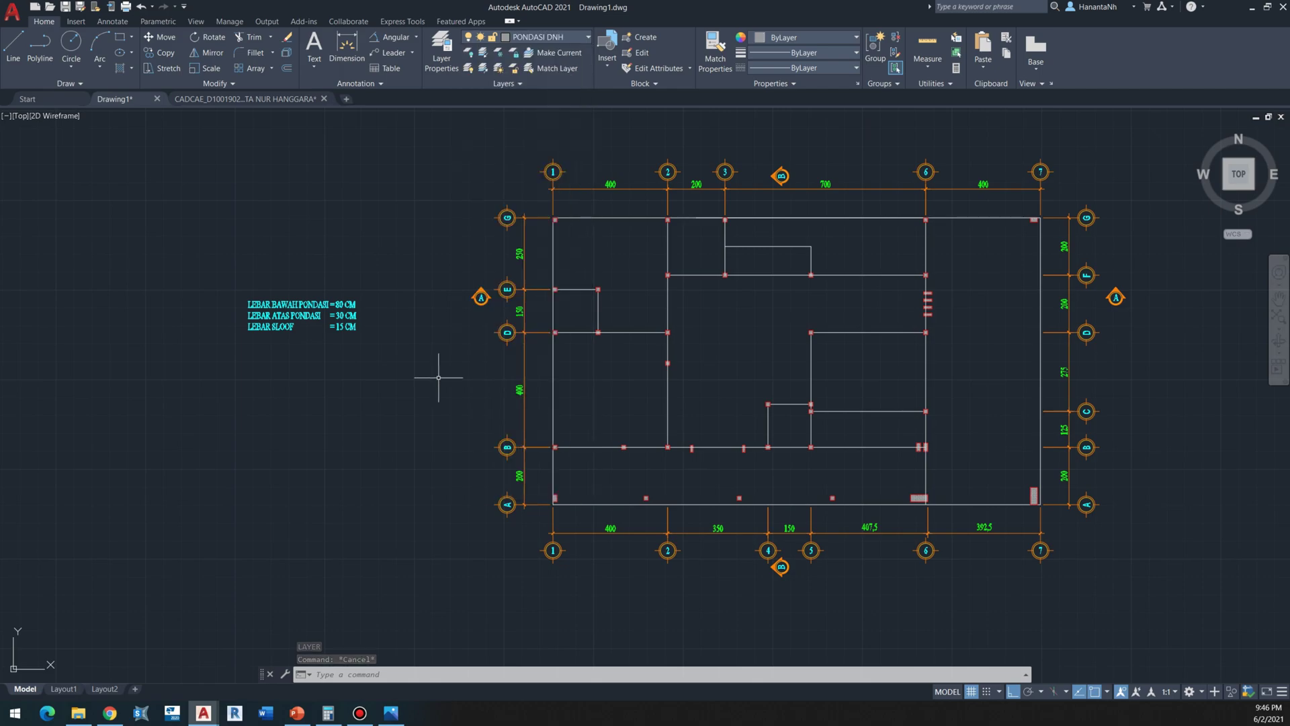
key(Escape)
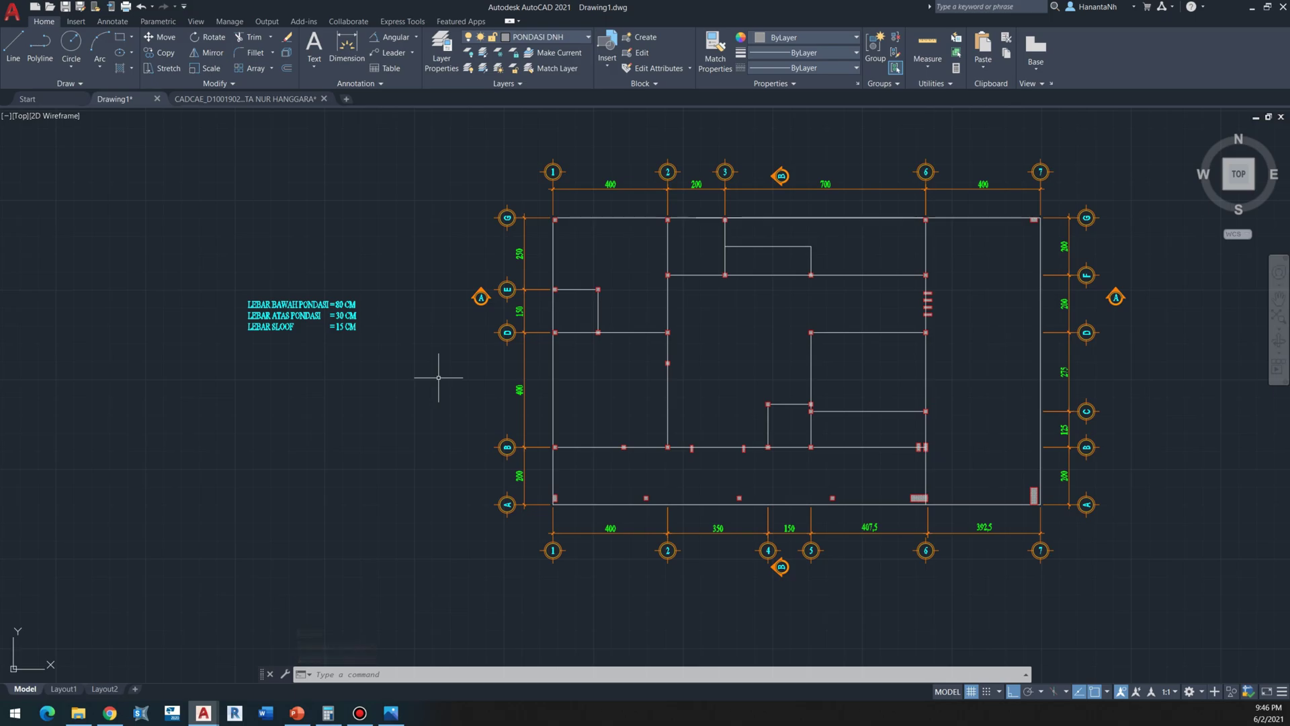
Step: Check the inner and outer foundation edge corners near axes 6 and G in the existing stone foundation plan using temporary lines
scroll(438, 377, down, 2)
scroll(296, 363, up, 2)
mouse_move(297, 362)
middle_down()
mouse_move(578, 395)
mouse_move(568, 395)
middle_up()
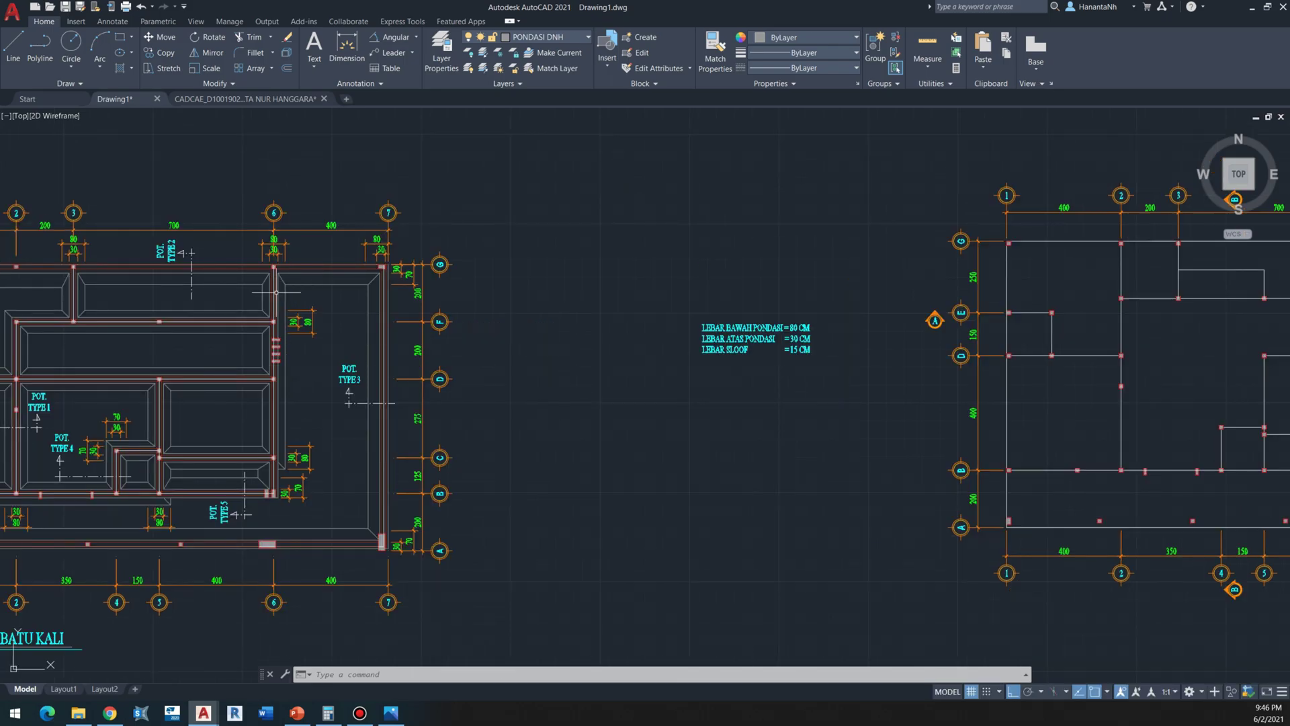
scroll(262, 304, up, 4)
text(l)
key(Return)
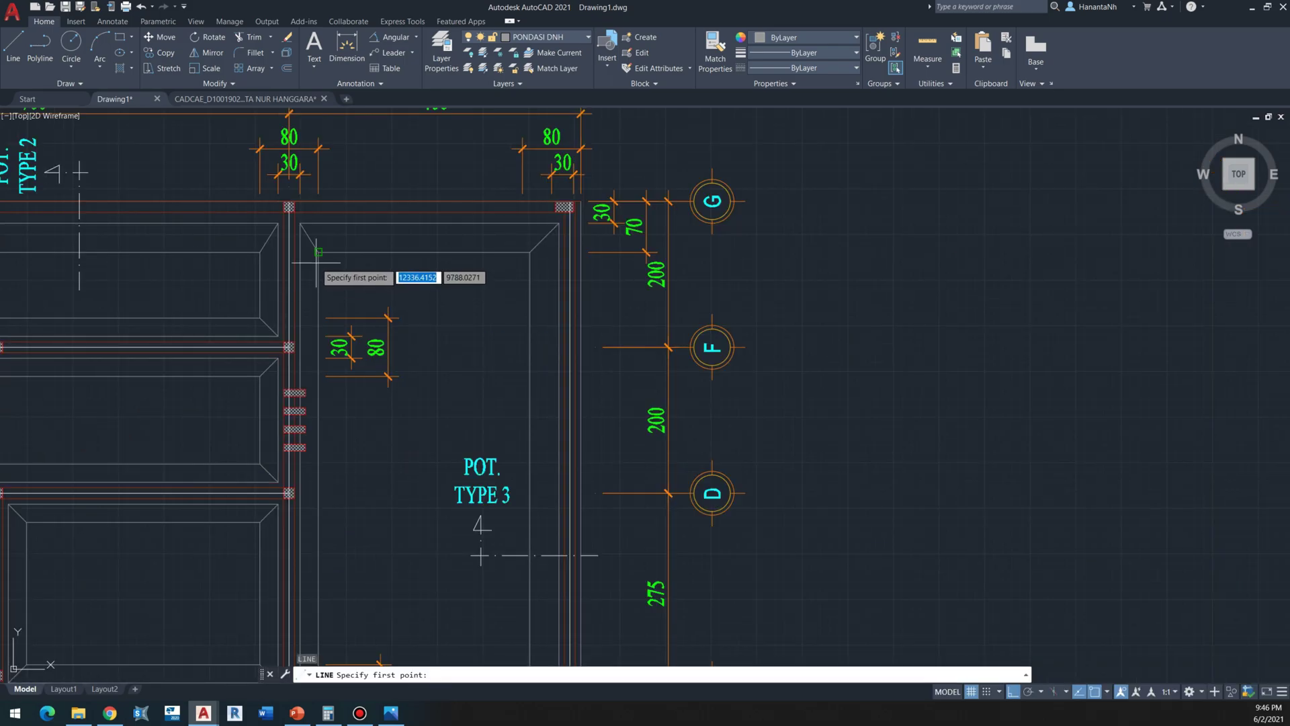
click(318, 252)
key(Escape)
key(Return)
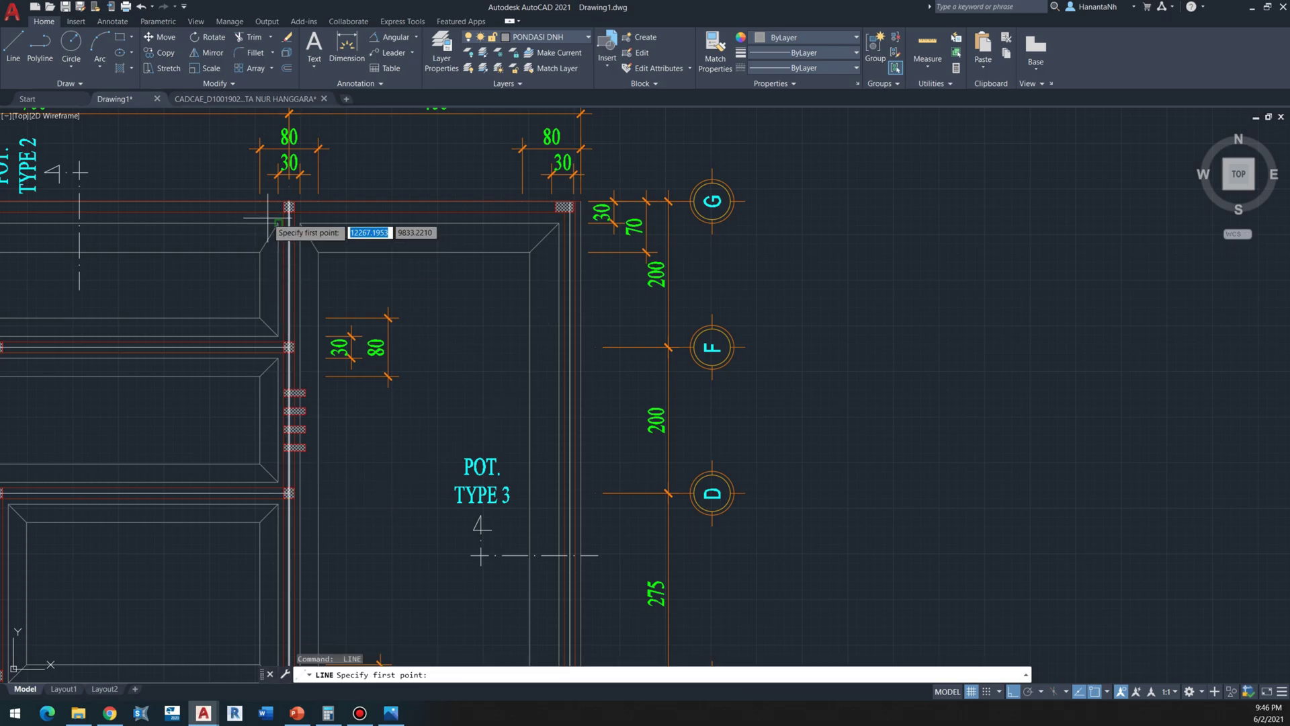
click(279, 223)
key(Escape)
key(Return)
click(260, 253)
scroll(263, 314, down, 3)
key(Escape)
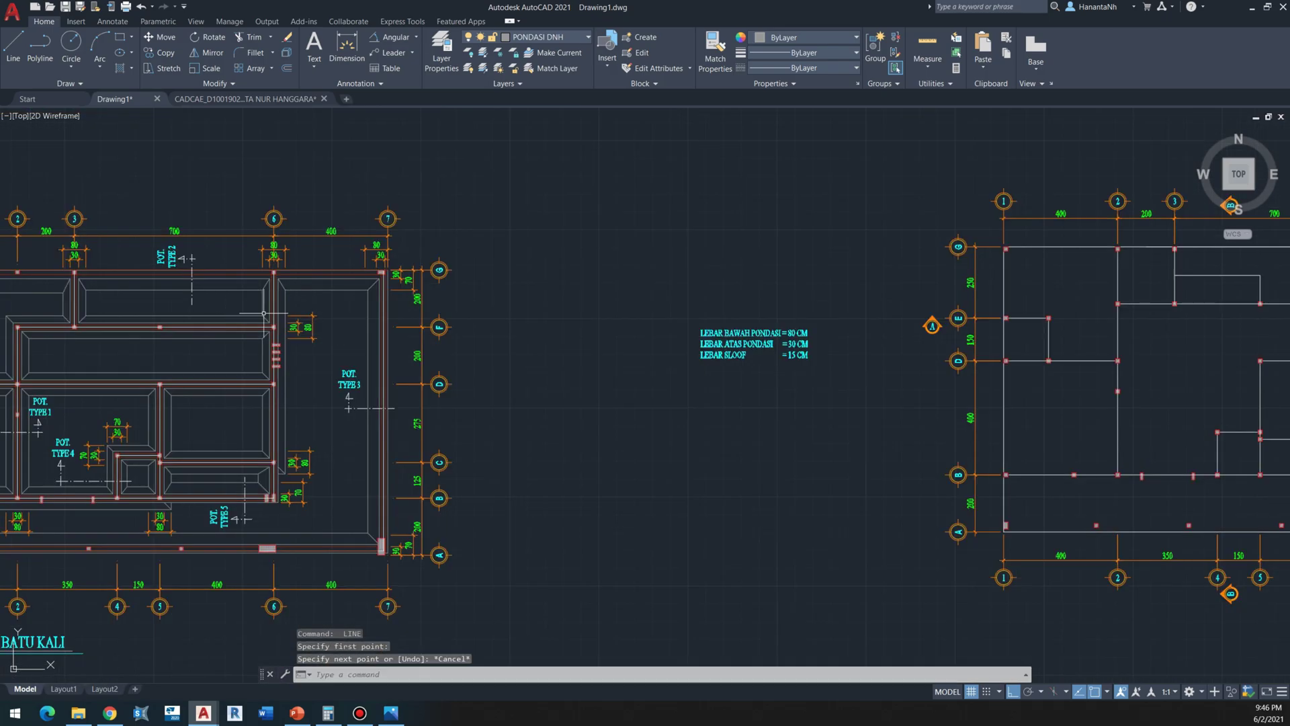
Step: Create a new multiline style named PONDASI1 based on STANDARD, keeping the default elements
middle_drag(840, 366, 718, 375)
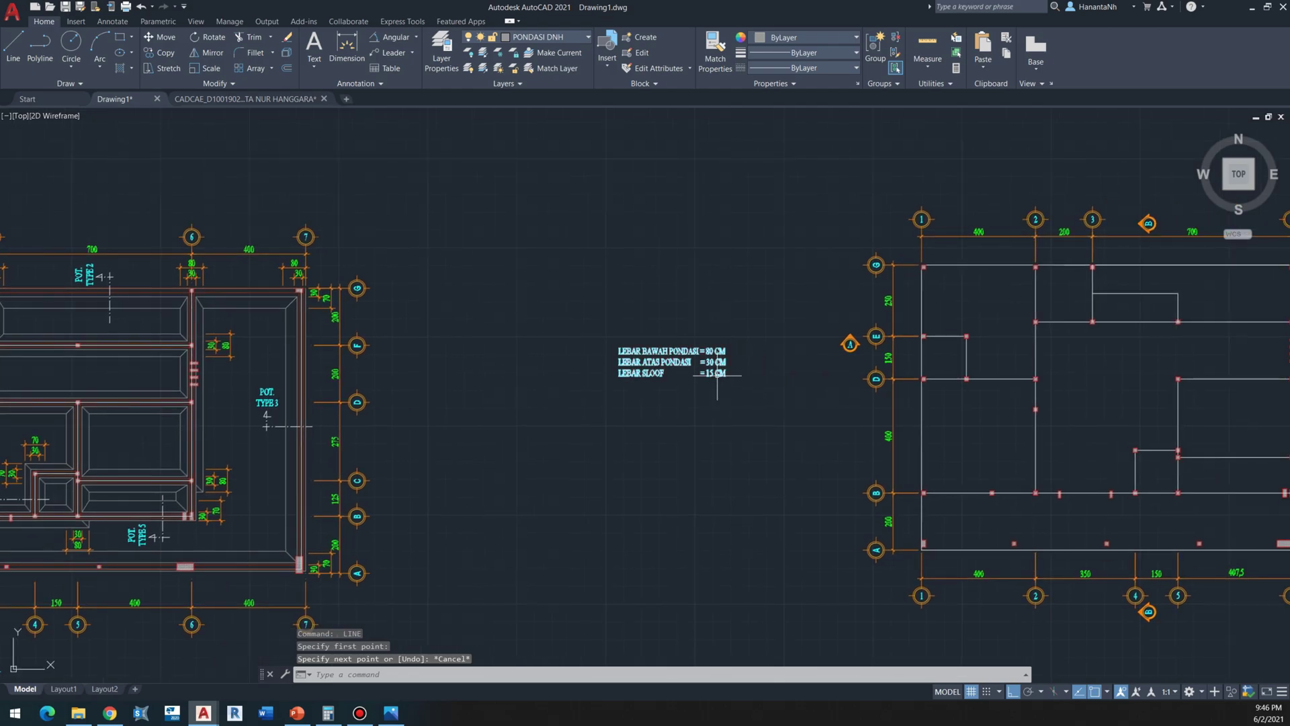
scroll(657, 373, down, 2)
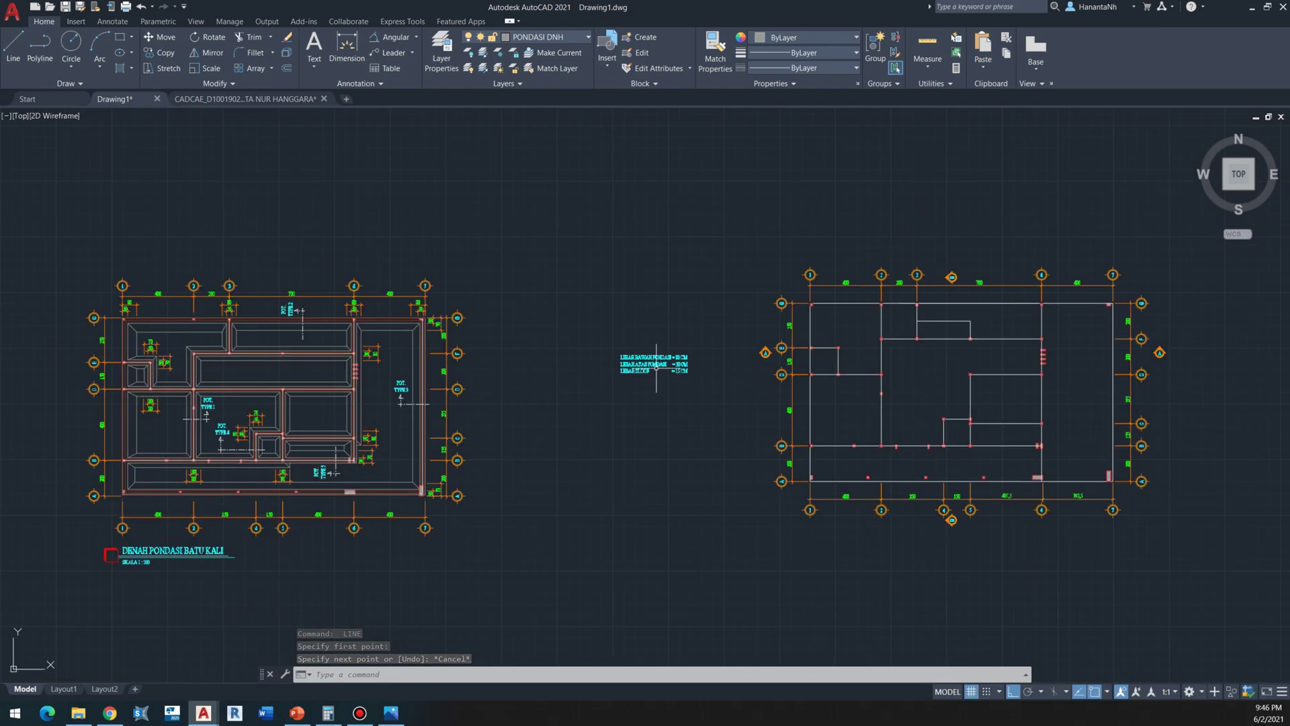
scroll(657, 374, up, 2)
scroll(665, 376, down, 2)
middle_drag(666, 378, 623, 377)
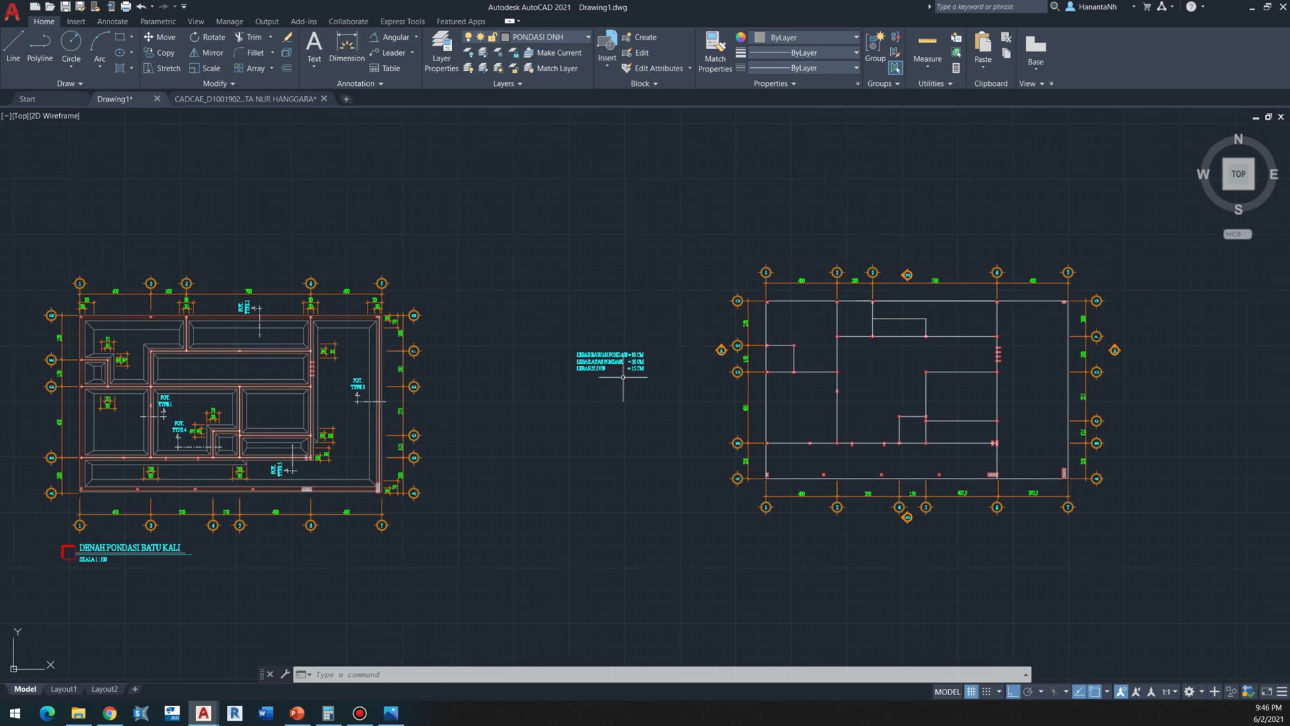
text(ML)
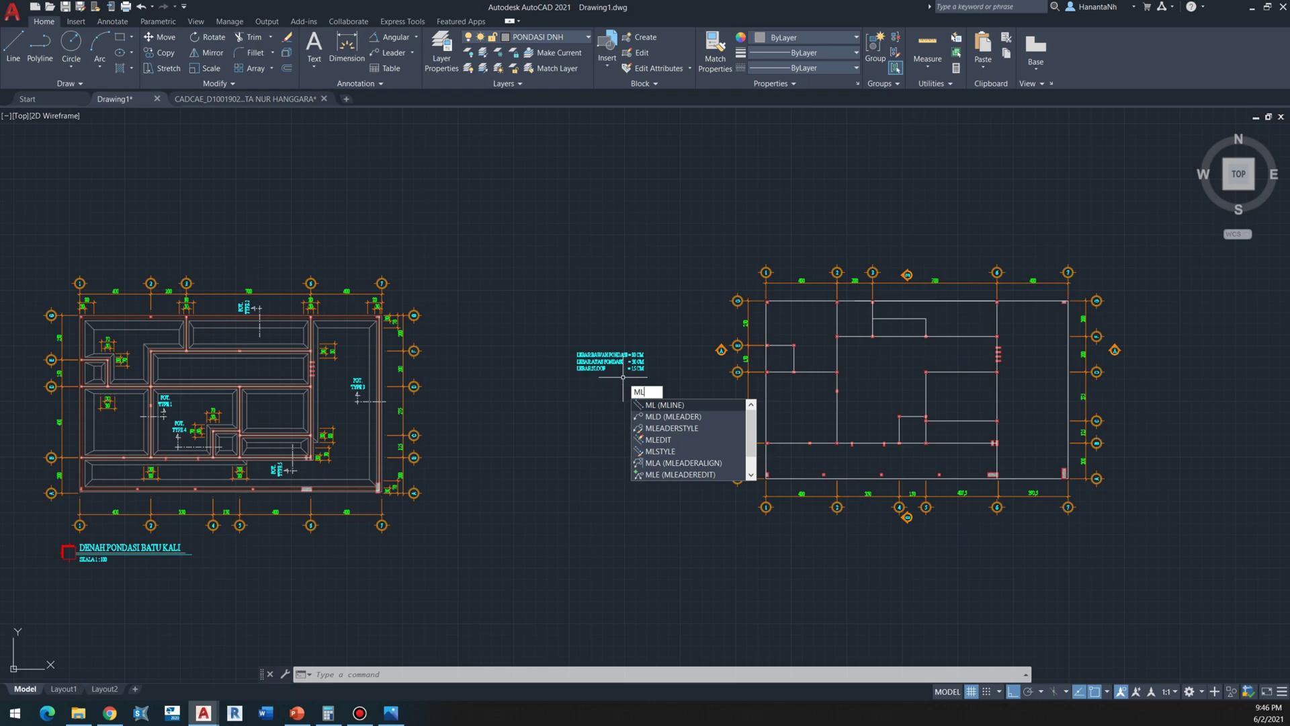
text(S)
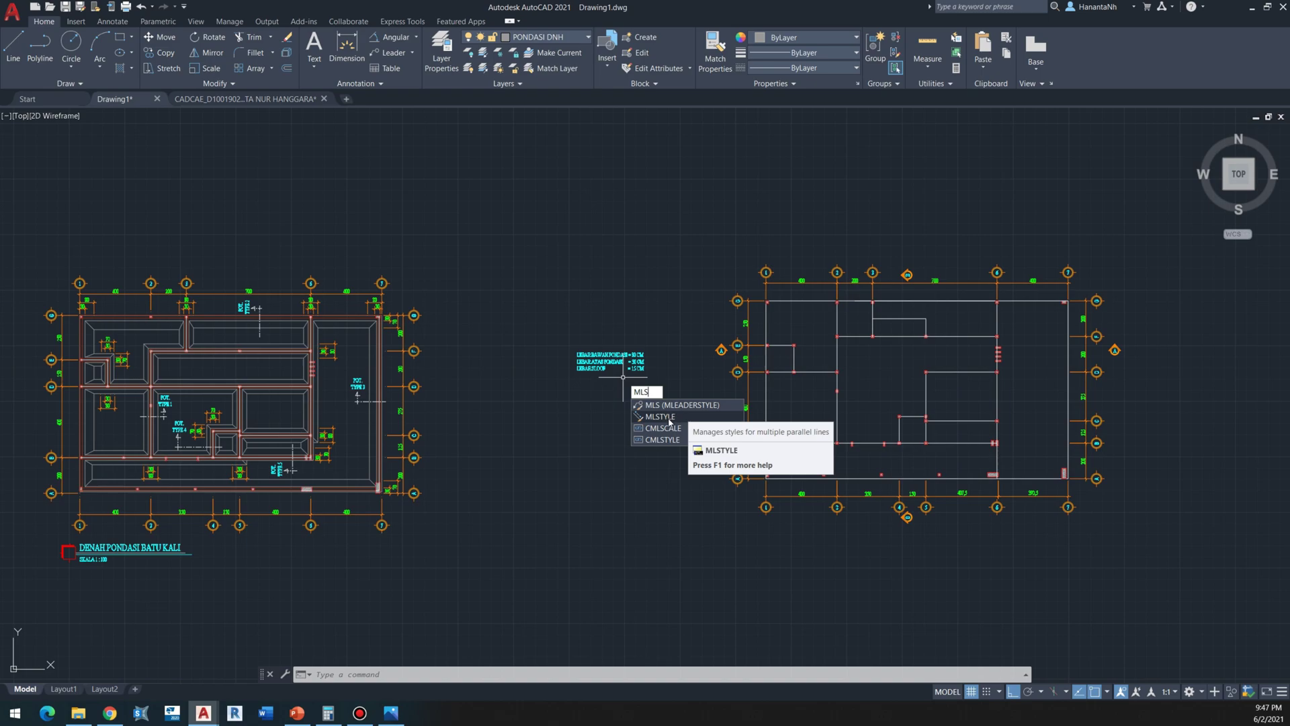
click(671, 418)
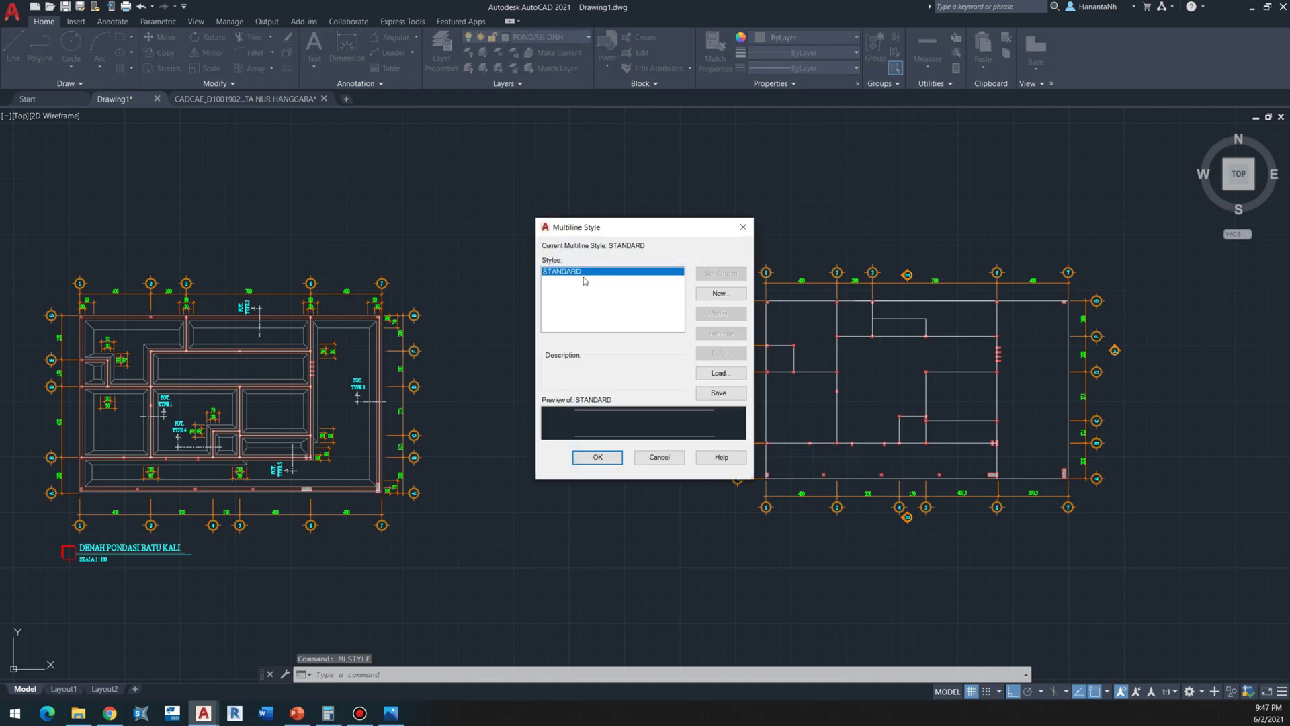
drag(612, 233, 567, 226)
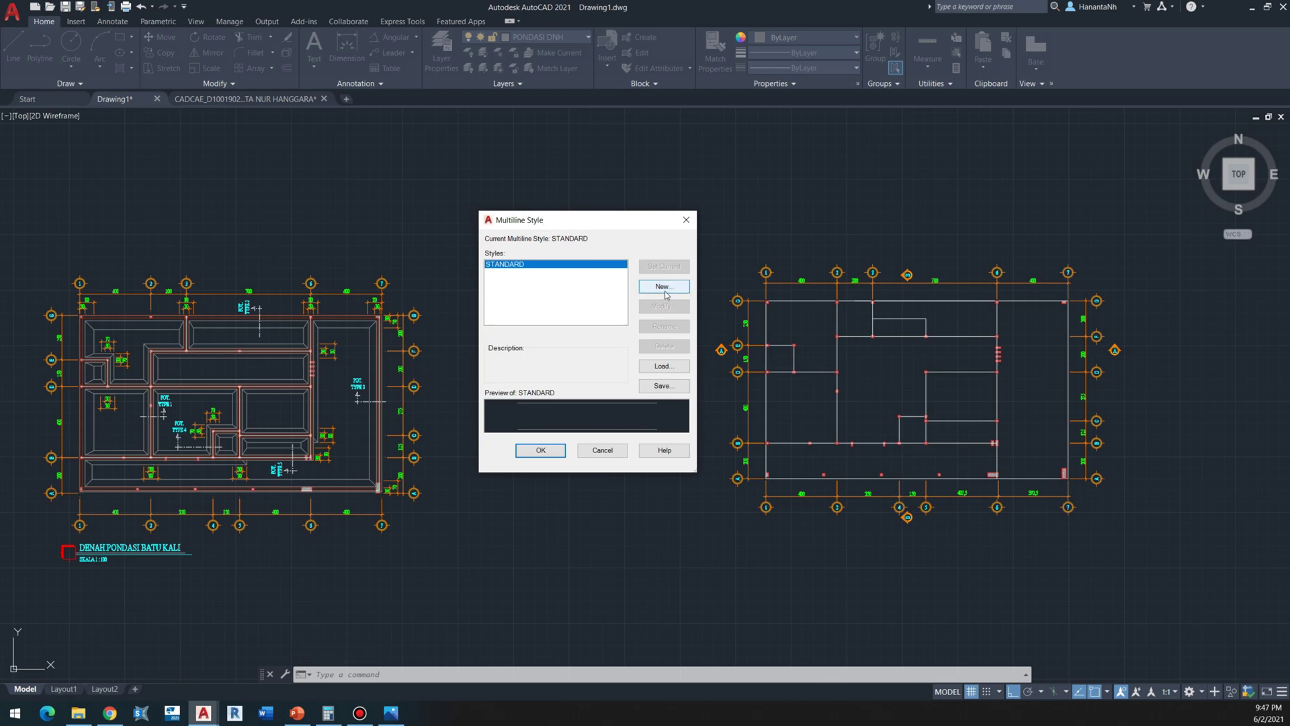
click(668, 288)
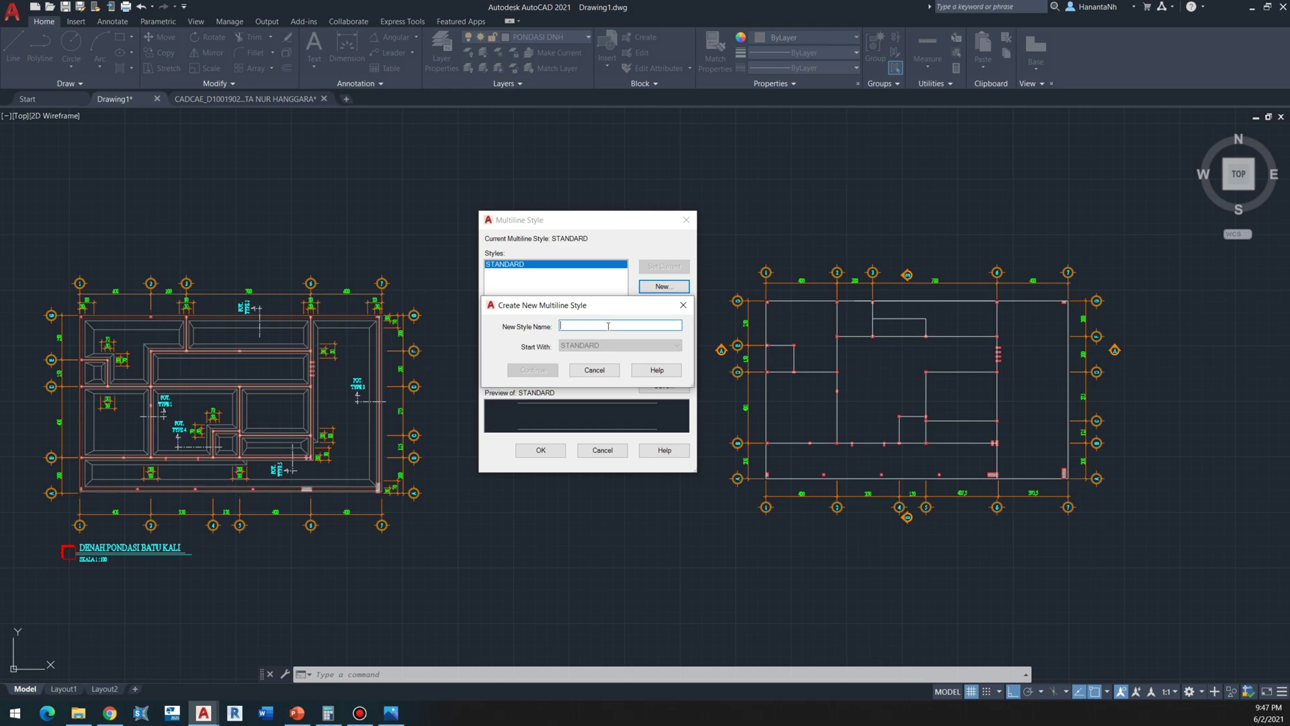
text(PONDASI1)
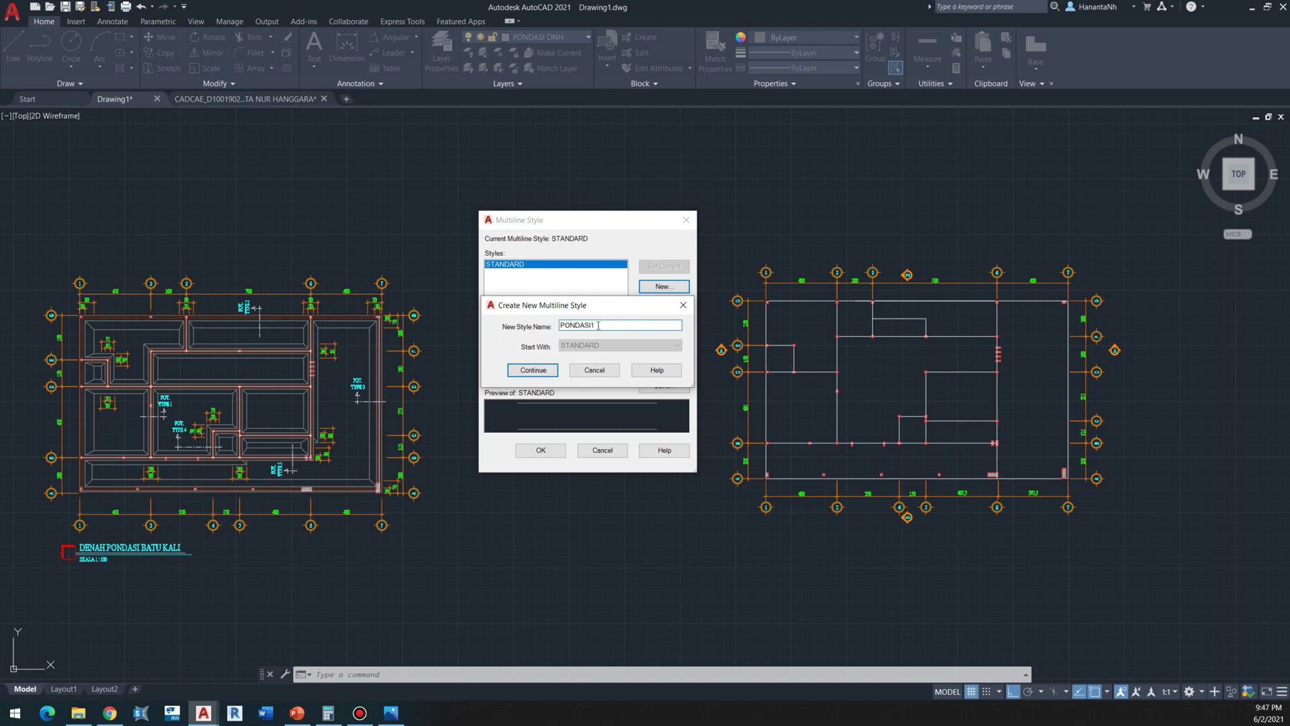
drag(592, 325, 491, 327)
drag(590, 327, 595, 326)
click(552, 372)
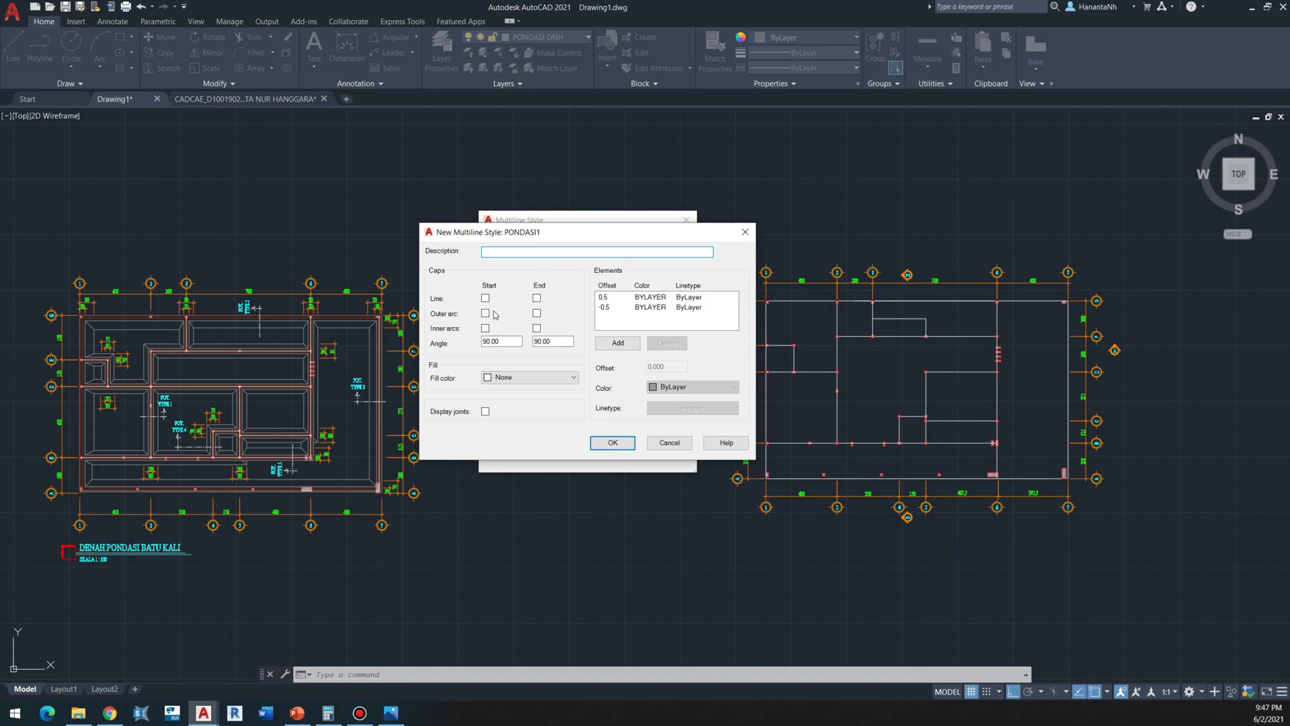
drag(570, 235, 533, 212)
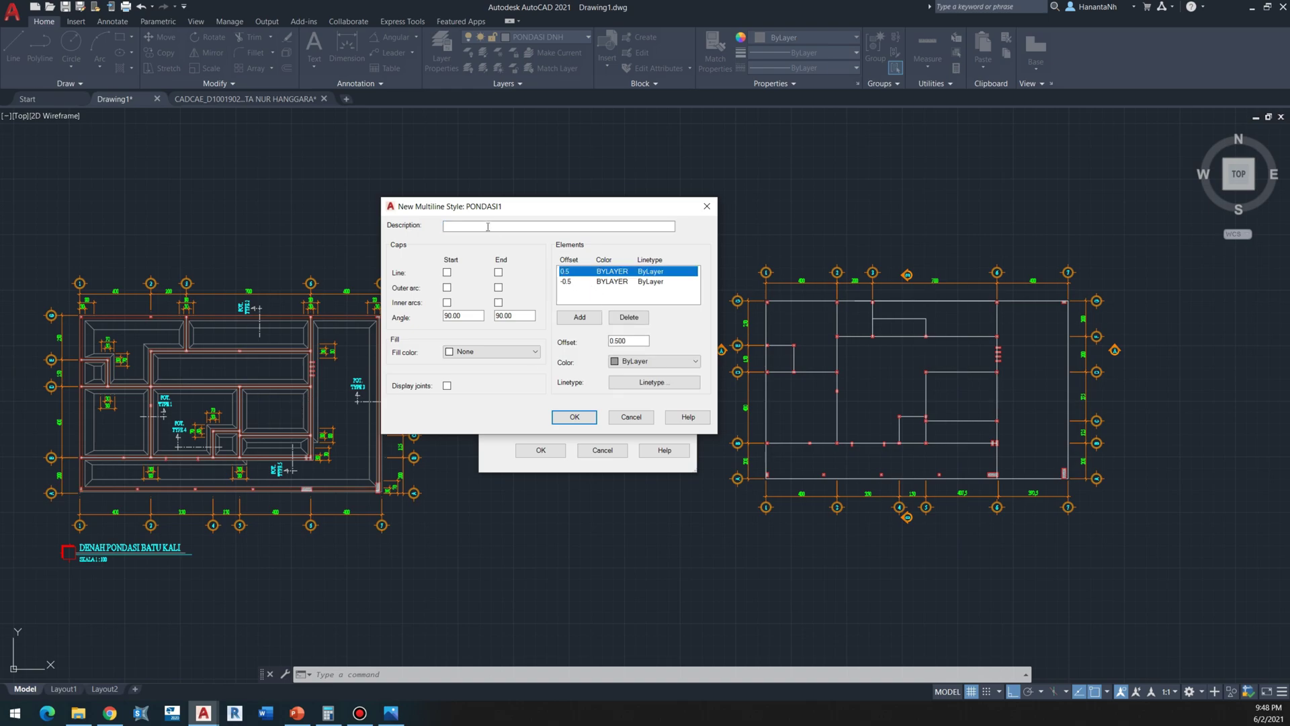
drag(491, 206, 504, 211)
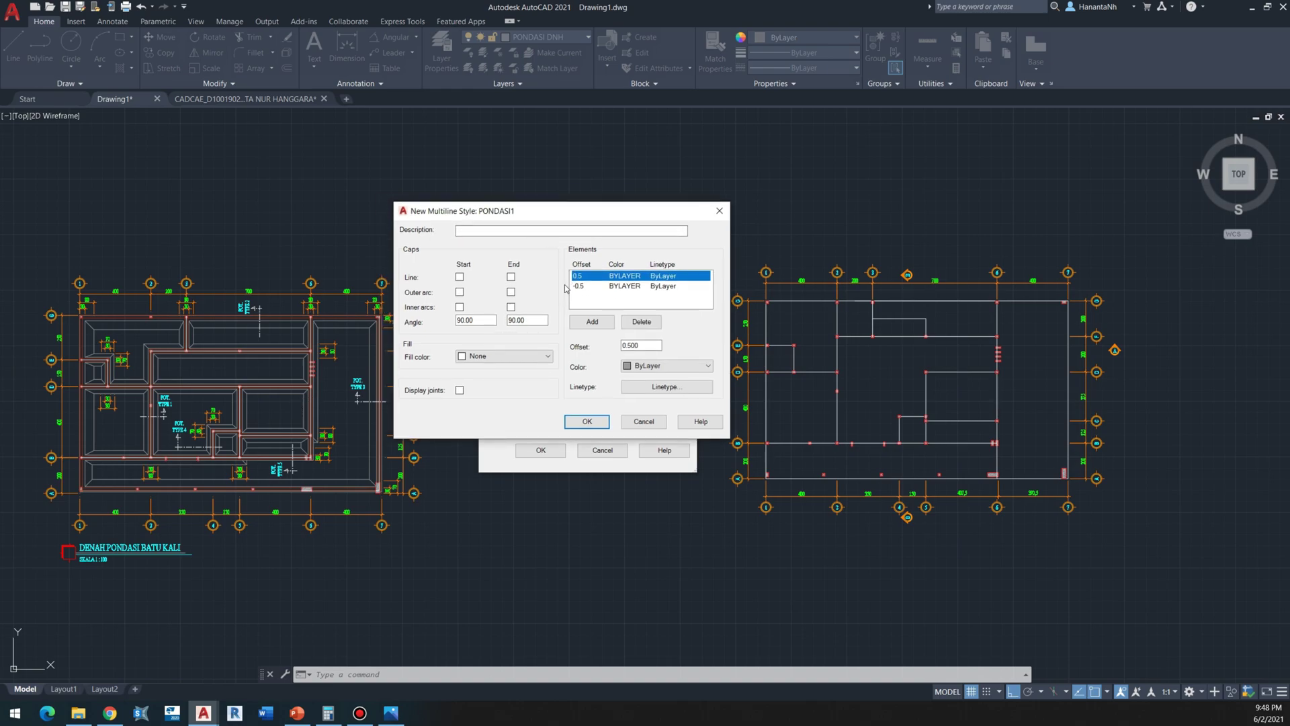
drag(496, 213, 730, 246)
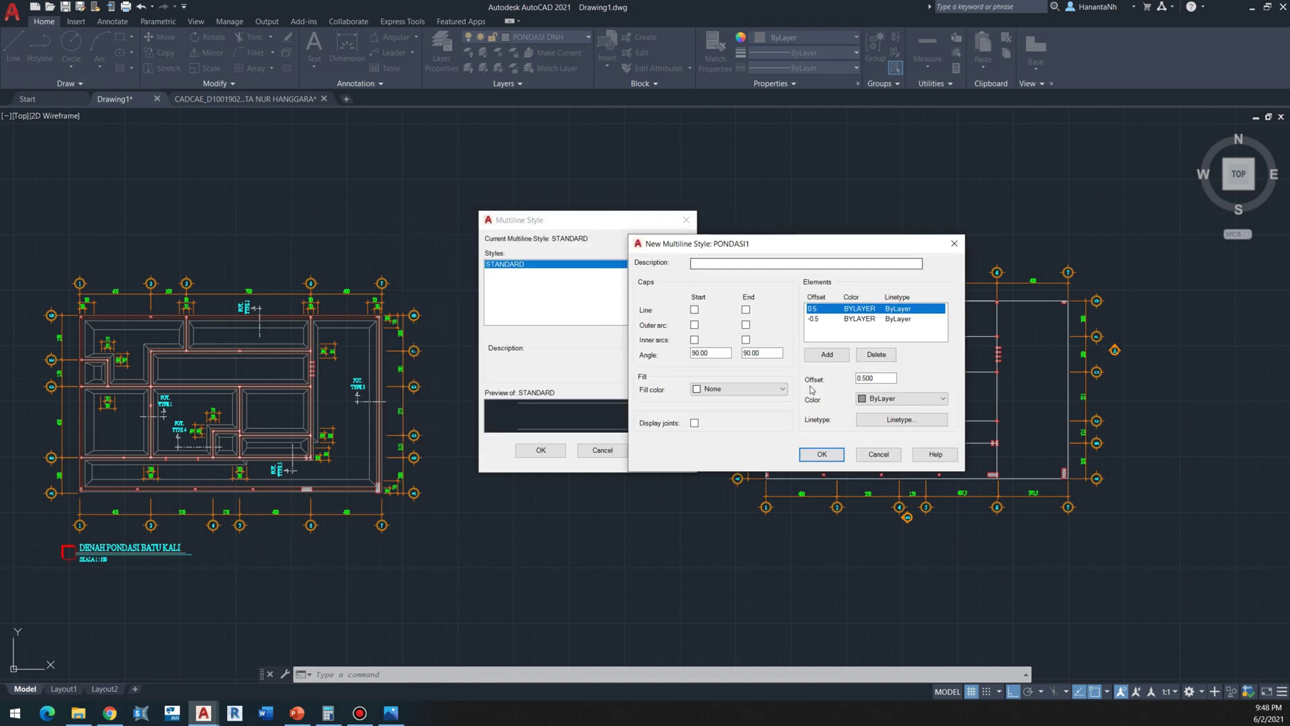
click(823, 457)
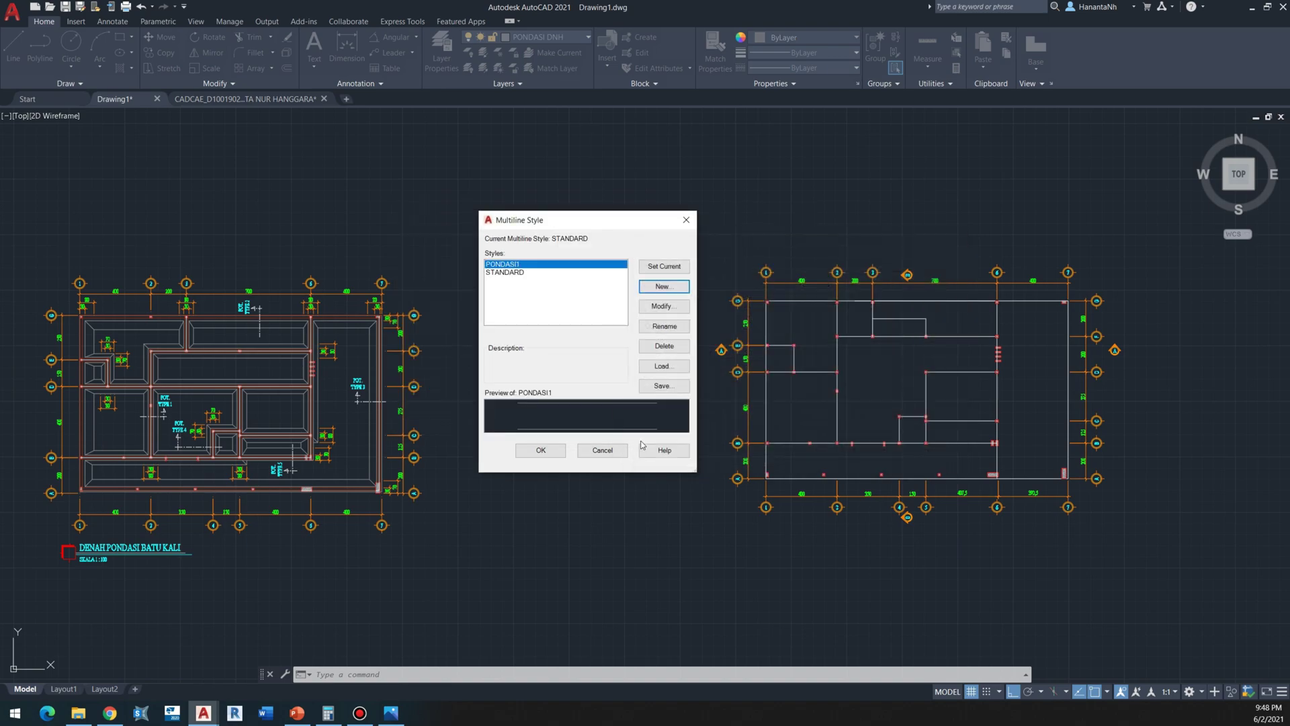
click(541, 450)
Step: Modify the PONDASI1 multiline style by setting the offsets of its two existing elements to -7.5 and 7.5
scroll(625, 343, up, 5)
middle_drag(560, 351, 291, 369)
scroll(354, 373, up, 1)
scroll(392, 367, up, 1)
scroll(392, 367, down, 1)
middle_drag(392, 366, 337, 336)
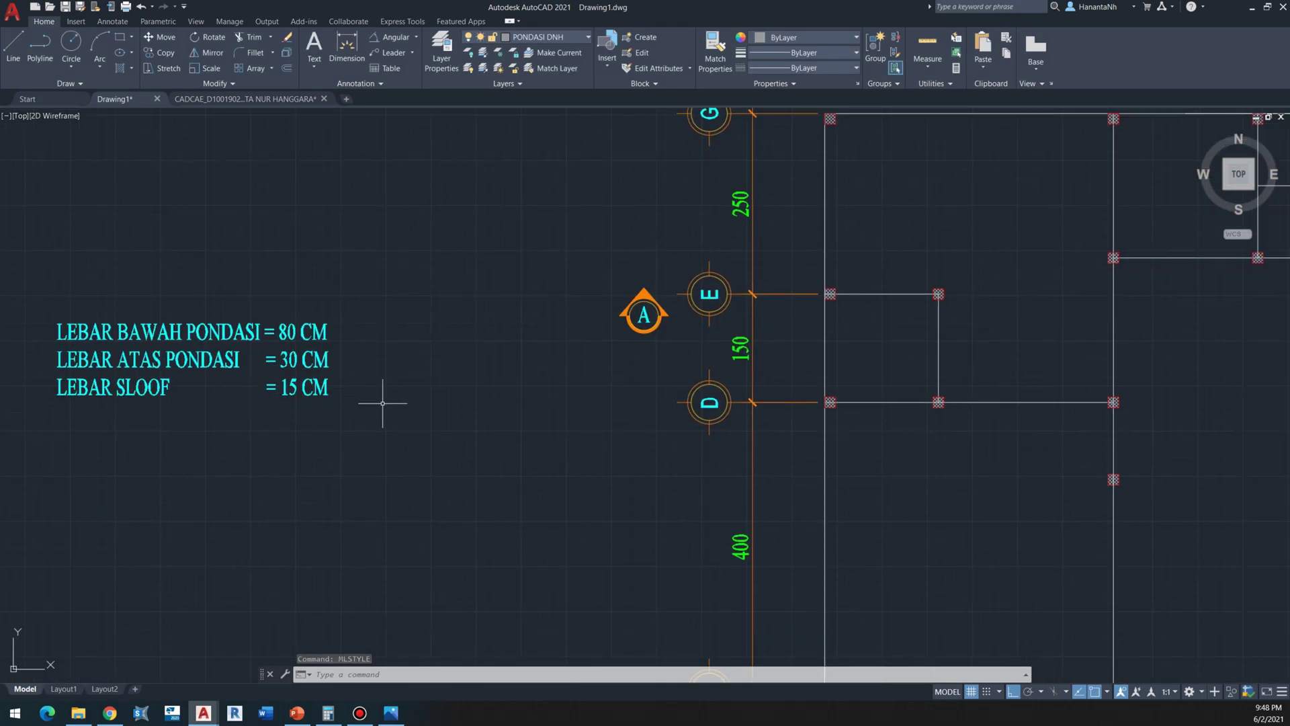
middle_drag(383, 401, 340, 401)
text(MLS)
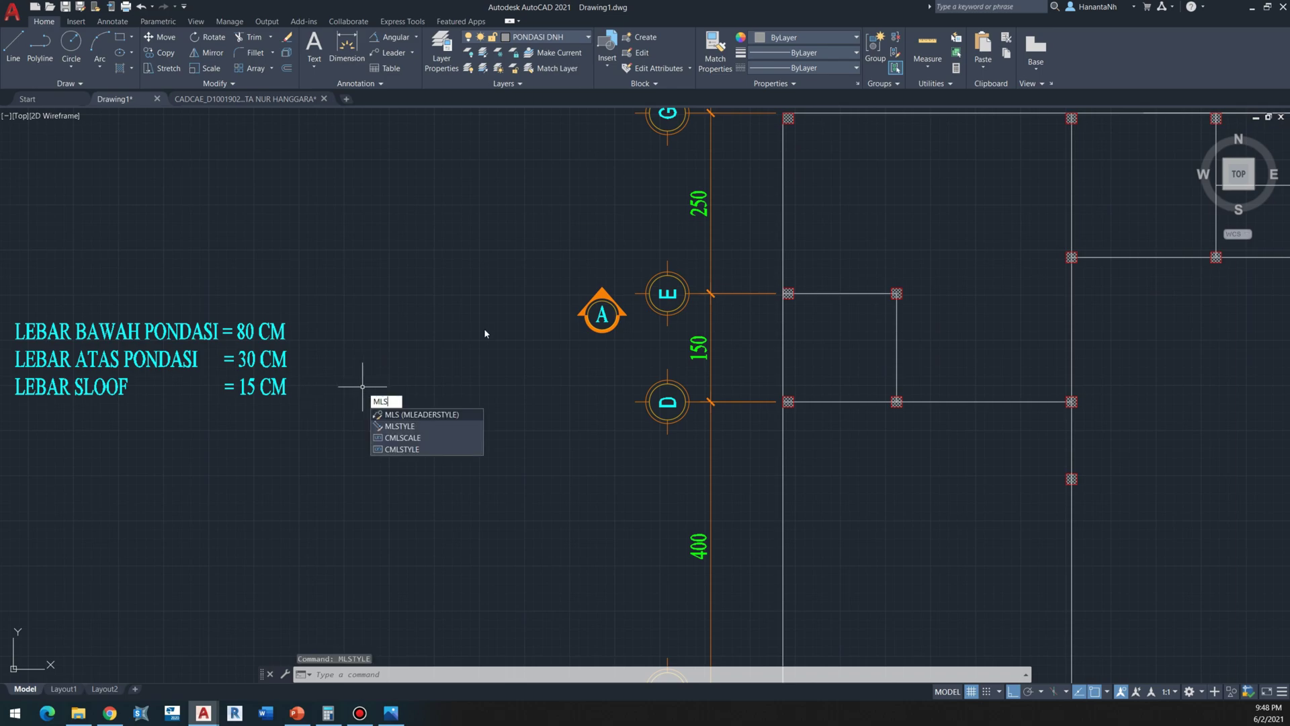
click(424, 426)
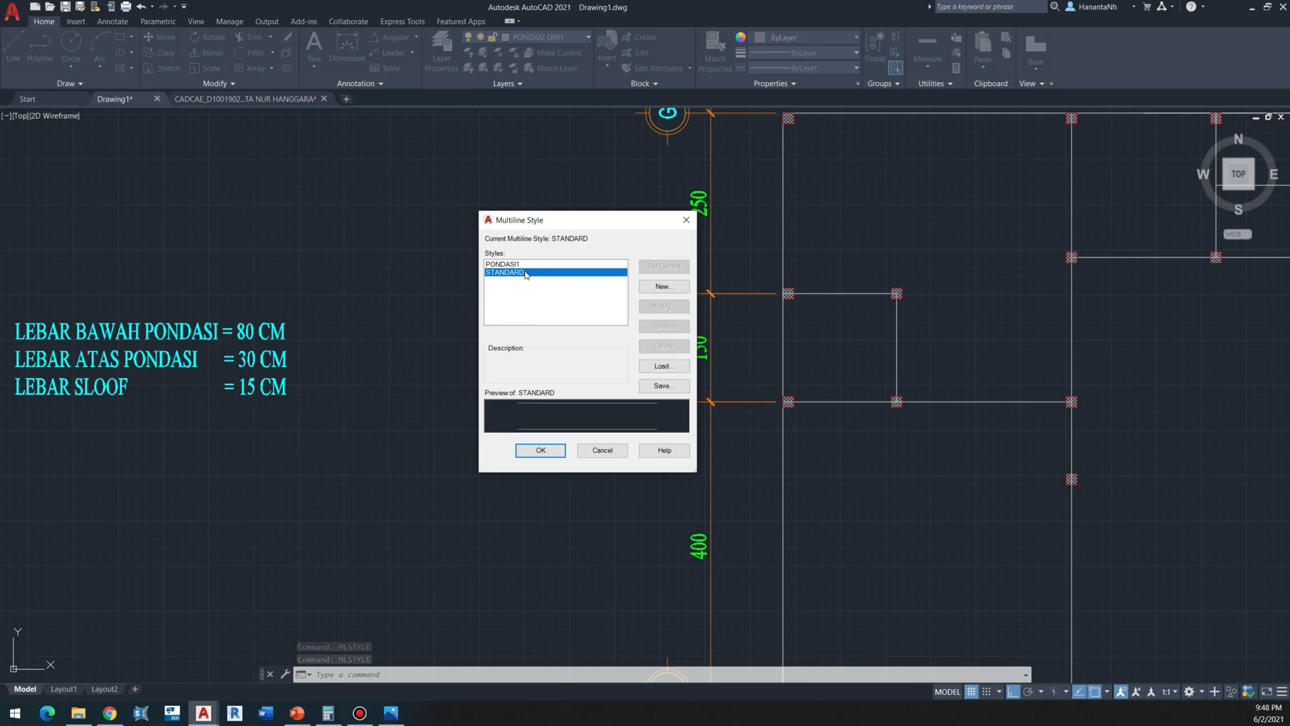
click(504, 264)
click(665, 306)
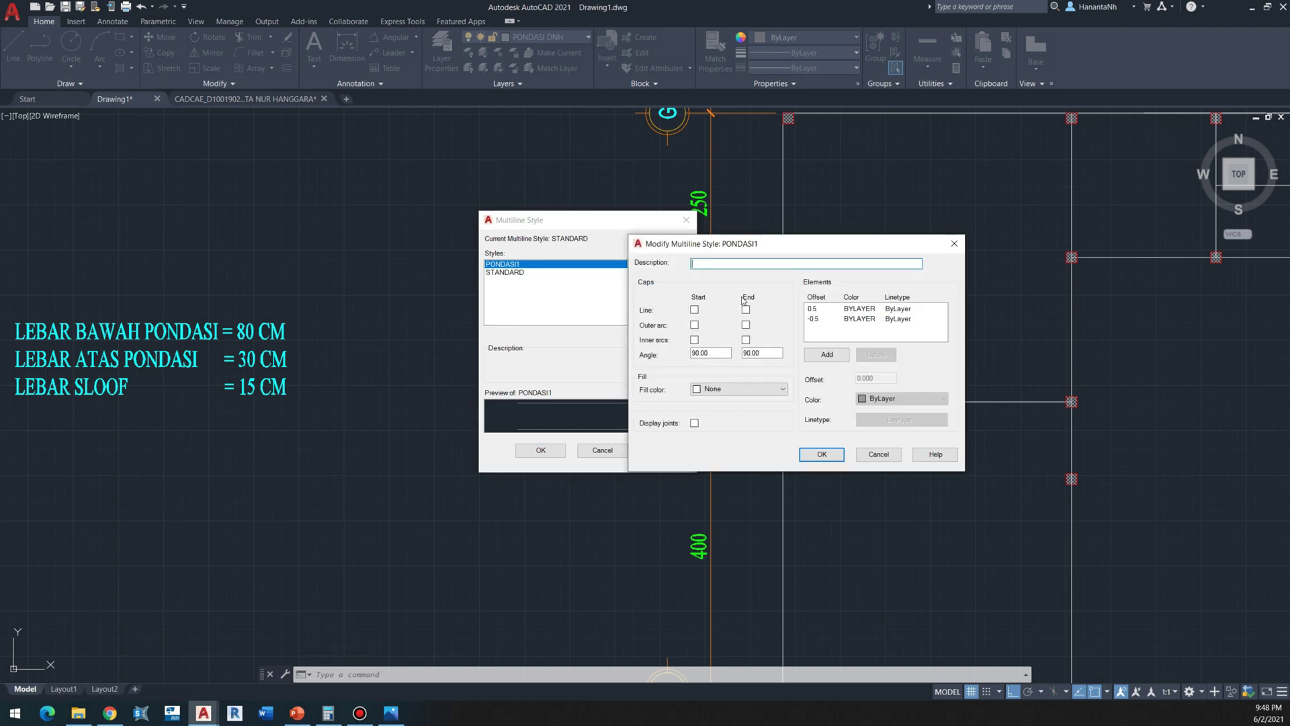
click(818, 320)
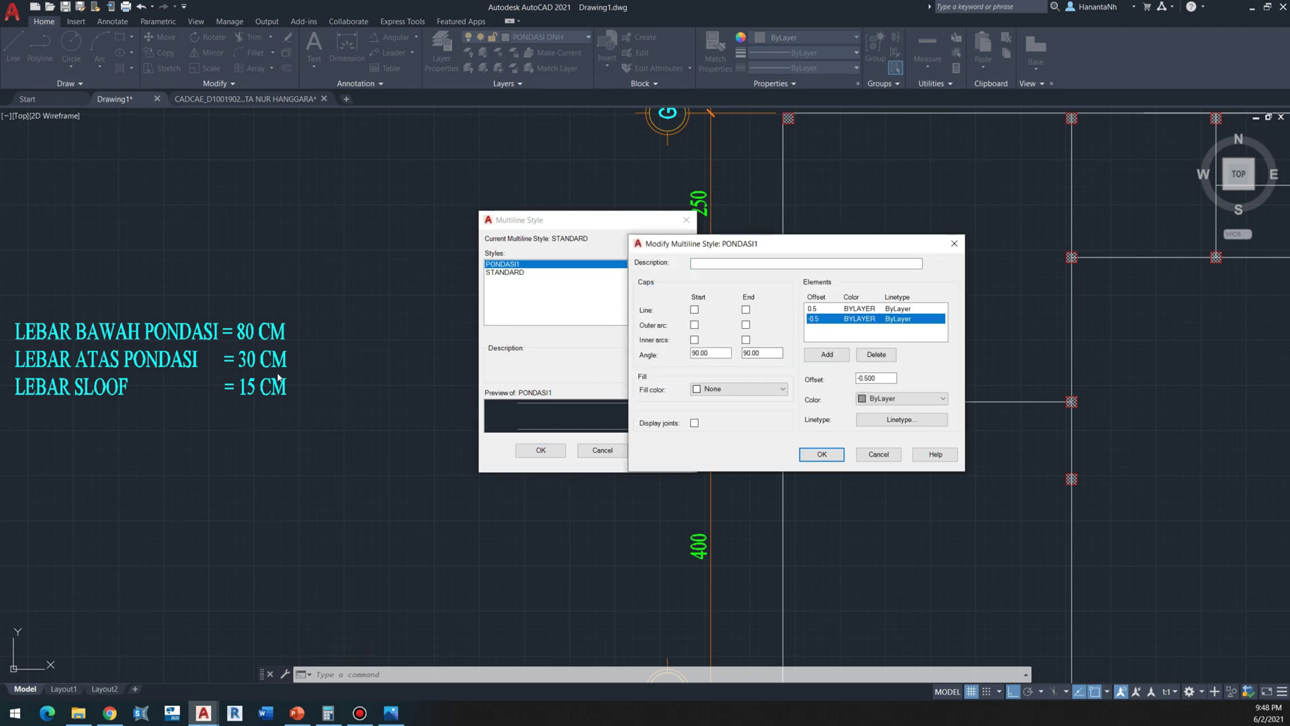
click(874, 378)
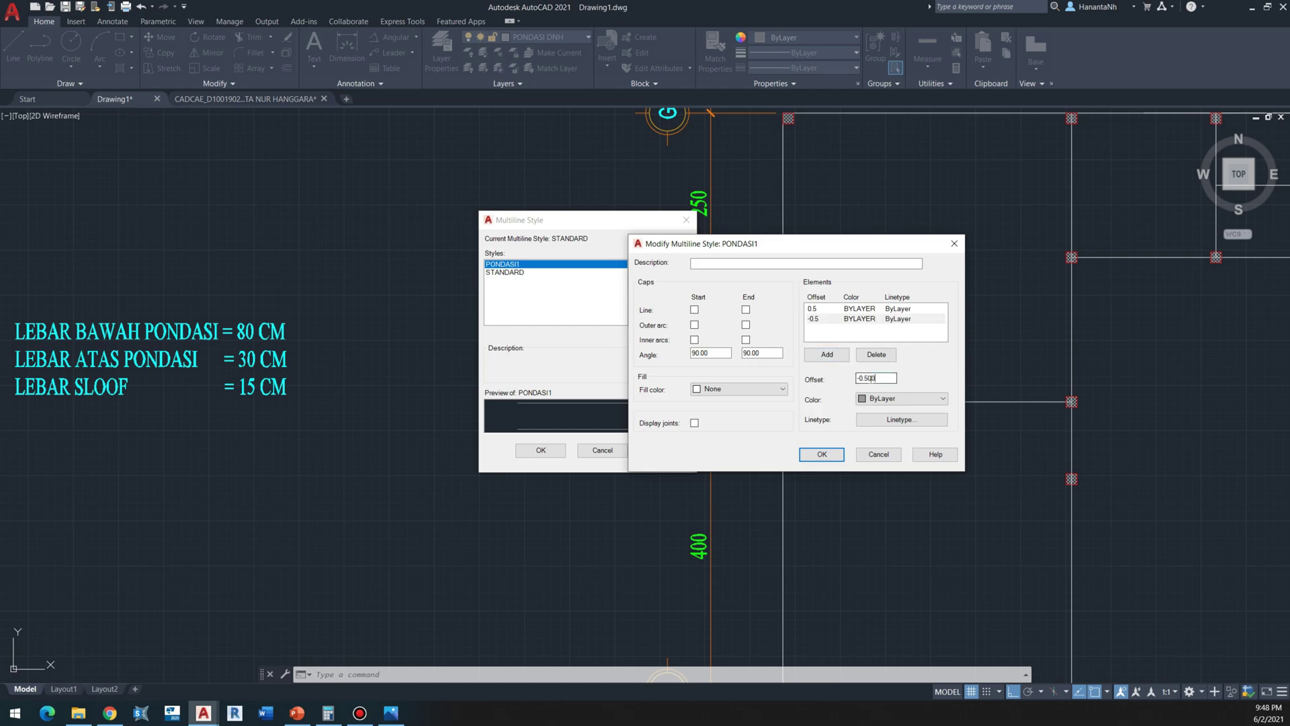
double_click(862, 378)
click(810, 308)
drag(862, 379, 840, 387)
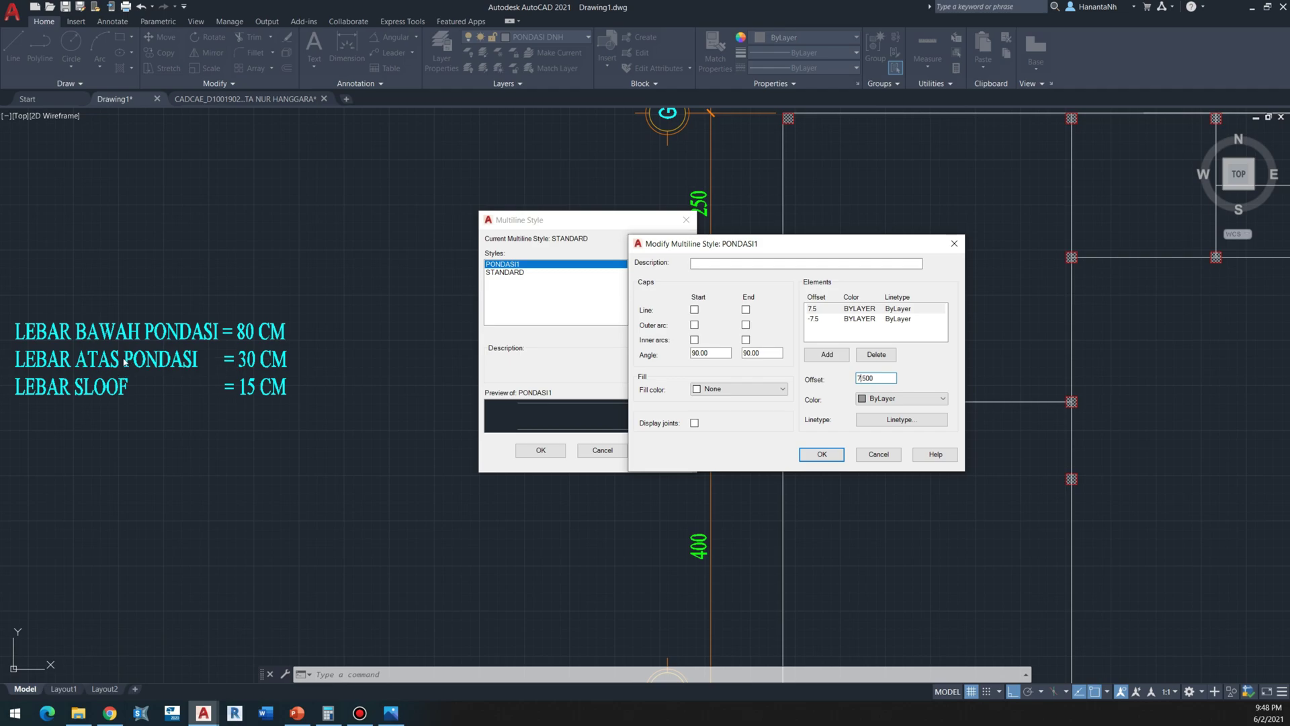
Step: Add two elements to PONDASI1 for the top foundation width, with offsets of 15 and -15
click(828, 356)
double_click(877, 380)
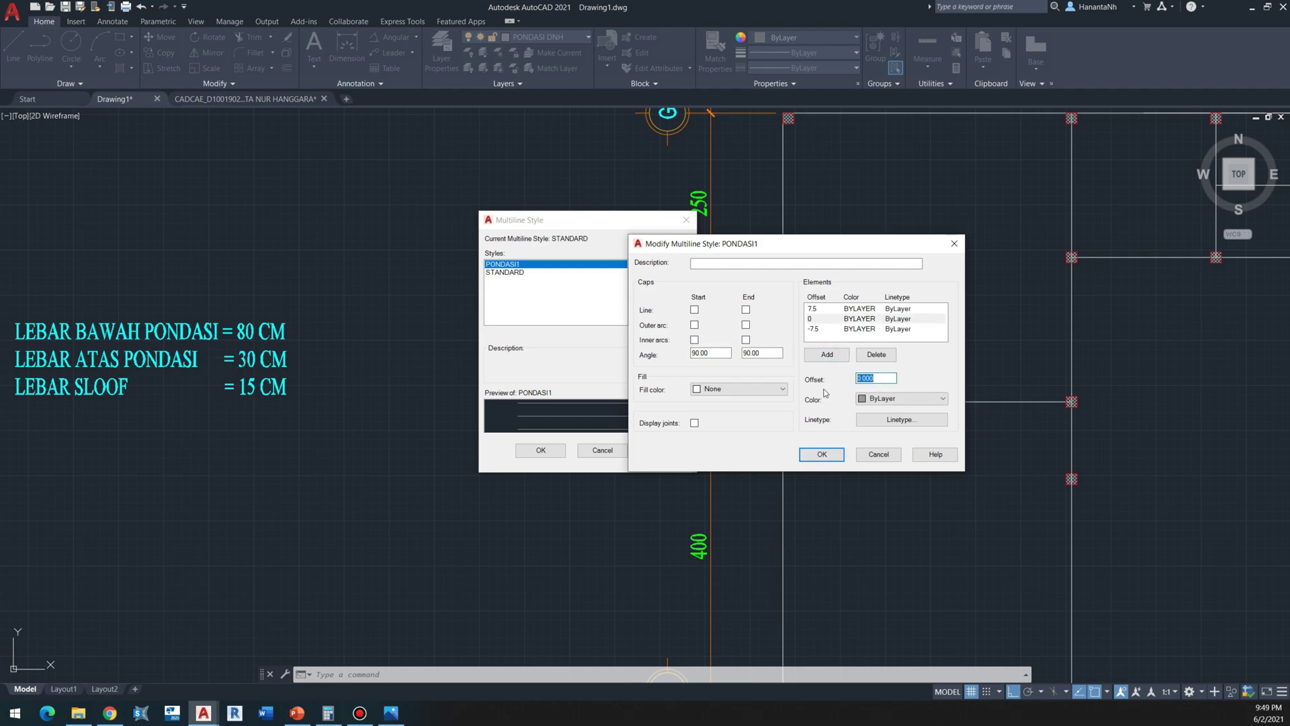
text(15)
click(819, 359)
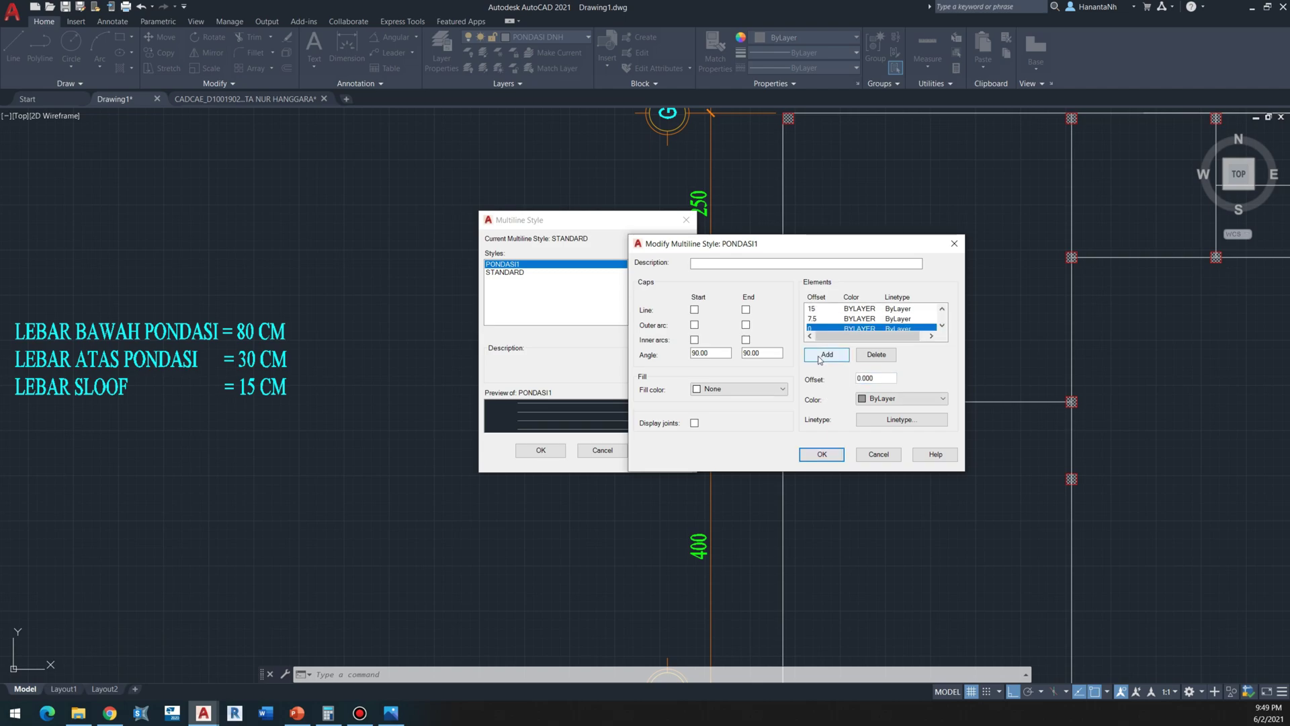
double_click(875, 379)
text(-15)
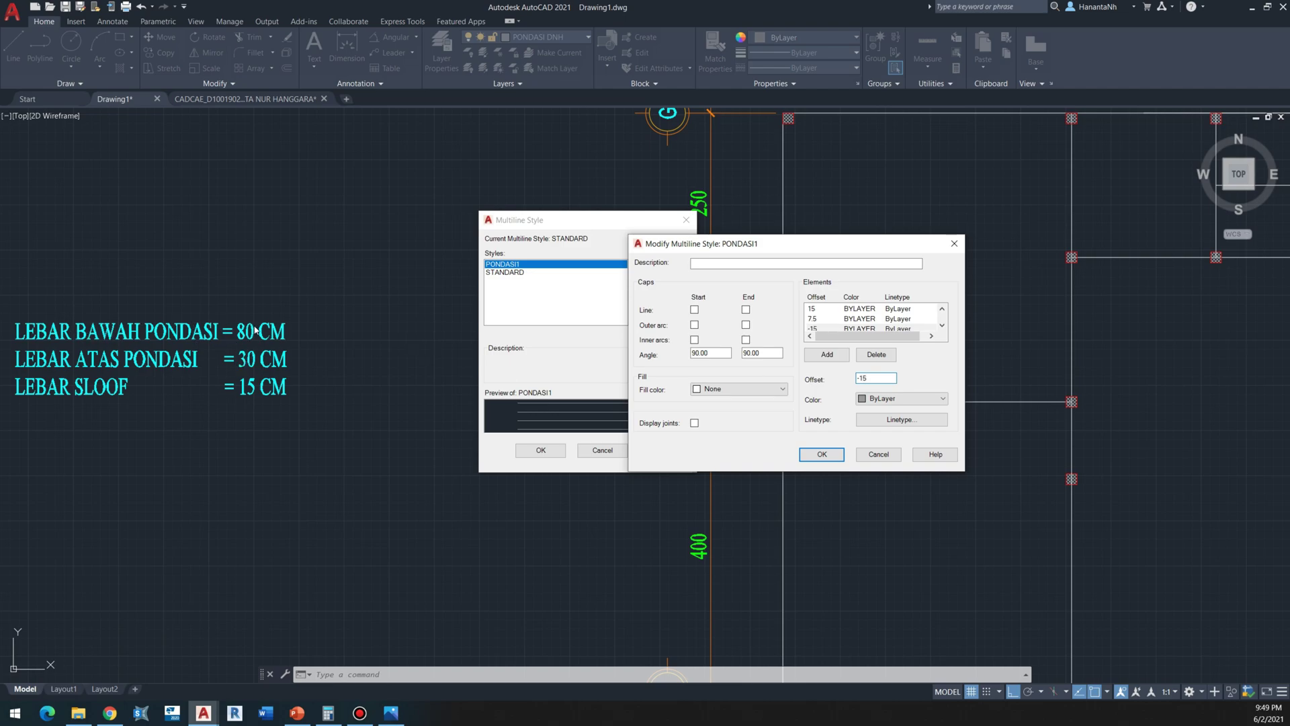
Step: Add two more elements to PONDASI1 for the bottom foundation width, with offsets of 40 and -40
click(822, 356)
key(Tab)
key(Tab)
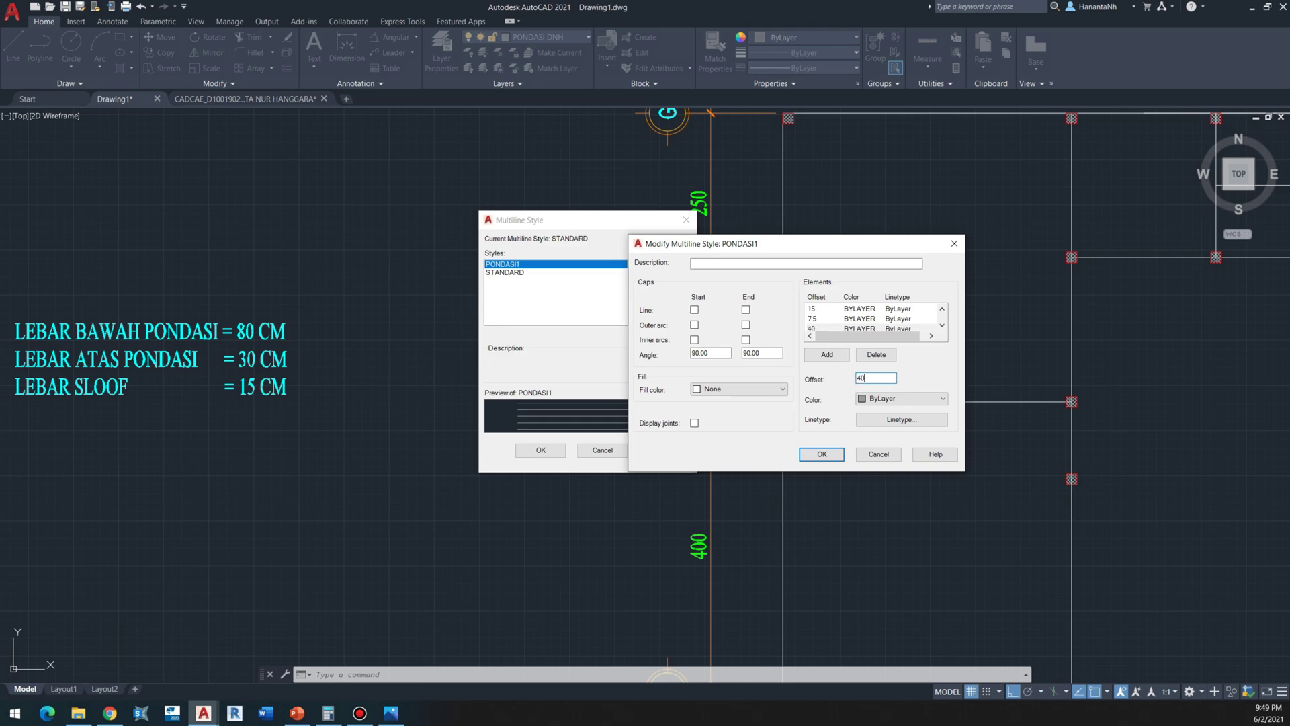
click(828, 356)
key(Tab)
key(Tab)
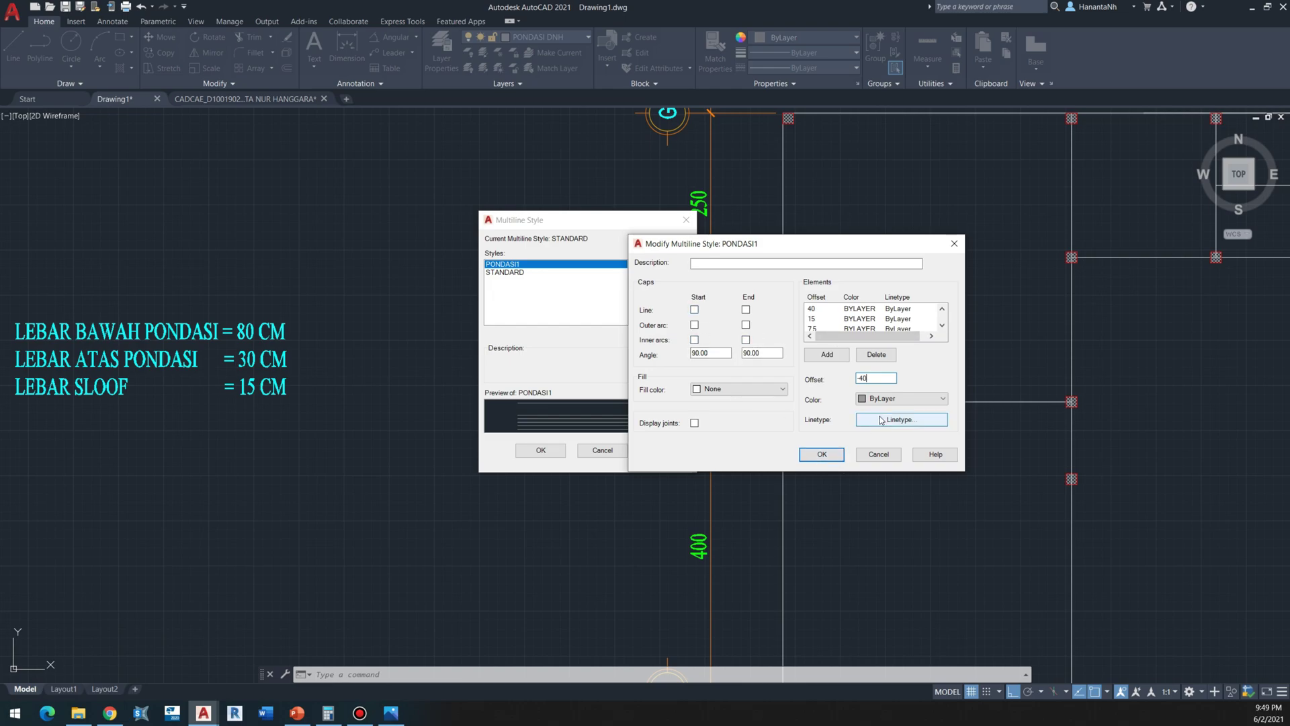
Step: Accept the modified PONDASI1 elements and make PONDASI1 the current multiline style
click(824, 455)
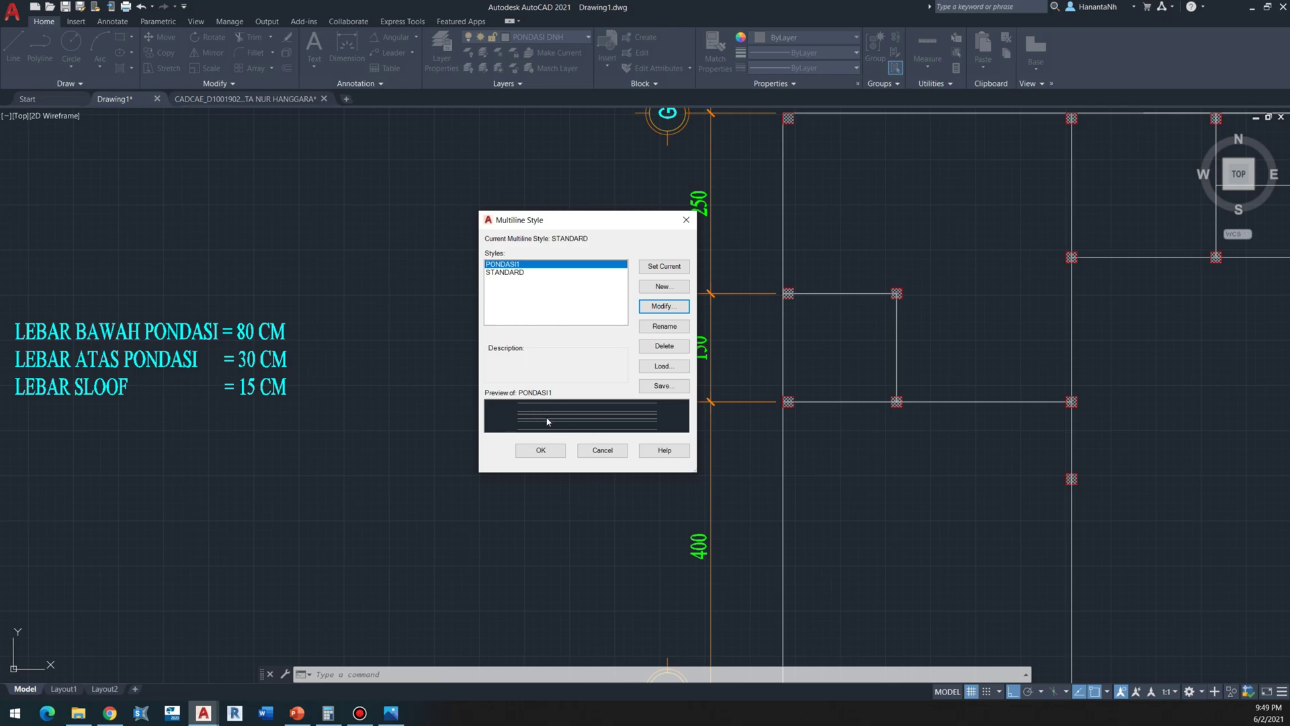
click(651, 268)
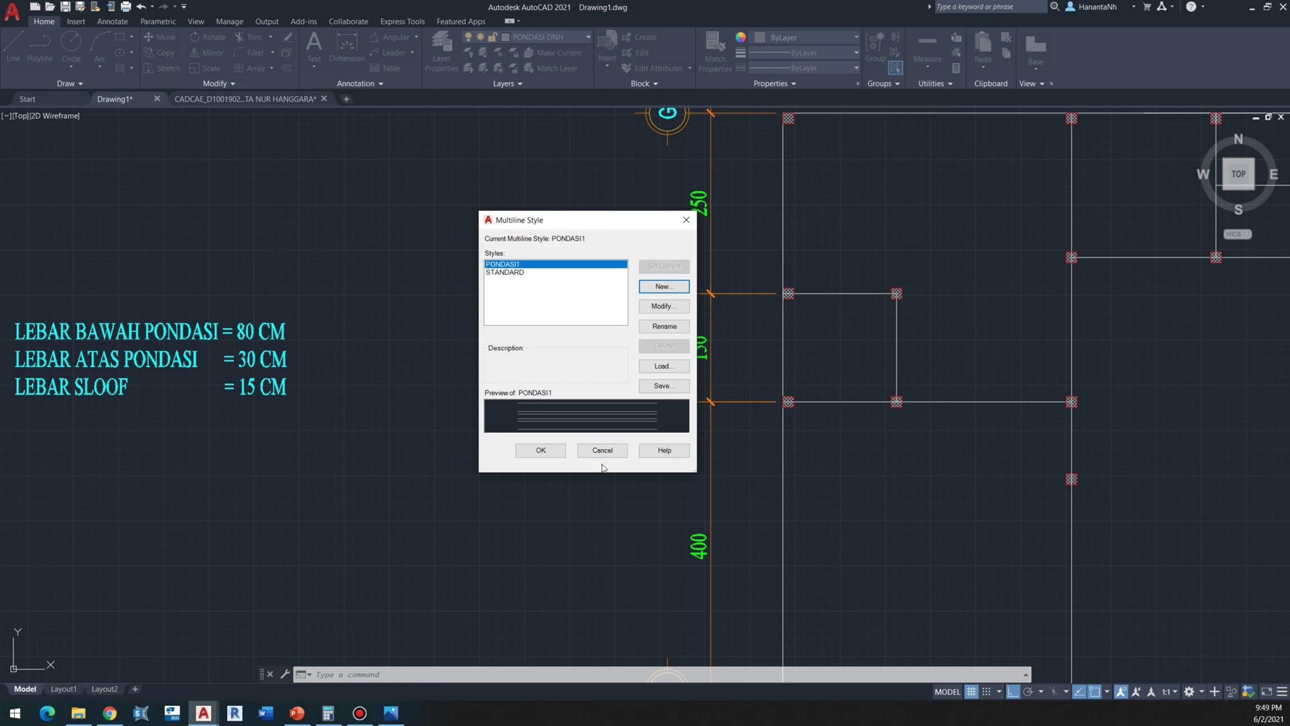
click(541, 451)
Step: Examine the stone foundation profile with the 80 cm base in the section drawing near TERAS
scroll(357, 276, down, 2)
scroll(370, 271, up, 4)
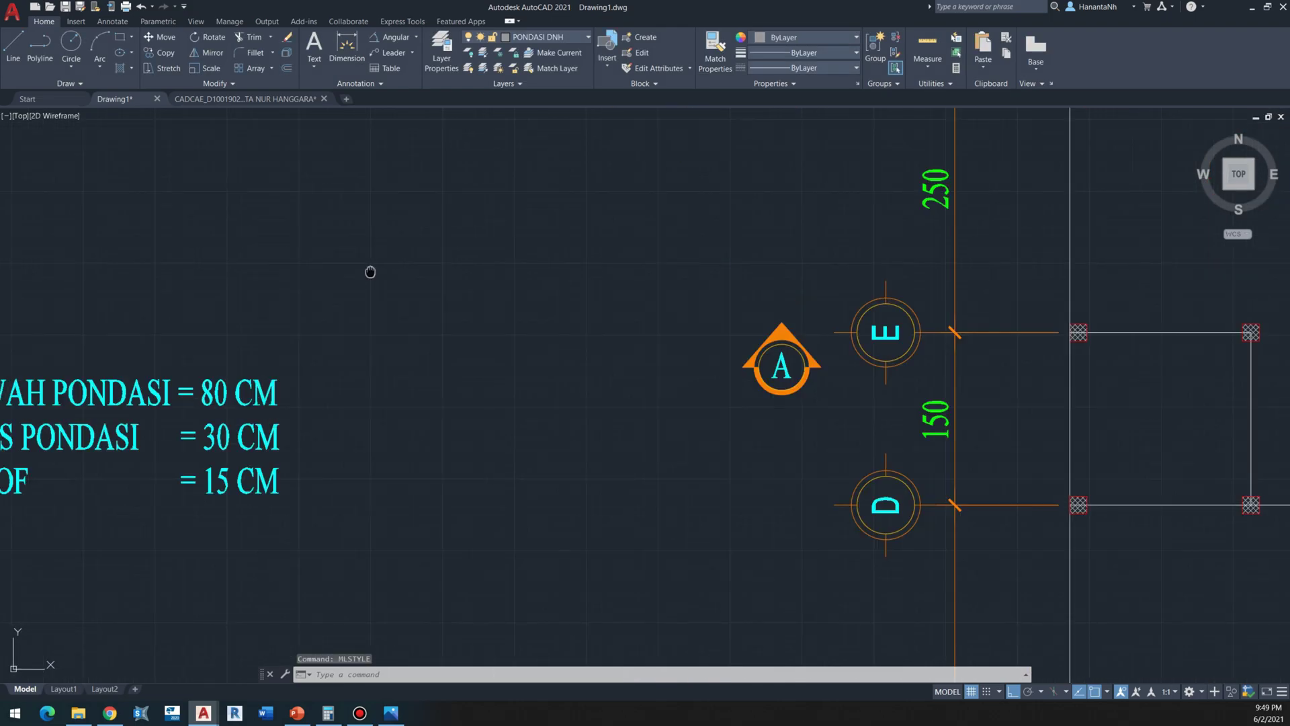
middle_drag(370, 271, 551, 350)
scroll(546, 349, down, 2)
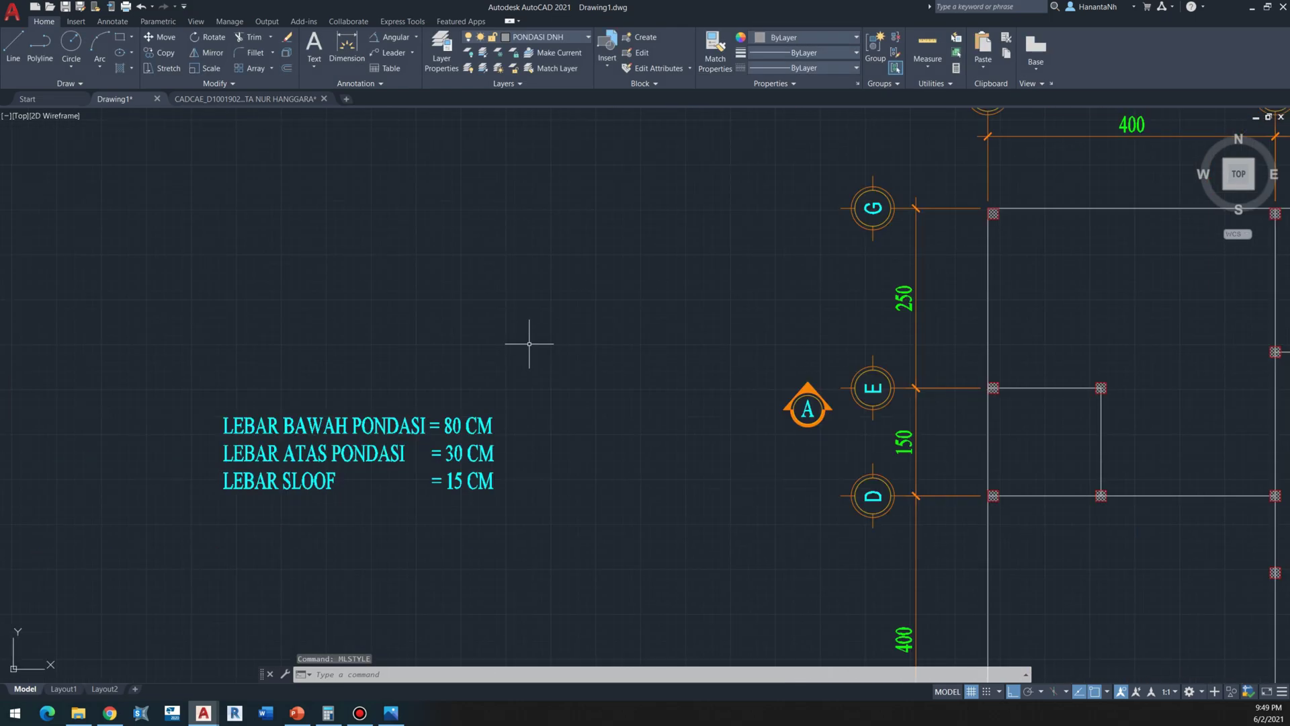
scroll(578, 308, down, 6)
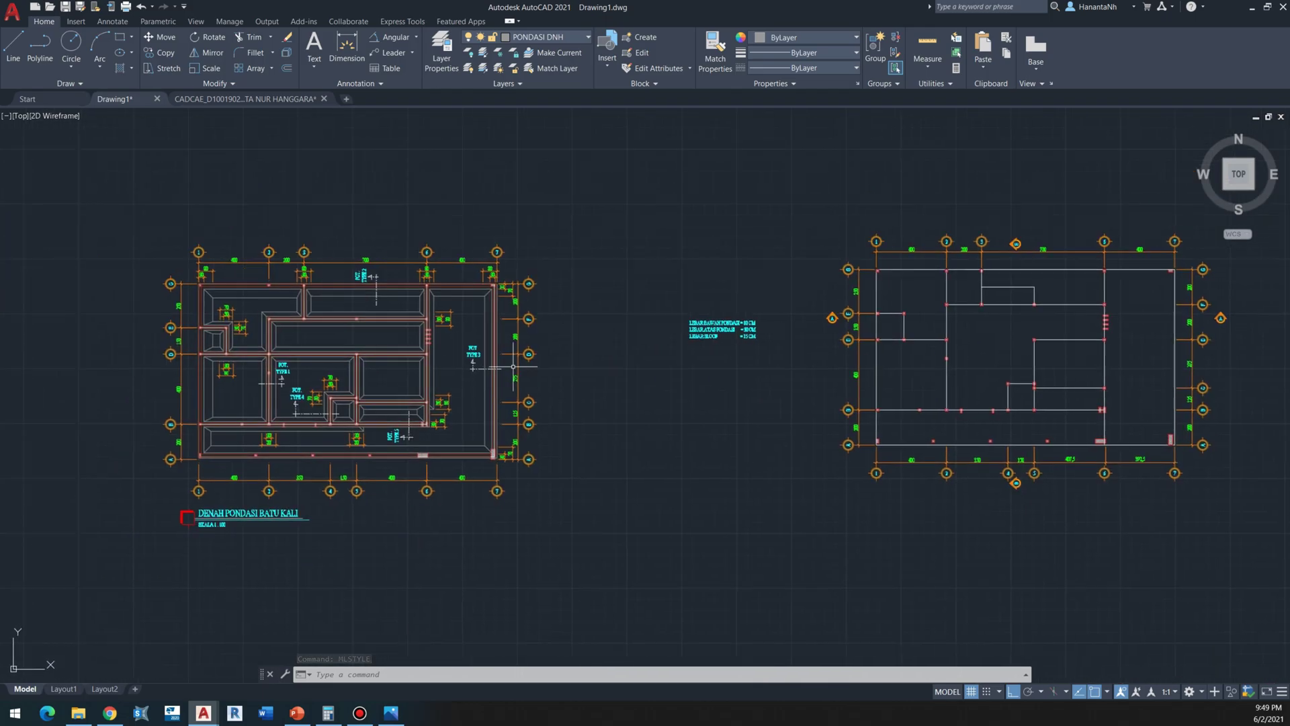
scroll(600, 332, down, 4)
middle_drag(213, 381, 523, 368)
scroll(327, 363, up, 8)
scroll(360, 289, up, 4)
middle_drag(420, 215, 420, 377)
scroll(420, 378, up, 2)
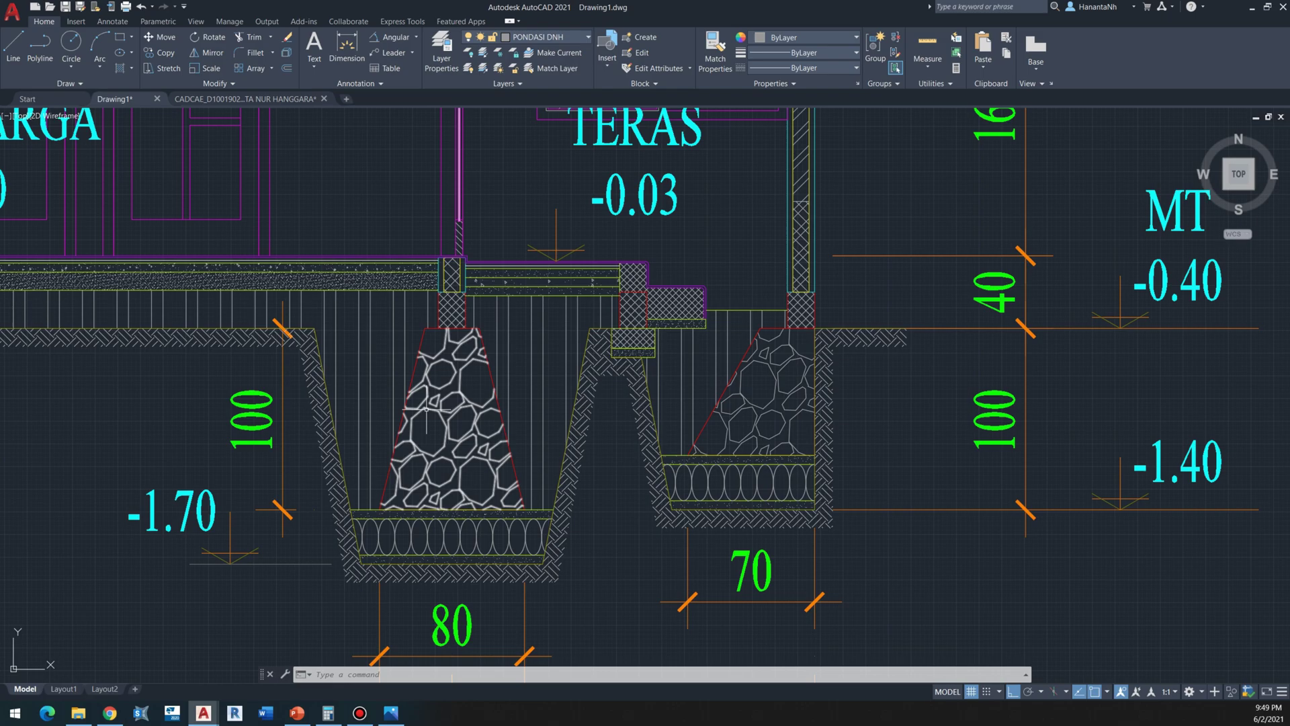
Step: Start a multiline in the PONDASI1 style with scale 1 and Zero justification
text(M)
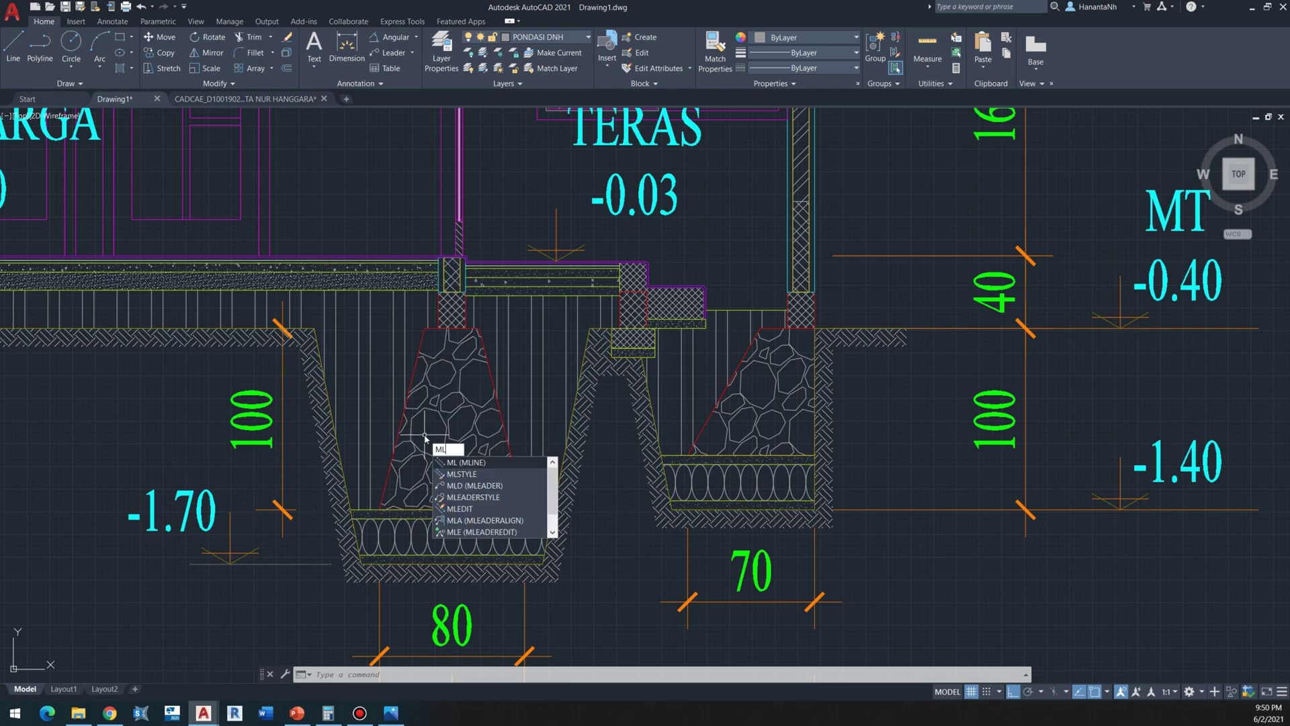
text(L)
key(Return)
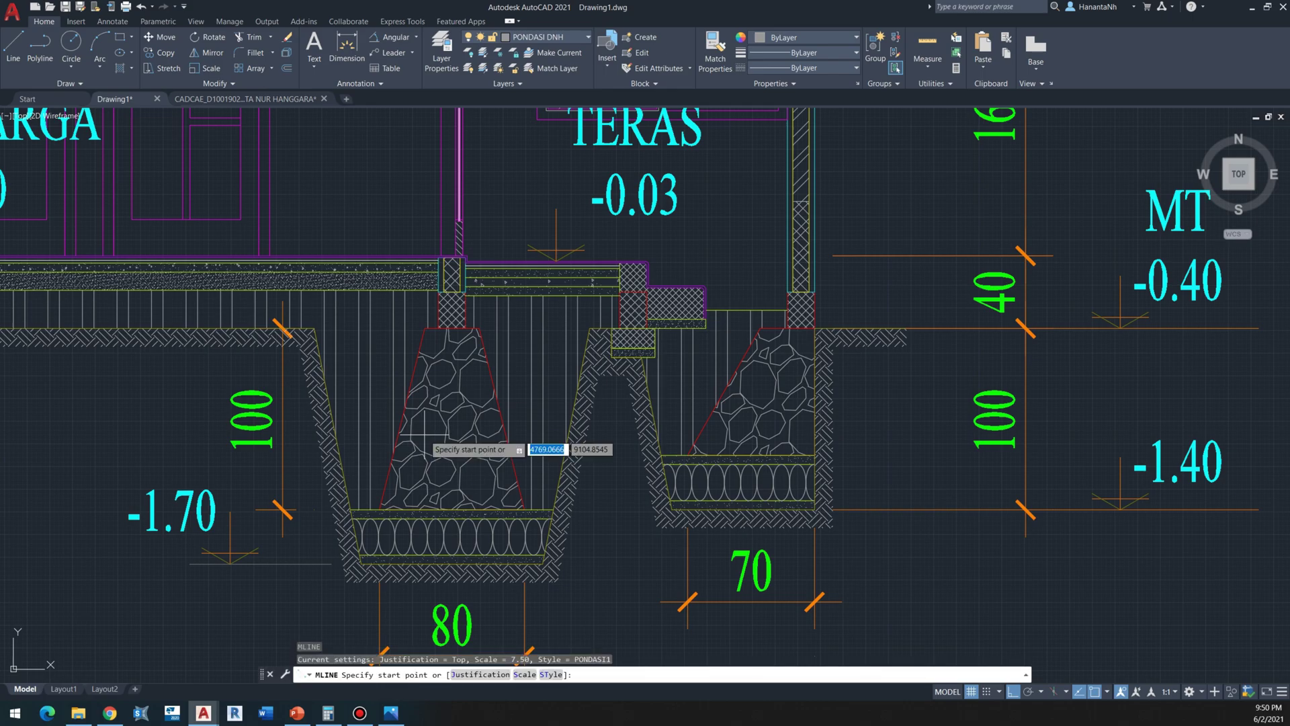
text(S)
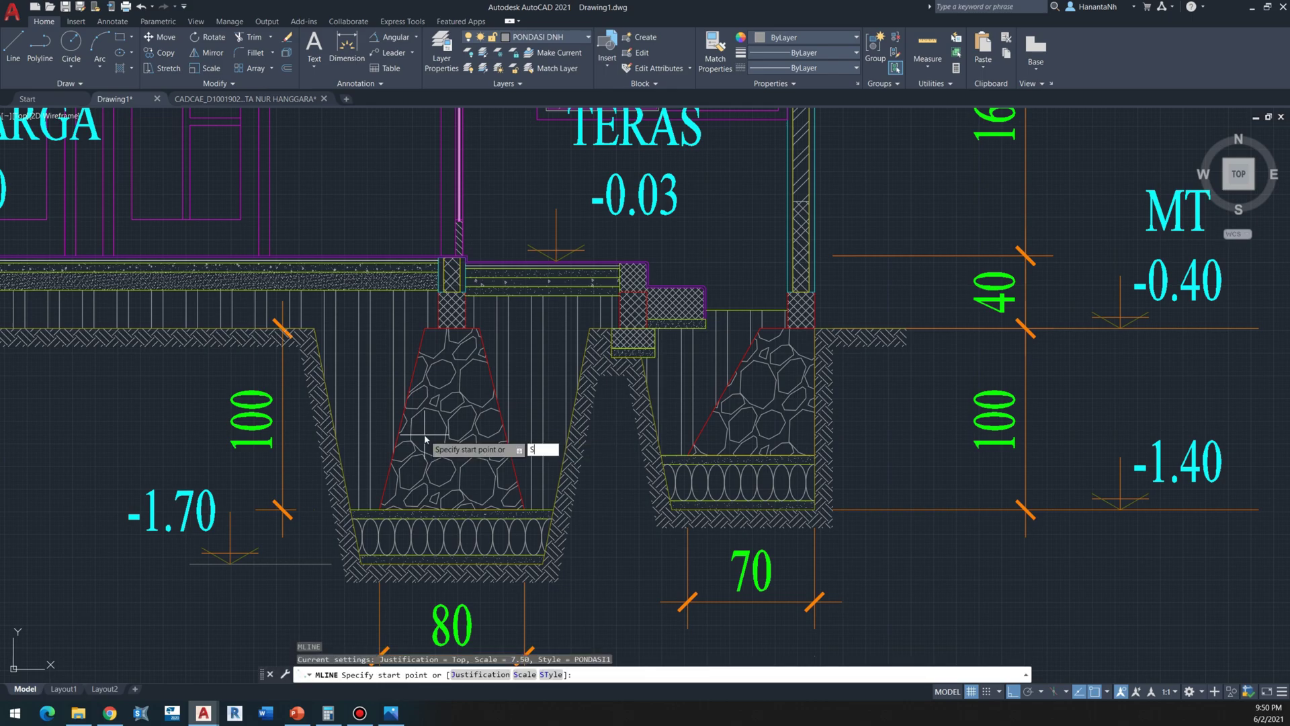
key(Return)
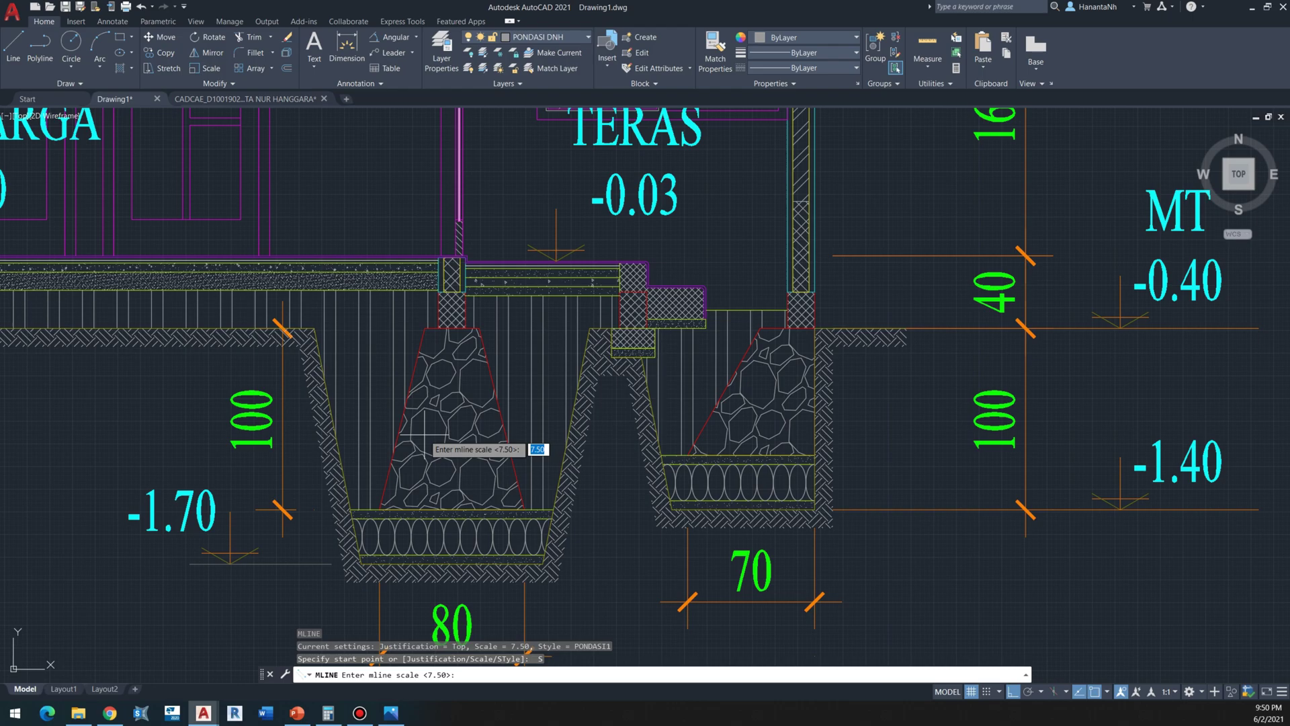
text(1)
key(Return)
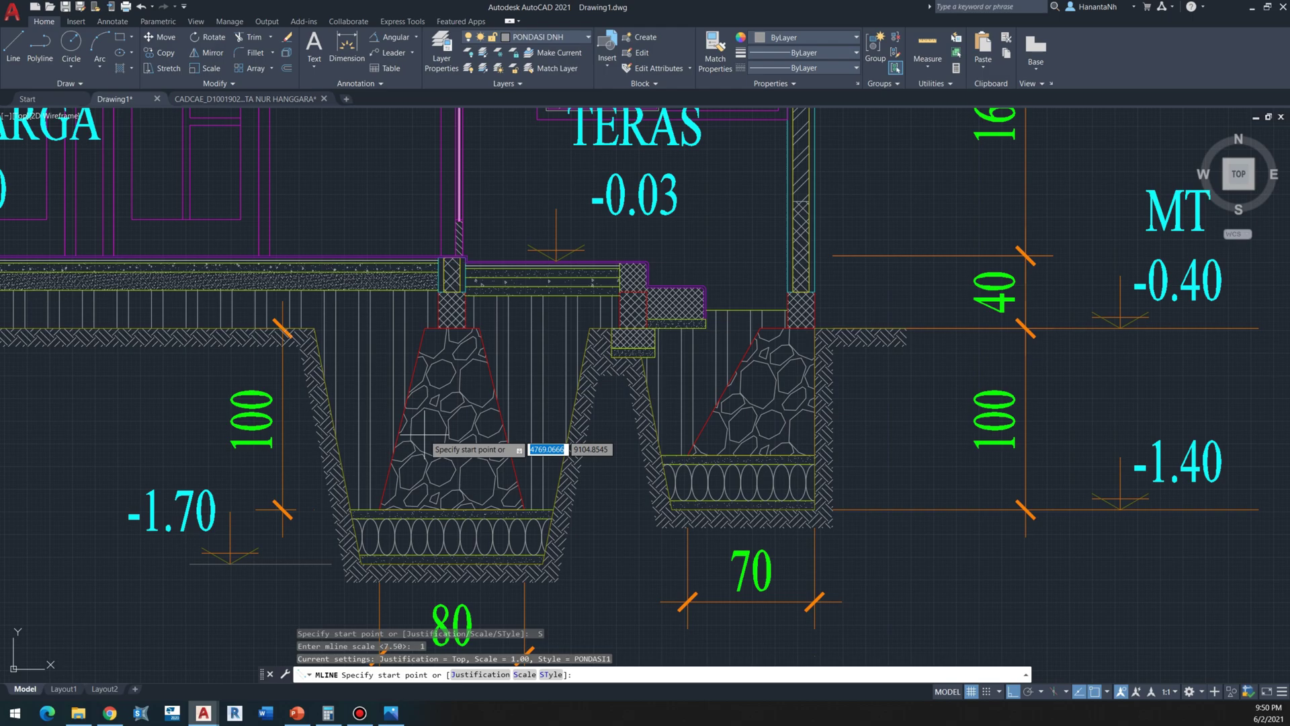
text(j)
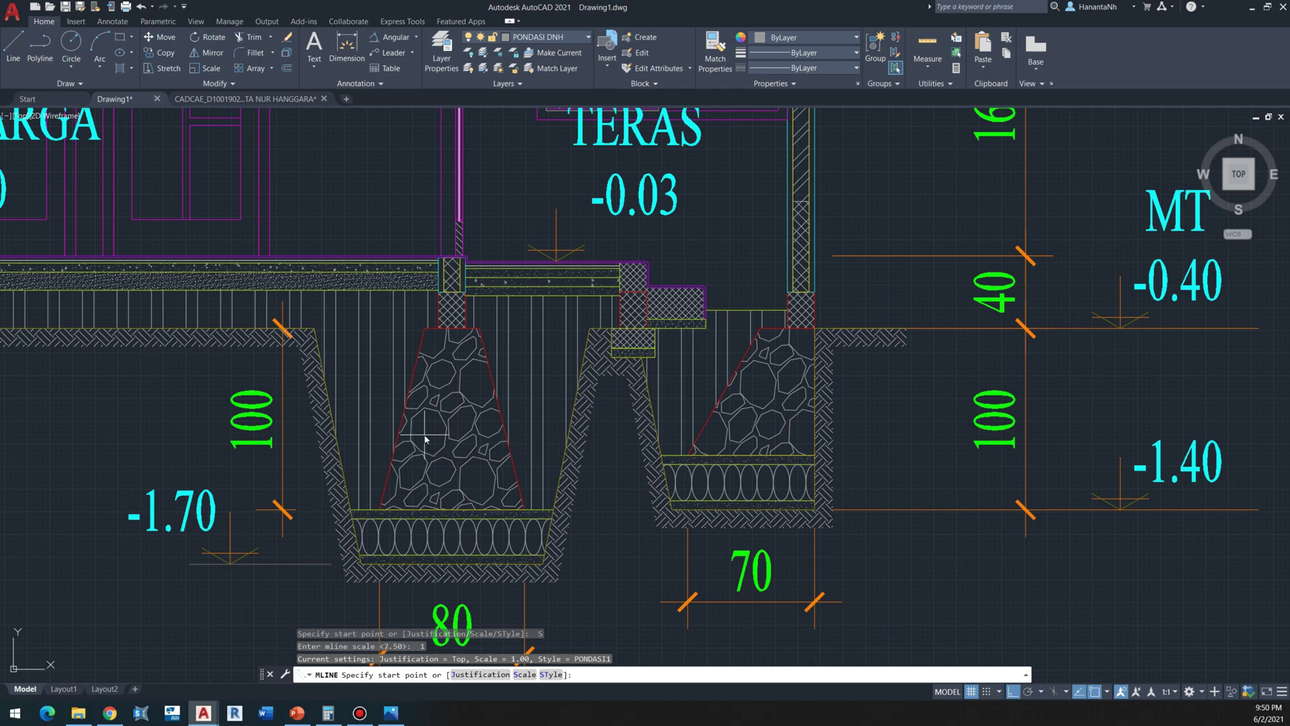
key(Return)
text(z)
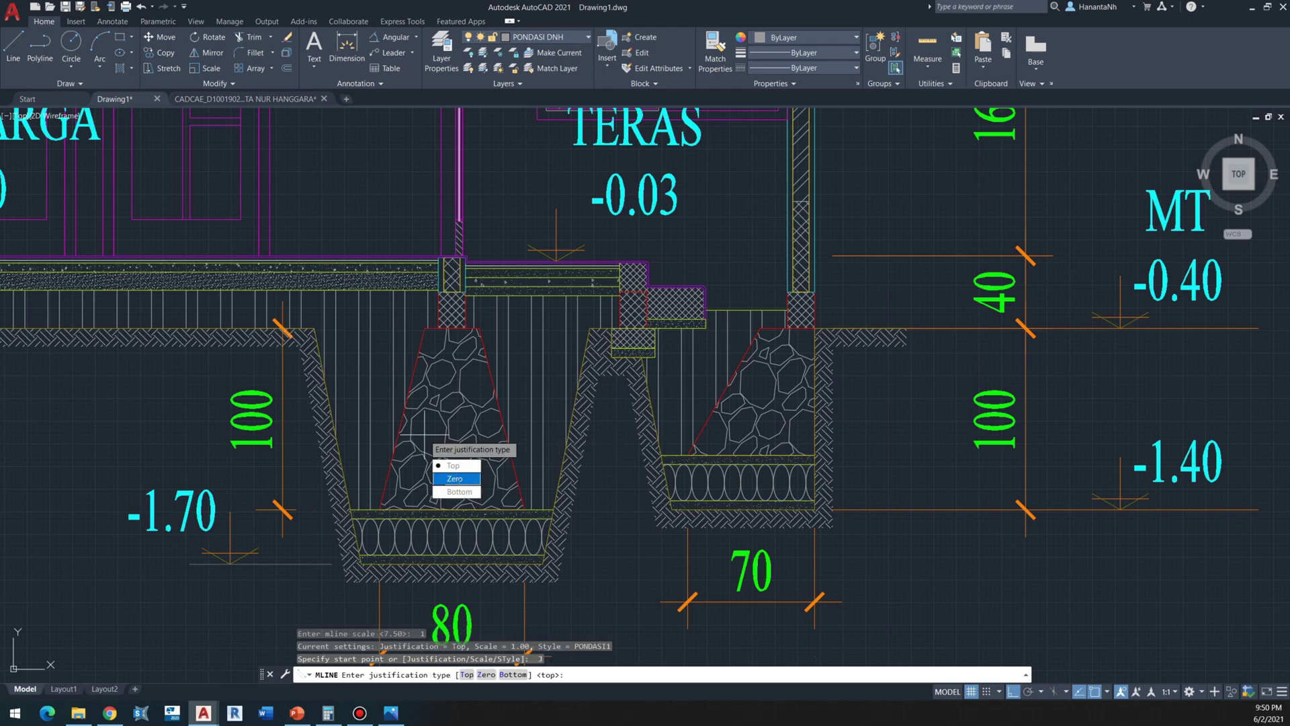
key(Return)
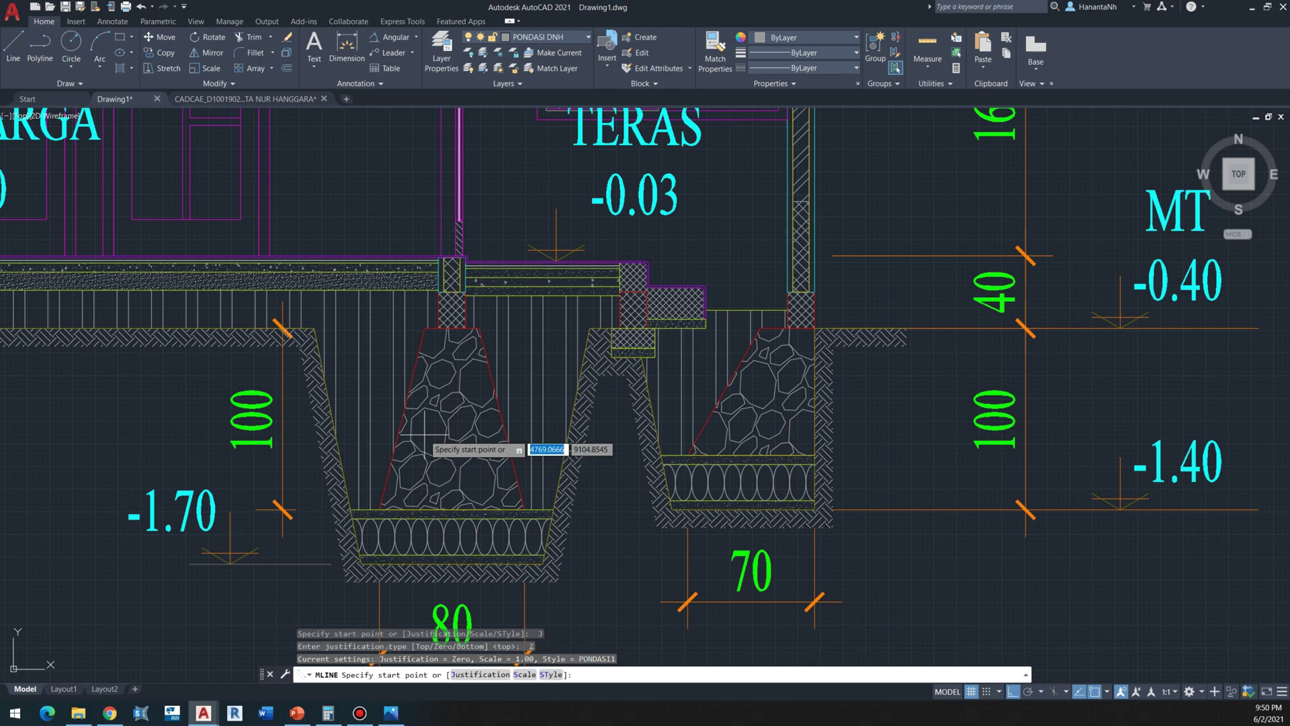
click(452, 508)
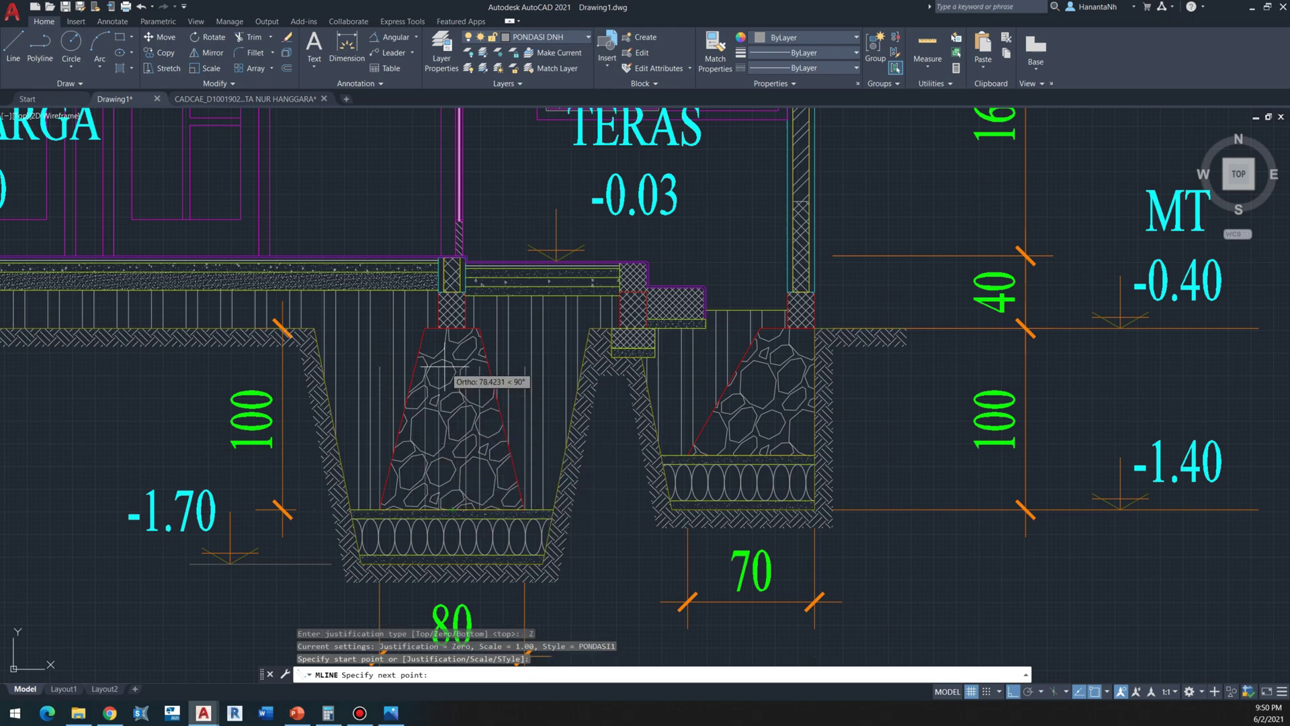
scroll(451, 342, down, 2)
scroll(463, 350, down, 4)
scroll(463, 346, up, 10)
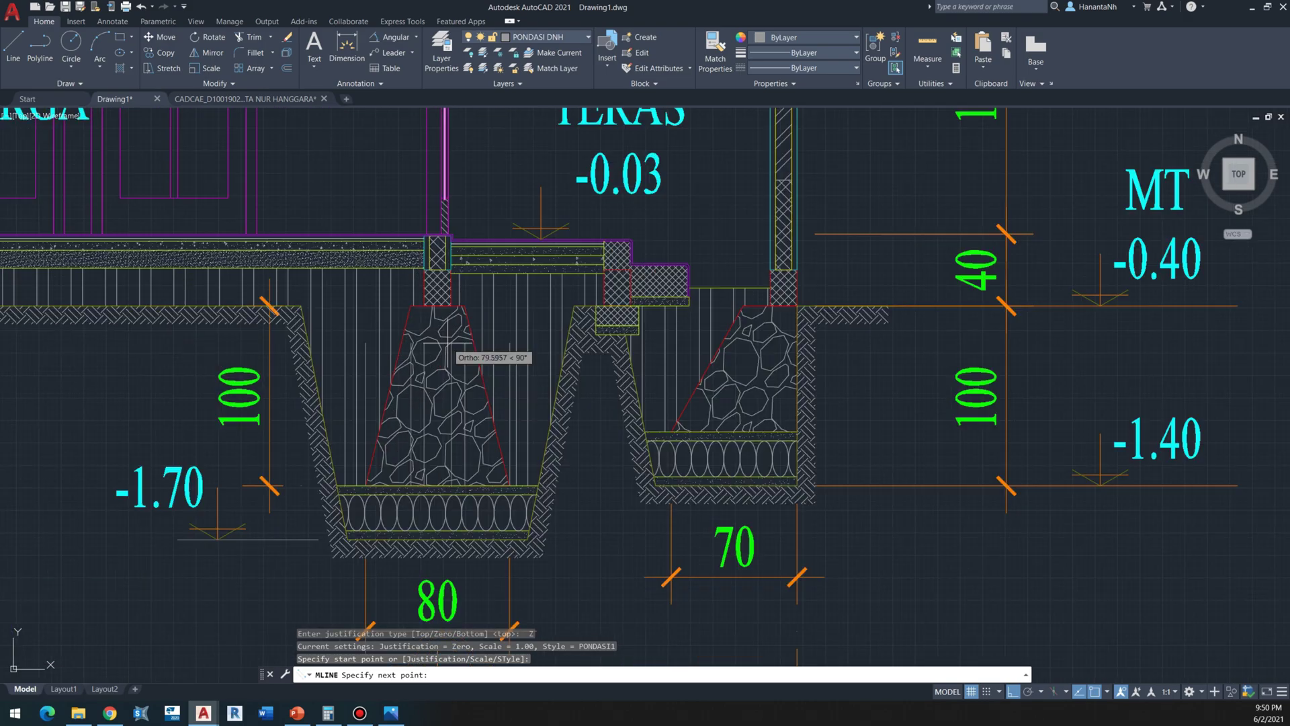
key(Escape)
Step: Copy the 80 cm base foundation outline and the hatched sloof above it into the empty space beside the section drawing
click(472, 309)
click(443, 346)
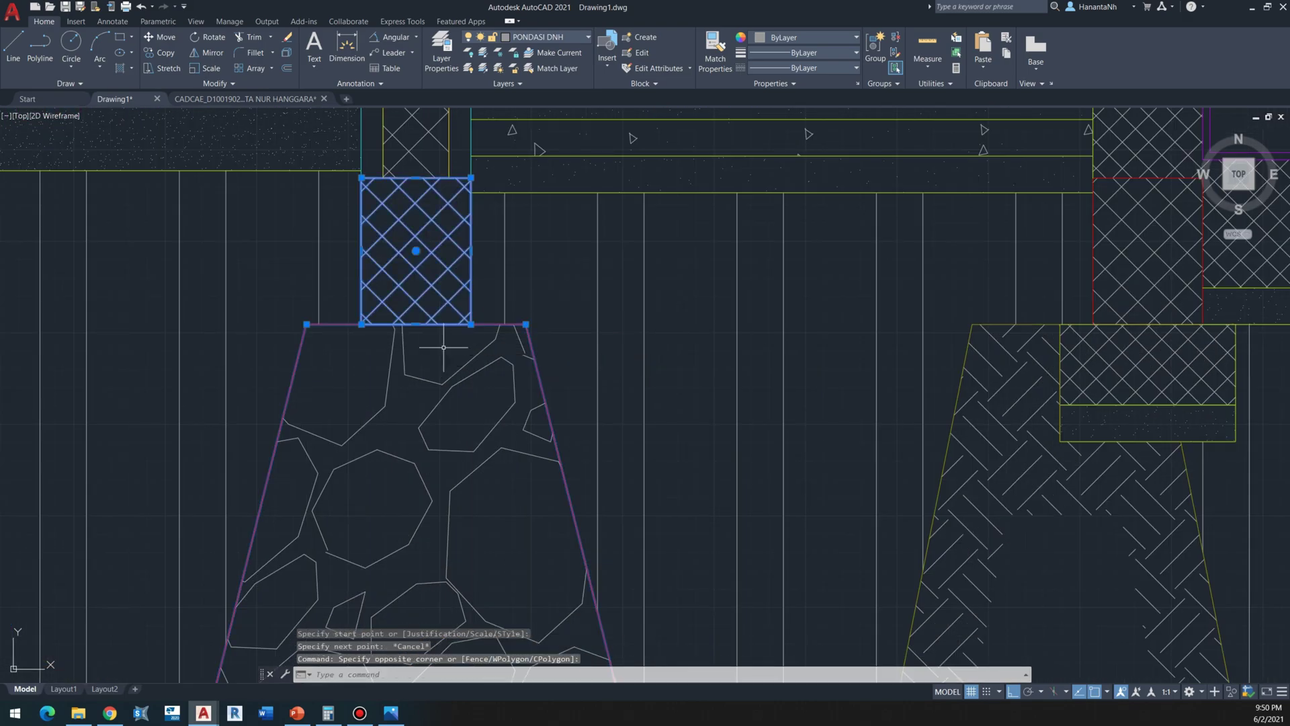
scroll(432, 348, down, 8)
text(CO)
key(space)
click(429, 400)
middle_drag(740, 378, 15, 389)
scroll(20, 389, down, 2)
click(363, 399)
key(space)
Step: Draw a vertical PONDASI1 multiline from the base midpoint of the copied foundation outline to above its sloof
scroll(366, 430, up, 3)
text(ml)
key(space)
click(369, 446)
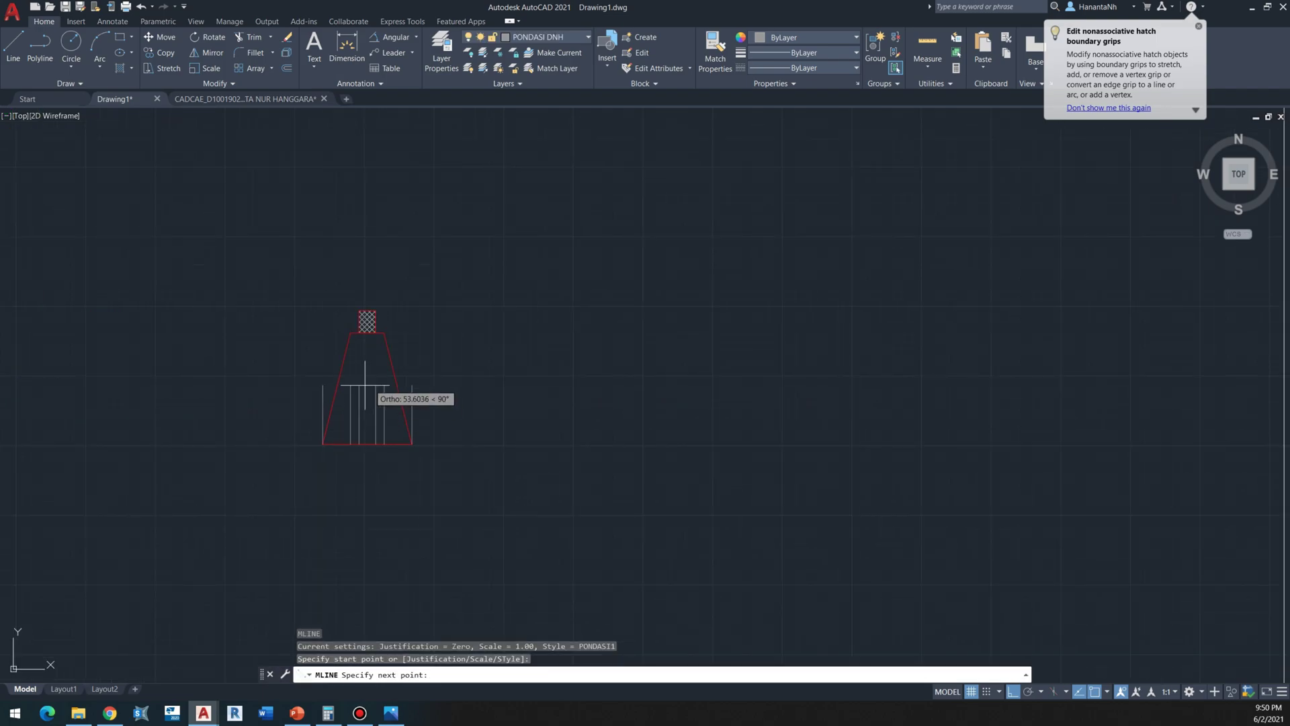
scroll(355, 388, up, 2)
click(423, 169)
key(Escape)
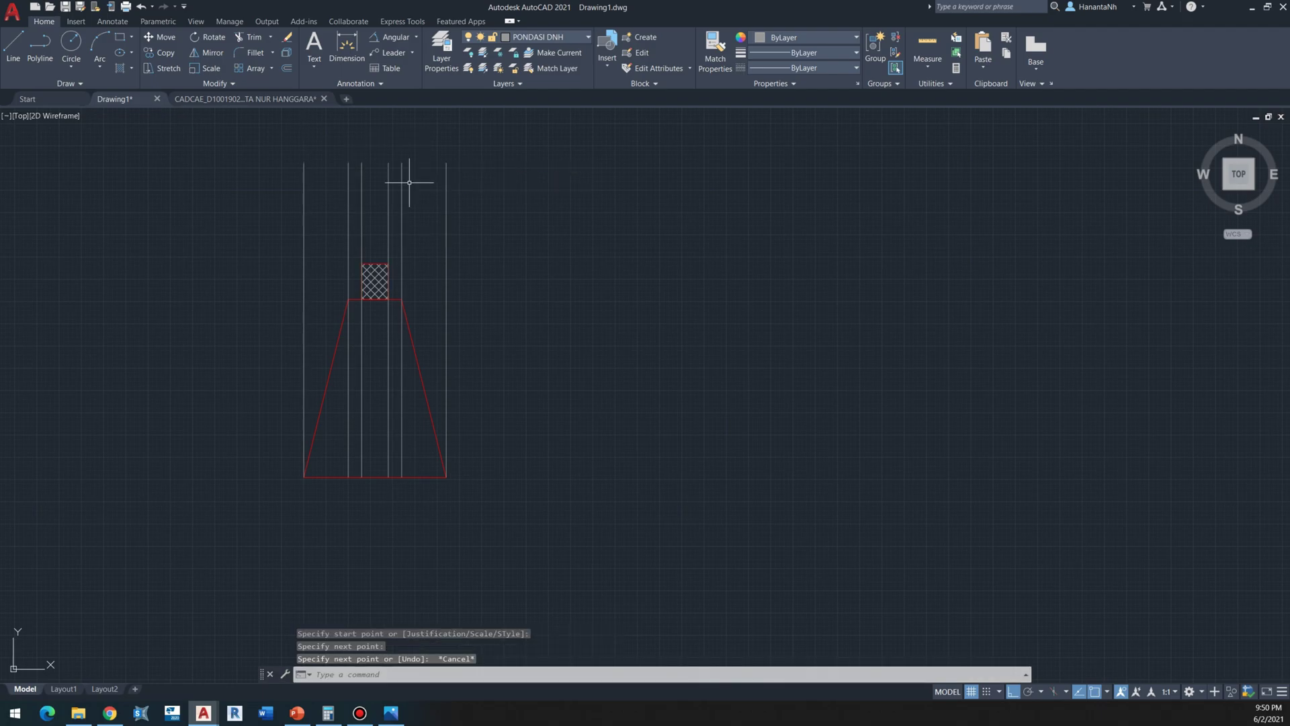
Step: Compare the multiline's lines with the sloof width, top width and base width of the copied foundation profile
click(321, 360)
key(Escape)
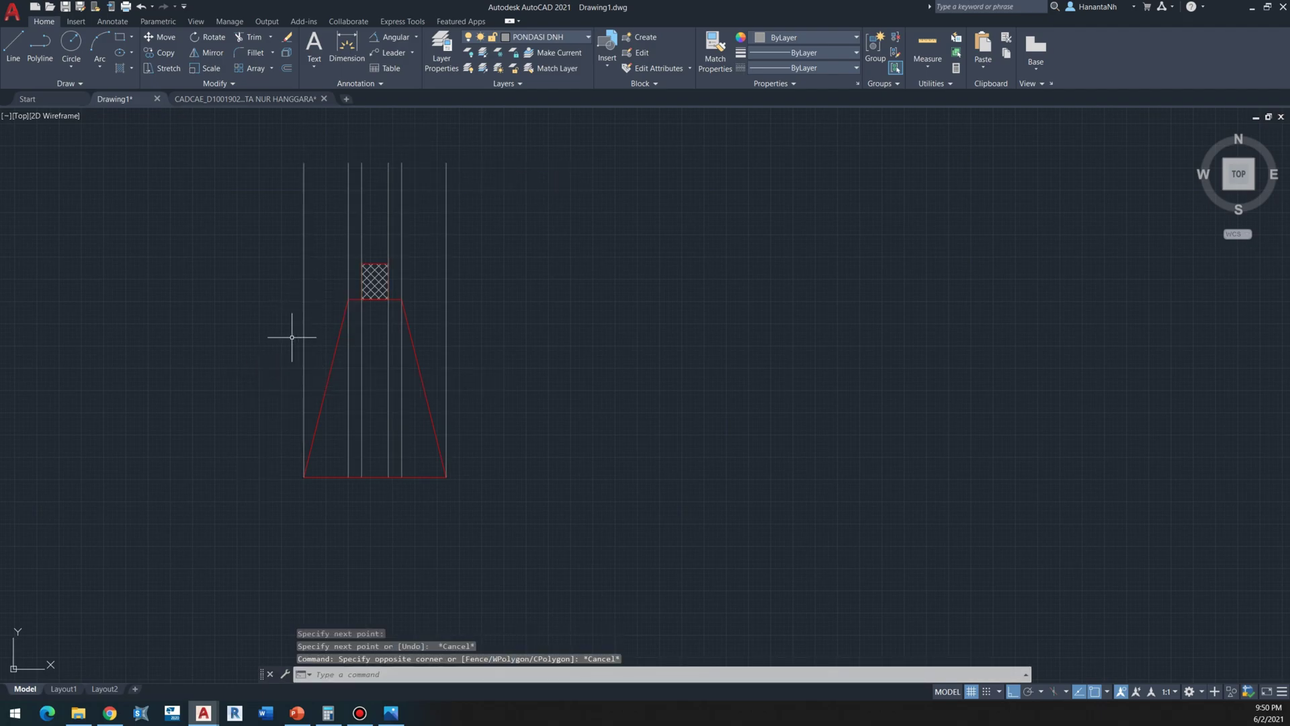
scroll(341, 284, up, 2)
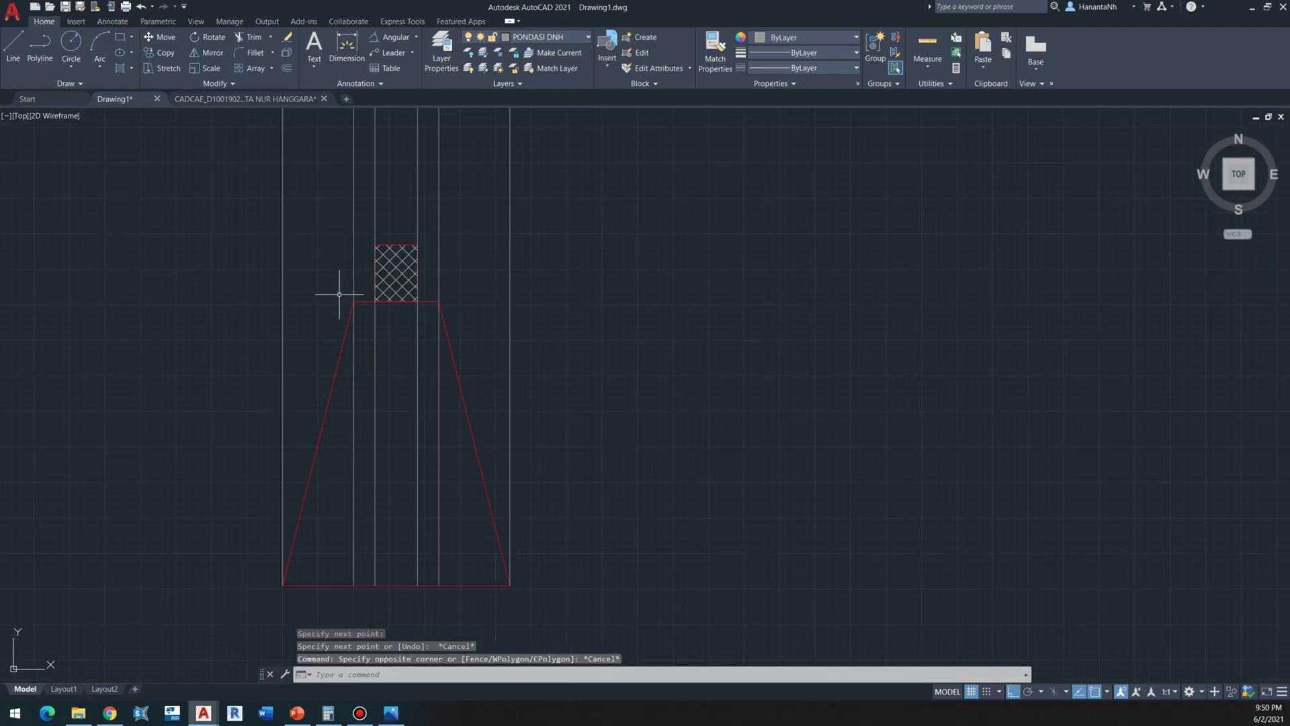
scroll(399, 346, down, 2)
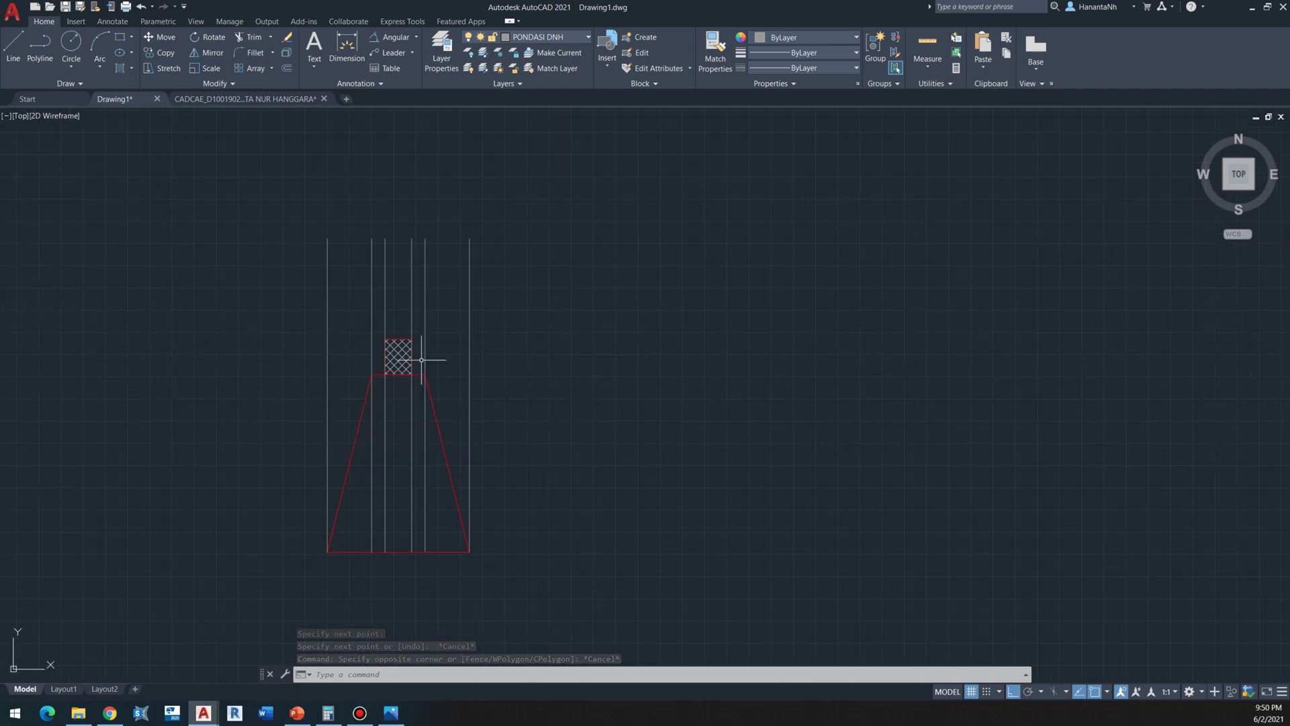
scroll(401, 349, up, 4)
scroll(366, 332, up, 5)
scroll(373, 332, down, 8)
scroll(293, 330, up, 2)
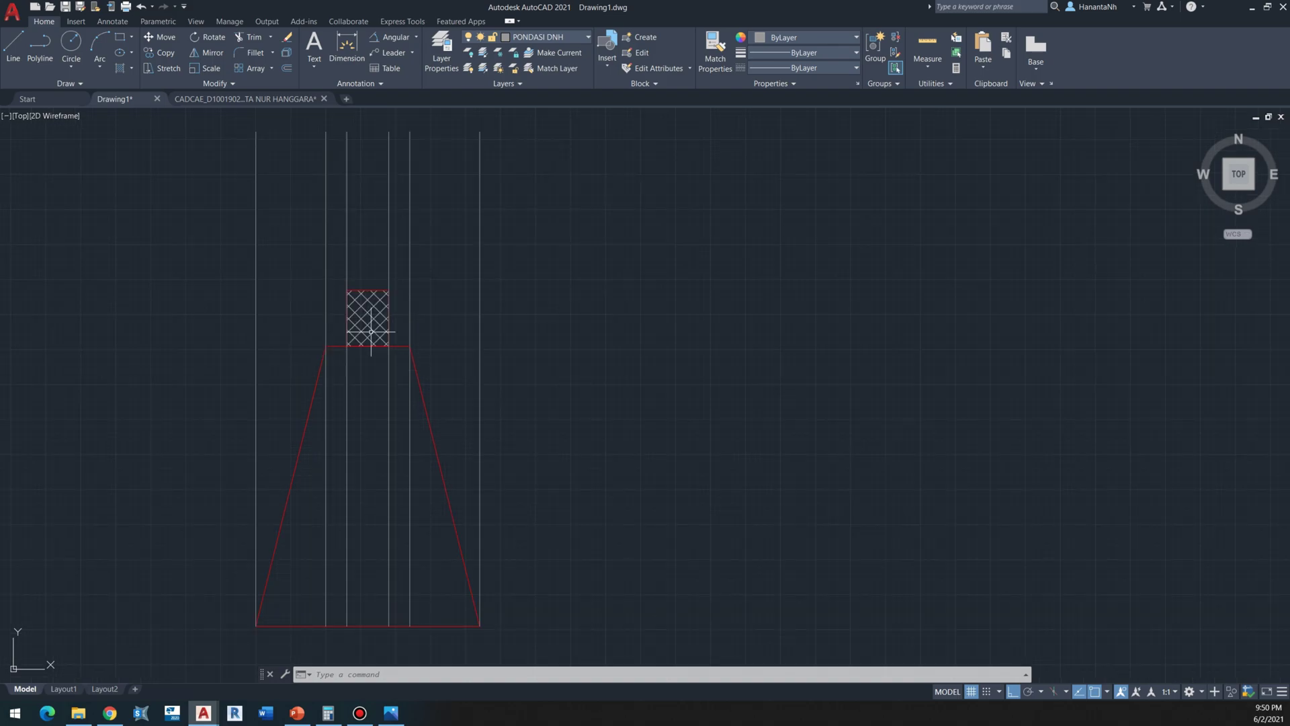
scroll(370, 290, down, 4)
middle_drag(372, 293, 418, 326)
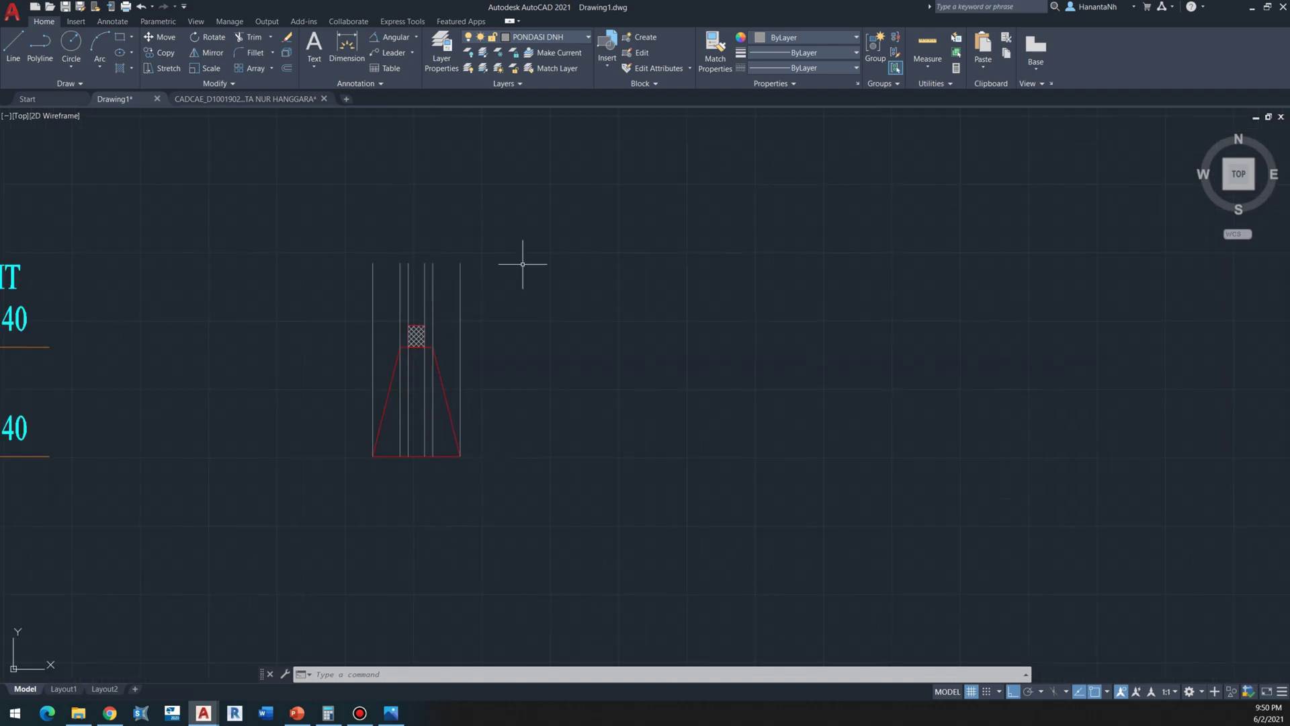
Step: Erase the copied foundation profile together with the test multiline
click(528, 260)
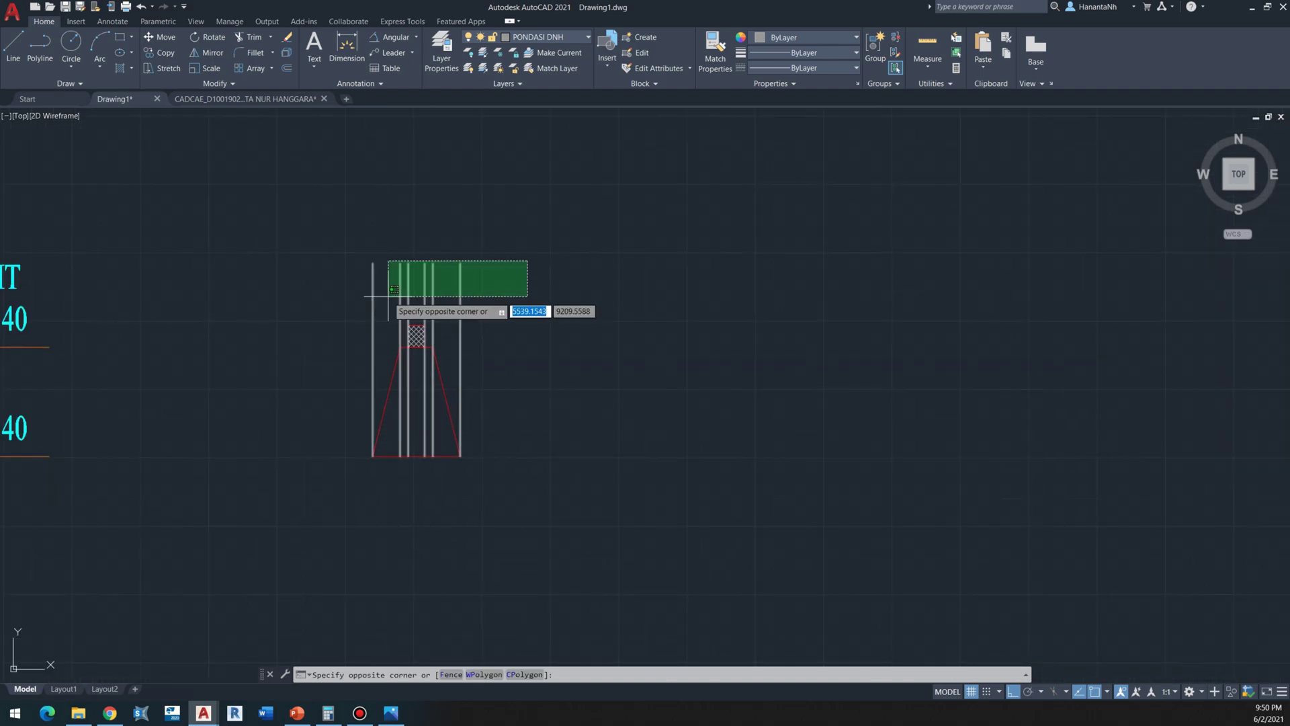
click(346, 296)
click(490, 271)
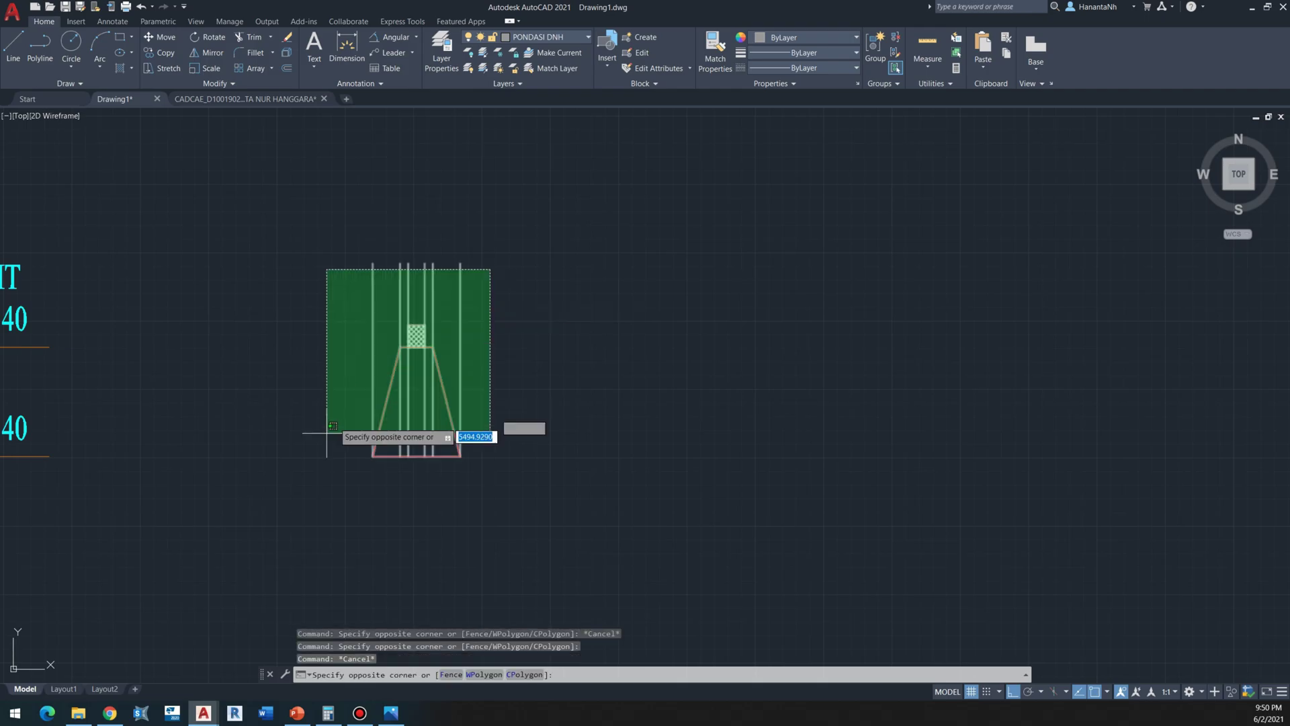
click(288, 511)
text(e)
key(Return)
Step: Copy the complete foundation profile at axis F, including its stone hatch and sloof, horizontally into the empty space beside section B-B
scroll(398, 340, down, 5)
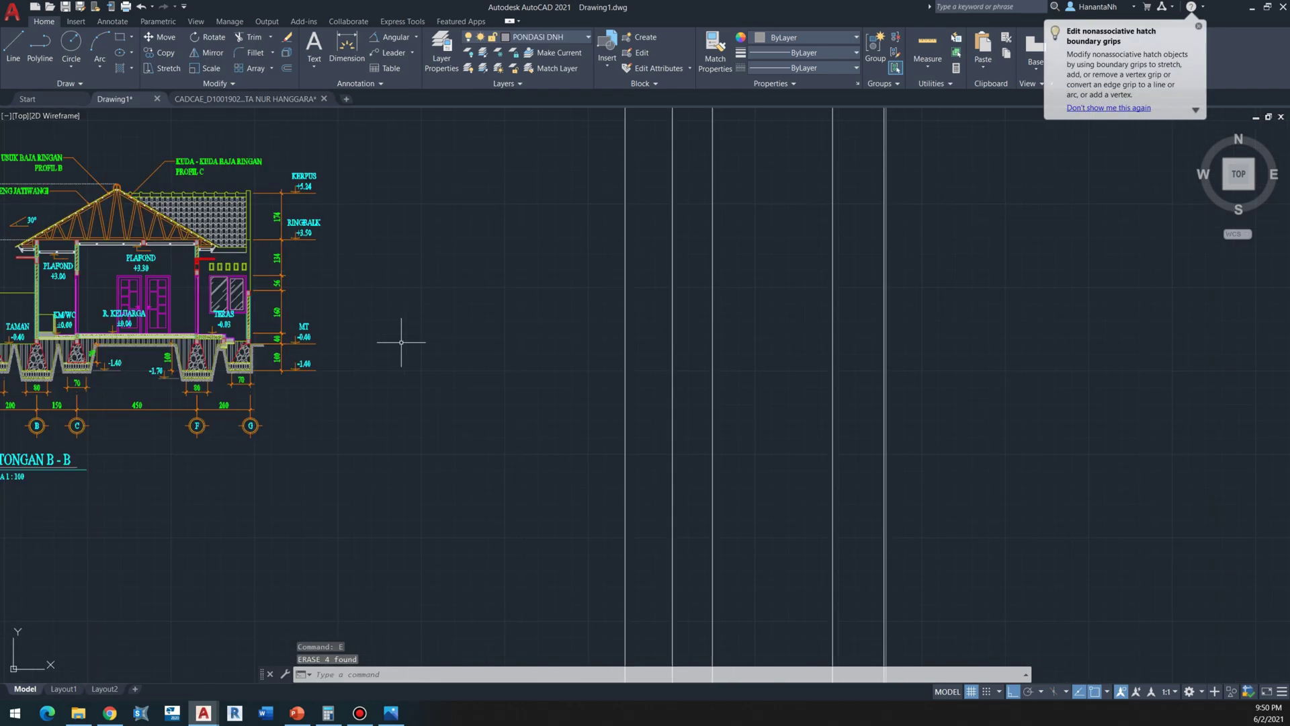
scroll(340, 340, down, 3)
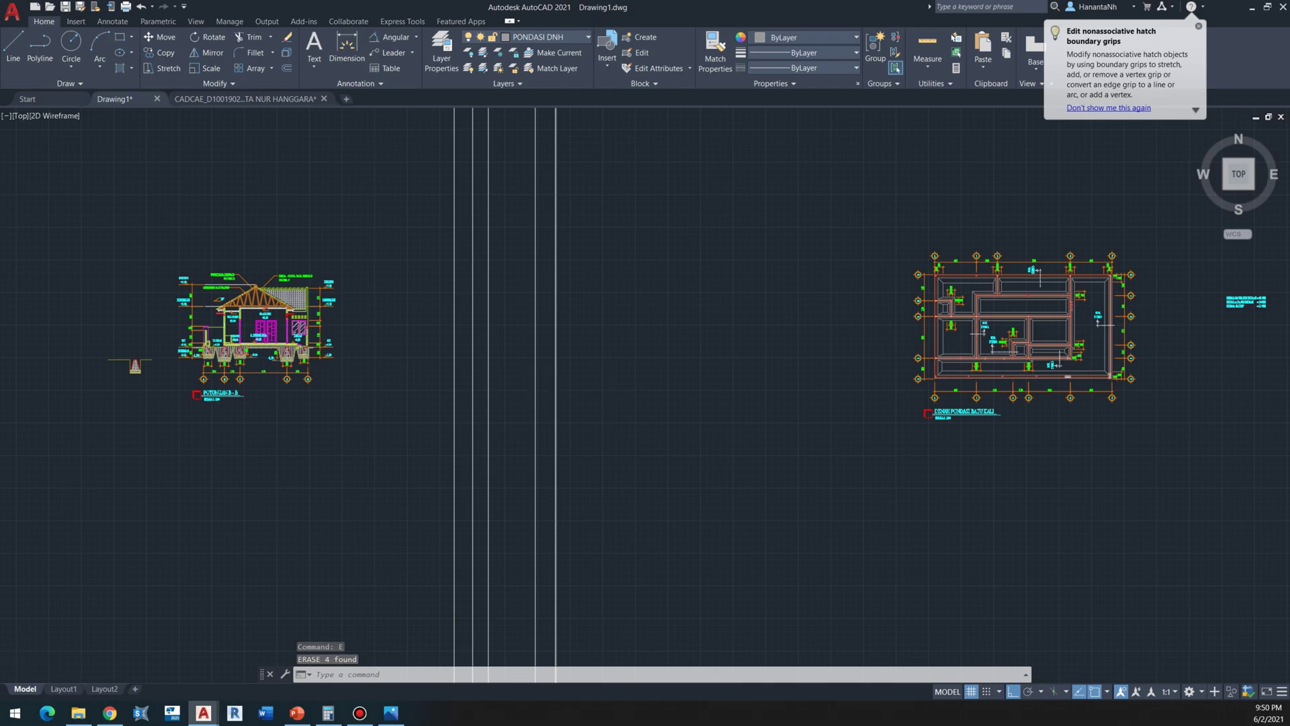
scroll(200, 346, up, 8)
scroll(201, 345, down, 4)
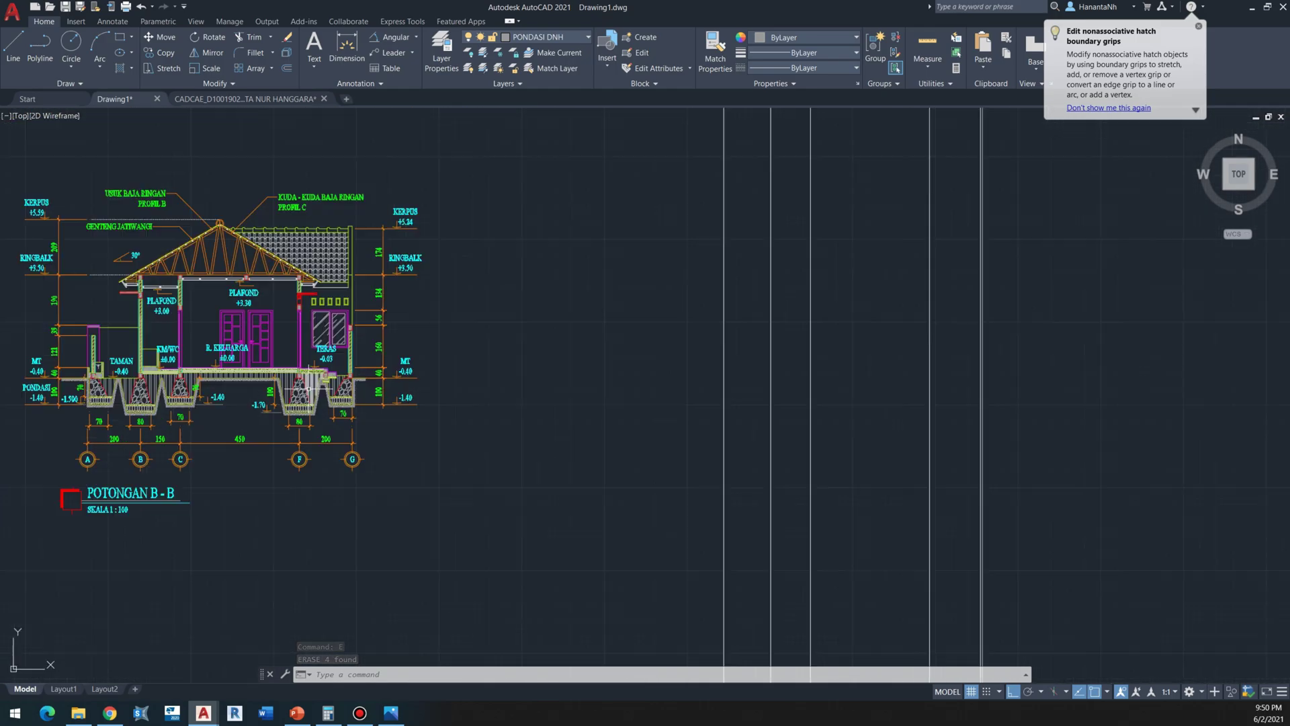
scroll(274, 380, up, 2)
scroll(274, 379, up, 4)
scroll(377, 380, down, 2)
scroll(414, 383, up, 5)
scroll(414, 384, down, 2)
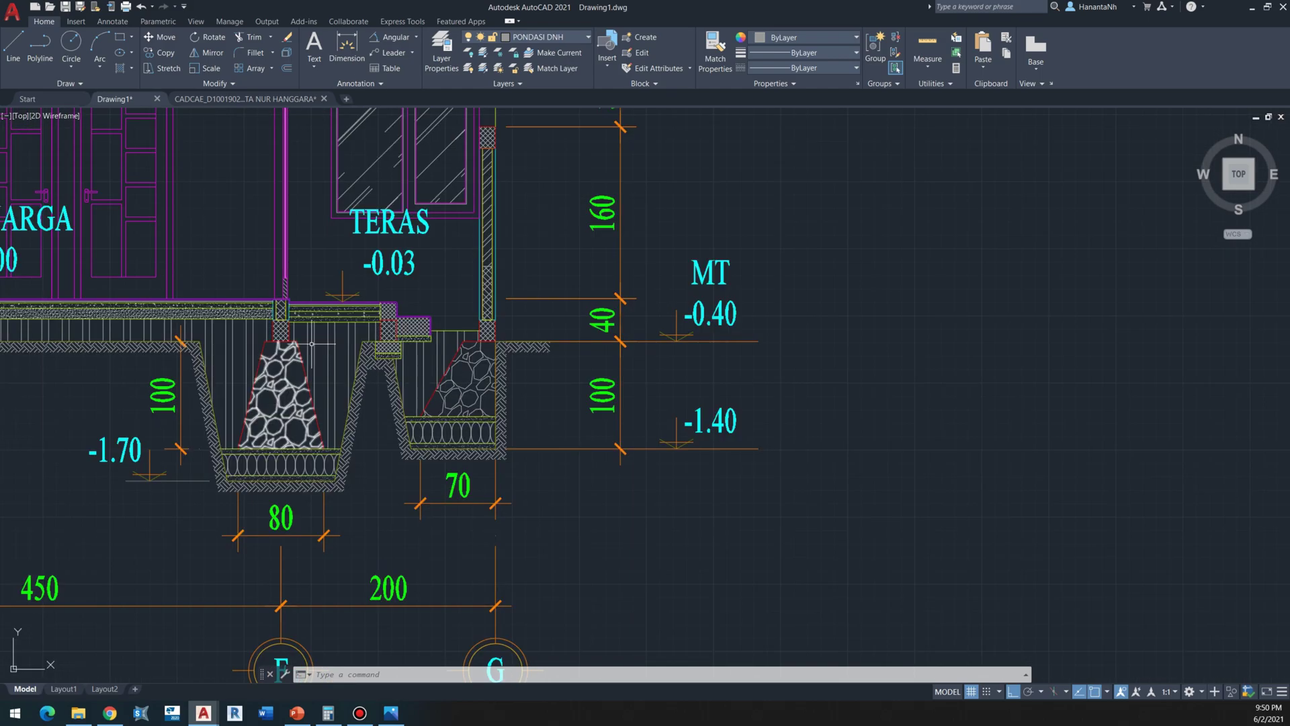
scroll(306, 396, up, 5)
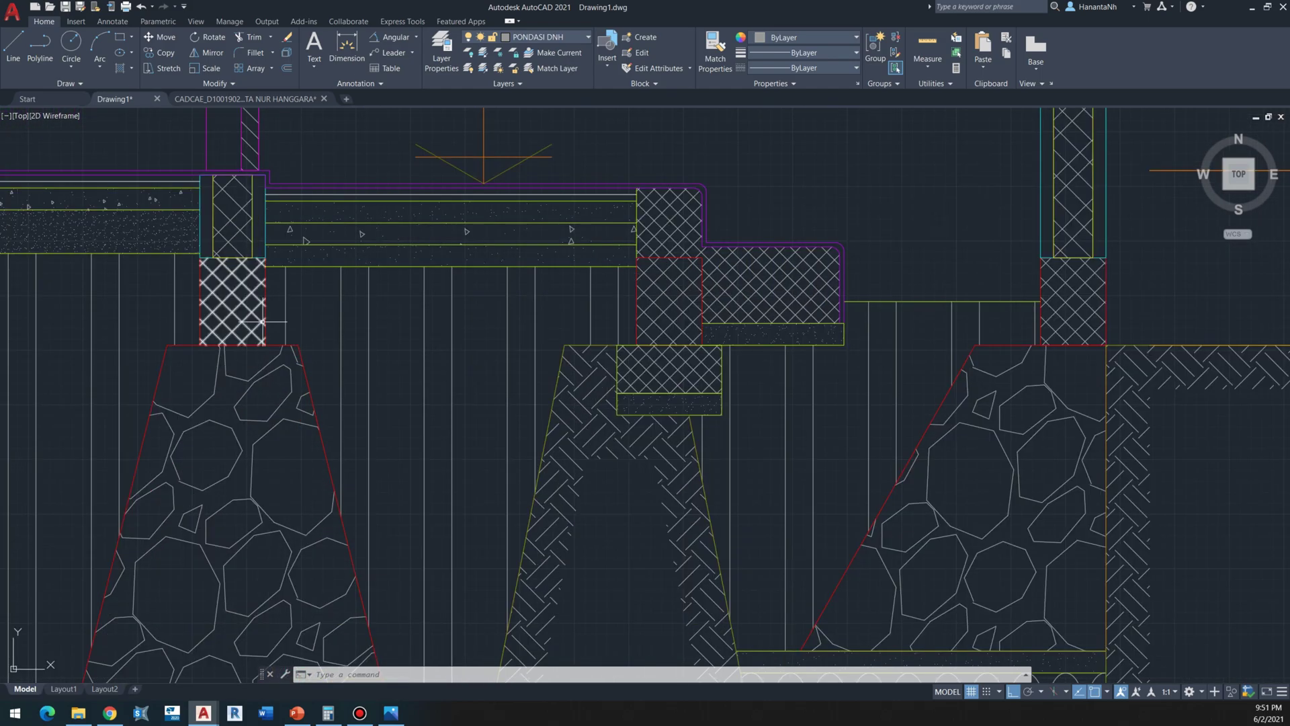
scroll(269, 332, down, 1)
click(270, 331)
click(261, 355)
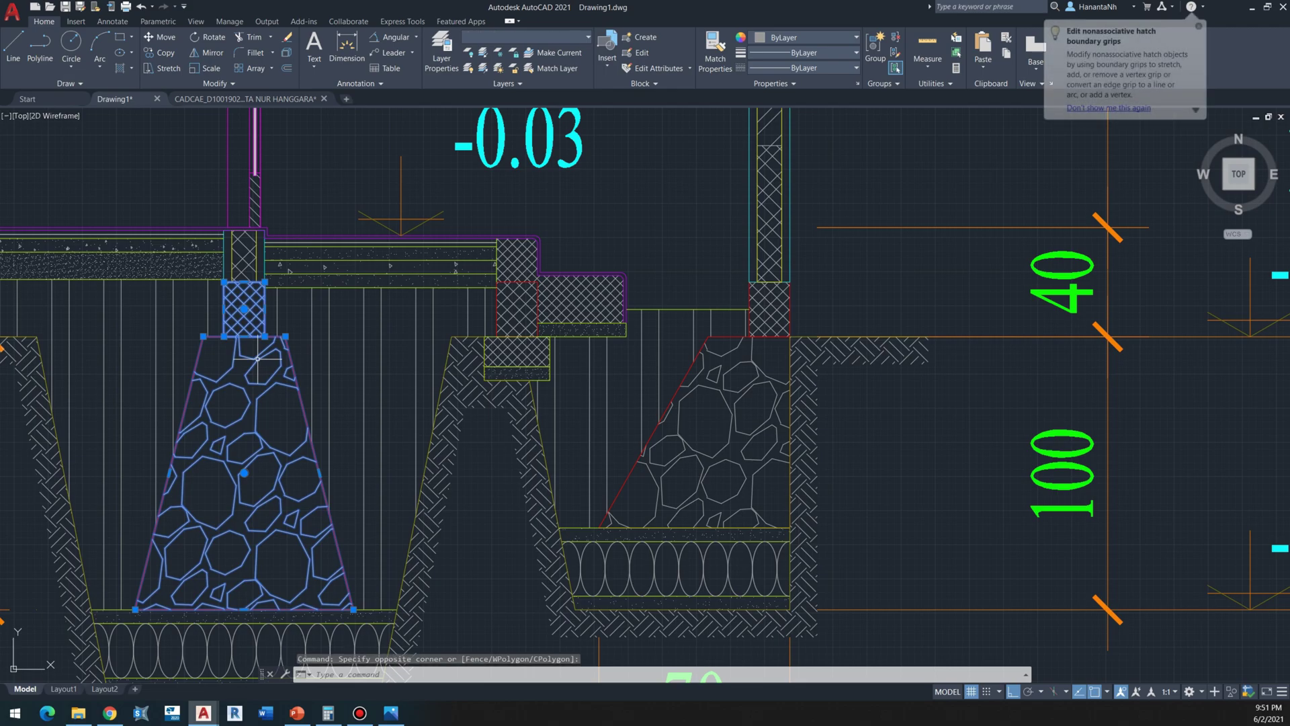
scroll(258, 359, down, 2)
text(co)
key(space)
click(258, 359)
scroll(600, 380, down, 4)
middle_drag(602, 380, 239, 379)
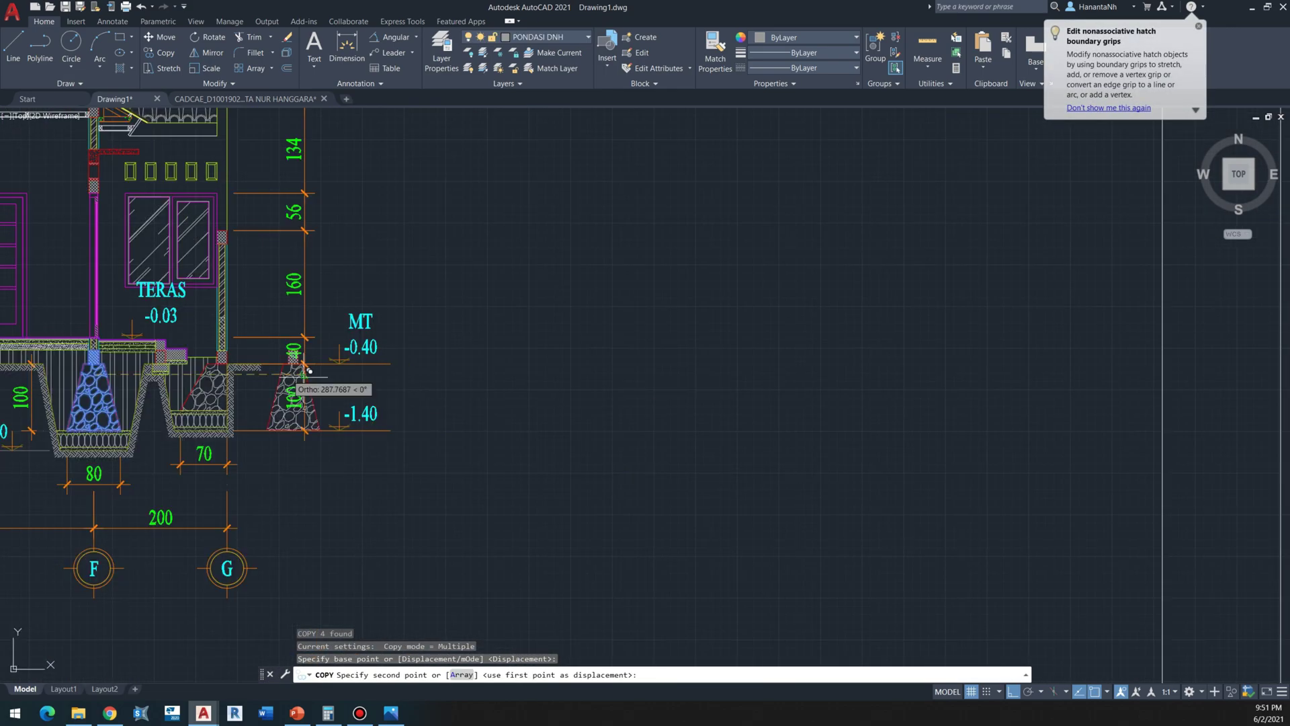
click(656, 398)
key(Escape)
Step: Make PONDASI the current layer and draw a horizontal polyline segment 30 long beside the copied foundation profile
scroll(656, 399, up, 2)
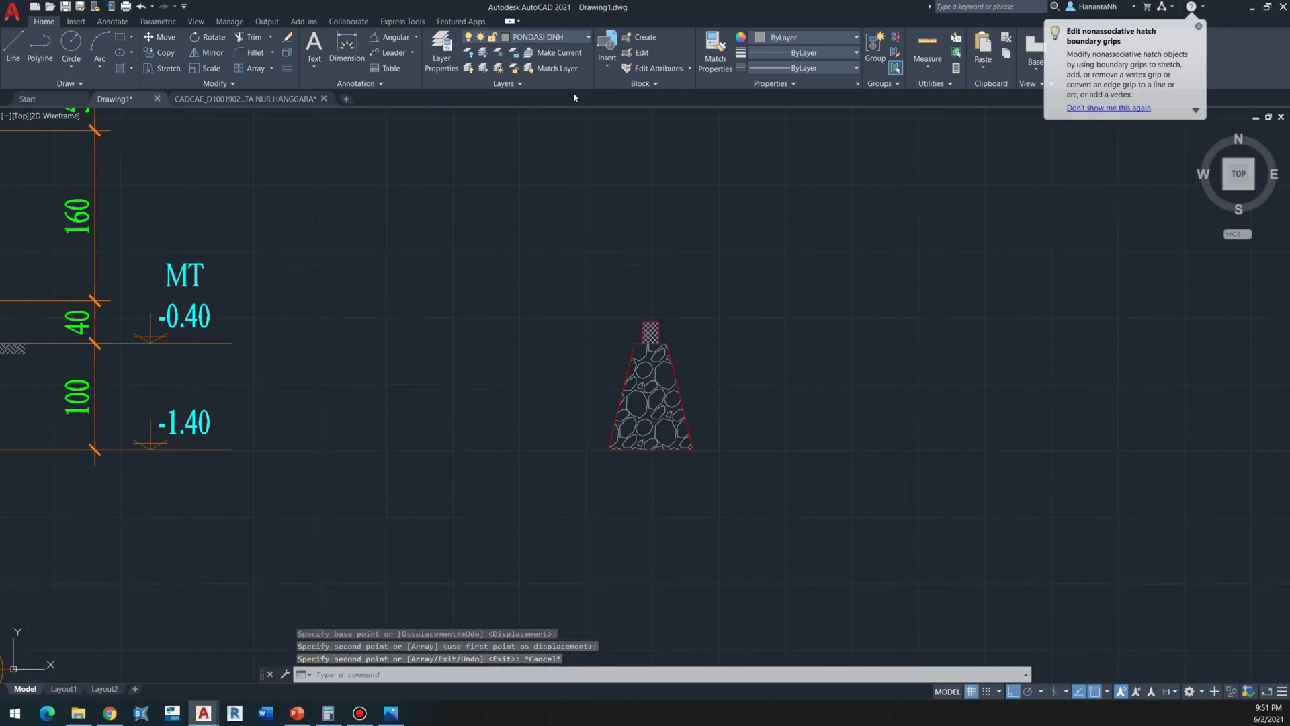
click(571, 37)
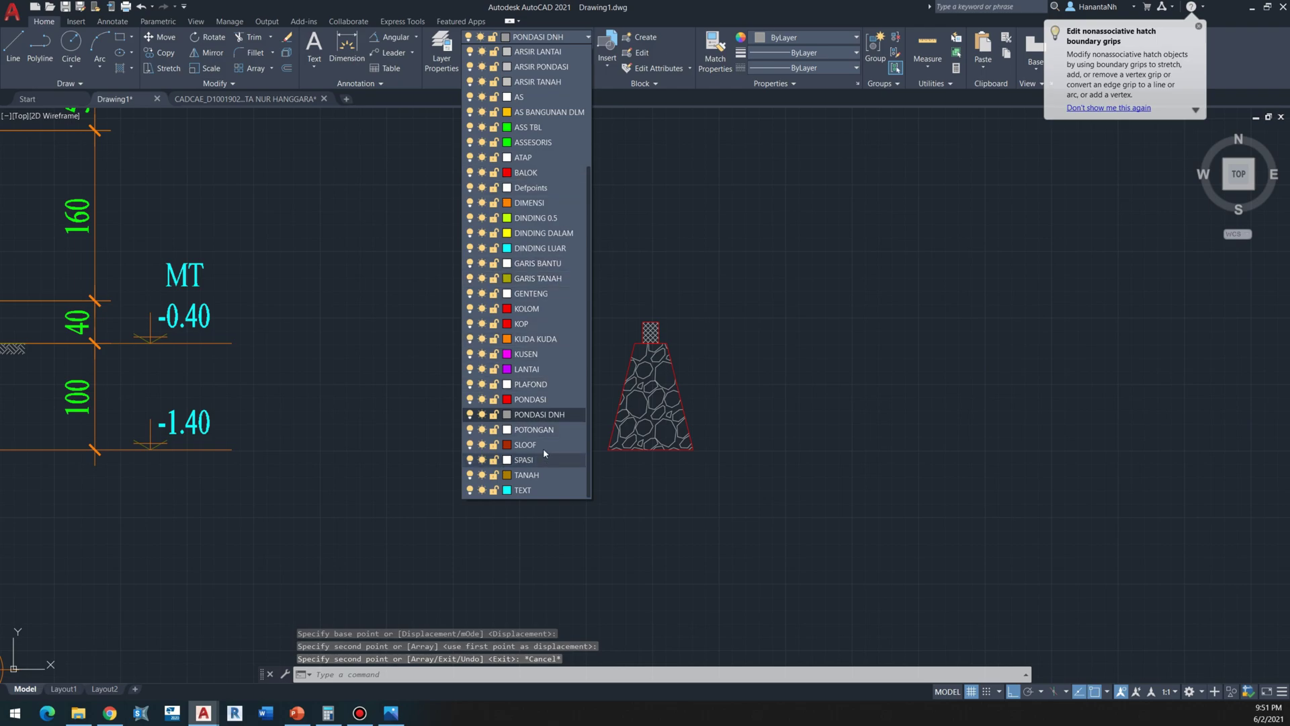
click(538, 399)
scroll(807, 386, up, 2)
middle_drag(807, 386, 722, 368)
text(pl)
key(space)
click(660, 318)
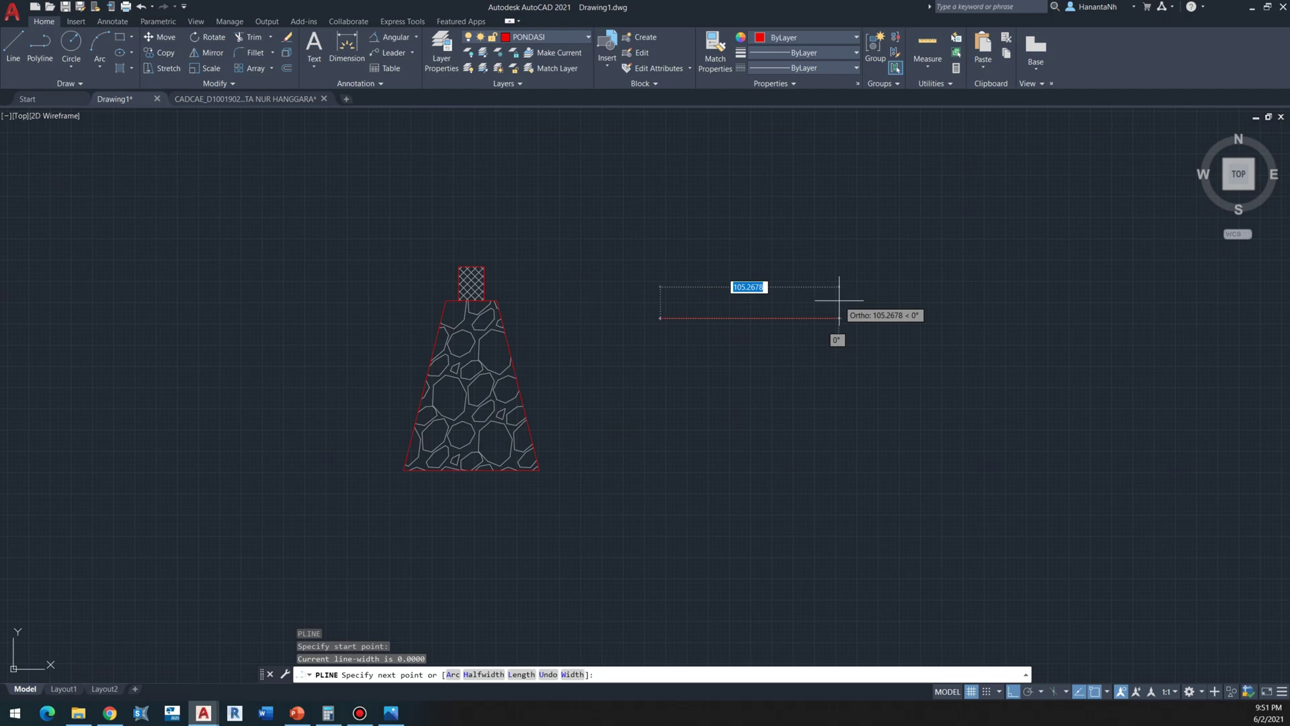
text(30)
key(Return)
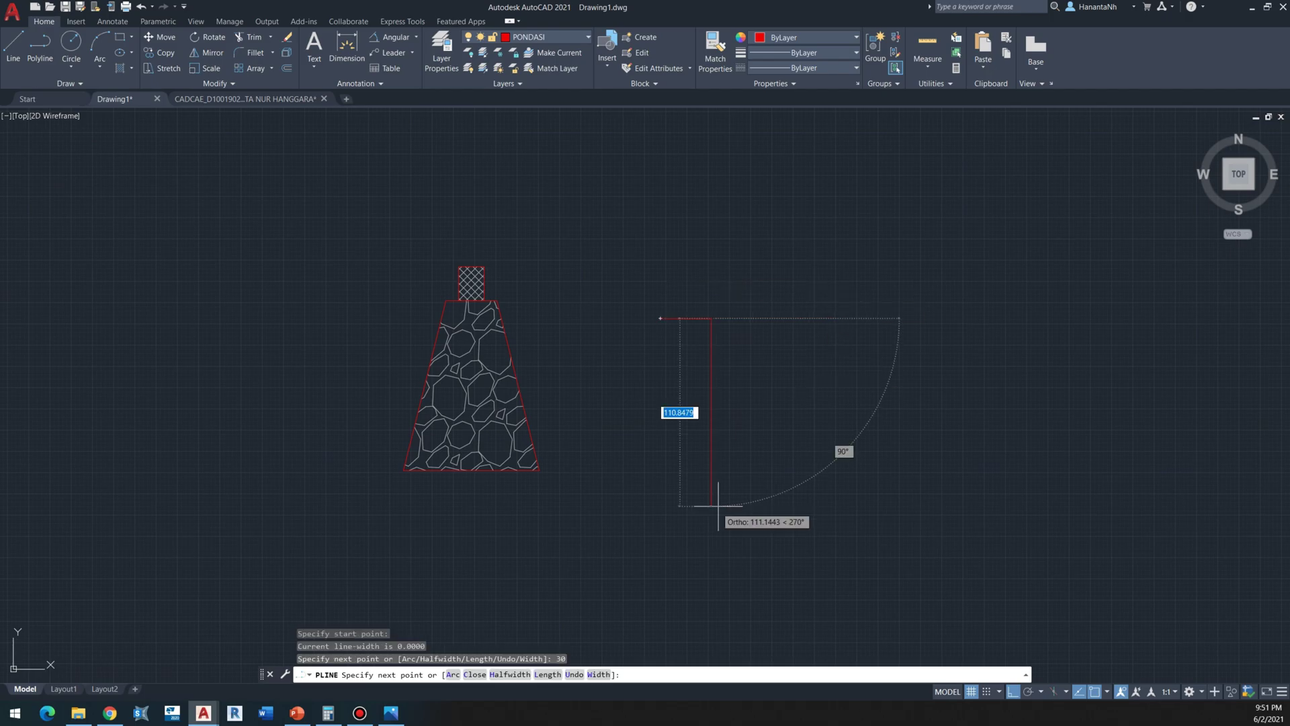
text(80)
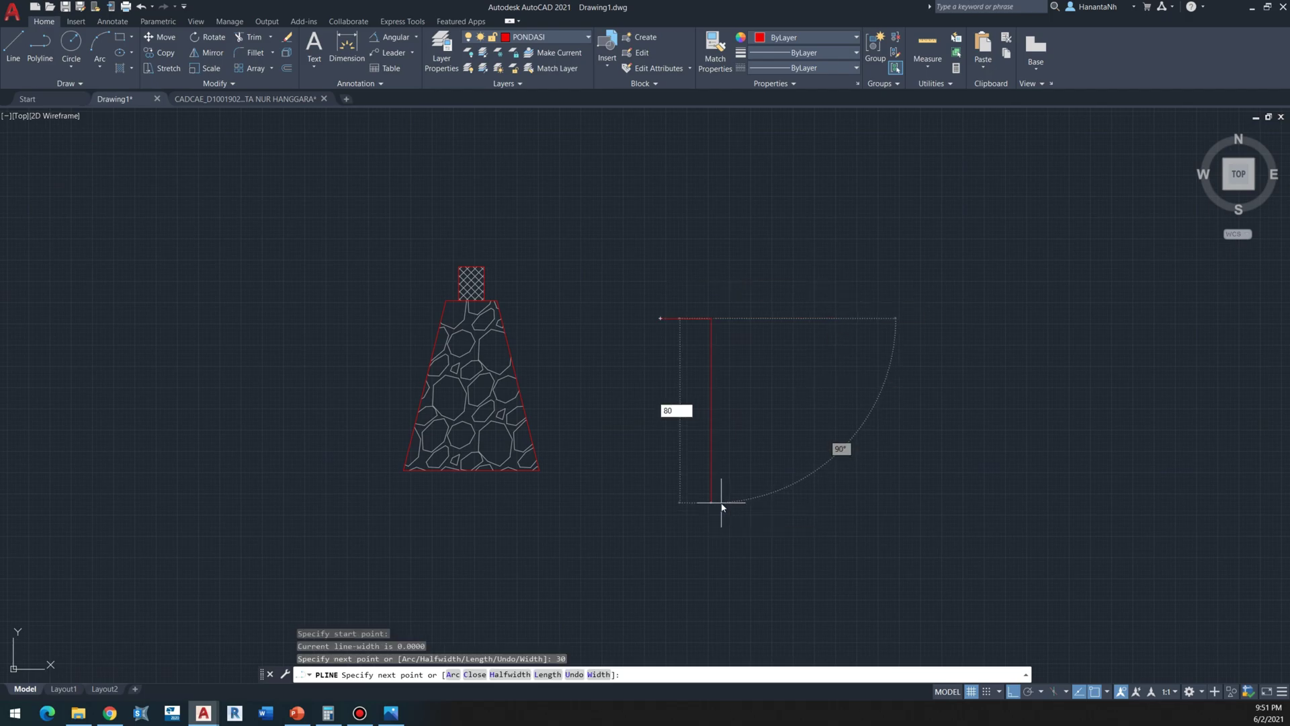
key(Escape)
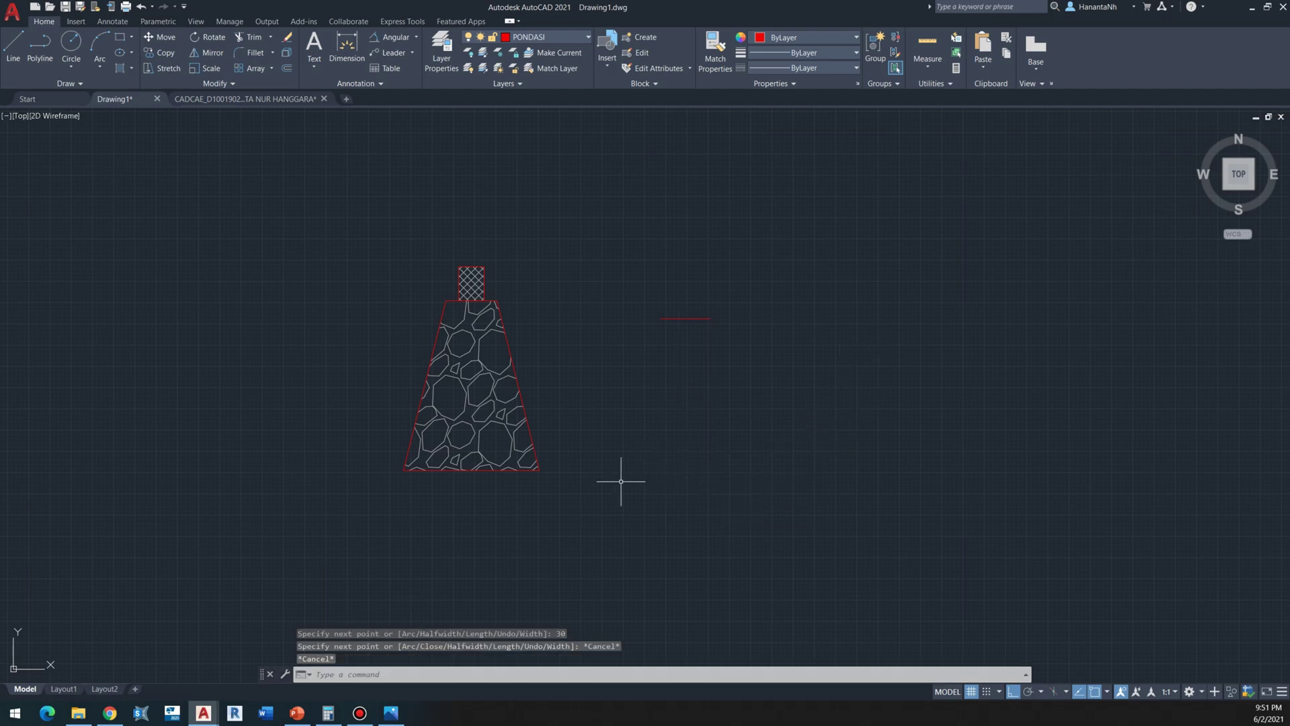
Step: Check the copied foundation profile's height with a temporary vertical line from its base corner
text(l)
key(Return)
click(538, 470)
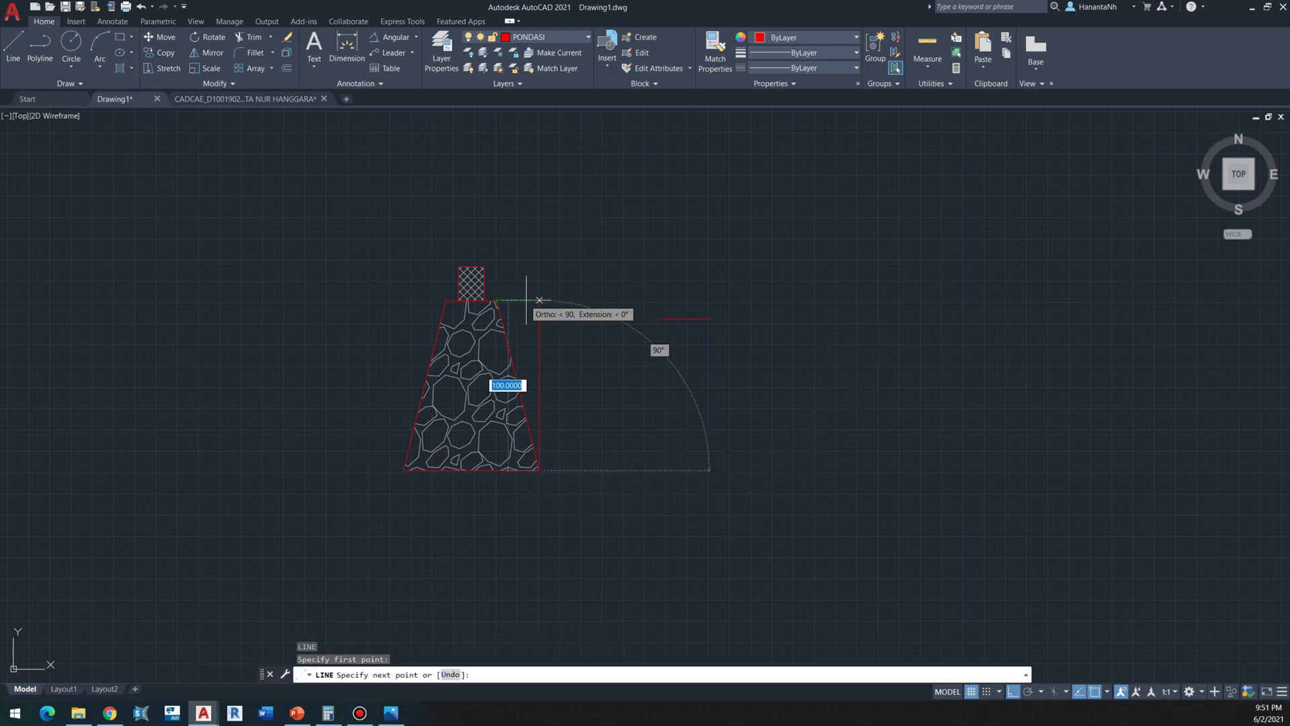
key(Escape)
Step: Draw a polyline from the 30-long segment's right end, 100 down and 80 left, back to the segment's left end
text(pl)
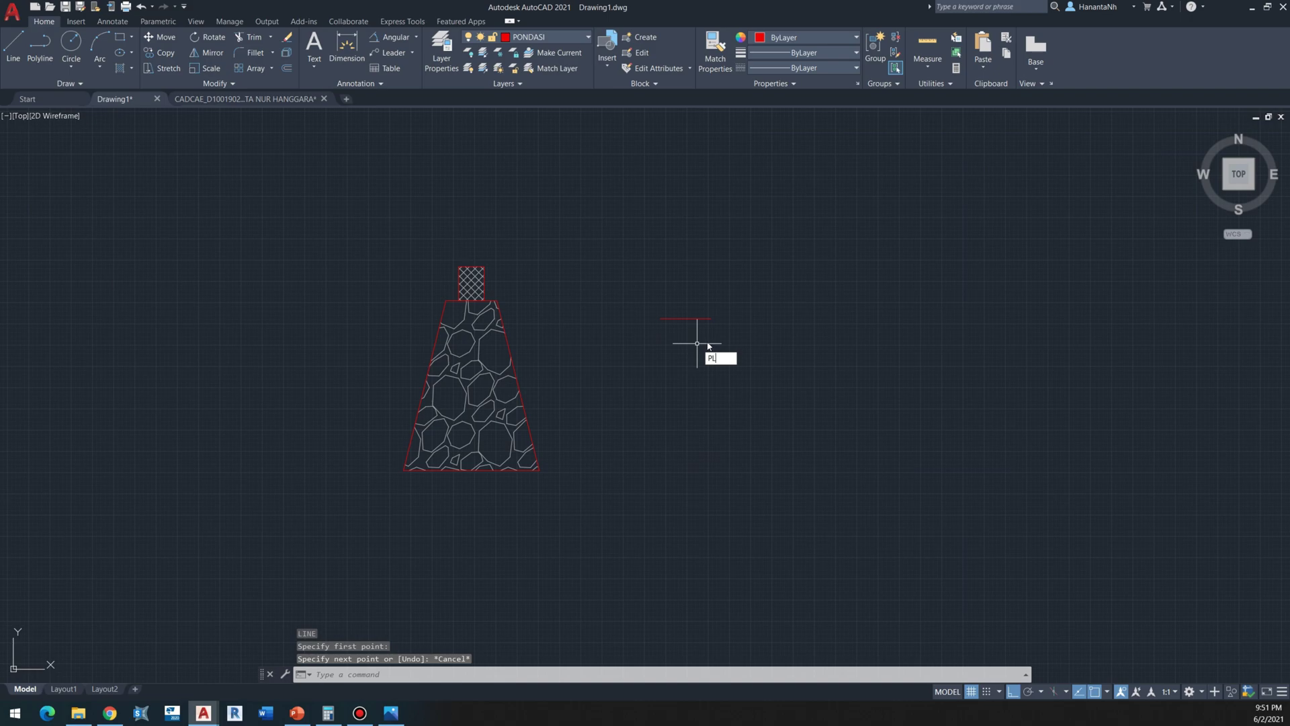
key(Return)
click(711, 318)
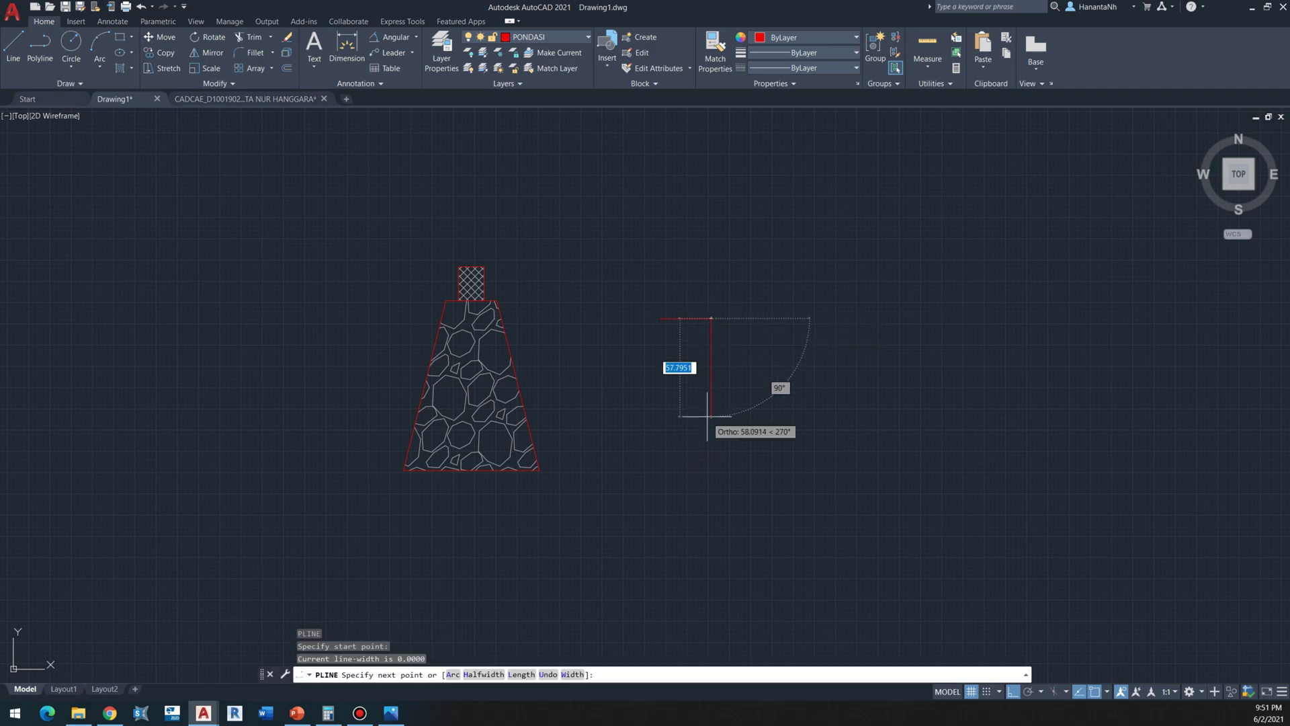
text(100)
key(Return)
text(80)
key(Return)
click(660, 319)
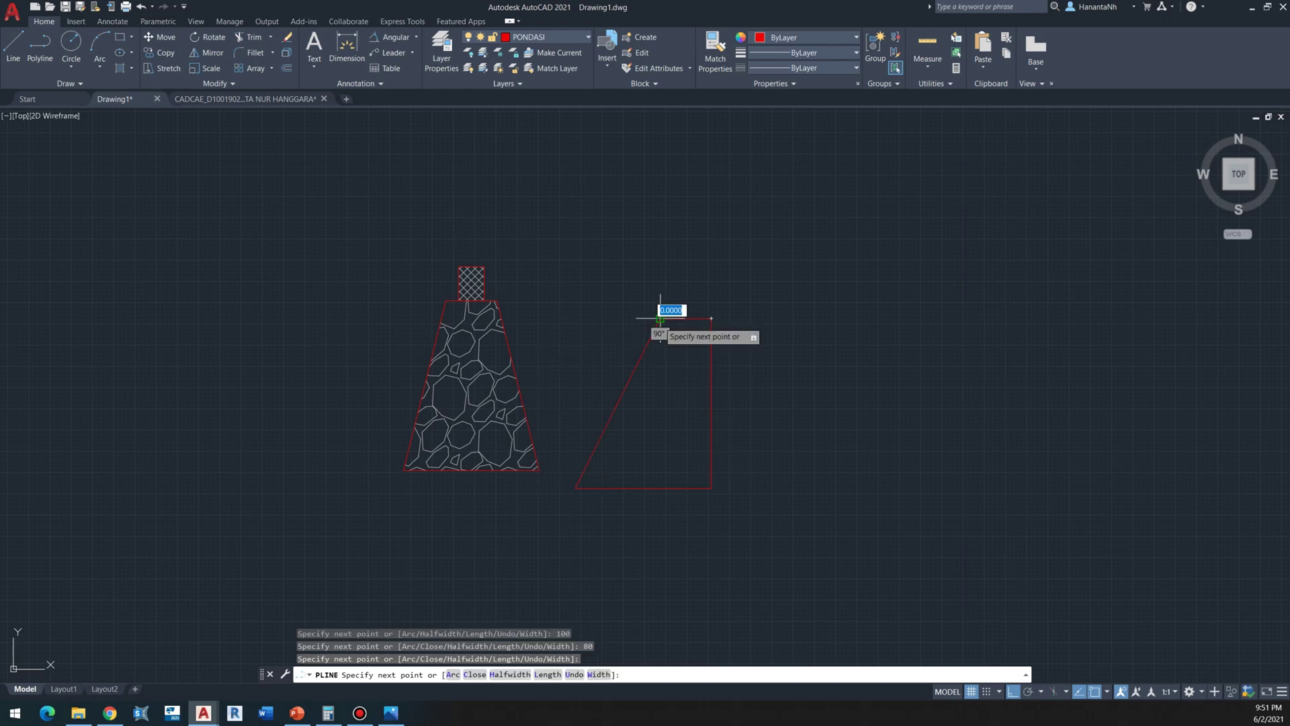
key(Escape)
key(Escape)
Step: Join the 30-long top segment and the new polyline into one foundation outline
click(769, 289)
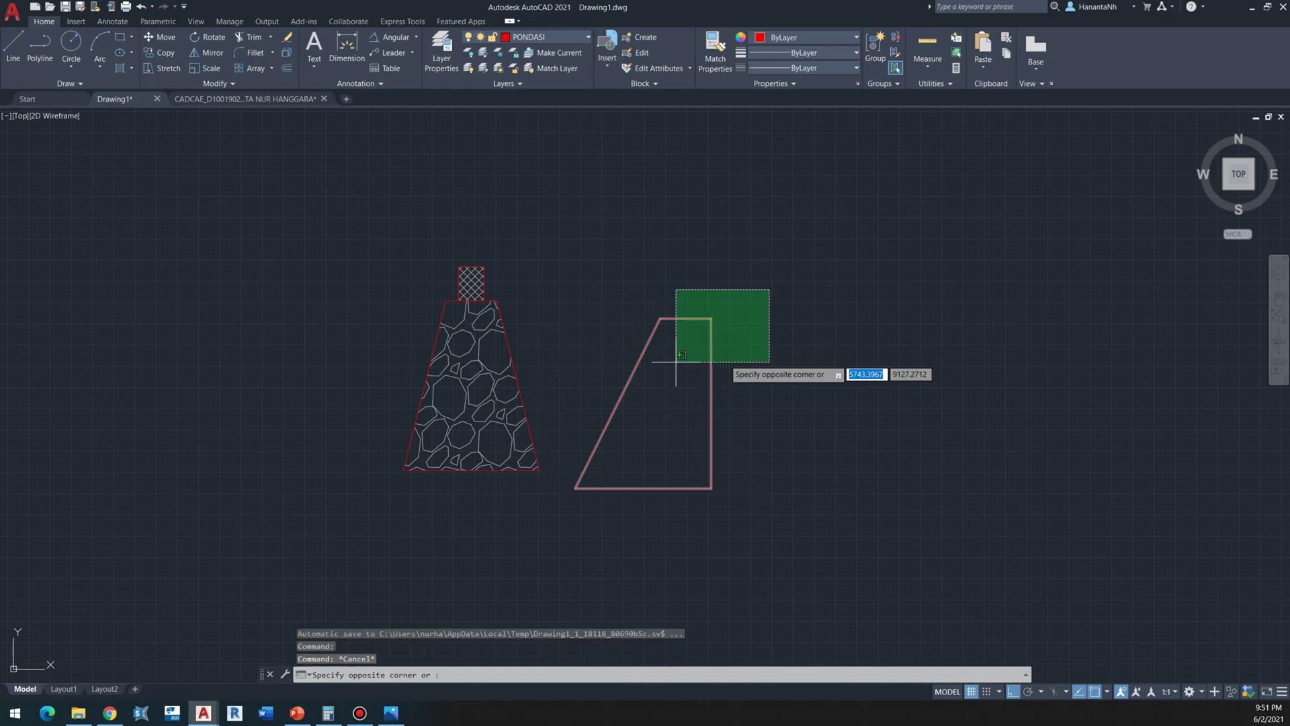
text(j)
key(space)
Step: Erase the copied symmetric foundation outline together with its stone hatch, keeping the hatched sloof
click(572, 391)
click(421, 441)
text(e)
key(space)
Step: Move the hatched sloof by its lower right corner onto the upper right corner of the one-sided foundation outline
click(499, 259)
click(442, 312)
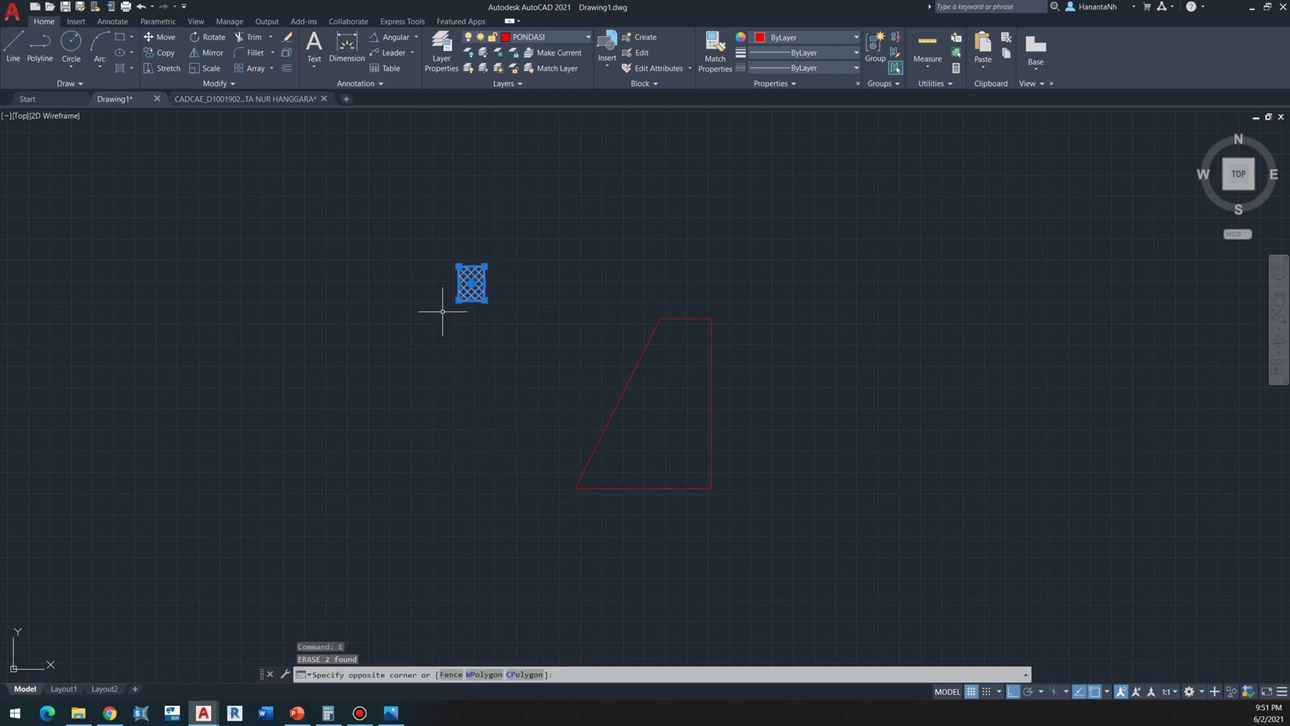
text(m)
key(space)
click(485, 299)
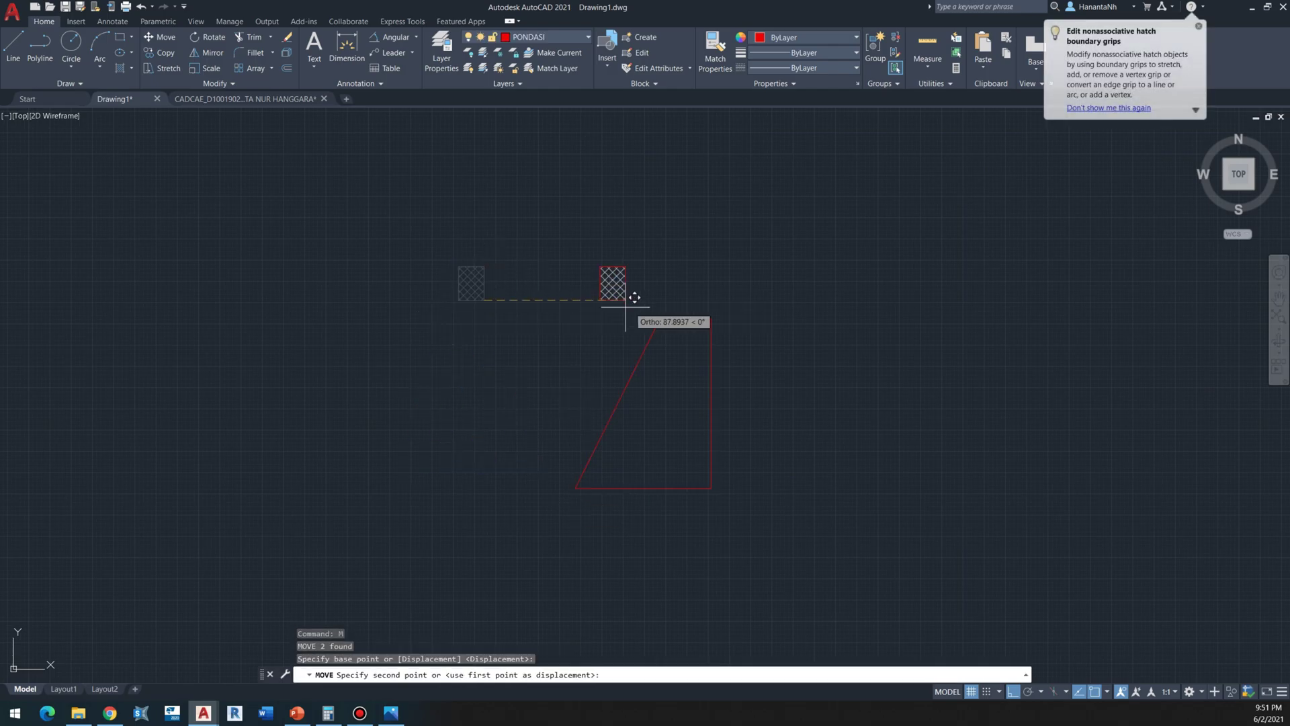
click(688, 322)
key(Escape)
scroll(658, 341, down, 4)
scroll(656, 342, down, 2)
scroll(656, 342, up, 4)
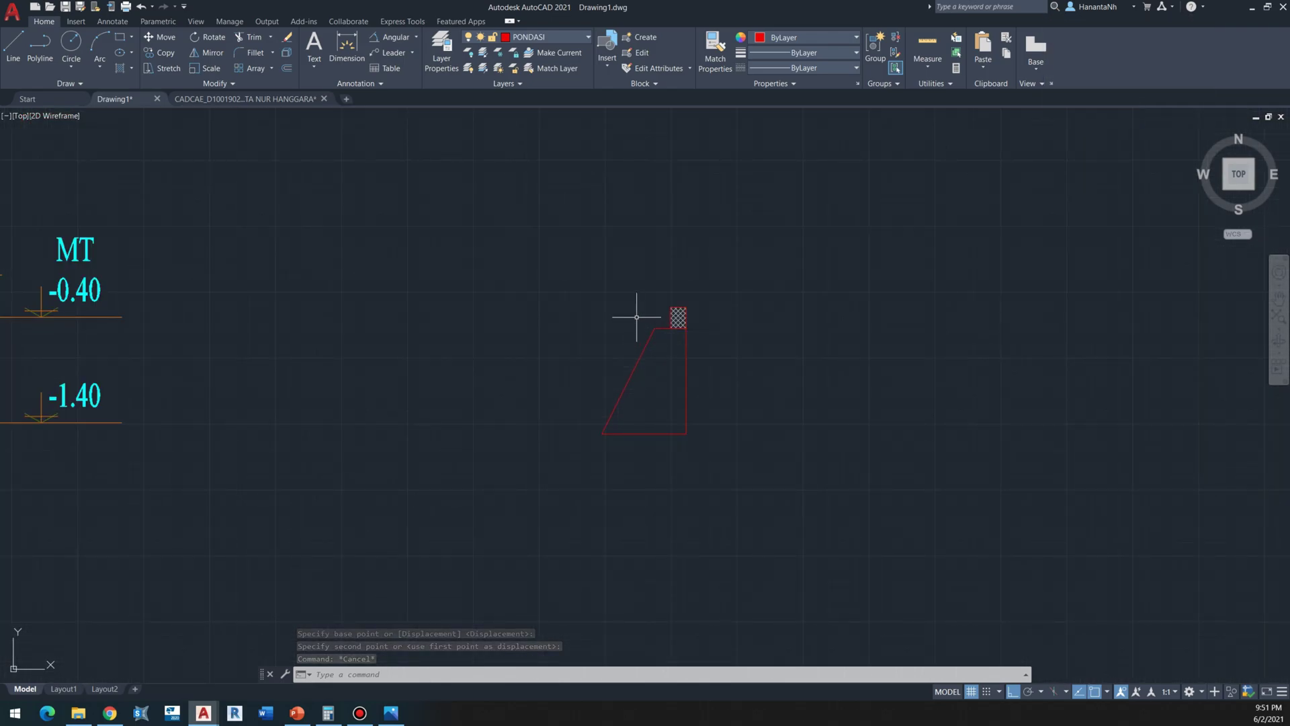
scroll(671, 337, up, 2)
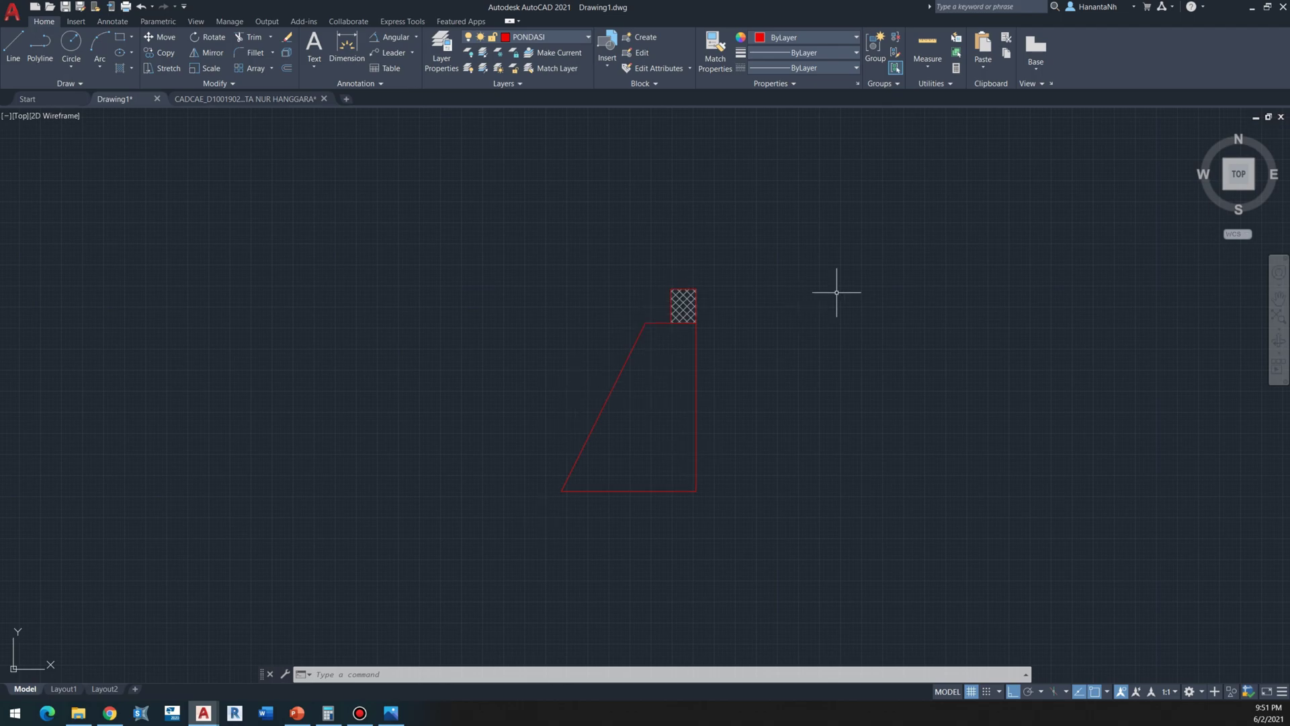
middle_drag(835, 291, 582, 357)
scroll(582, 357, down, 2)
middle_drag(470, 496, 289, 485)
scroll(307, 484, down, 4)
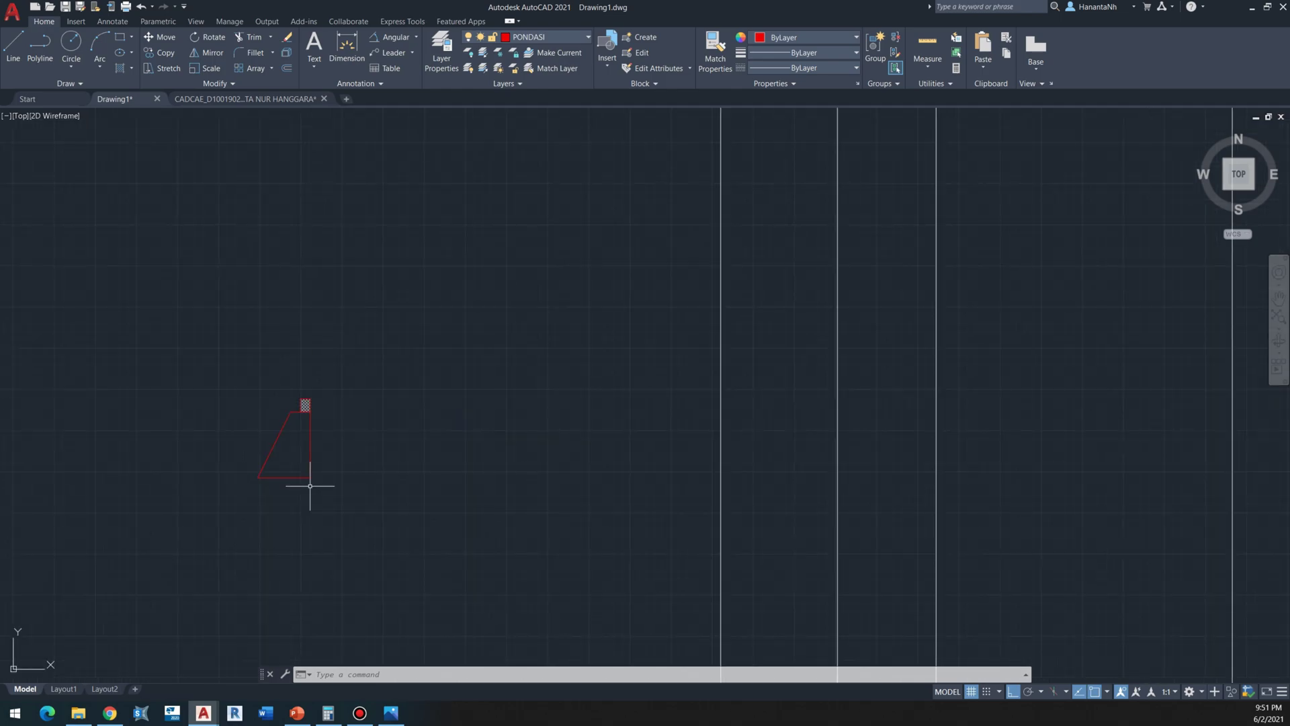
scroll(276, 484, up, 6)
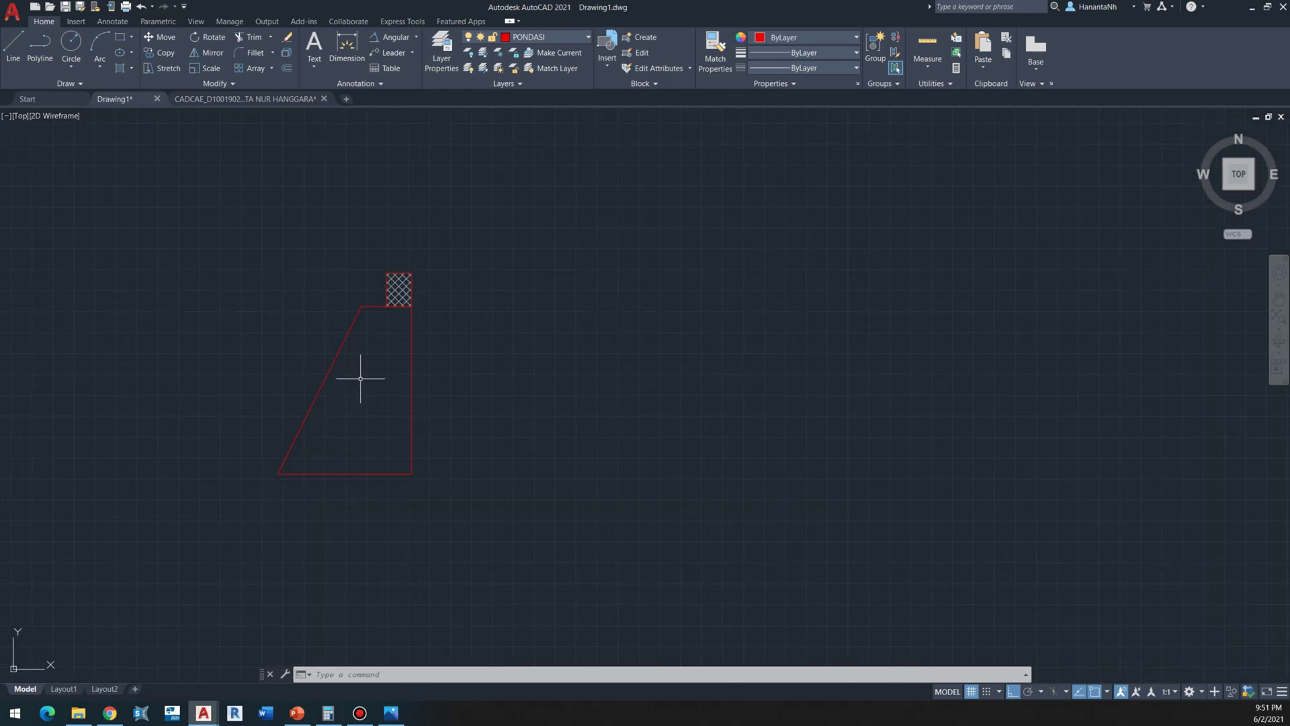
middle_drag(406, 362, 379, 376)
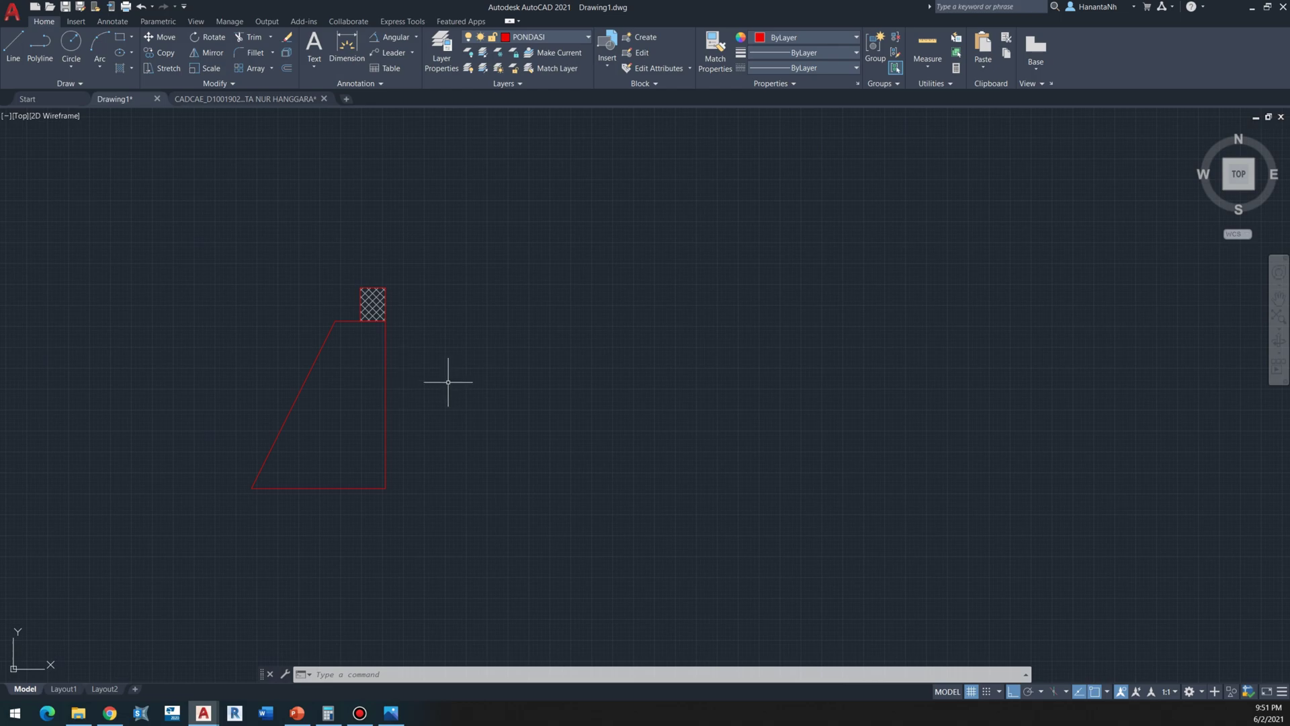
text(m)
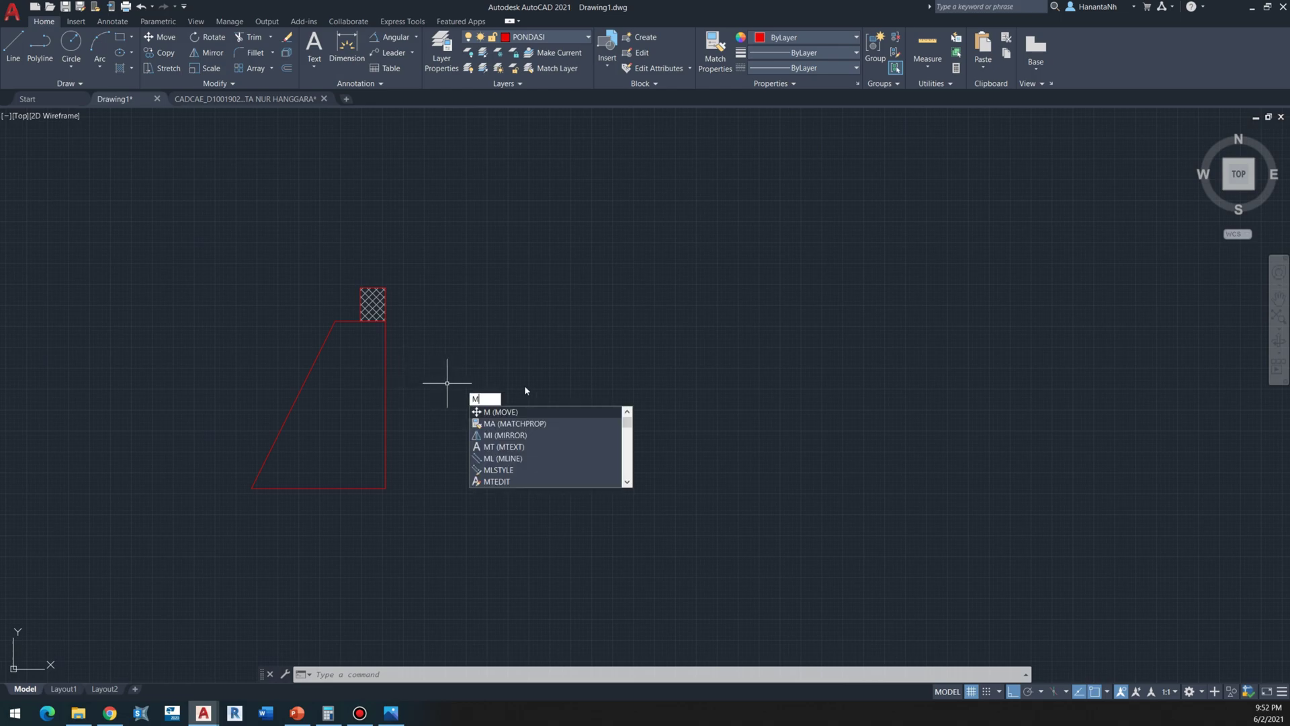
key(Escape)
key(Escape)
middle_drag(461, 378, 415, 359)
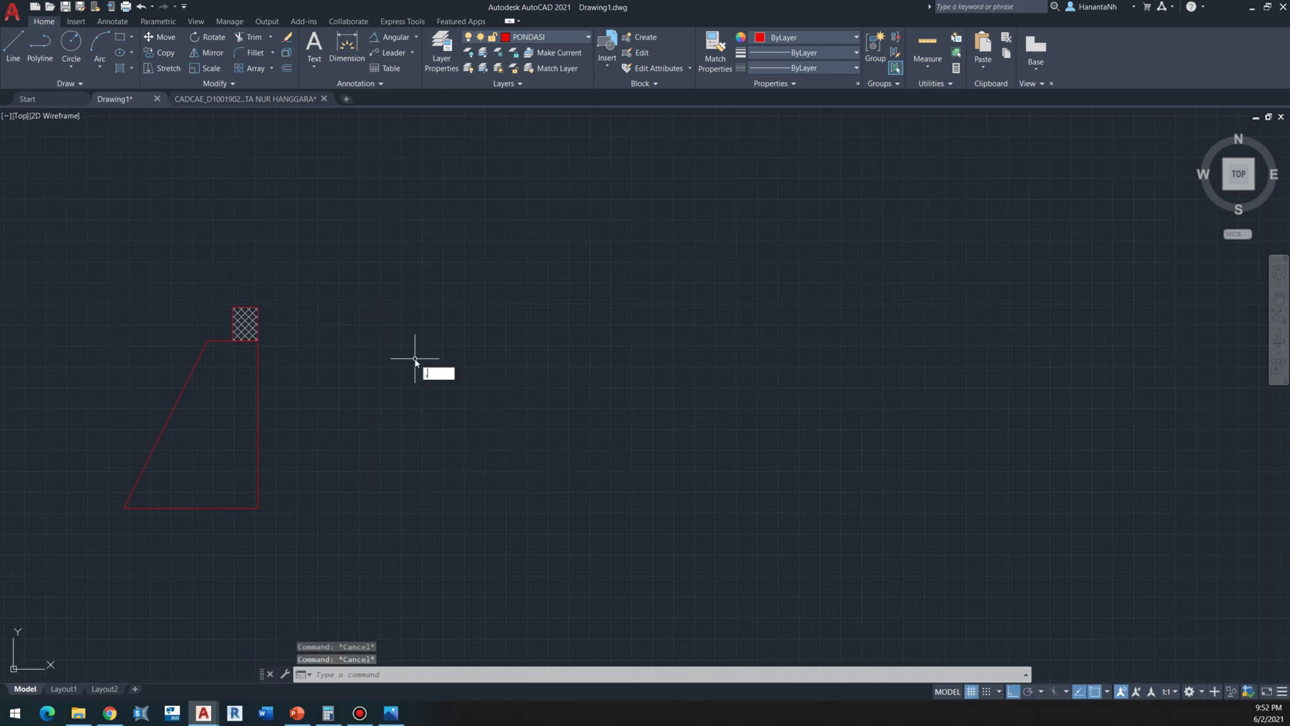
key(Escape)
Step: Create a new multiline style named PONDASI2 based on STANDARD
text(ml)
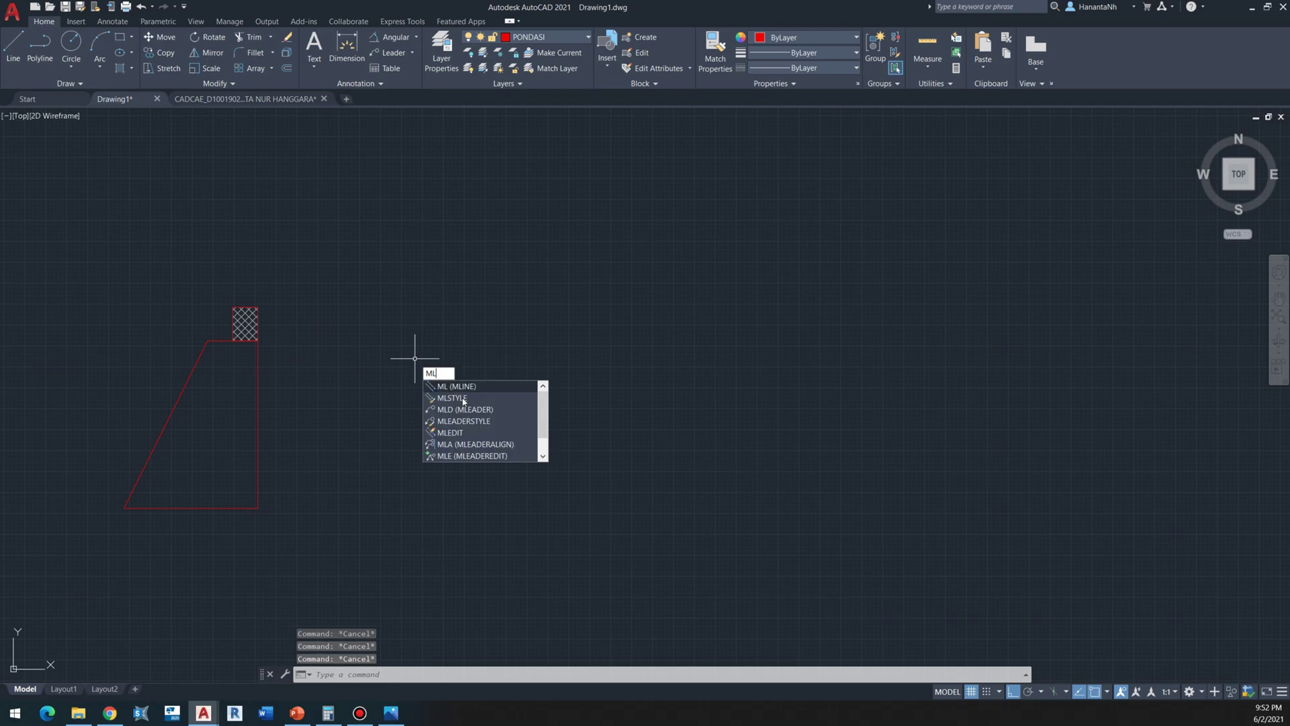
click(463, 404)
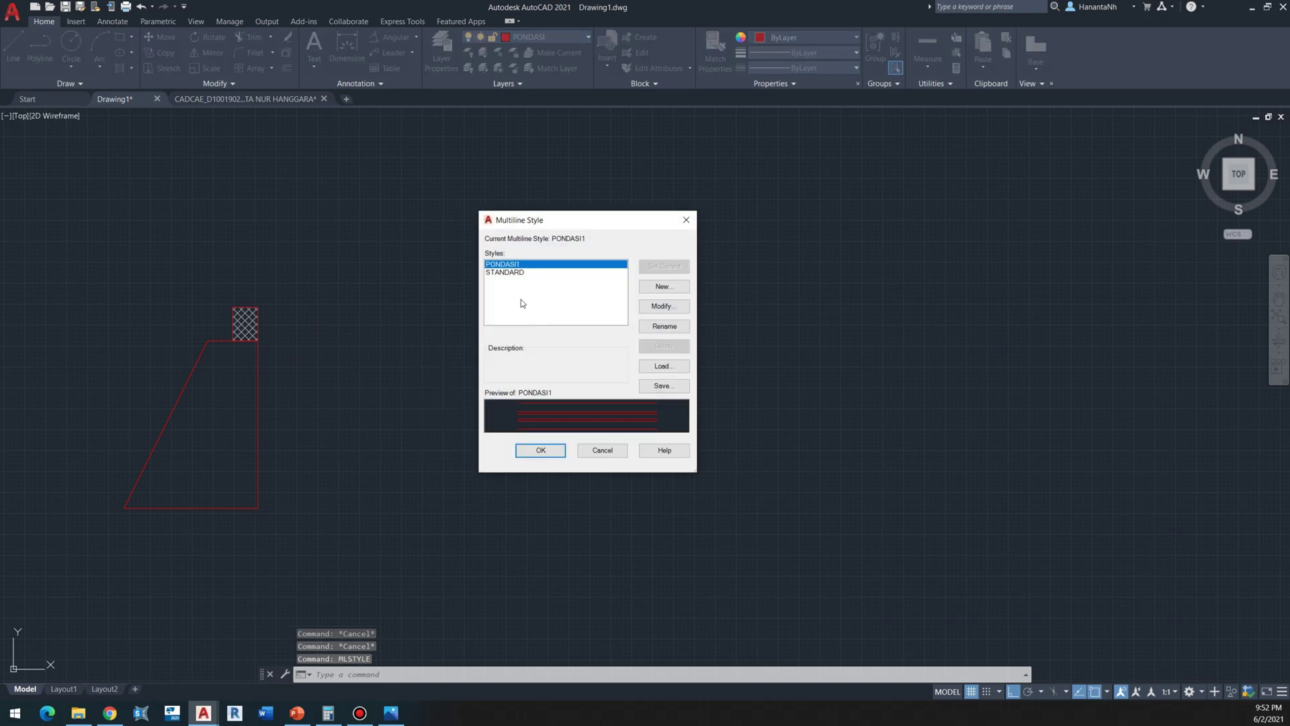
click(519, 272)
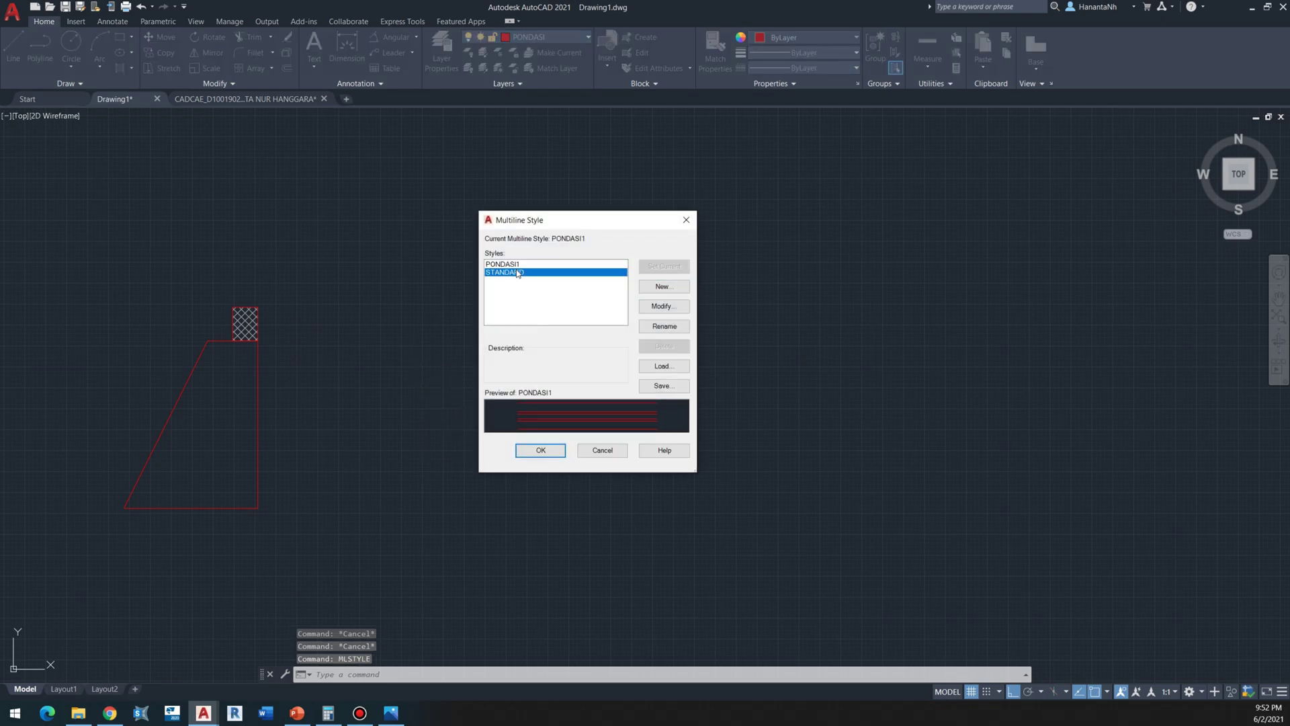
click(672, 289)
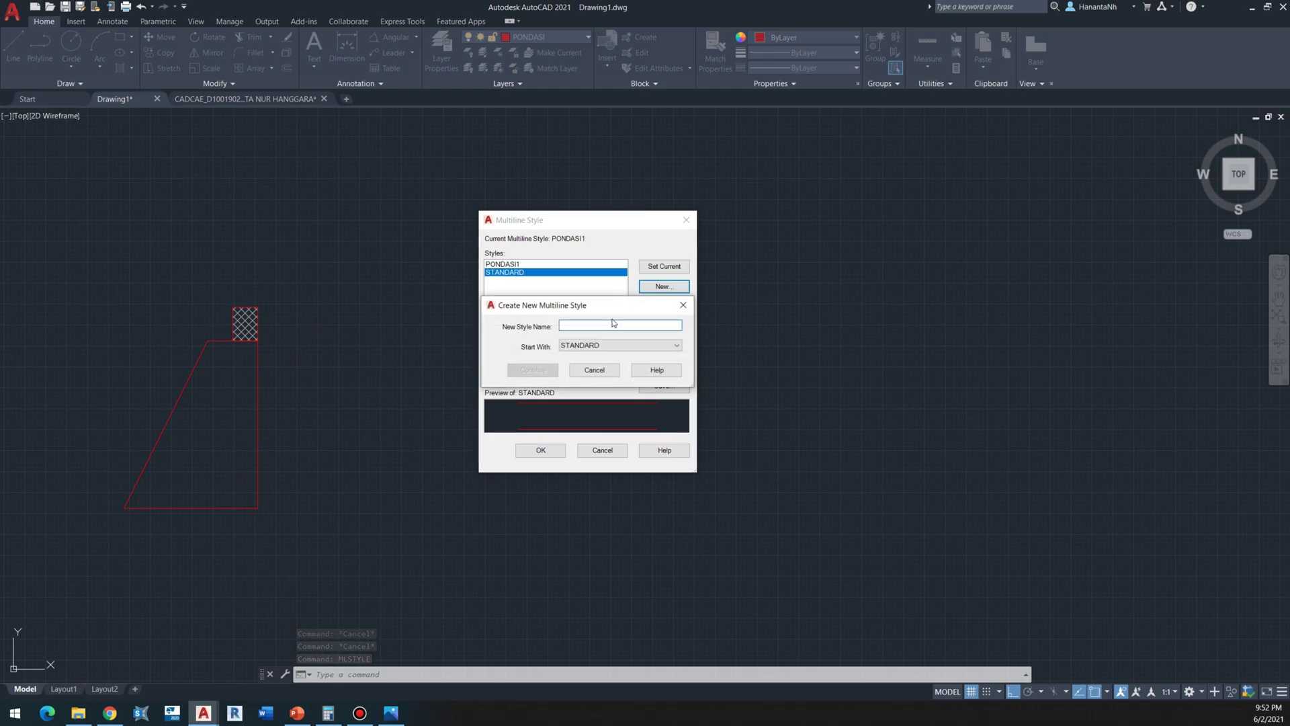
text(PONDASI2)
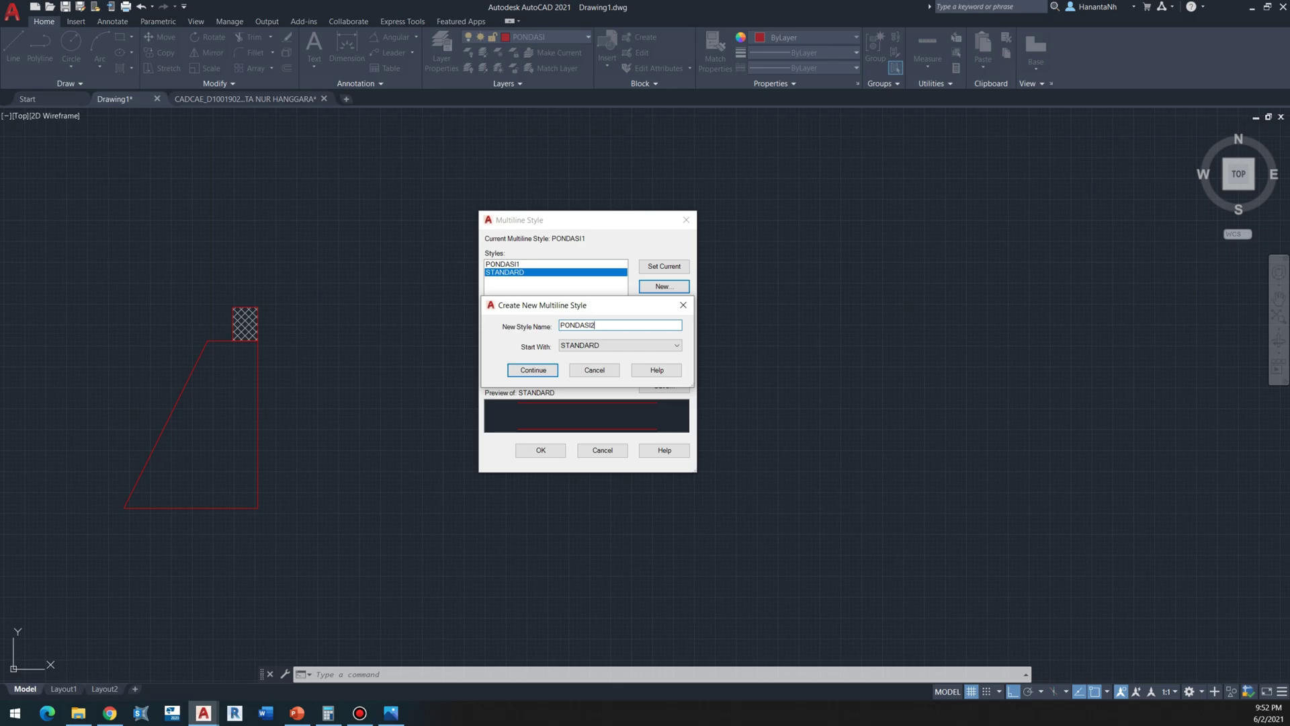
key(Return)
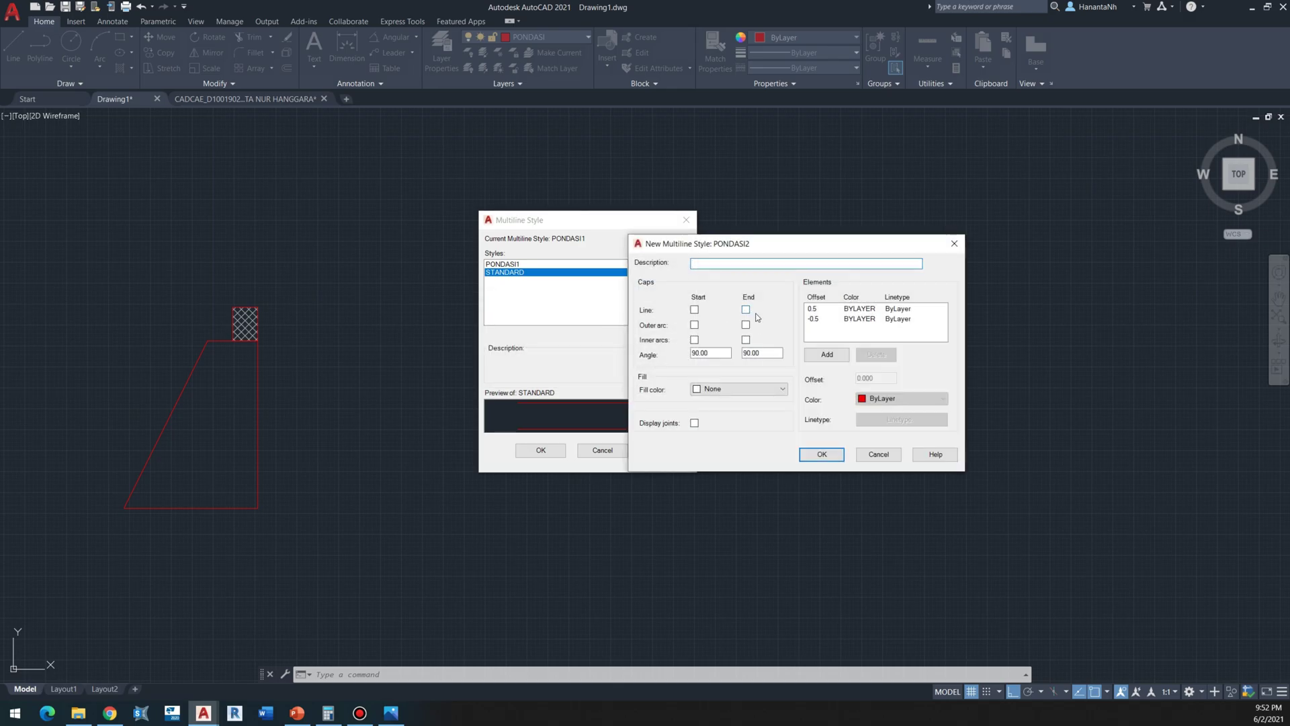
Step: Give PONDASI2 element offsets of 0, 15 and 30, plus a fourth element at the foundation's full base width
click(820, 311)
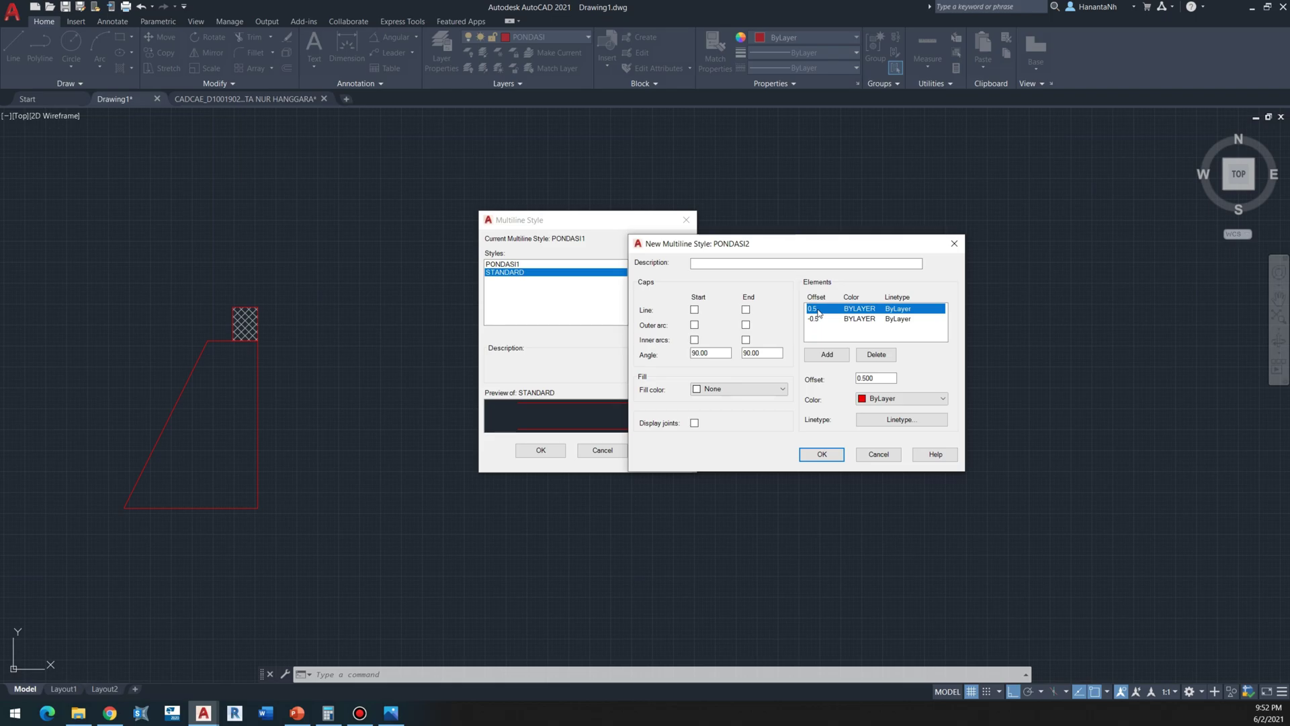
click(878, 377)
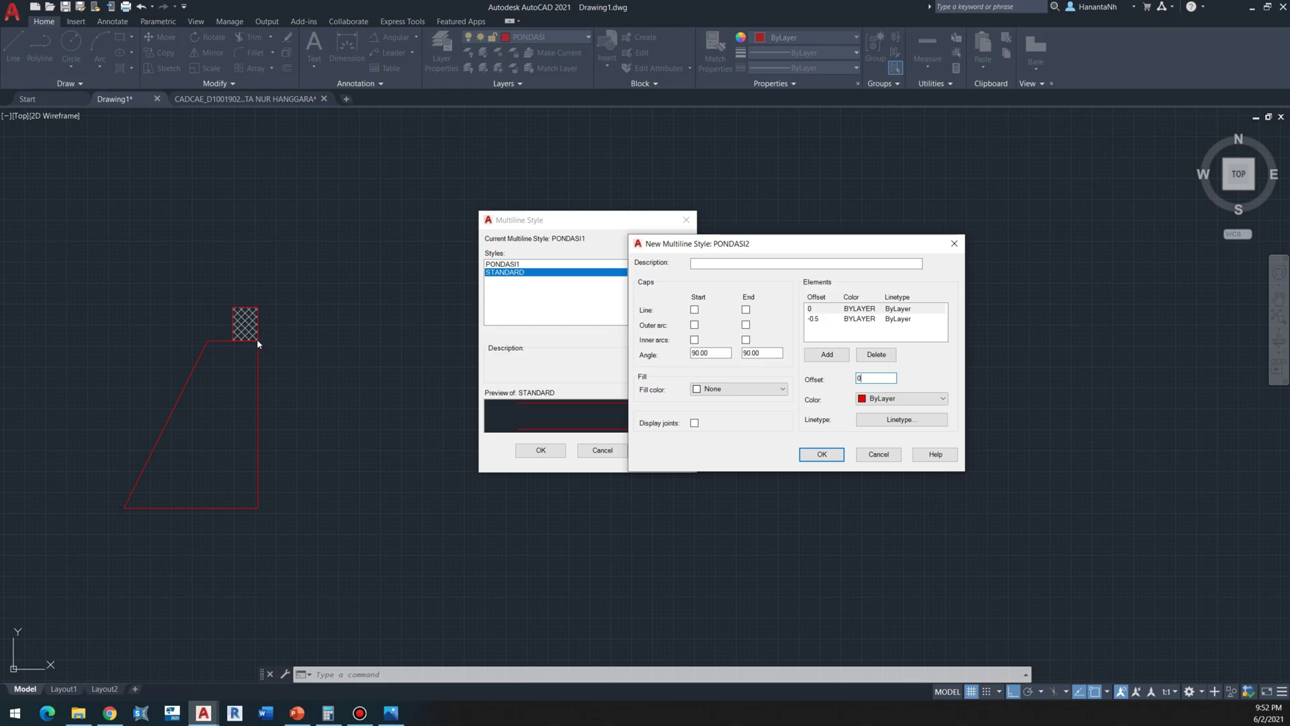
click(815, 318)
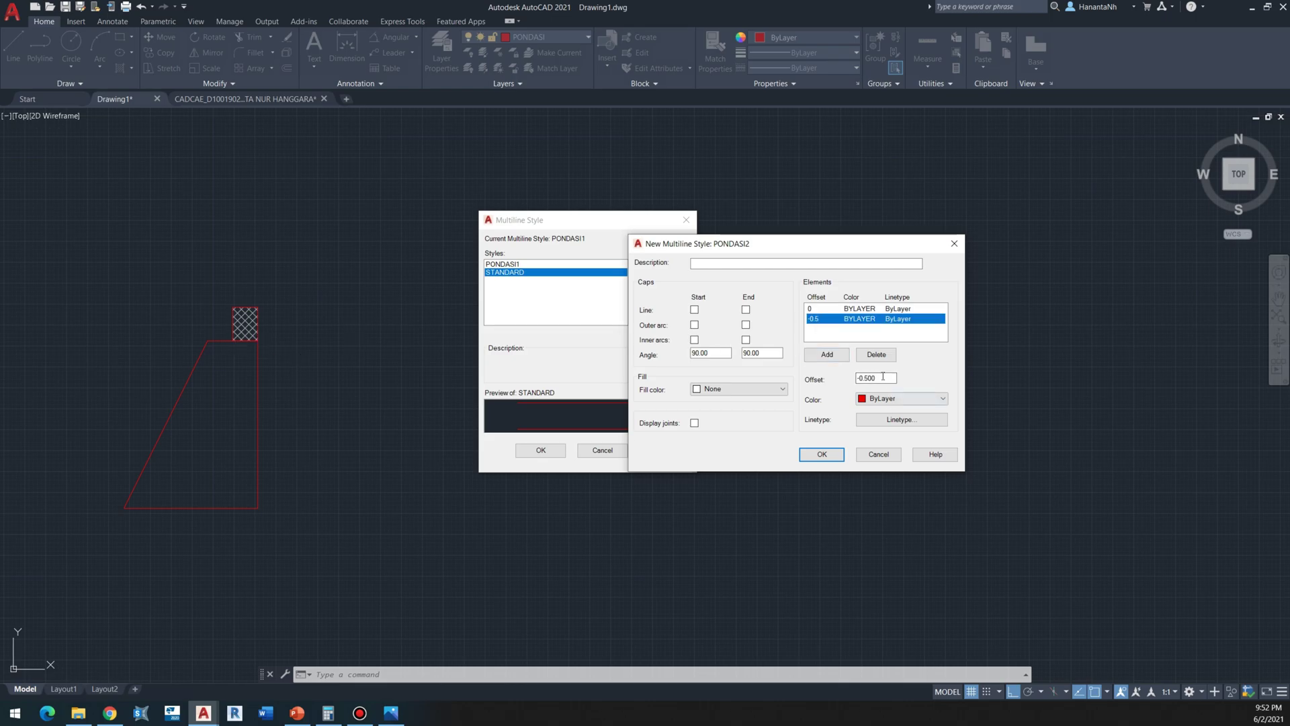
double_click(883, 377)
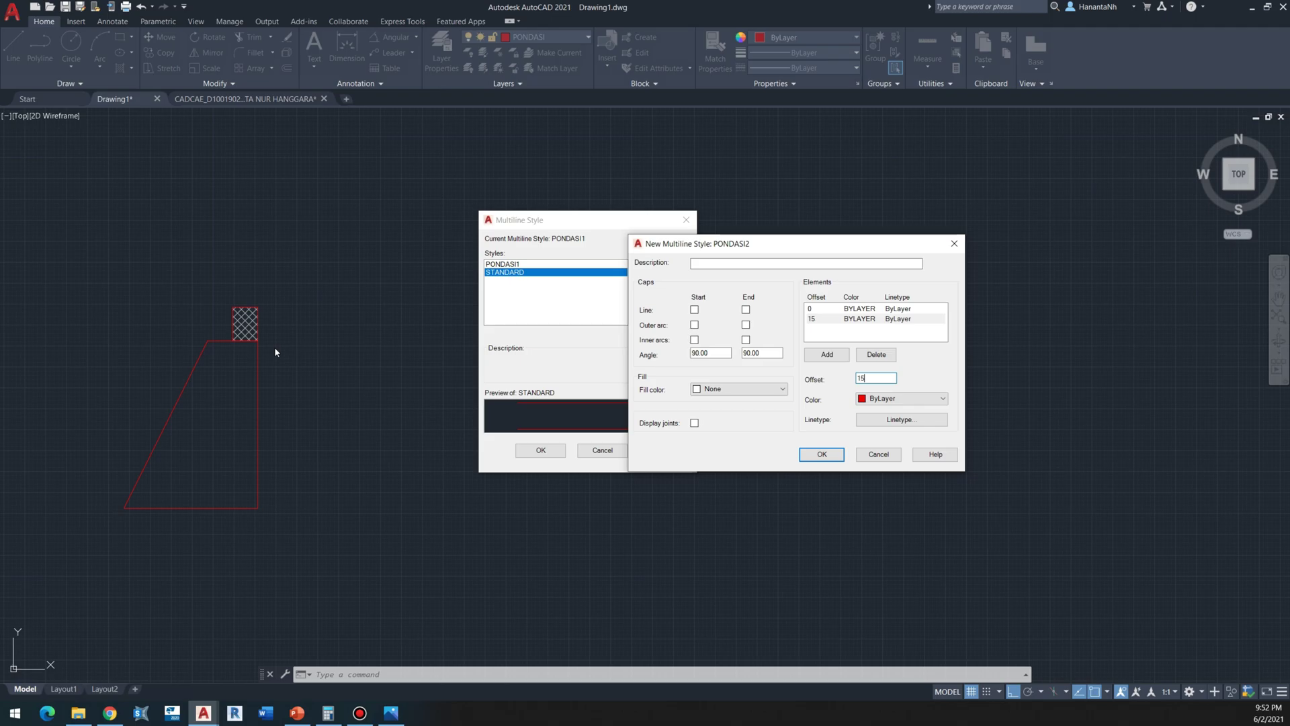
click(827, 354)
text(30)
click(827, 355)
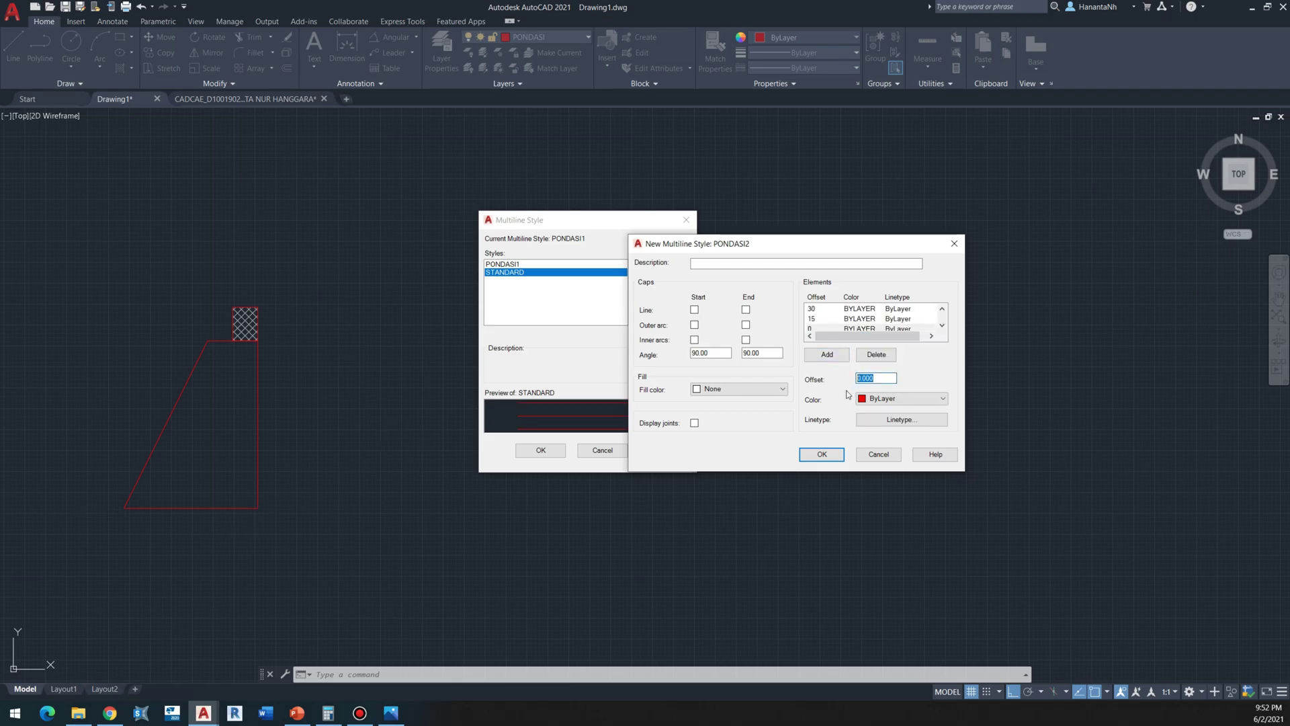
click(822, 454)
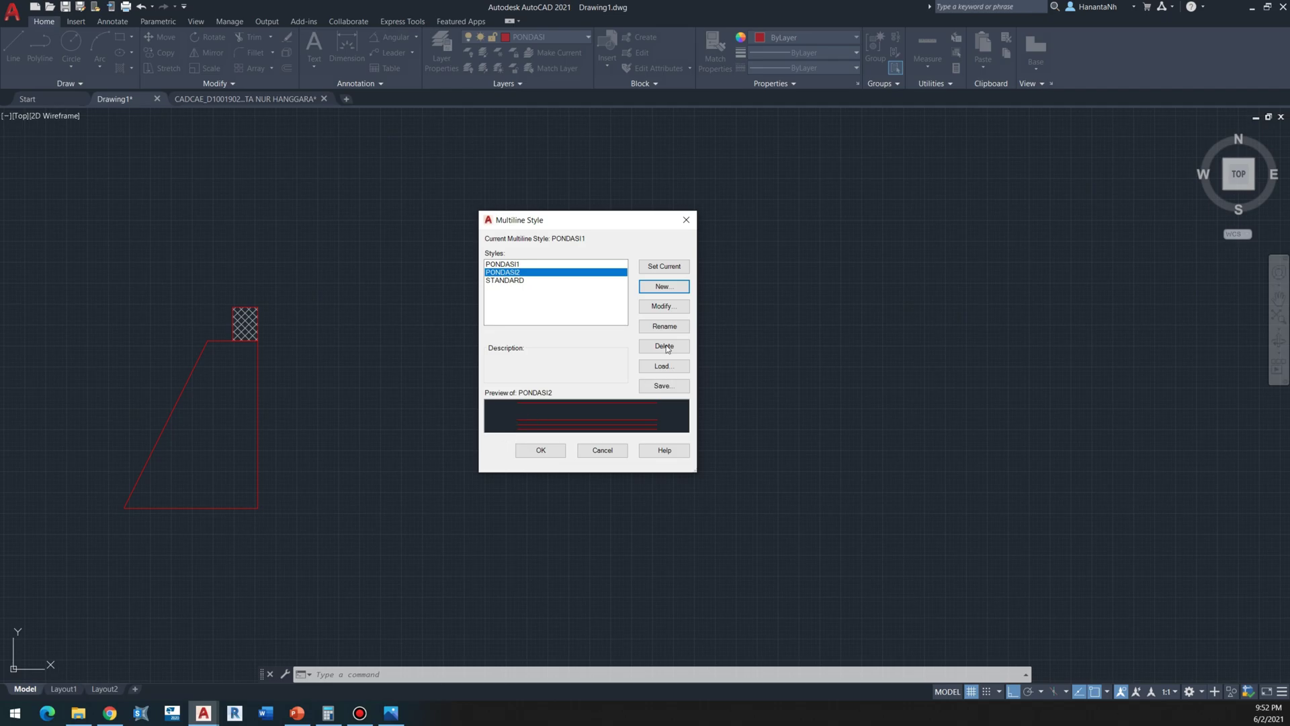
Step: Make PONDASI2 the current multiline style and PONDASI DNH the current layer
click(662, 268)
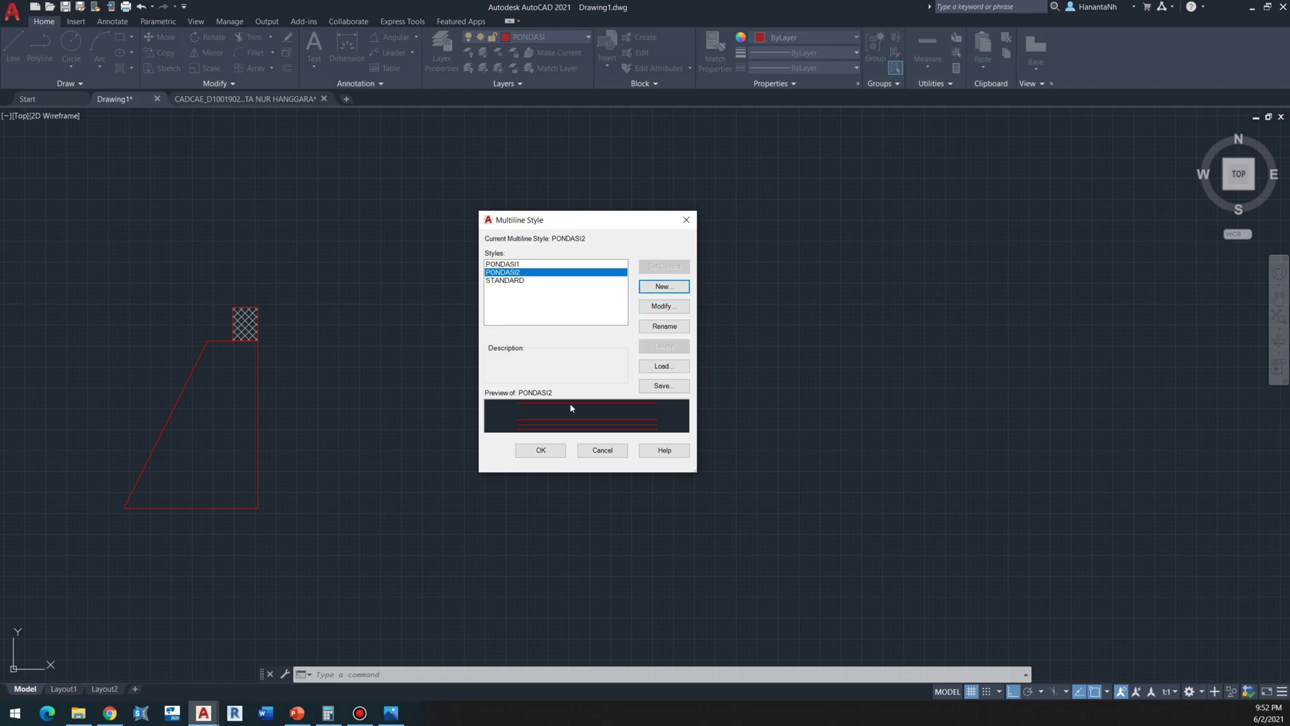
click(540, 449)
scroll(552, 369, down, 2)
middle_drag(386, 370, 501, 361)
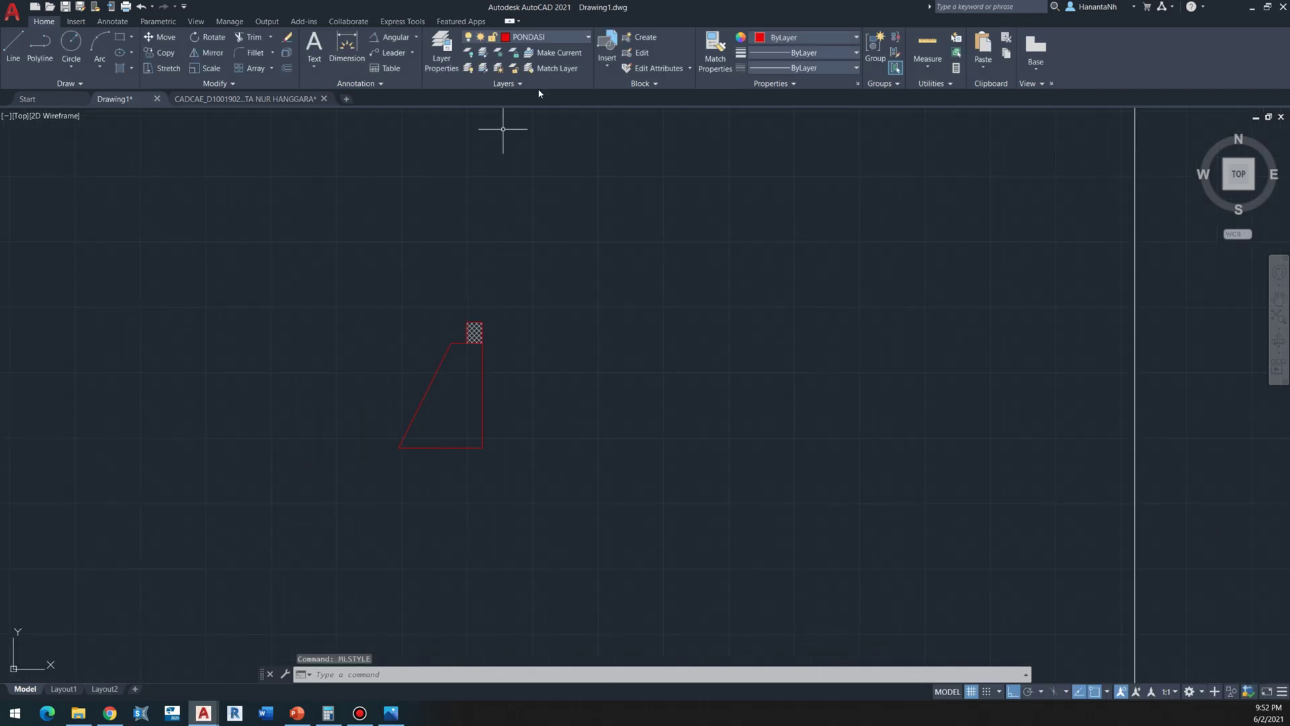
click(547, 37)
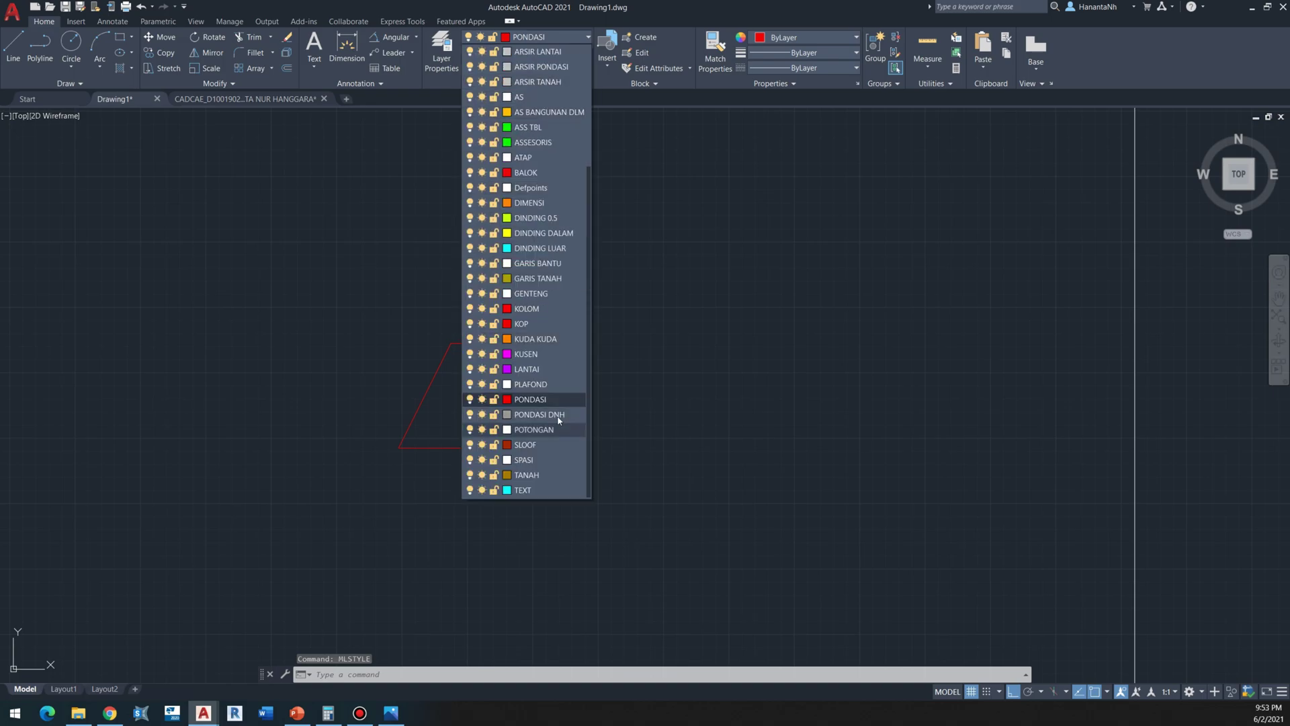
click(540, 414)
Step: Try a PONDASI2 multiline with Top justification, running down from the lower right corner of the one-sided foundation profile
scroll(446, 459, up, 2)
text(ml)
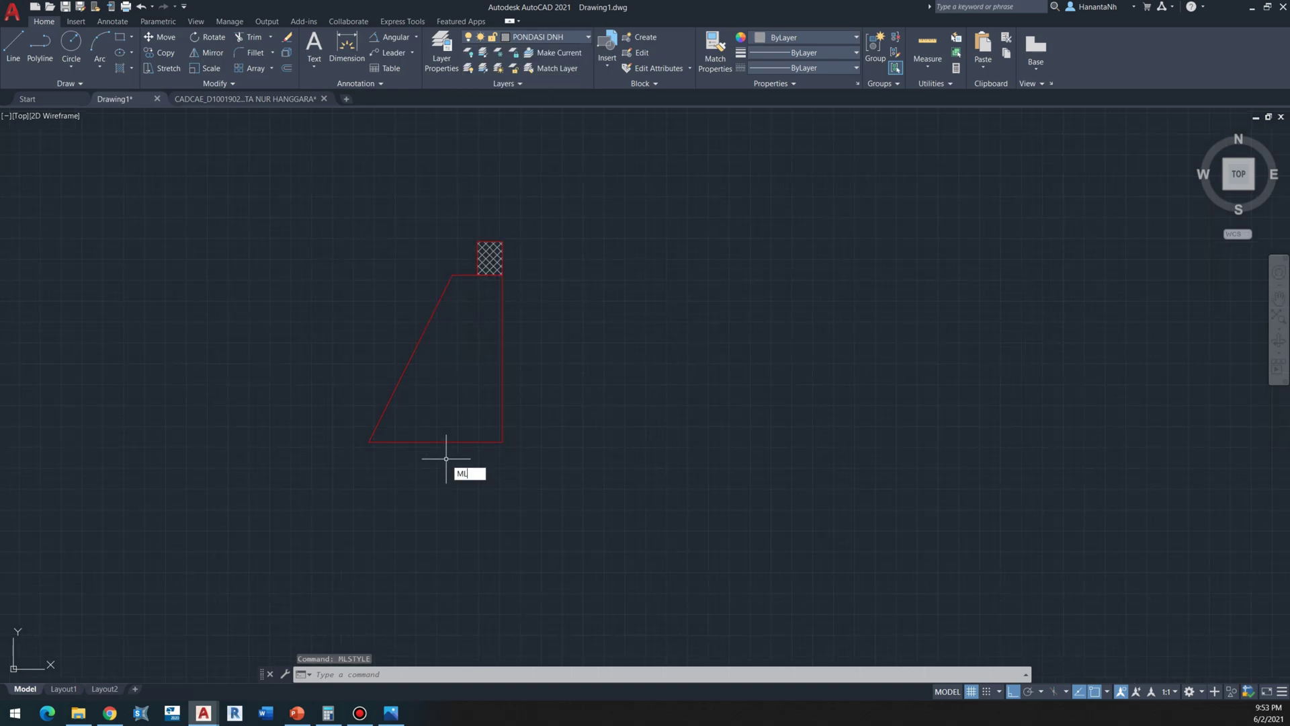
key(Return)
text(j)
key(Return)
text(t)
key(Return)
click(500, 442)
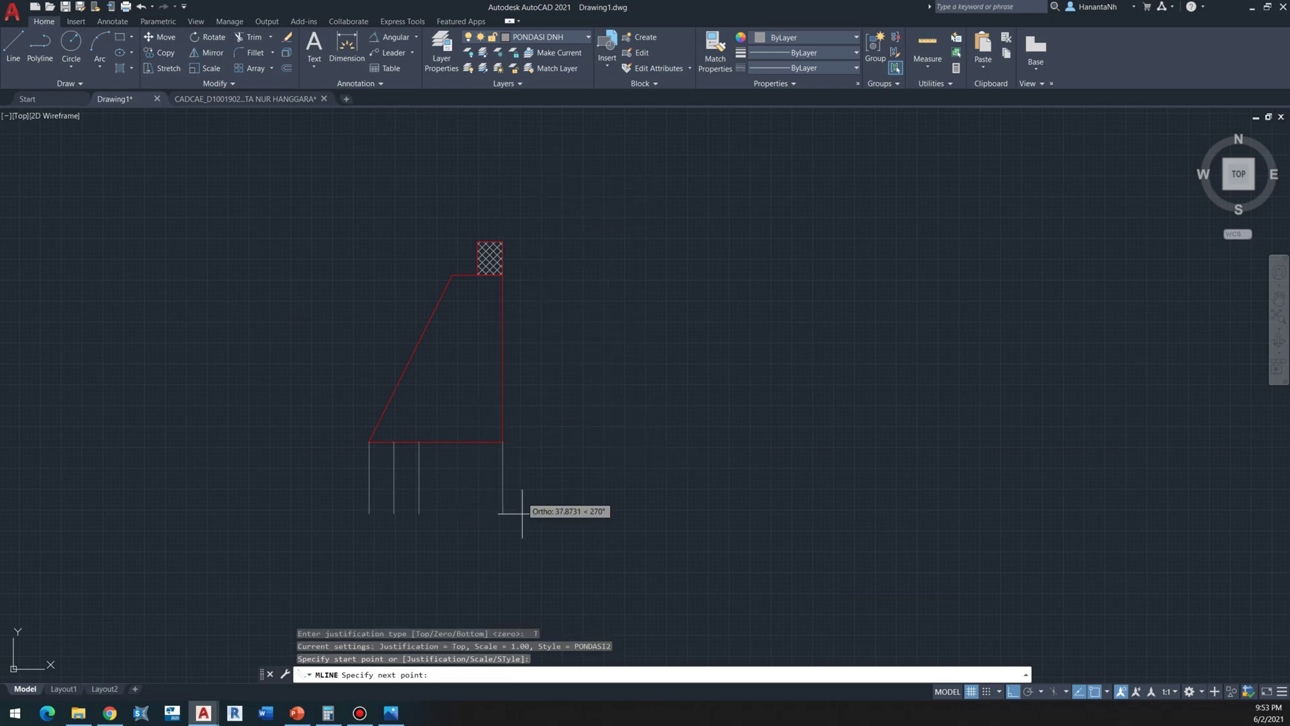
key(Escape)
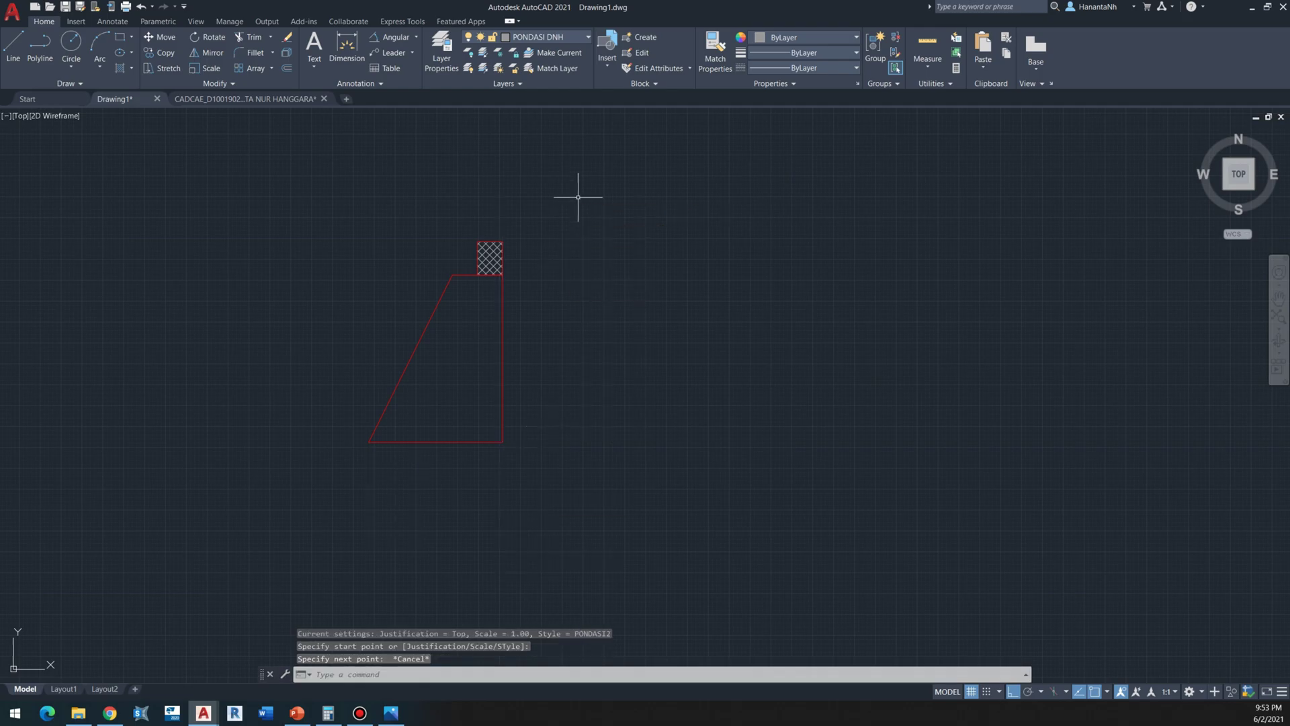
key(Escape)
Step: Set the multiline justification to Bottom
text(ml)
key(Return)
text(j)
key(Return)
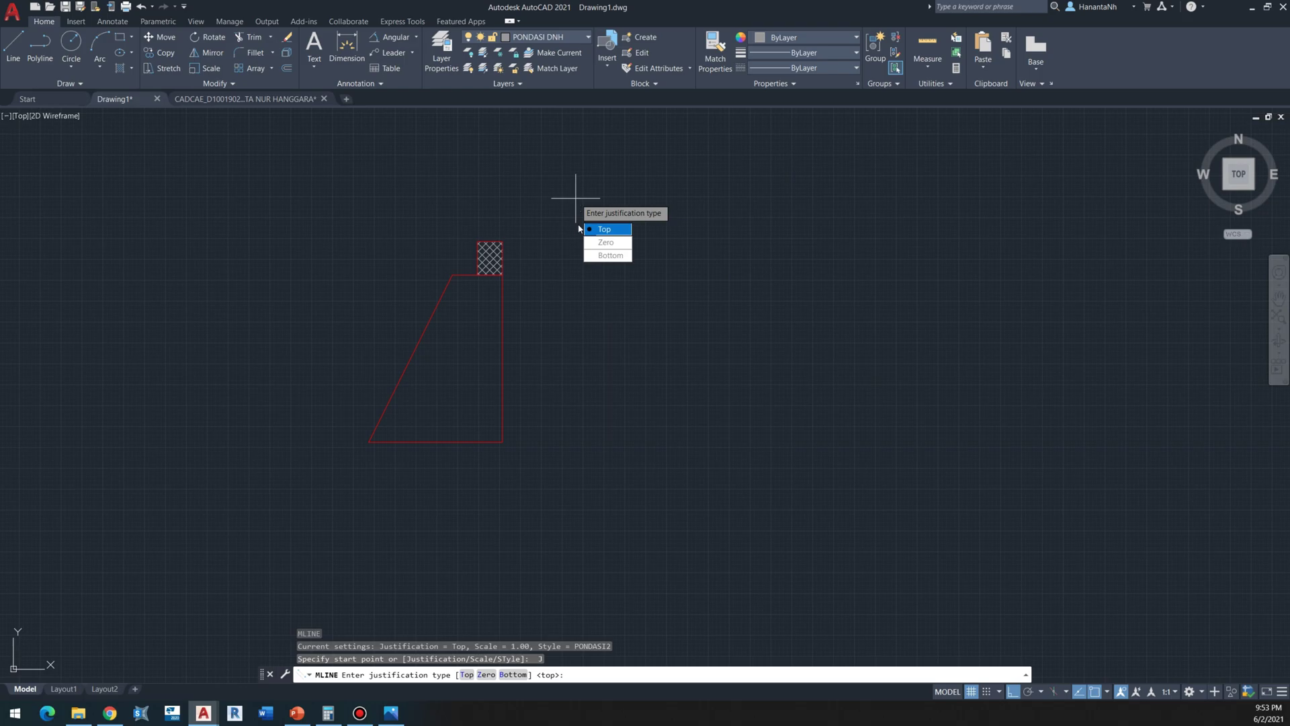
click(595, 256)
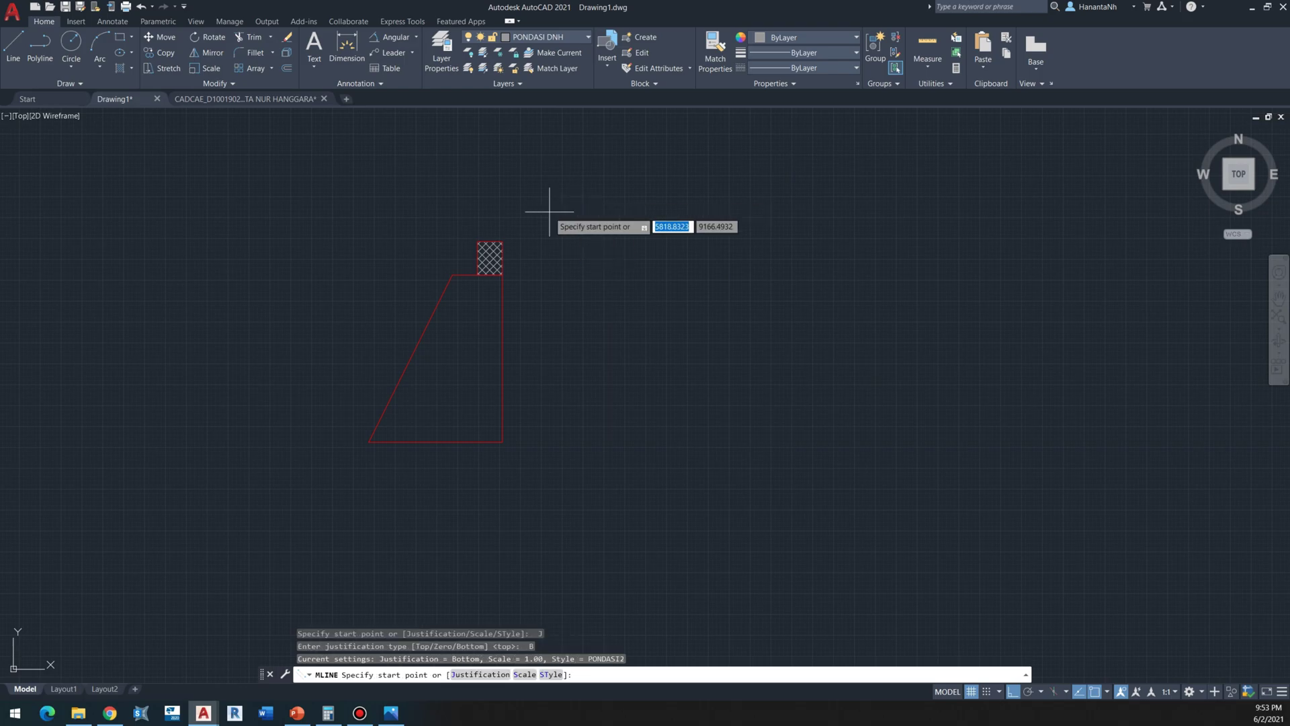
click(502, 237)
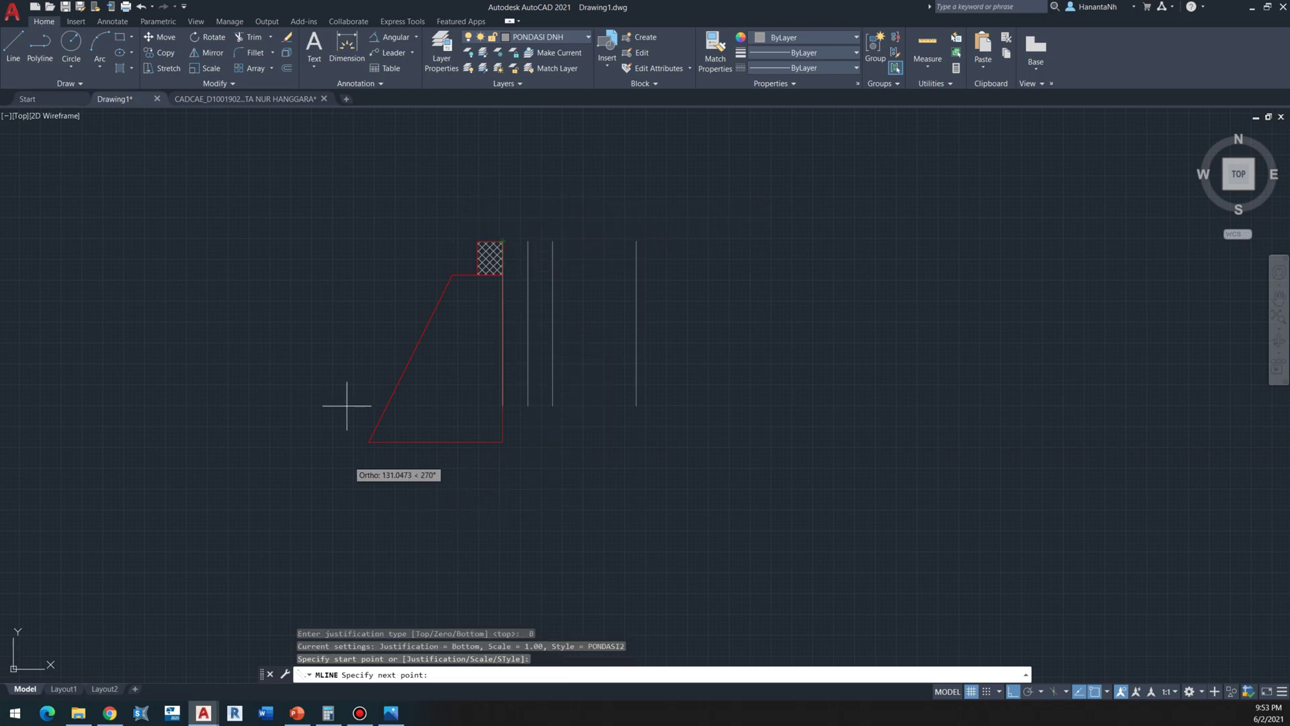
key(Escape)
key(Return)
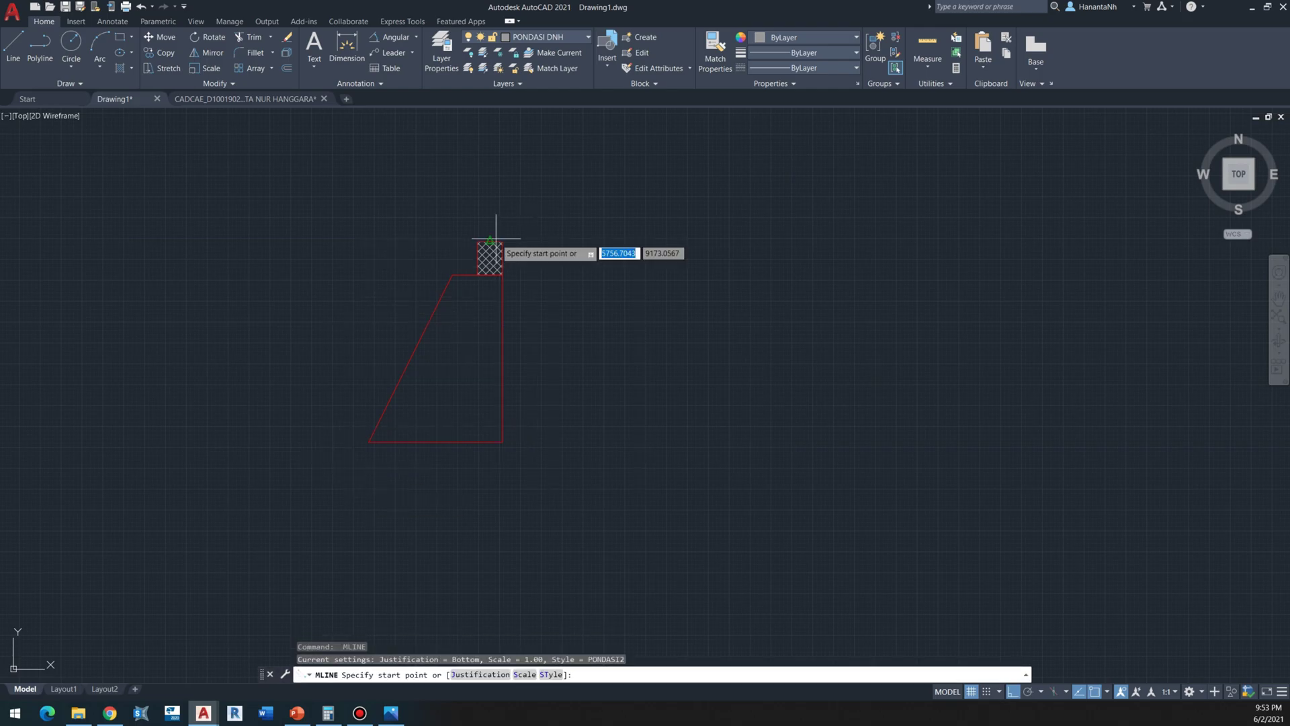
click(502, 240)
key(Escape)
Step: Draw a Bottom-justified PONDASI2 multiline straight up from the profile's lower right corner to beyond its hatched top, and compare the widths
key(Return)
click(503, 442)
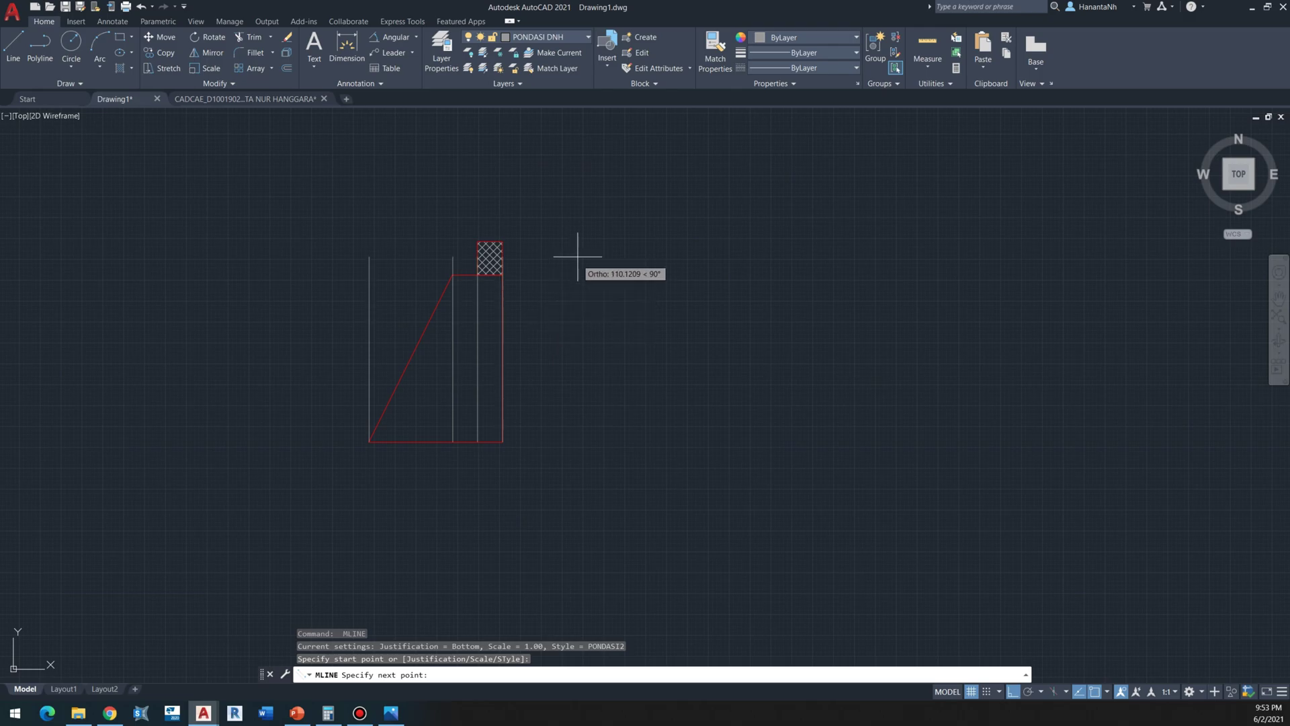
click(579, 204)
key(Escape)
scroll(446, 239, up, 3)
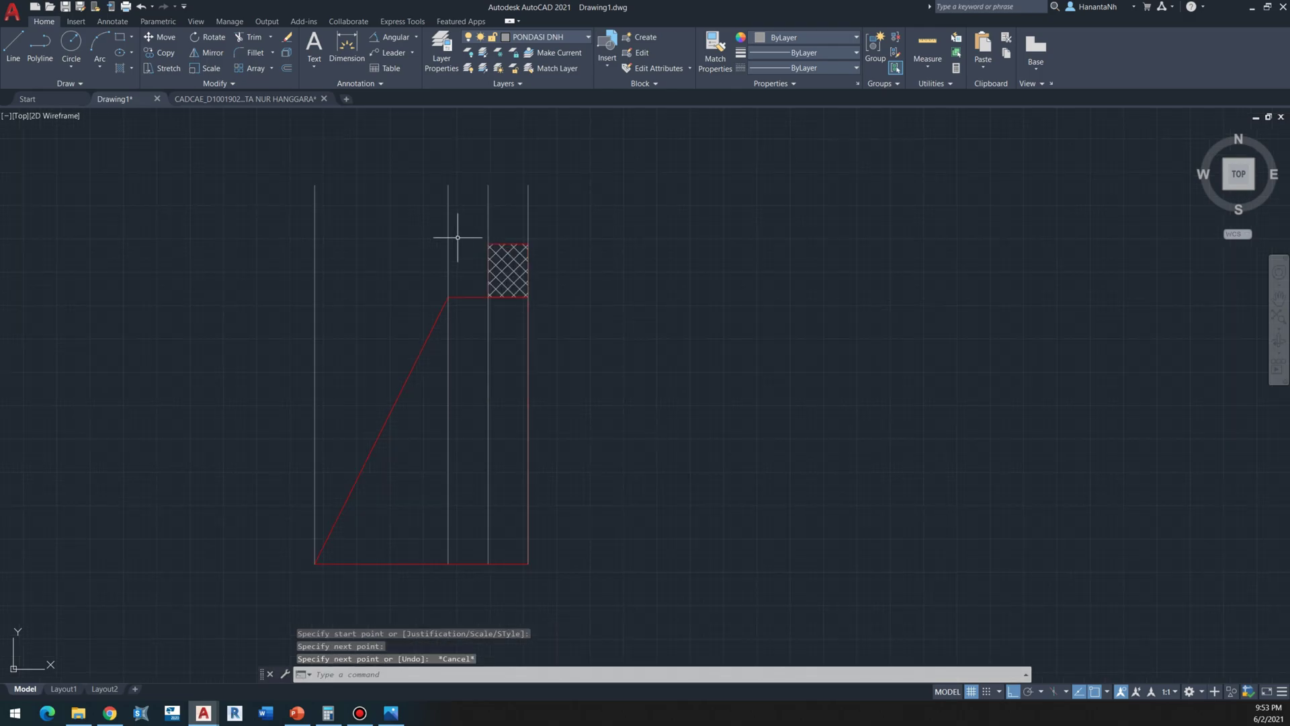
scroll(514, 237, up, 3)
scroll(389, 254, down, 5)
scroll(295, 265, up, 2)
scroll(295, 265, down, 2)
Step: Erase the one-sided foundation profile together with its hatch and the trial multiline
click(454, 226)
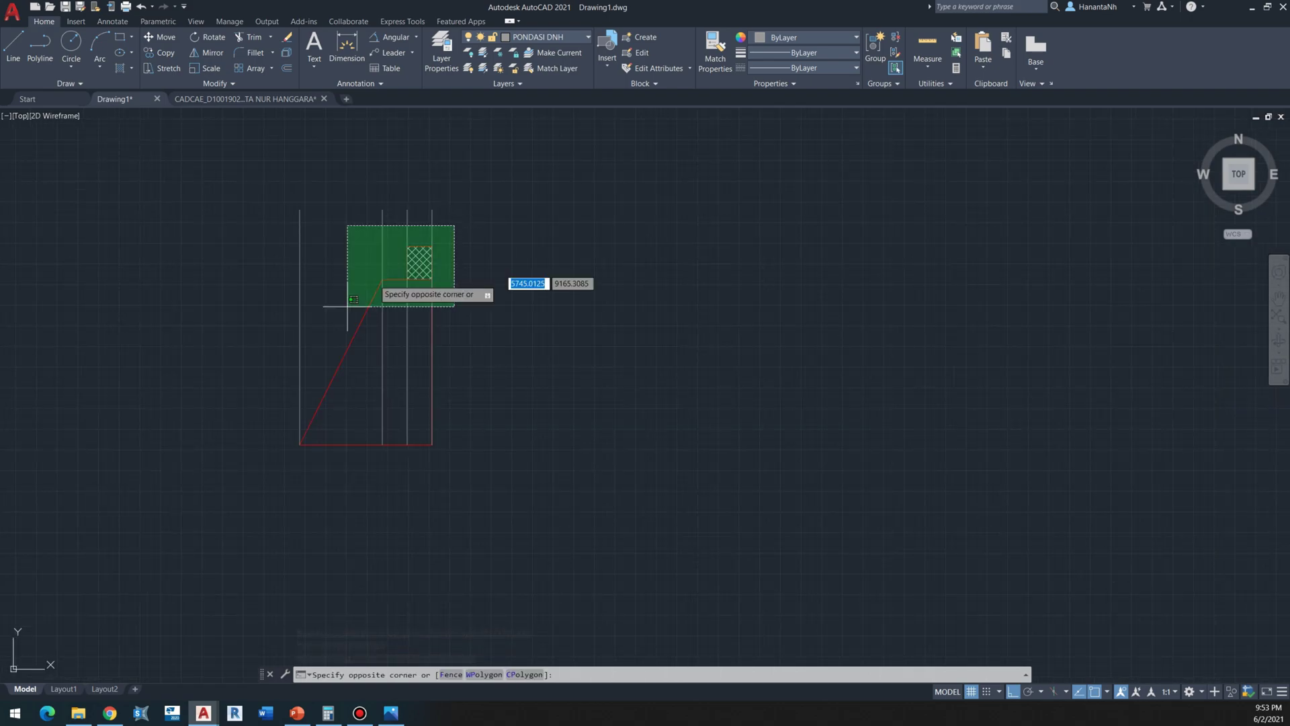
click(230, 518)
text(e)
key(Return)
Step: Erase the extra line lying on axis G between axes 2 and 6 of the foundation plan
scroll(248, 496, down, 4)
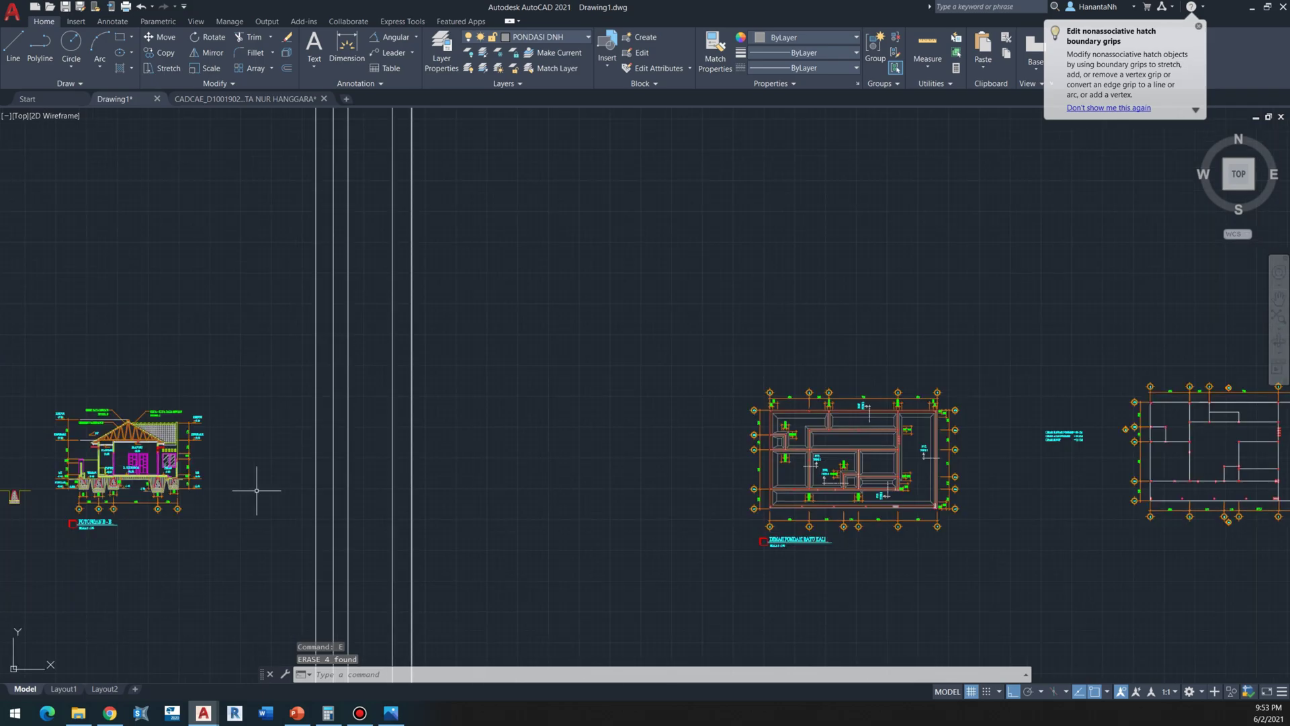
middle_drag(750, 472, 256, 384)
scroll(255, 383, down, 2)
scroll(536, 352, up, 8)
scroll(568, 349, down, 2)
scroll(488, 322, up, 2)
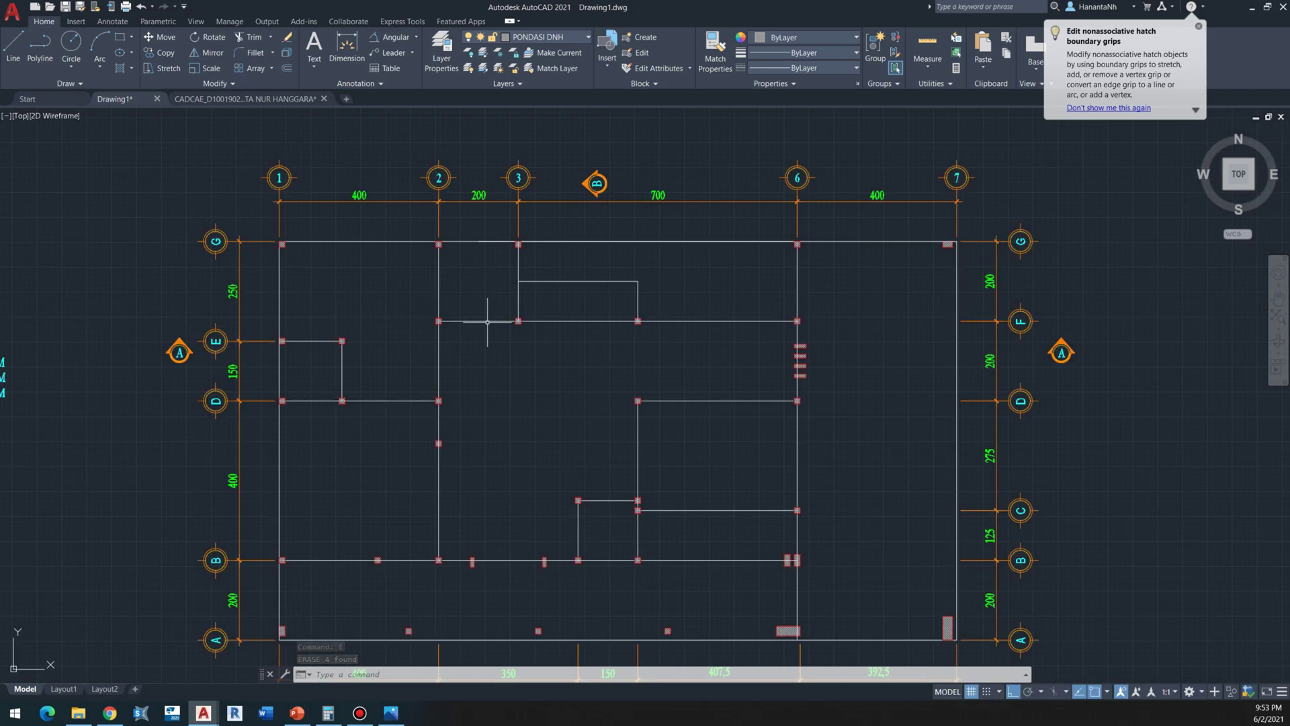
click(470, 231)
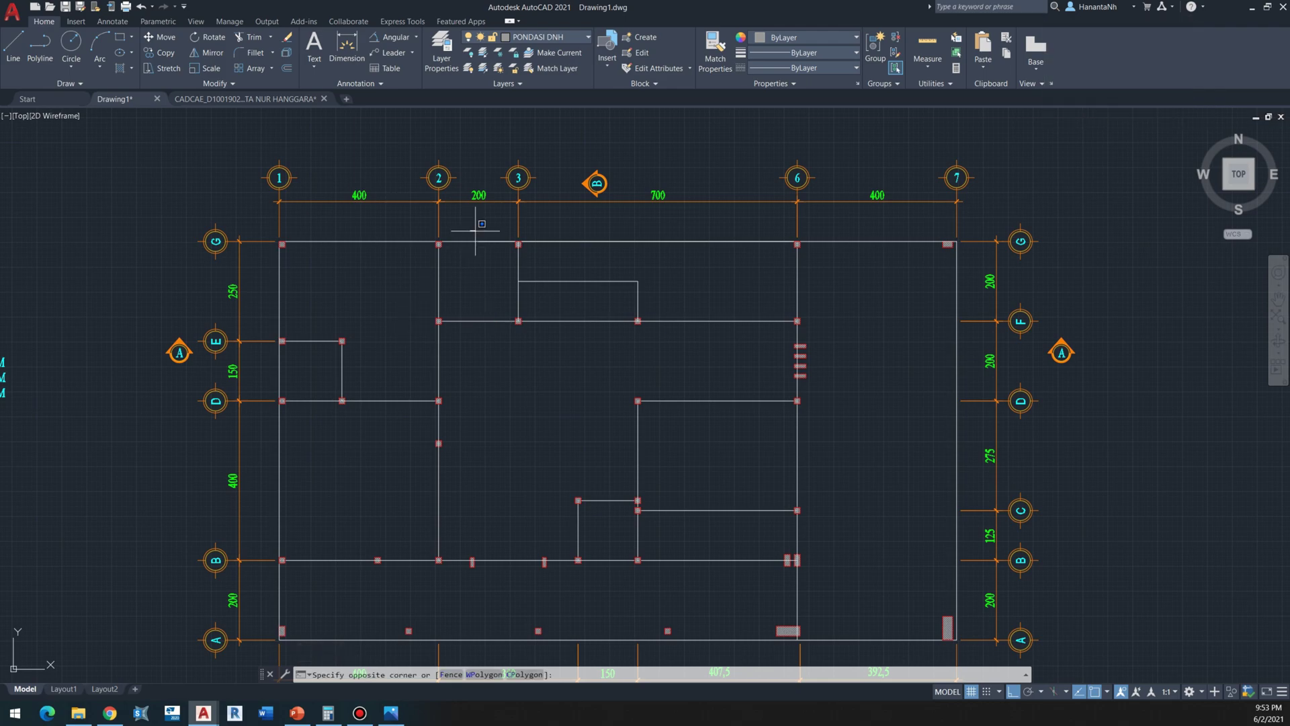
click(825, 245)
text(E)
key(Return)
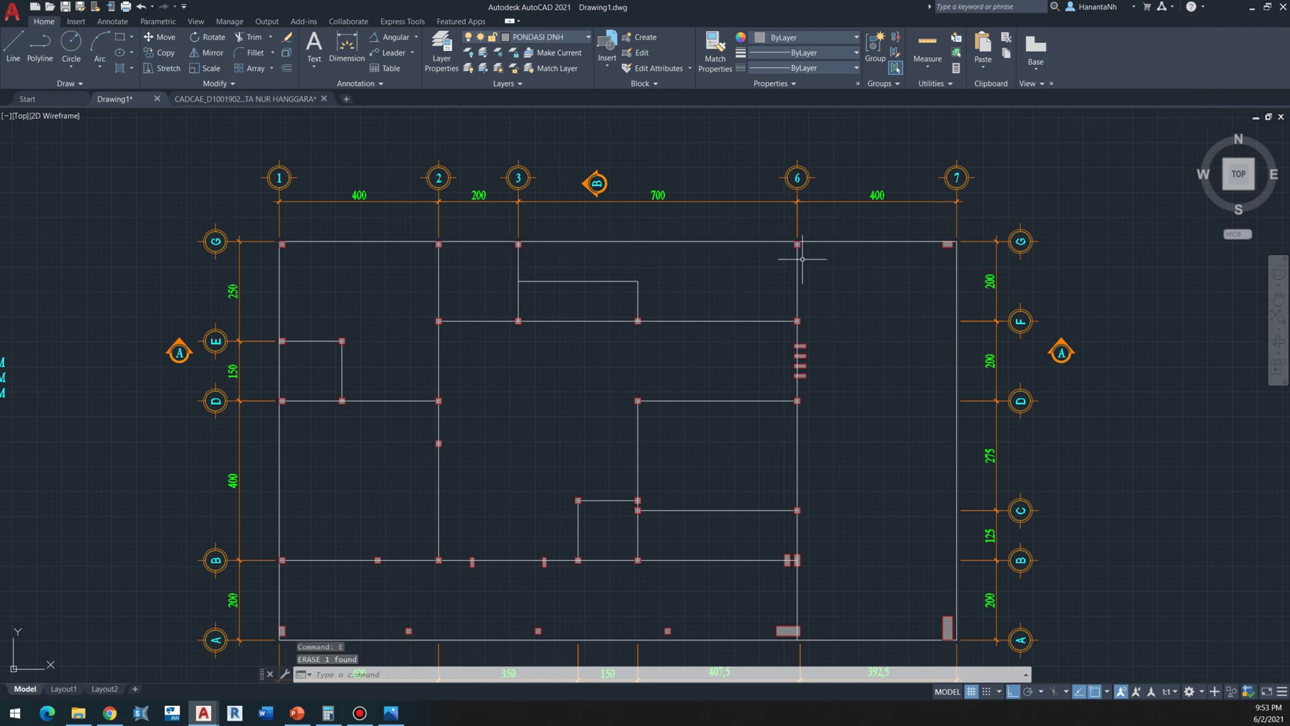
click(612, 278)
key(Escape)
scroll(584, 298, down, 2)
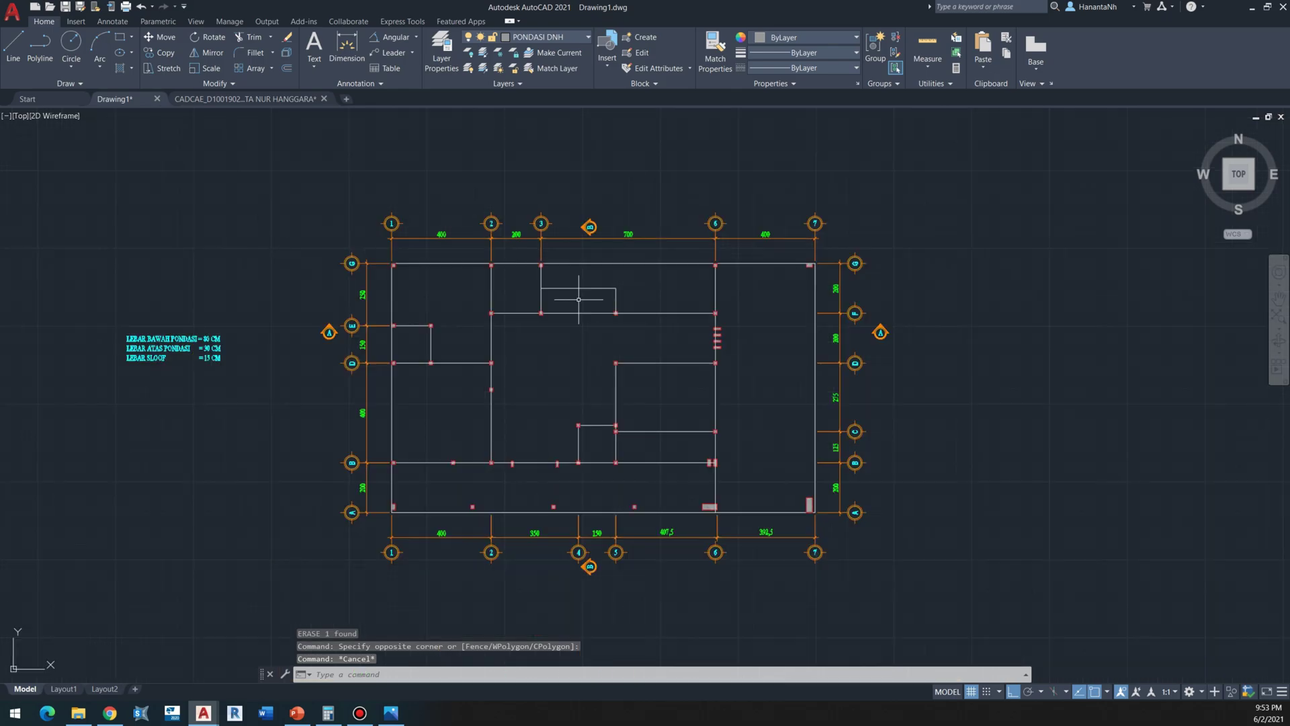
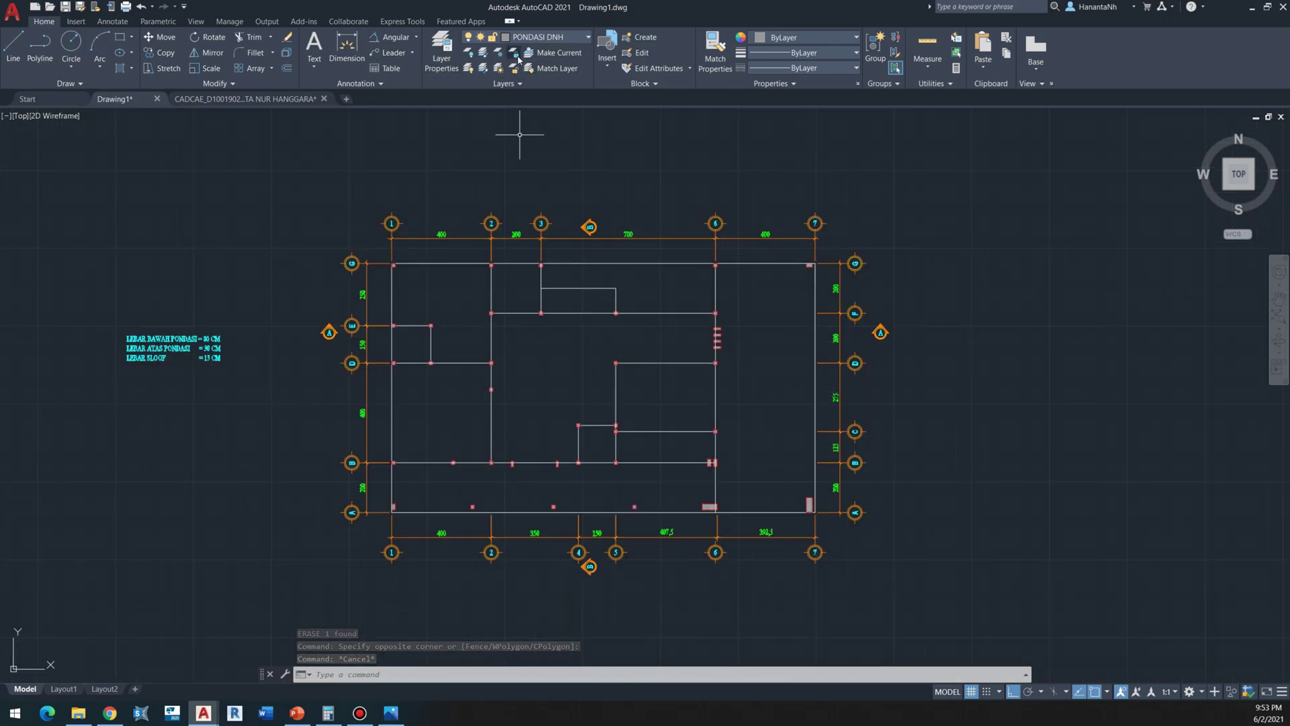
Step: Lock the AS layer of the plan's axis lines and the KOLOM layer of its columns
click(514, 52)
scroll(512, 290, up, 3)
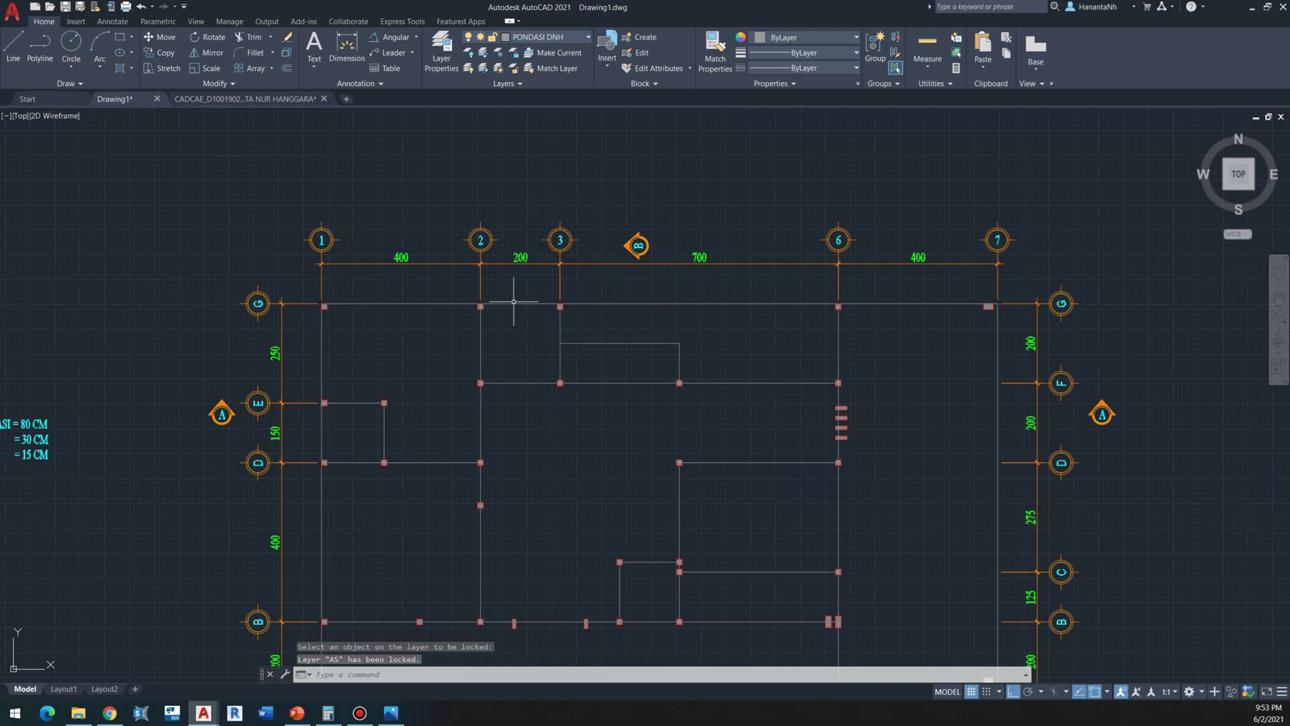
scroll(508, 308, up, 4)
scroll(445, 306, up, 5)
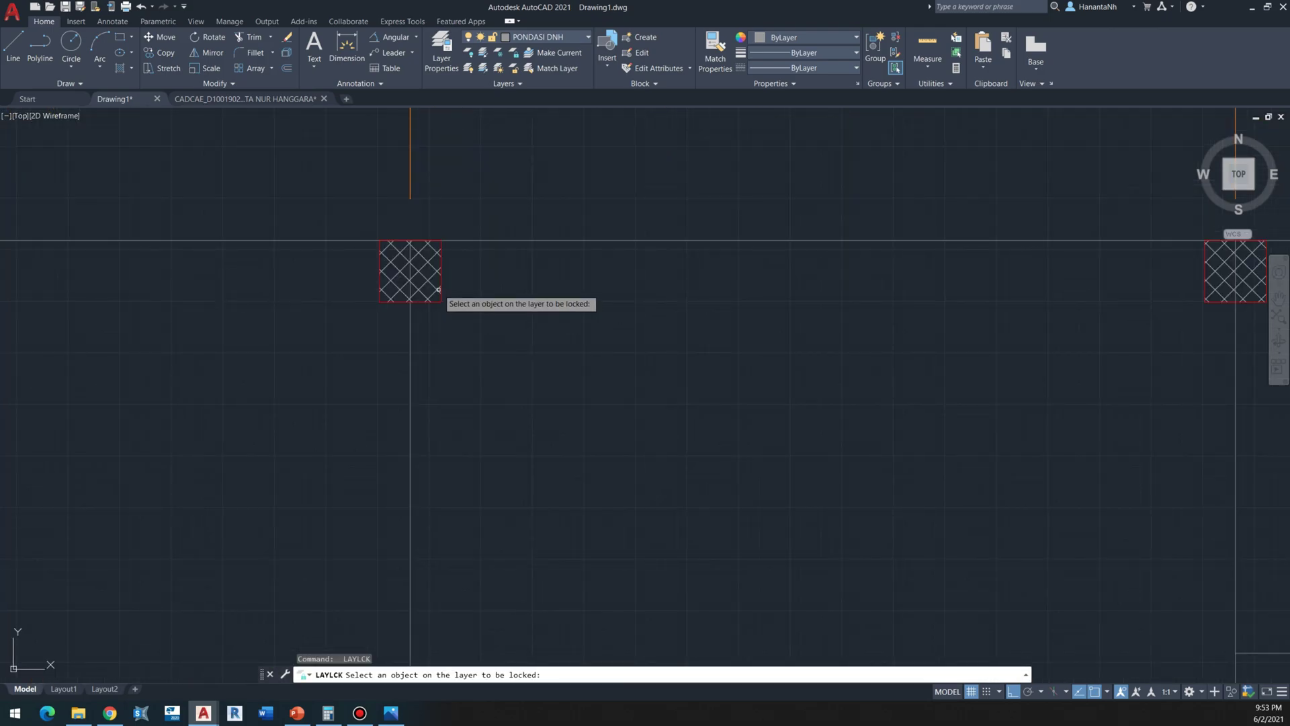
click(432, 276)
key(Return)
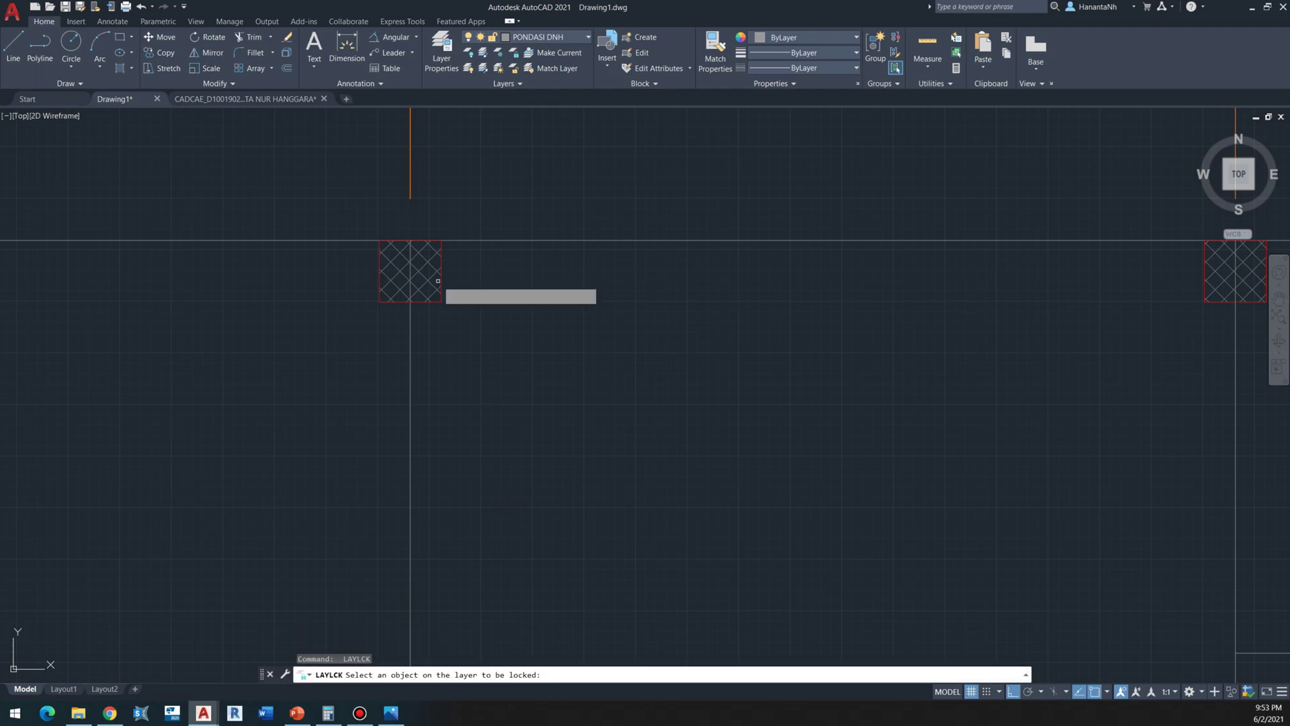
click(440, 283)
scroll(420, 254, down, 7)
scroll(420, 254, down, 2)
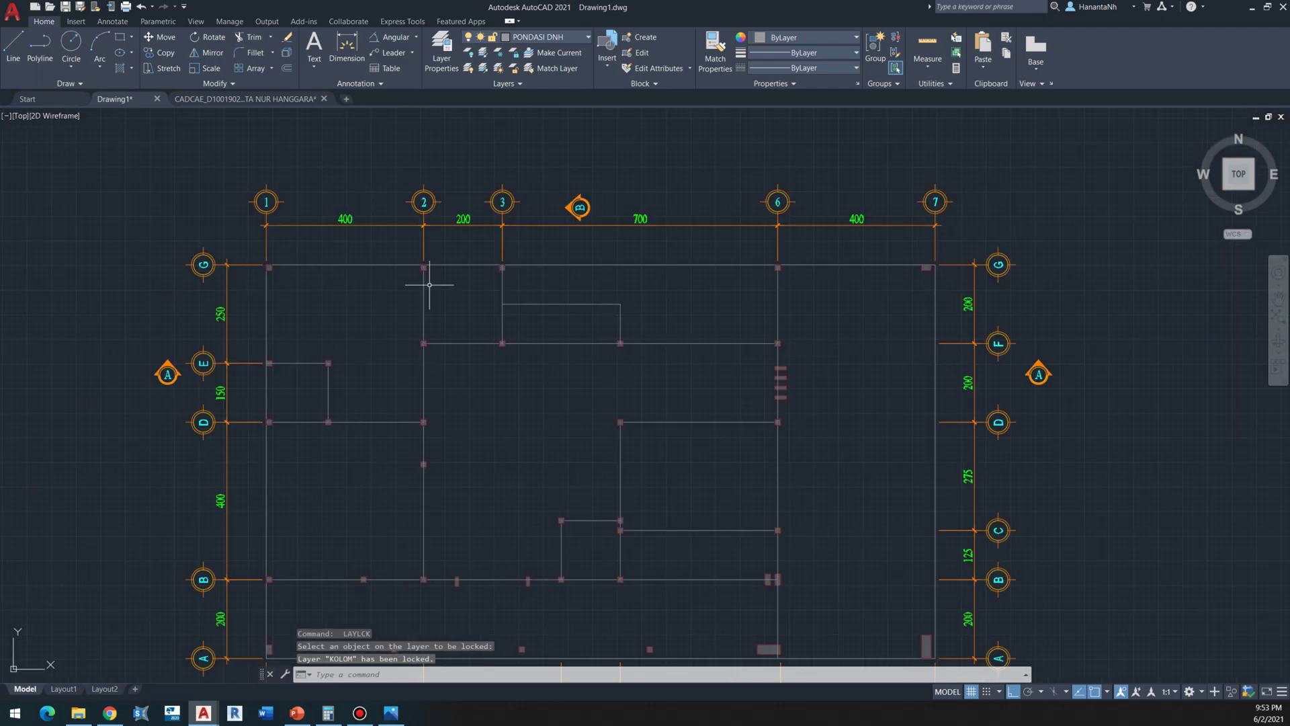
scroll(426, 282, up, 2)
key(Escape)
key(Escape)
scroll(426, 268, down, 2)
mouse_move(540, 328)
middle_down()
mouse_move(554, 320)
mouse_move(532, 276)
middle_up()
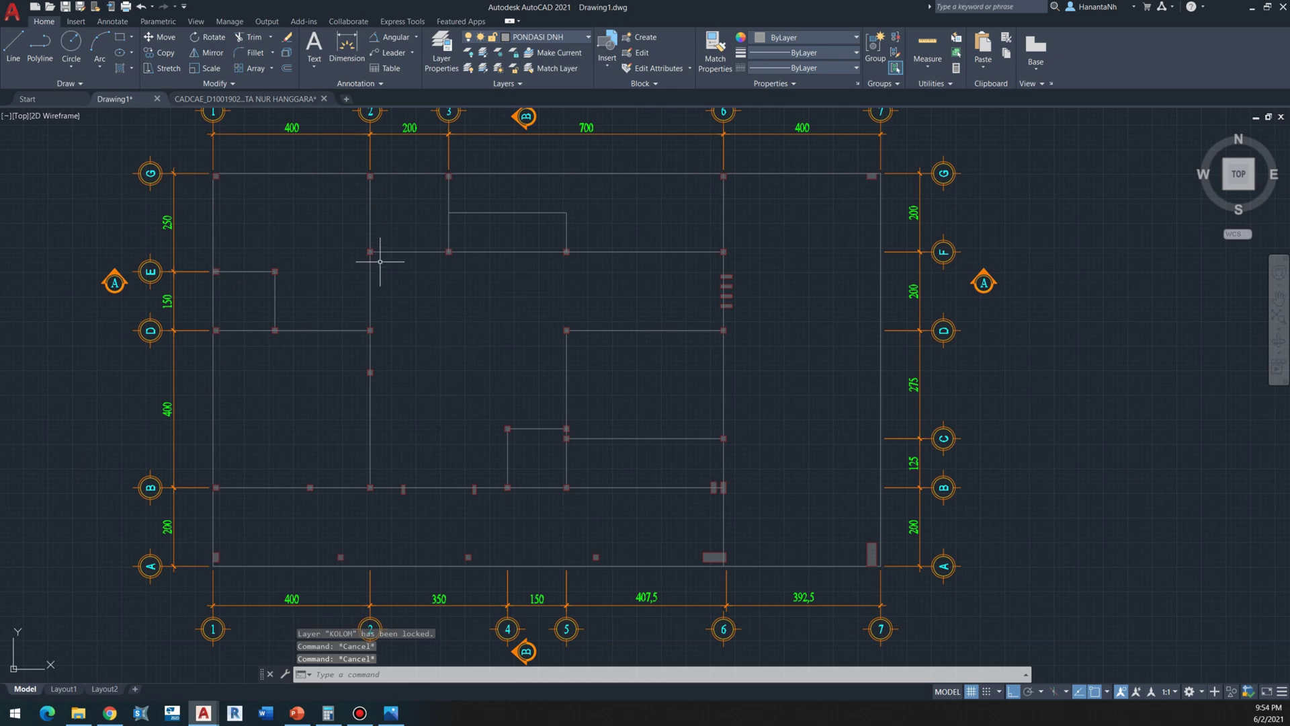
middle_drag(363, 252, 368, 284)
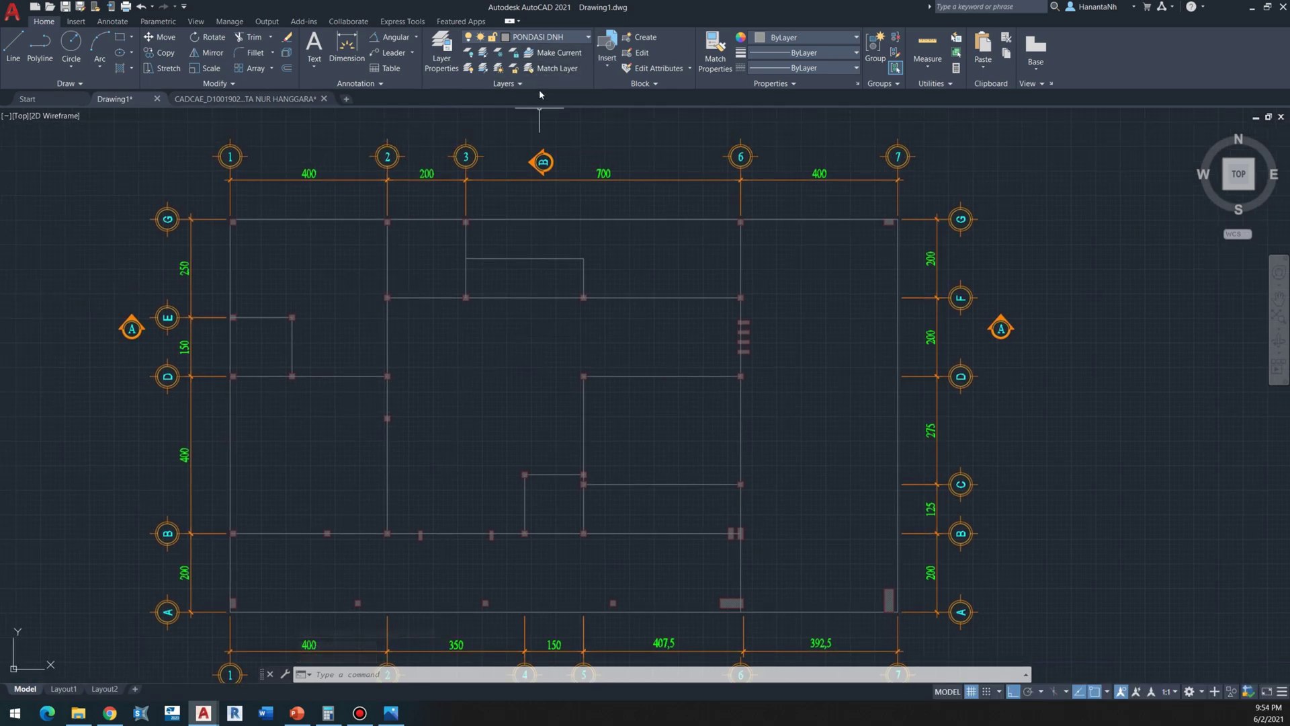
click(586, 37)
click(586, 37)
middle_drag(464, 254, 485, 261)
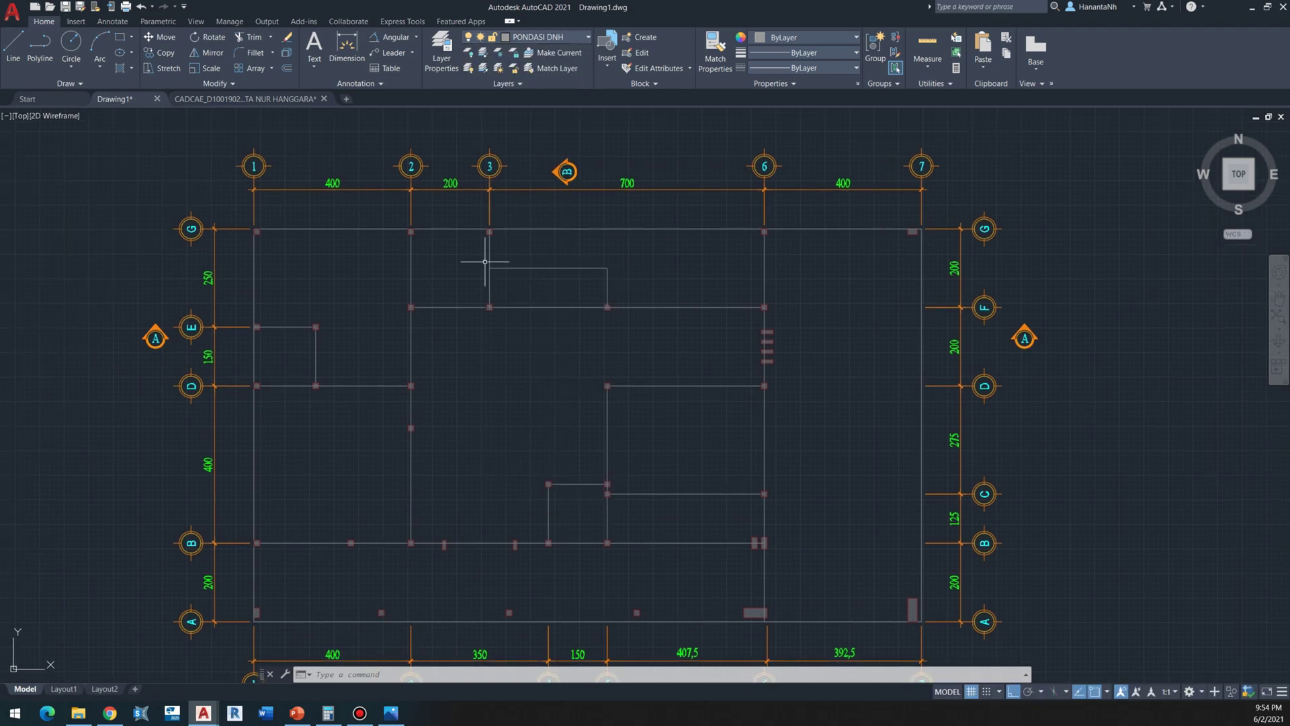
key(Return)
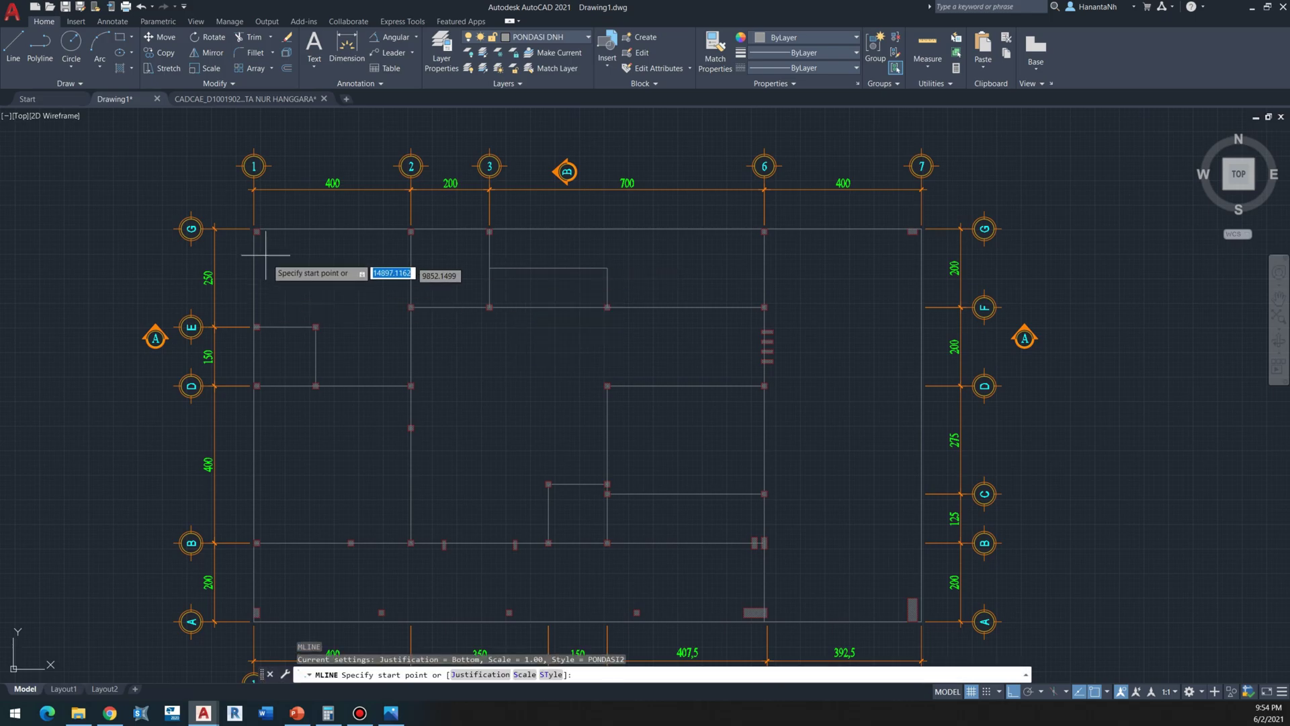
scroll(265, 608, up, 4)
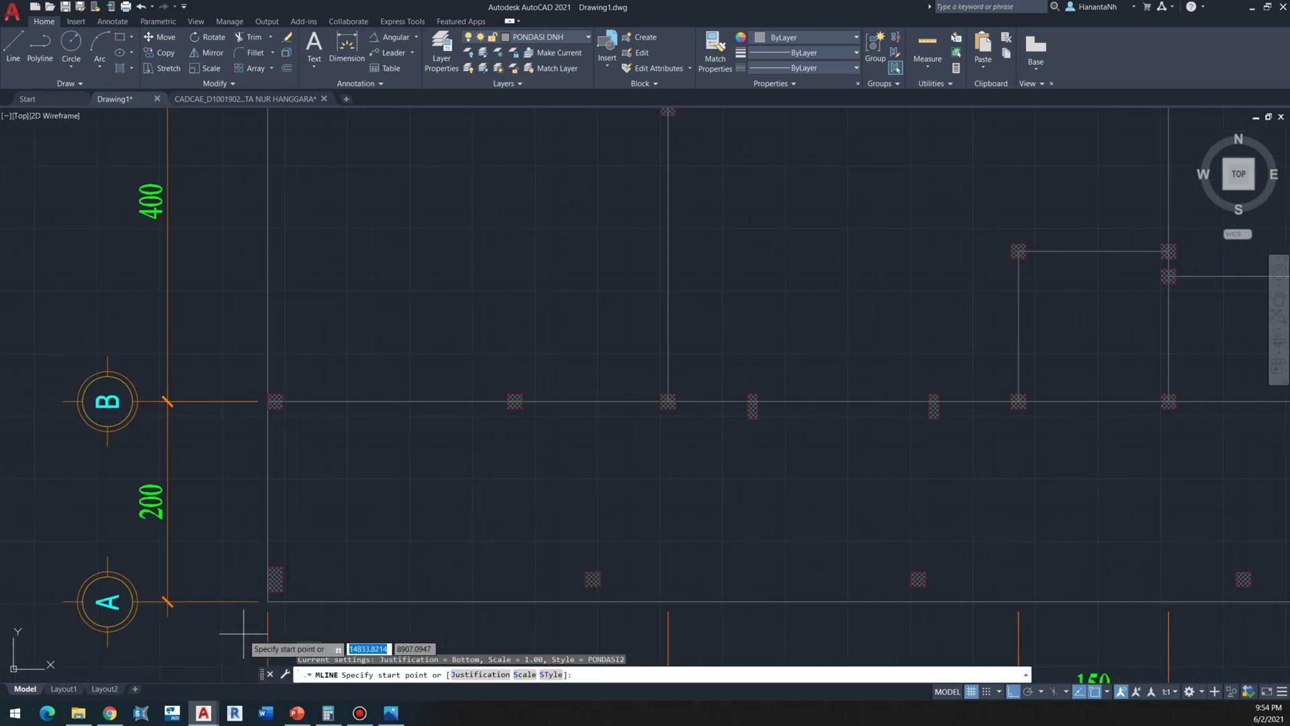
click(267, 602)
scroll(331, 403, down, 5)
key(Escape)
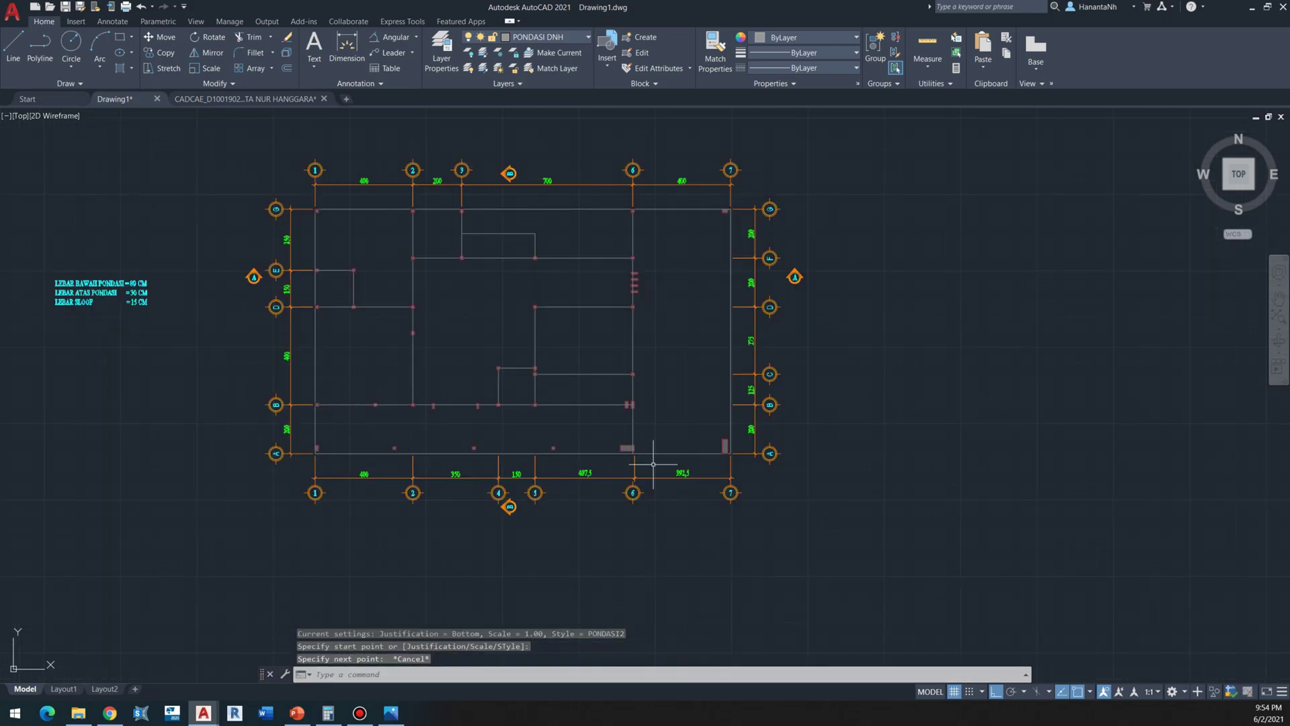
scroll(738, 458, up, 2)
scroll(737, 457, up, 2)
scroll(576, 441, down, 5)
scroll(201, 464, up, 3)
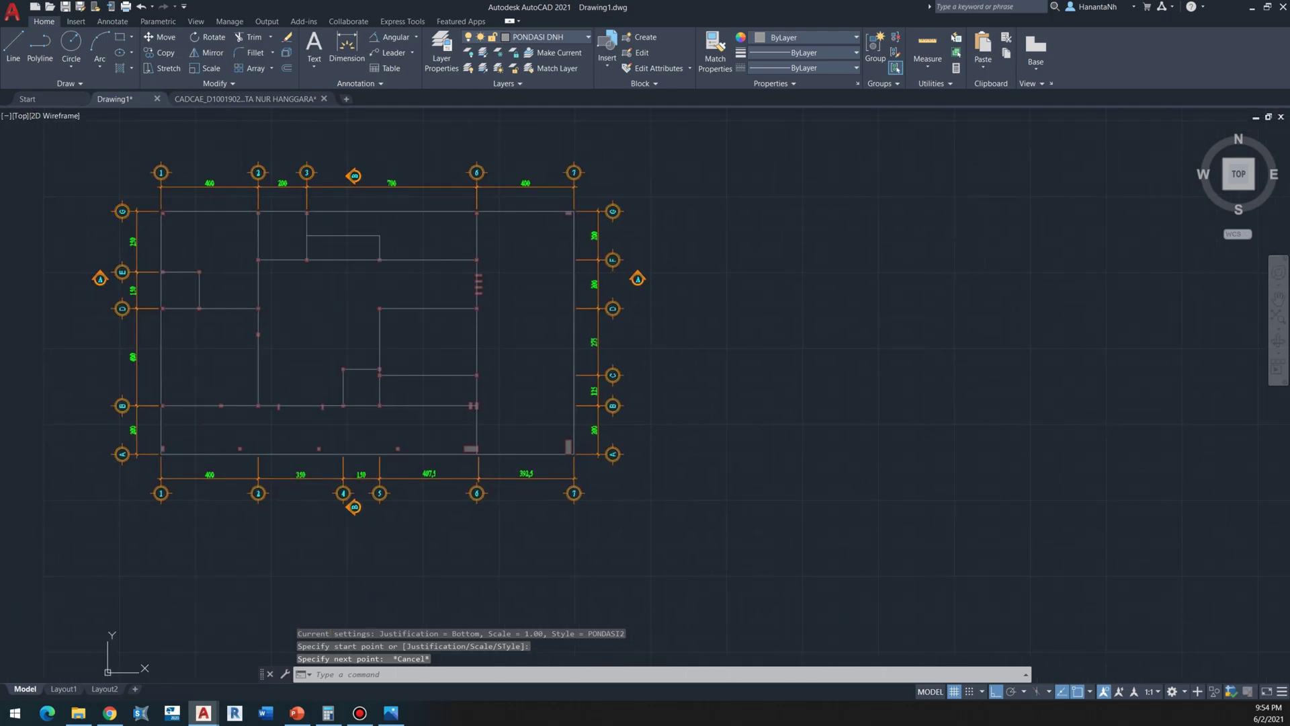
key(space)
click(160, 463)
scroll(181, 410, up, 2)
scroll(181, 410, down, 2)
key(Escape)
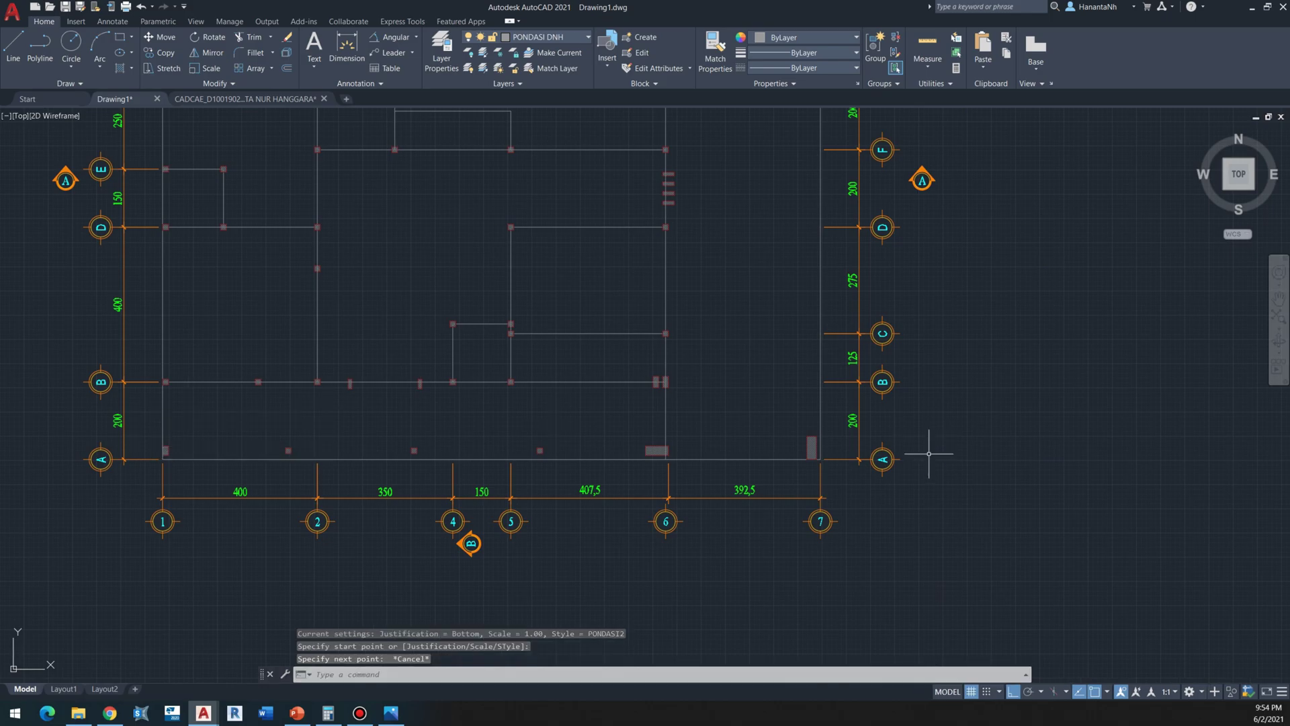
Step: Start a Bottom-justified PONDASI2 multiline at the intersection of axes 7 and A and run it up to axis G
scroll(805, 471, up, 2)
key(space)
click(789, 460)
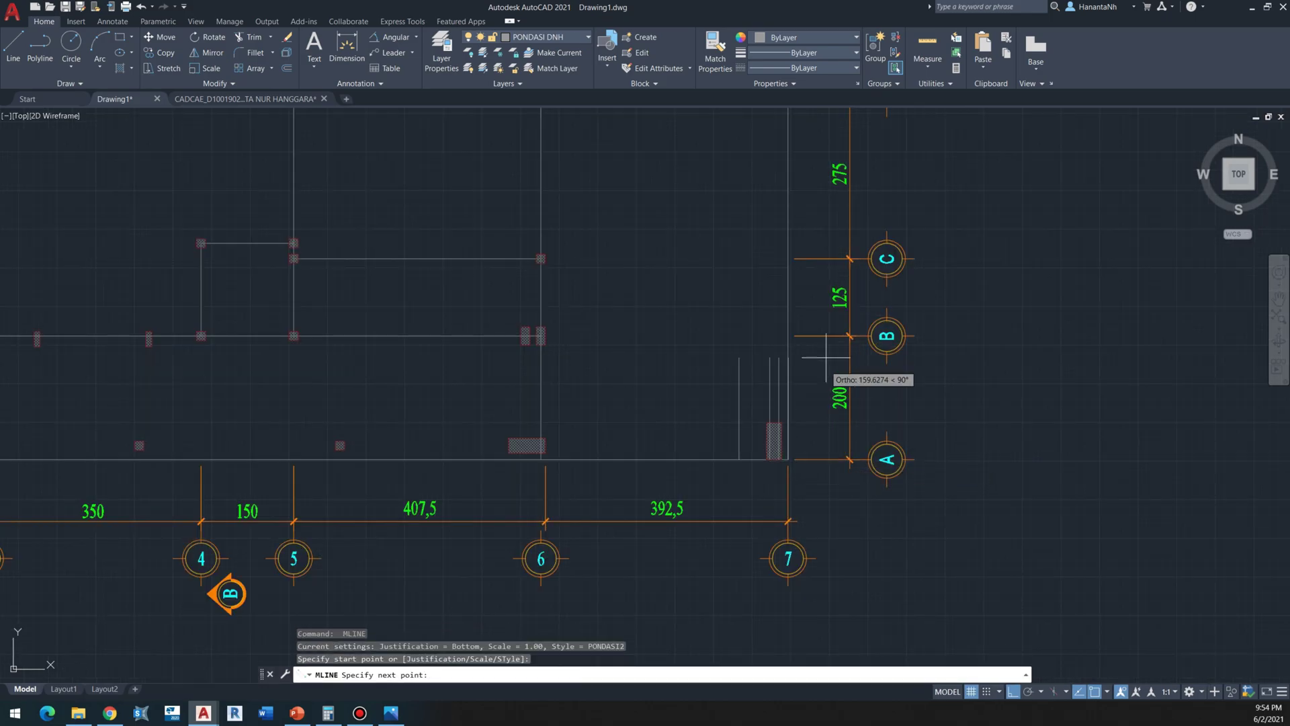
middle_drag(818, 276, 756, 512)
middle_drag(718, 287, 721, 463)
scroll(721, 464, down, 1)
scroll(726, 353, up, 3)
click(717, 303)
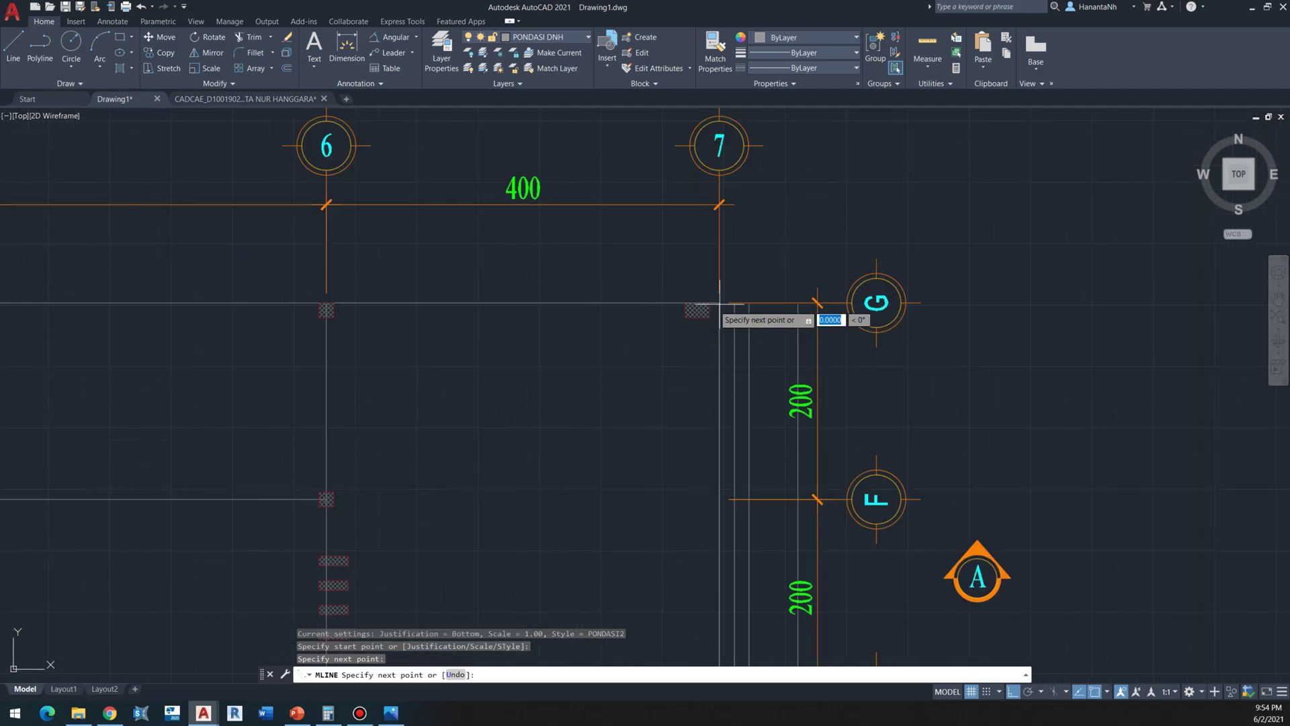
Step: Continue the perimeter multiline along axis G to its intersection with axis 1
scroll(350, 377, down, 1)
middle_drag(350, 377, 620, 310)
middle_drag(289, 298, 762, 281)
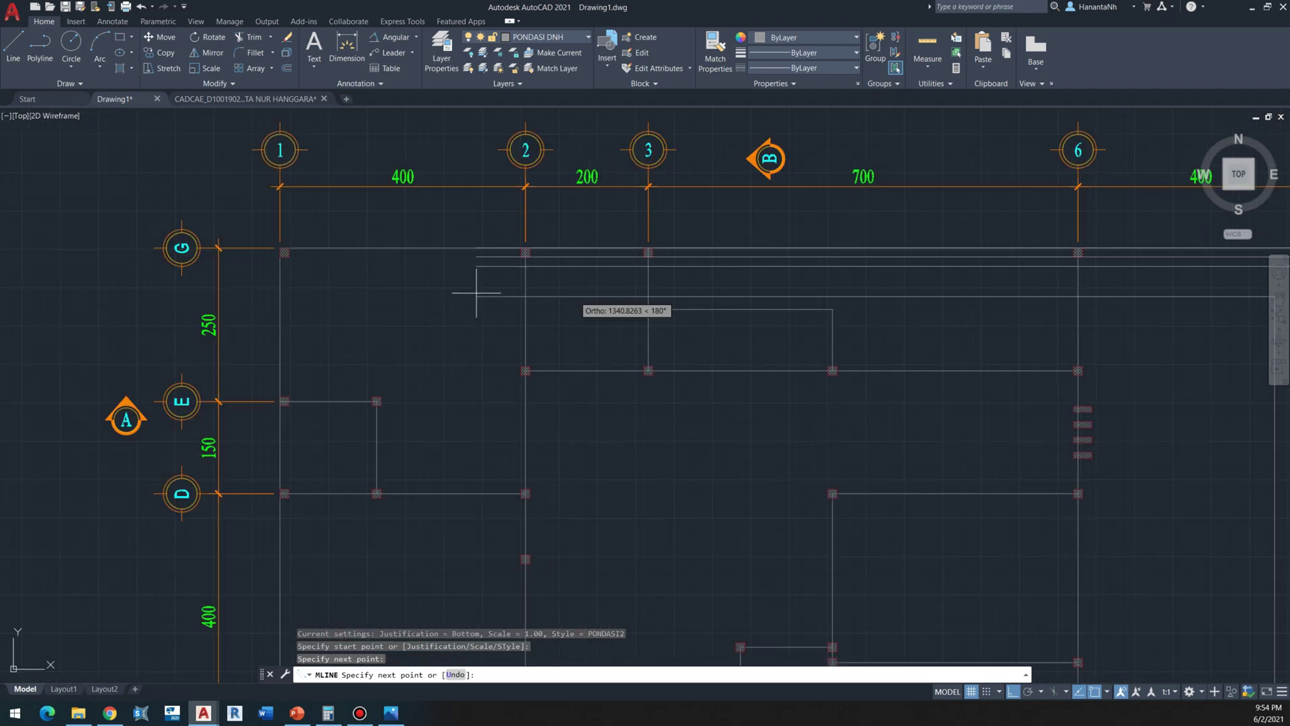
scroll(318, 260, up, 2)
click(280, 238)
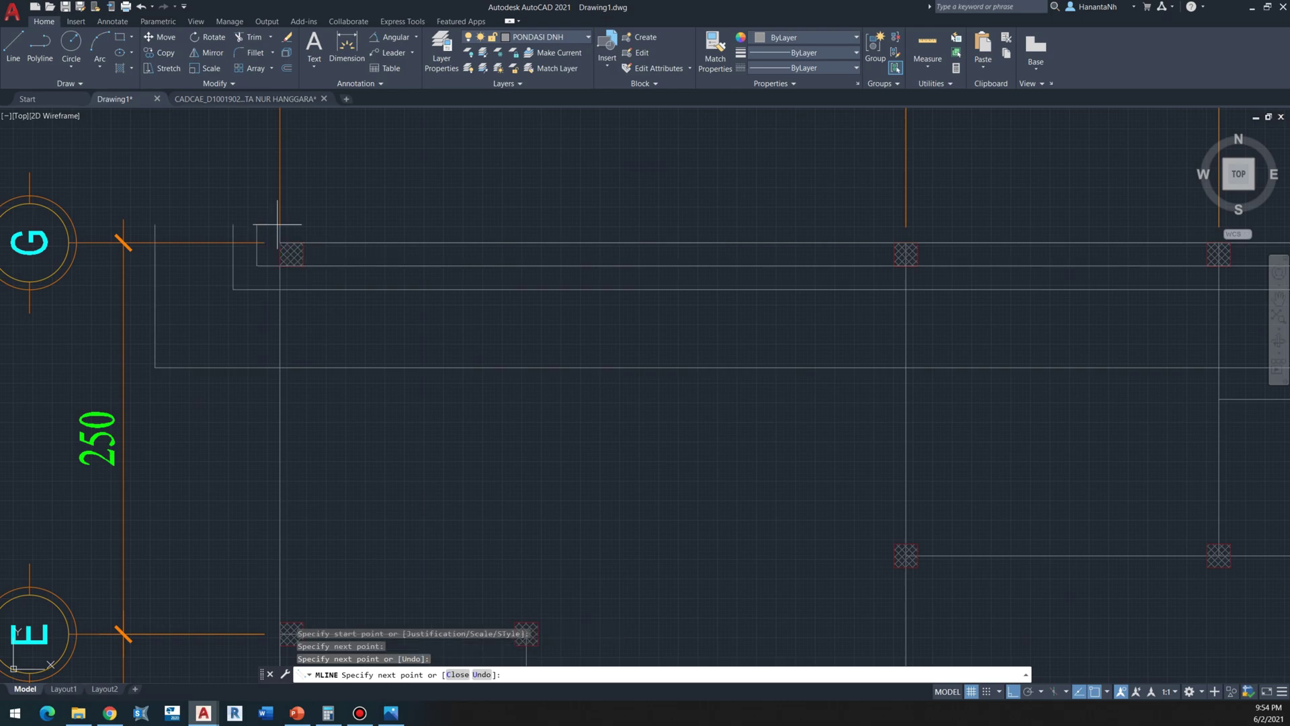
Step: Continue the perimeter multiline down axis 1 to axis A and close it along axis A at its starting point
scroll(275, 232, down, 3)
middle_drag(282, 598, 300, 397)
scroll(299, 400, up, 6)
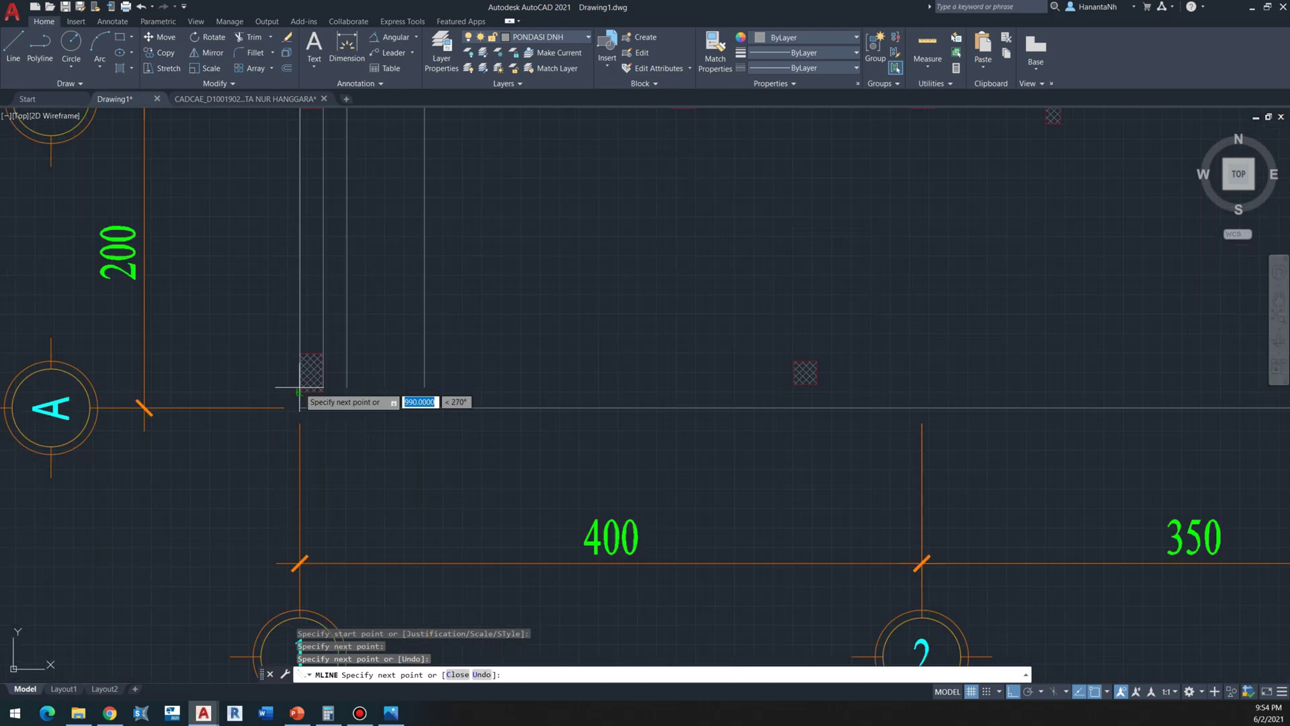
click(299, 408)
scroll(282, 403, down, 6)
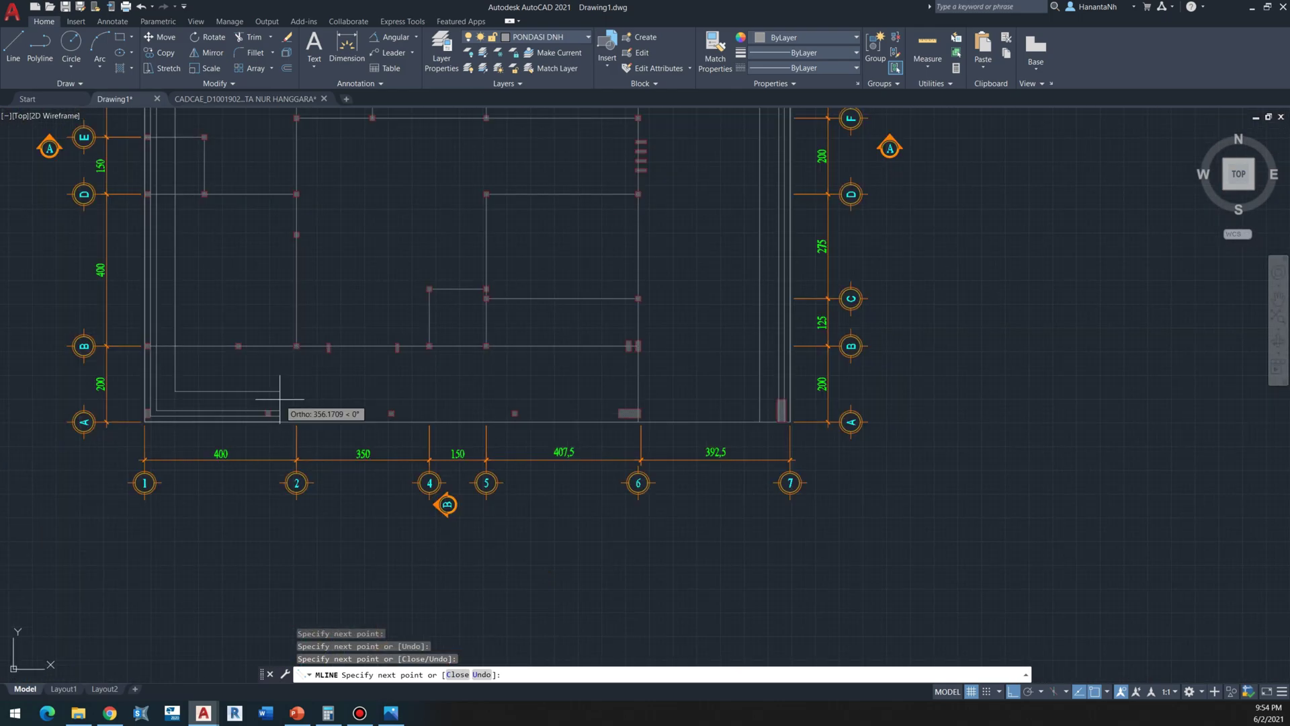
scroll(717, 388, up, 2)
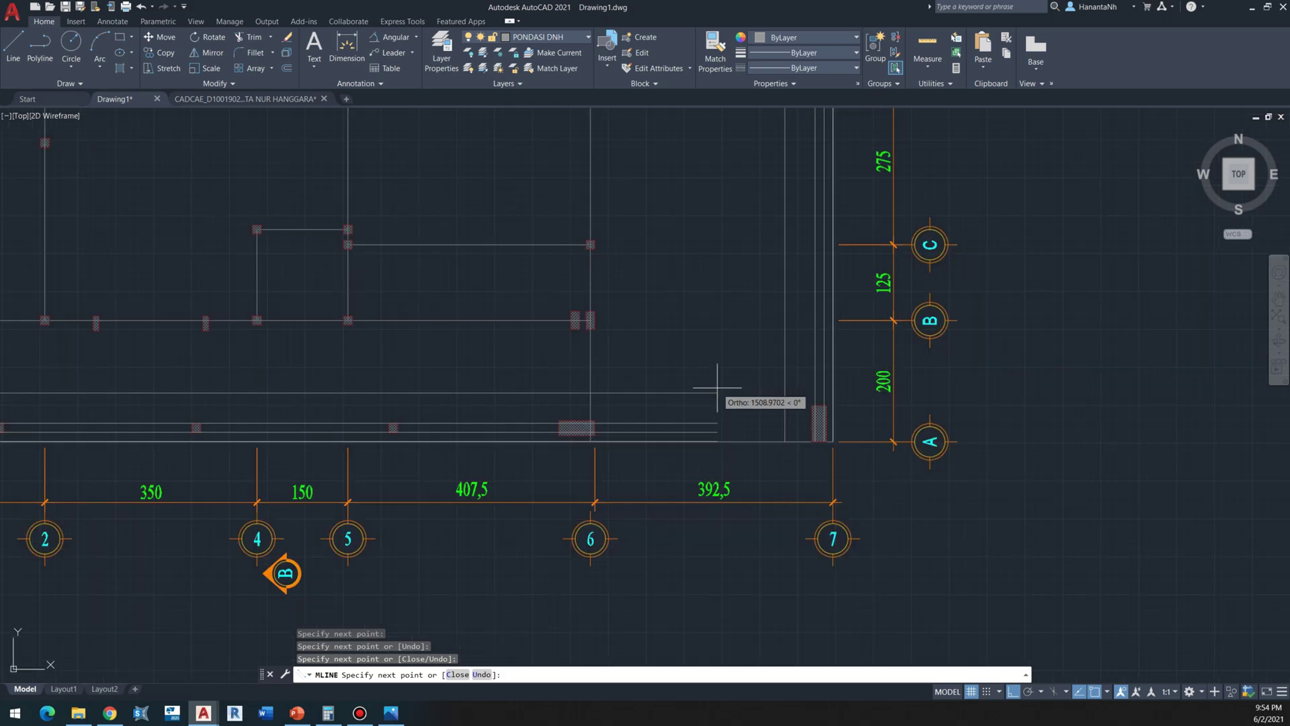
text(C)
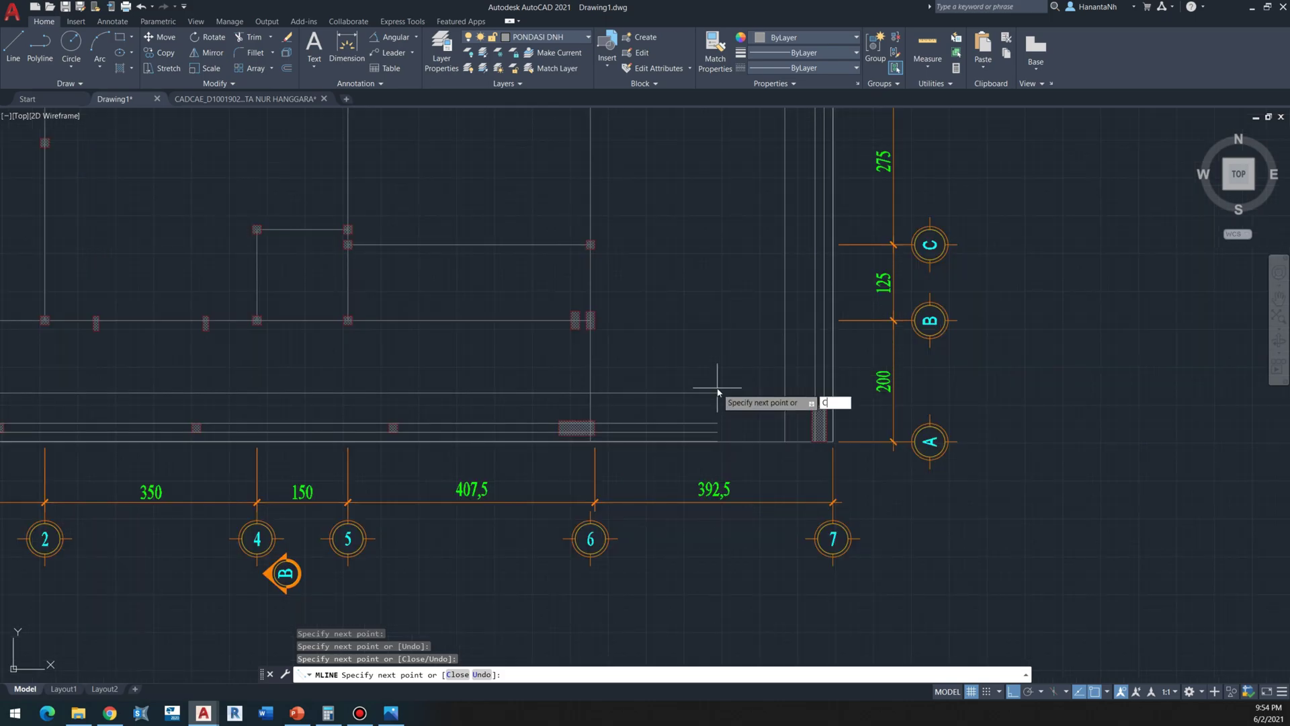
key(Return)
scroll(765, 414, down, 4)
click(783, 347)
click(733, 373)
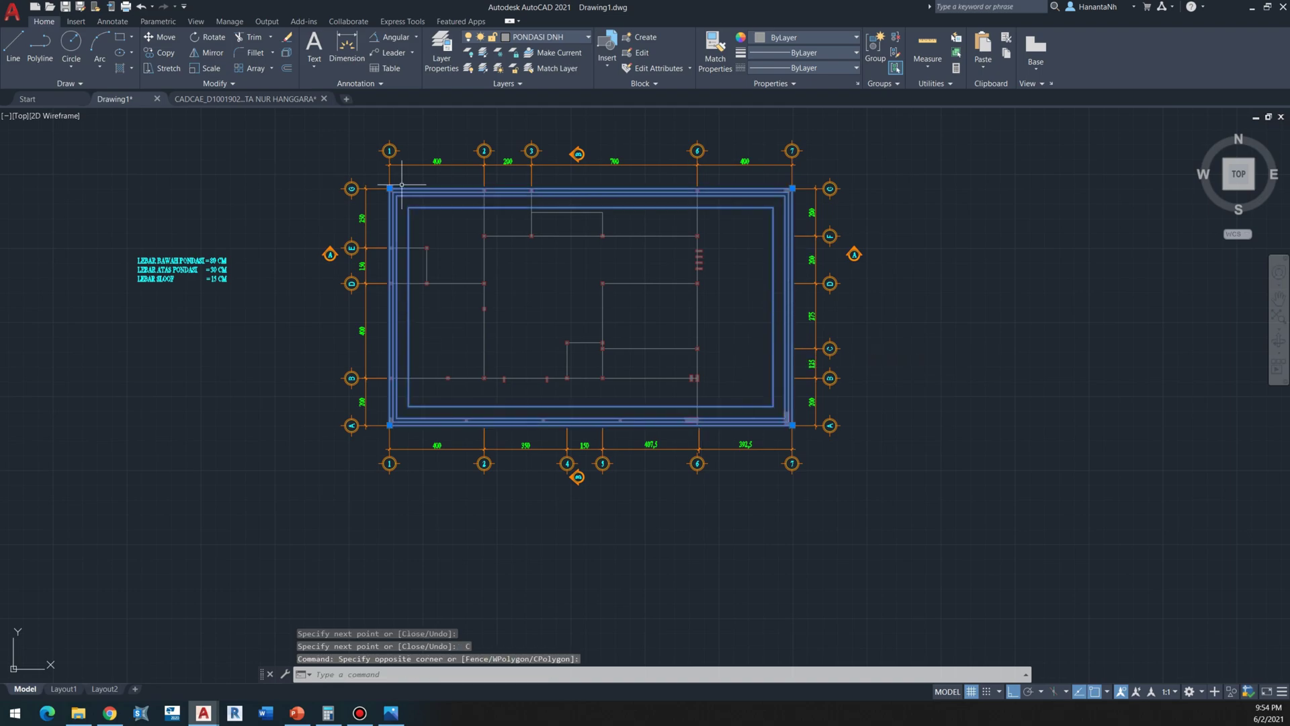
key(Escape)
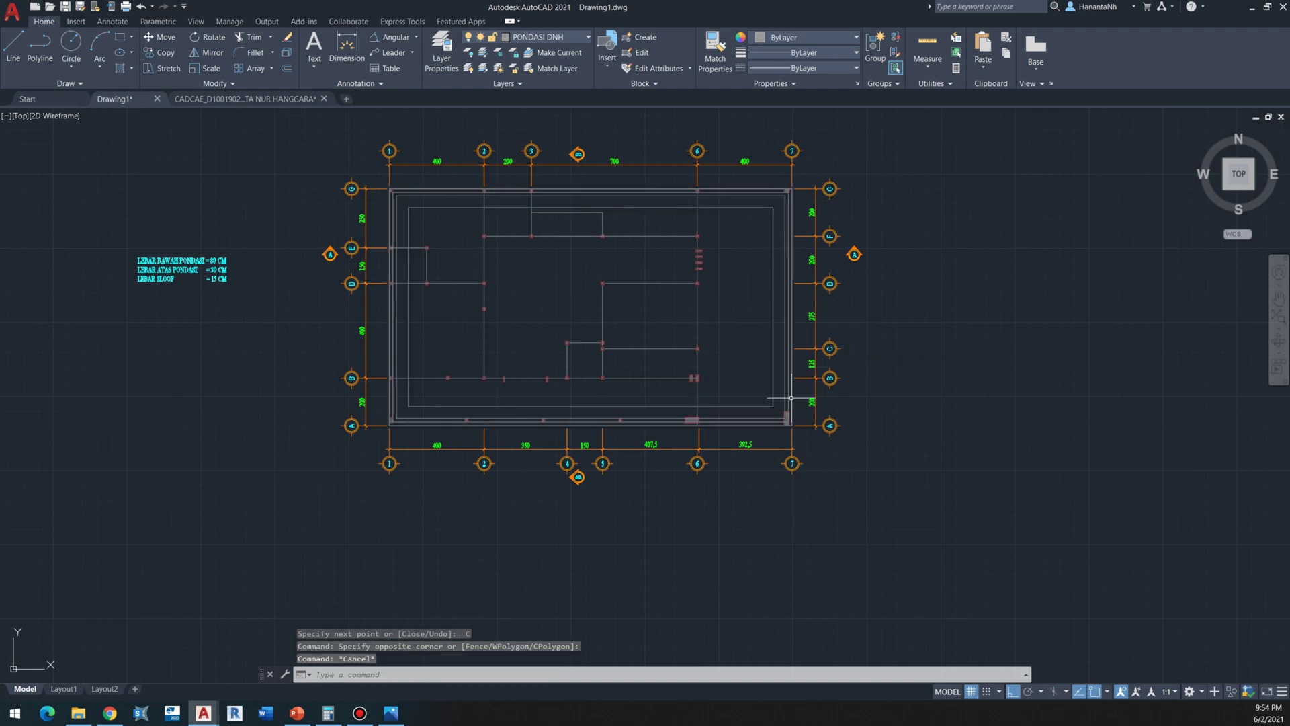
Step: Make PONDASI1 the current multiline style
text(ML)
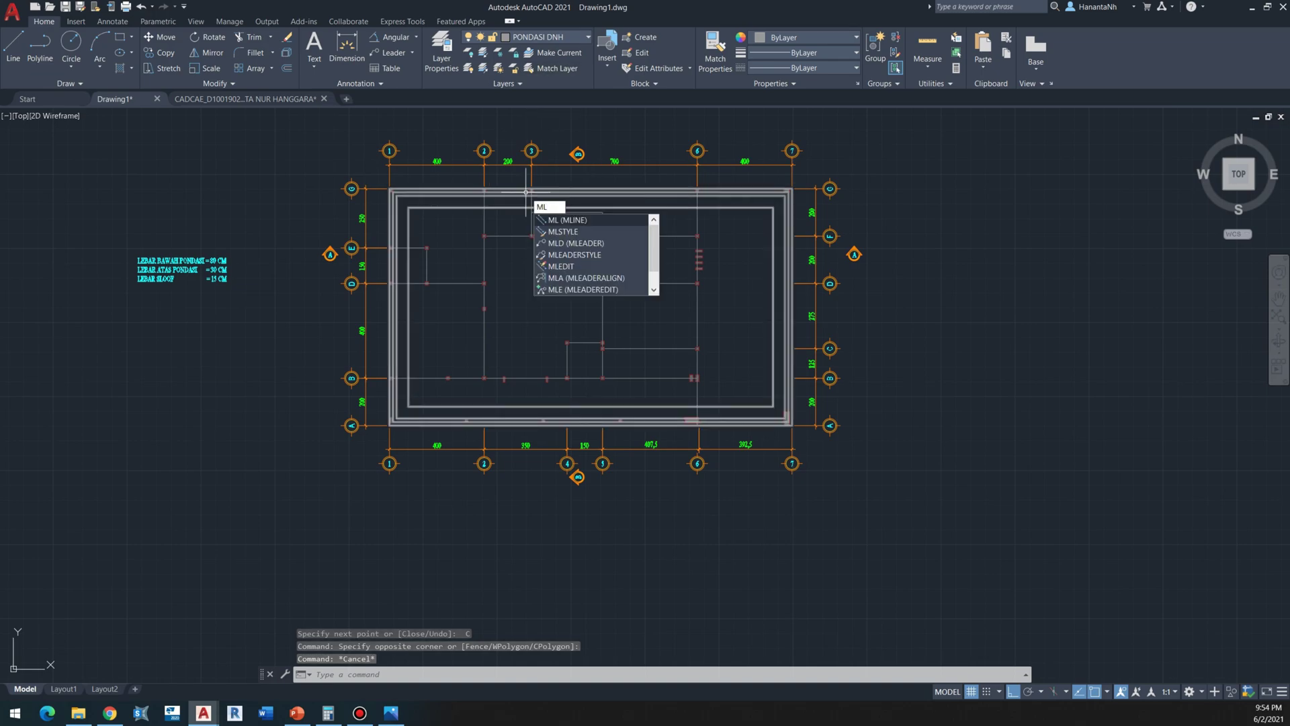
text(S)
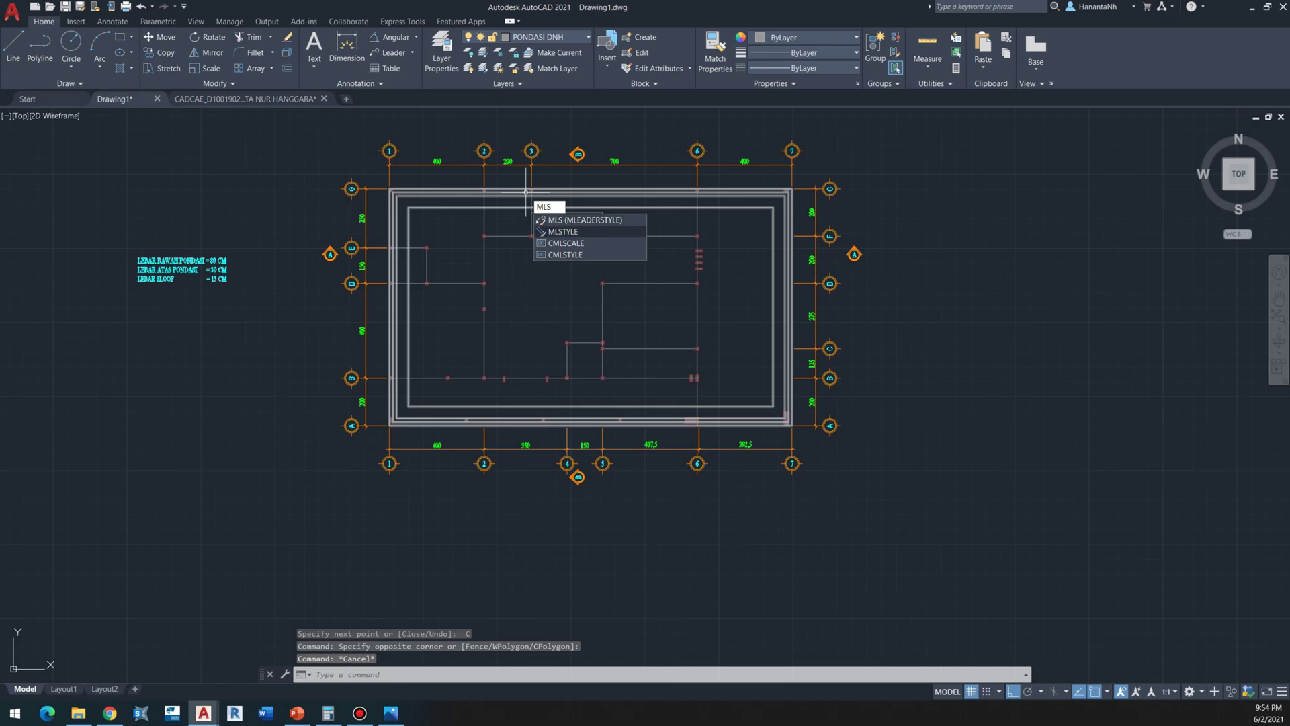
click(561, 232)
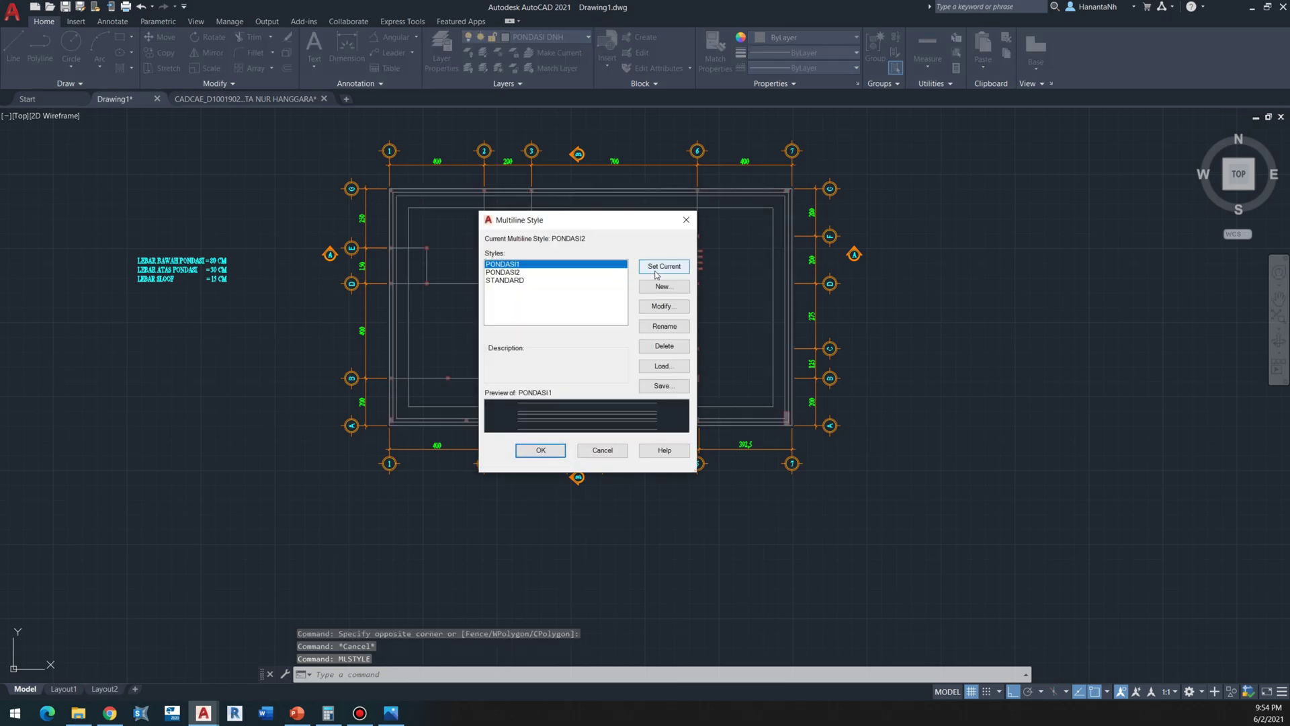
click(540, 450)
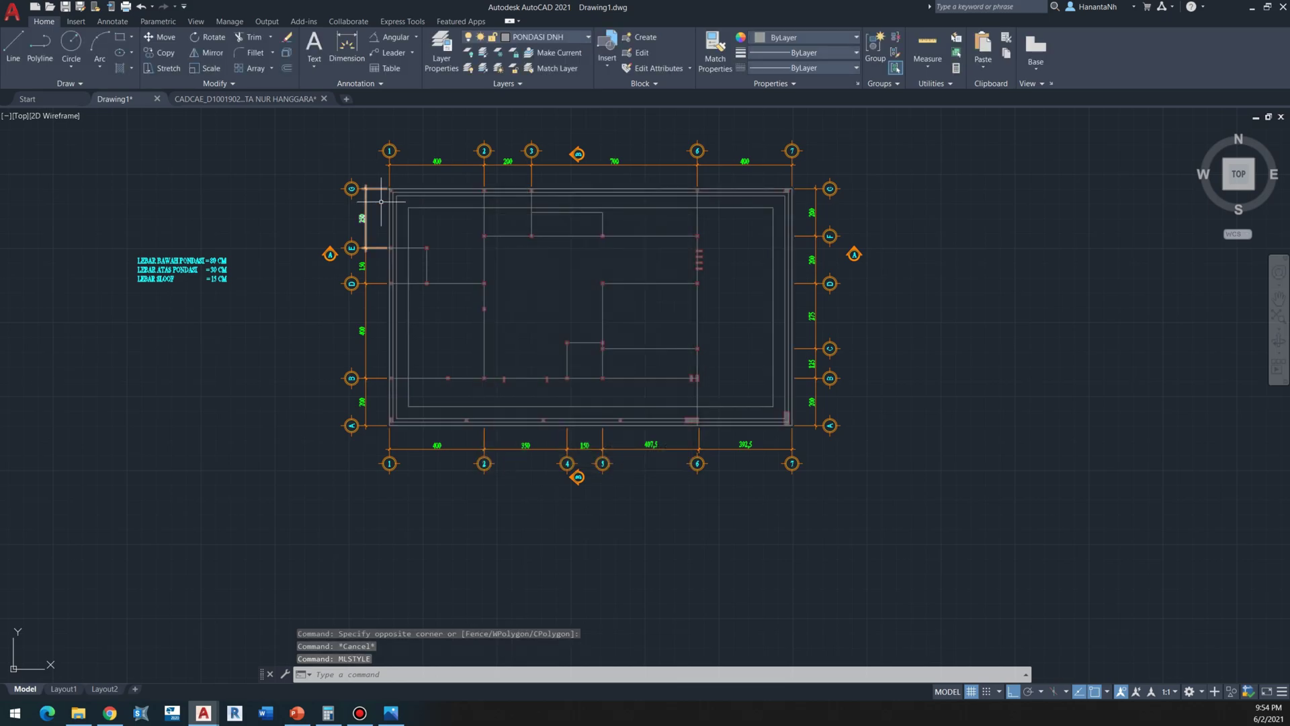
Step: Start a Zero-justified PONDASI1 multiline at the intersection of axes 1 and E
scroll(461, 208, up, 2)
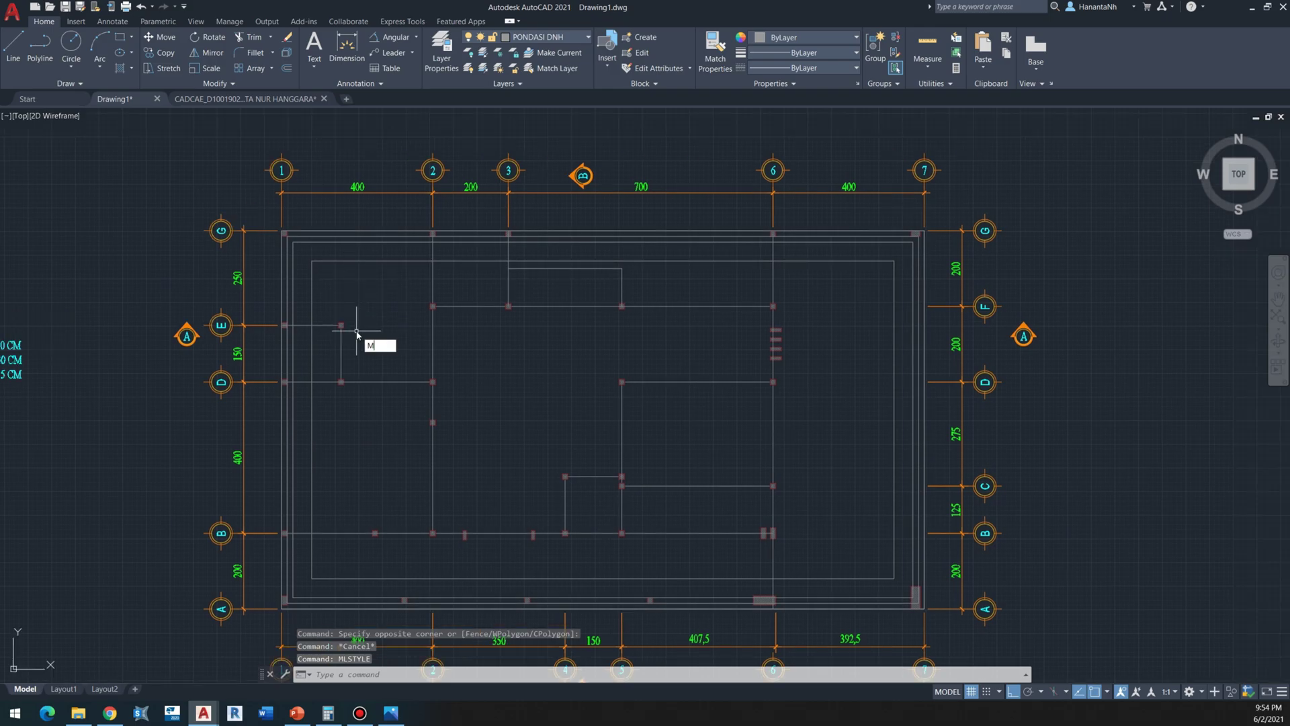
key(Return)
text(J)
key(Return)
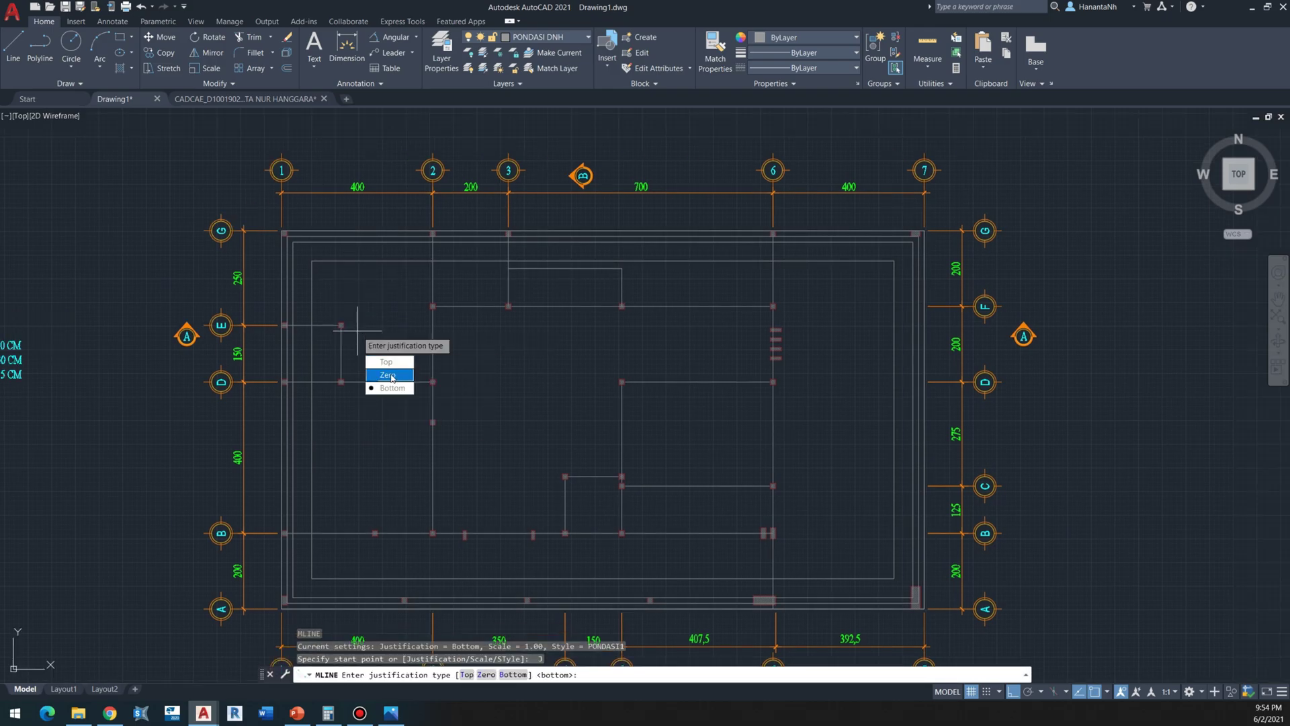
click(390, 375)
scroll(278, 313, up, 5)
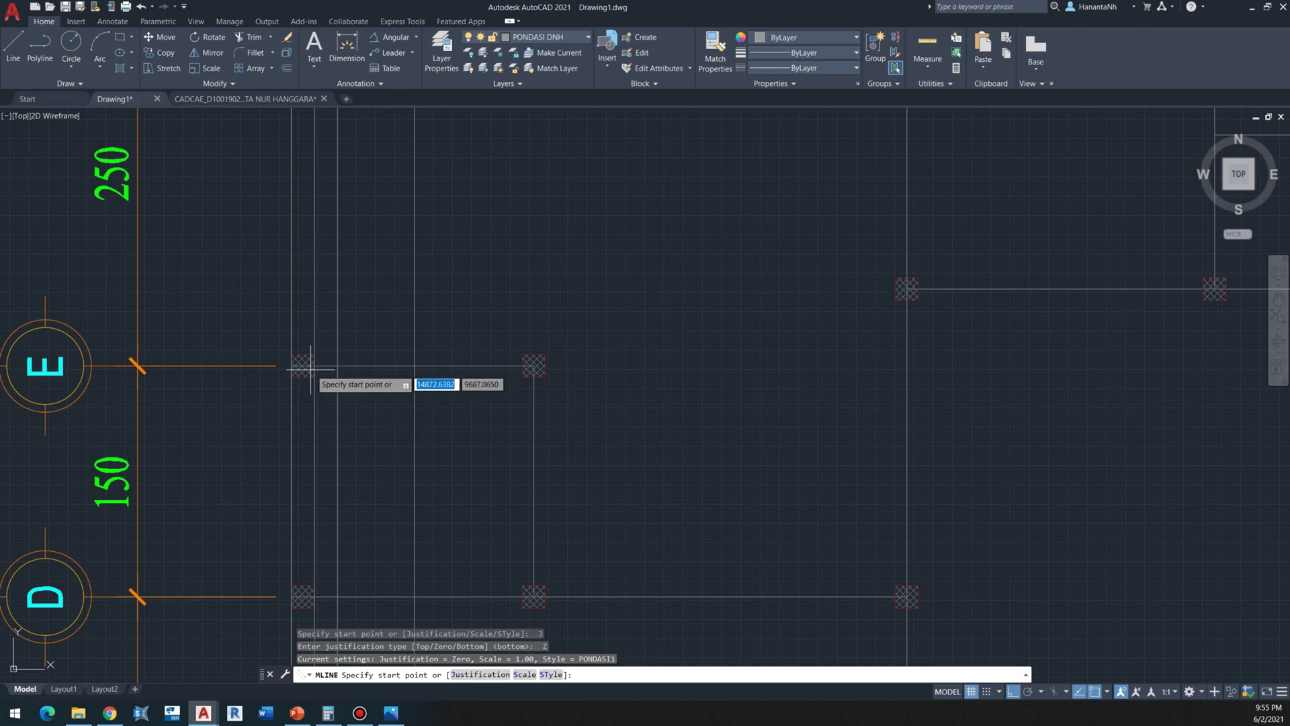
click(294, 366)
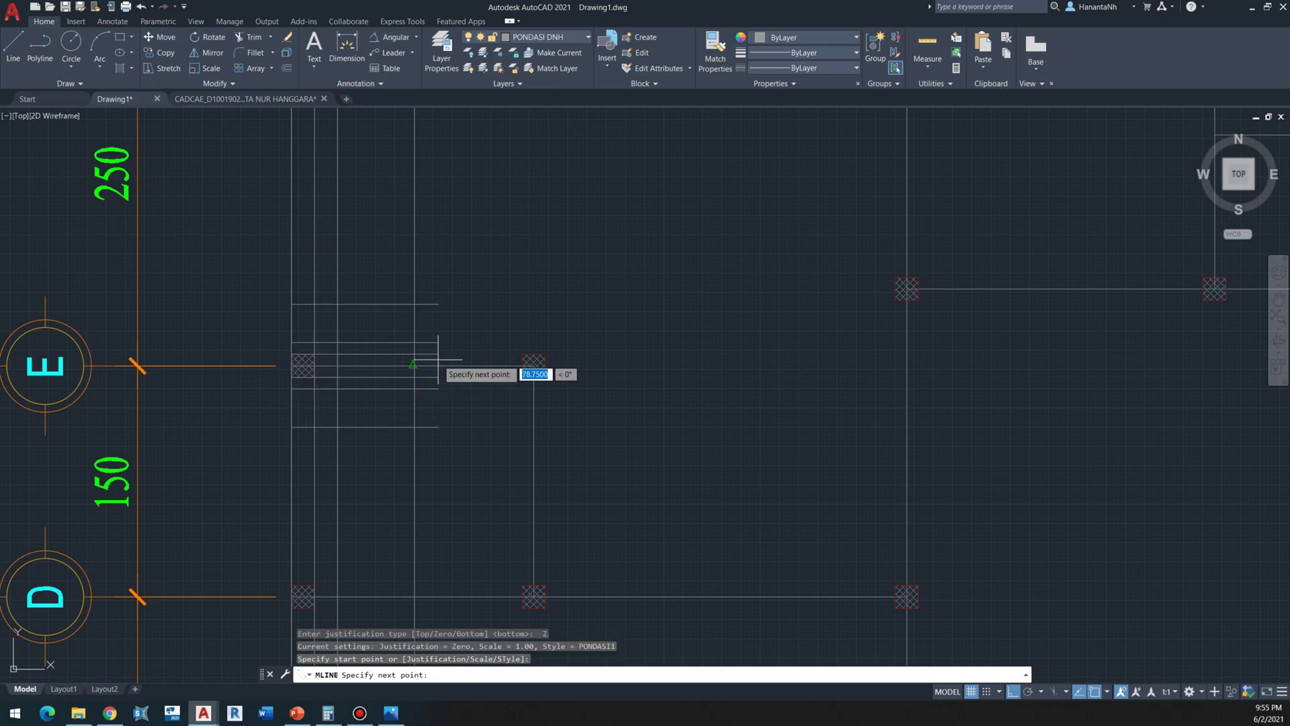
Step: Run the multiline along axis E to the inner corner column, then down to axis D, and end it there
scroll(438, 360, down, 2)
scroll(451, 359, up, 4)
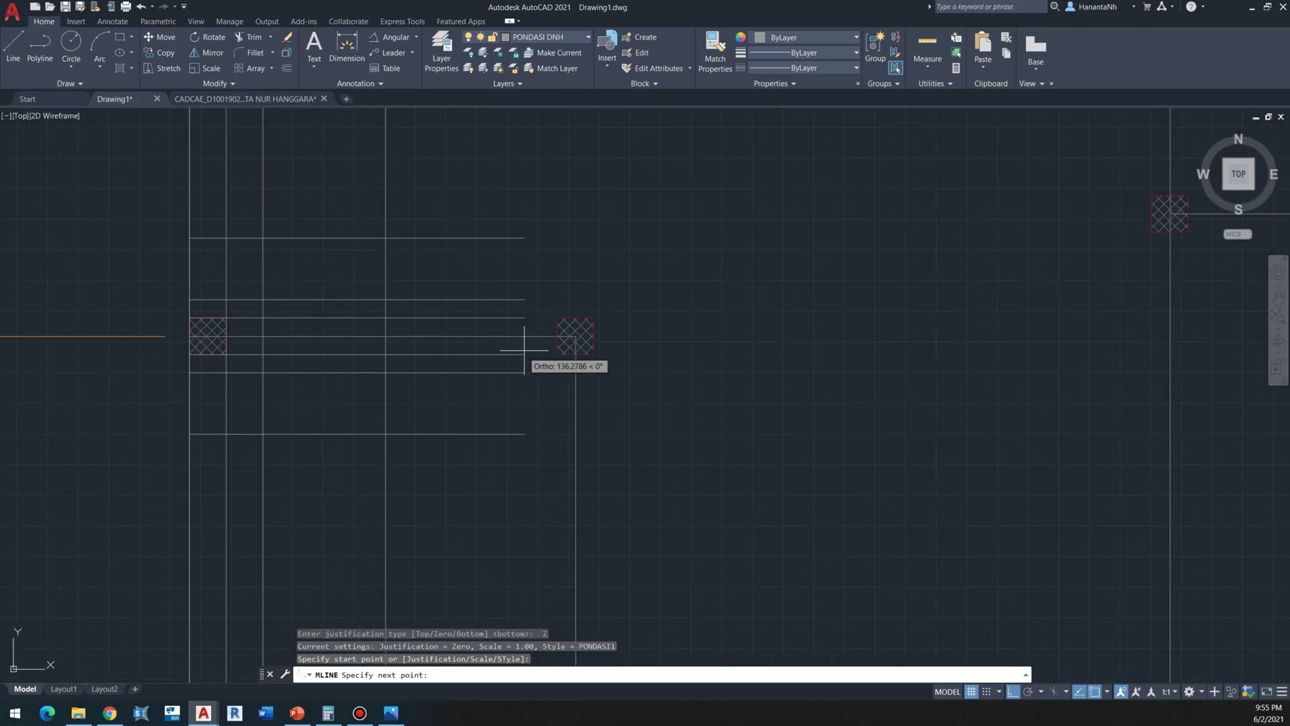
click(576, 335)
scroll(576, 397, down, 3)
scroll(510, 374, up, 2)
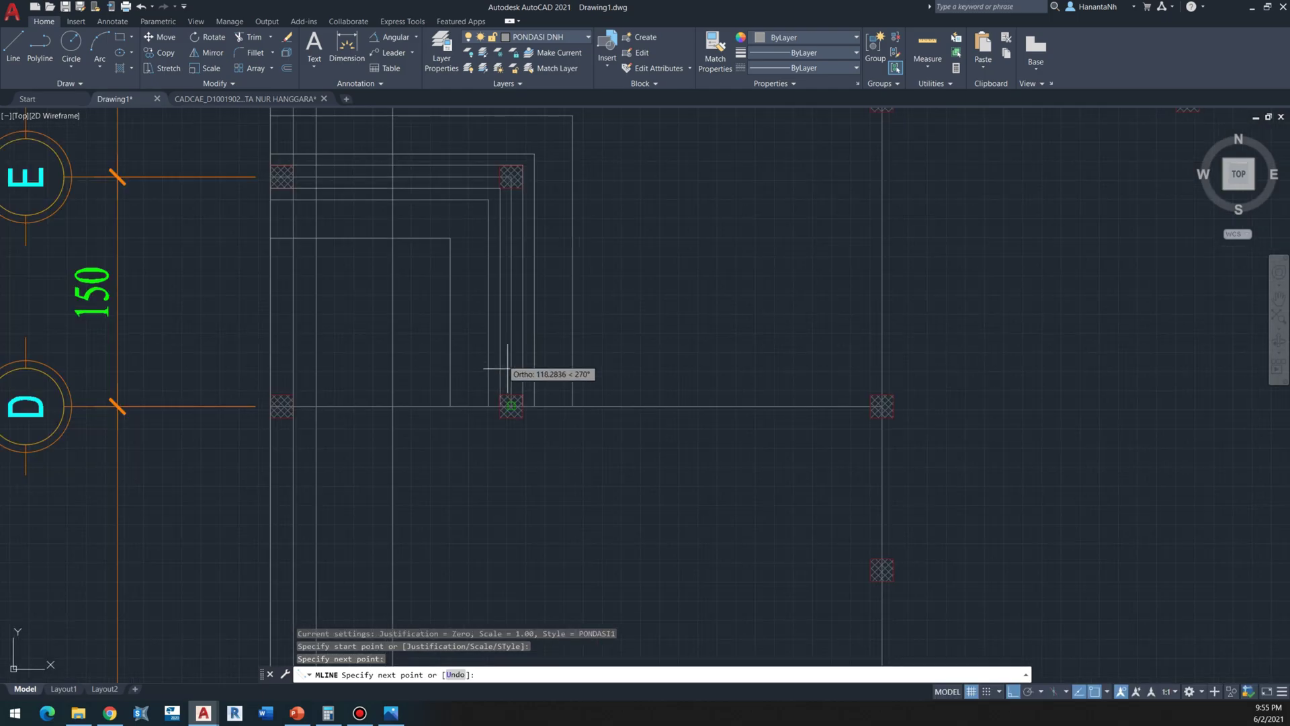
click(512, 406)
key(Escape)
Step: Draw a PONDASI1 multiline along axis D from axis 1 to the column on axis 2
scroll(285, 420, up, 2)
text(ml)
key(Return)
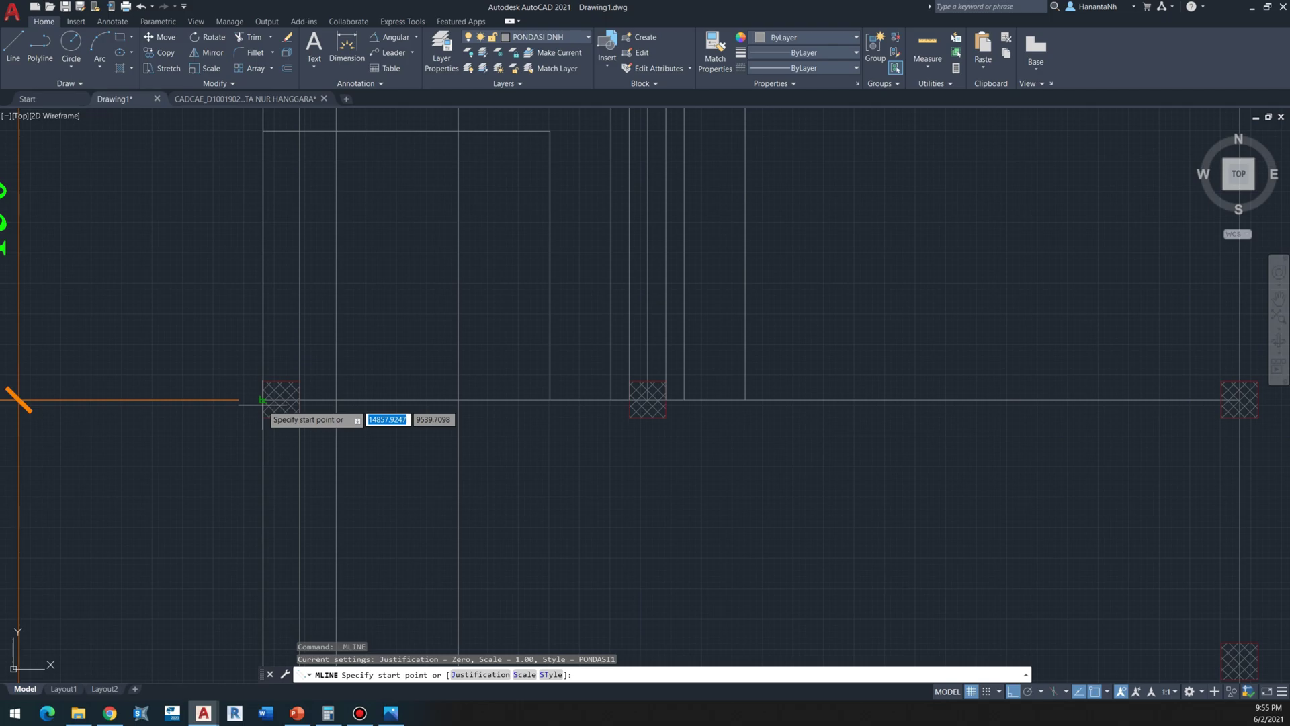
click(263, 400)
scroll(499, 376, down, 3)
scroll(783, 376, up, 2)
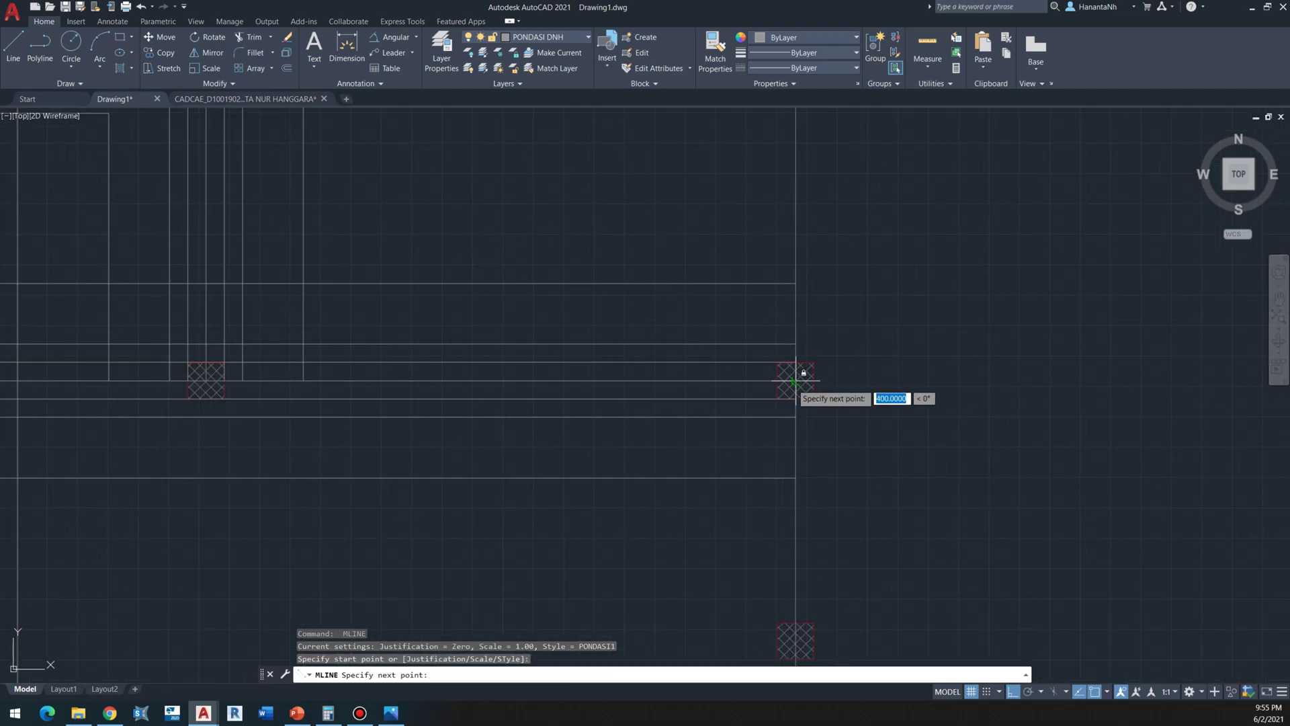
click(787, 378)
key(Escape)
Step: Draw a PONDASI1 multiline down axis 2 from axis G to axis B
scroll(790, 384, down, 4)
scroll(790, 385, down, 3)
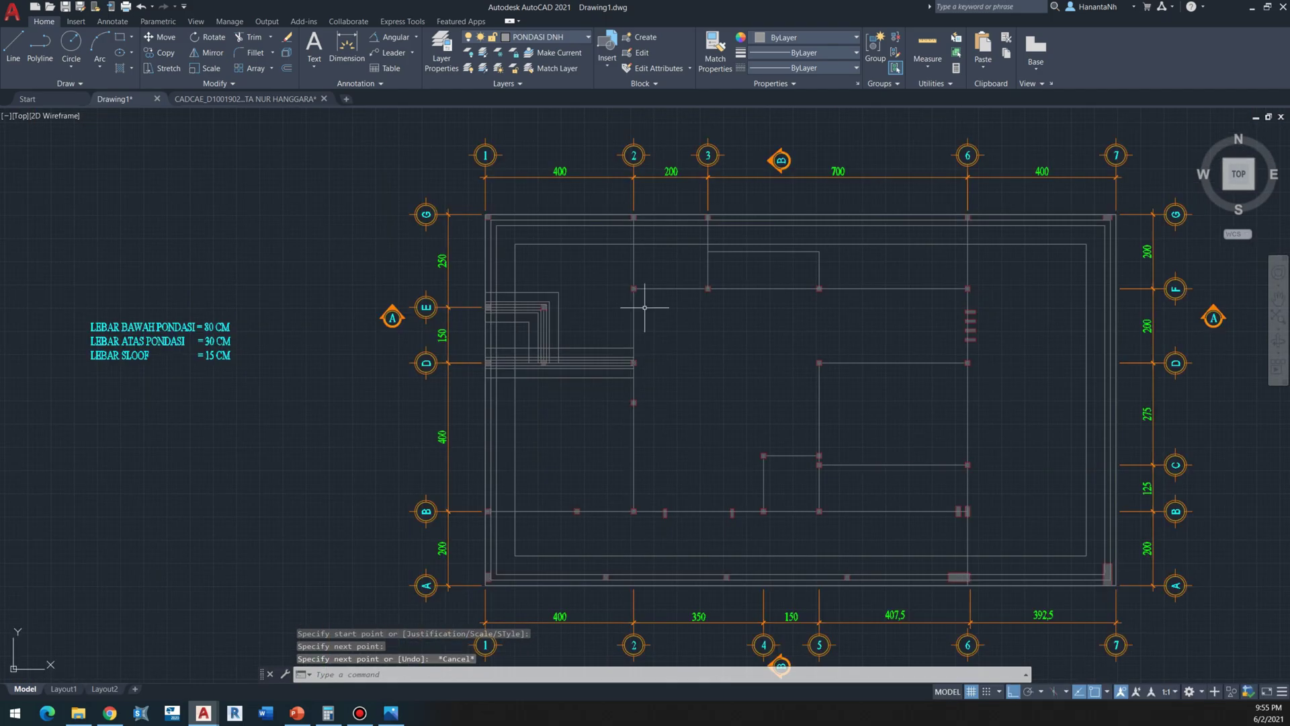
scroll(633, 237, up, 5)
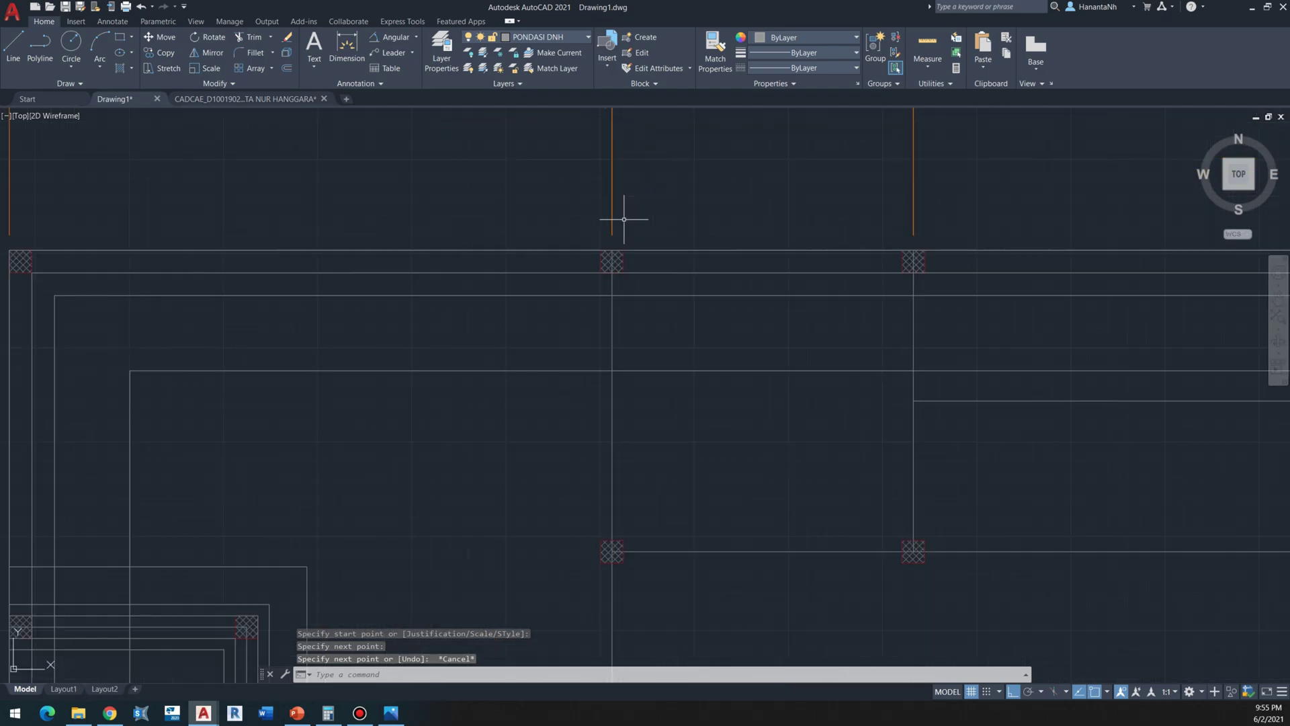
key(Return)
click(613, 251)
scroll(604, 269, down, 5)
scroll(546, 363, up, 5)
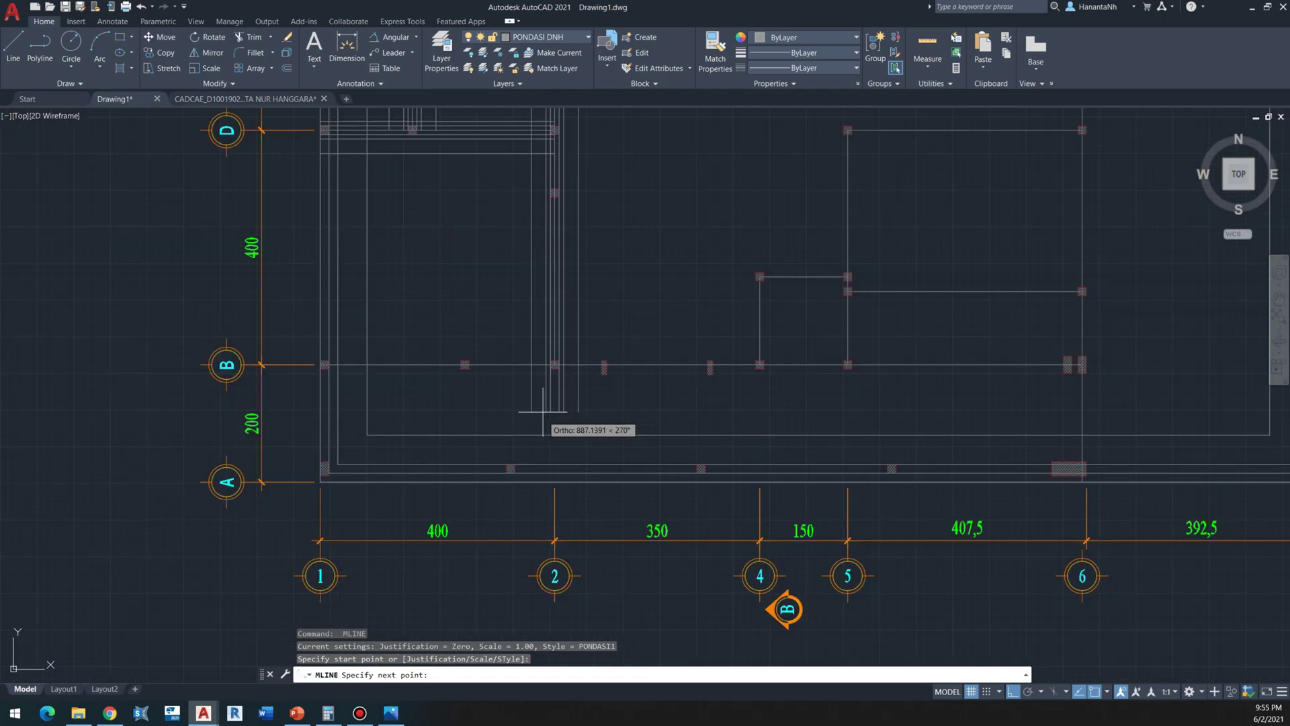
click(546, 363)
scroll(546, 365, down, 5)
key(Escape)
Step: Draw a PONDASI1 multiline along axis B from axis 1 to the column on axis 6
scroll(359, 371, up, 5)
key(Return)
click(176, 360)
scroll(176, 363, down, 5)
scroll(573, 383, up, 5)
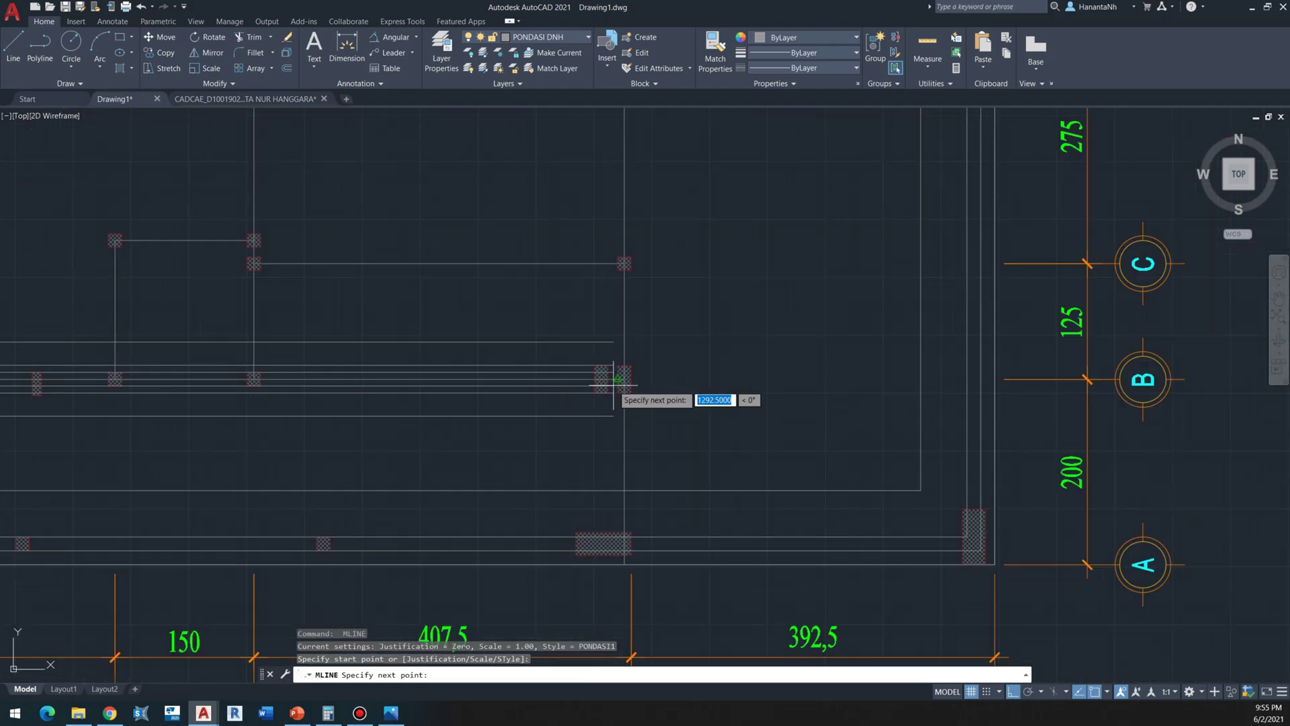
scroll(624, 384, up, 2)
click(628, 375)
Step: Continue the axis B multiline up axis 6 to axis G and end it there
middle_drag(617, 244, 568, 383)
scroll(568, 383, down, 2)
middle_drag(576, 230, 587, 391)
scroll(582, 168, up, 1)
middle_drag(582, 176, 587, 234)
drag(587, 233, 587, 283)
scroll(587, 229, up, 2)
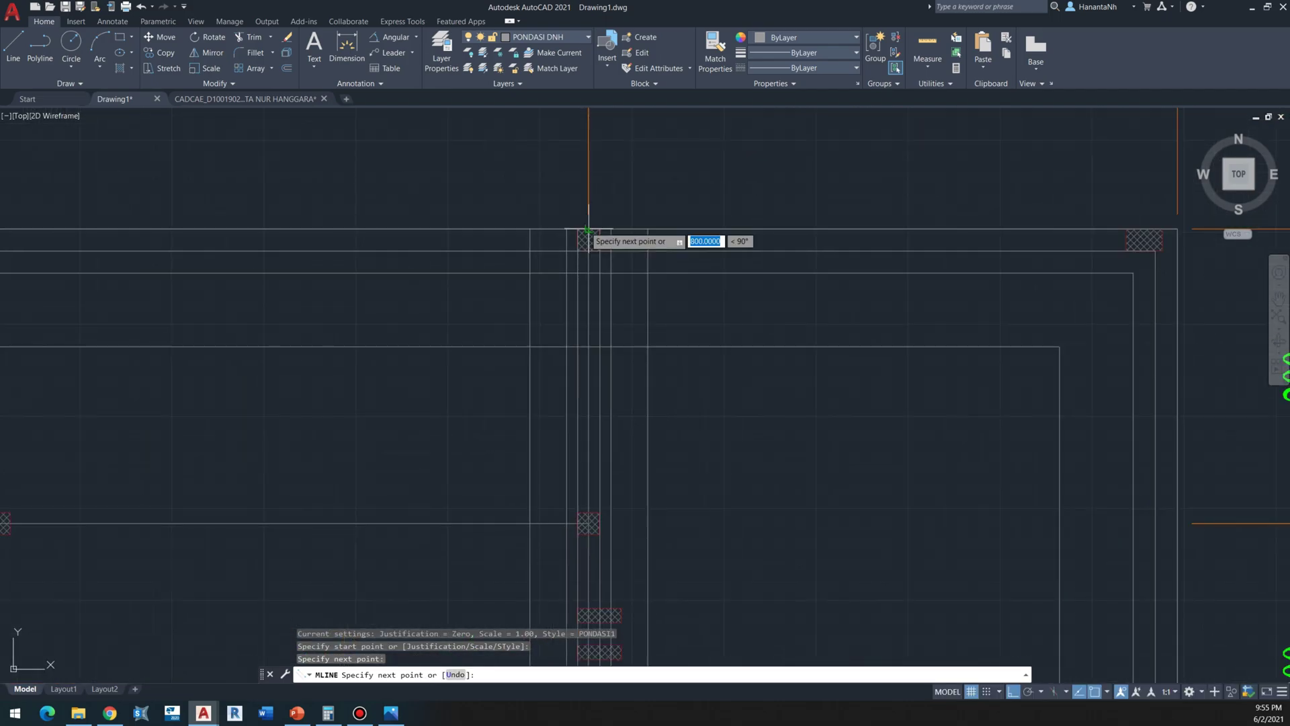
click(586, 227)
key(Escape)
Step: Draw a PONDASI1 multiline along axis F from axis 2 to axis 6
scroll(587, 227, down, 4)
scroll(306, 296, up, 2)
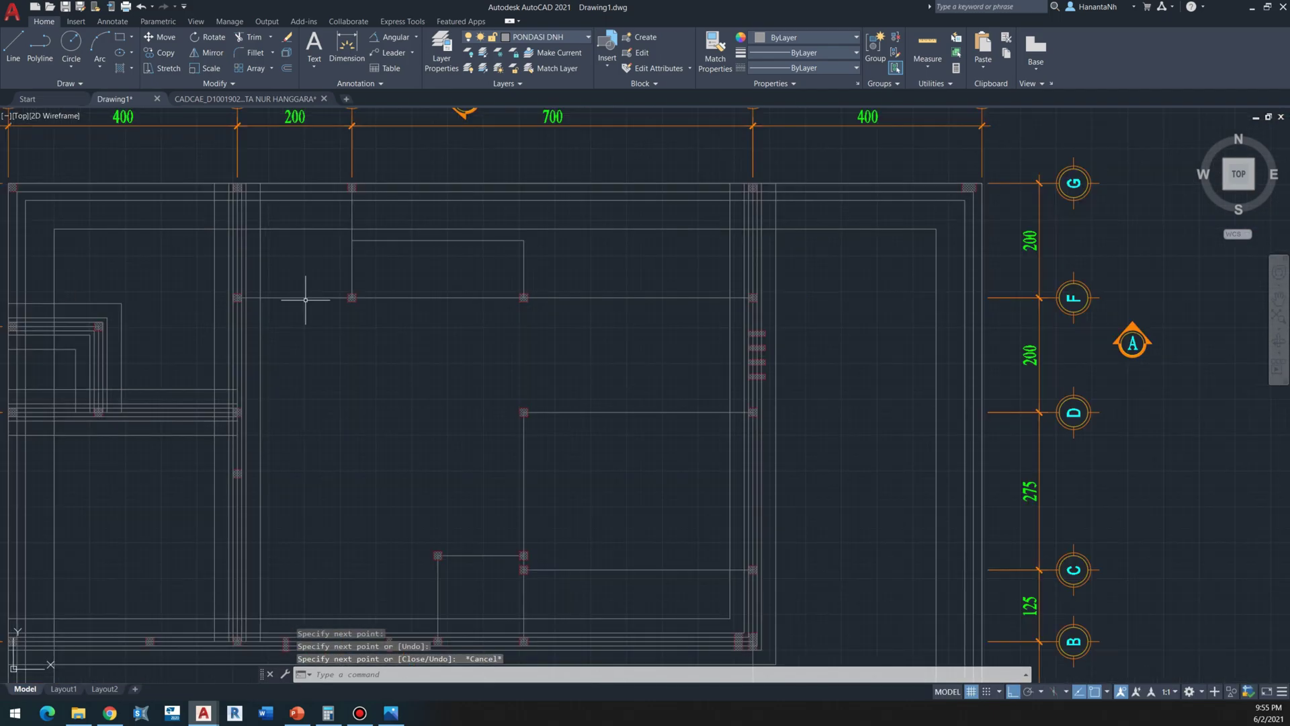
scroll(216, 291, up, 2)
key(Return)
scroll(253, 289, up, 2)
scroll(254, 289, down, 5)
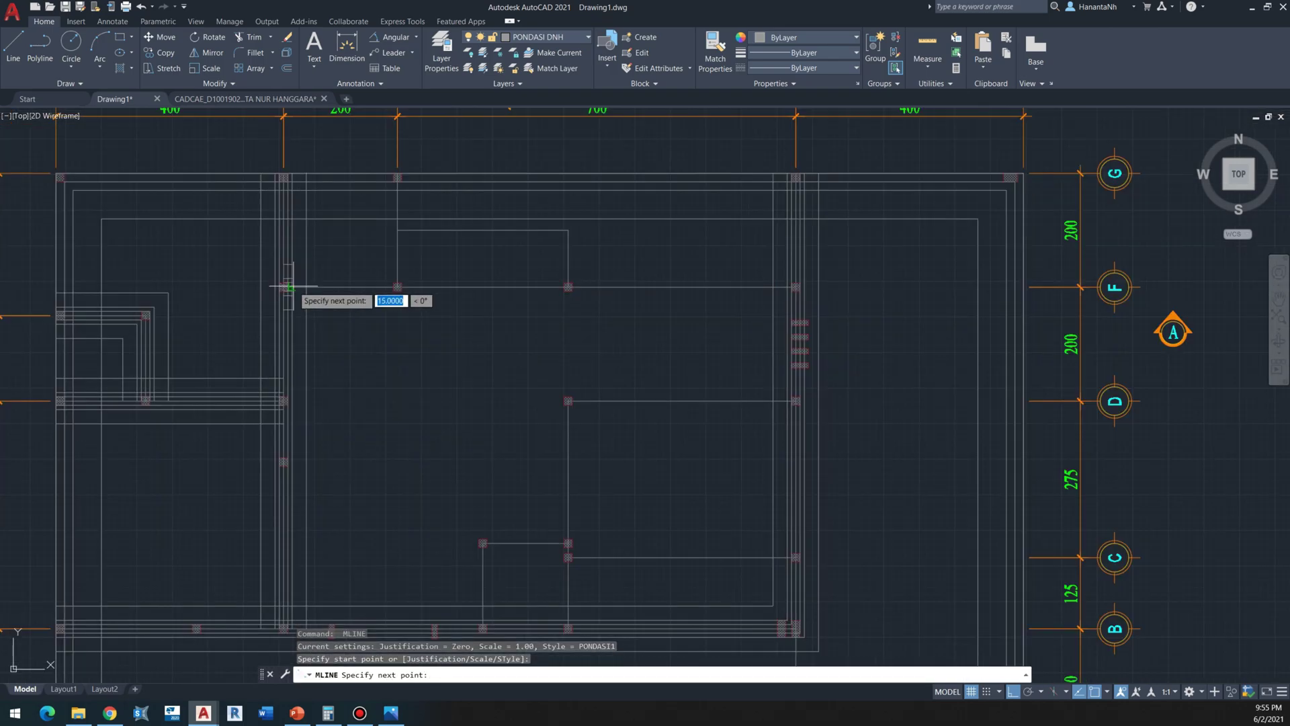
scroll(662, 294, up, 5)
click(662, 294)
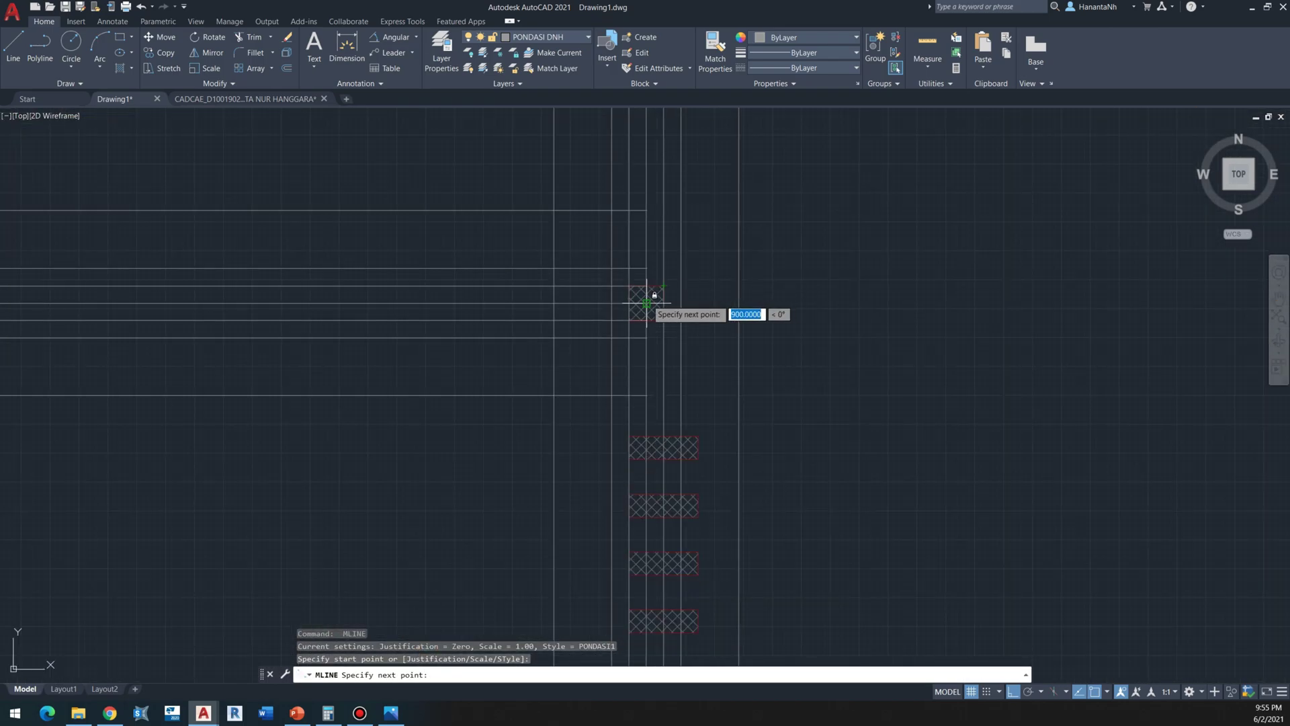
click(652, 298)
scroll(652, 298, down, 6)
key(Escape)
Step: Draw a PONDASI1 multiline down axis 3 from axis G to axis F
middle_drag(503, 481, 528, 437)
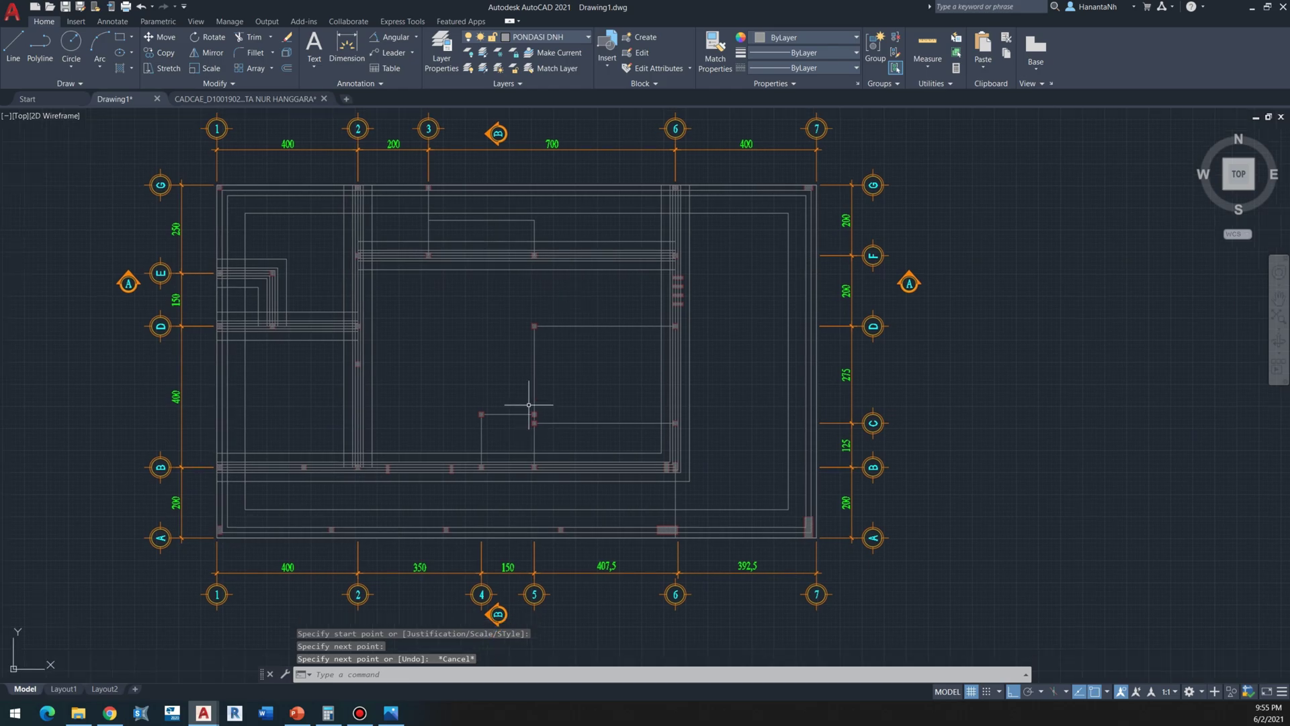
scroll(421, 181, up, 5)
scroll(481, 202, up, 3)
key(Return)
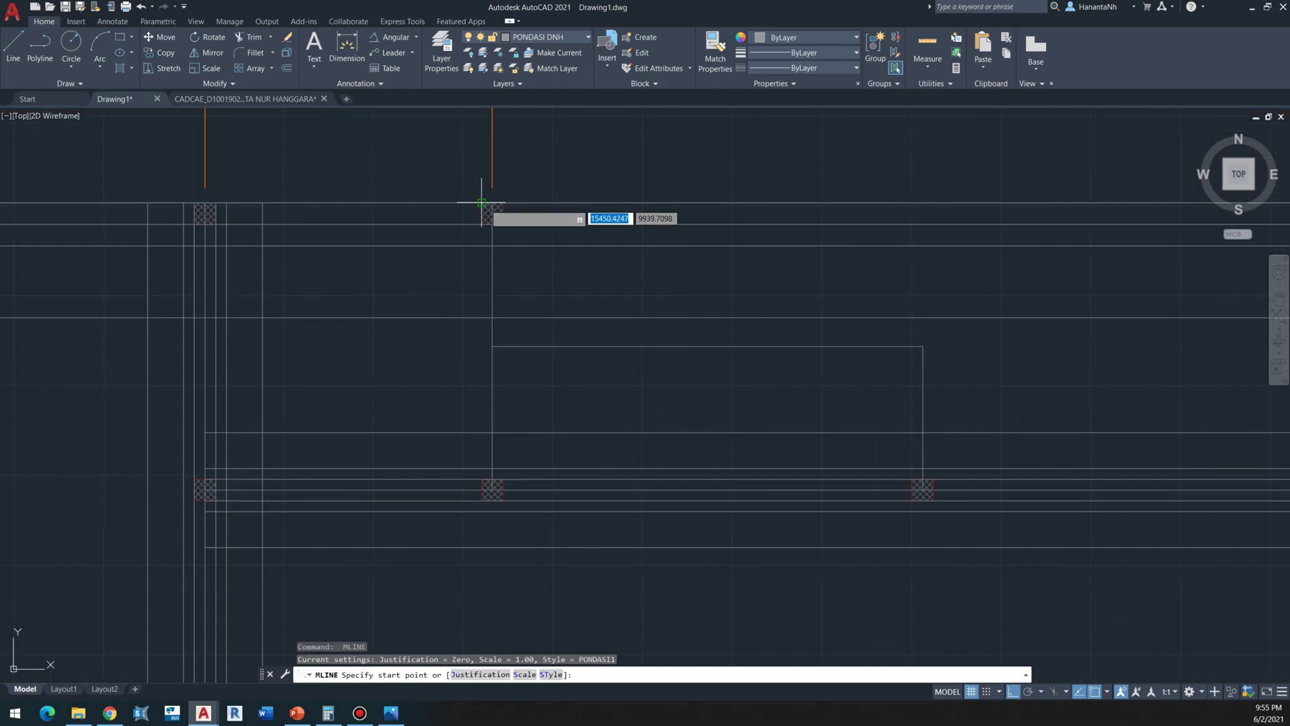
click(492, 202)
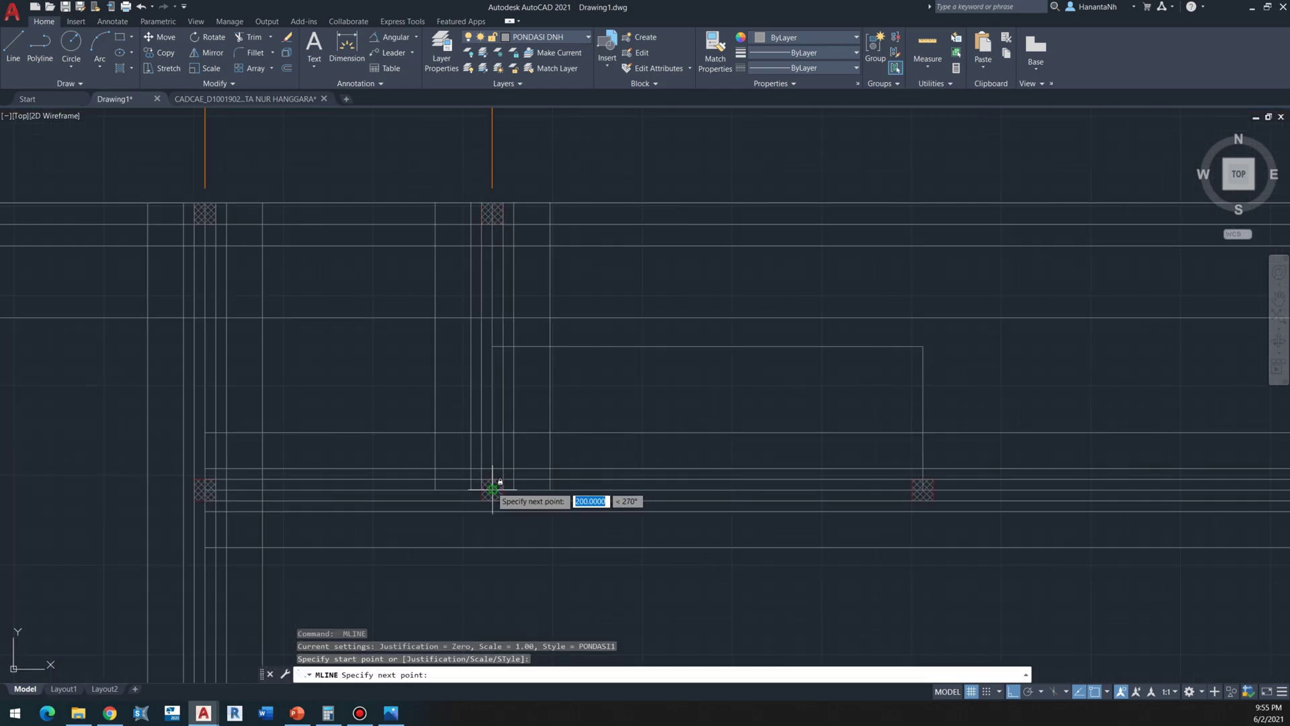
click(492, 489)
key(Escape)
Step: Draw a PONDASI1 multiline up axis 5 from axis B to the column at axis D
scroll(397, 359, down, 5)
scroll(450, 455, up, 5)
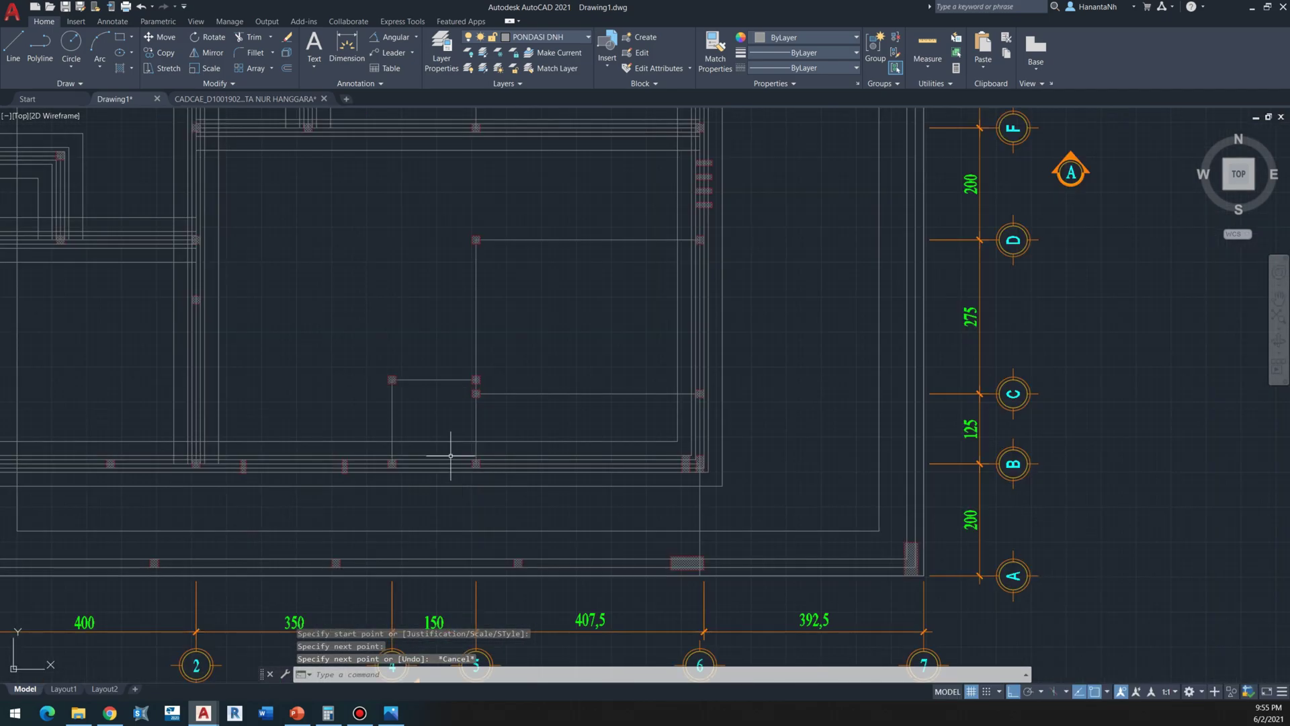
scroll(465, 446, up, 4)
key(Return)
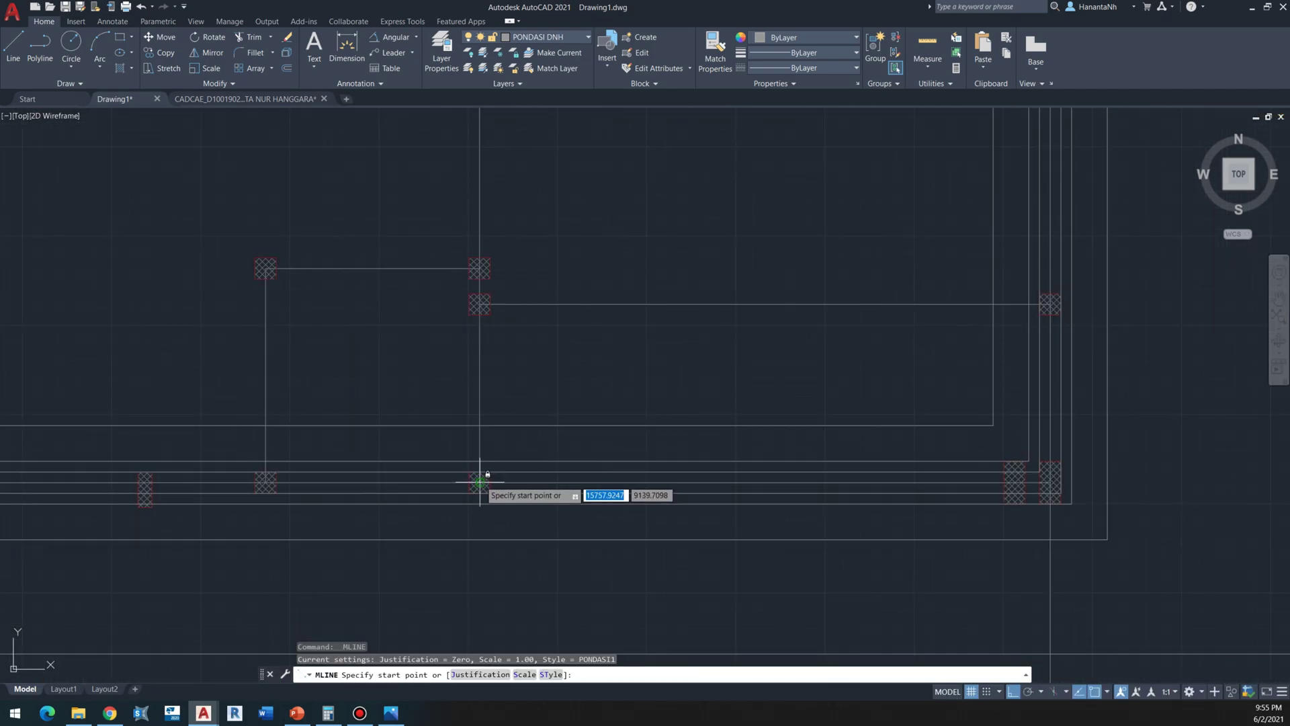
click(479, 482)
scroll(470, 279, down, 5)
scroll(474, 429, up, 5)
scroll(474, 428, up, 4)
click(470, 385)
Step: Continue the axis 5 multiline along axis D to axis 6 and end it there
scroll(471, 341, down, 4)
scroll(688, 343, up, 3)
click(668, 343)
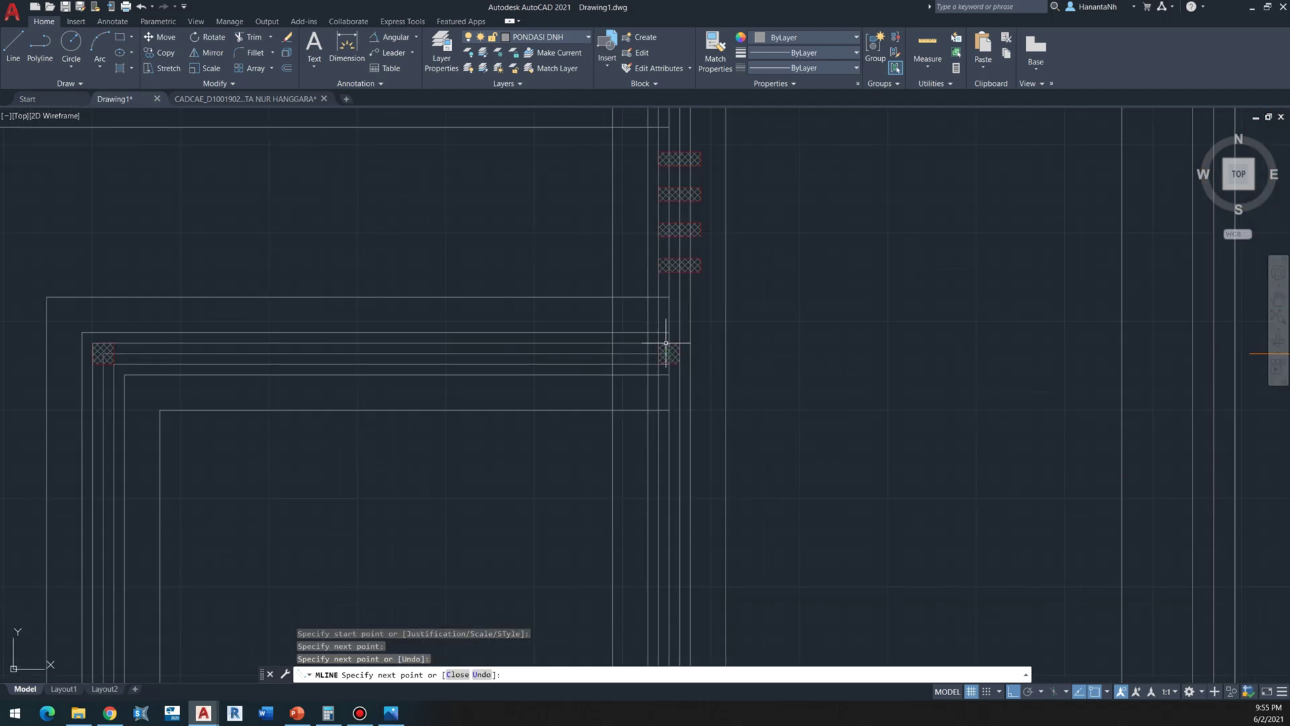
key(Escape)
Step: Draw a PONDASI1 multiline from the axis 5 column just above axis C to axis 4, then down to axis B
scroll(538, 442, down, 6)
scroll(538, 441, up, 5)
key(Return)
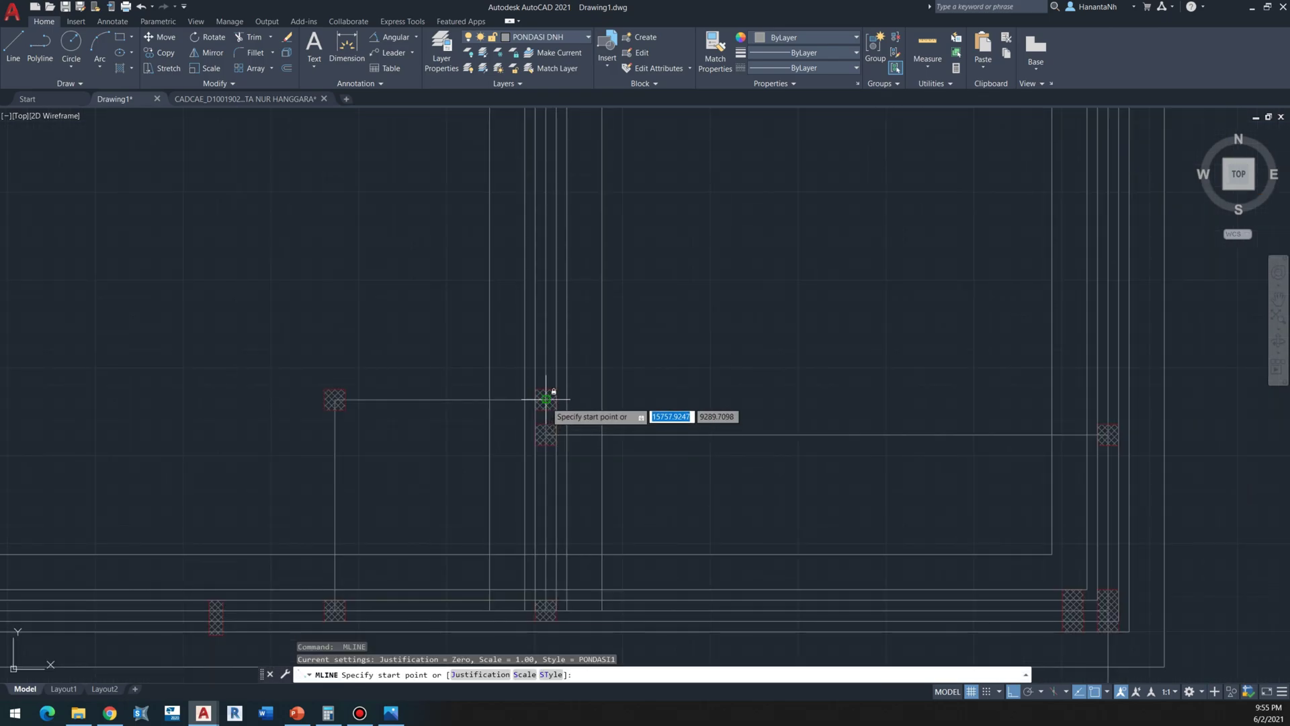
click(545, 399)
click(334, 400)
scroll(381, 452, up, 4)
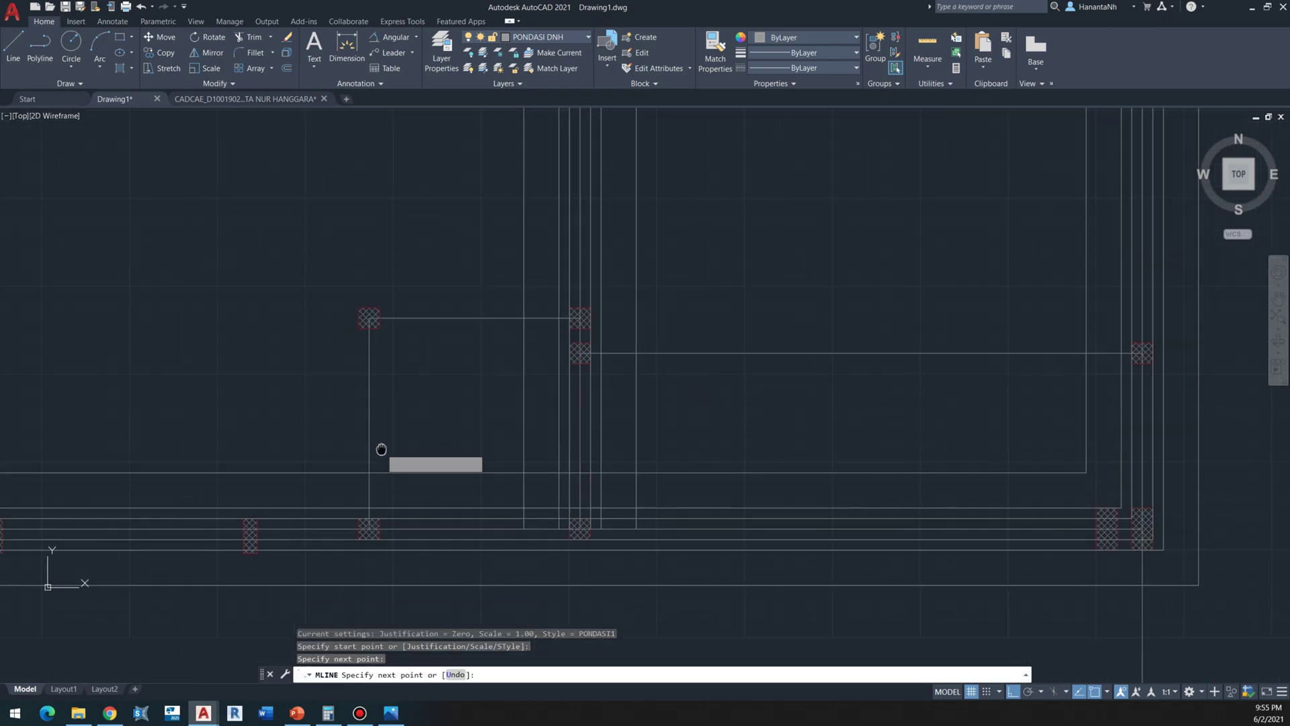
click(367, 533)
key(Escape)
scroll(372, 520, down, 2)
scroll(580, 373, up, 2)
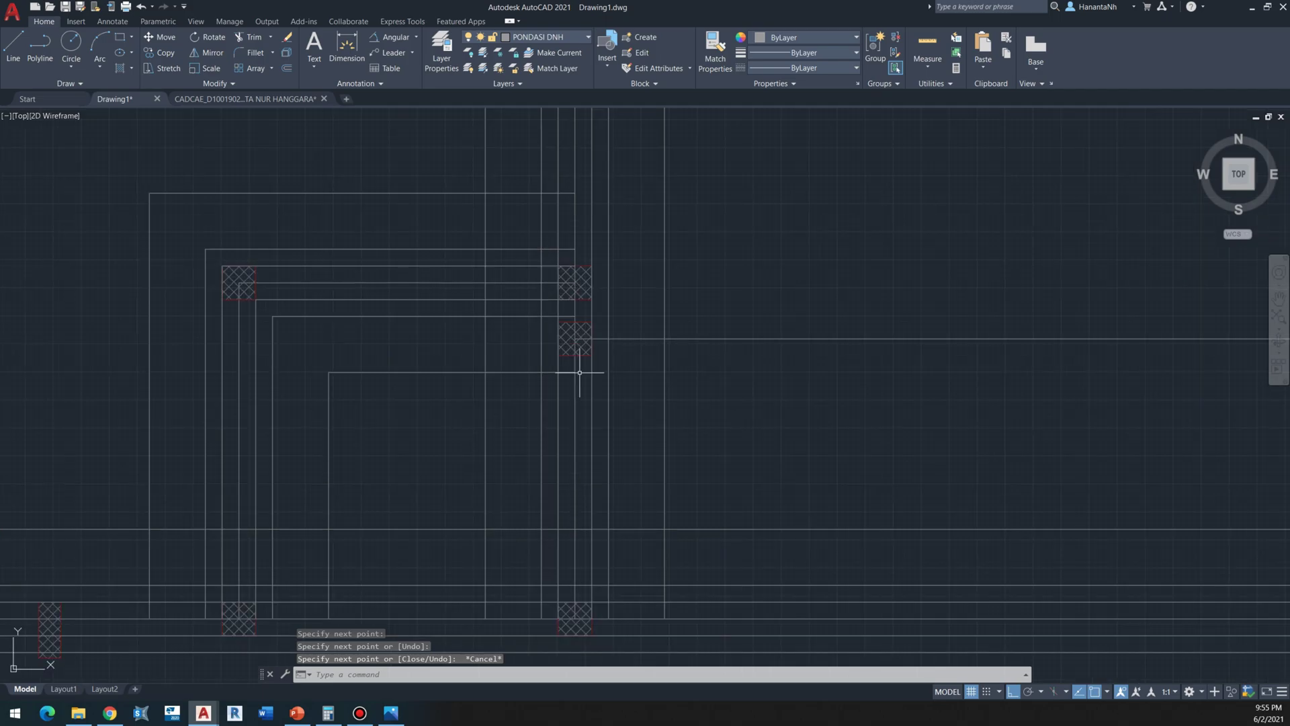
key(Return)
scroll(579, 346, down, 3)
key(Escape)
Step: Examine the drawn foundation multilines and compare their layout with the finished stone foundation plan beside them
scroll(527, 348, down, 3)
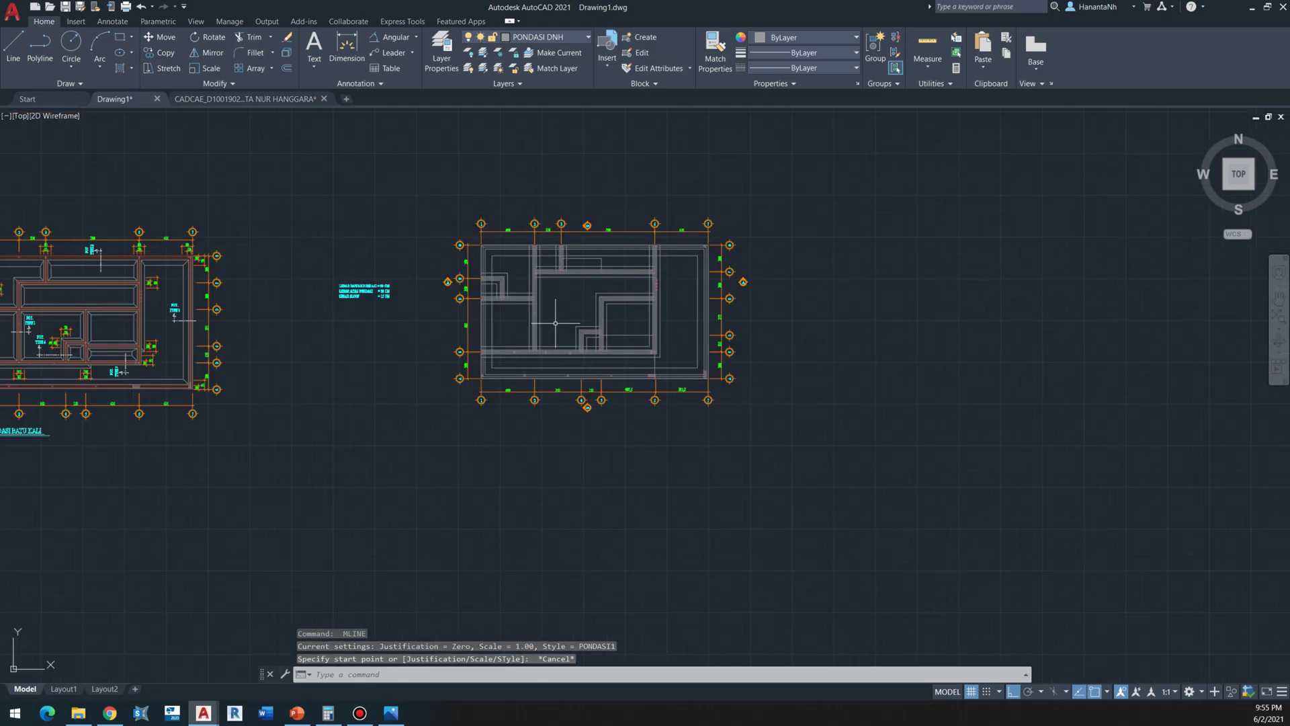
scroll(571, 343, up, 2)
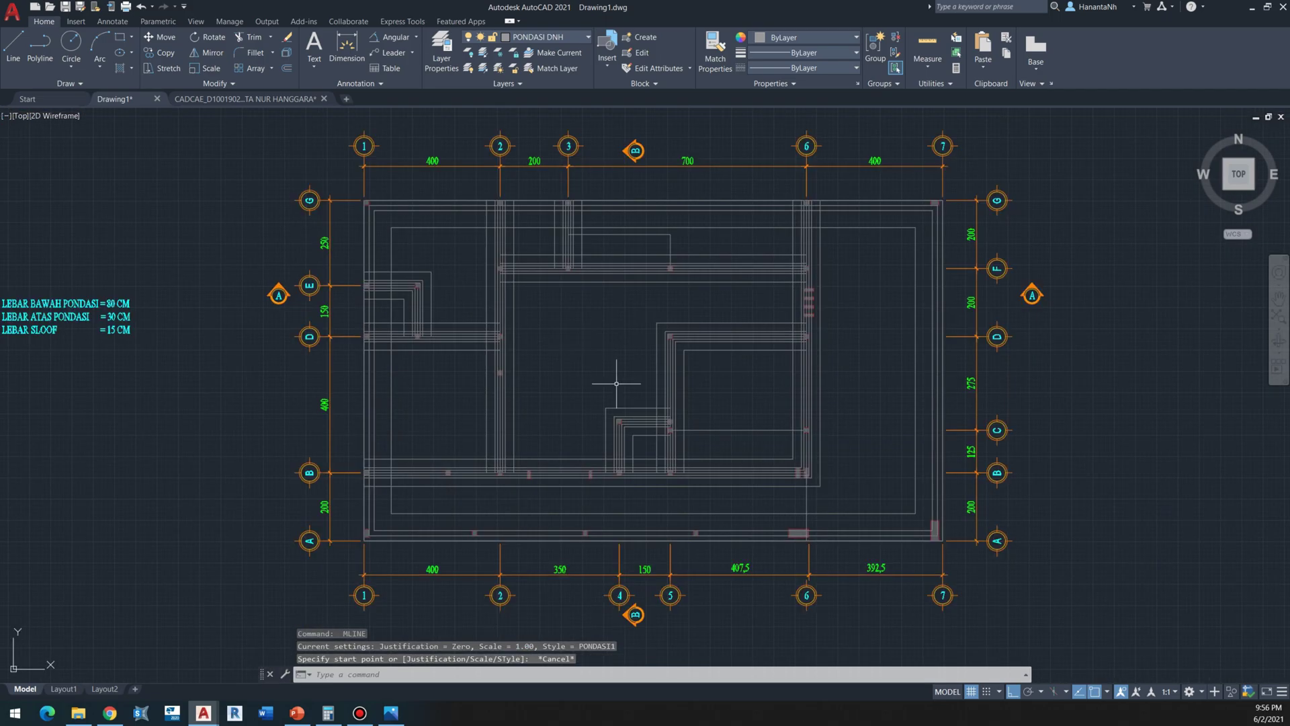
scroll(570, 119, up, 2)
scroll(500, 322, down, 2)
scroll(373, 309, up, 2)
scroll(363, 406, up, 2)
scroll(348, 384, down, 2)
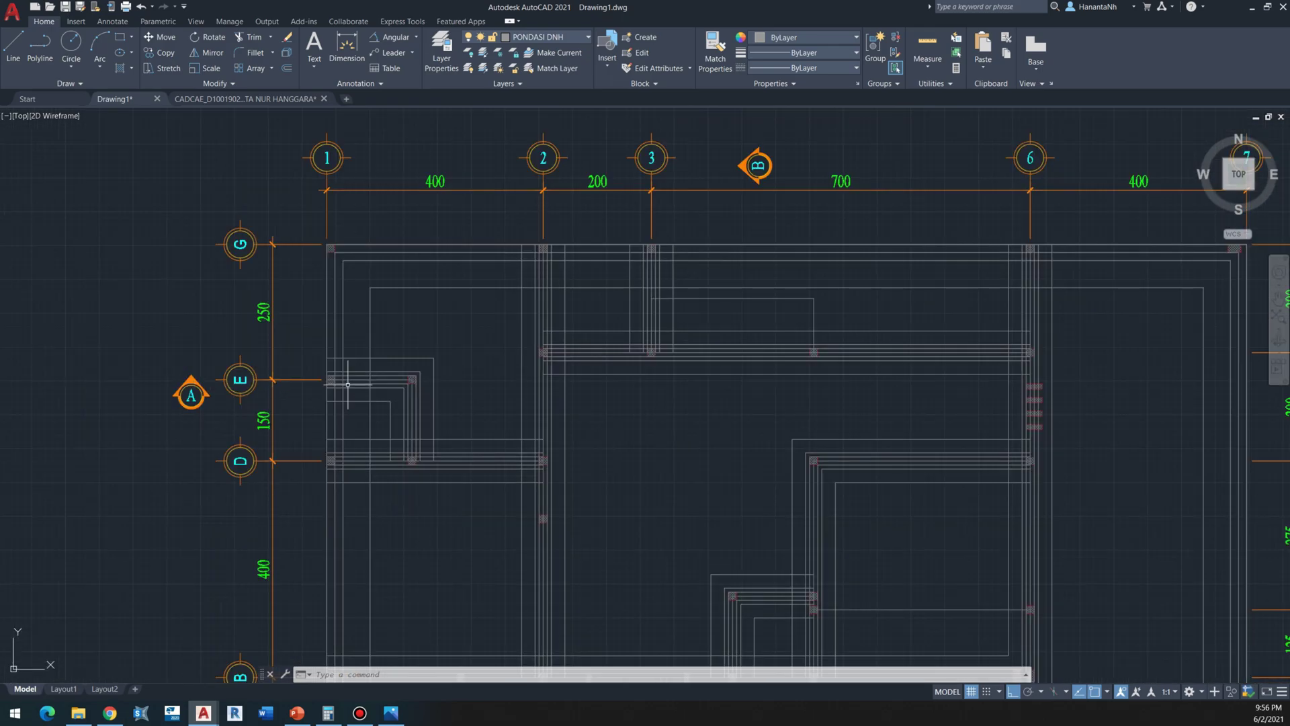
scroll(605, 323, down, 4)
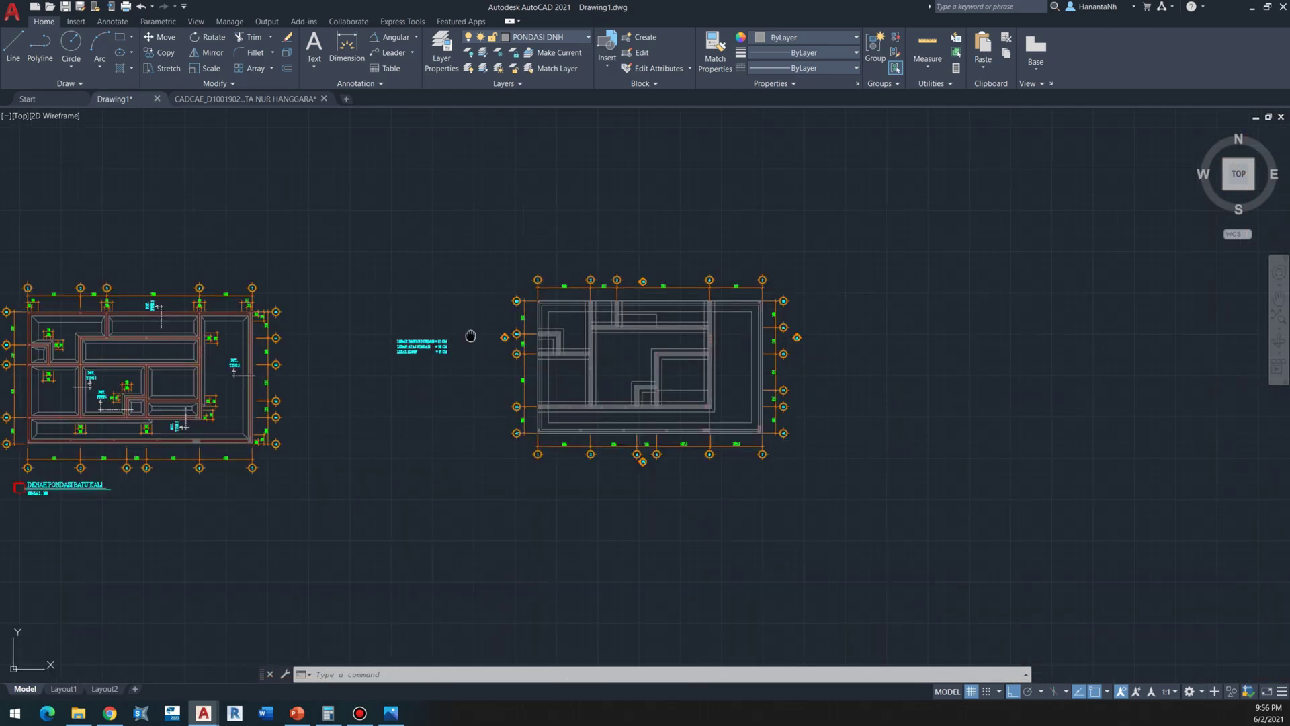
scroll(369, 333, up, 5)
scroll(332, 579, down, 4)
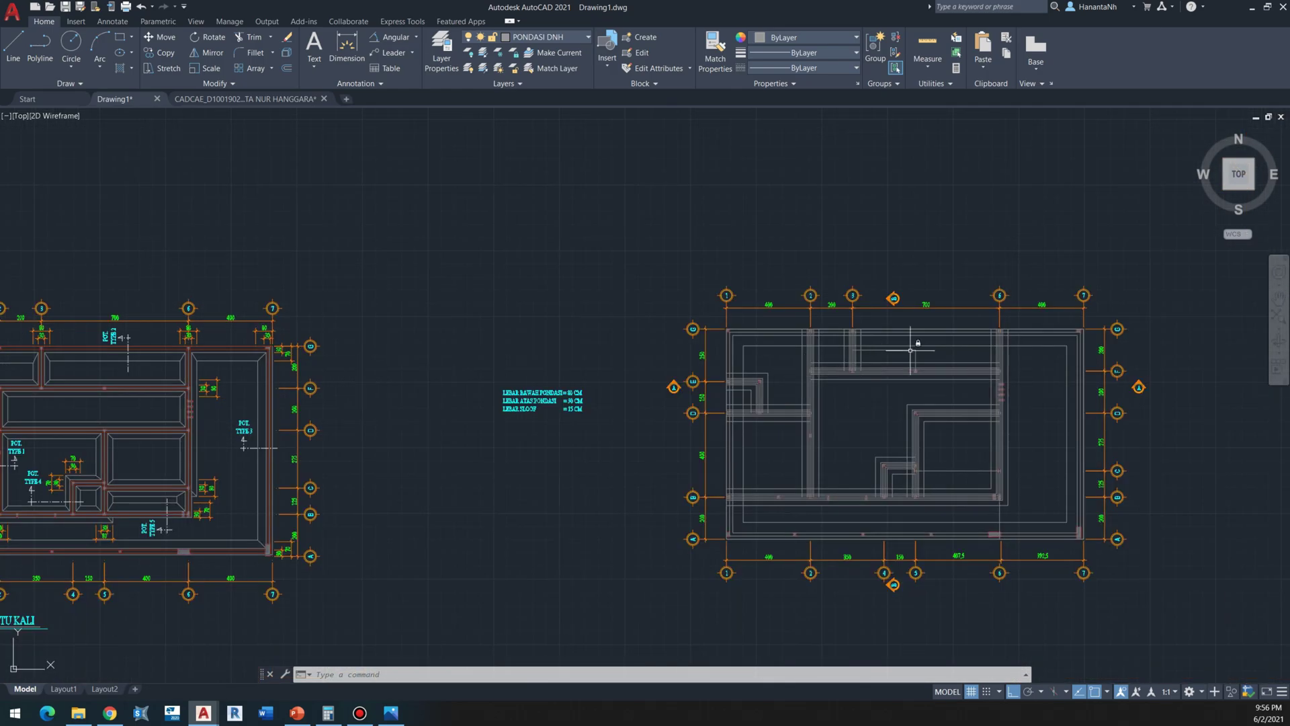
scroll(900, 363, up, 2)
scroll(1047, 383, up, 3)
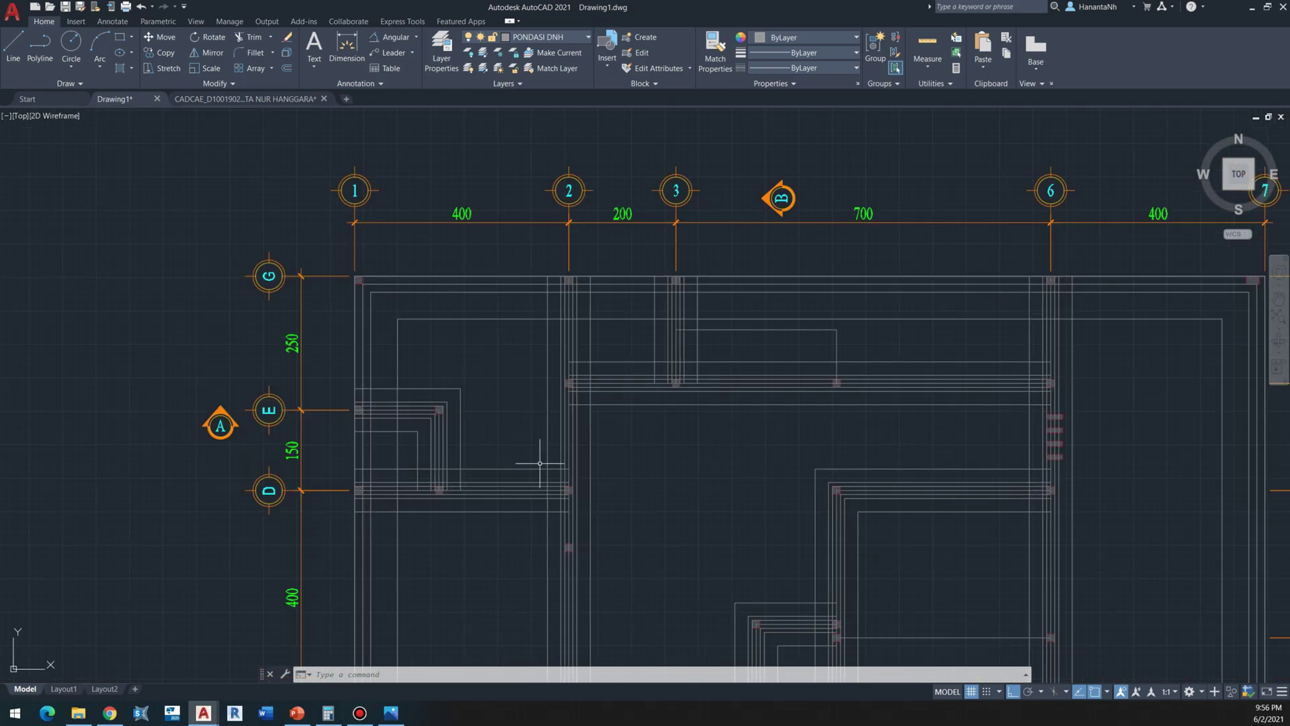
Step: Join the multiline running down from axis E to the axis D multiline between axes 1 and 2 with a Merged Tee
middle_drag(540, 463, 520, 435)
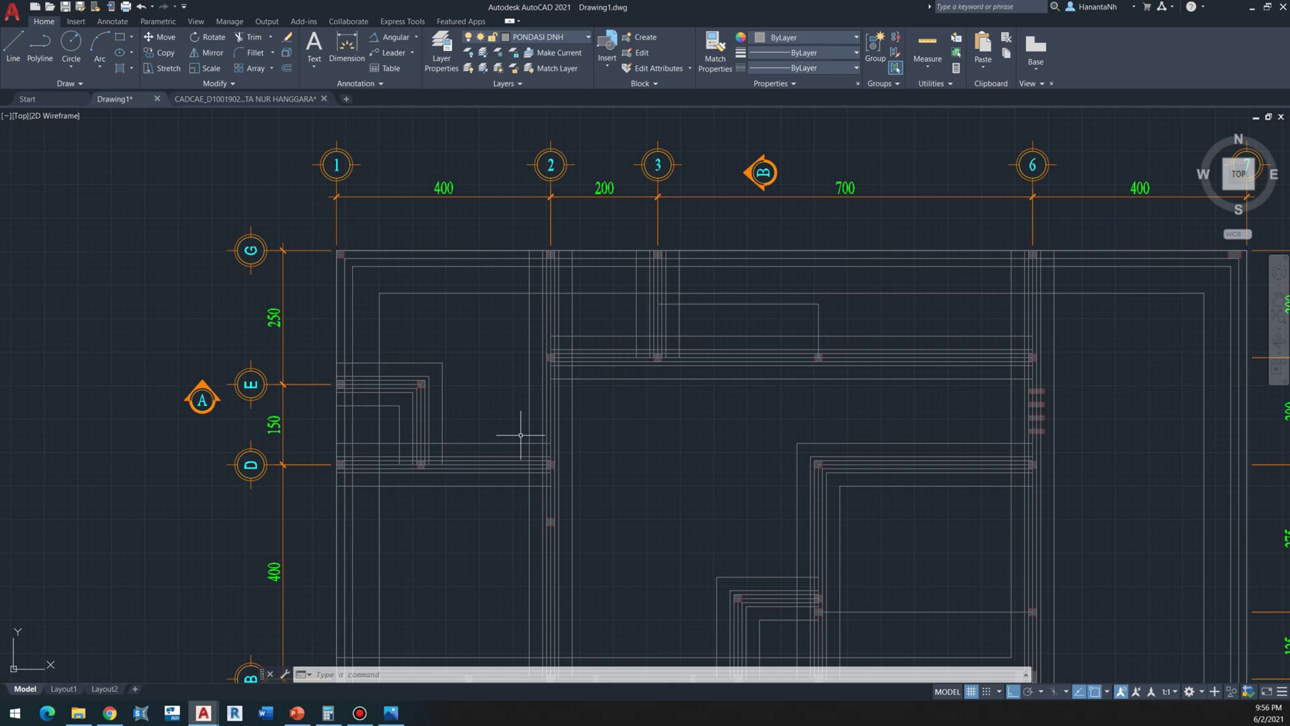
scroll(520, 435, up, 3)
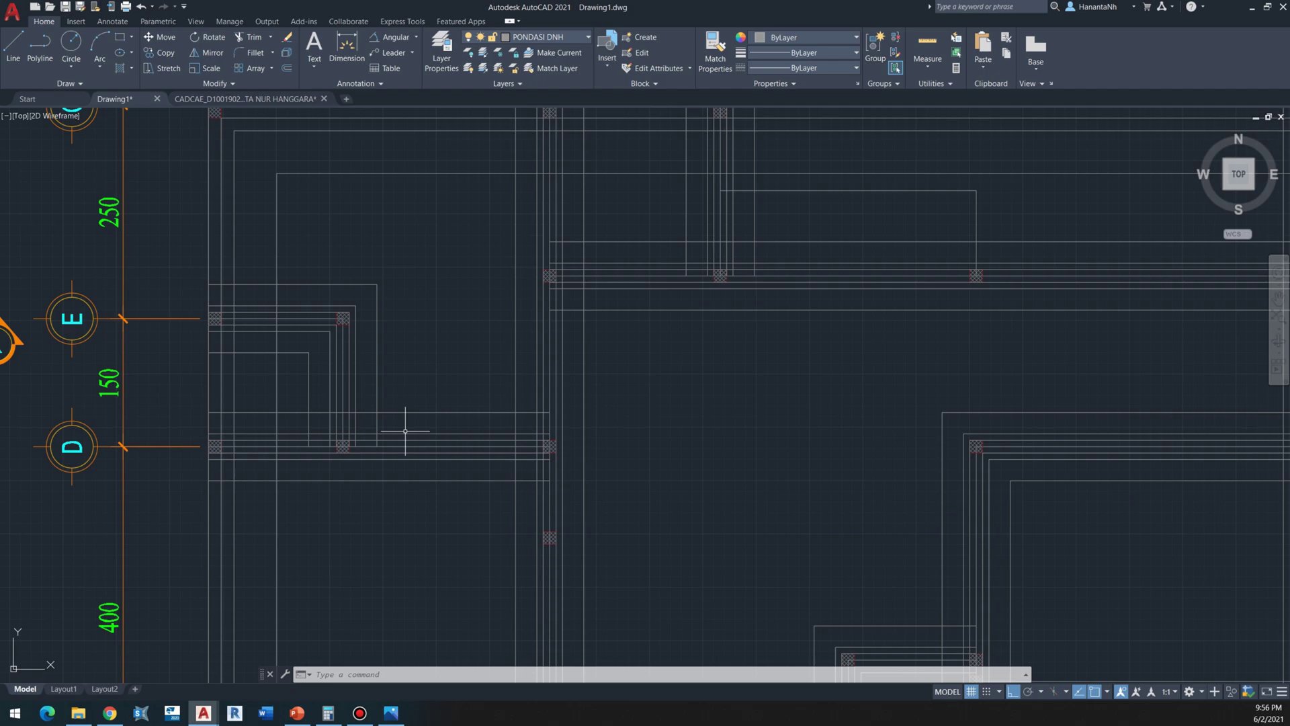
mouse_move(406, 430)
middle_down()
mouse_move(366, 395)
mouse_move(387, 418)
mouse_move(393, 407)
middle_up()
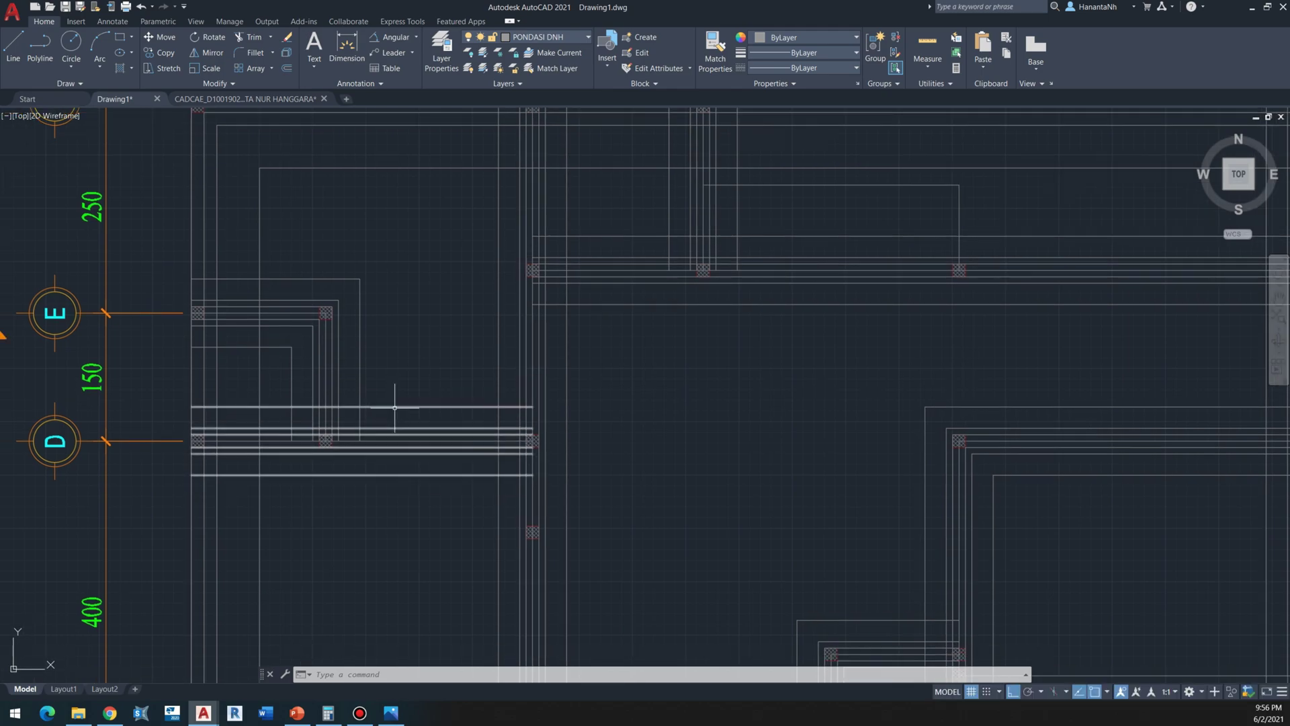
double_click(394, 406)
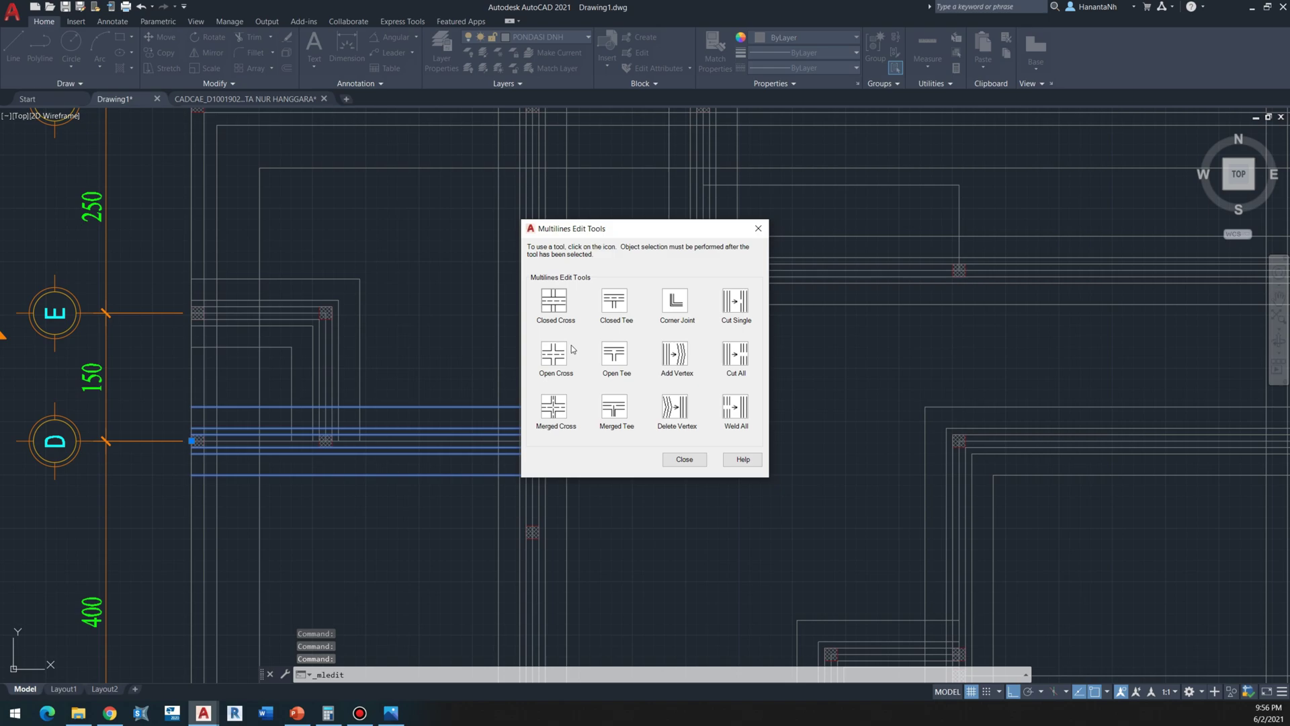
click(614, 408)
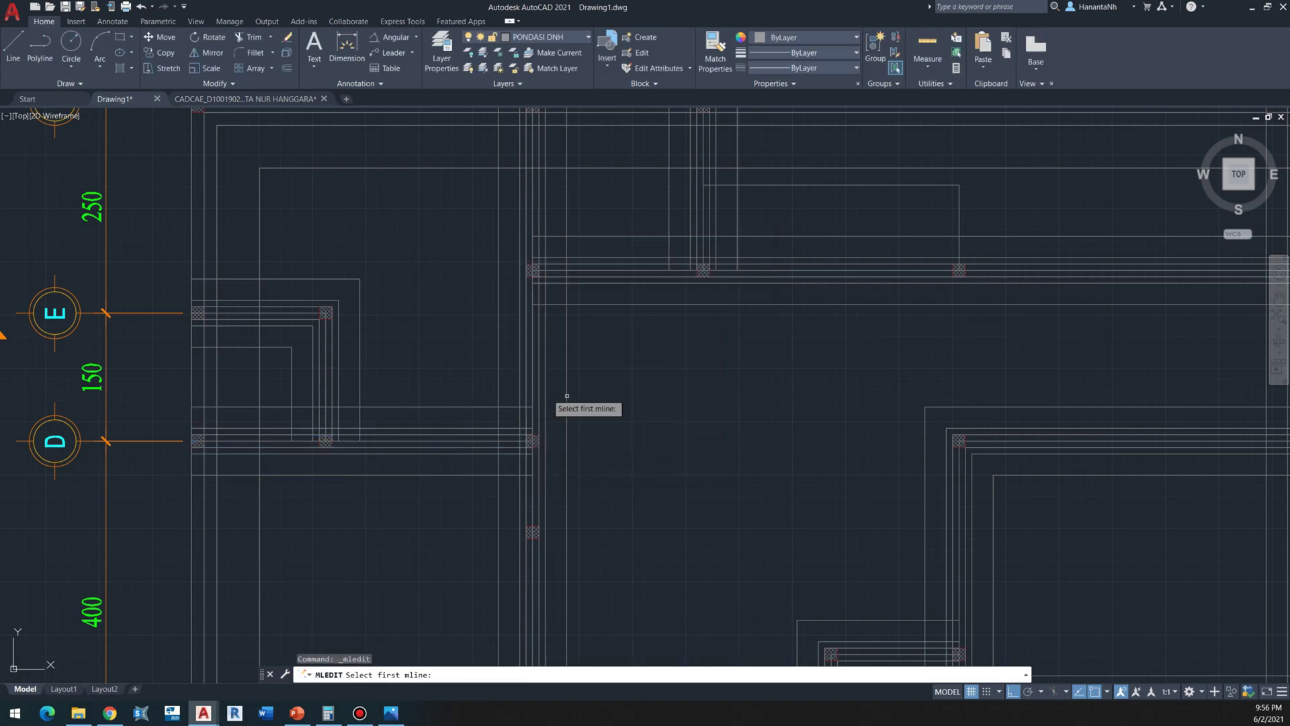
click(359, 391)
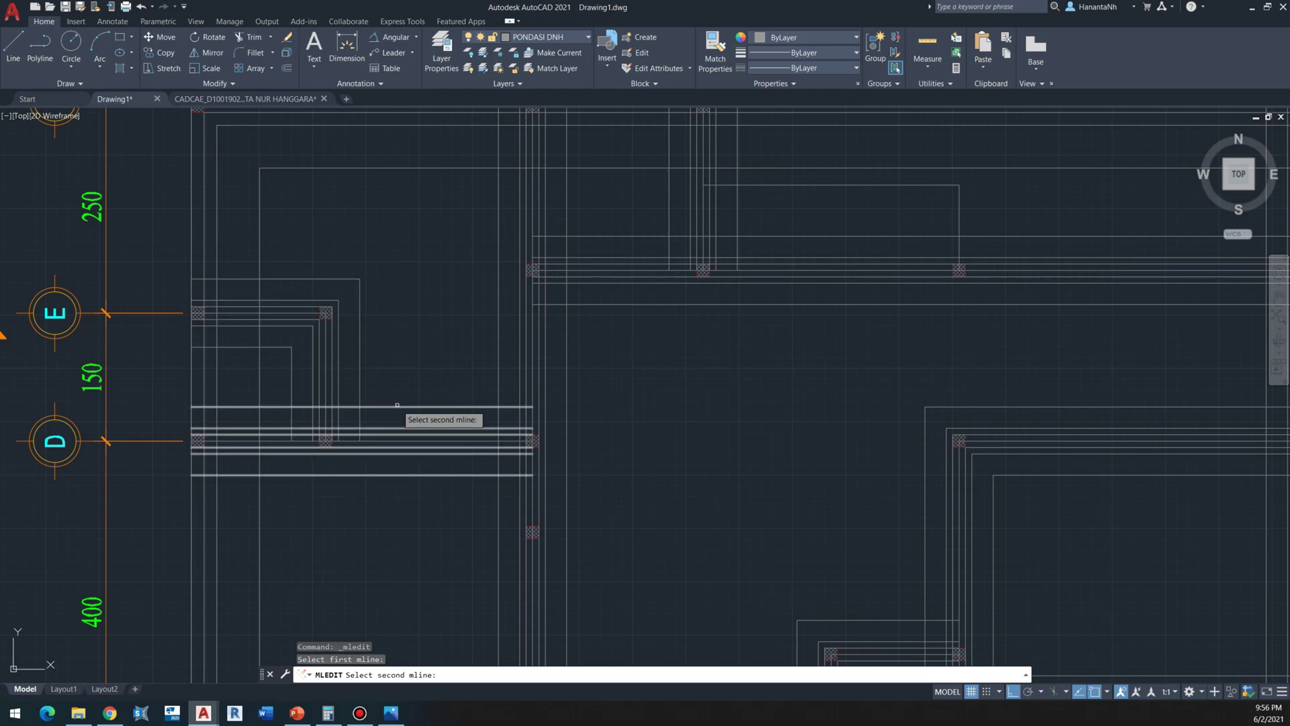
click(397, 405)
scroll(357, 410, down, 2)
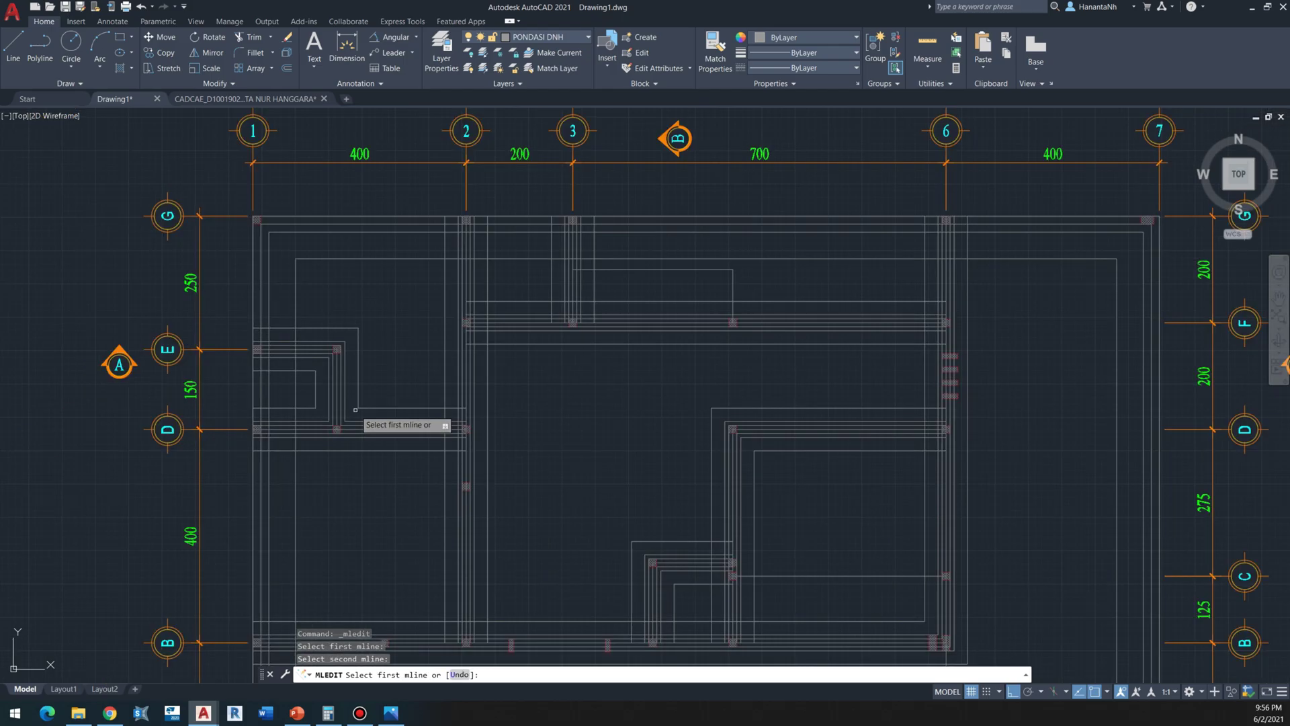
scroll(292, 410, up, 2)
key(Escape)
scroll(352, 421, up, 2)
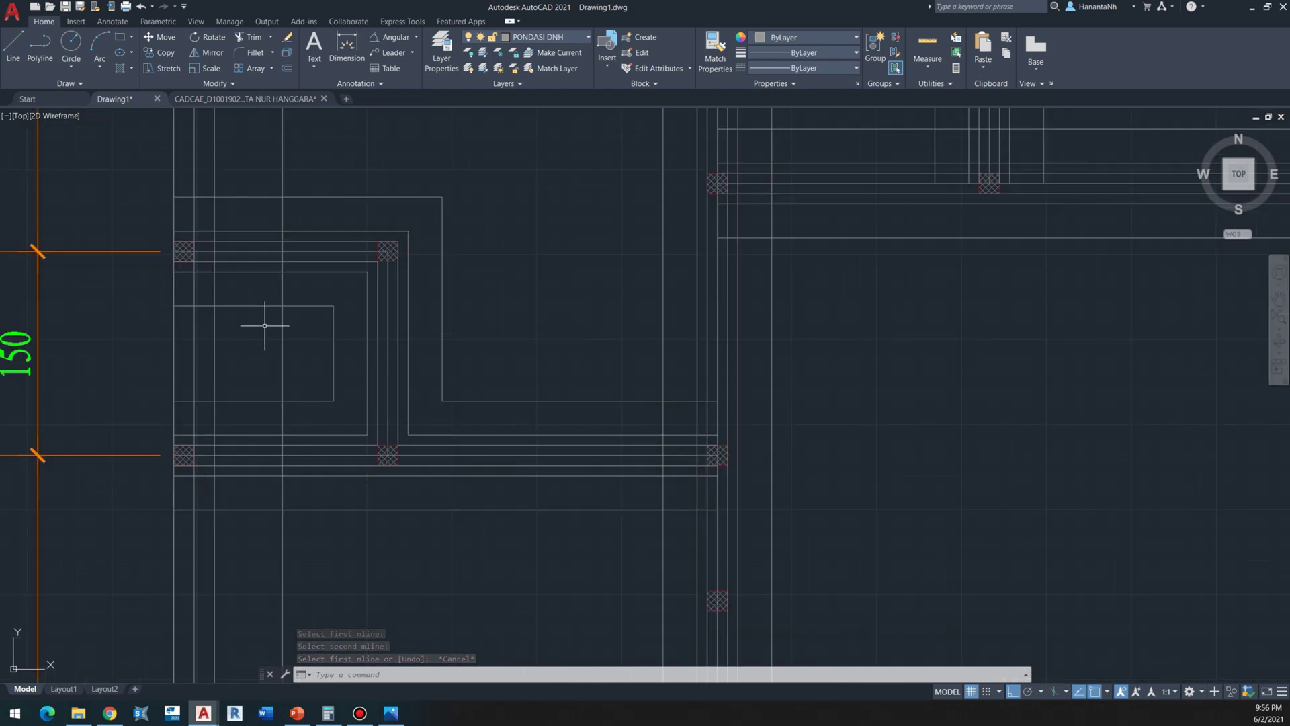
Step: Undo the merged tee at the axis D multiline
scroll(414, 400, down, 1)
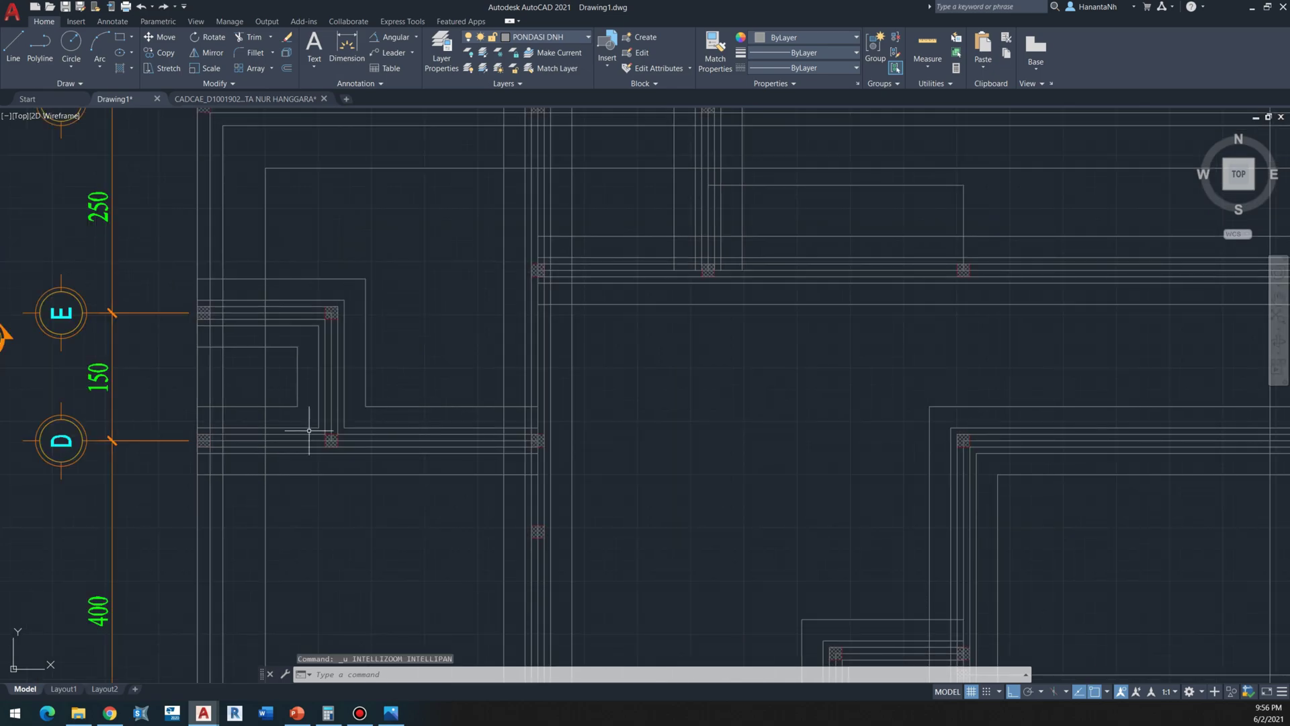
scroll(311, 422, up, 2)
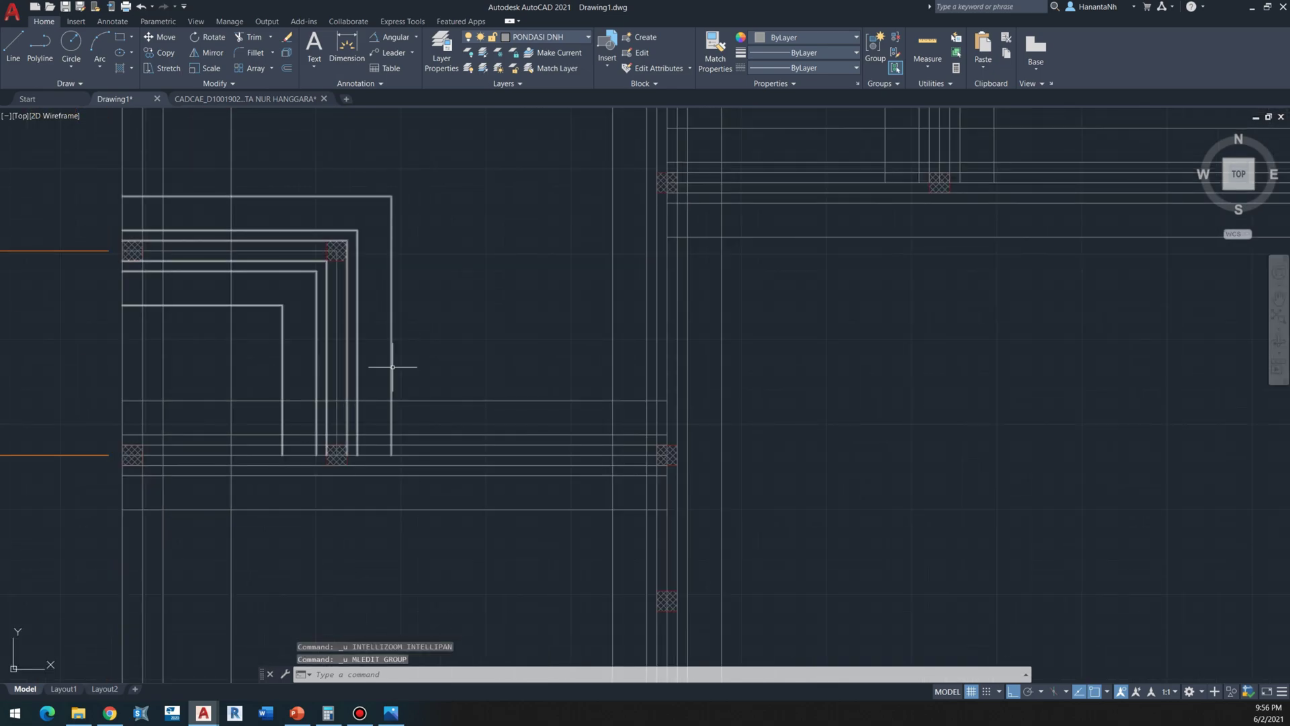
key(ctrl+z)
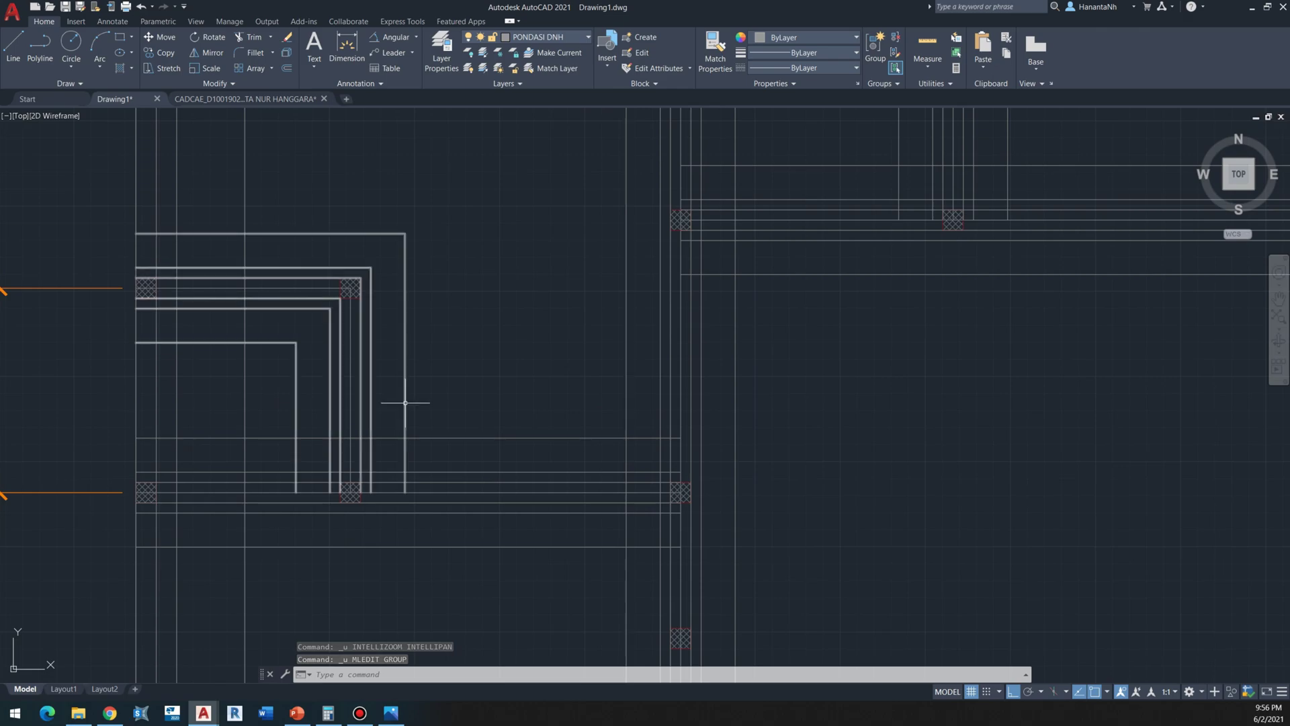
Step: Start a Merged Tee edit with the L-shaped multiline from axis E down to axis D as the first multiline
double_click(405, 404)
click(613, 410)
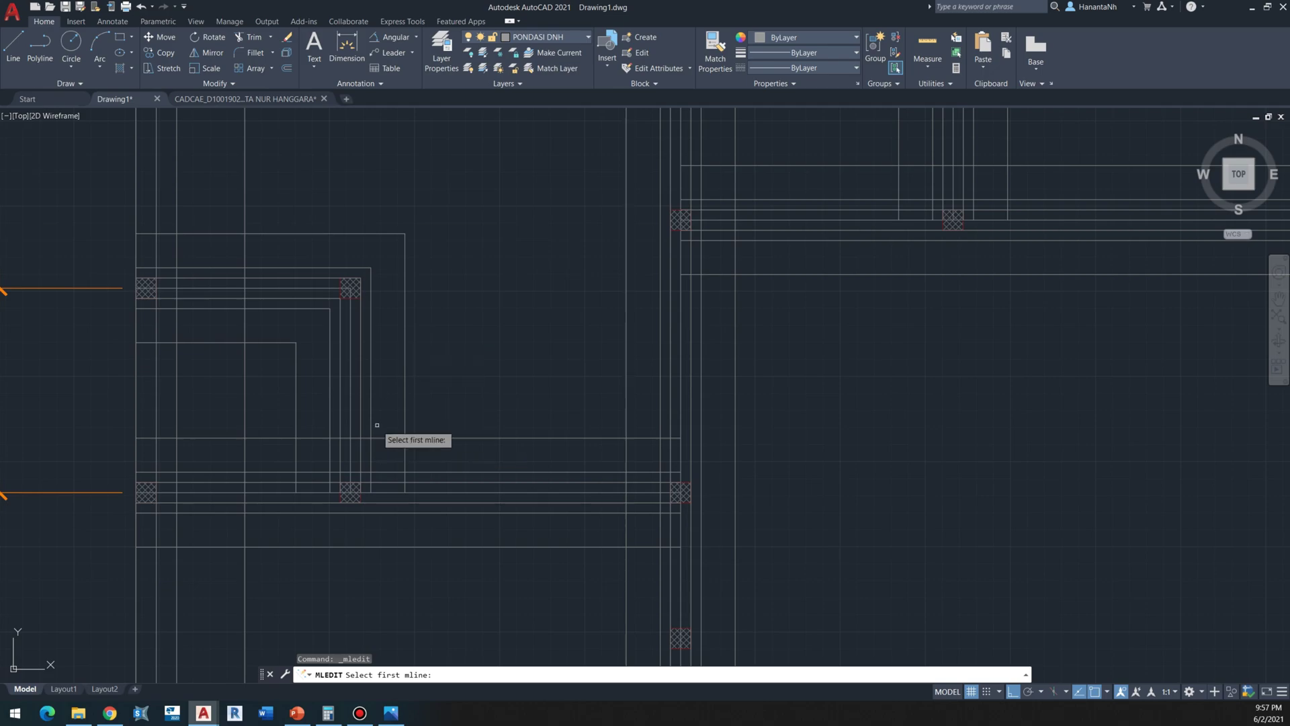
click(405, 386)
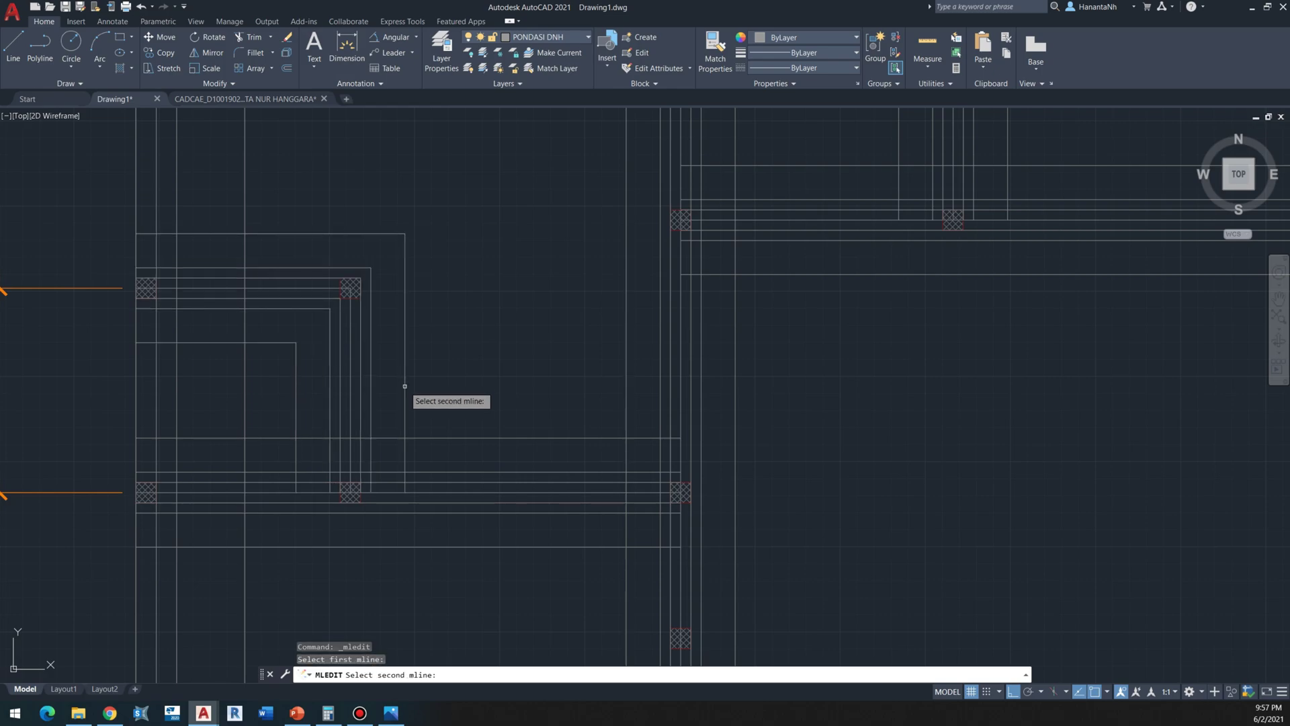
Step: Merge the L-shaped foundation multiline between grids E and D into the grid D and grid 1 foundation multilines
click(427, 439)
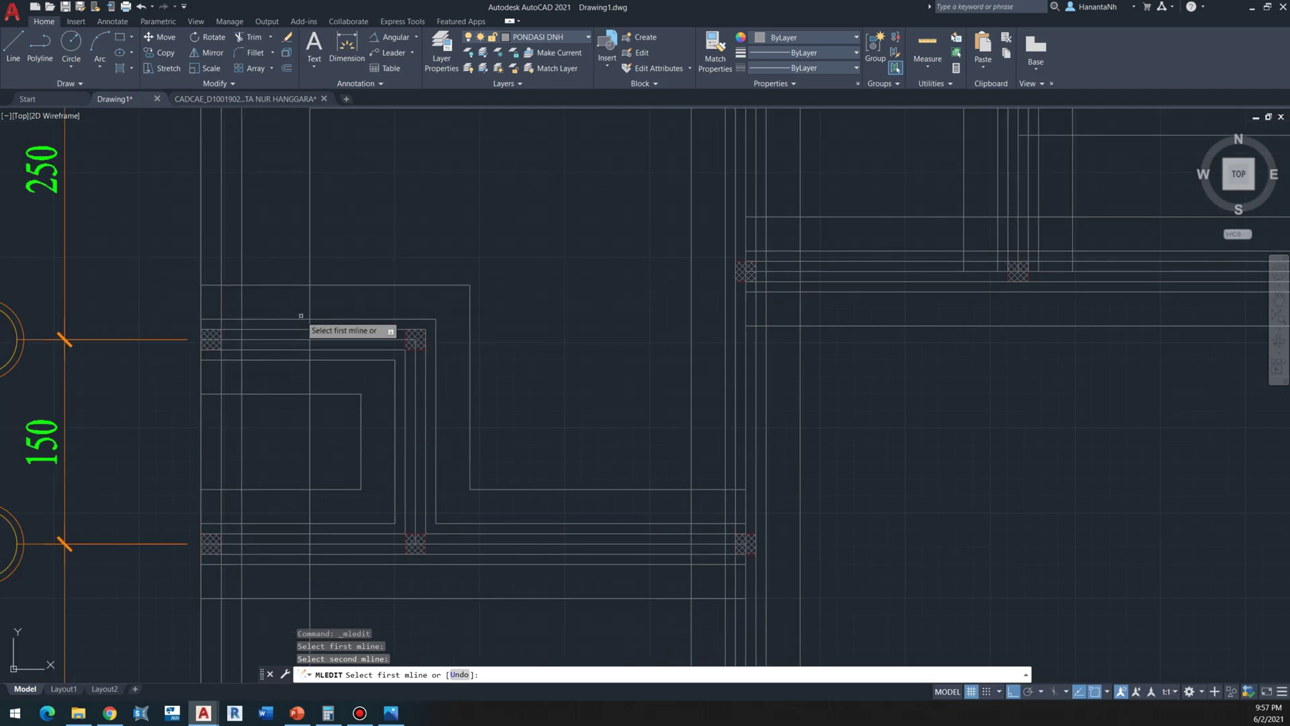
click(347, 284)
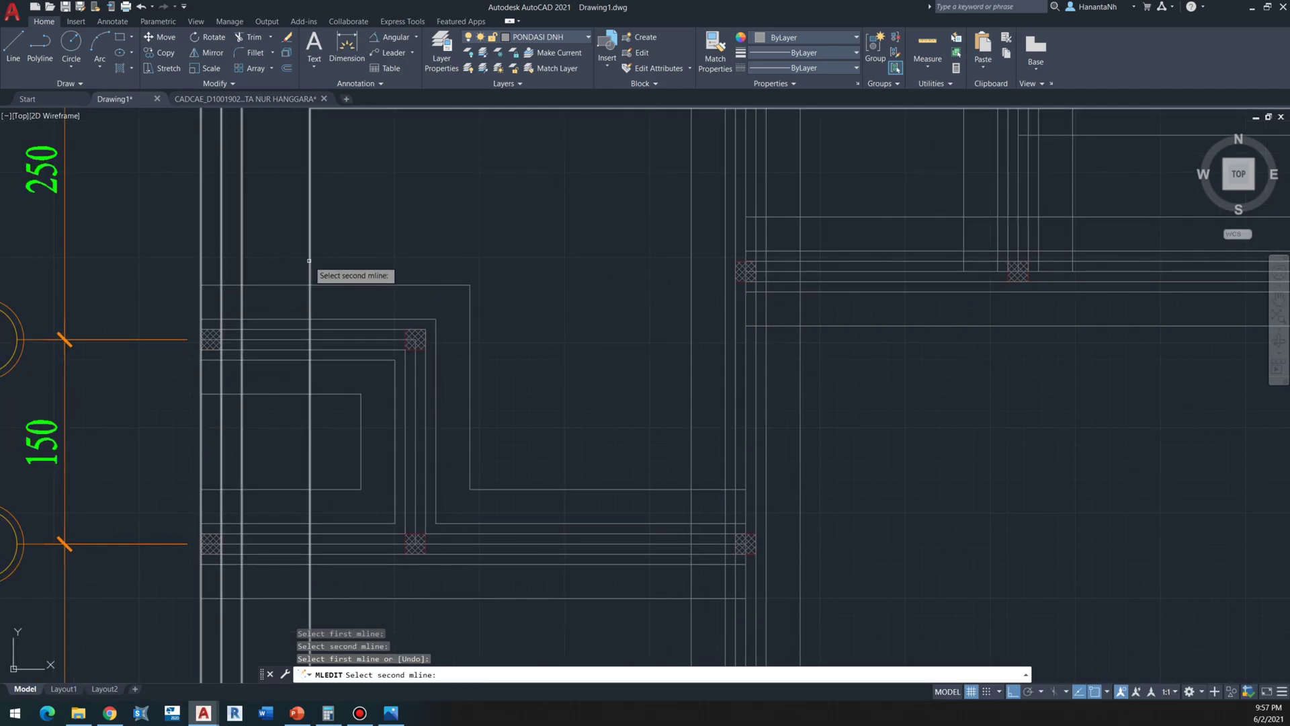
click(309, 259)
Step: Merge the upper ends of the grid 2 and grid 3 foundation multilines into the grid G foundation
scroll(267, 279, down, 3)
middle_drag(453, 211, 402, 318)
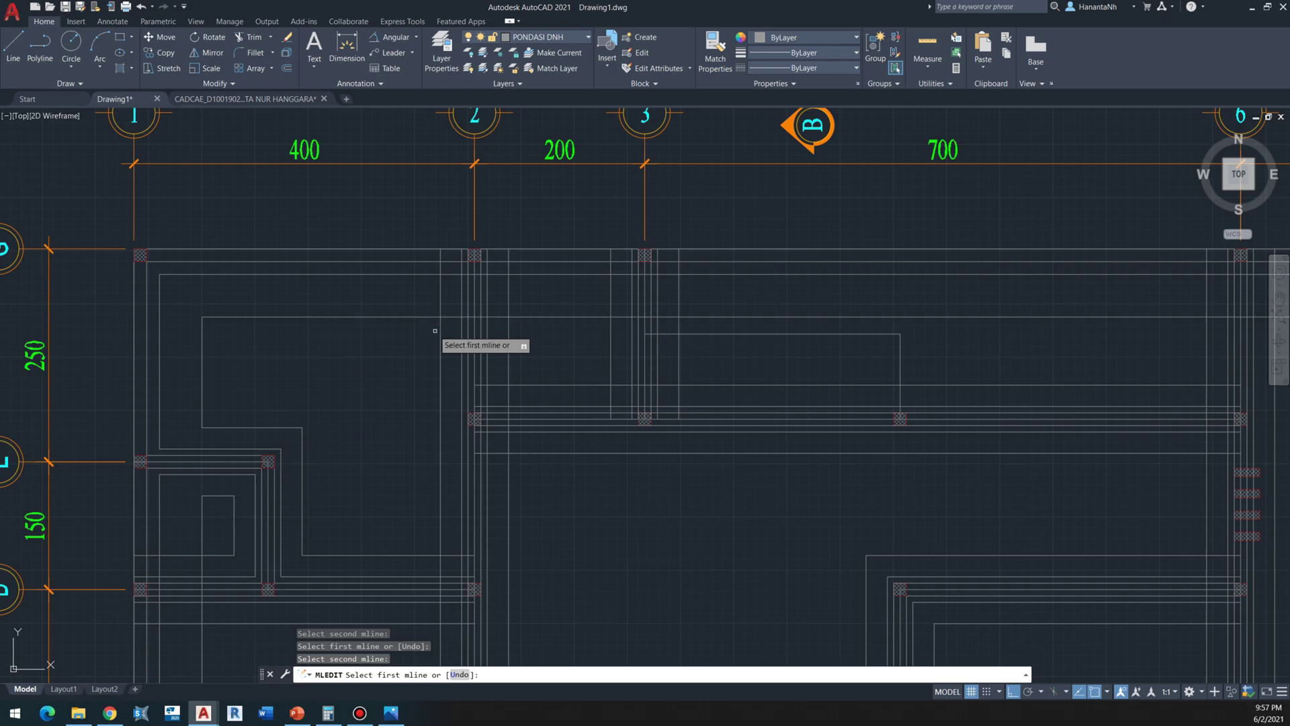
click(428, 317)
click(429, 317)
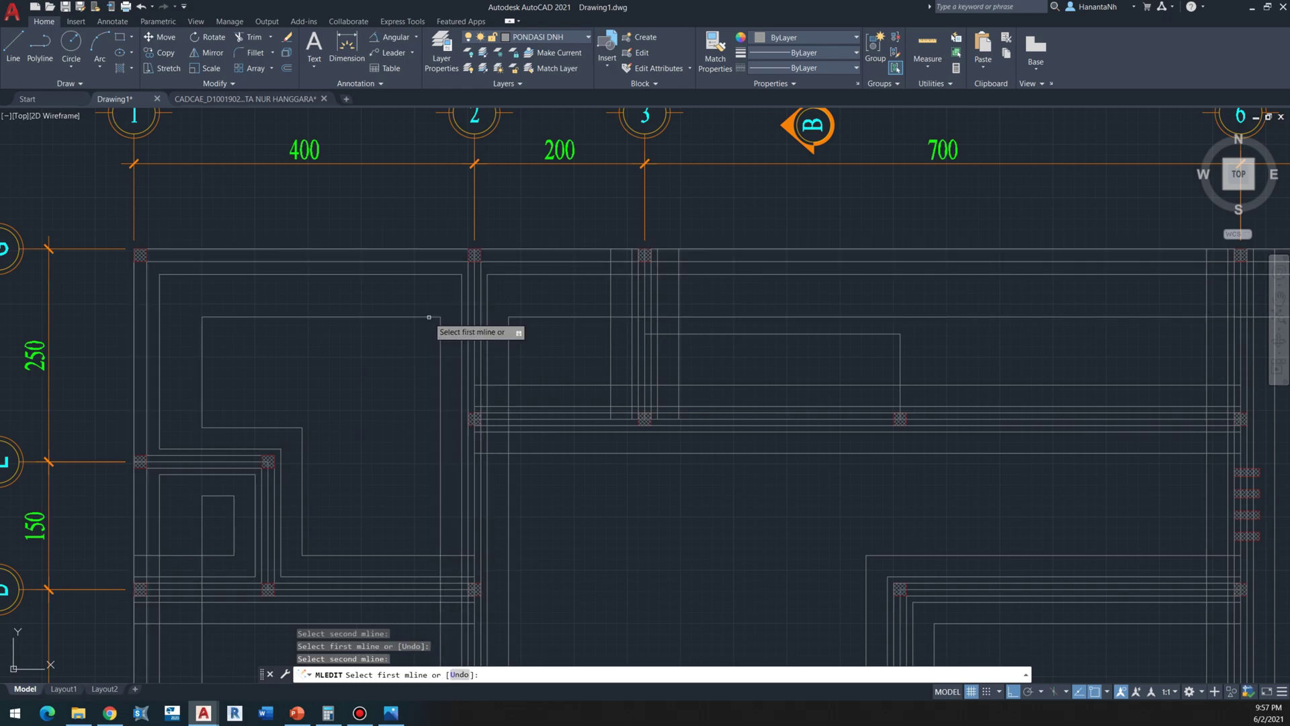
middle_drag(431, 320, 283, 326)
click(465, 338)
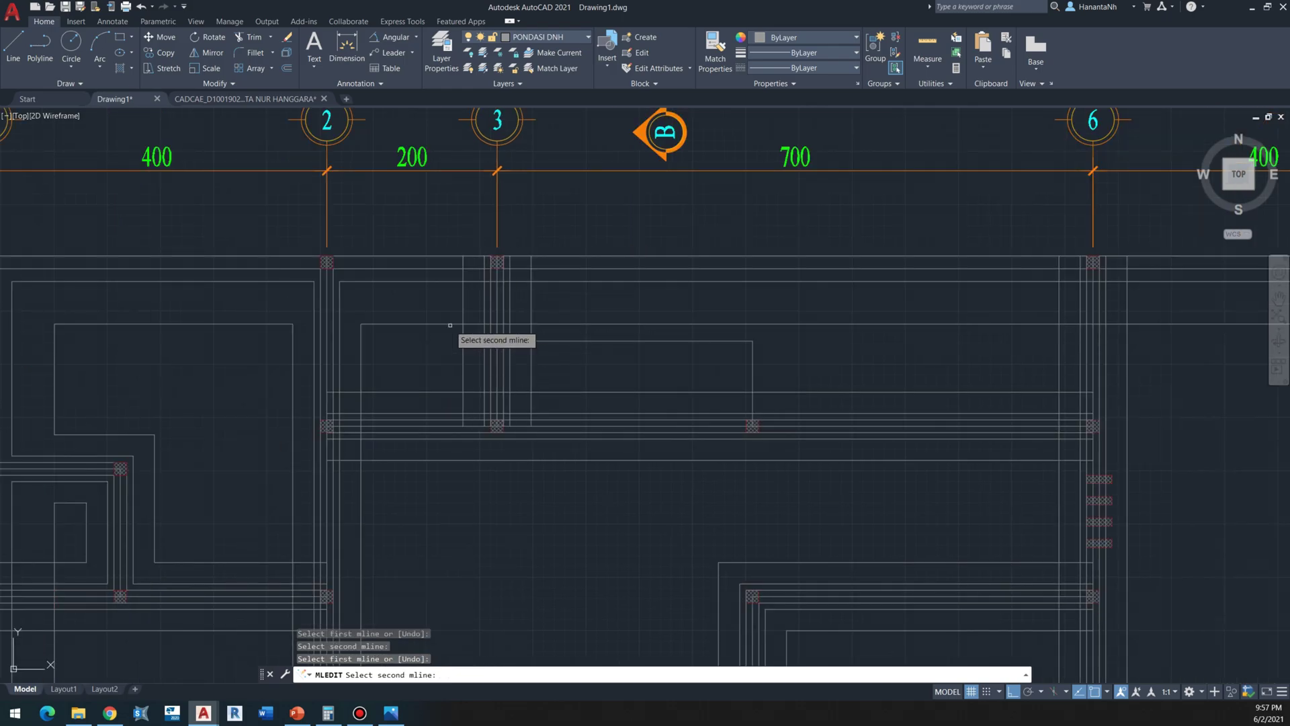
click(464, 338)
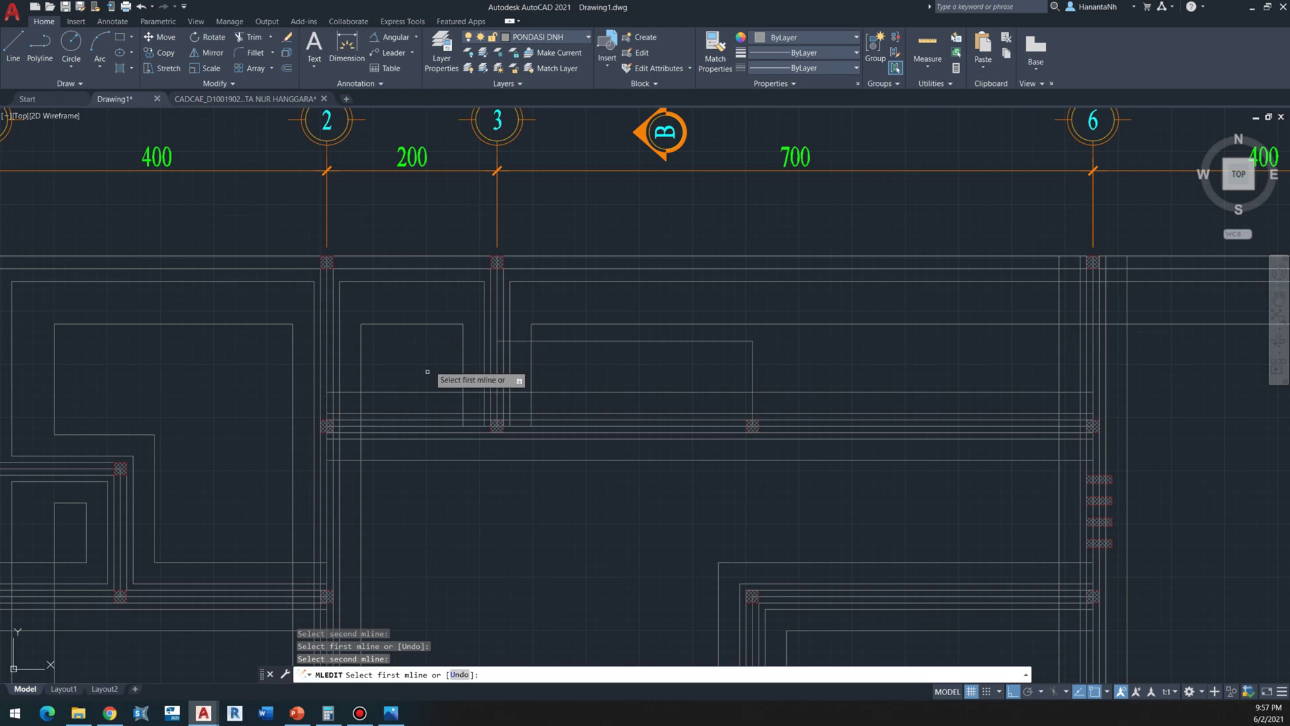
Step: Merge the grid 3 foundation's lower end into the grid F multiline, and the grid F multiline into grid 2
click(463, 373)
click(450, 391)
click(393, 393)
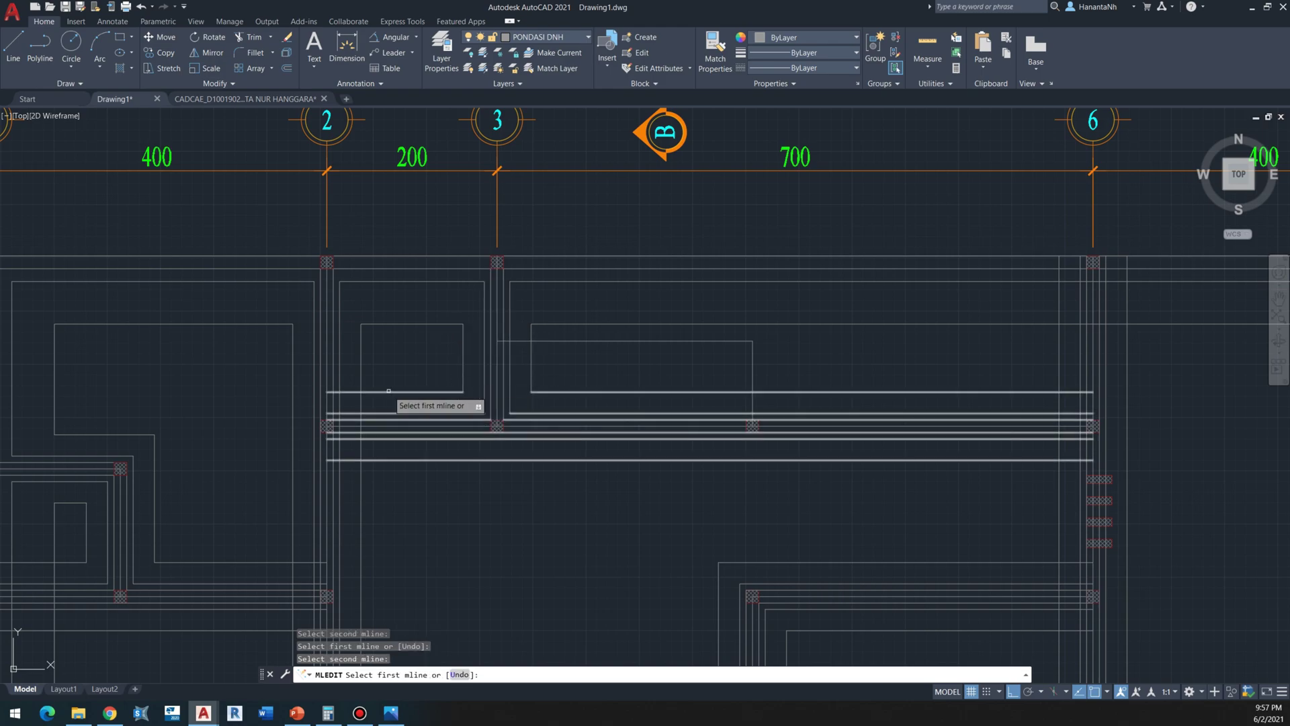
click(362, 372)
Step: Try to merge the grid D foundation multiline into the grid 2 foundation
scroll(361, 372, down, 2)
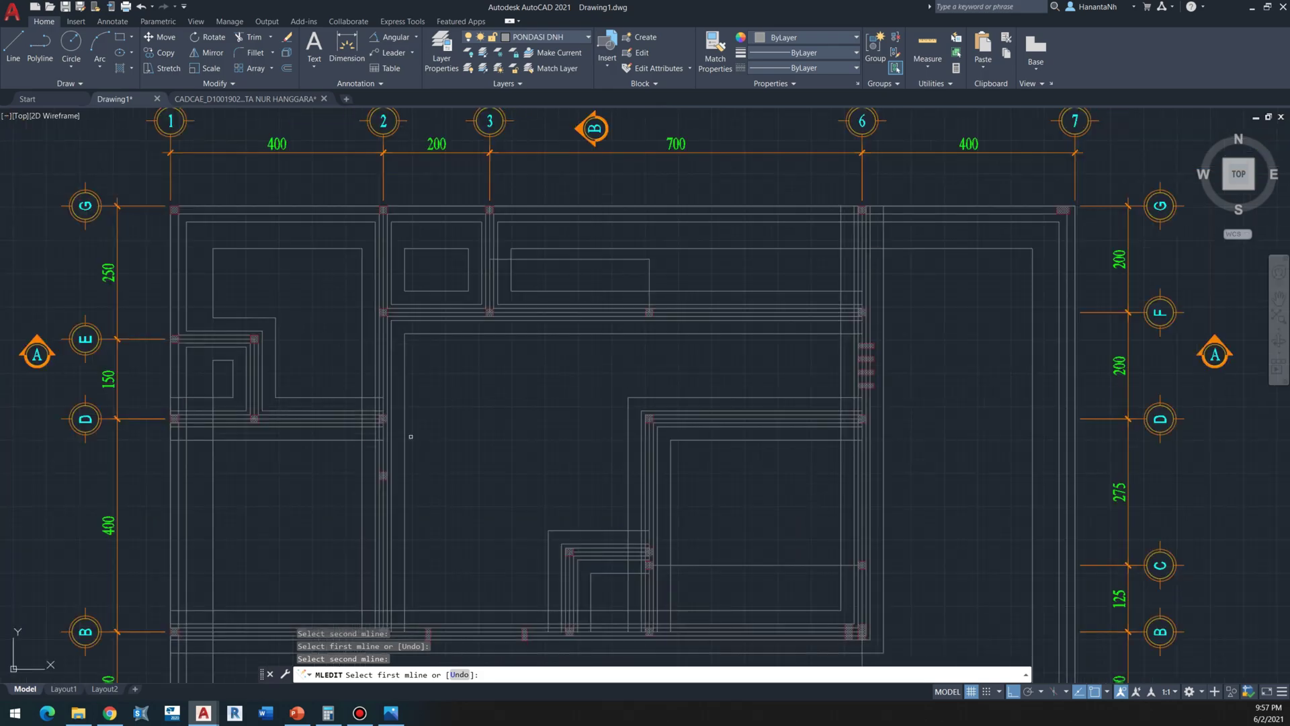
scroll(364, 398, up, 2)
click(356, 397)
scroll(384, 404, down, 2)
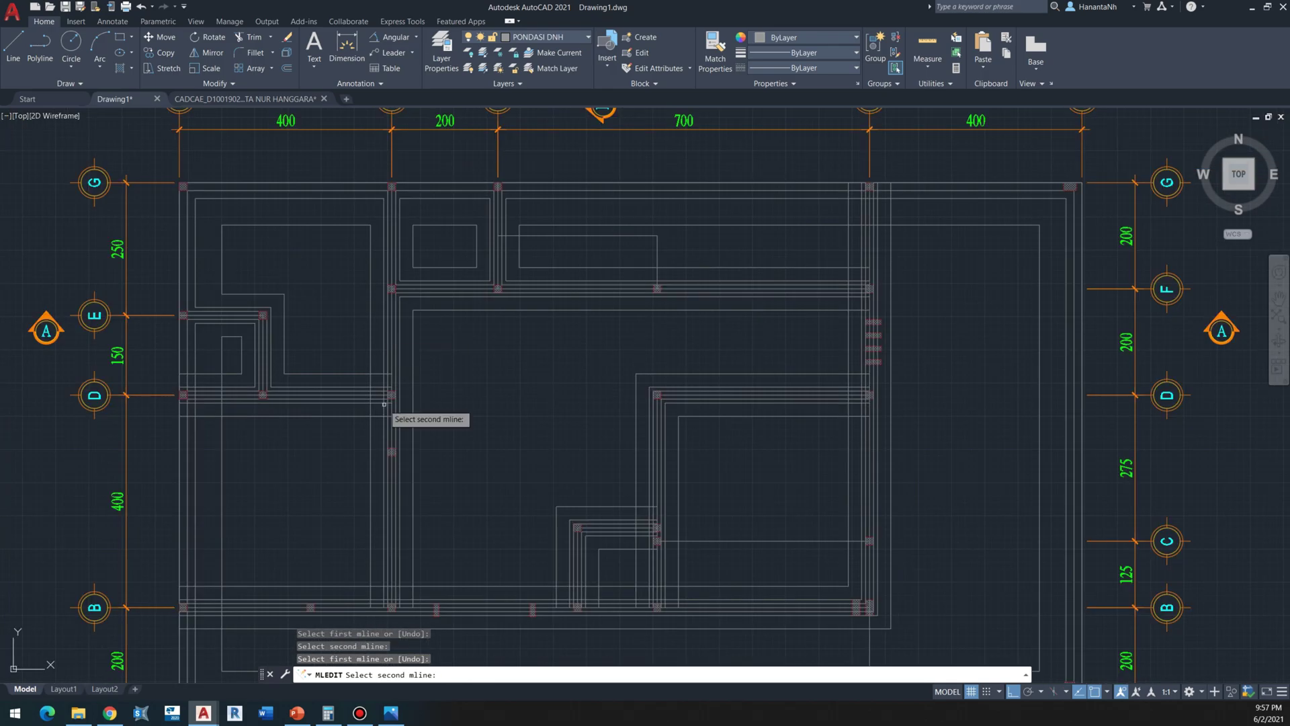
click(358, 371)
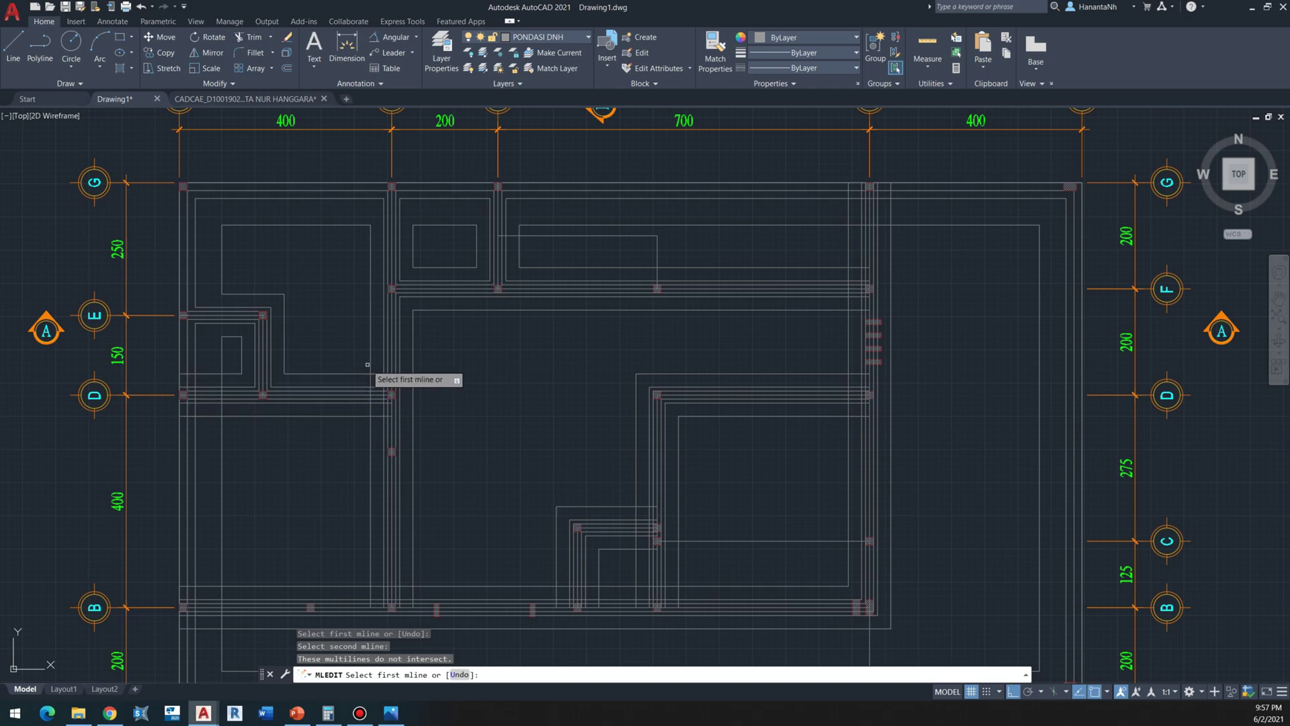
click(367, 373)
scroll(359, 366, up, 2)
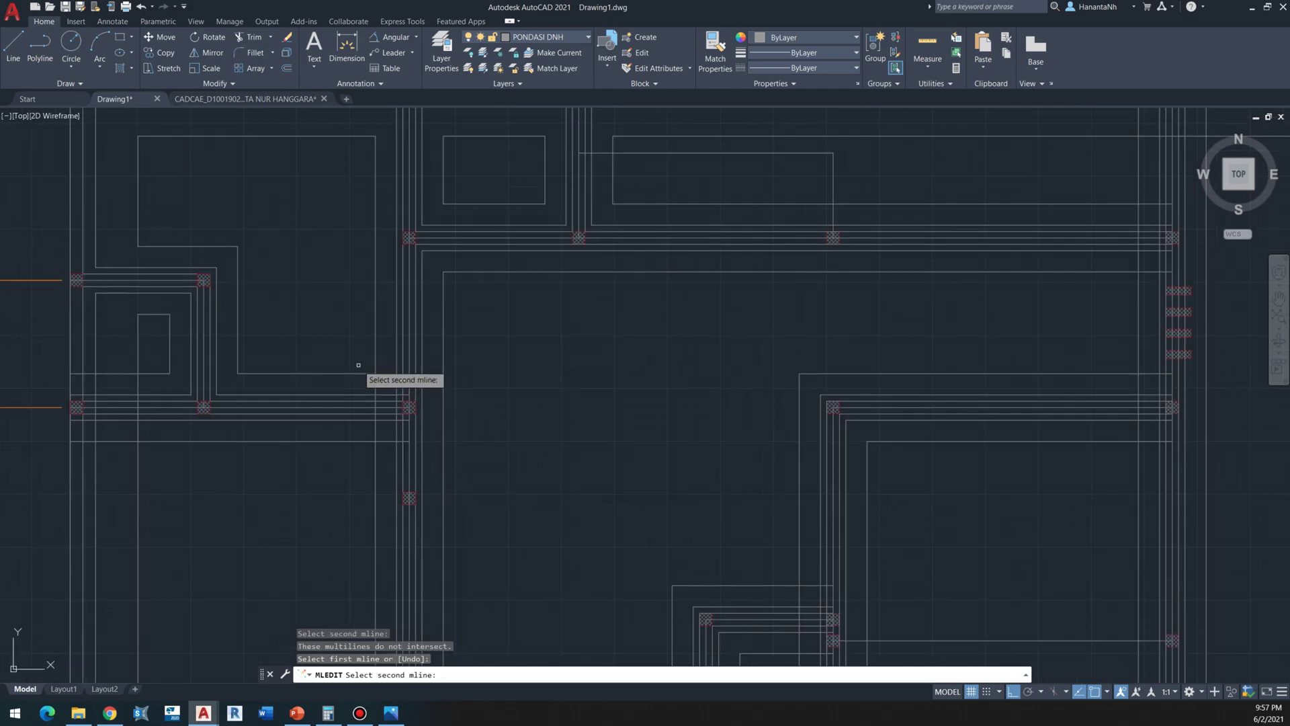
click(360, 373)
key(Return)
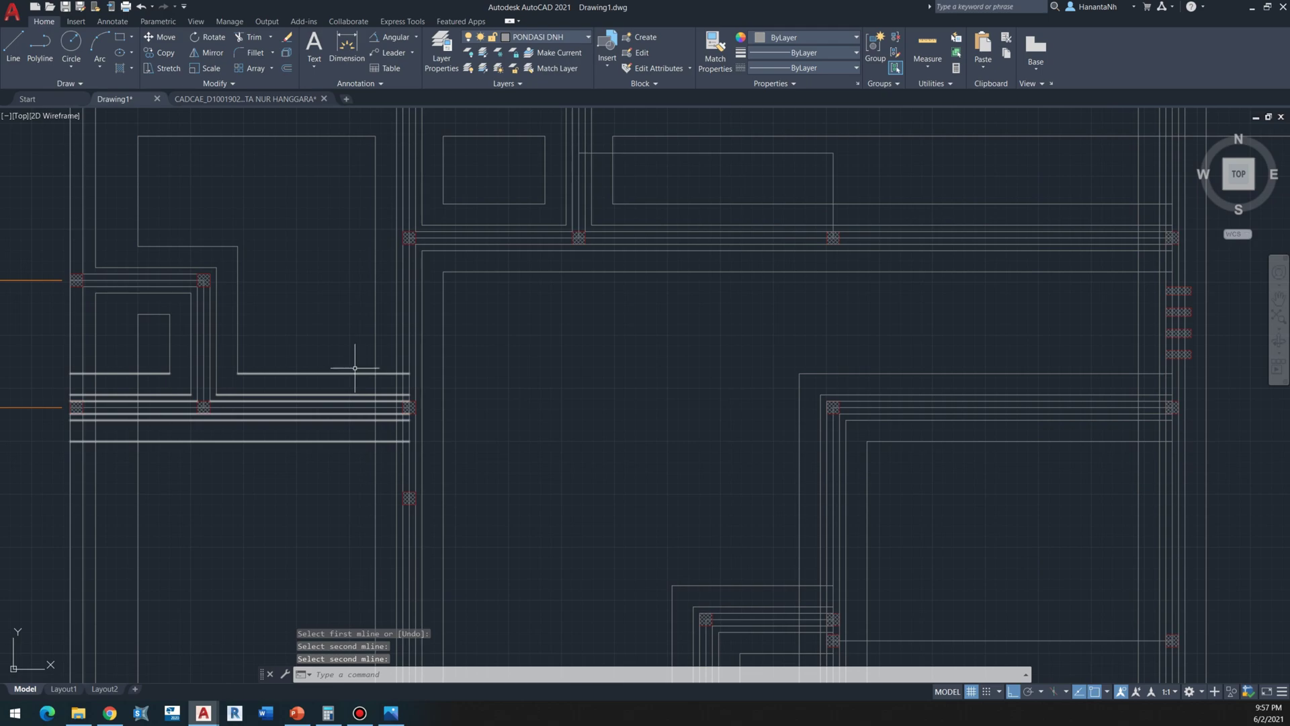
Step: Restart multiline editing with Merged Tee and join the grid D foundation to the grid 2 foundation
key(Return)
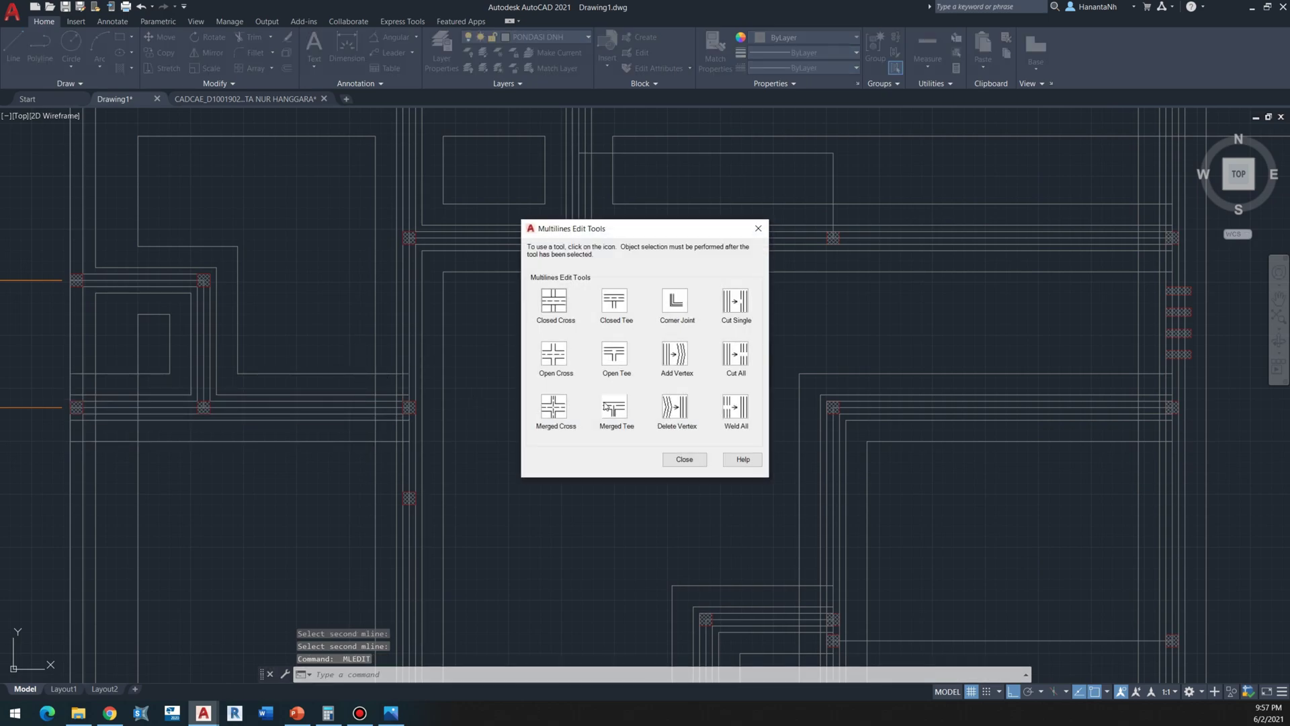
click(607, 407)
click(353, 370)
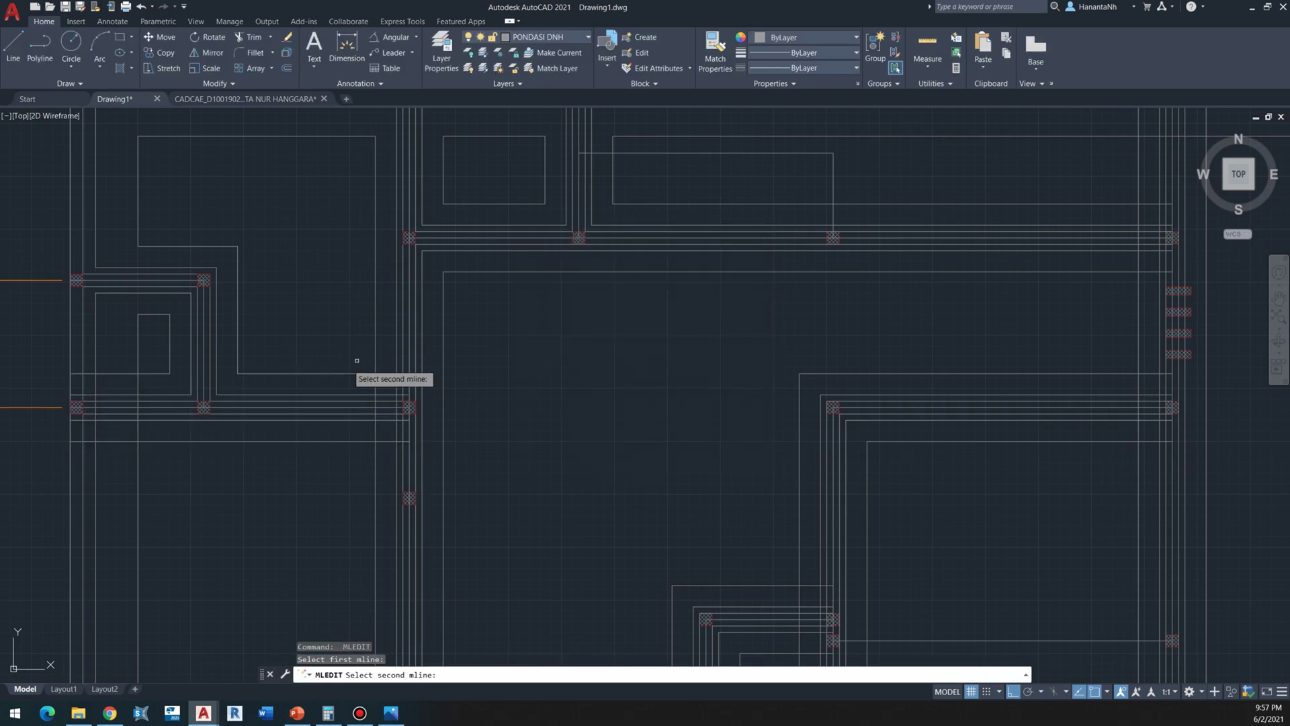
click(373, 355)
scroll(374, 357, down, 2)
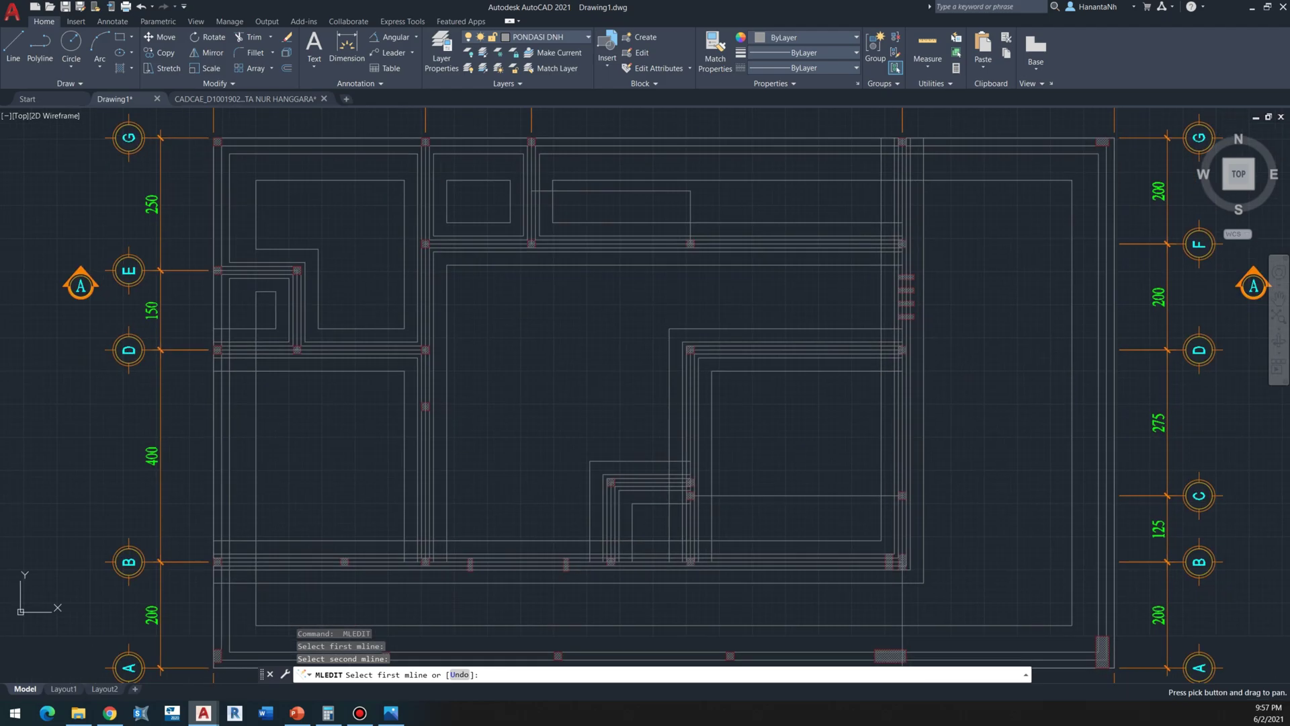
scroll(446, 523, up, 2)
click(444, 519)
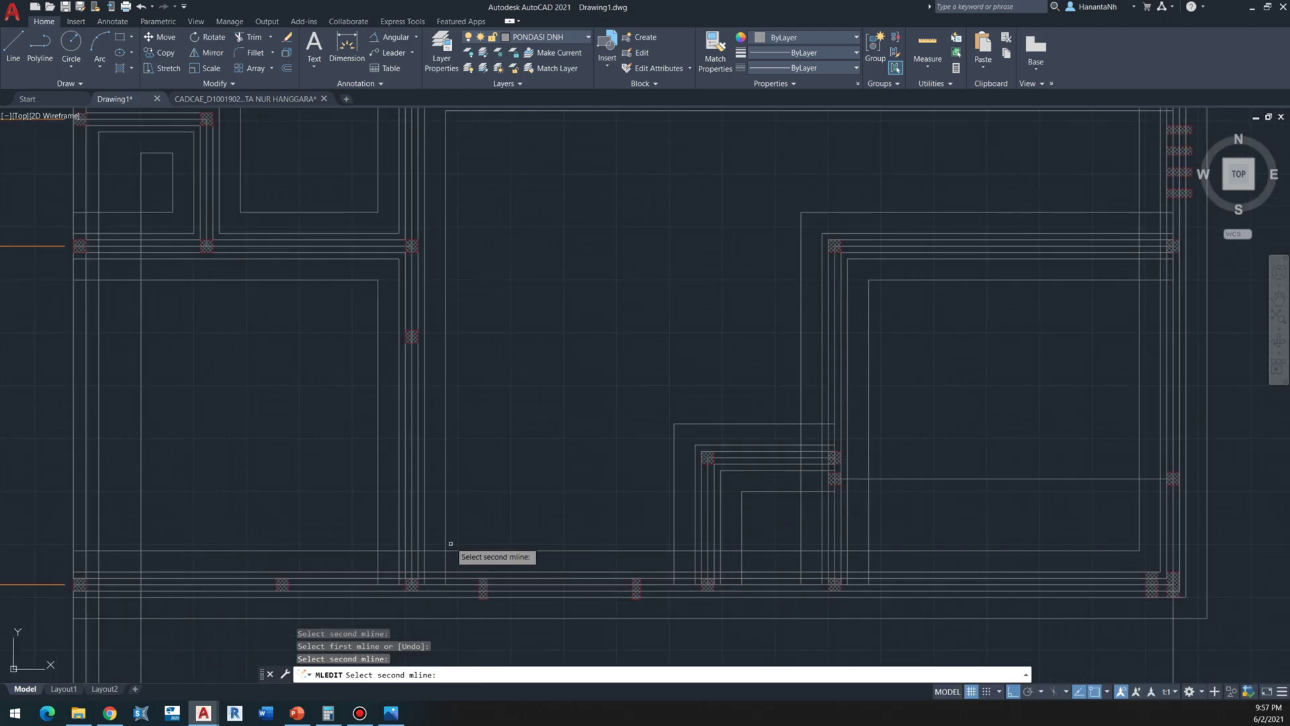
scroll(450, 544, up, 2)
key(Escape)
Step: Use Merged Tee to join the lower end of the grid 2 foundation to the grid B foundation
key(Return)
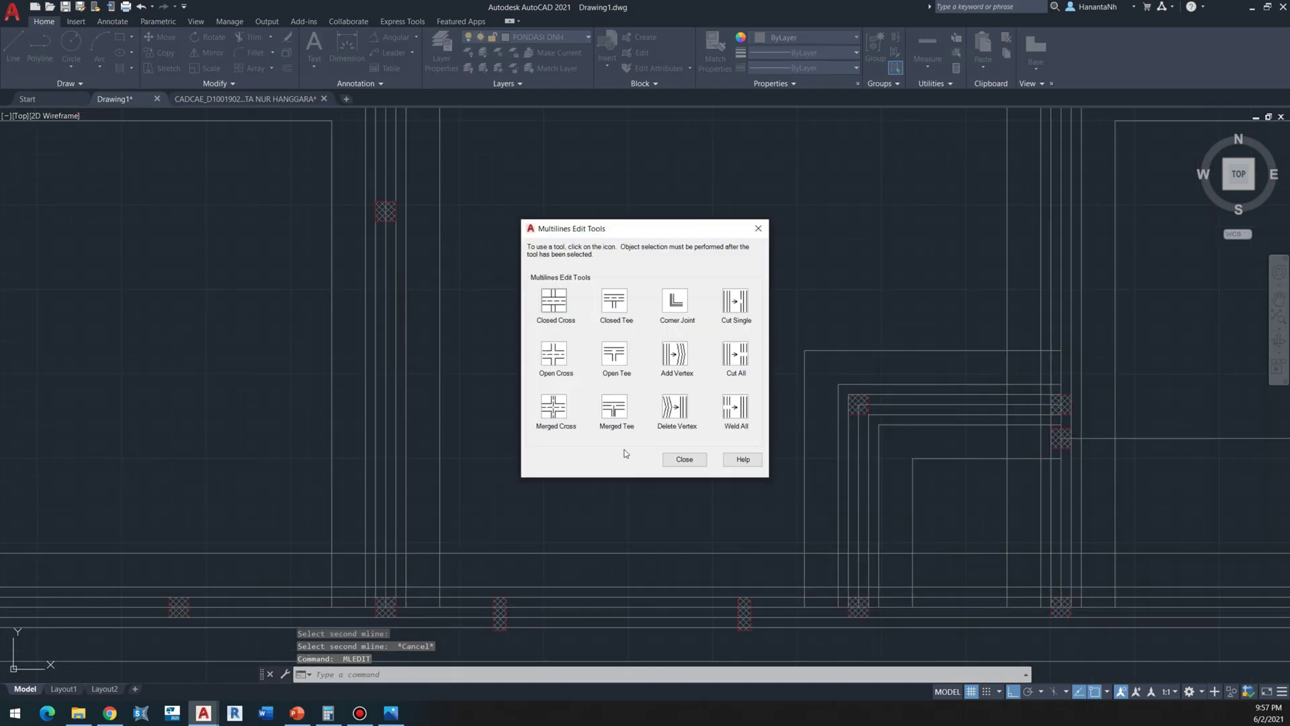
click(608, 405)
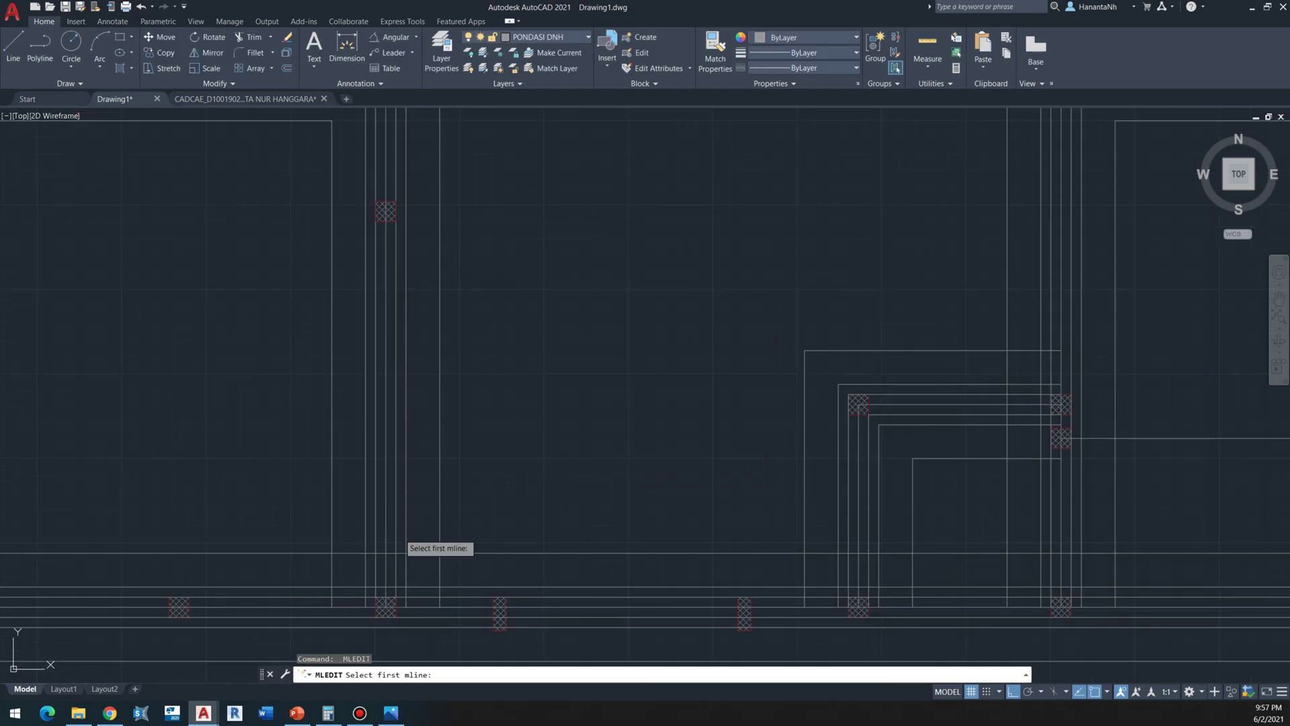
click(440, 518)
click(441, 519)
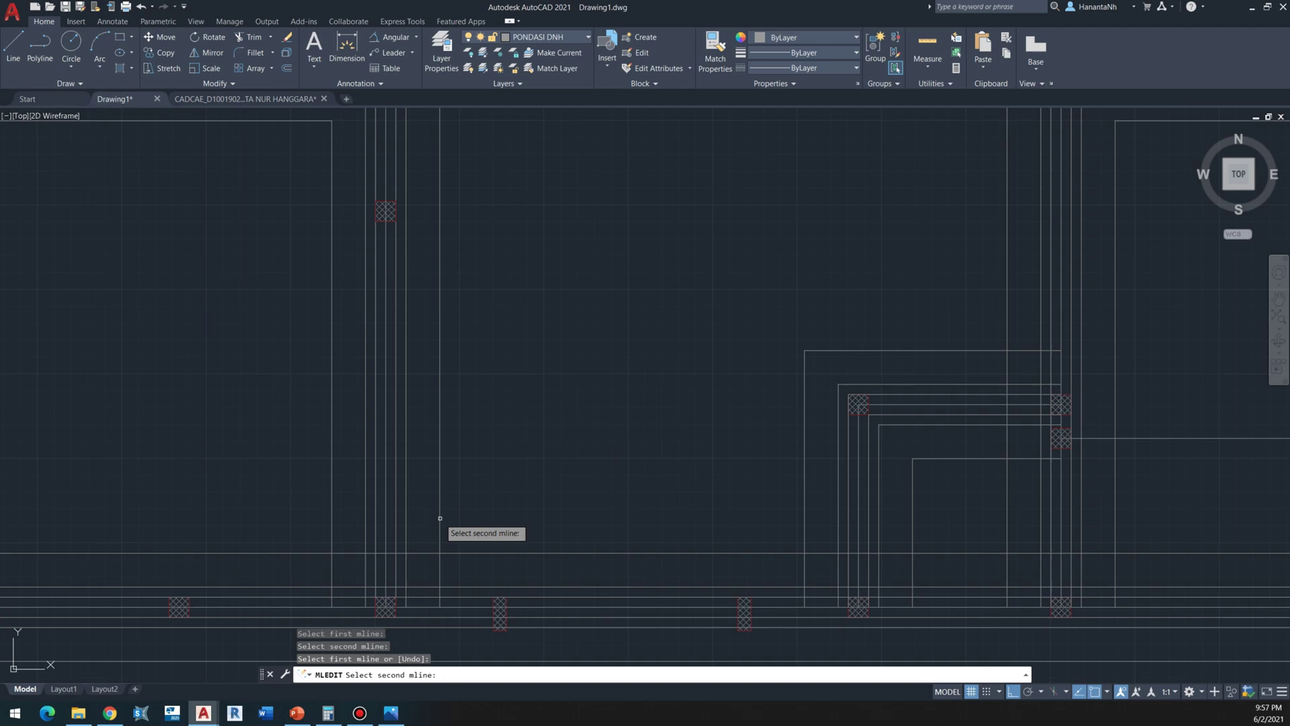
click(462, 554)
Step: Merge the small L-shaped foundation at grid 4 into the grid B foundation and into the grid 5 foundation
scroll(389, 524, down, 2)
scroll(658, 537, up, 2)
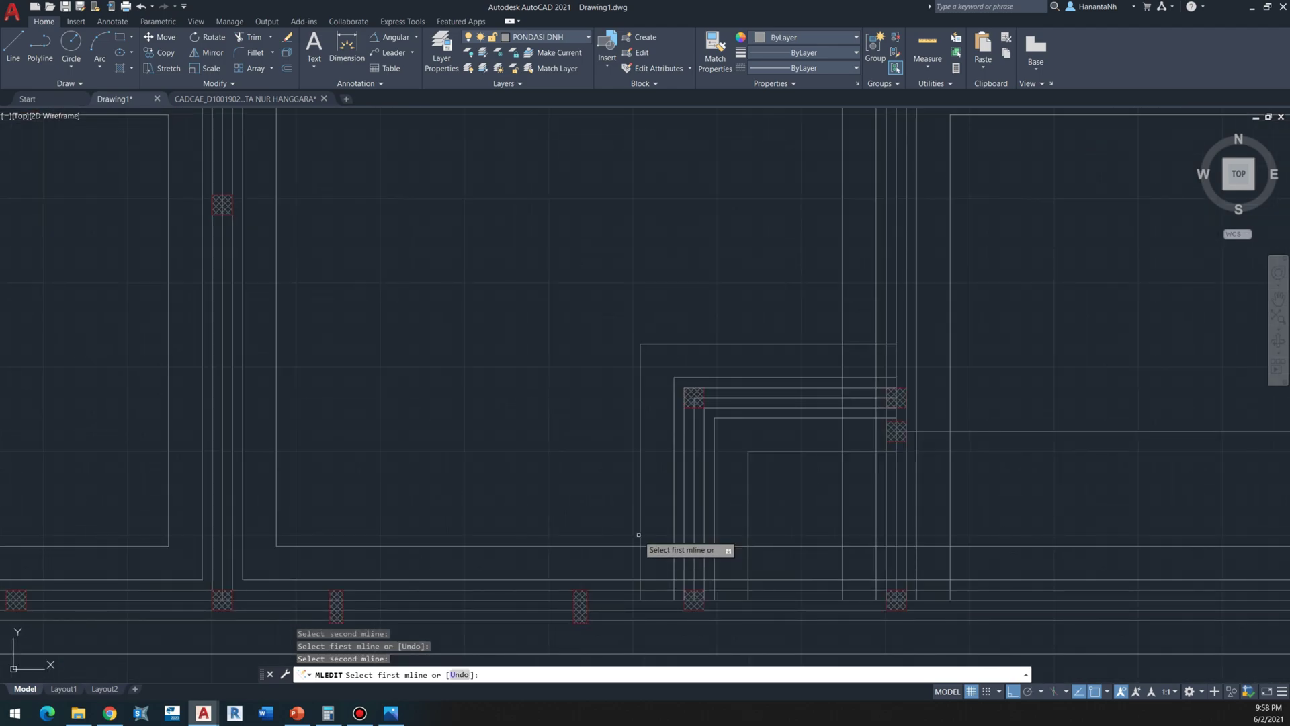
click(639, 536)
click(634, 545)
middle_drag(801, 458, 554, 419)
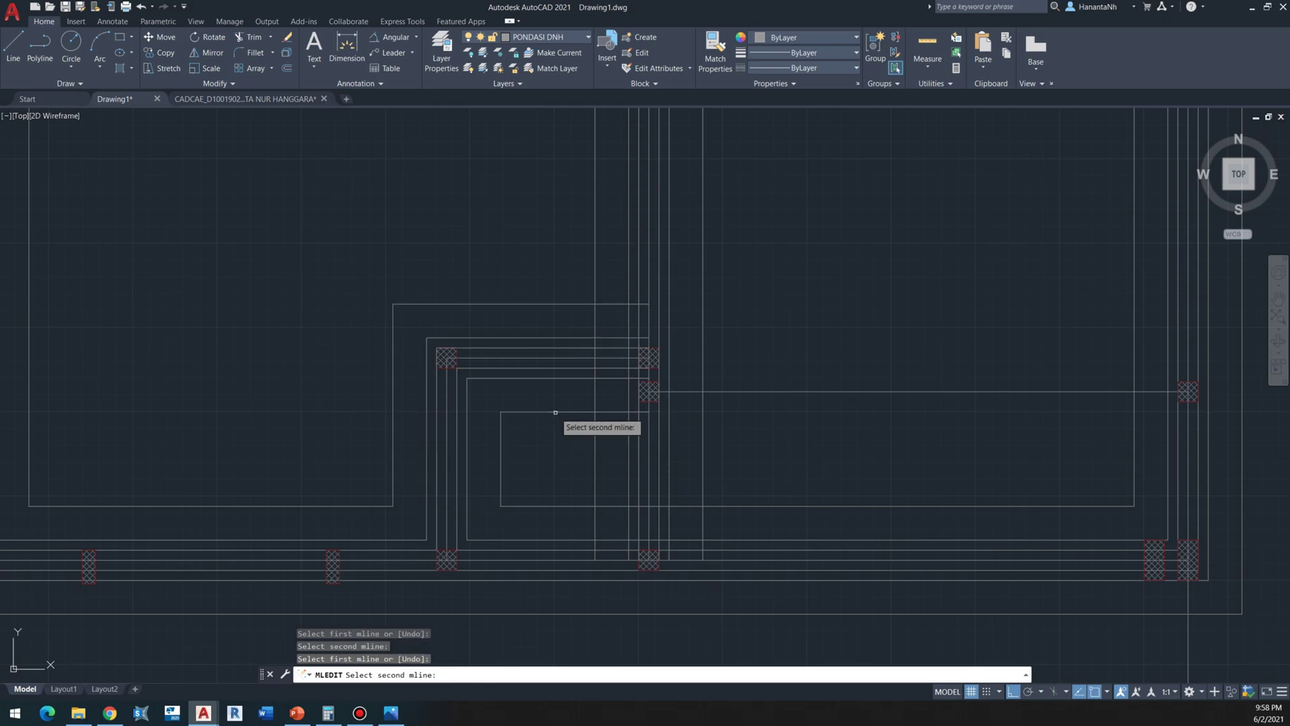
click(580, 435)
click(591, 452)
Step: Merge the grid D foundation multilines into the grid 6 and grid 1 foundations, and end multiline editing
scroll(513, 470, down, 5)
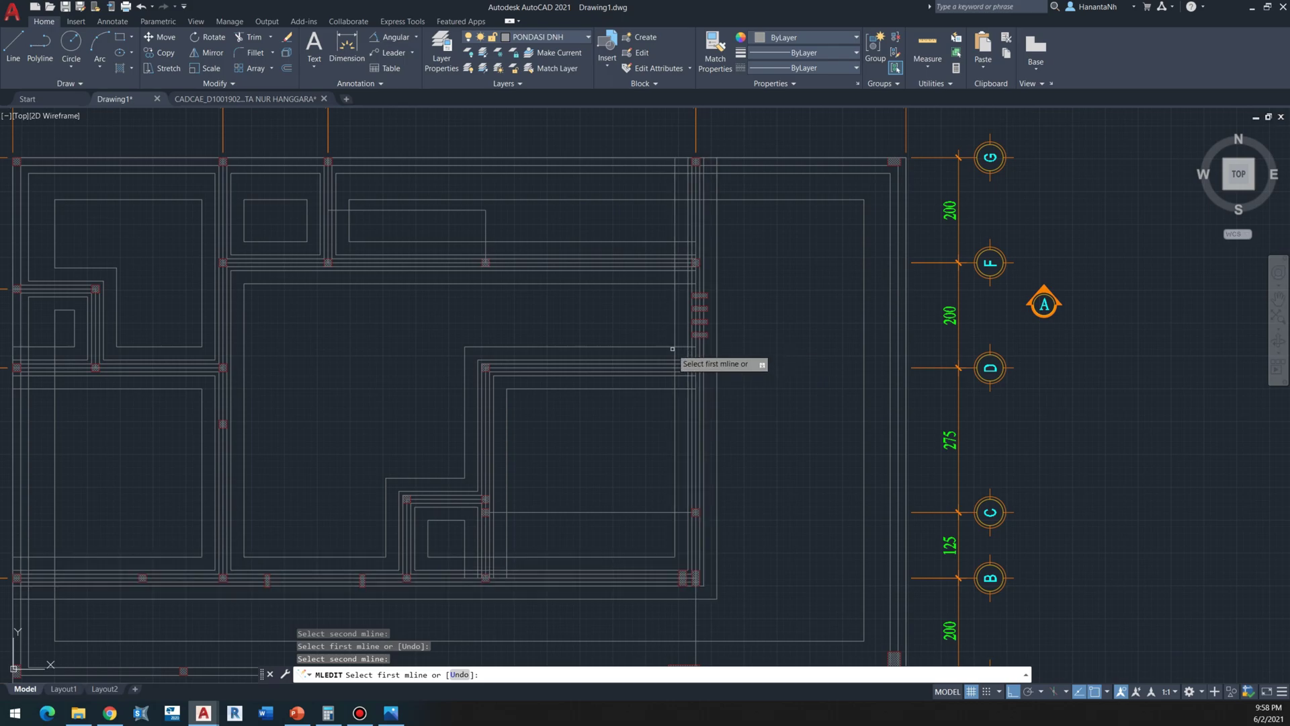
scroll(430, 323, down, 4)
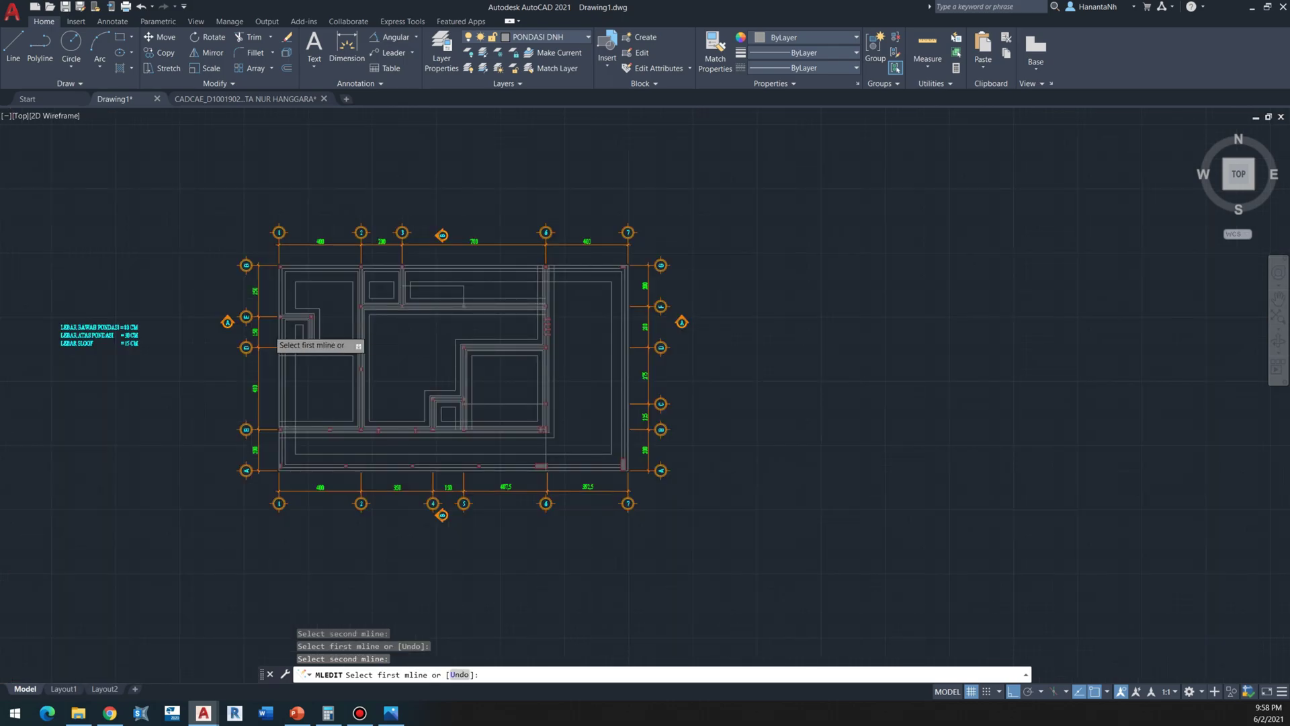
scroll(296, 277, up, 4)
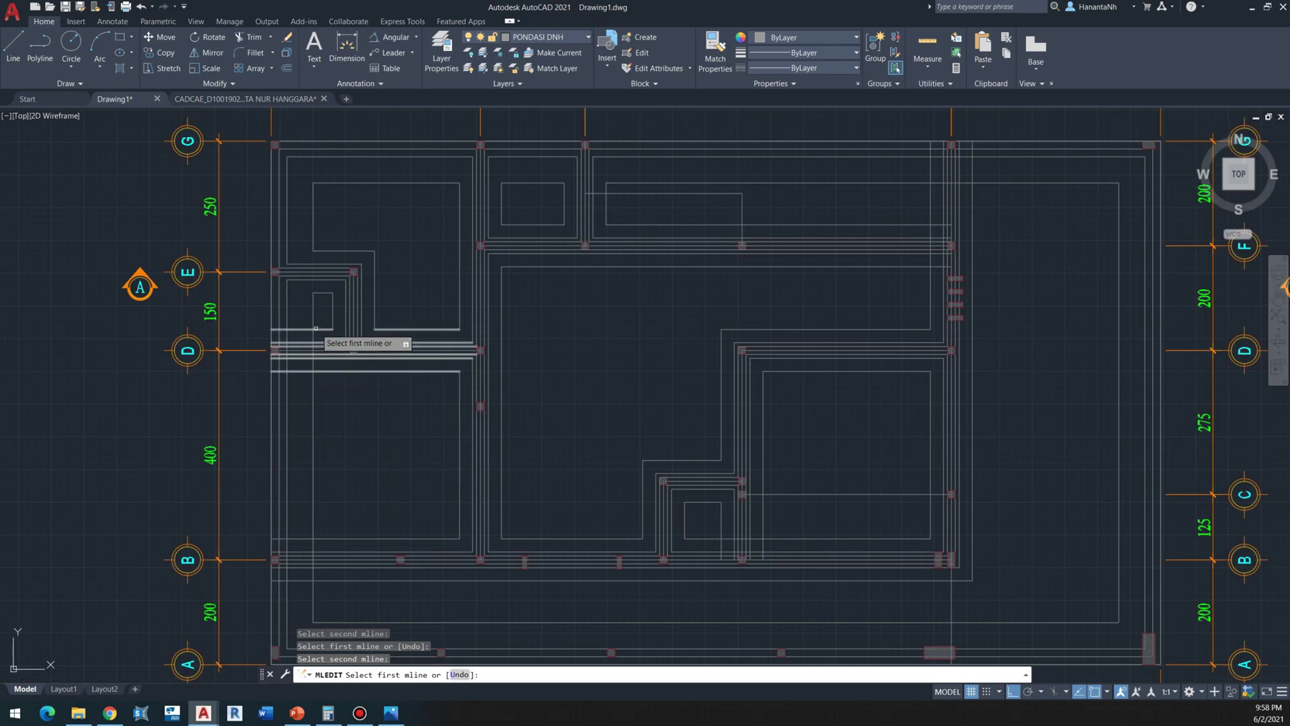
scroll(326, 262, down, 2)
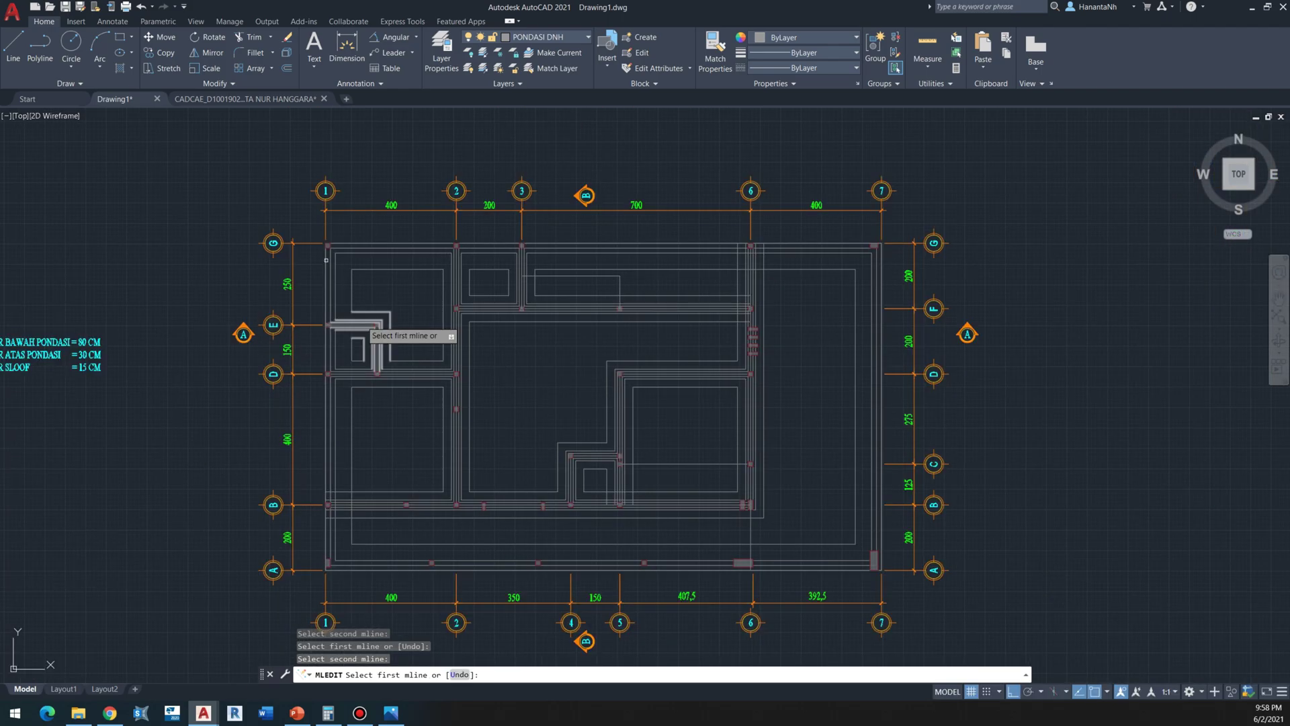
key(Escape)
Step: Turn off the layers AS, KOLOM and ARSIR KOLOM
scroll(389, 308, up, 4)
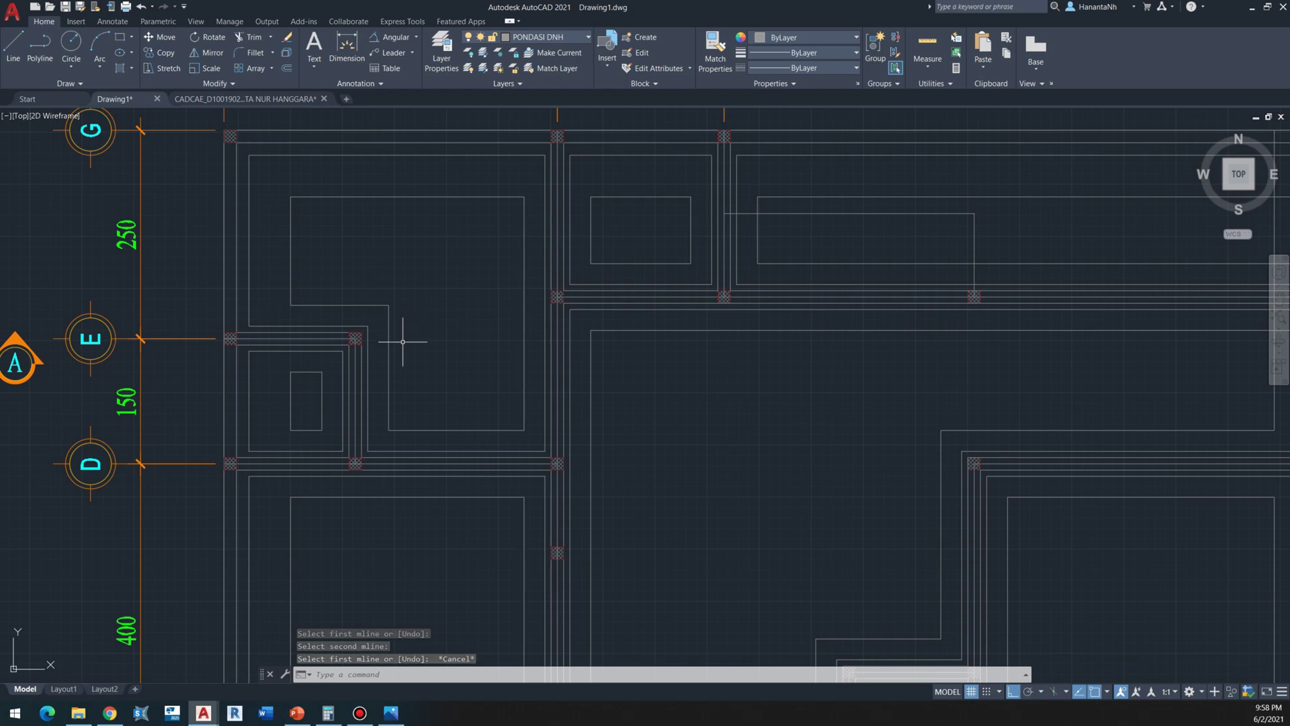
click(549, 38)
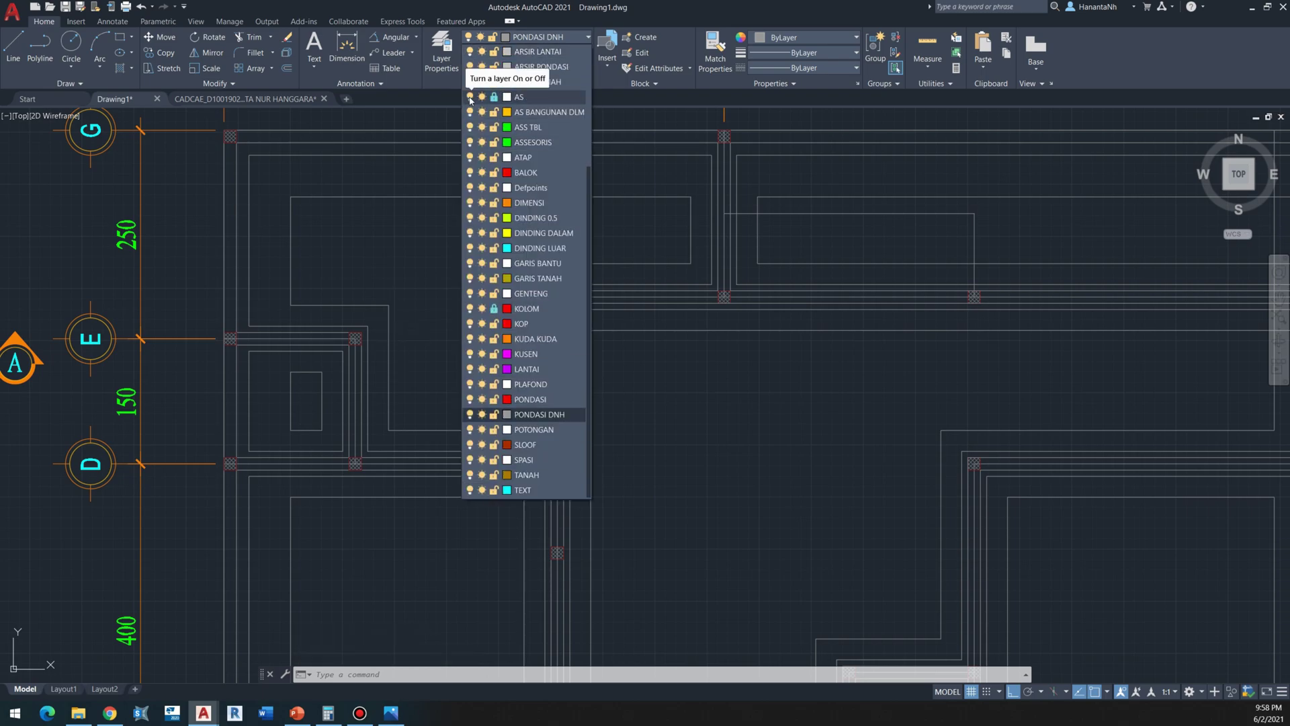
click(470, 97)
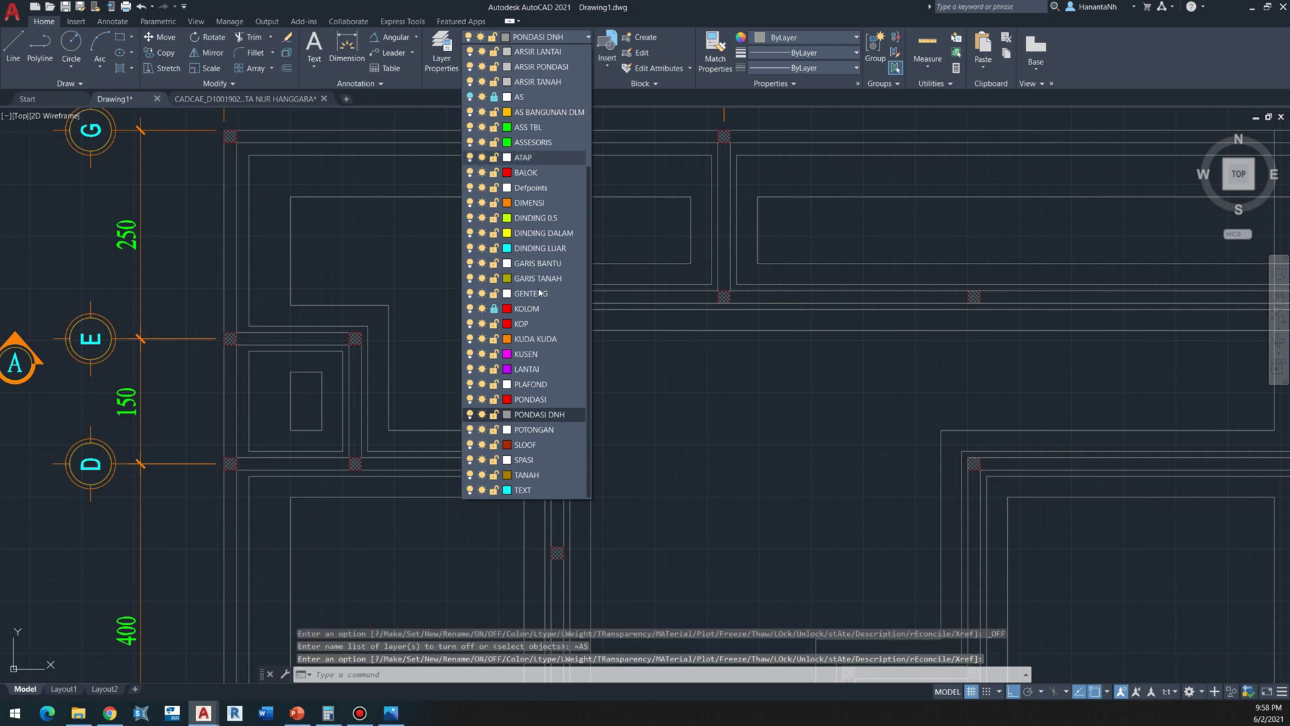
click(470, 308)
scroll(472, 313, up, 4)
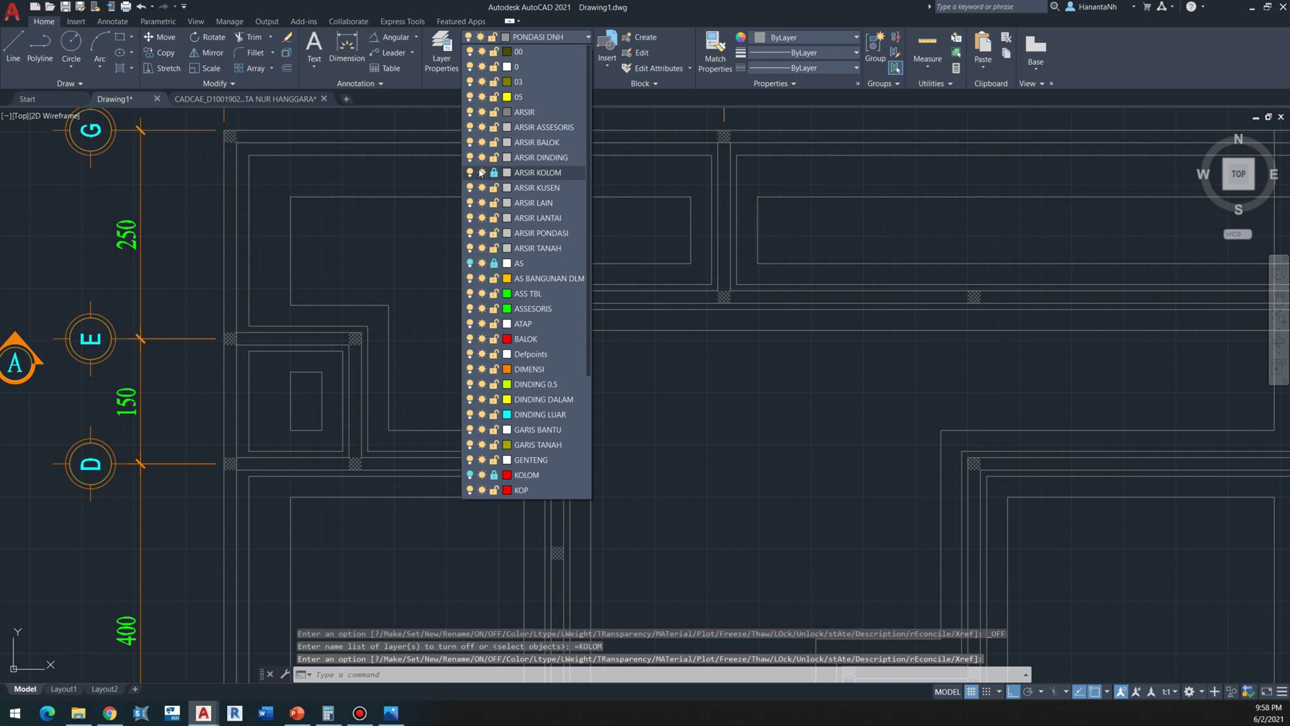
click(470, 172)
click(385, 281)
Step: Examine the foundation multilines and their junctions across the whole plan
scroll(383, 274, down, 4)
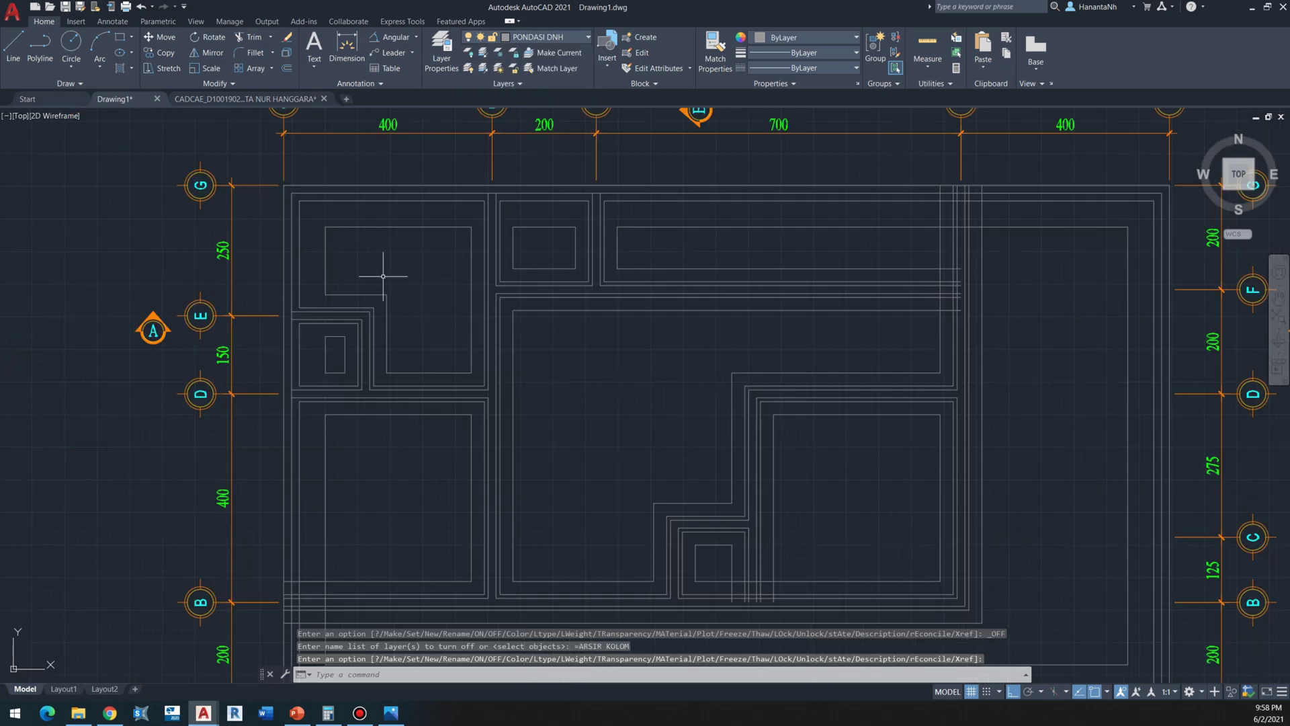
scroll(639, 184, up, 4)
scroll(642, 195, down, 2)
scroll(644, 208, down, 3)
scroll(321, 271, up, 4)
scroll(423, 394, down, 2)
scroll(430, 383, down, 2)
scroll(348, 393, up, 4)
scroll(346, 394, up, 2)
scroll(342, 395, down, 2)
middle_drag(439, 266, 266, 352)
scroll(267, 352, down, 2)
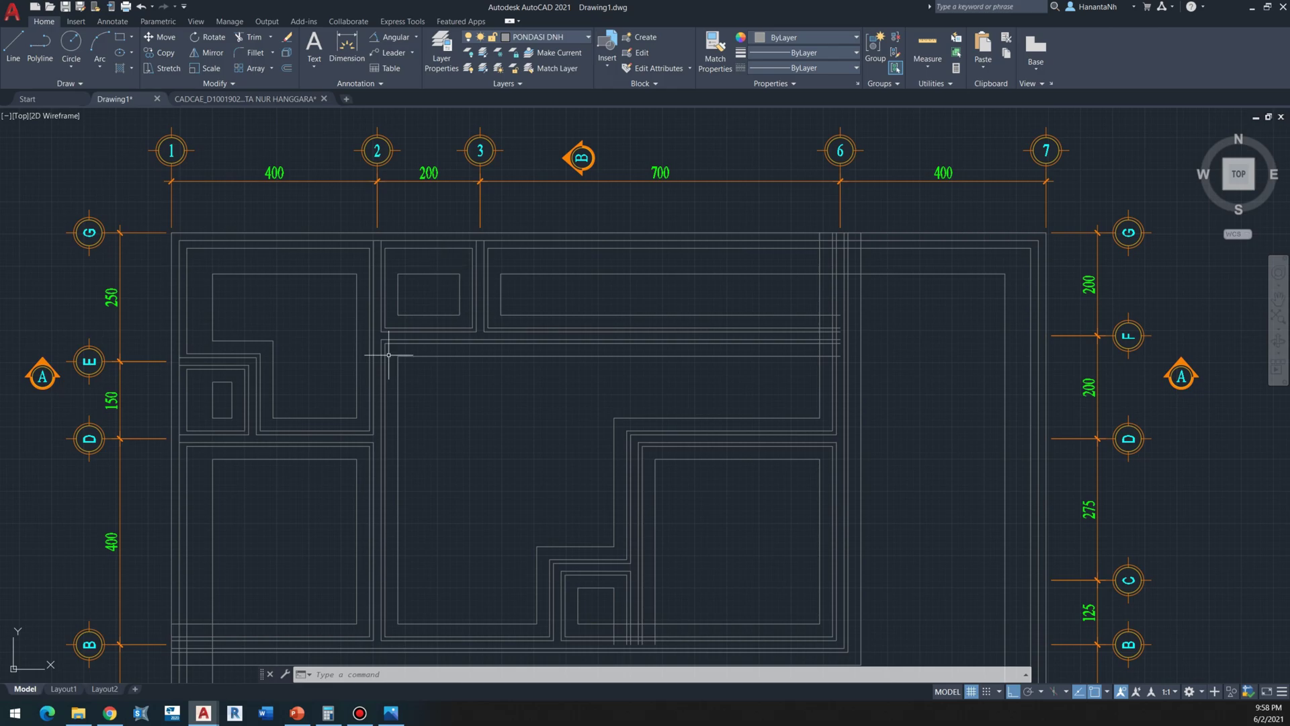
middle_drag(389, 355, 437, 280)
scroll(377, 309, down, 2)
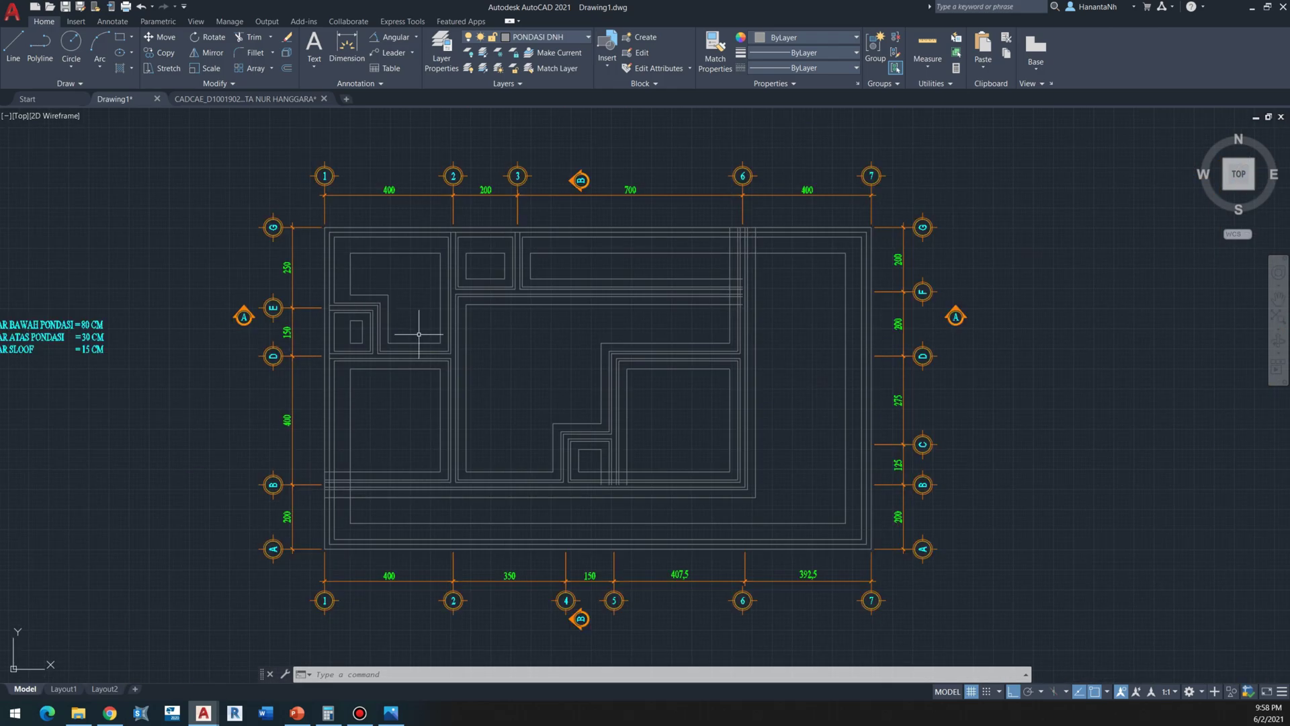
Step: Isolate the PONDASI DNH layer using the grid 2 foundation multiline and select all foundation multilines in the plan
click(459, 349)
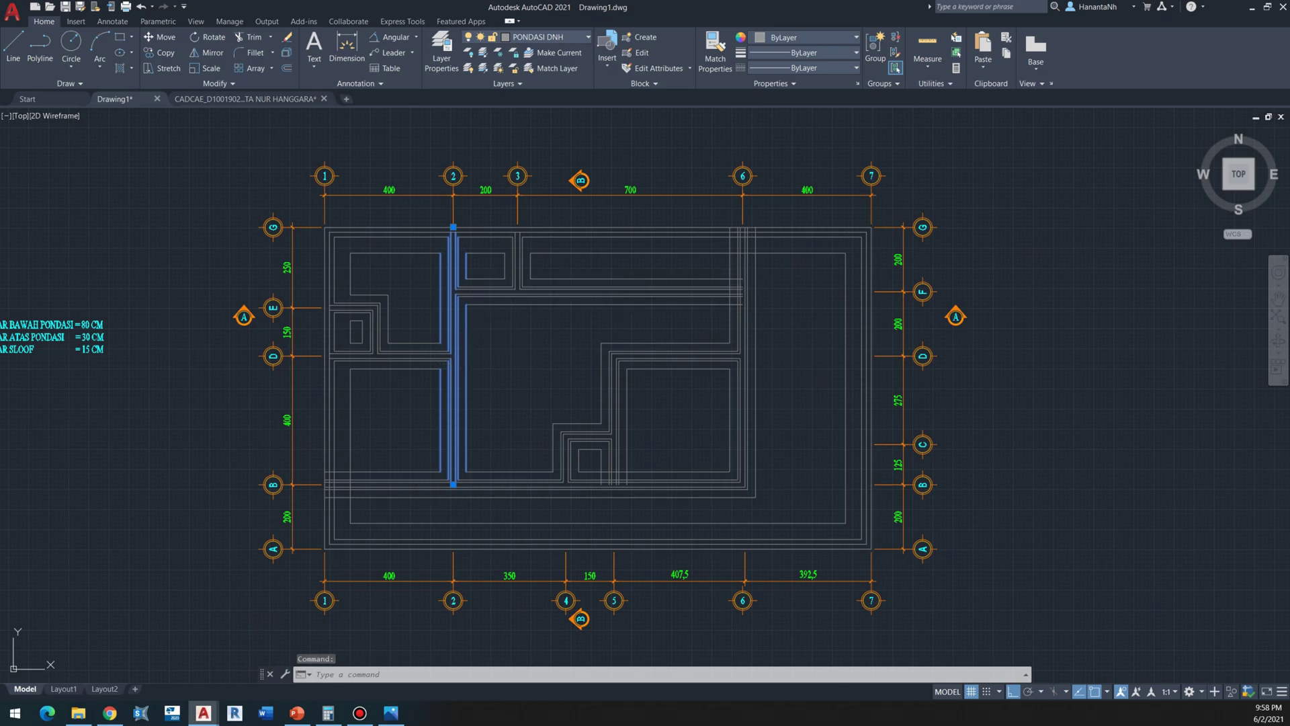
click(484, 53)
click(998, 167)
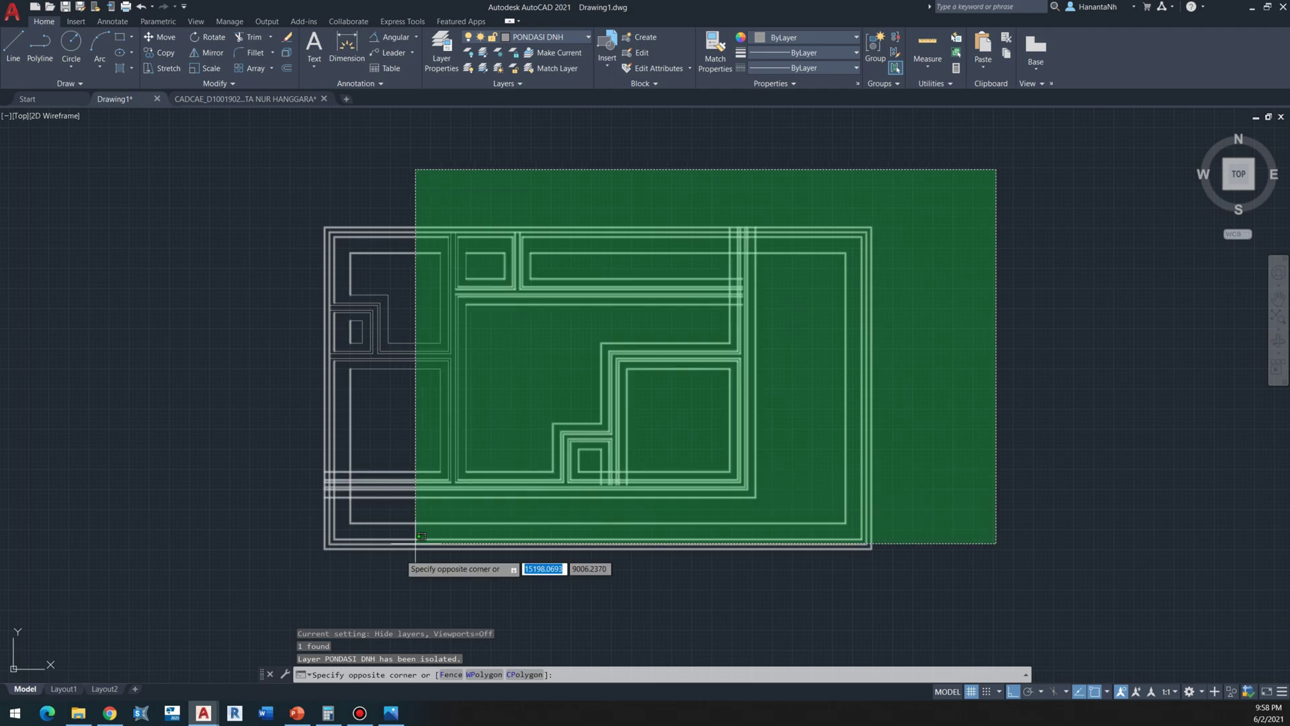
click(216, 616)
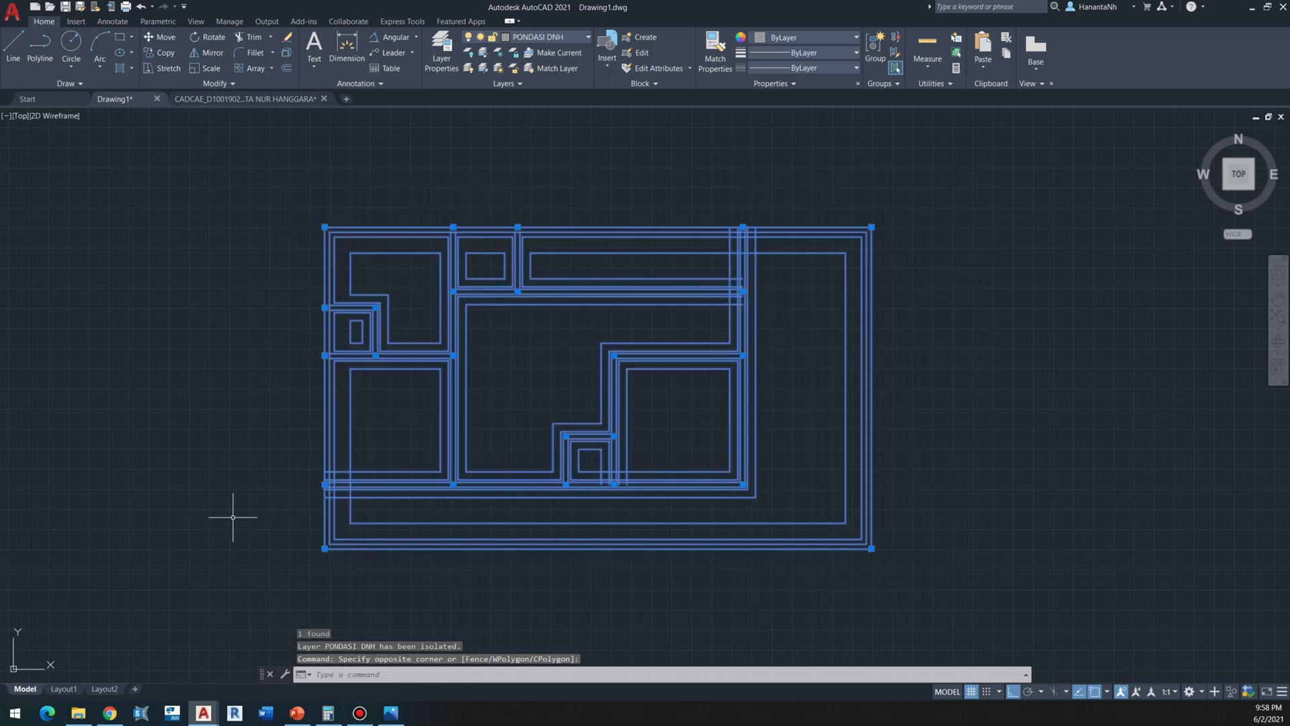
Step: Explode the selected foundation multilines of the whole plan into individual lines
text(x)
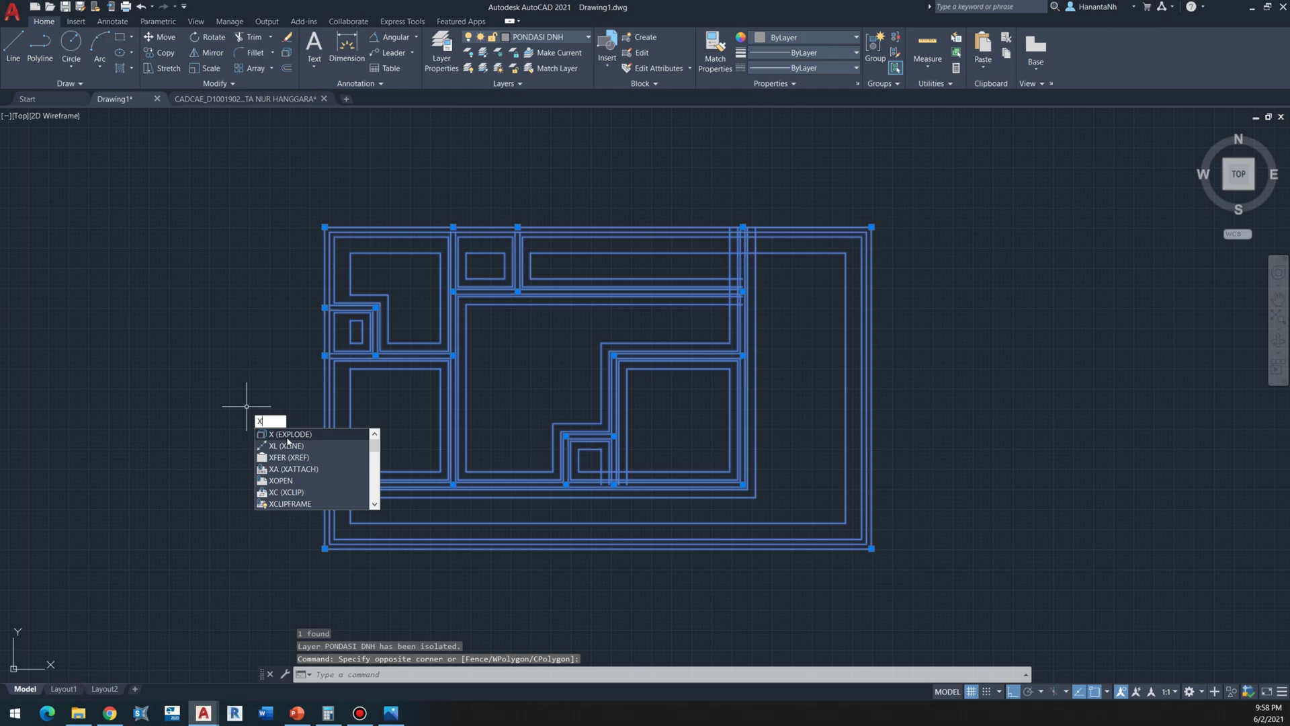
key(Return)
scroll(318, 372, up, 2)
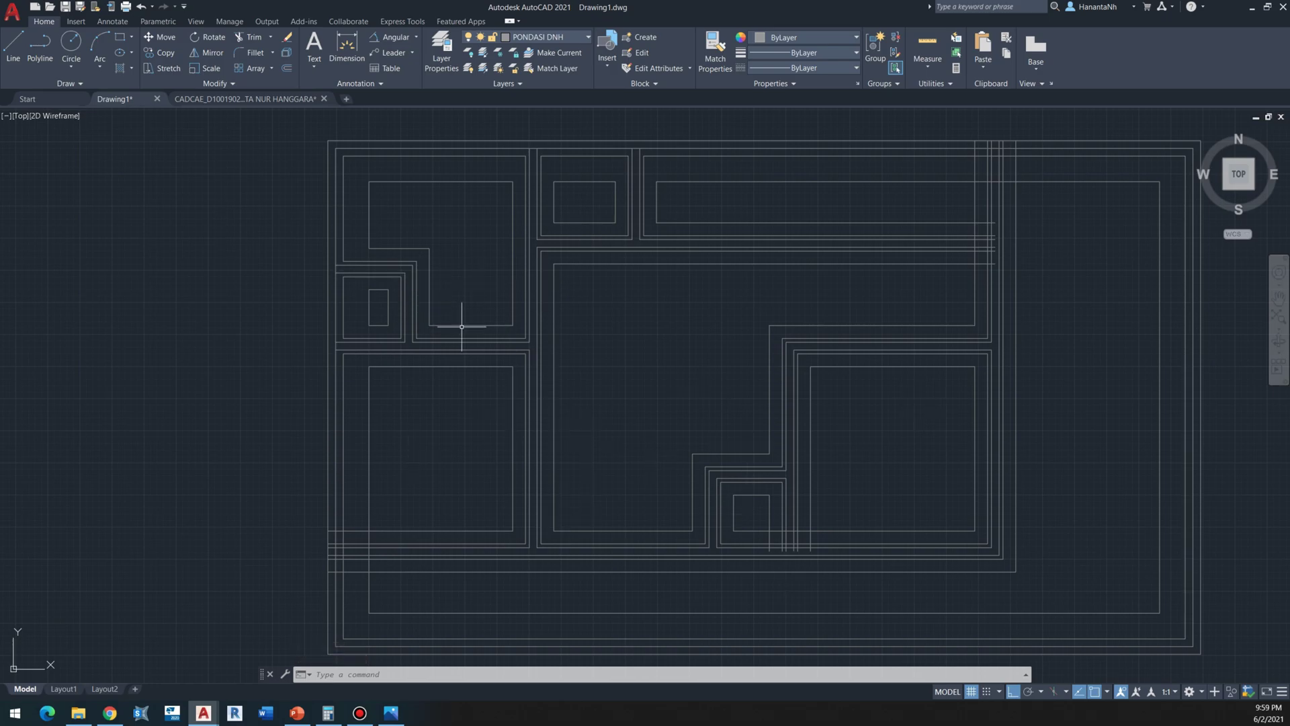
middle_drag(424, 295, 438, 333)
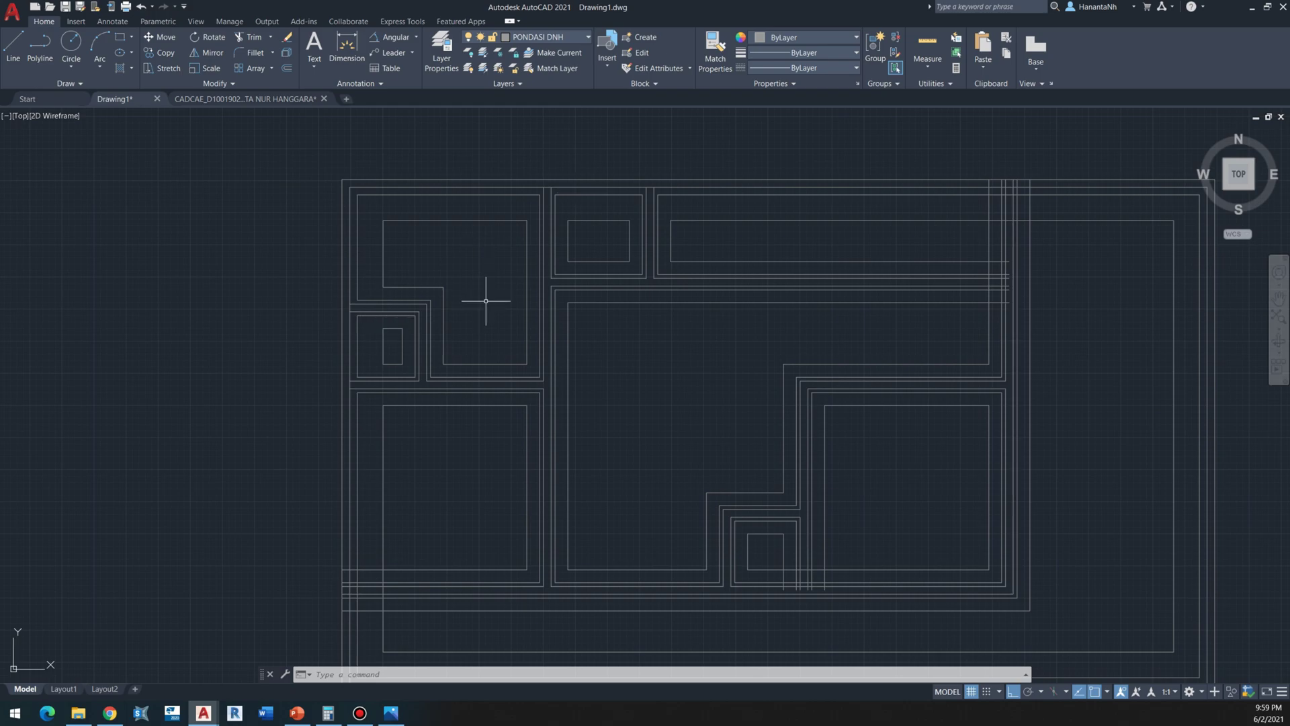
click(205, 156)
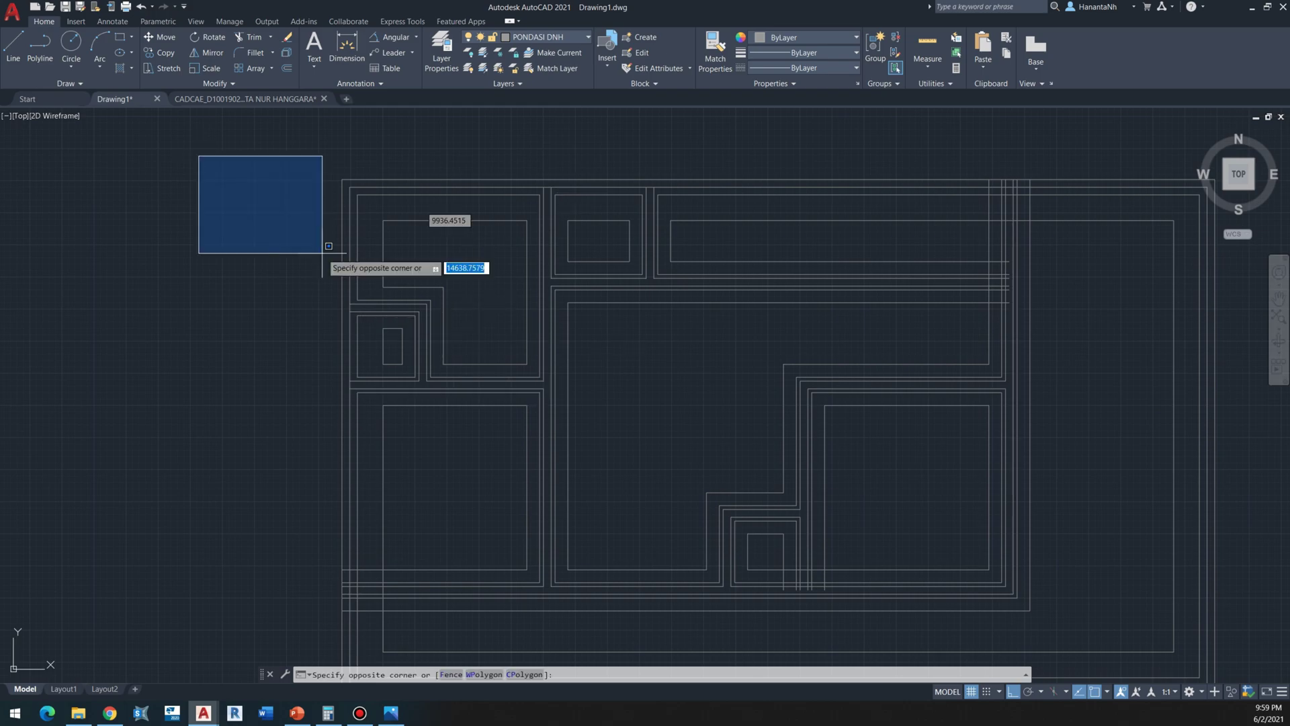
key(Escape)
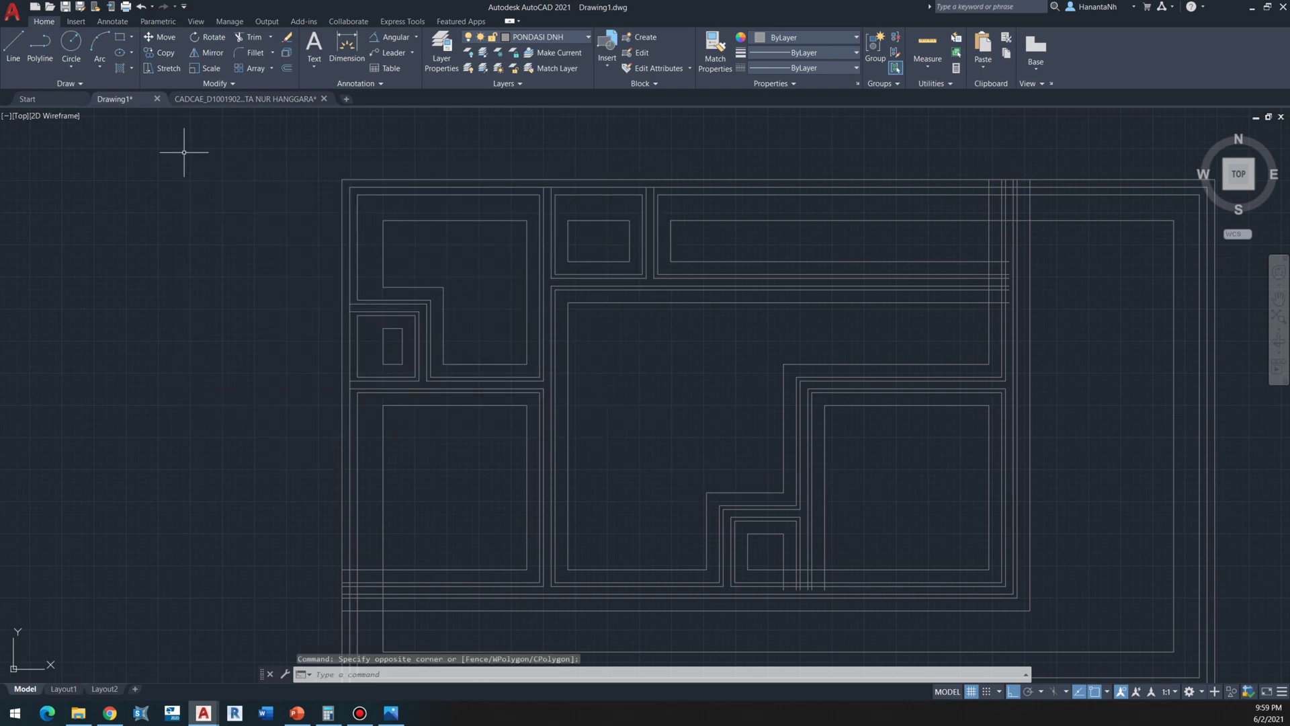
click(230, 135)
key(Escape)
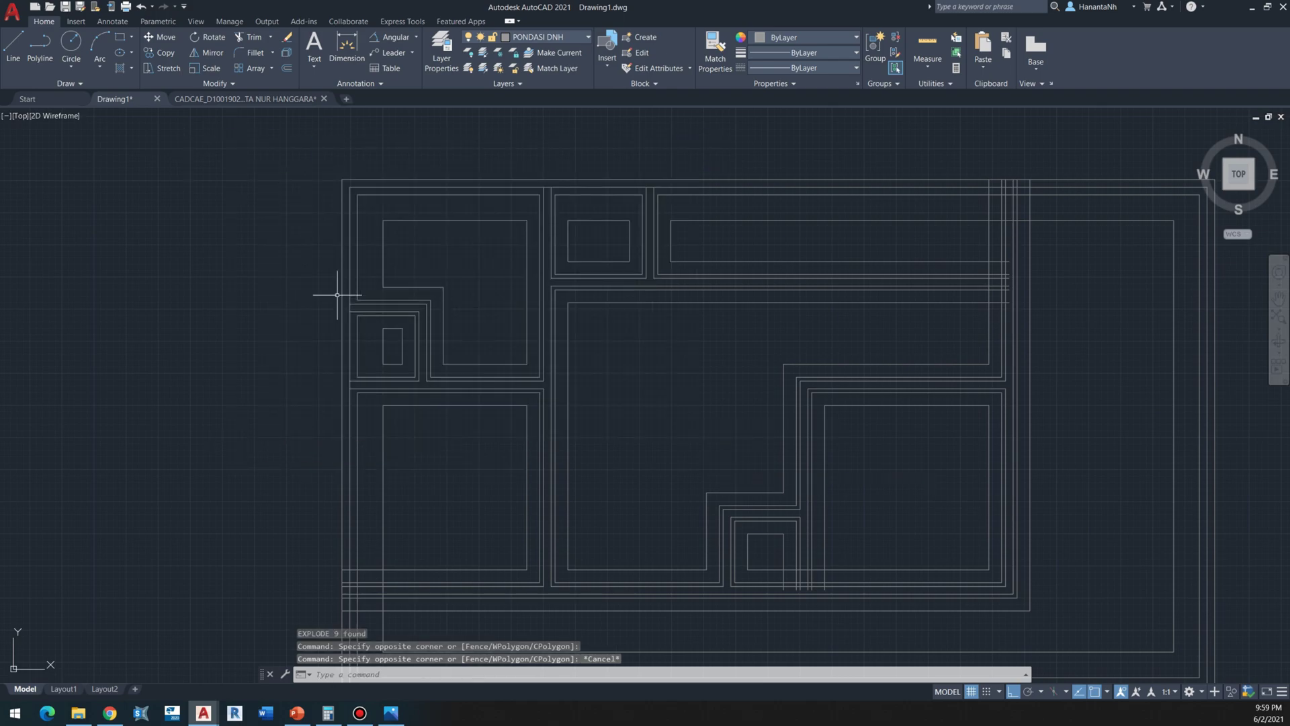
Step: Trim the inner grid 1 foundation line segments that cross the junctions with the short foundations at the plan's west side
scroll(345, 290, up, 2)
scroll(363, 447, up, 2)
scroll(356, 438, up, 2)
text(tr)
key(space)
click(359, 429)
click(335, 424)
scroll(356, 429, down, 2)
scroll(368, 218, up, 2)
click(368, 218)
click(369, 262)
key(space)
Step: Trim the remaining crossing segments at the grid 2 and 3 foundation junctions and around the small grid E–D room
scroll(375, 432, down, 2)
scroll(471, 280, up, 2)
scroll(592, 259, up, 3)
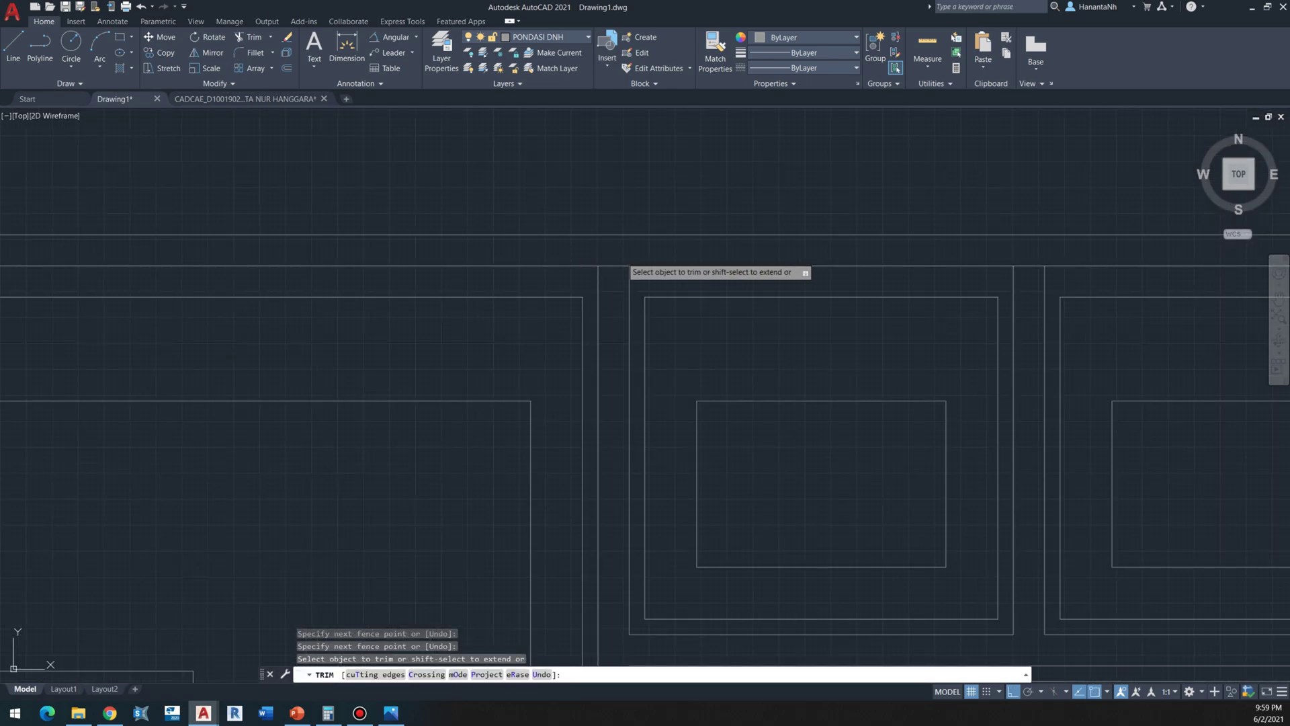
scroll(625, 268, down, 2)
scroll(1070, 263, up, 2)
scroll(679, 340, down, 2)
scroll(680, 354, up, 2)
scroll(452, 308, down, 2)
scroll(466, 470, down, 1)
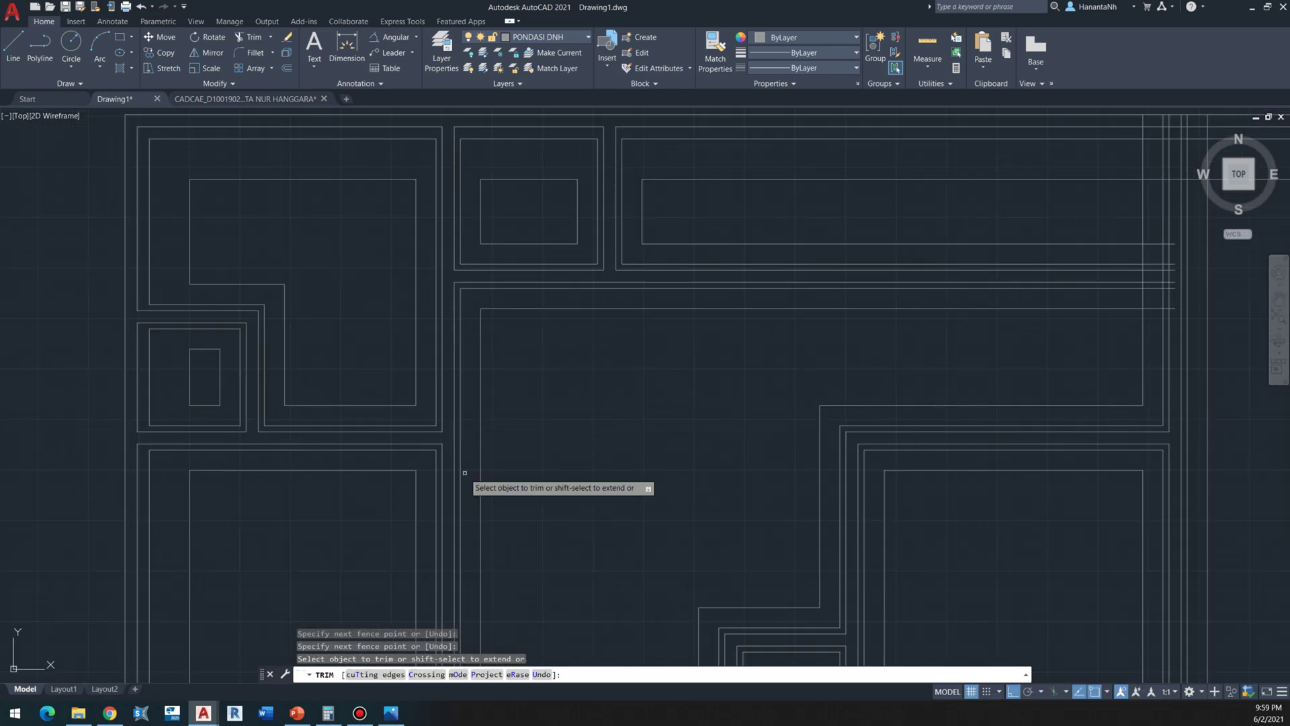
scroll(584, 455, down, 1)
scroll(833, 319, up, 2)
scroll(806, 323, down, 2)
middle_drag(766, 332, 800, 227)
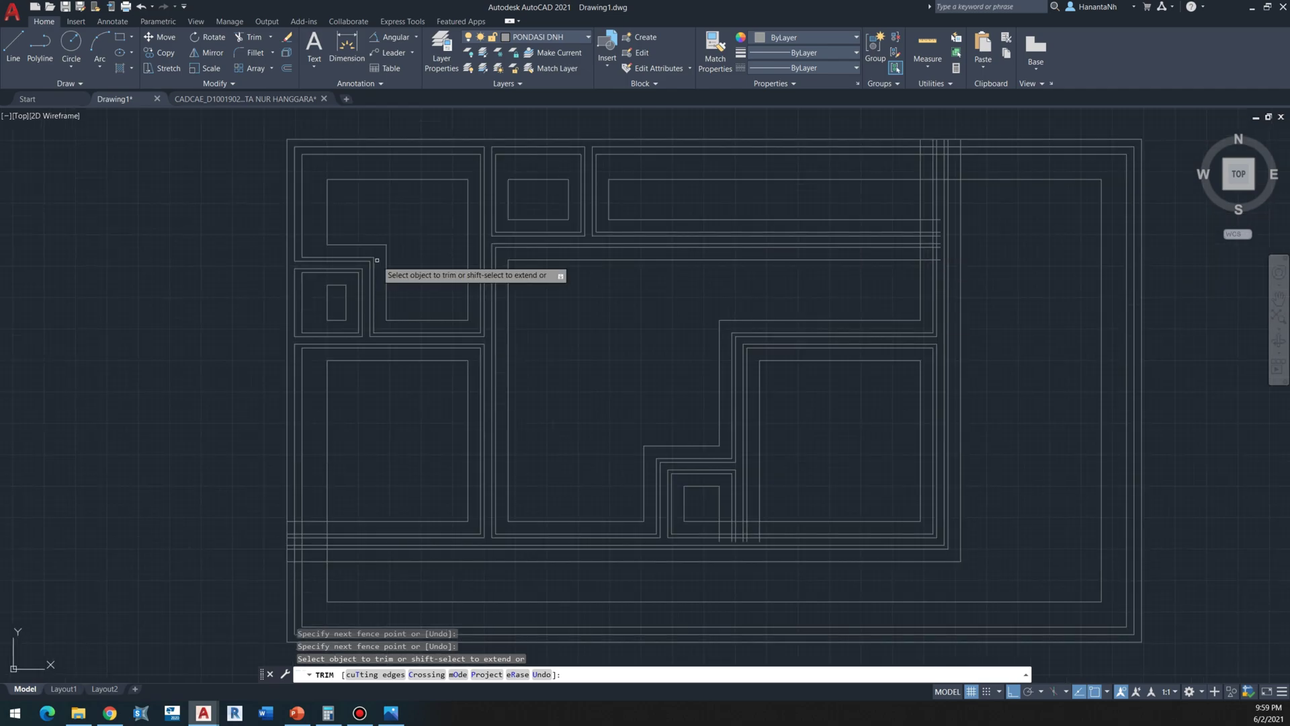
mouse_move(377, 260)
middle_down()
mouse_move(404, 317)
mouse_move(465, 327)
middle_up()
key(Escape)
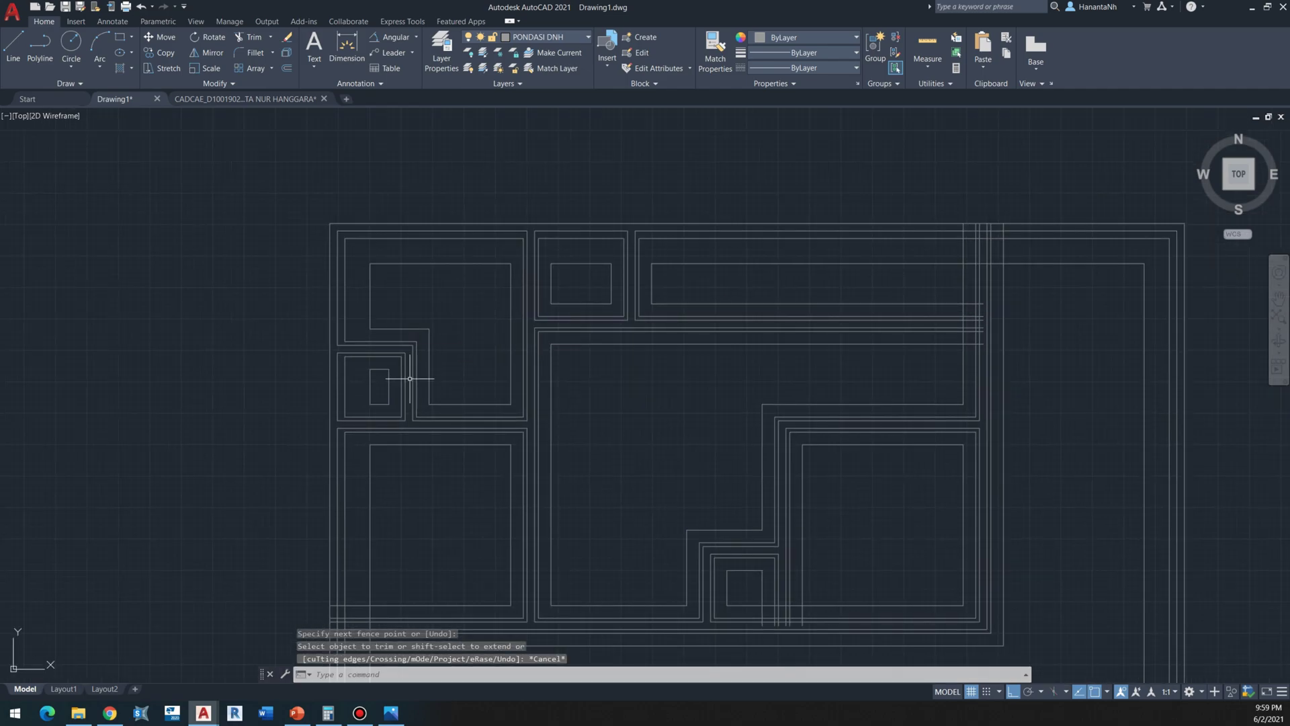
Step: Draw diagonal slope lines joining the inner and outer lines at the stepped and southwest corners of the northwest room, above grid E
scroll(410, 379, up, 4)
scroll(406, 376, down, 5)
scroll(416, 386, up, 5)
scroll(445, 406, down, 2)
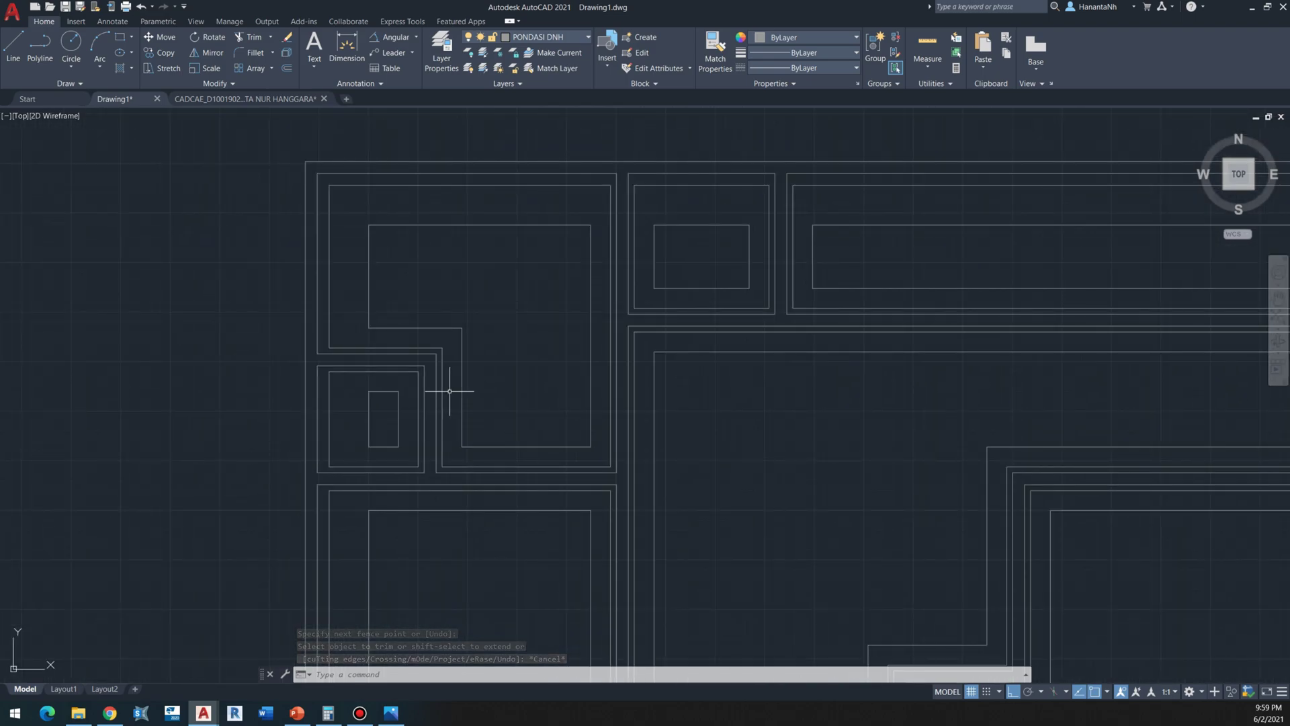
text(l)
key(Return)
scroll(383, 332, up, 2)
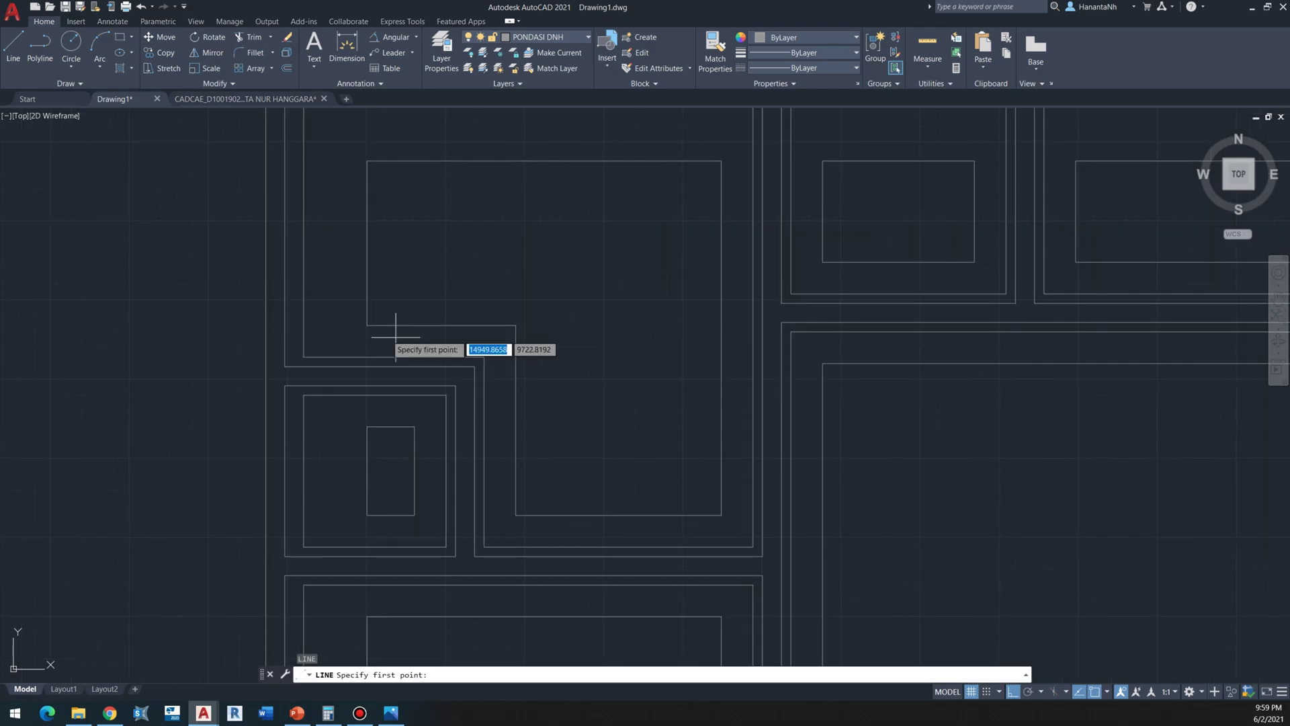
click(516, 325)
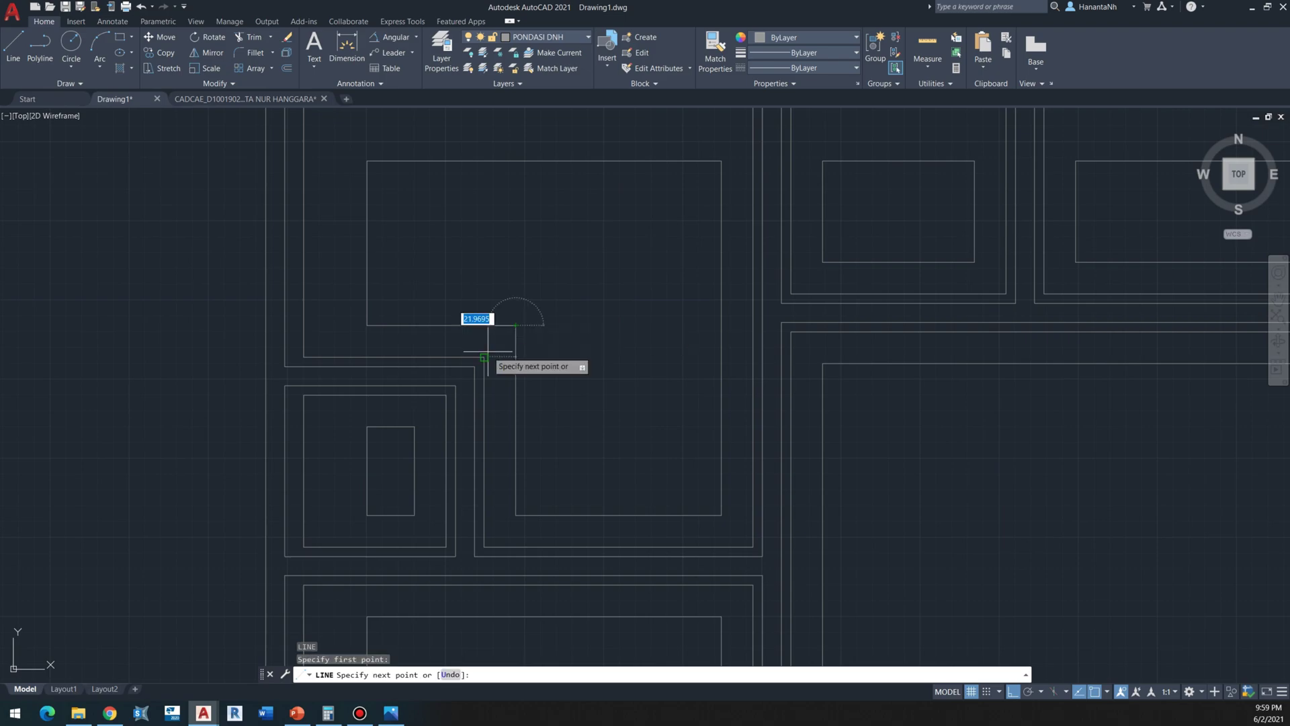
click(484, 357)
key(Escape)
key(Return)
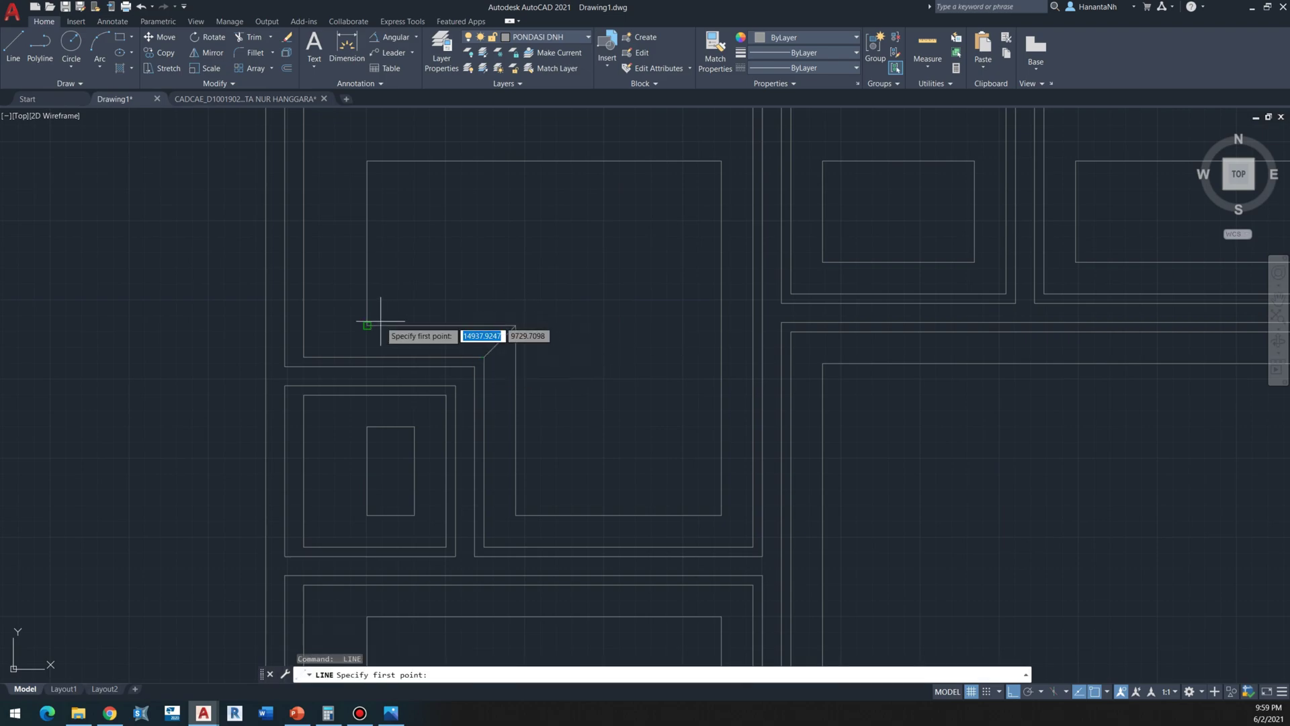
click(367, 326)
click(304, 357)
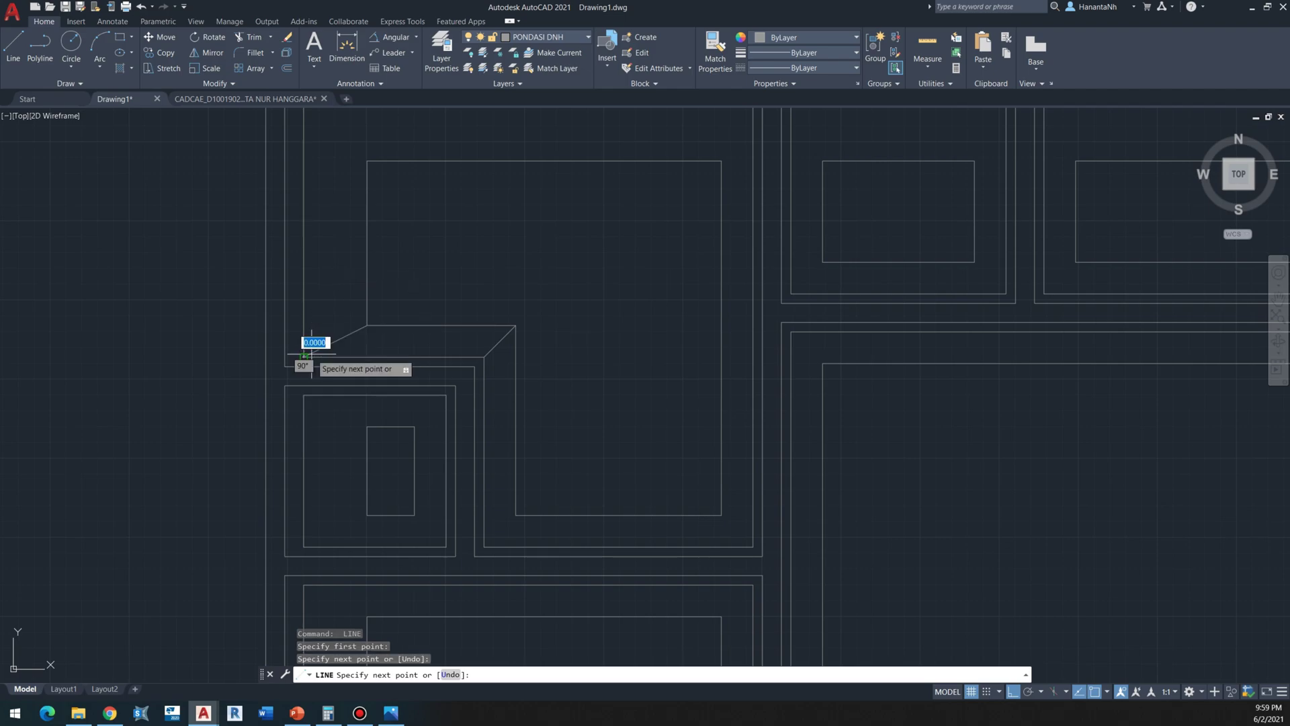
scroll(304, 357, down, 2)
key(Escape)
Step: Draw diagonal slope lines between the inner and outer foundation lines at the two upper corners of the northwest room
key(Return)
scroll(346, 234, up, 2)
click(344, 230)
click(281, 167)
key(Escape)
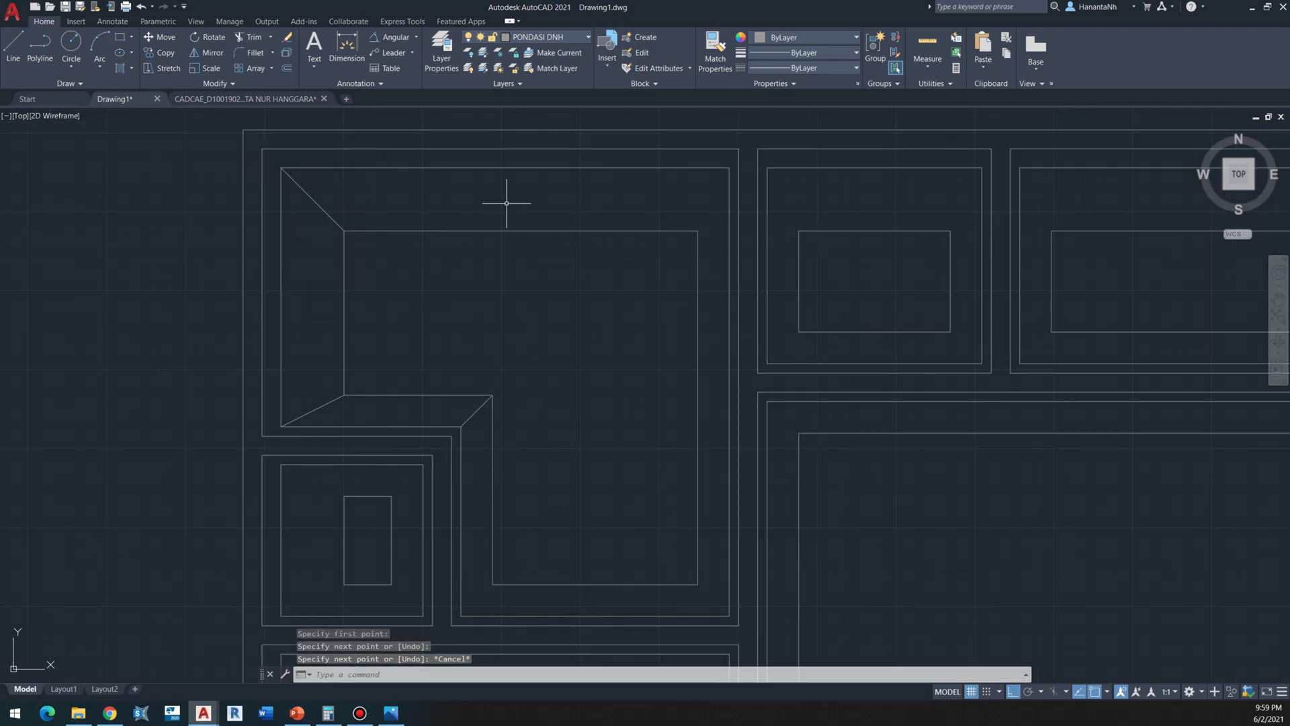
key(Return)
click(698, 230)
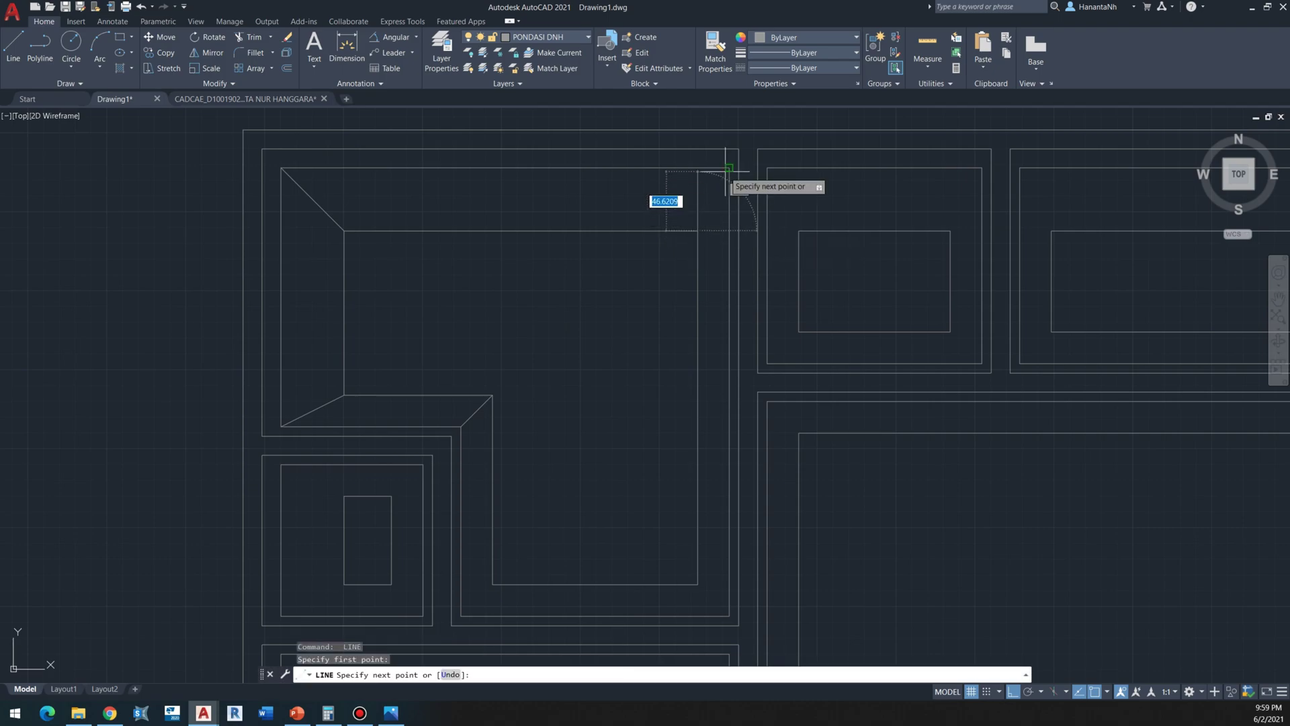
click(729, 167)
key(Escape)
Step: Draw diagonal slope lines at the two lower corners of the northwest room, beside grid D
scroll(695, 250, down, 2)
middle_drag(724, 383, 677, 362)
scroll(642, 437, up, 2)
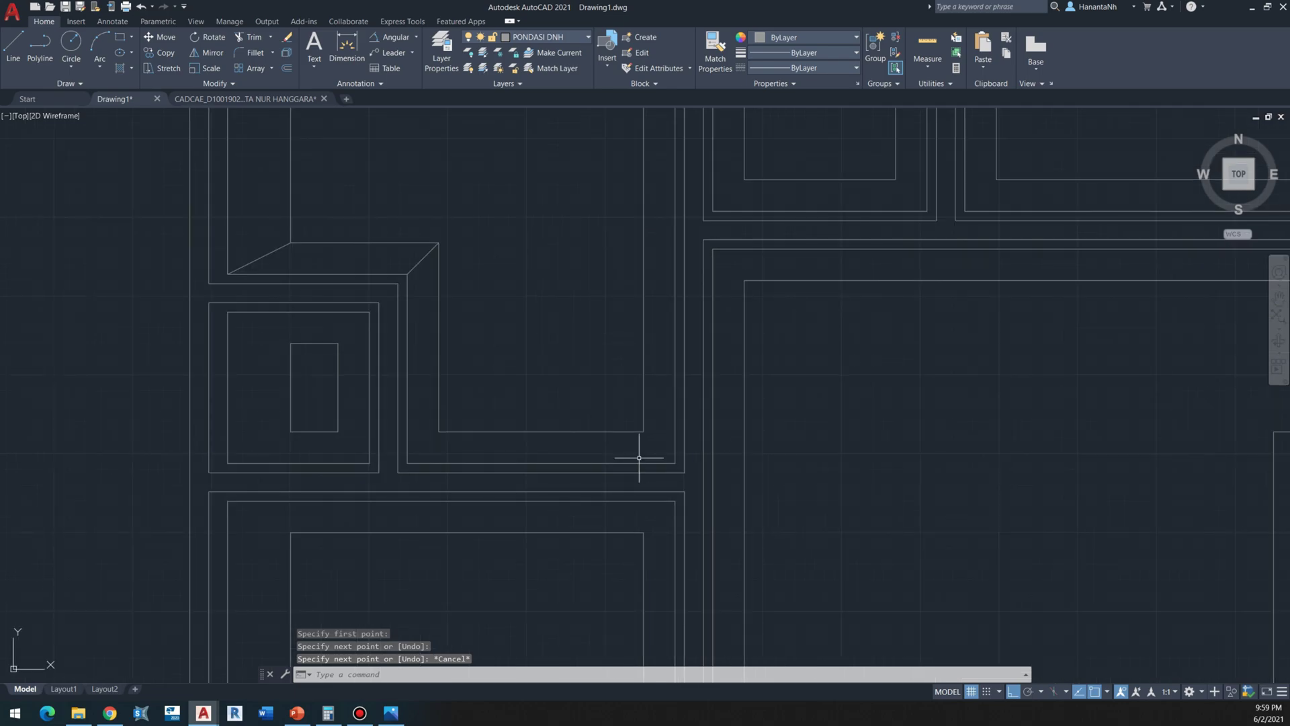
key(Return)
click(643, 431)
click(674, 462)
key(Return)
key(Return)
click(438, 432)
click(407, 462)
key(Return)
Step: Draw diagonal slope lines at the two east corners of the small room between grids E and D
key(Return)
click(337, 432)
click(369, 462)
key(Return)
key(Return)
click(338, 343)
click(369, 312)
key(Return)
Step: Draw diagonal slope lines at the two west corners of the small room between grids E and D
key(Return)
click(290, 344)
click(228, 311)
key(Return)
key(Return)
click(291, 431)
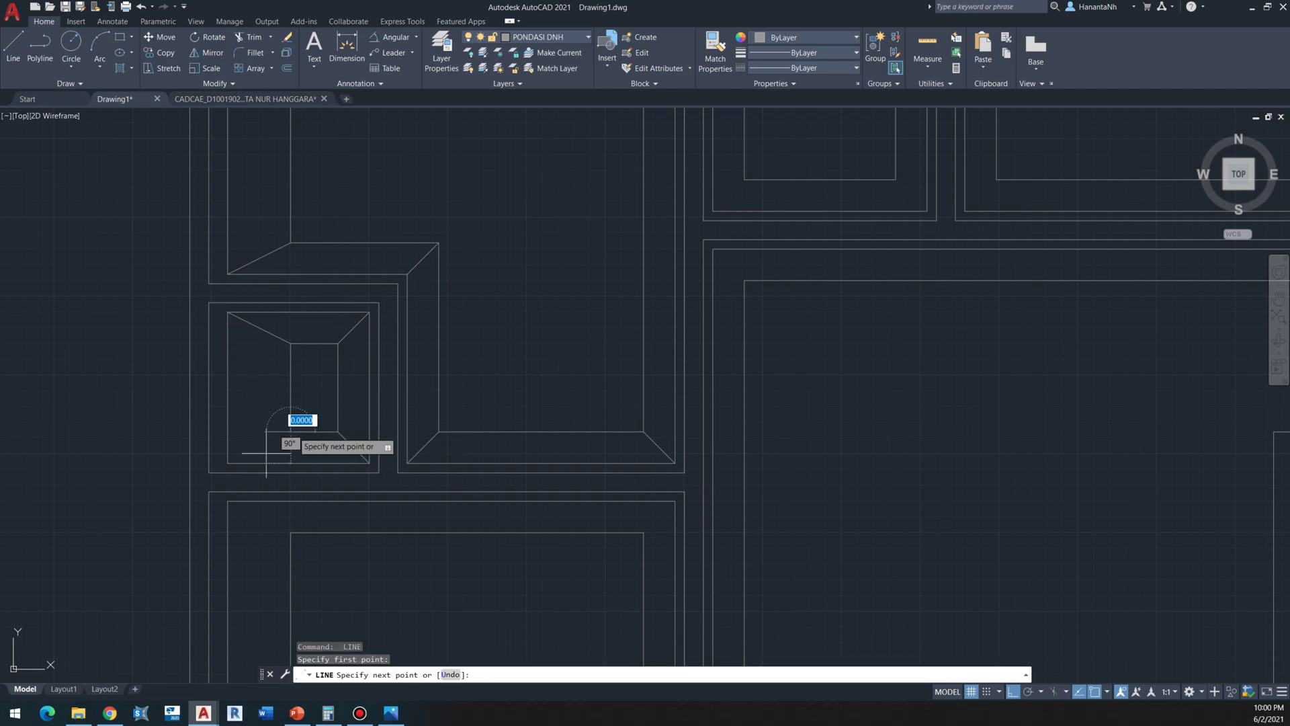
click(228, 462)
key(Escape)
Step: Draw diagonal slope lines at the two upper corners of the room below grid D, between grids 1 and 2
scroll(260, 432, down, 2)
scroll(267, 496, up, 2)
key(Return)
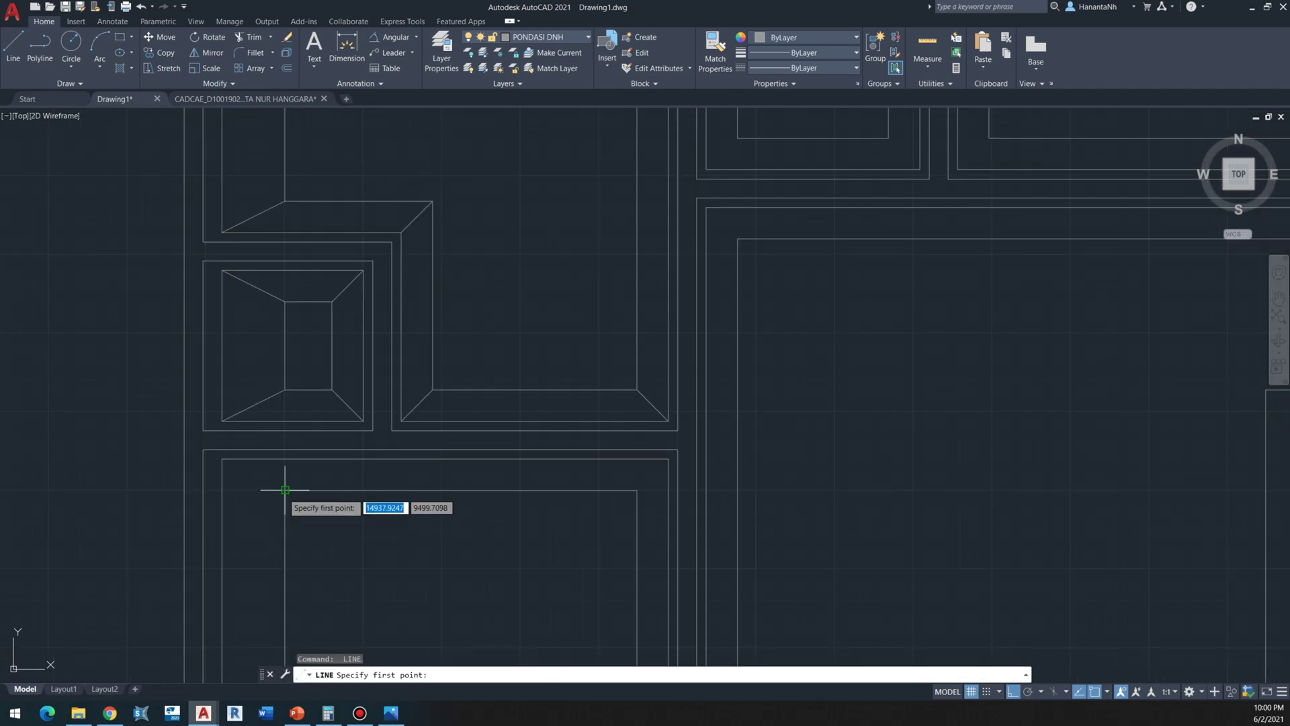
click(285, 490)
click(222, 459)
key(Return)
key(Return)
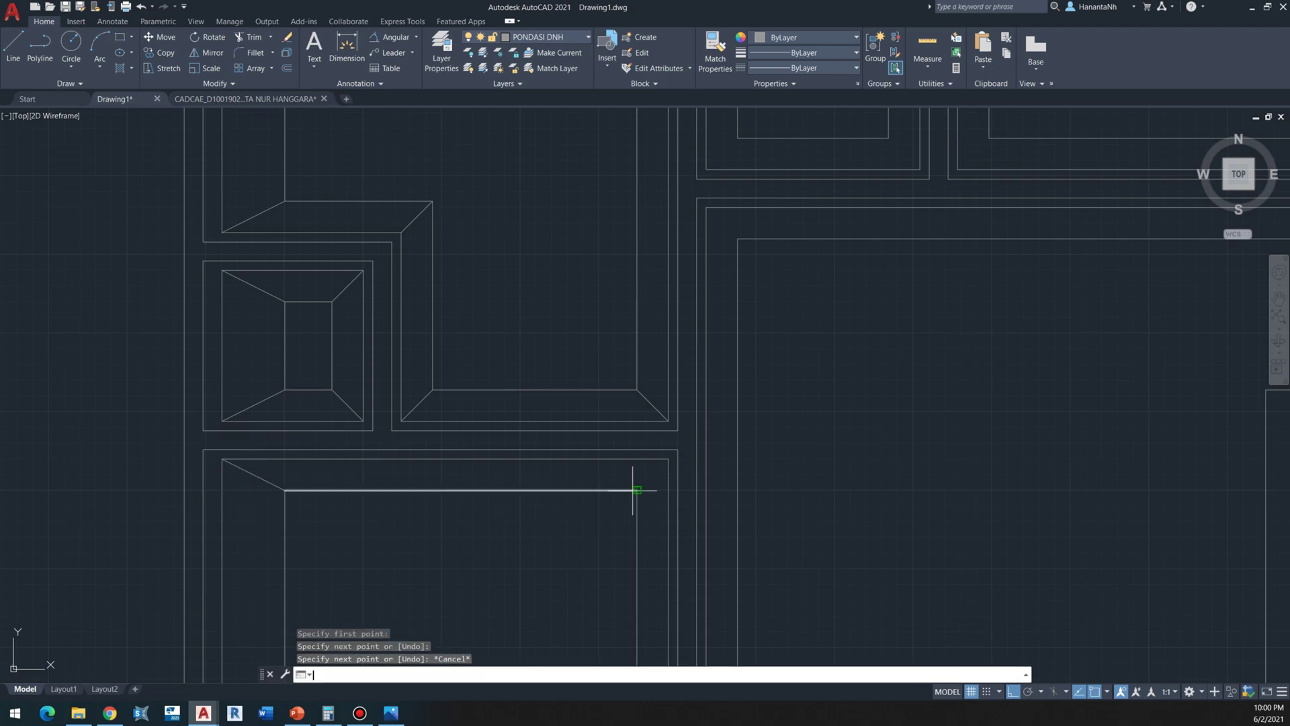
click(638, 490)
click(661, 463)
key(Escape)
Step: Draw diagonal slope lines at the central room's northwest corner and at the southwest corner of the room between grids 2 and 3
scroll(461, 464, down, 3)
scroll(609, 431, up, 2)
middle_drag(608, 431, 461, 451)
key(Return)
click(418, 340)
click(418, 343)
key(Escape)
key(Return)
click(437, 297)
click(417, 313)
middle_drag(470, 232, 421, 328)
key(Escape)
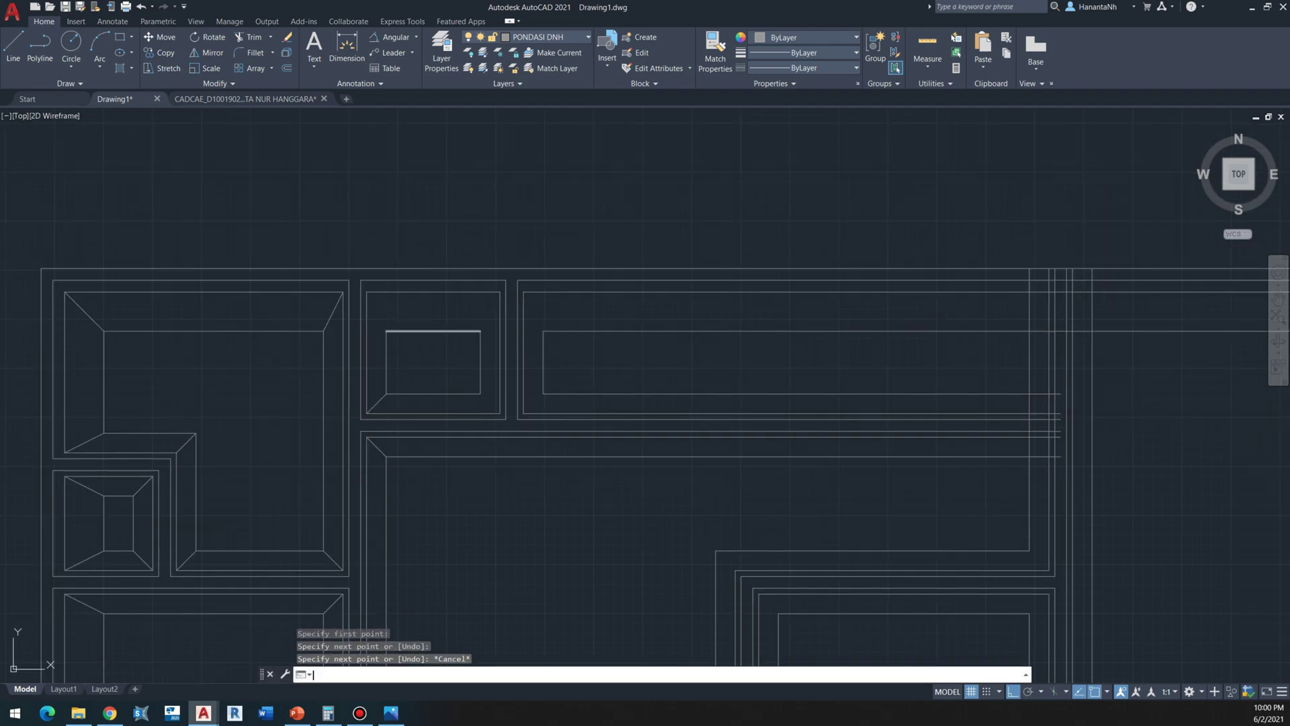
Step: Draw diagonal slope lines at the remaining three corners of the small room between grids 2 and 3
key(Return)
click(366, 291)
click(388, 331)
key(Escape)
key(Return)
click(481, 331)
click(500, 291)
key(Escape)
key(Return)
click(480, 394)
click(500, 412)
key(Escape)
Step: Draw diagonal slope lines at the two west corners of the long room east of grid 3
key(Return)
click(543, 394)
click(523, 412)
key(Escape)
key(Return)
click(523, 291)
key(Escape)
scroll(495, 467, down, 2)
mouse_move(495, 466)
middle_down()
mouse_move(491, 374)
mouse_move(516, 369)
middle_up()
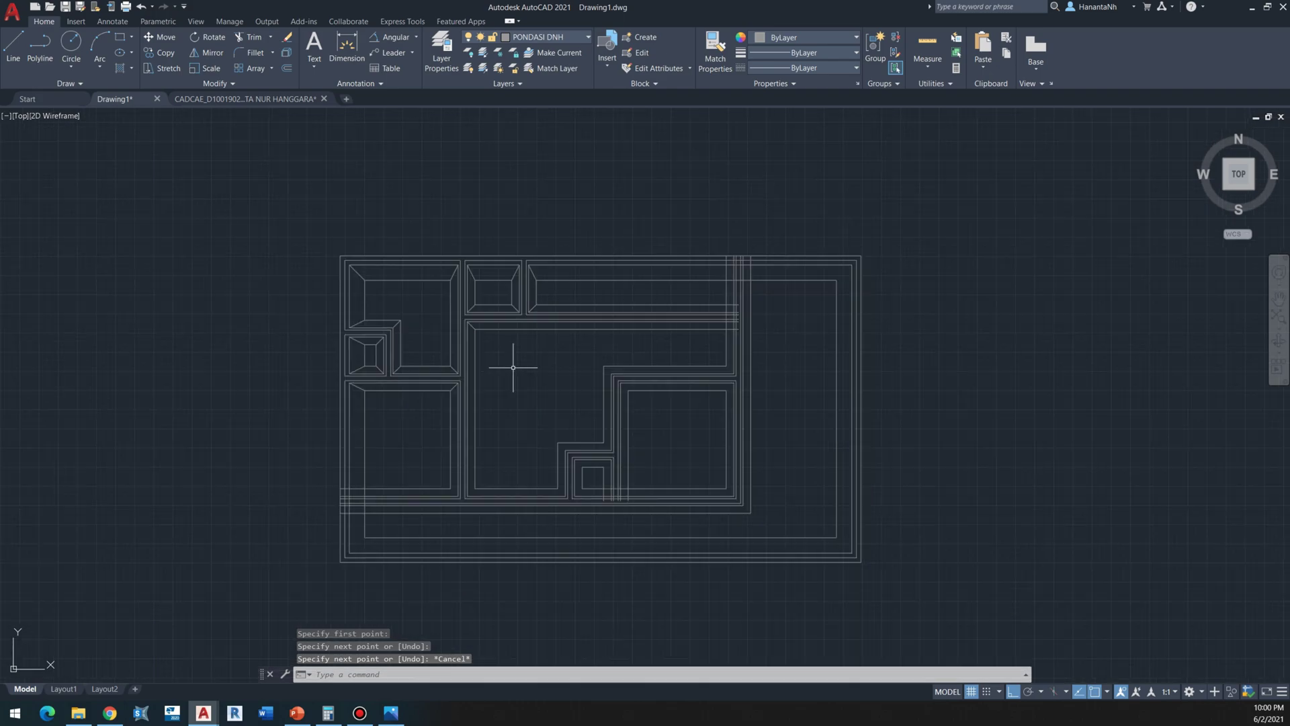
Step: Draw diagonal slope lines at the two corners flanking grid 2 just above the grid B foundation
scroll(516, 369, down, 2)
scroll(354, 284, up, 2)
middle_drag(562, 302, 562, 269)
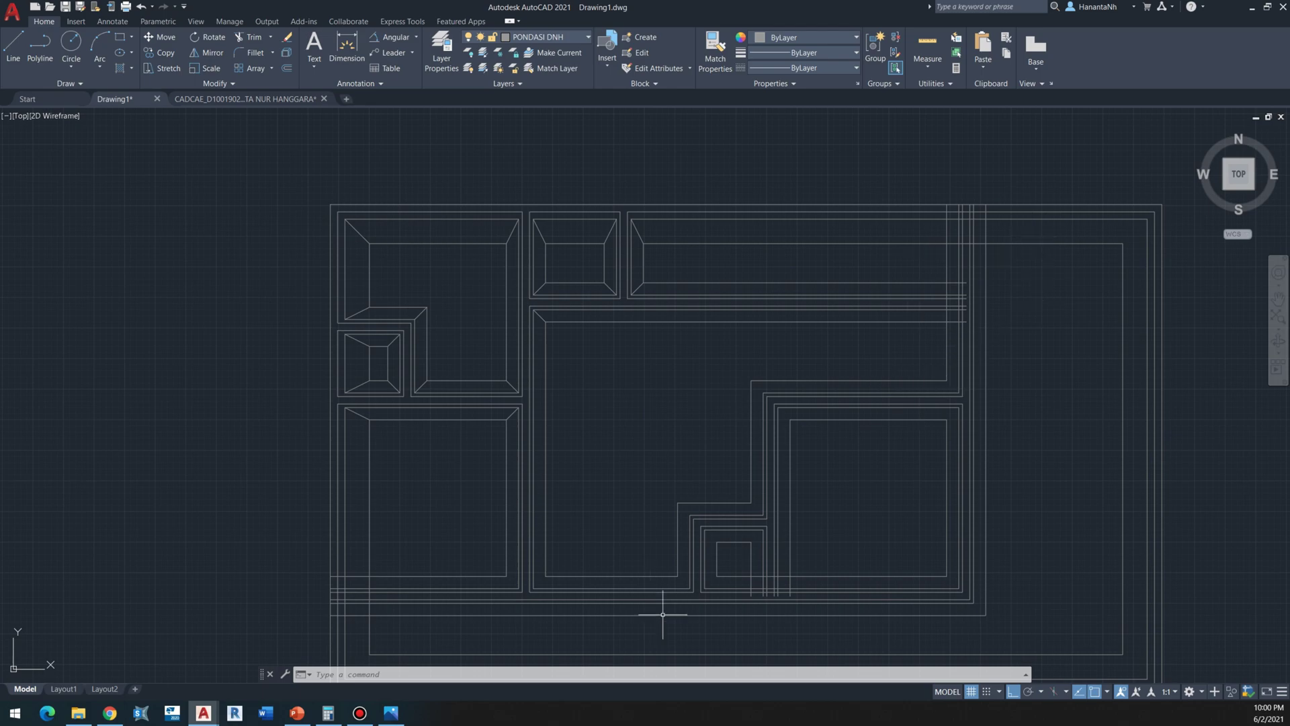
scroll(663, 614, up, 2)
text(l)
key(Return)
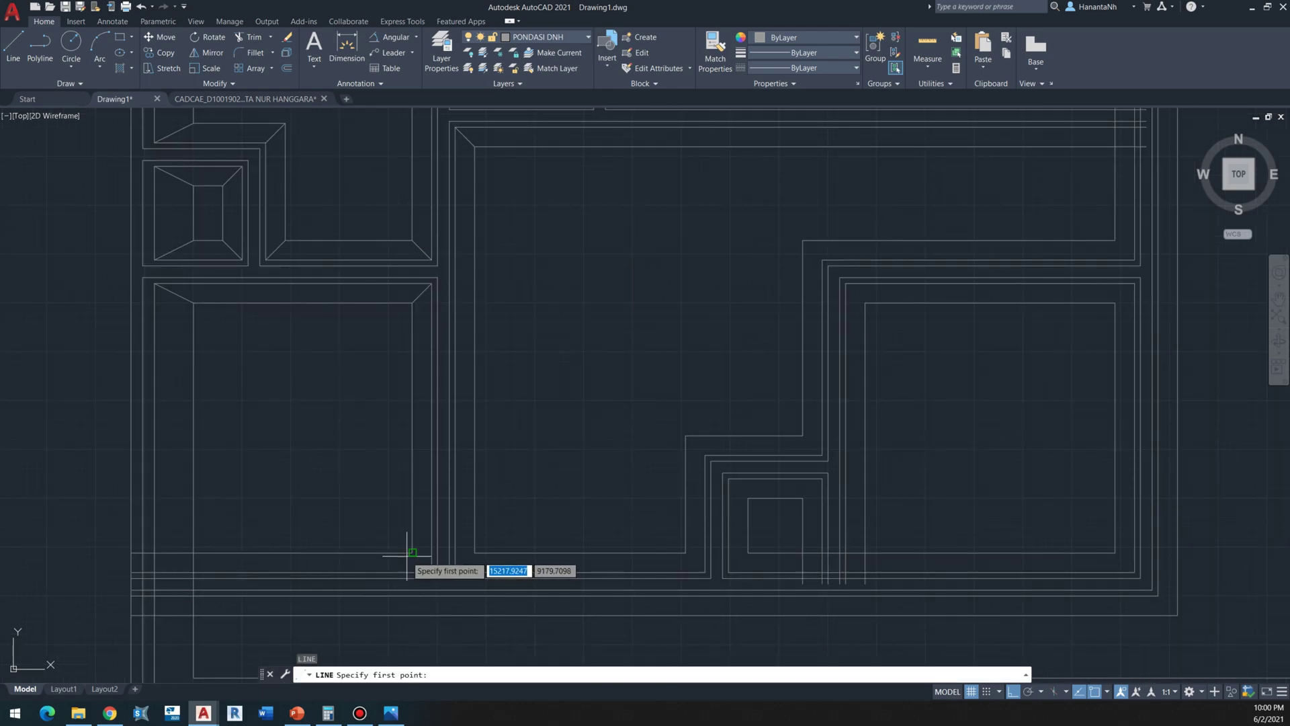
click(410, 554)
click(432, 572)
key(Return)
key(Return)
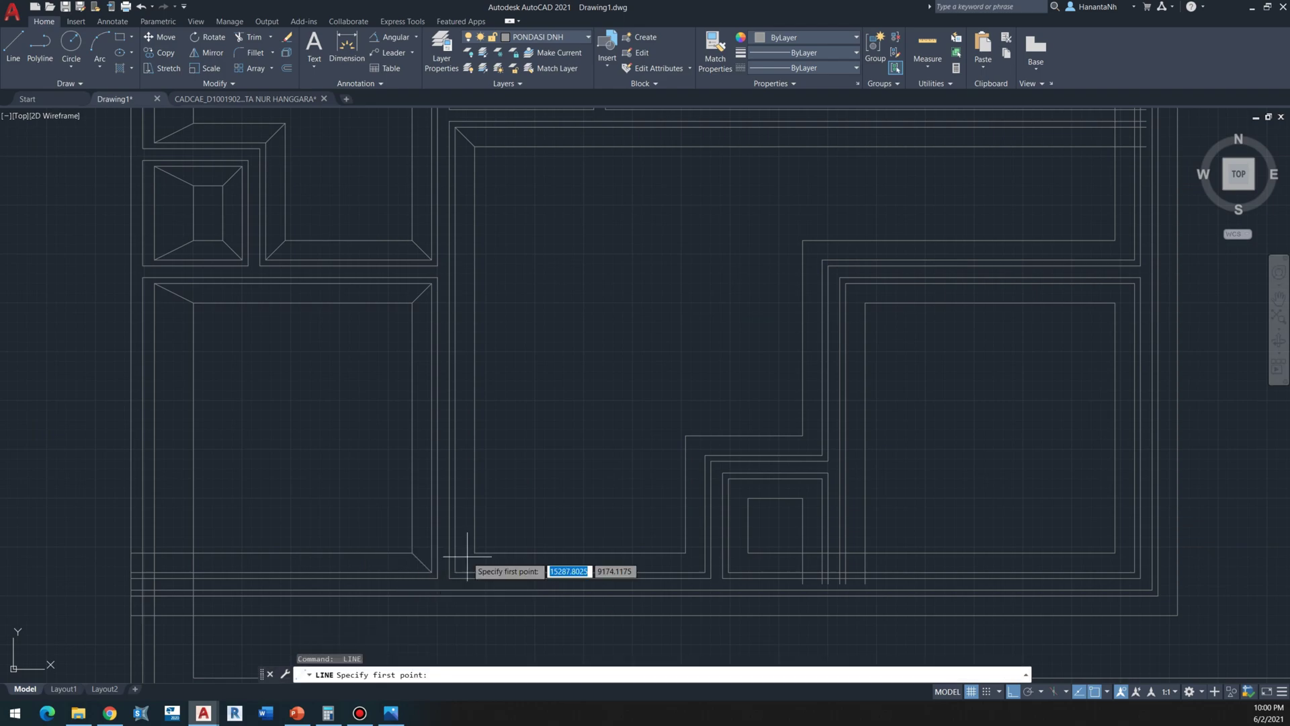
click(461, 557)
key(Escape)
Step: Turn all layers of the drawing back on with LAYON
scroll(461, 566, down, 2)
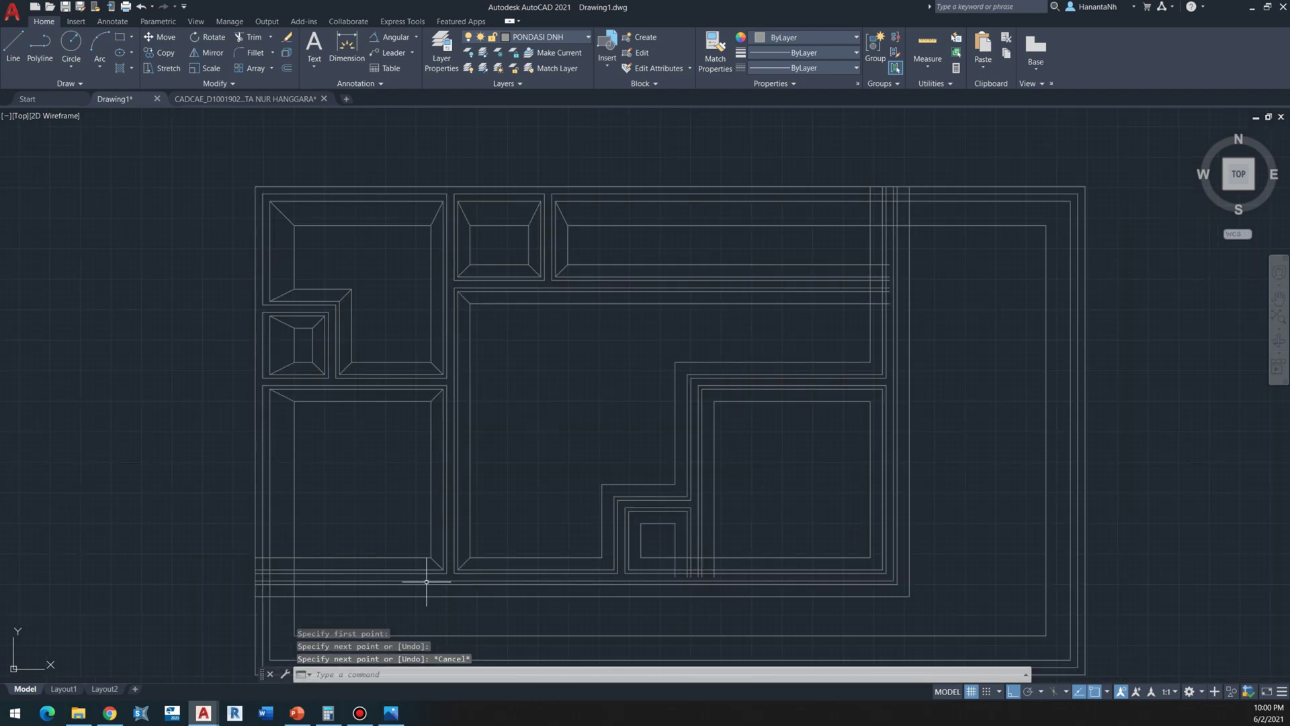
scroll(394, 366, down, 2)
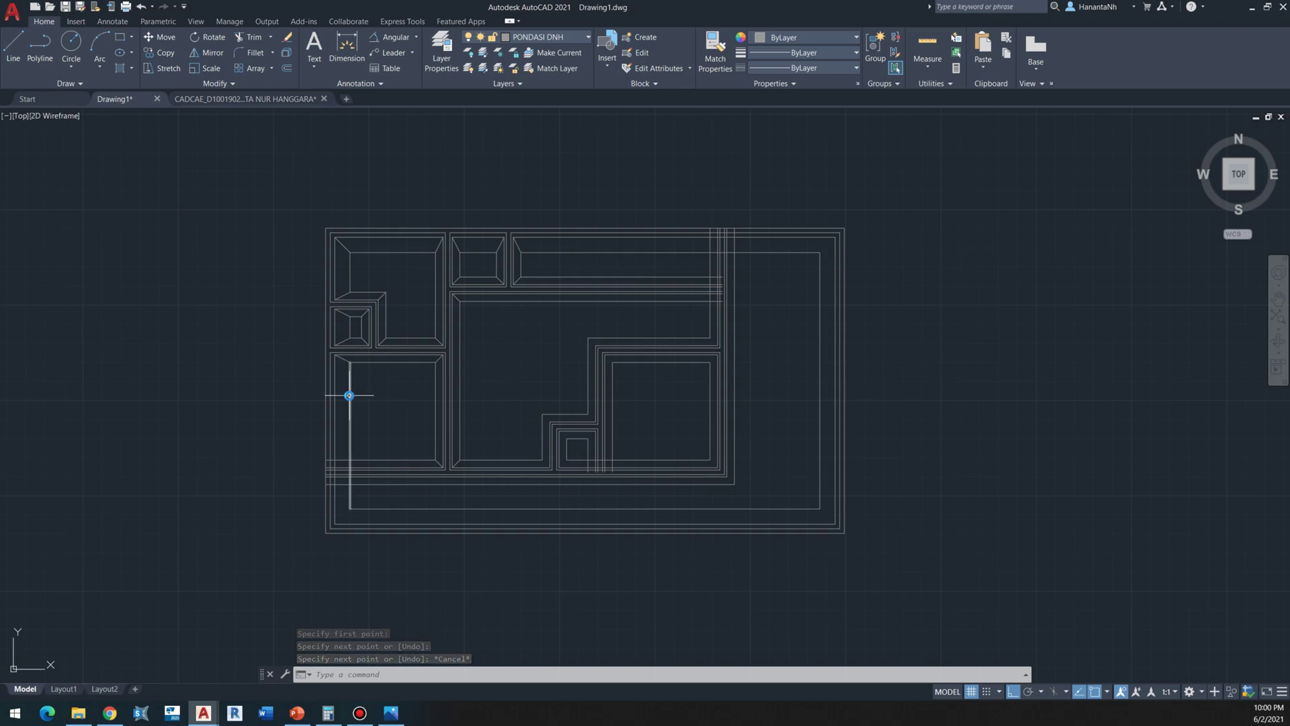
key(ctrl+a)
text(LA)
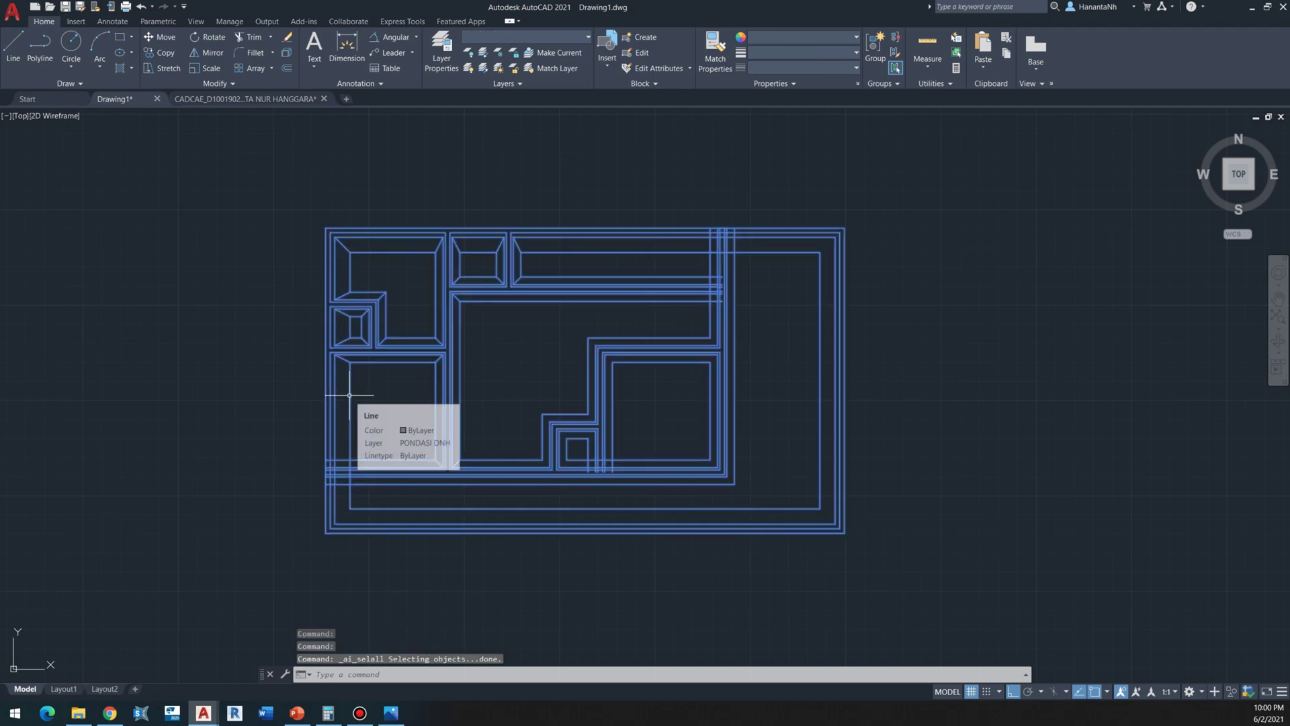
text(YON)
key(Return)
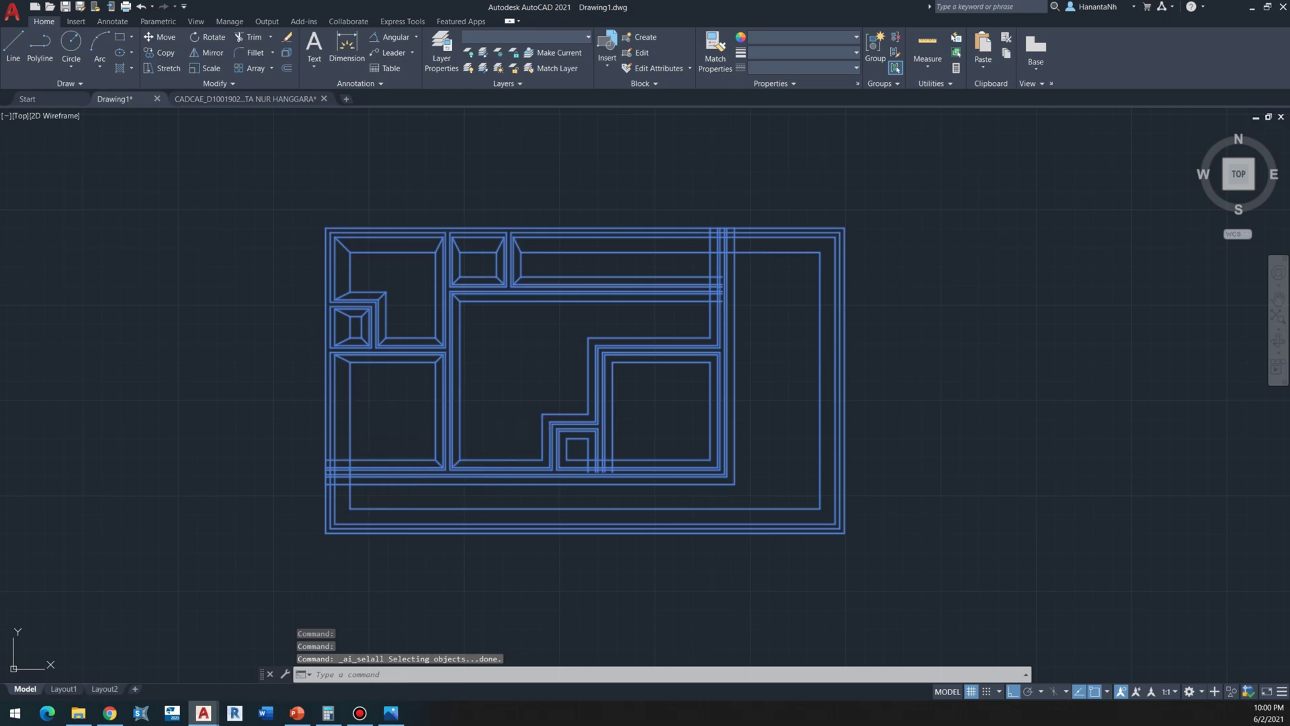
Step: Examine the corner slopes and junctions of the finished DENAH PONDASI BATU KALI reference plan against the new foundation plan
scroll(371, 309, up, 6)
scroll(370, 309, down, 3)
scroll(370, 309, up, 3)
scroll(342, 309, down, 8)
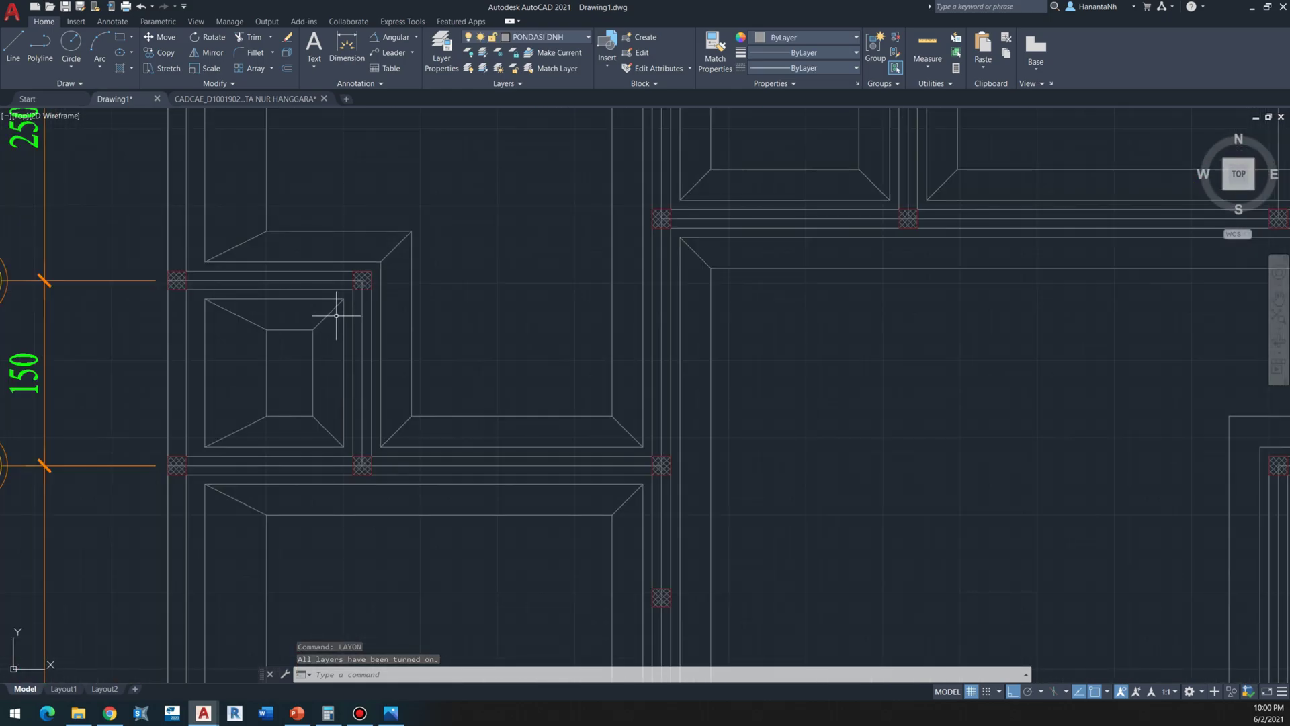
scroll(146, 357, down, 3)
scroll(145, 357, up, 4)
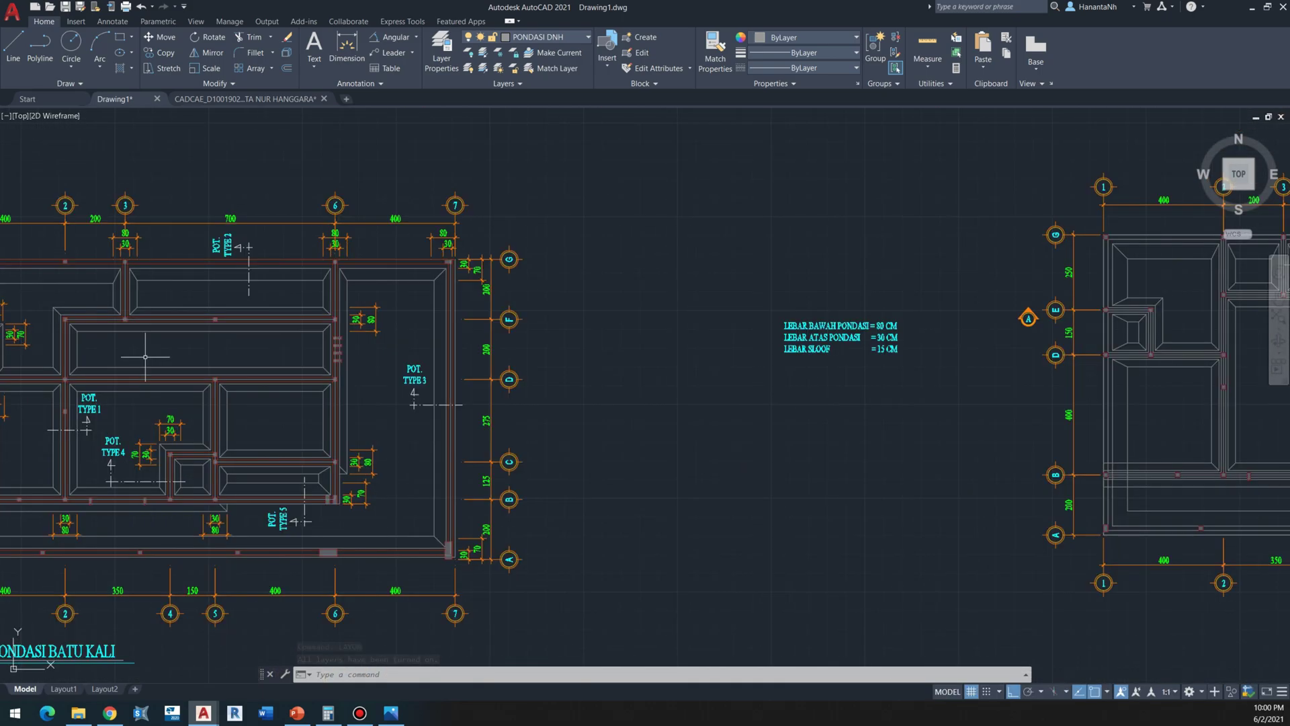
scroll(146, 357, down, 2)
scroll(155, 334, up, 2)
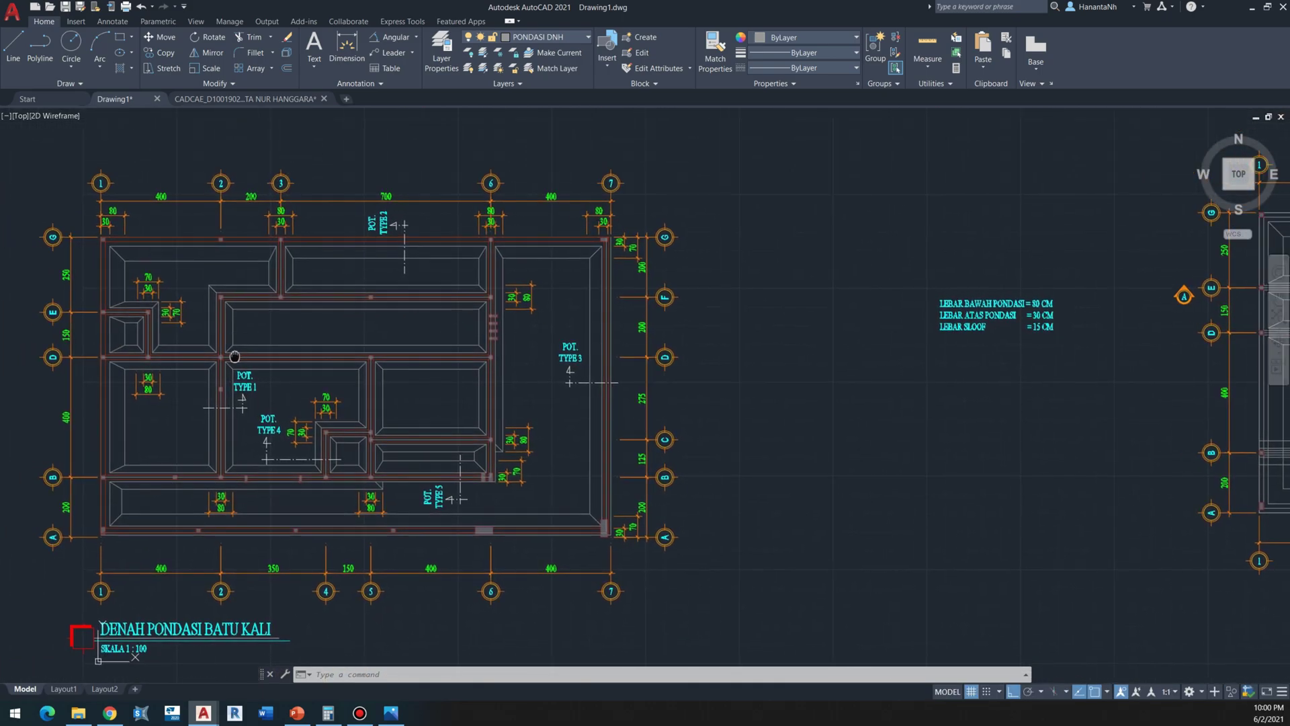
scroll(156, 334, up, 2)
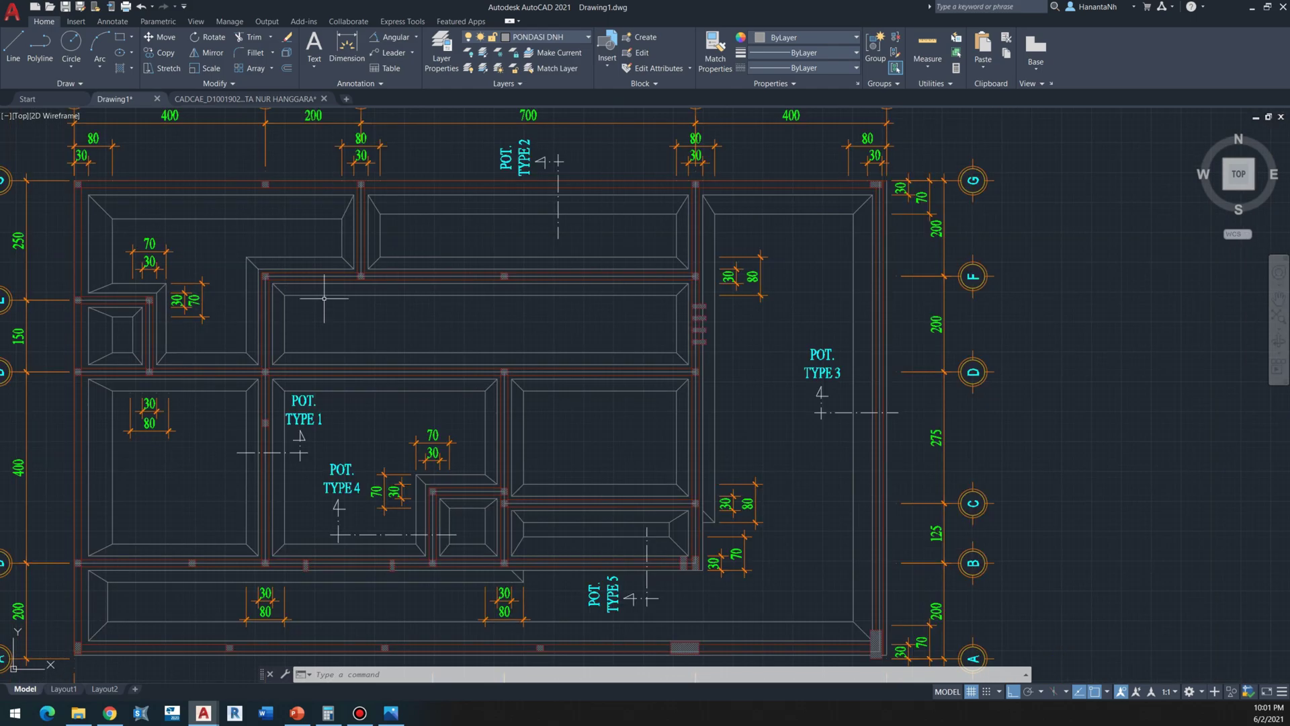
scroll(324, 296, up, 2)
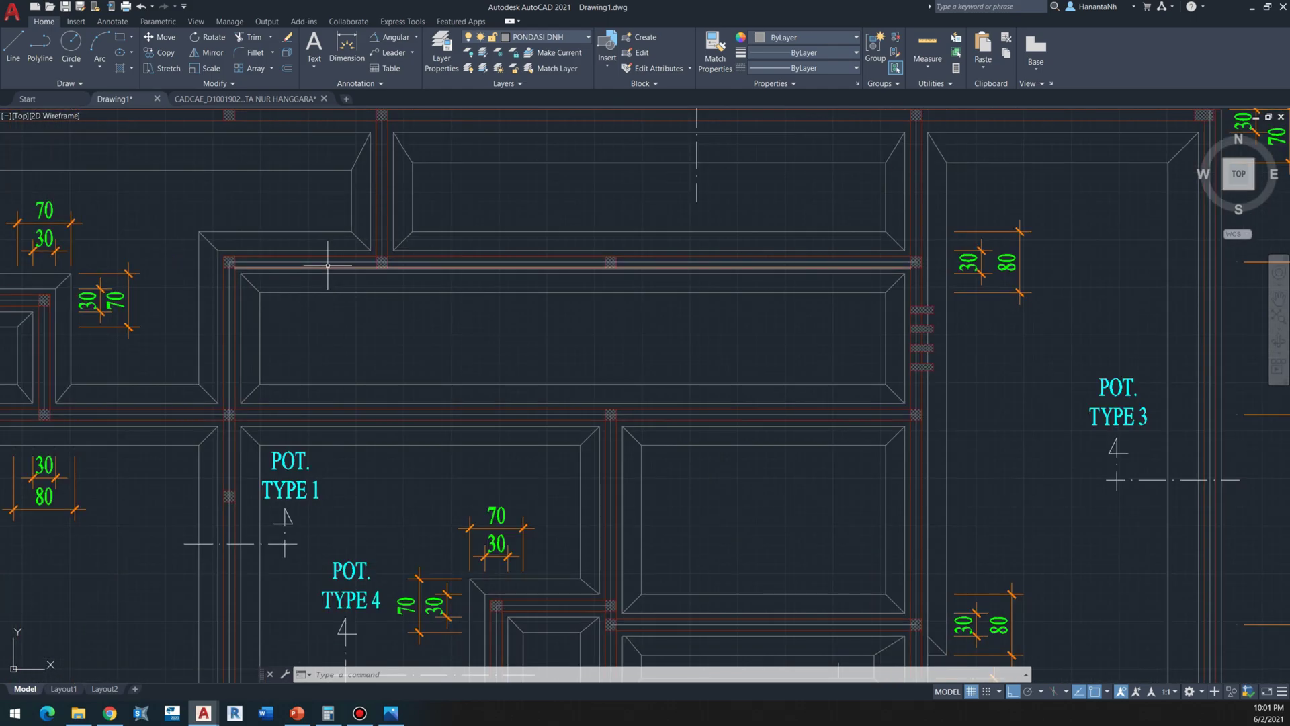
Step: Check which layer the inner red beam line along the upper wall of the reference plan is on
click(327, 268)
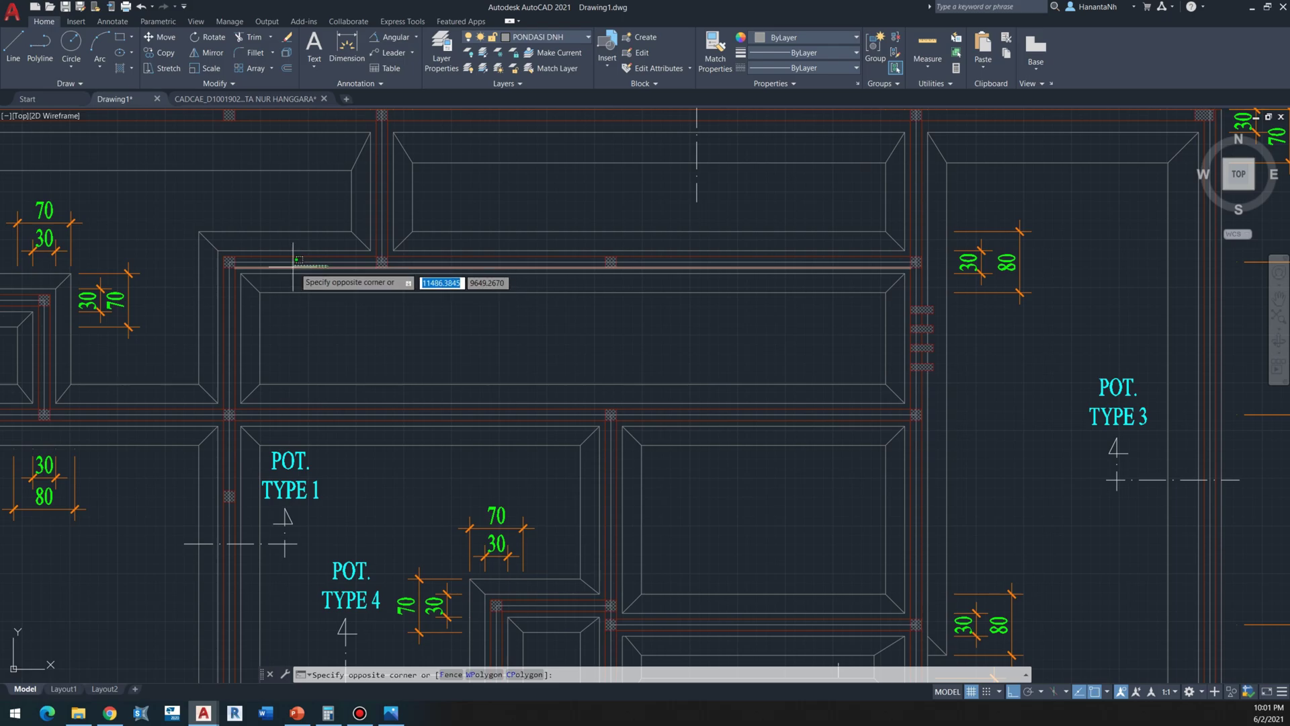
key(Escape)
click(291, 267)
key(Escape)
scroll(292, 267, down, 6)
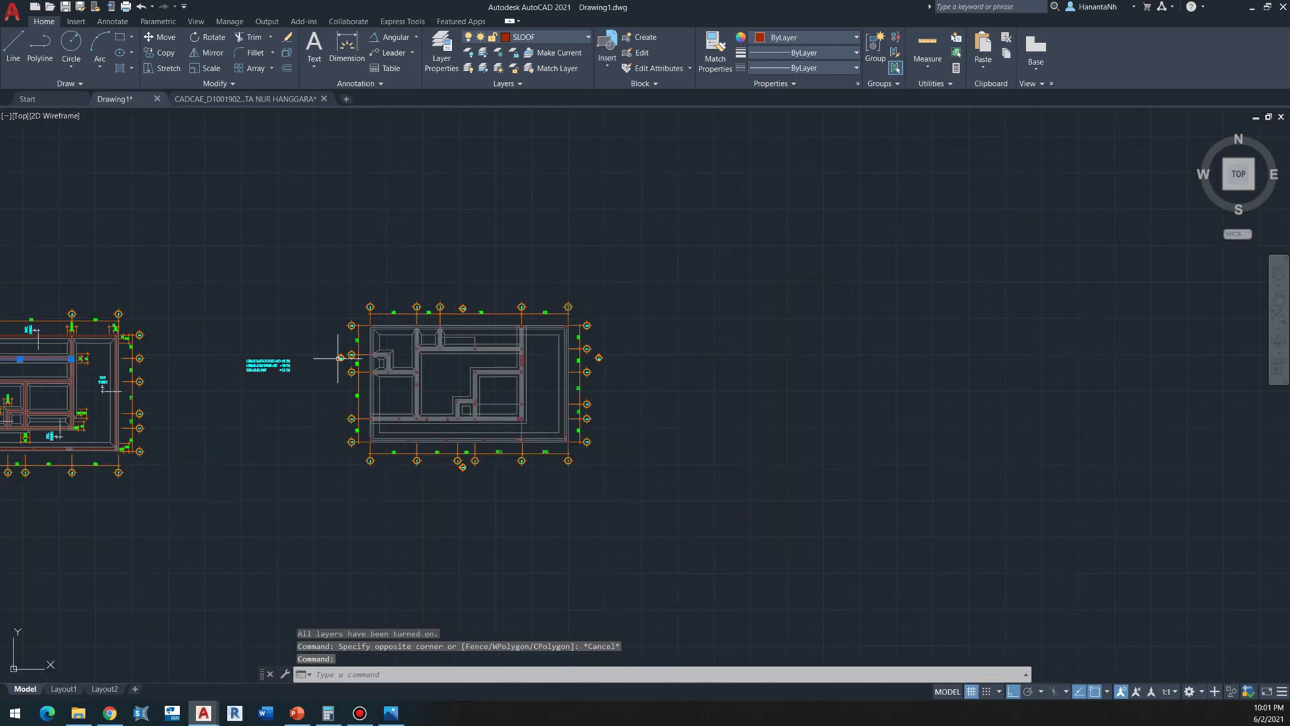
Step: Look up the SLOOF layer's color and lineweight in the layer properties
scroll(461, 360, up, 5)
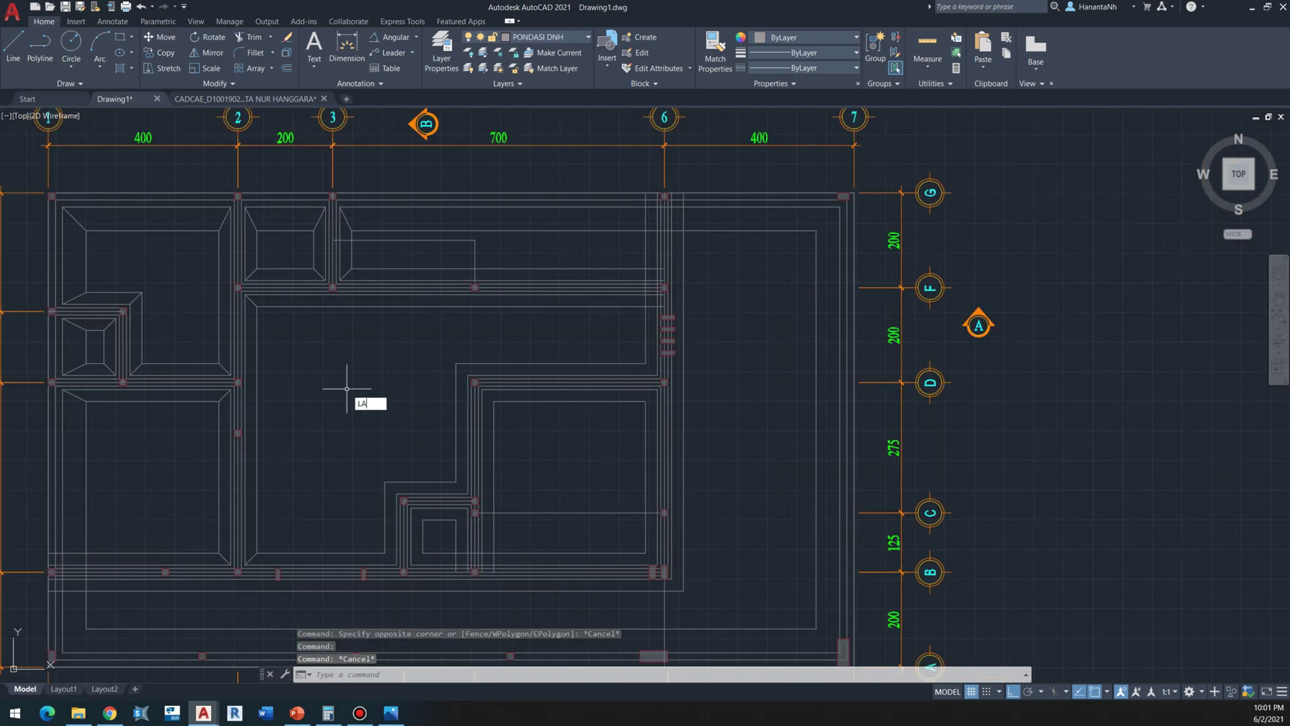
key(Return)
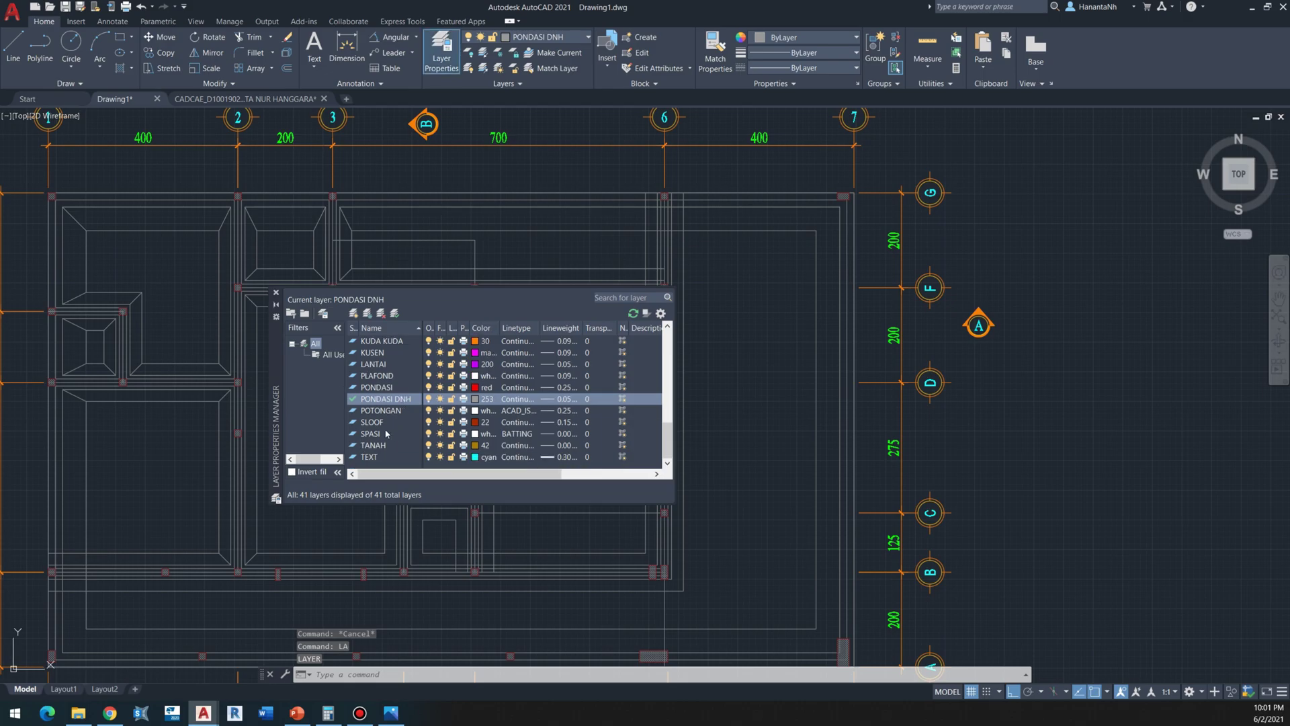
click(383, 424)
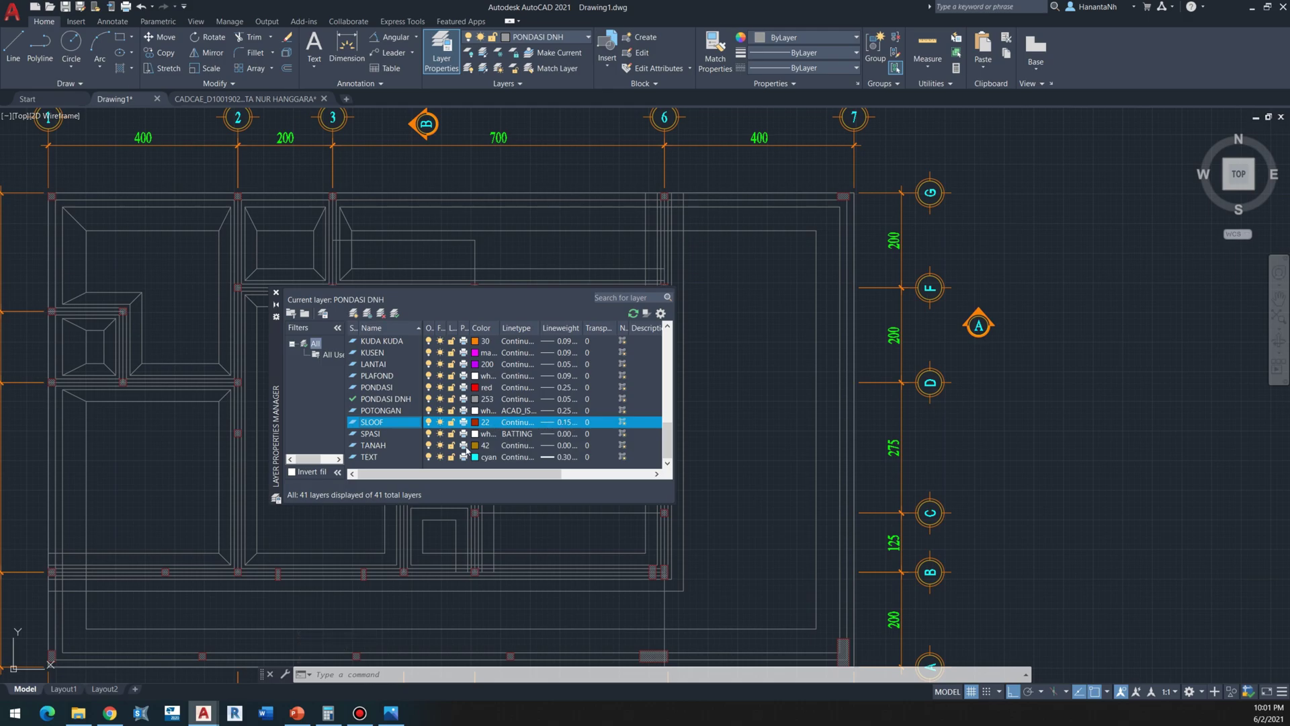
click(276, 294)
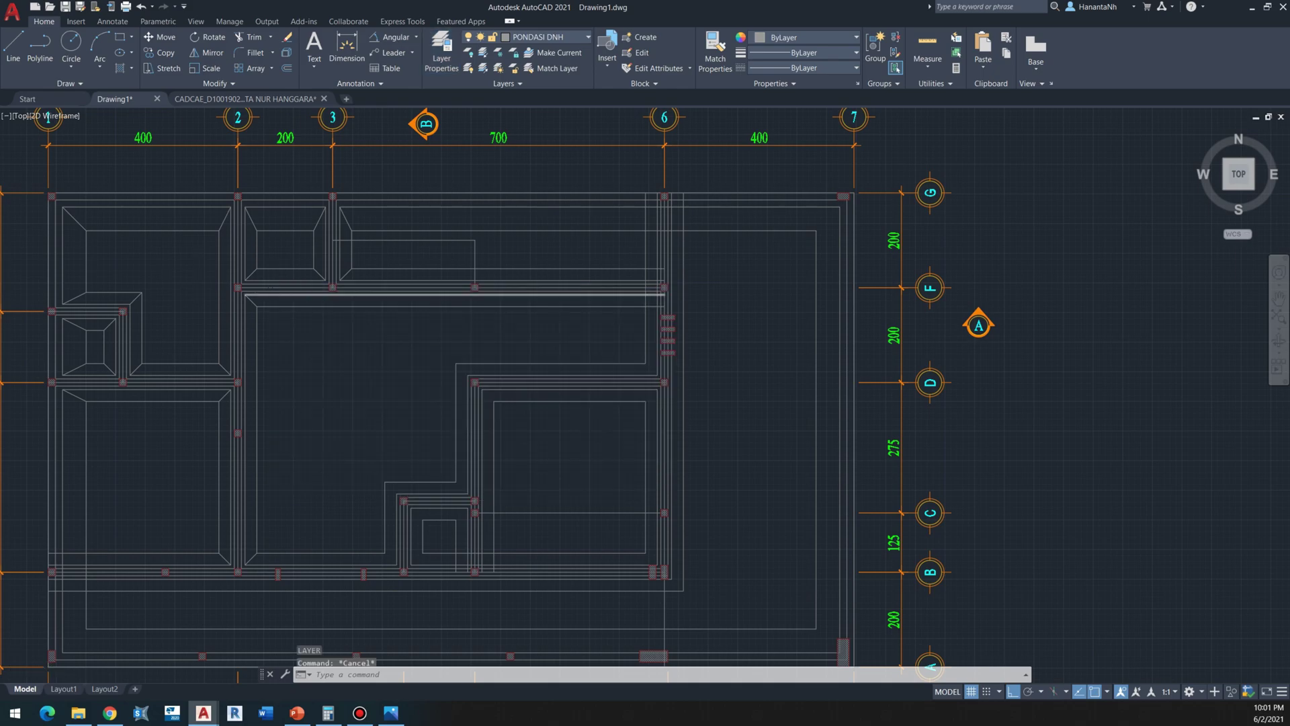
Step: Select the new plan's outer outline and the inner beam lines along grid G and the upper part of grid 1
scroll(395, 316, up, 6)
click(334, 232)
click(217, 297)
click(164, 323)
scroll(291, 339, down, 7)
middle_drag(311, 348, 601, 362)
click(358, 340)
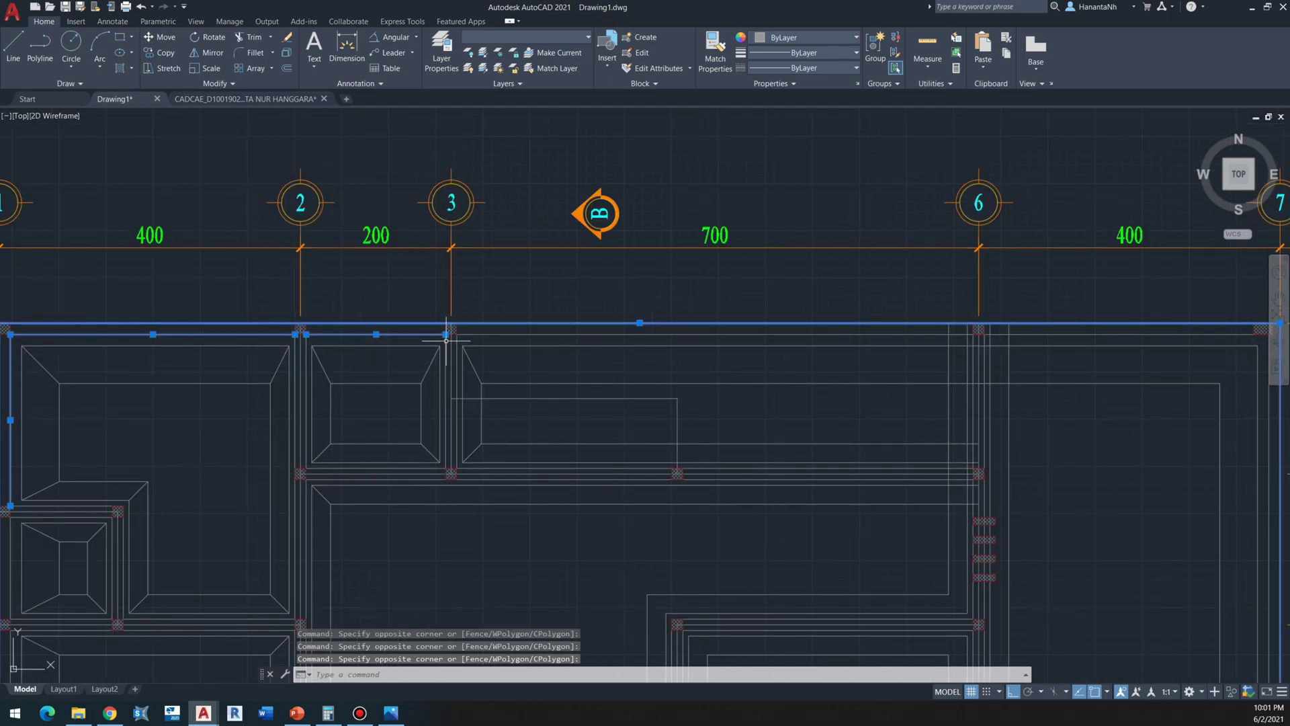
click(701, 340)
scroll(1058, 337, up, 2)
middle_drag(1058, 338, 444, 285)
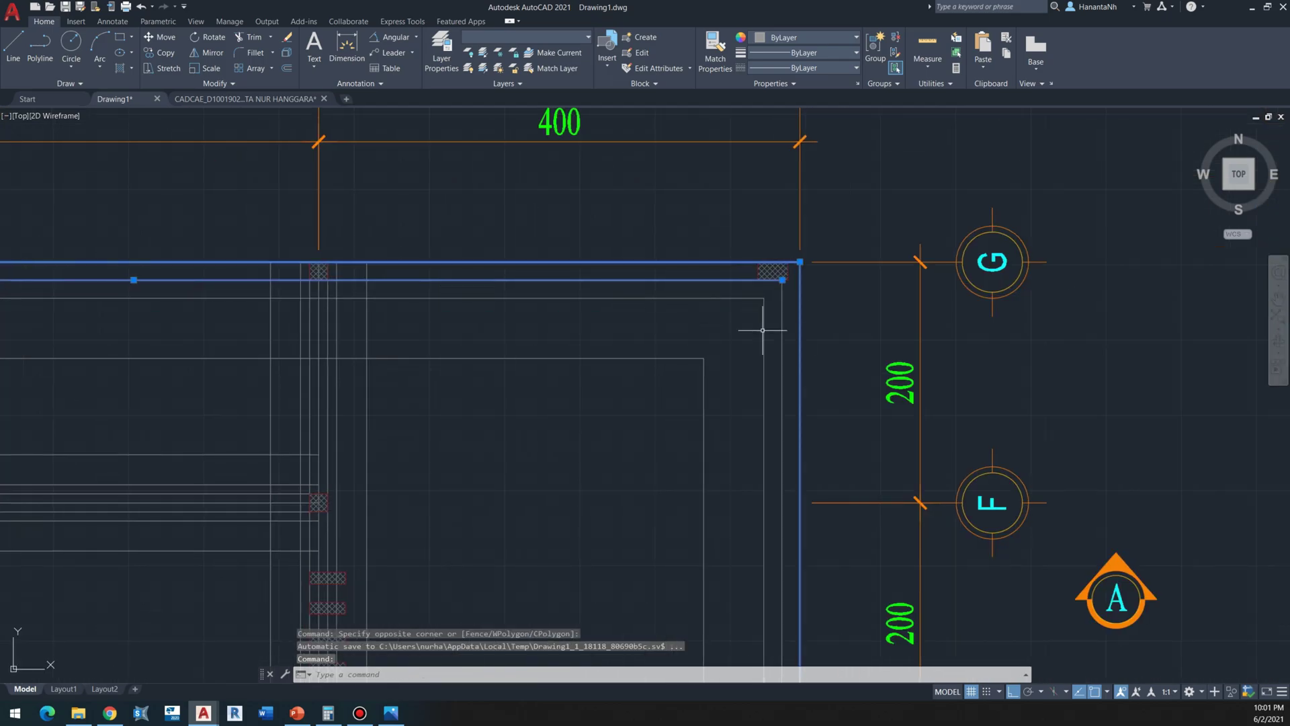
Step: Add the inner beam lines along grid 7 and grid A to the selection
click(811, 328)
click(781, 350)
scroll(692, 280, down, 2)
middle_drag(524, 489, 725, 285)
scroll(749, 535, up, 2)
click(797, 530)
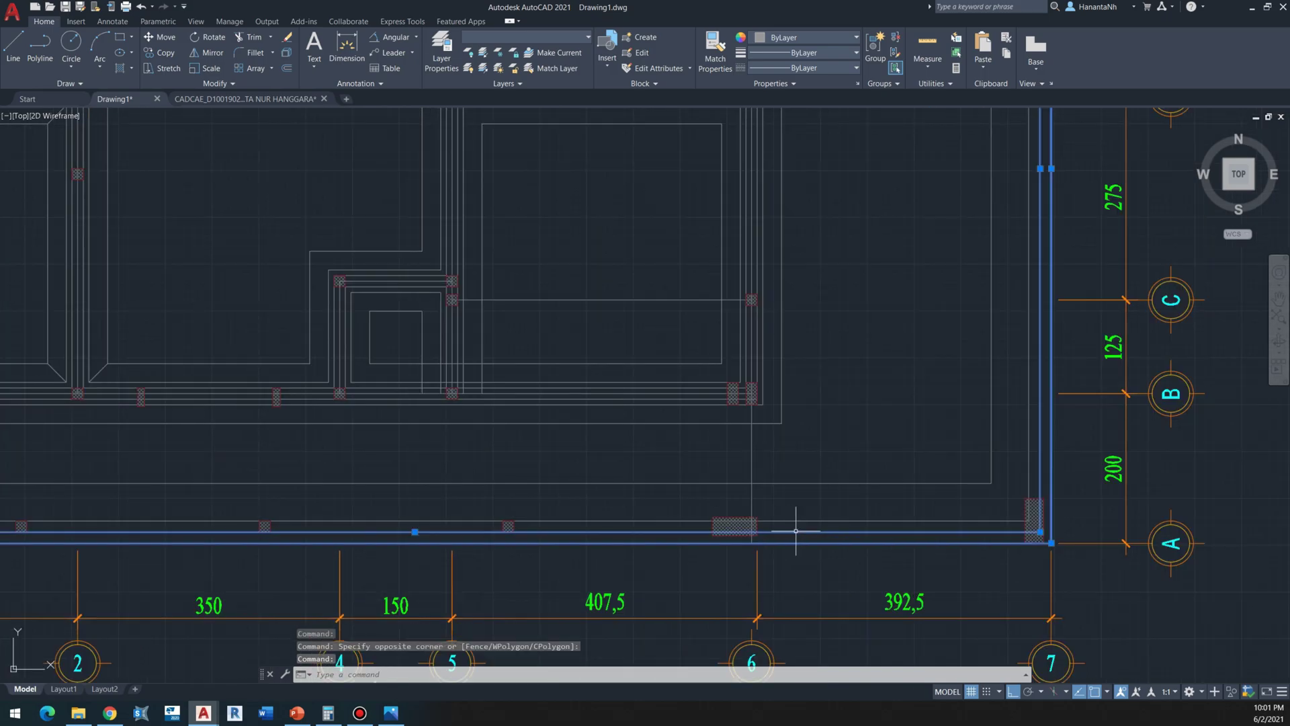
Step: Add the remaining inner beam lines along grid 1 between grids B and E to the selection
scroll(797, 530, down, 4)
scroll(419, 450, up, 3)
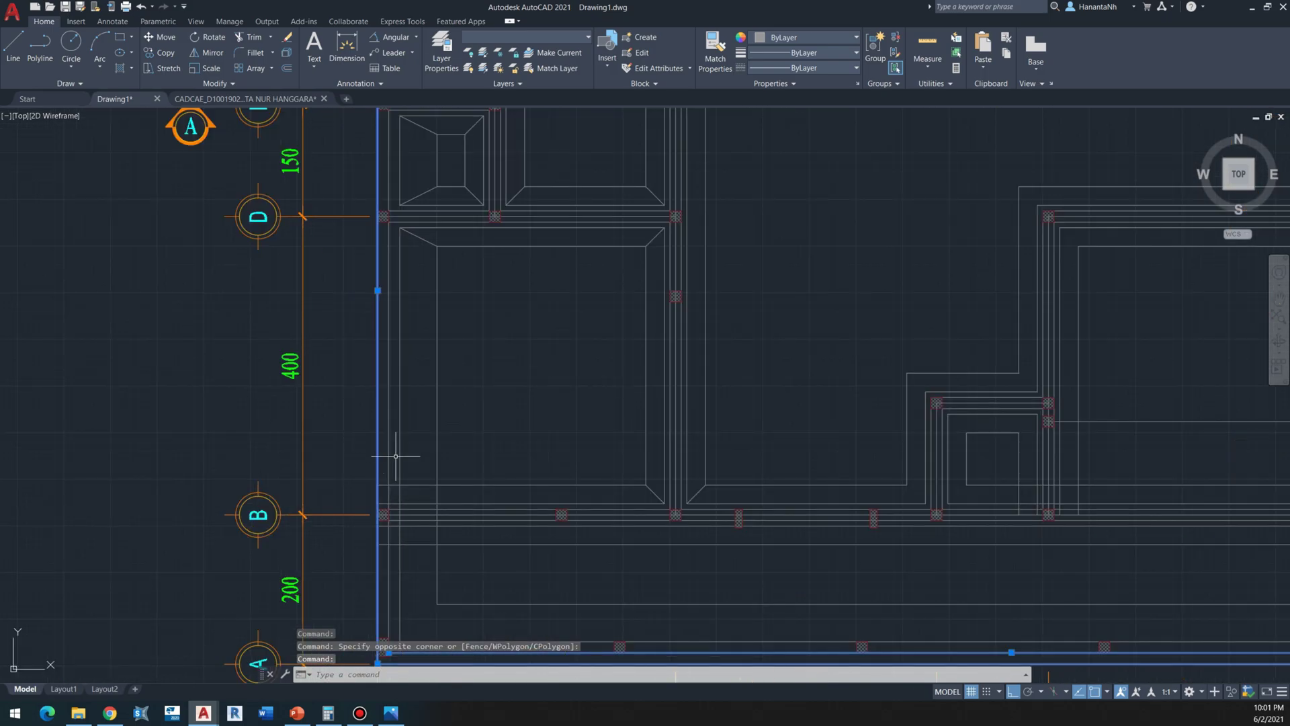
click(389, 453)
middle_drag(247, 267, 312, 427)
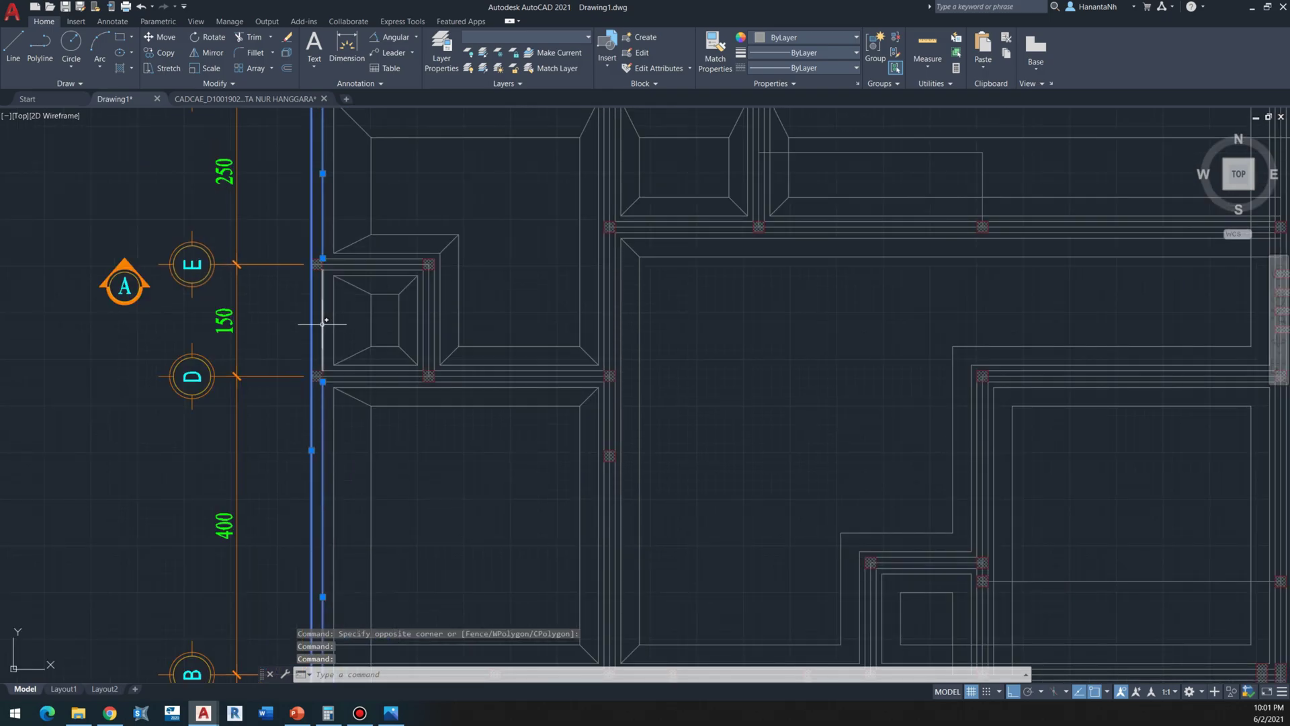
scroll(324, 323, down, 3)
scroll(370, 322, up, 6)
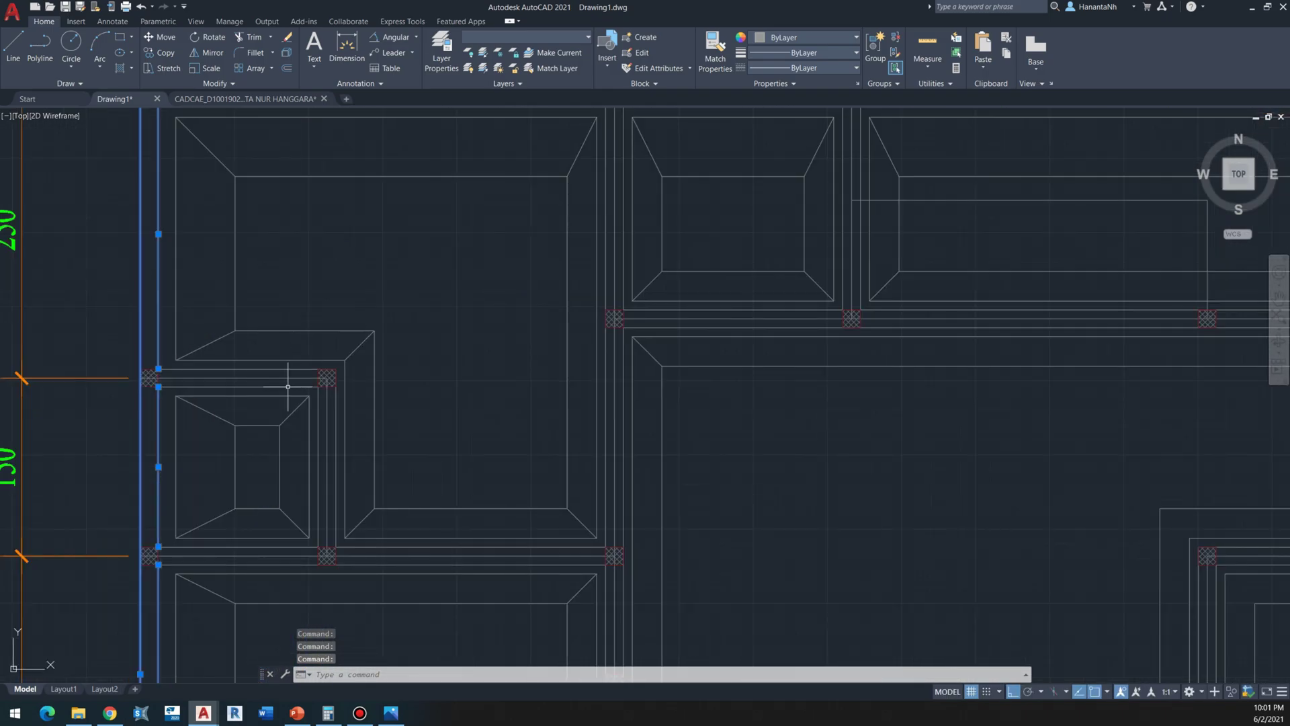
Step: Add the beam lines of the small room below grid E and of the grid D foundation west of grid 2 to the selection
click(308, 329)
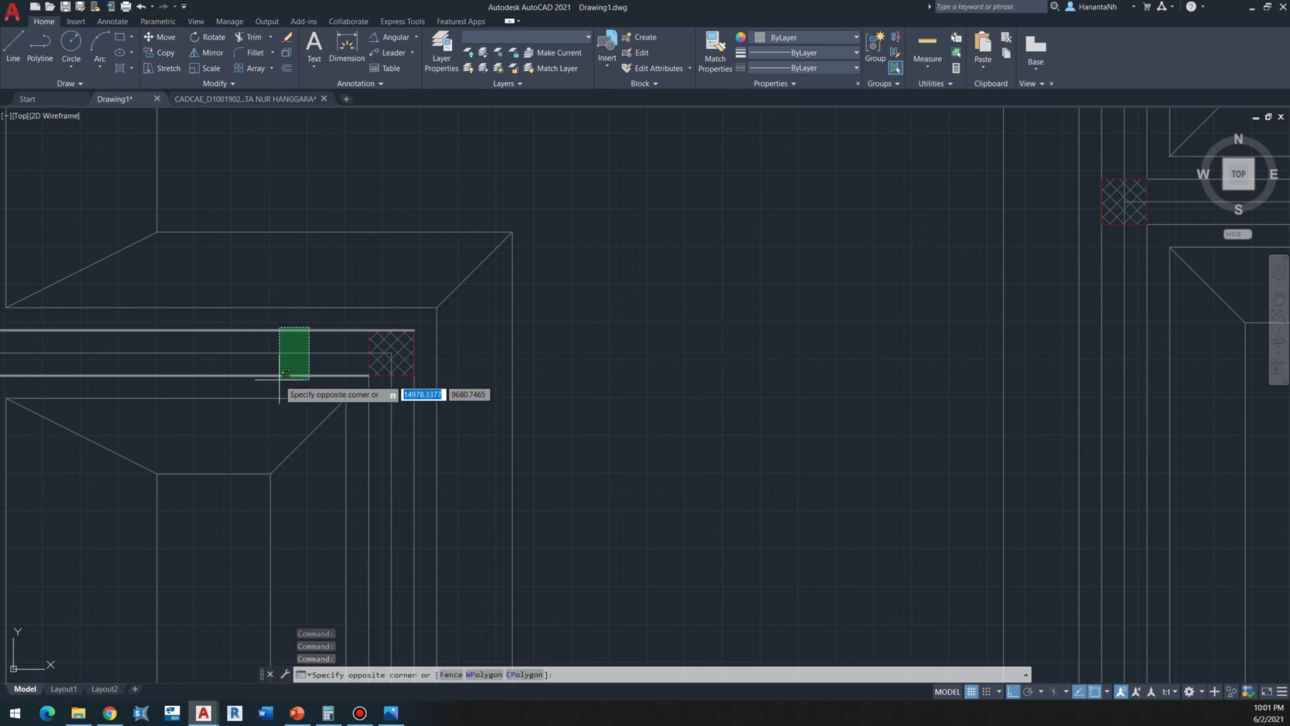
click(278, 383)
click(416, 416)
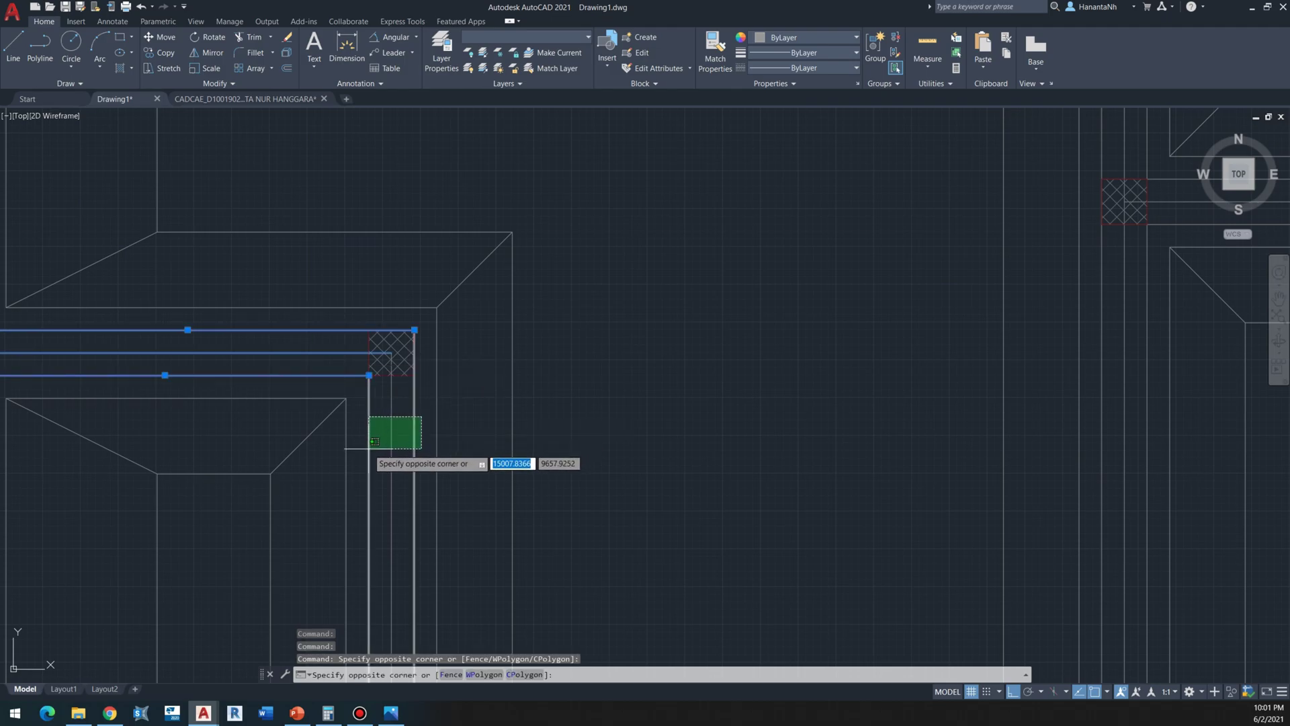
click(373, 451)
scroll(377, 350, down, 5)
scroll(377, 350, up, 7)
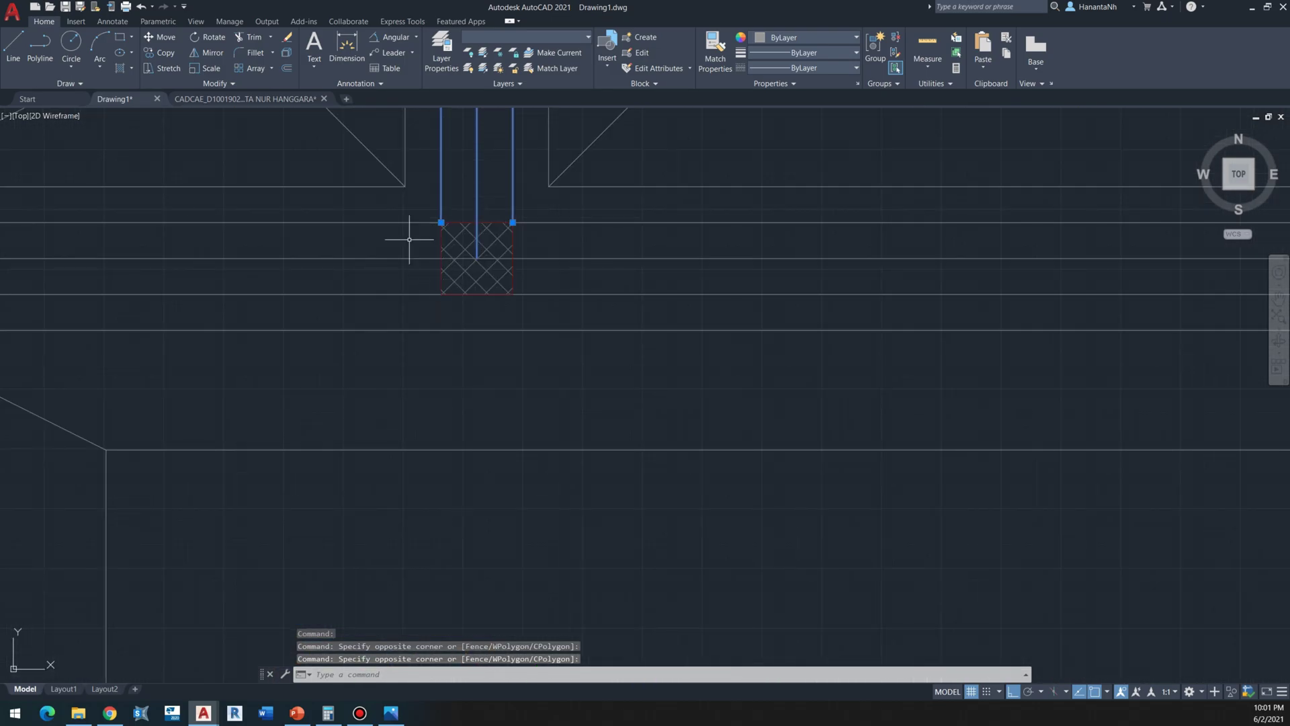
click(349, 302)
click(583, 219)
click(559, 259)
Step: Add the beam lines of the grid 2 foundation above and below its grid D junction to the selection
scroll(538, 275, down, 7)
middle_drag(819, 254, 756, 292)
scroll(682, 289, up, 7)
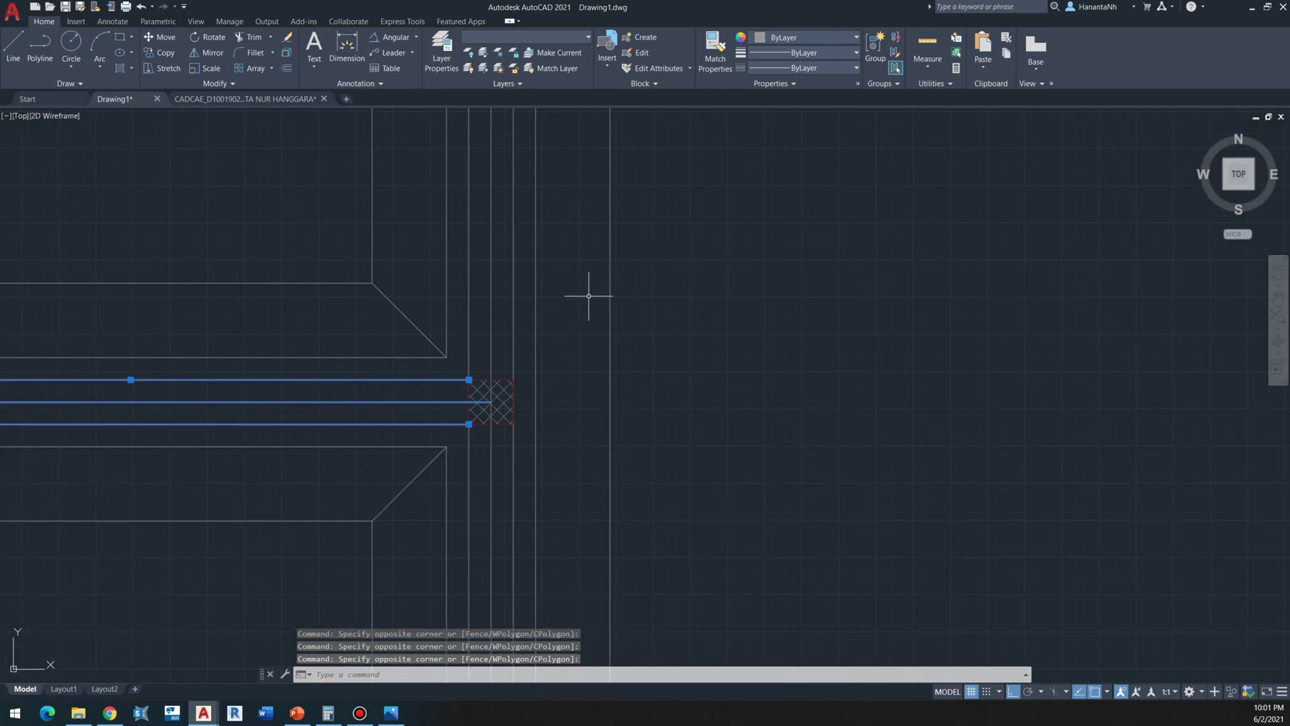
click(523, 273)
click(470, 318)
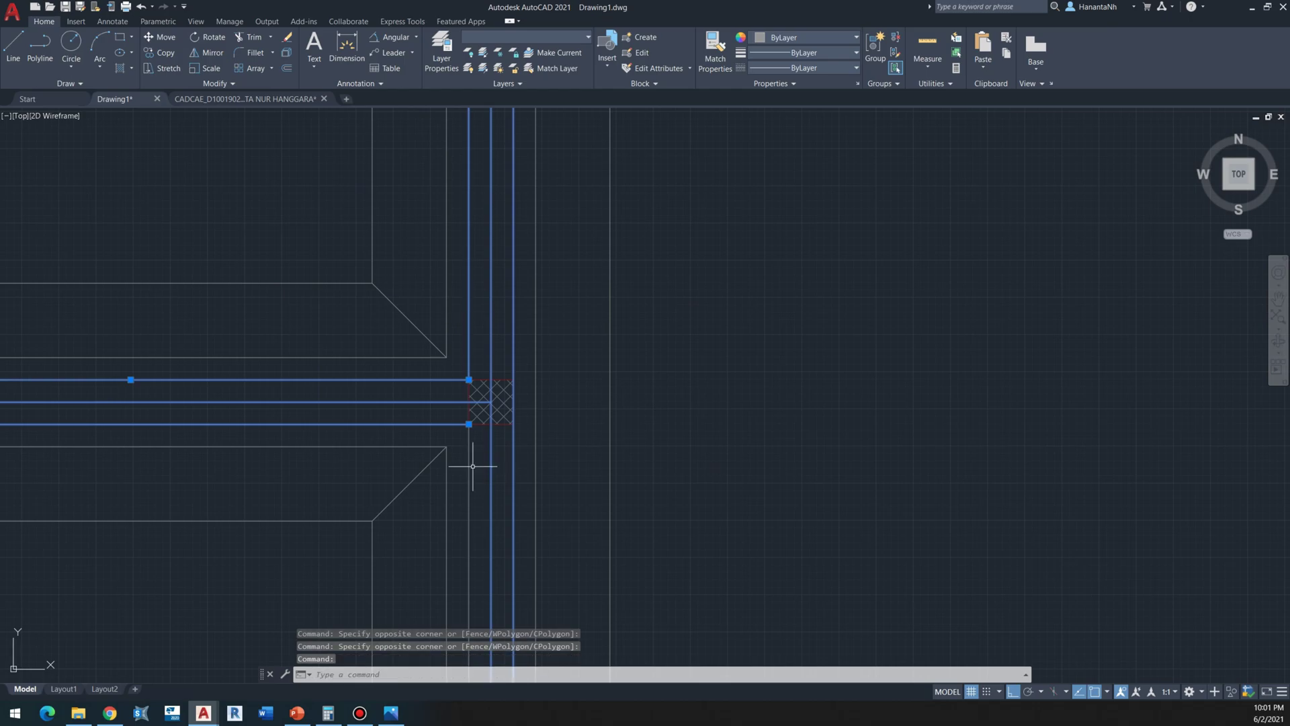
click(481, 464)
Step: Add the east beam line of grid 2 above grid F and the beam lines of the grid 3 foundation to the selection
scroll(478, 470, down, 8)
scroll(500, 372, up, 5)
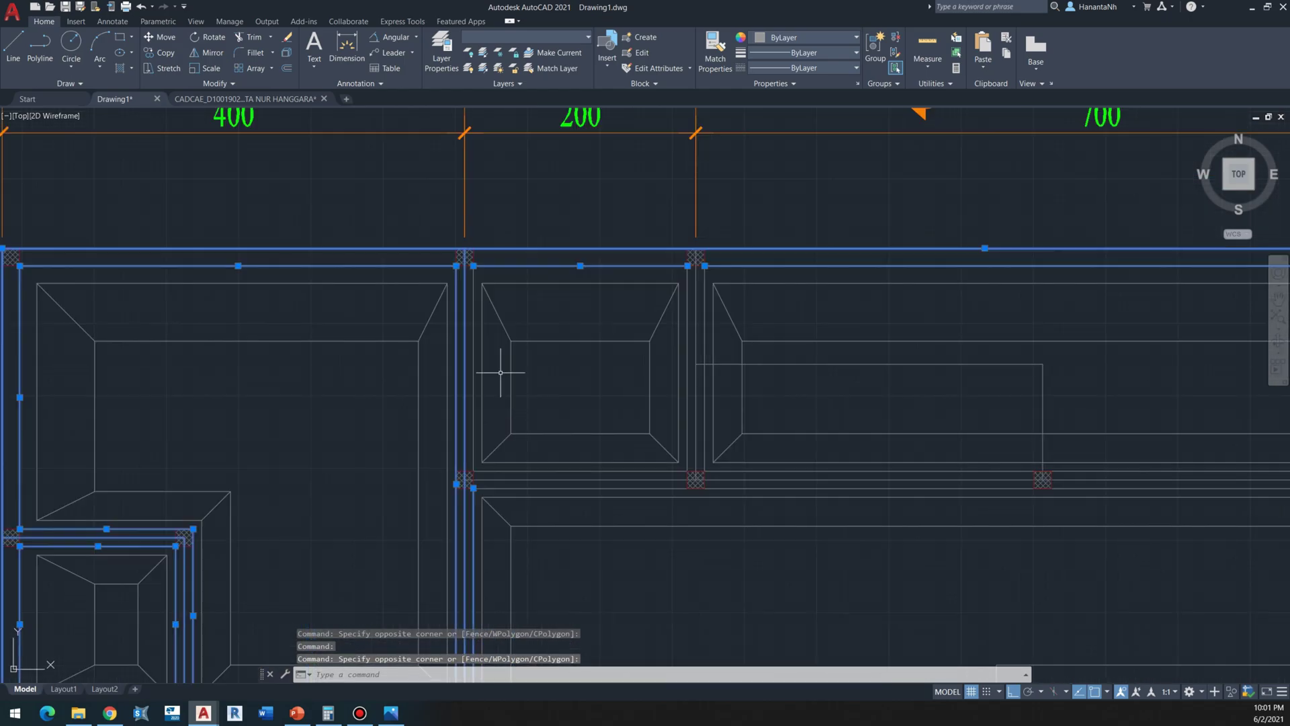
click(478, 338)
click(468, 338)
scroll(707, 362, up, 6)
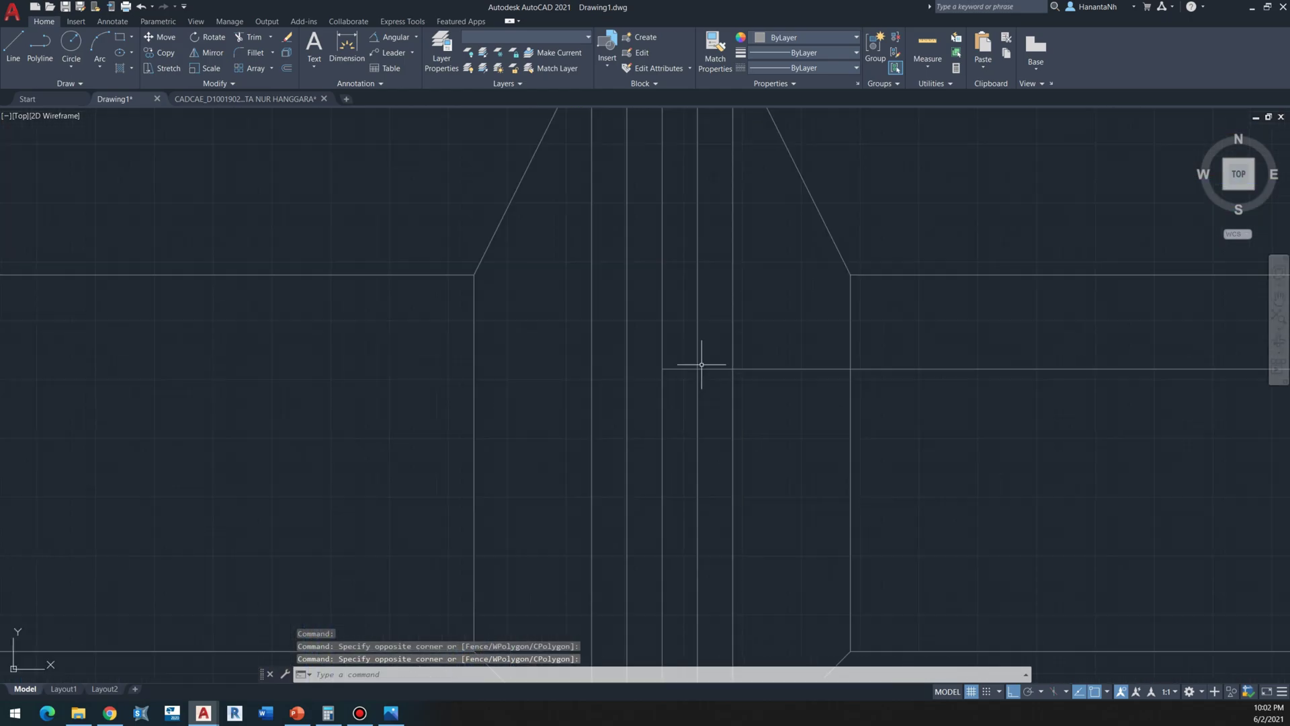
click(707, 330)
click(621, 338)
Step: Add the beam lines of the grid F foundation between grids 2 and 6 to the selection
scroll(619, 323, down, 5)
scroll(616, 245, up, 3)
click(616, 245)
click(608, 251)
scroll(606, 249, down, 2)
scroll(563, 474, up, 2)
scroll(572, 497, up, 2)
click(578, 516)
click(533, 430)
scroll(741, 407, down, 5)
scroll(740, 407, down, 6)
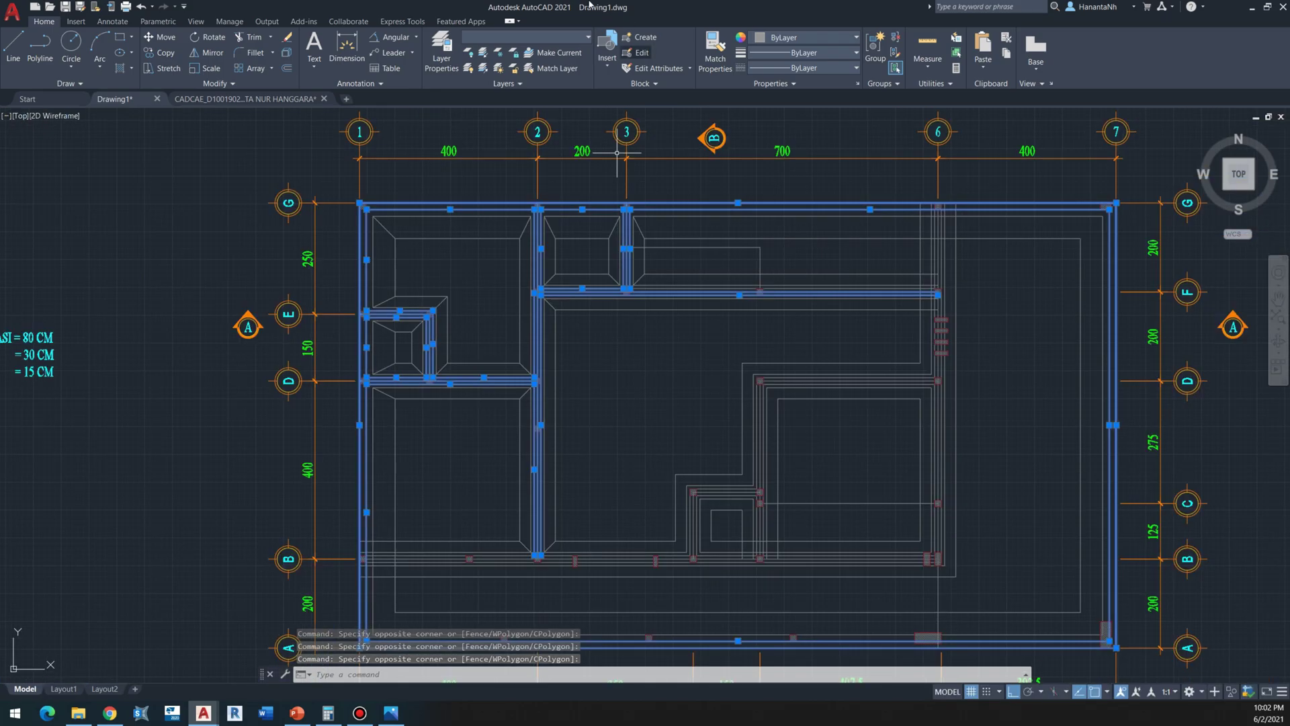
Step: Move the selected beam lines to the SLOOF layer and clear the selection
click(570, 39)
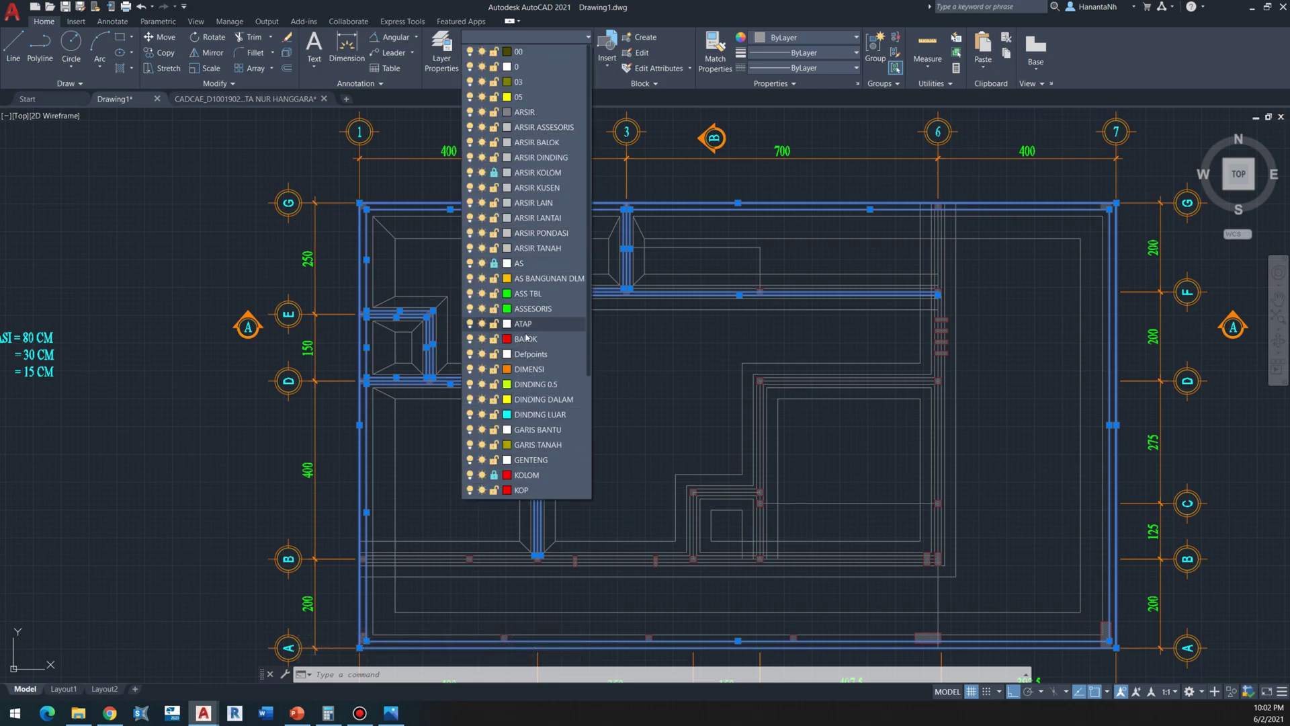
scroll(527, 403, down, 4)
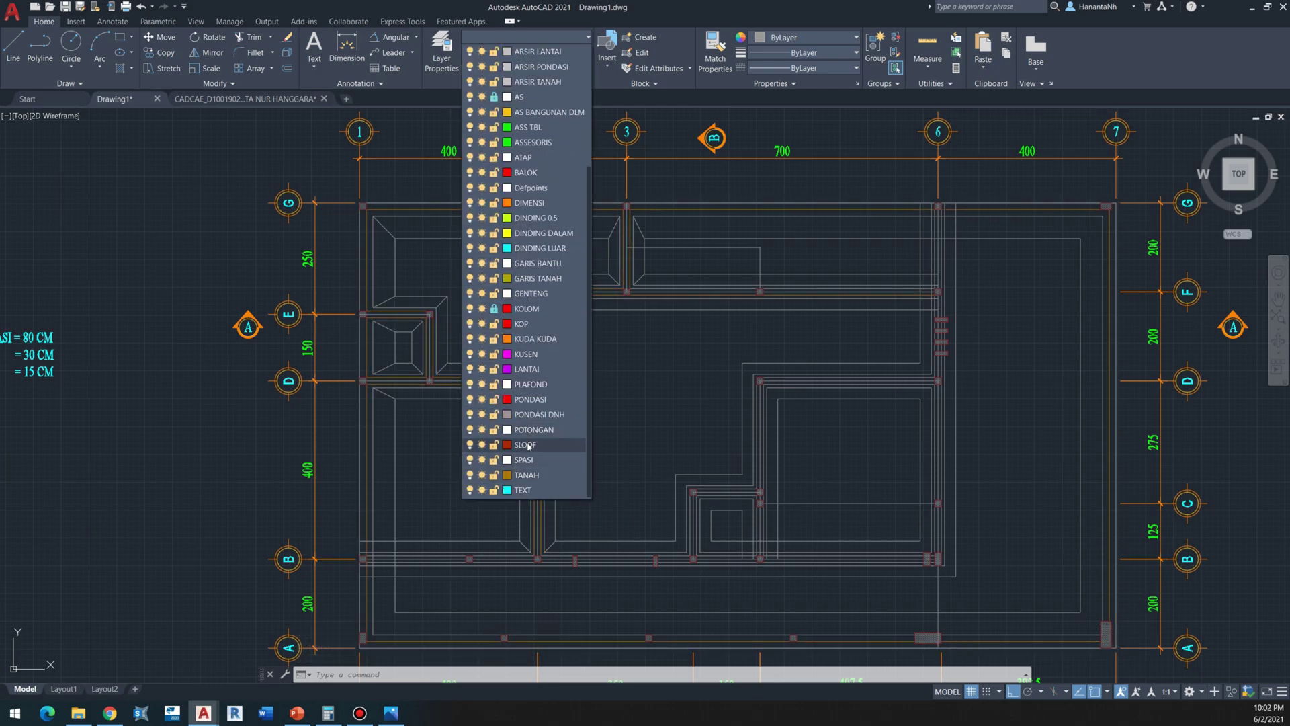
click(528, 445)
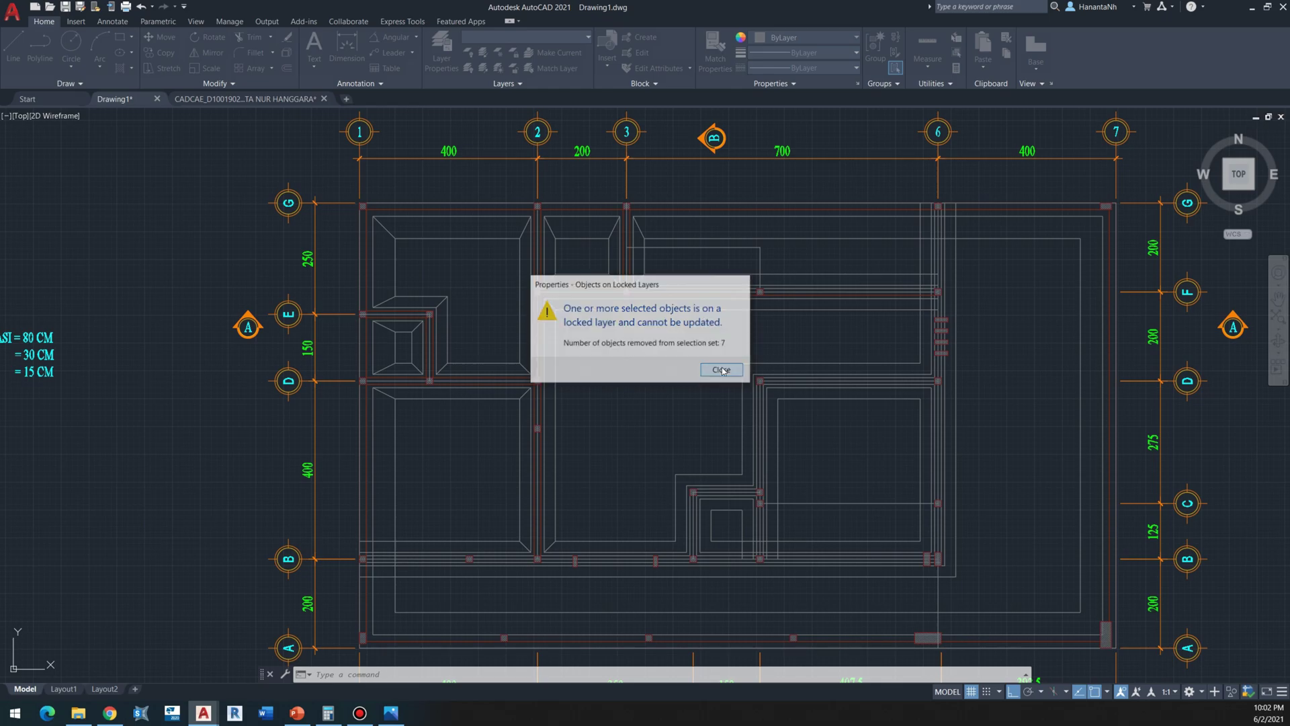
click(722, 370)
key(Escape)
scroll(360, 292, up, 4)
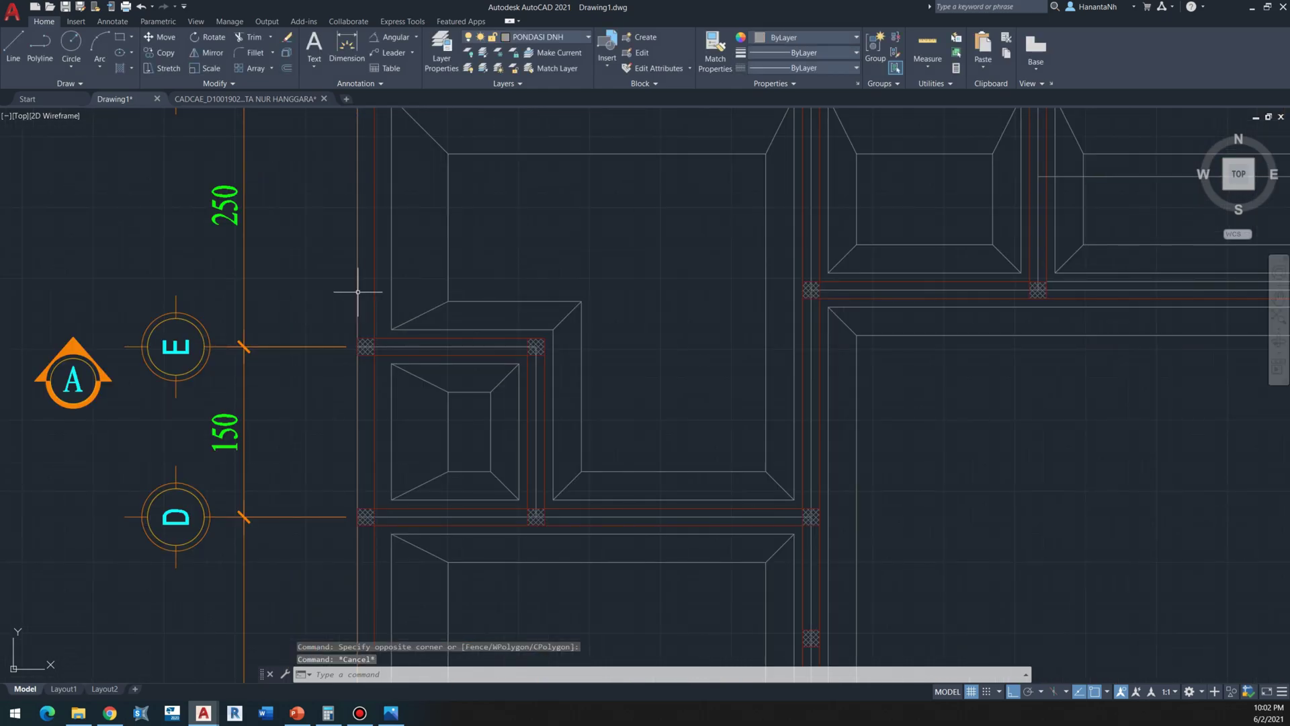
key(Escape)
scroll(358, 293, down, 4)
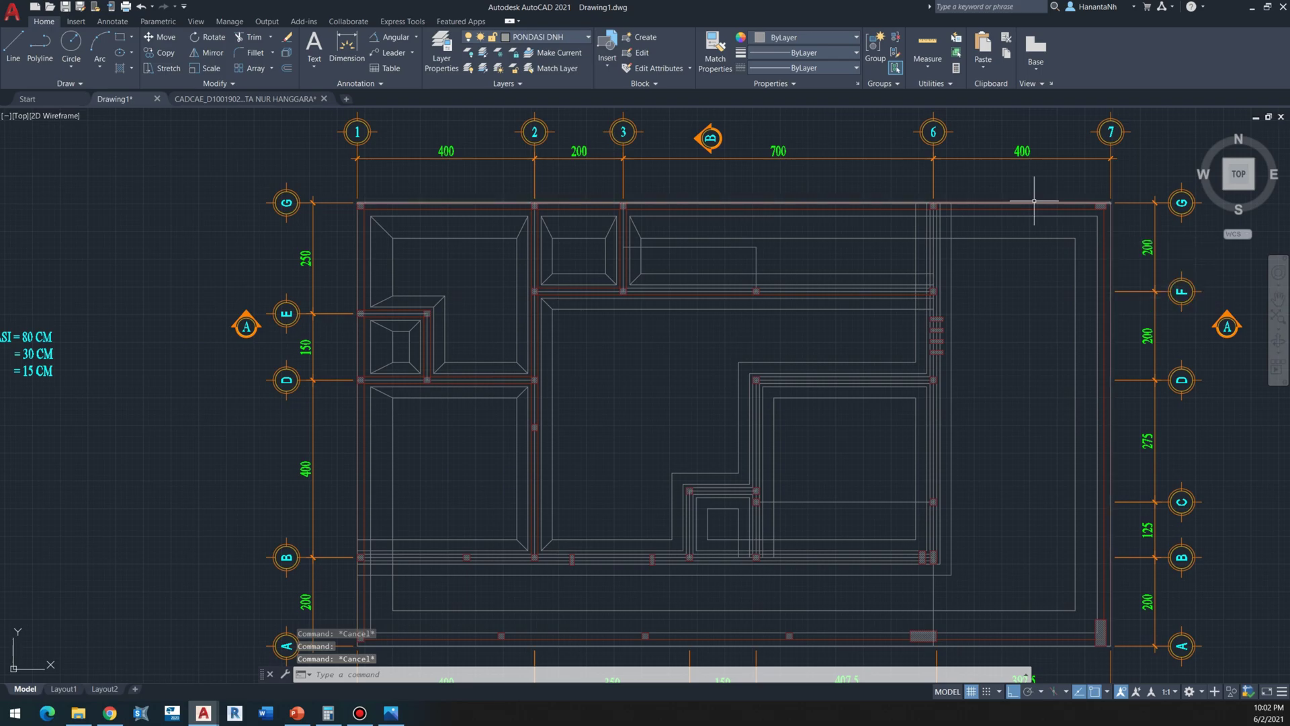
Step: Try to erase the AS layer line overlapping the outer foundation outline at grids 1 and G
scroll(369, 253, up, 4)
click(329, 255)
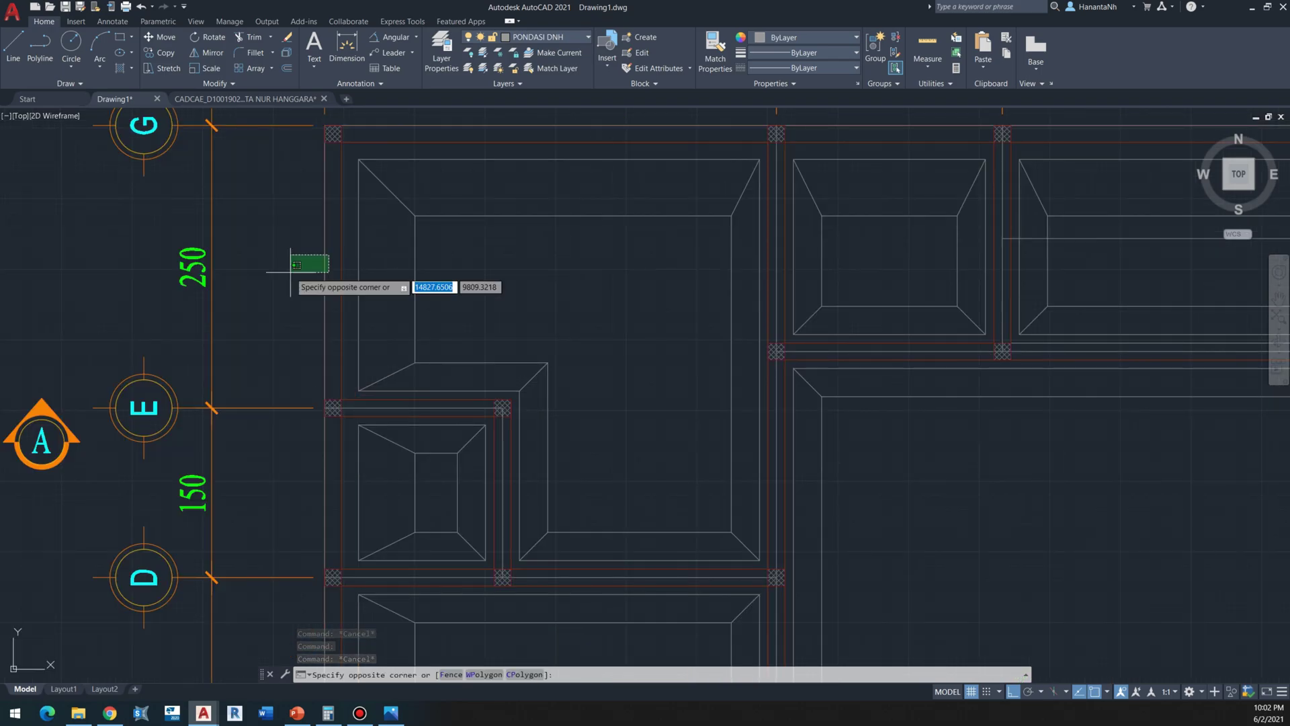
click(288, 275)
scroll(287, 273, down, 4)
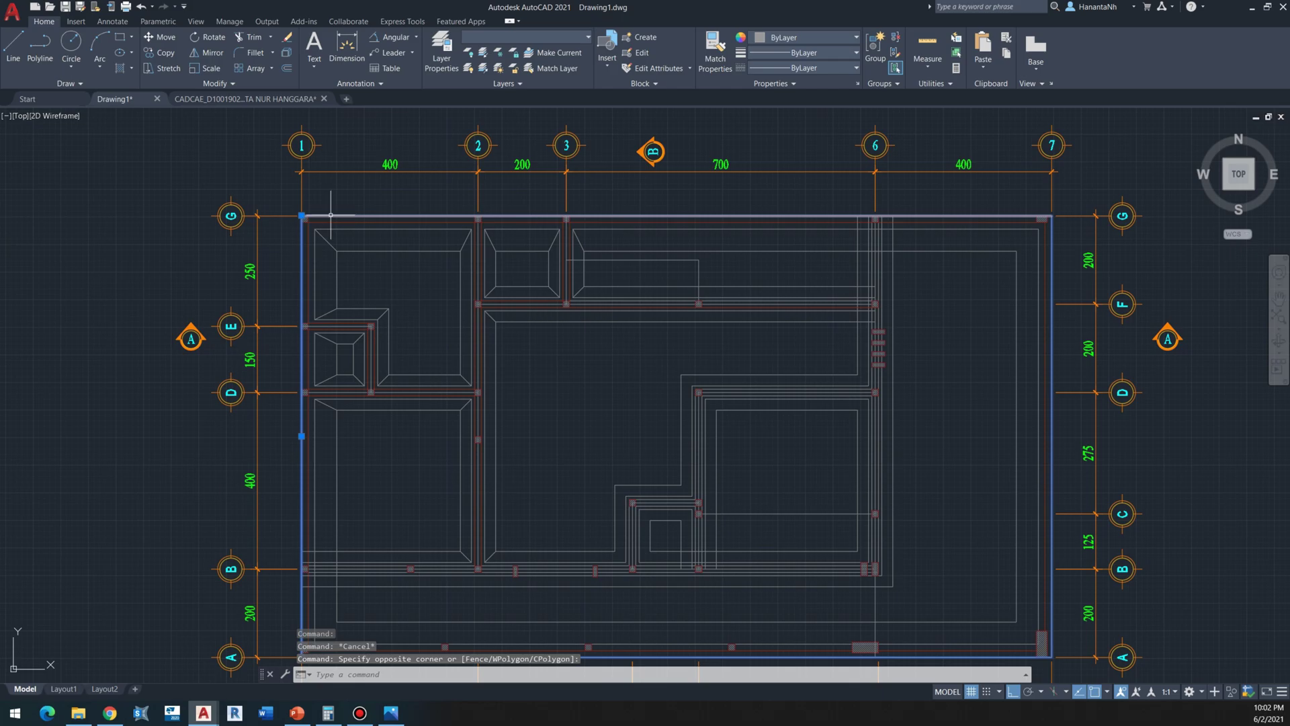
scroll(349, 212, up, 2)
click(373, 211)
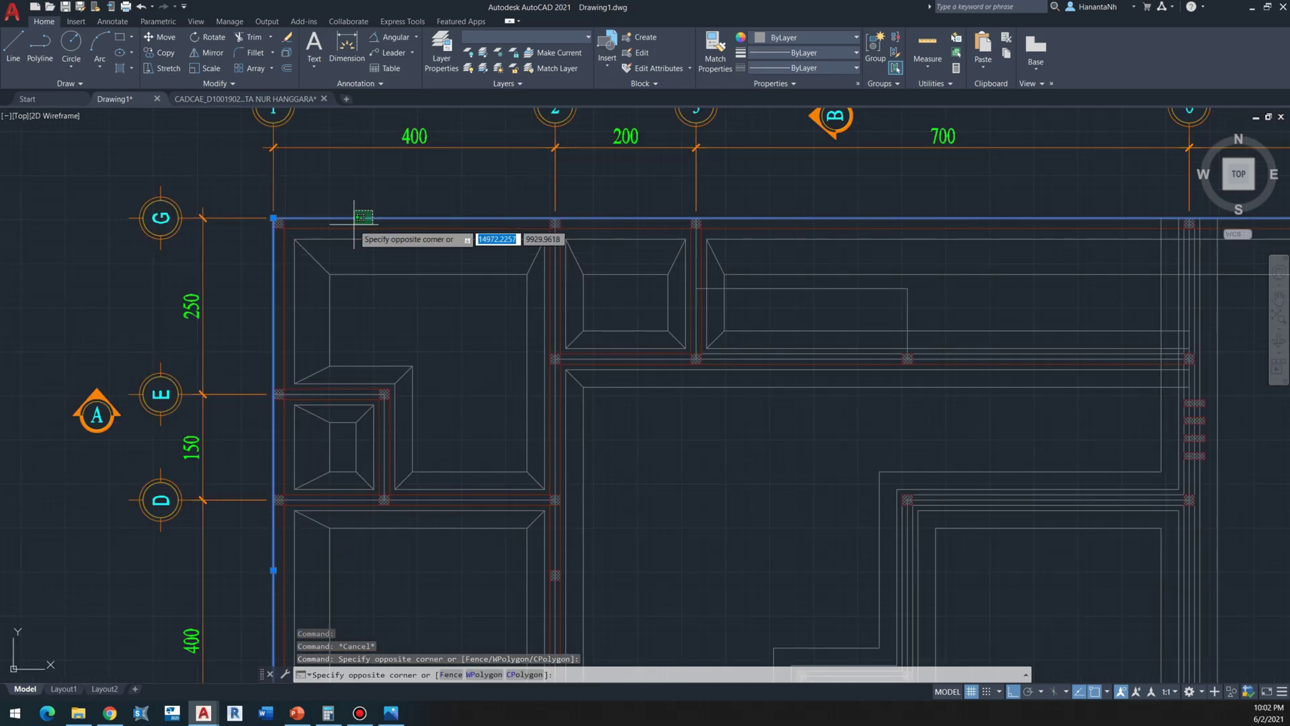
click(299, 227)
scroll(279, 268, up, 3)
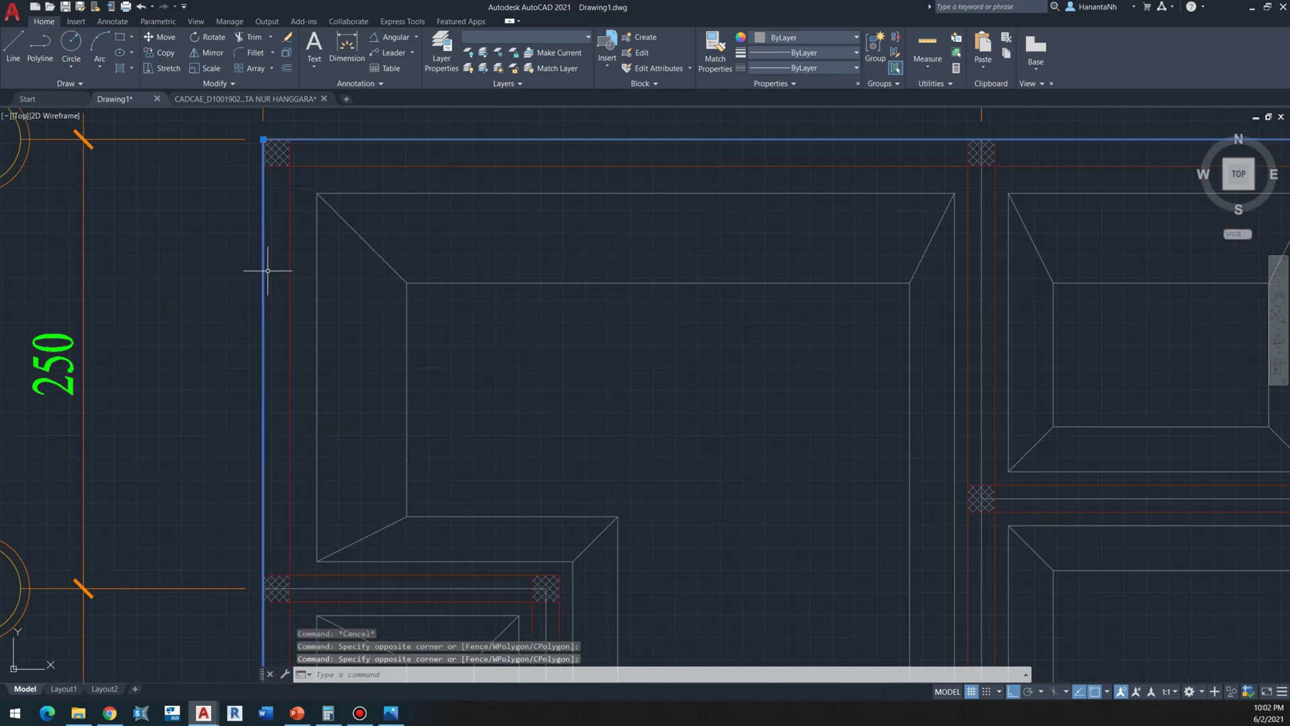
scroll(364, 276, down, 3)
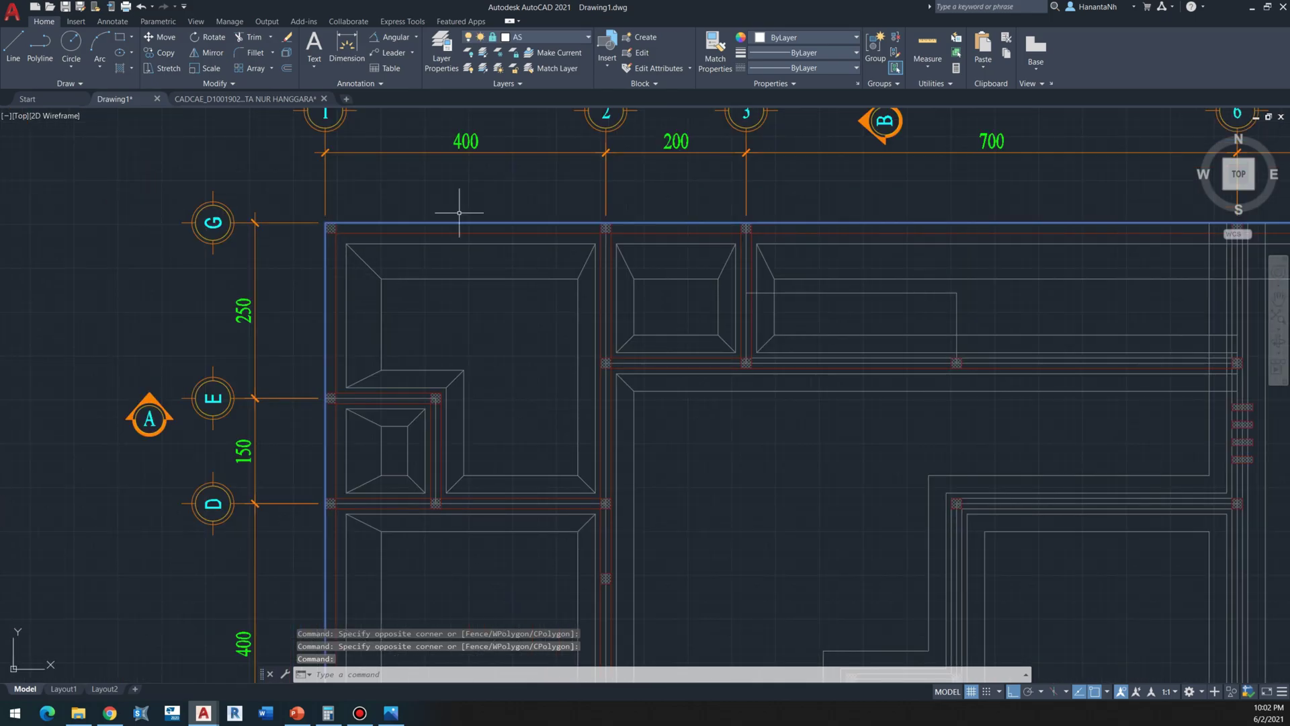
key(Delete)
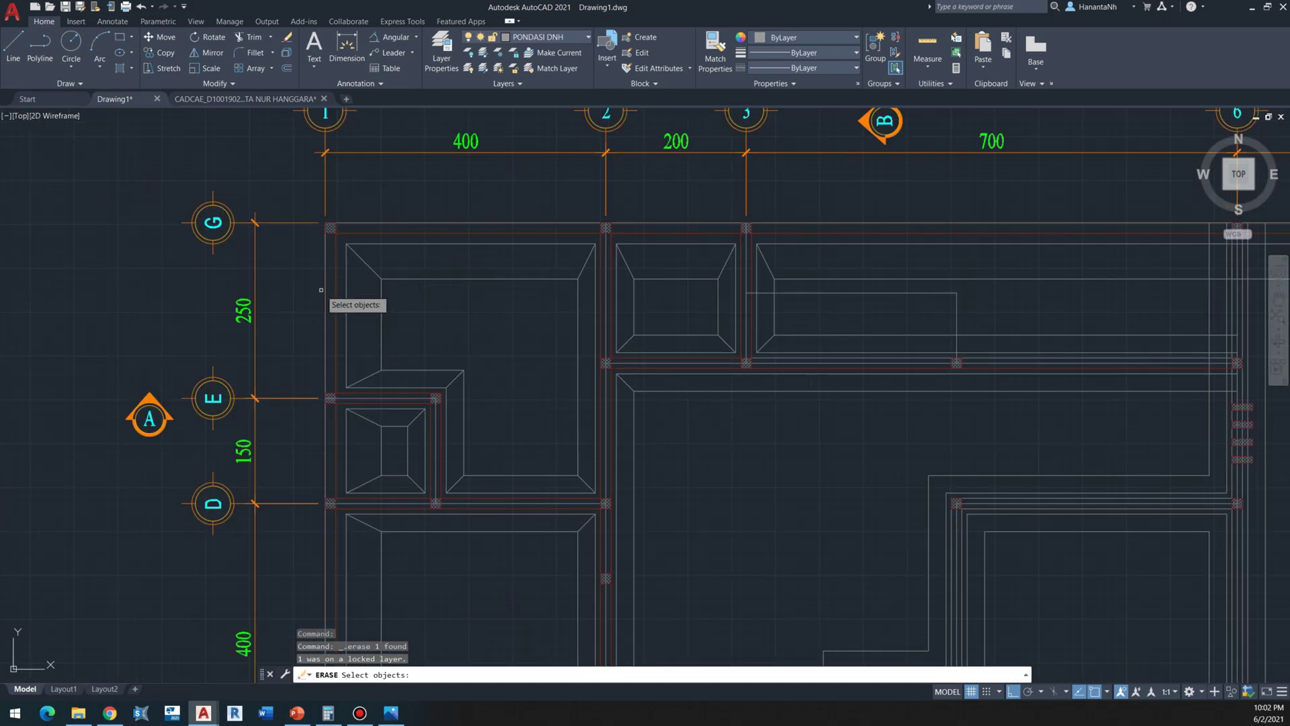
scroll(321, 289, up, 4)
key(Escape)
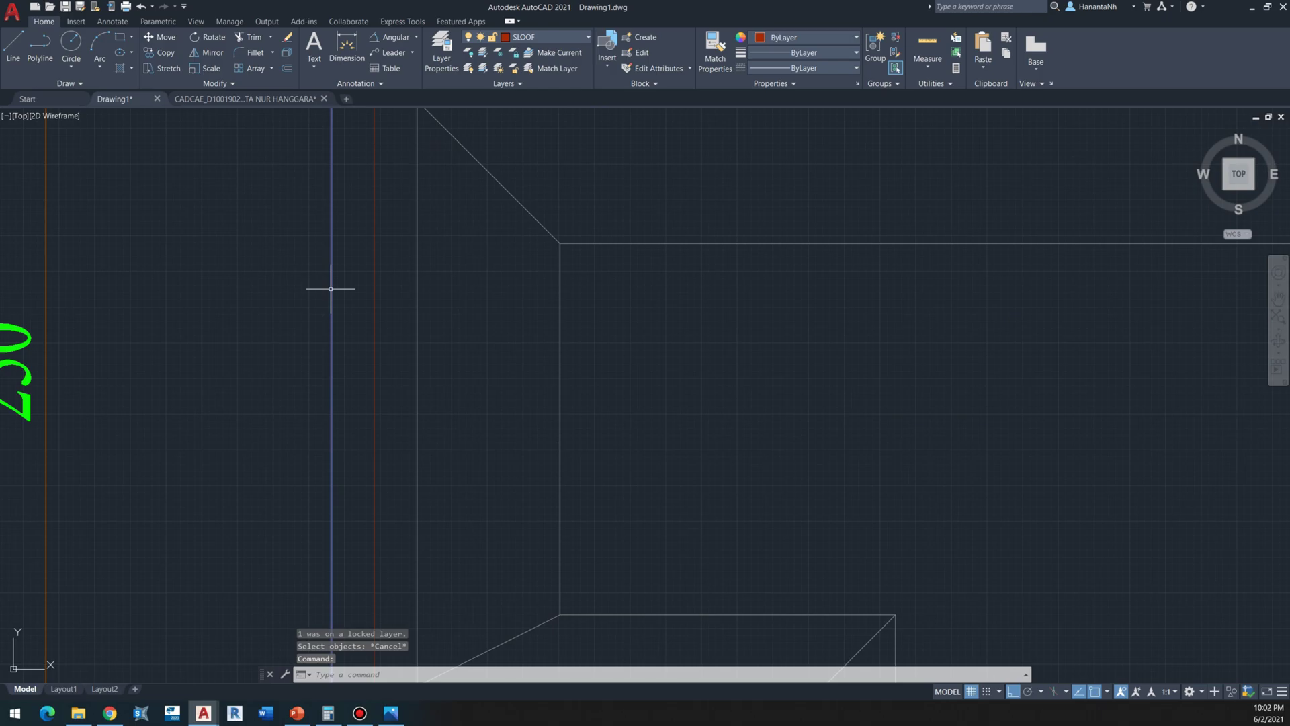
scroll(330, 289, down, 4)
key(Escape)
scroll(390, 289, down, 2)
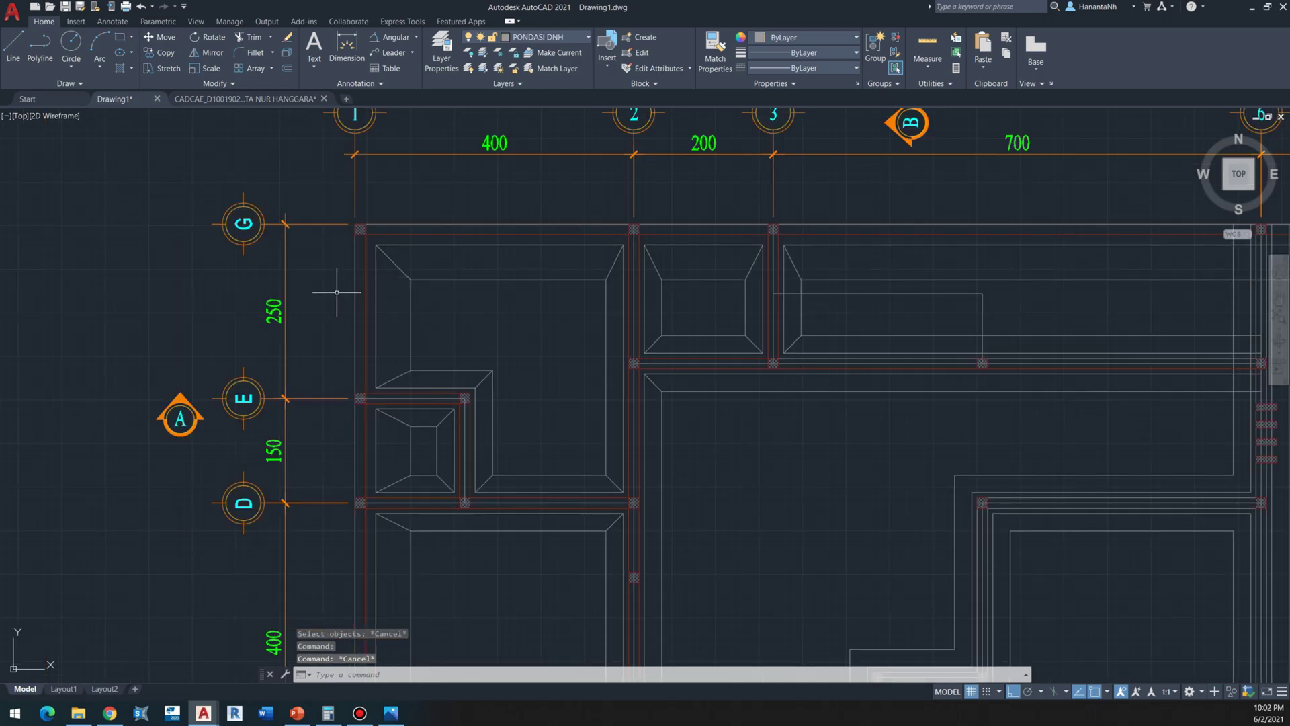
Step: Undo the last erase attempt on the outer foundation outline
key(ctrl+z)
key(ctrl+z)
scroll(346, 293, down, 4)
scroll(349, 253, down, 2)
scroll(302, 346, up, 5)
scroll(360, 342, down, 3)
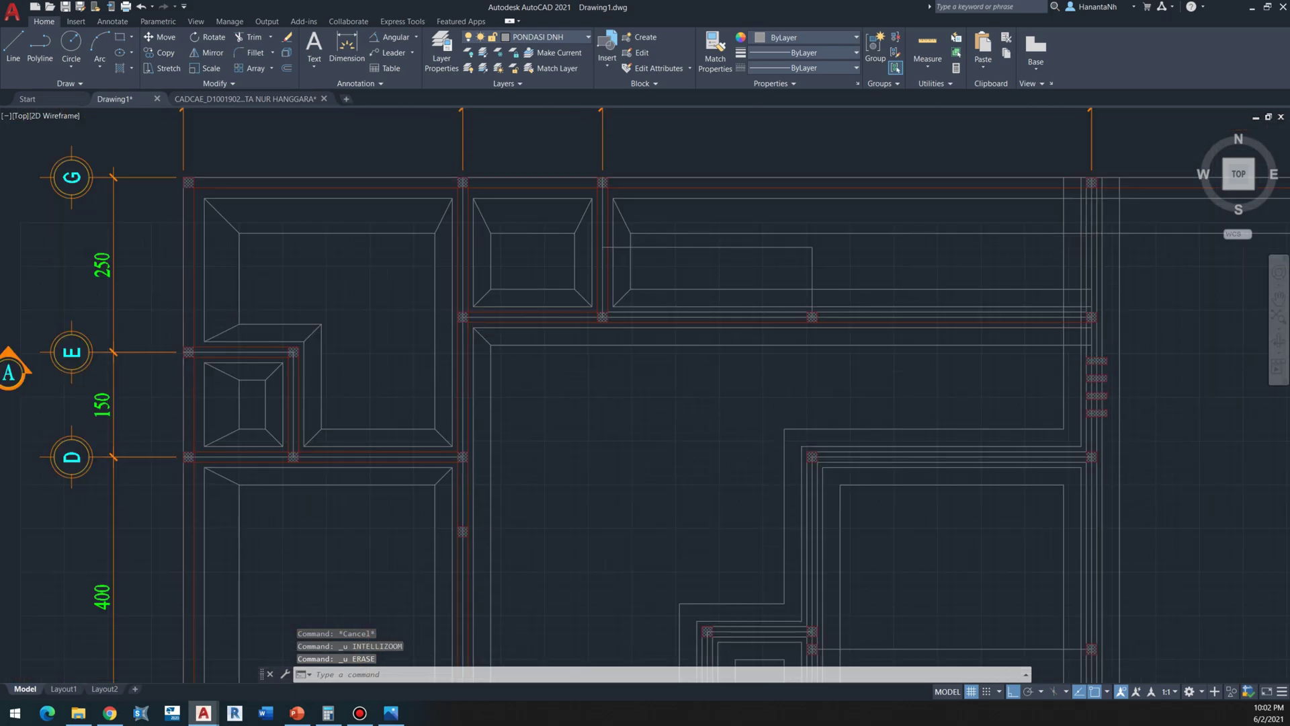
middle_drag(383, 390, 427, 378)
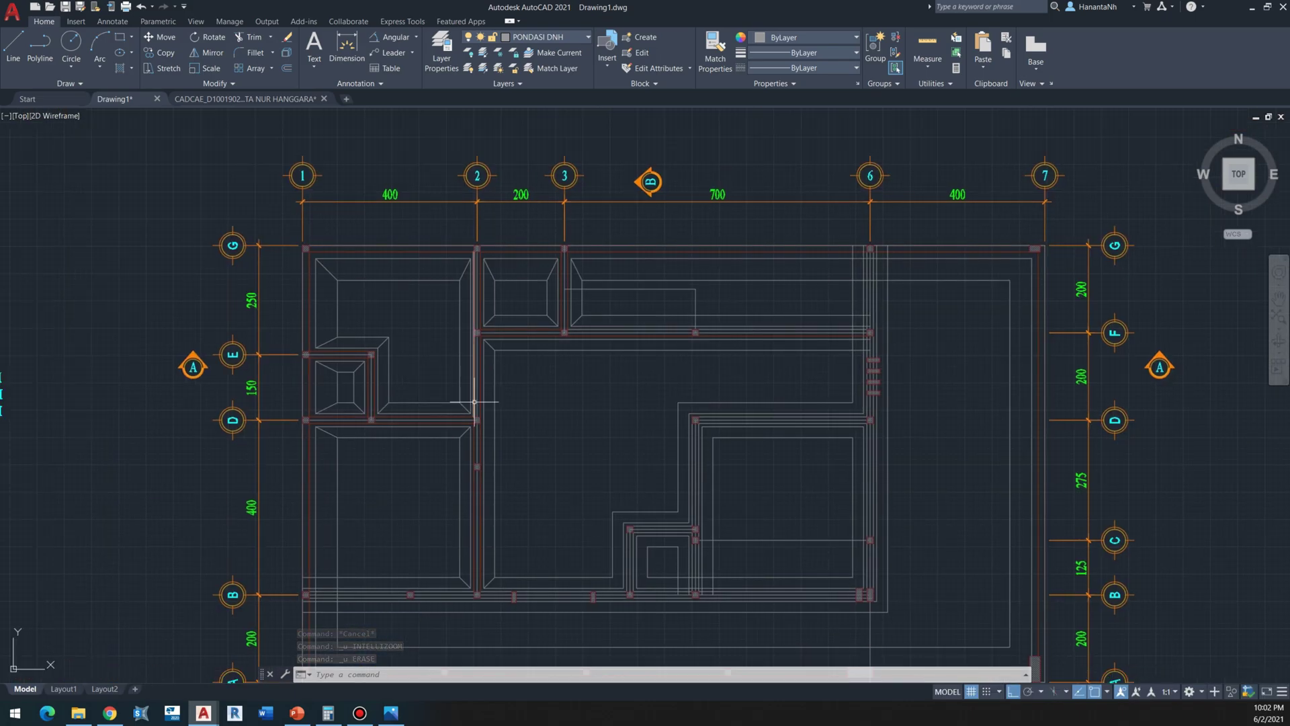
Step: Make SLOOF the current layer
scroll(548, 265, up, 4)
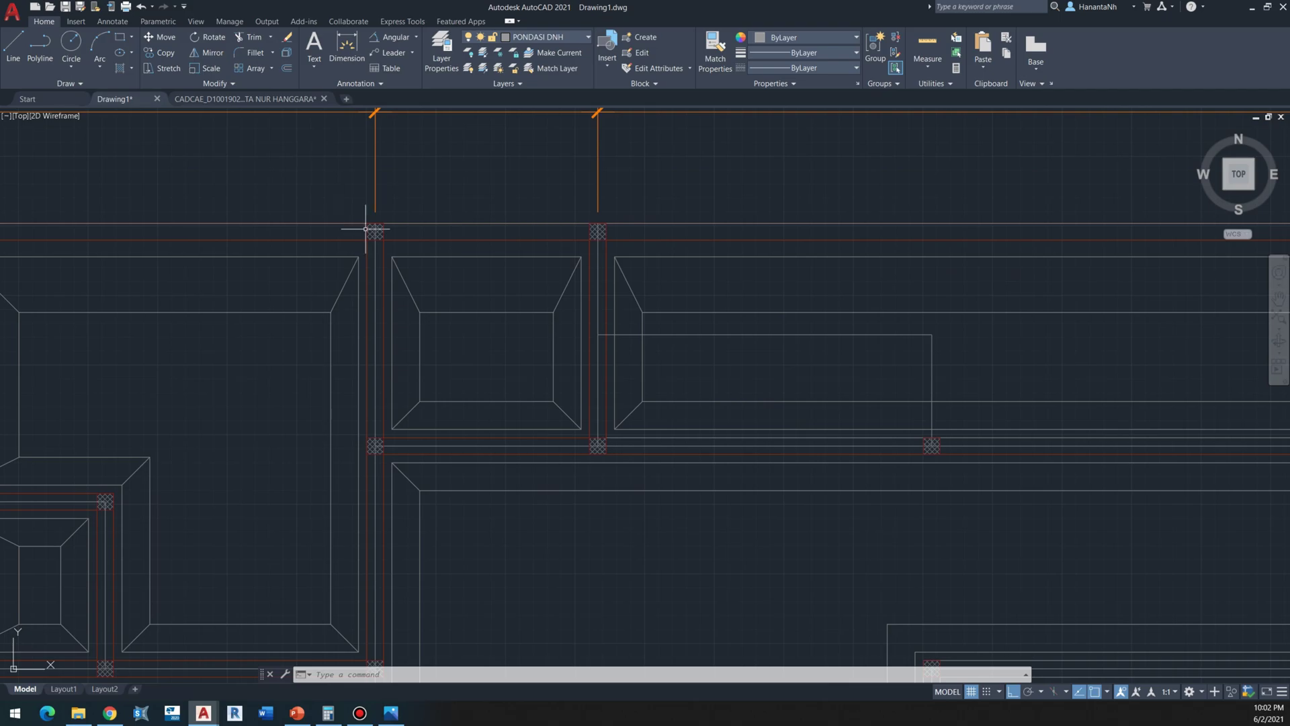
scroll(521, 214, down, 4)
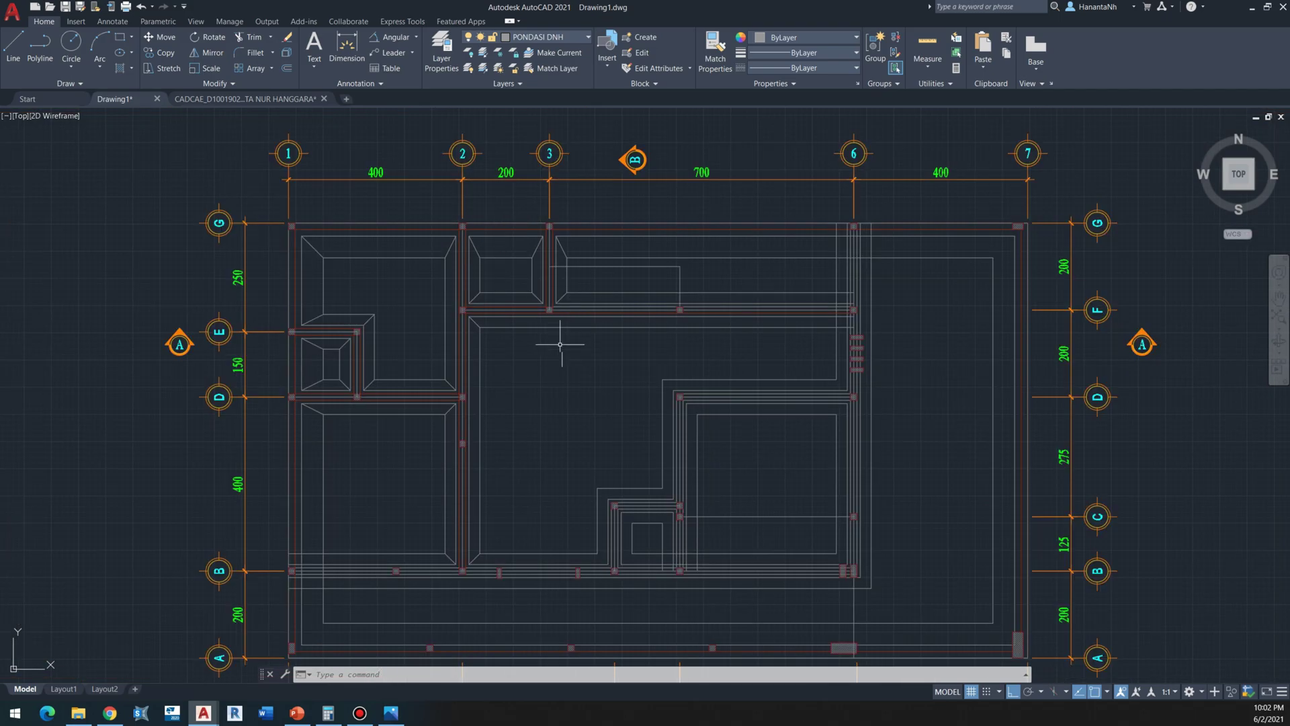
middle_drag(670, 275, 582, 304)
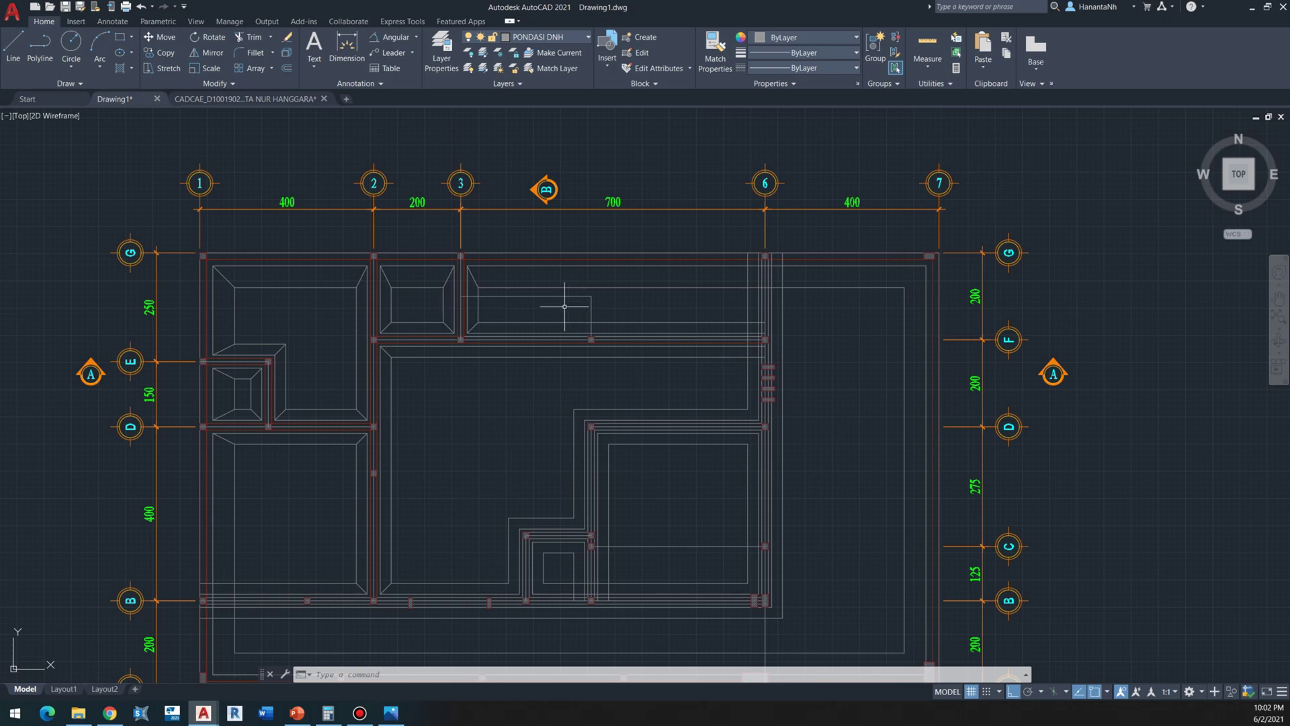
scroll(519, 290, up, 2)
middle_drag(645, 266, 621, 282)
scroll(602, 340, up, 2)
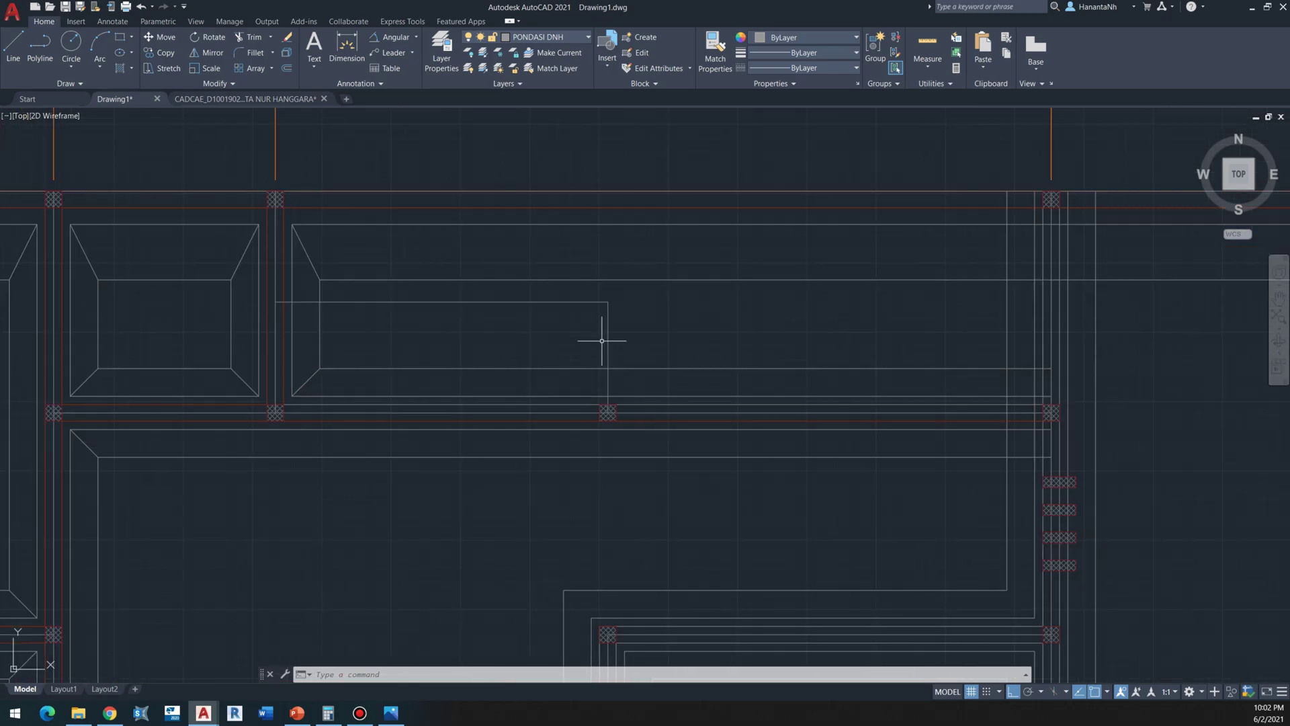
middle_drag(586, 323, 600, 364)
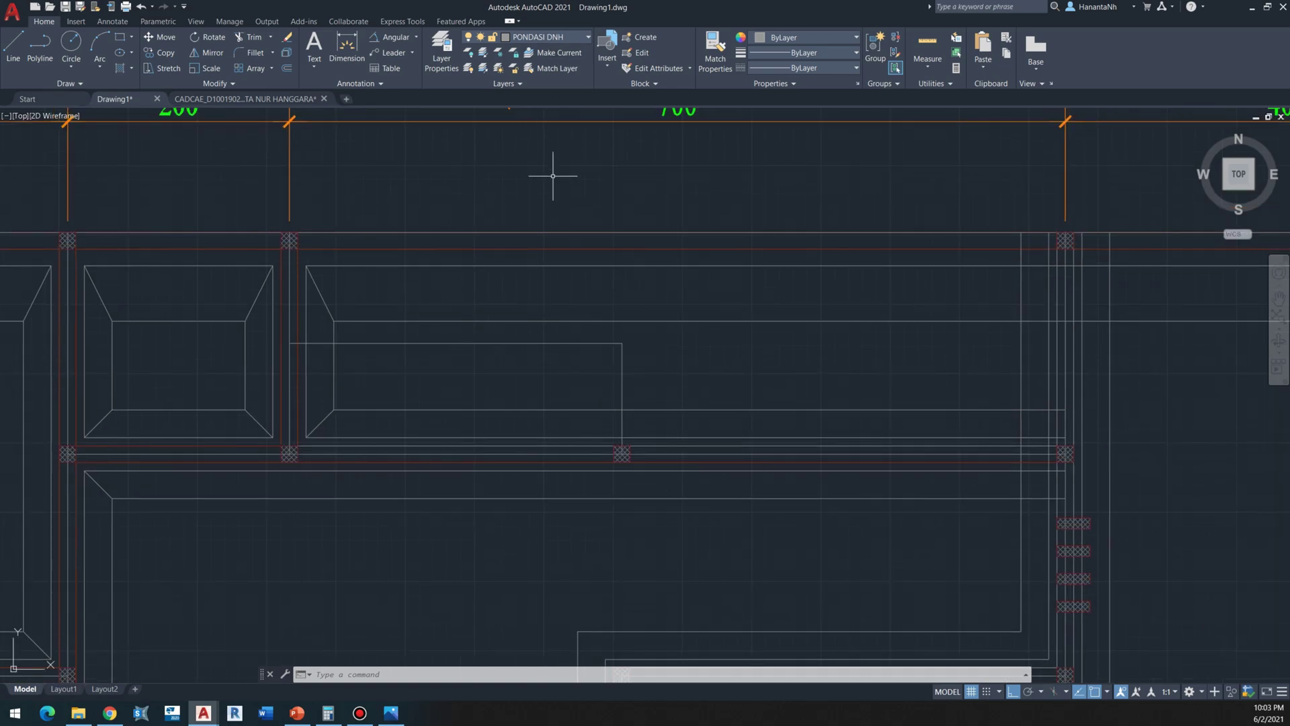
click(562, 39)
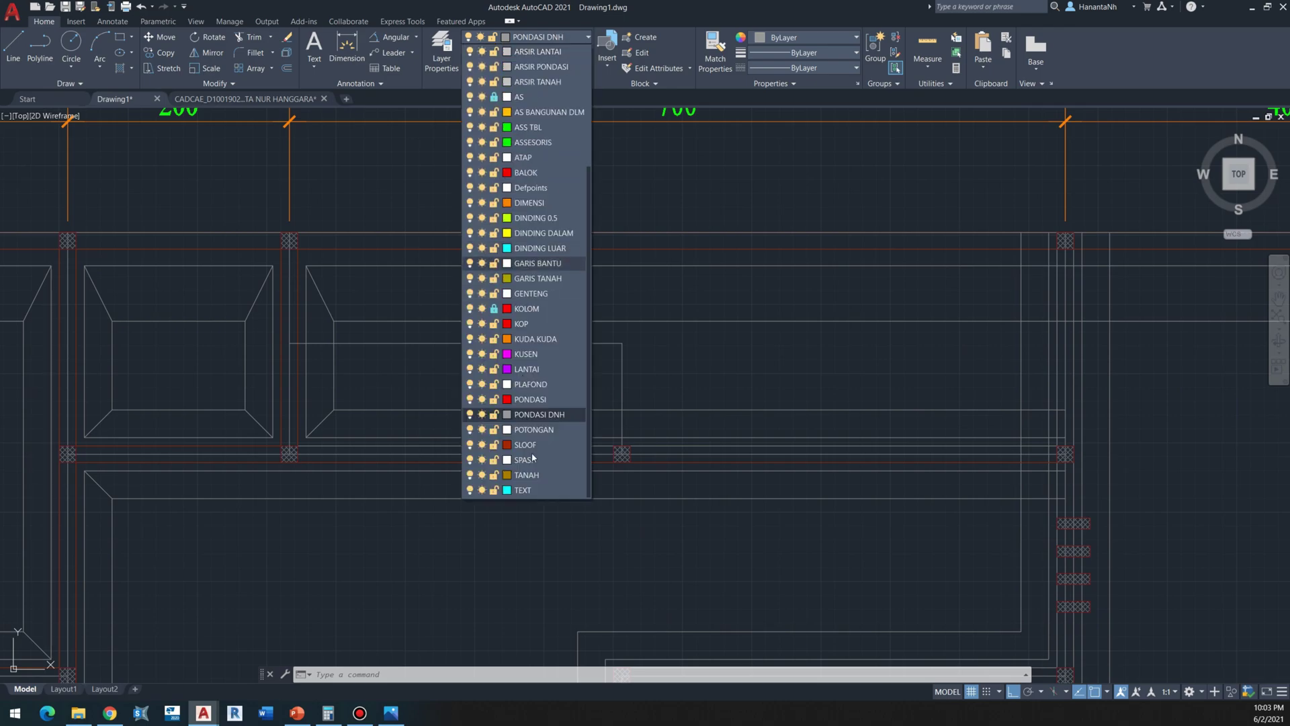
click(530, 449)
Step: Choose STANDARD in the multiline style settings and accept it
text(MLS)
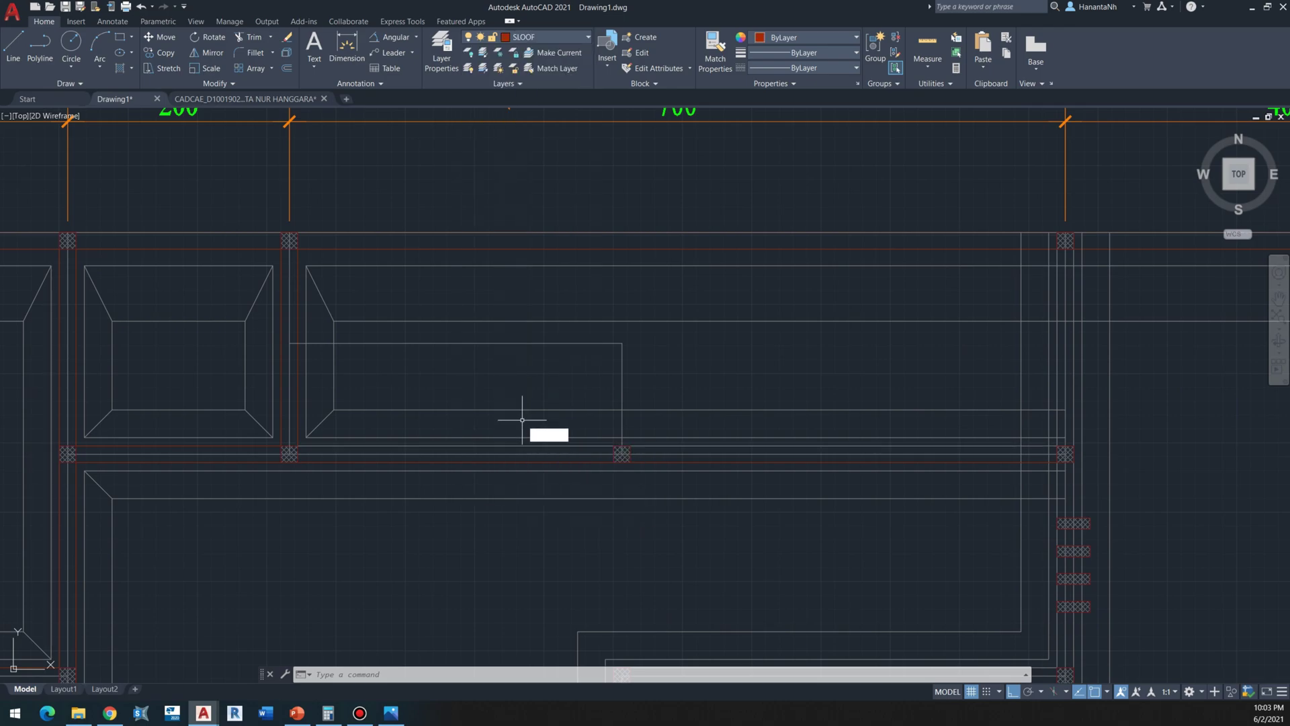
click(555, 460)
click(514, 280)
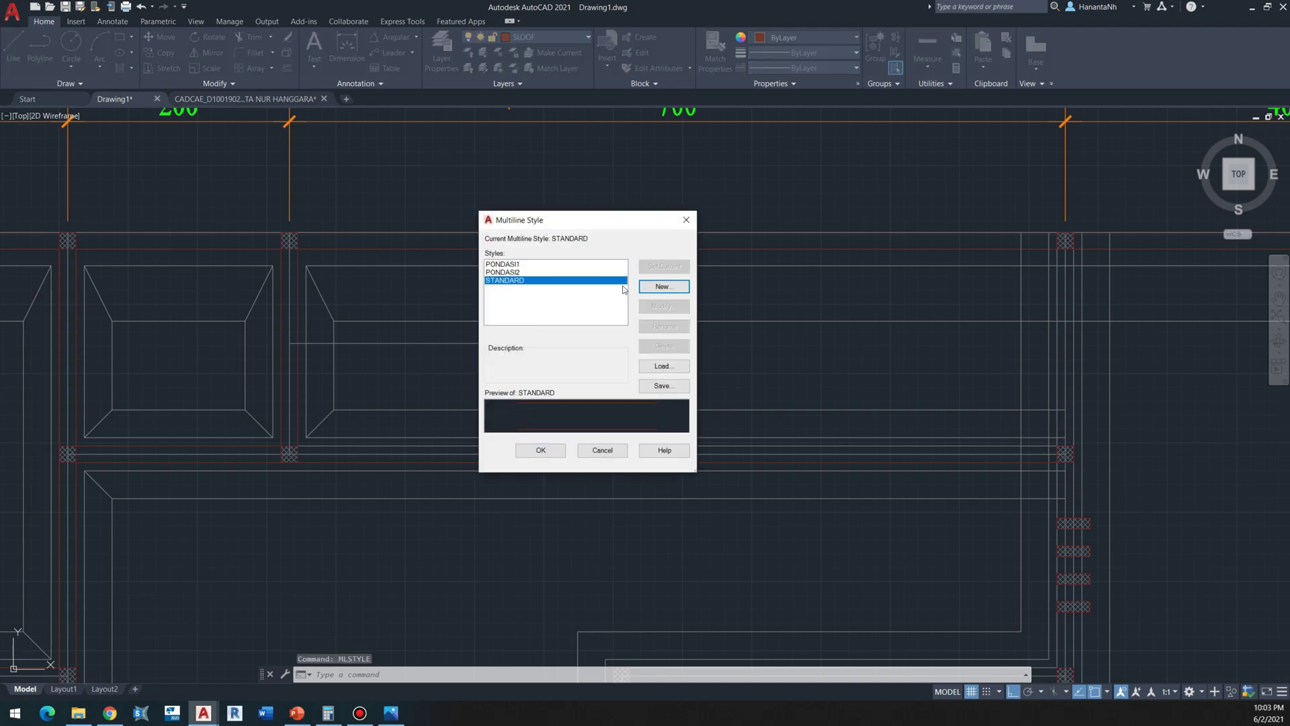
click(549, 449)
Step: Start a multiline with Zero justification and a scale of 15
text(ML)
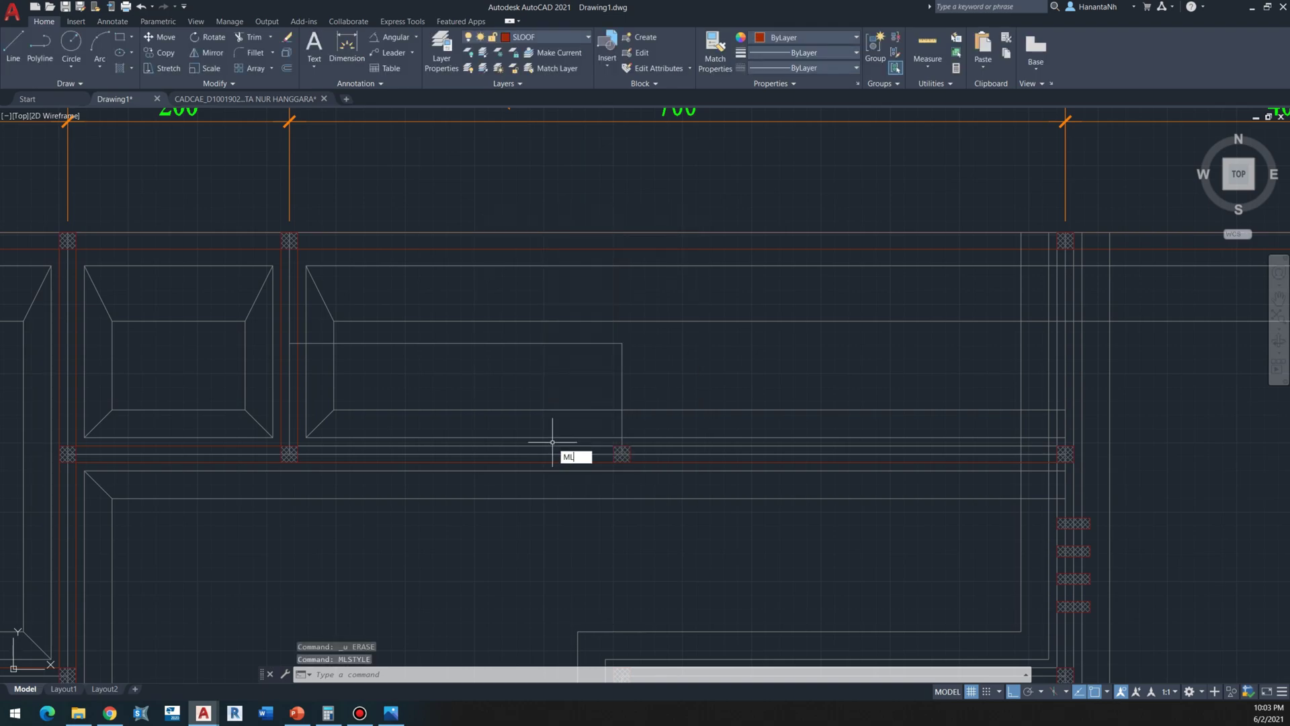
key(Return)
text(J)
key(Return)
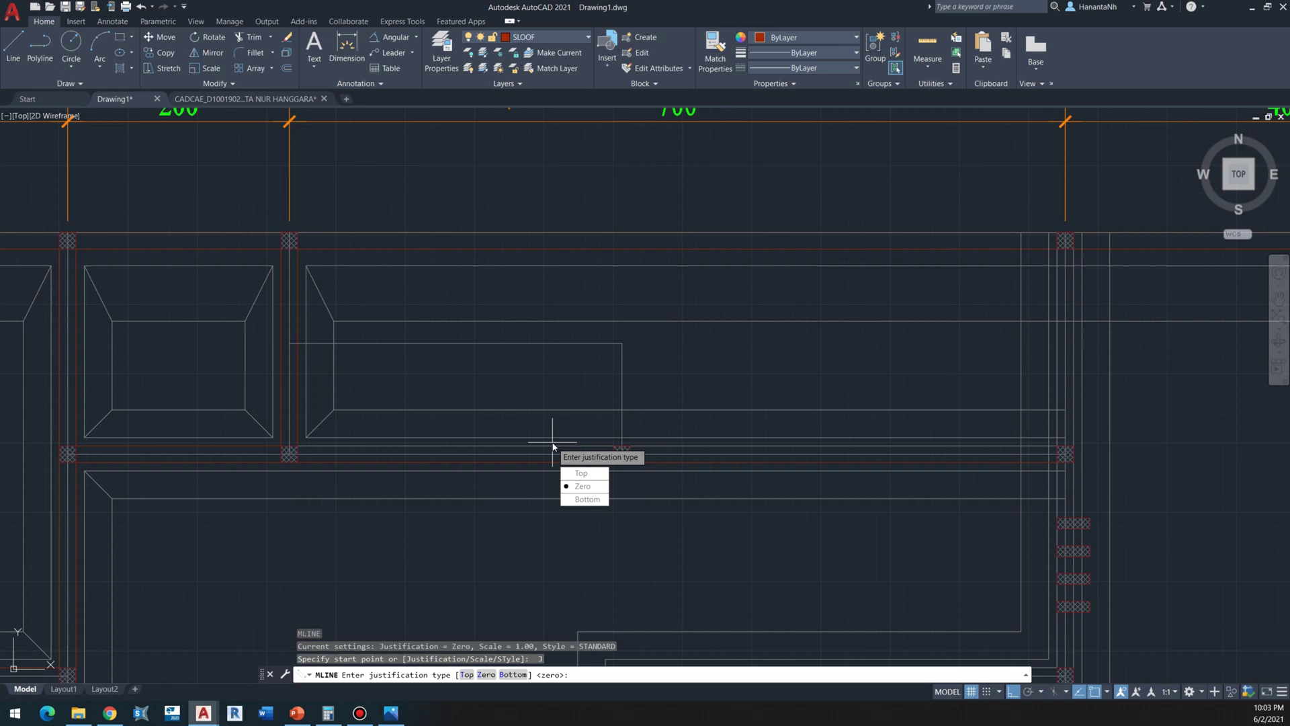
key(Return)
text(S)
key(Return)
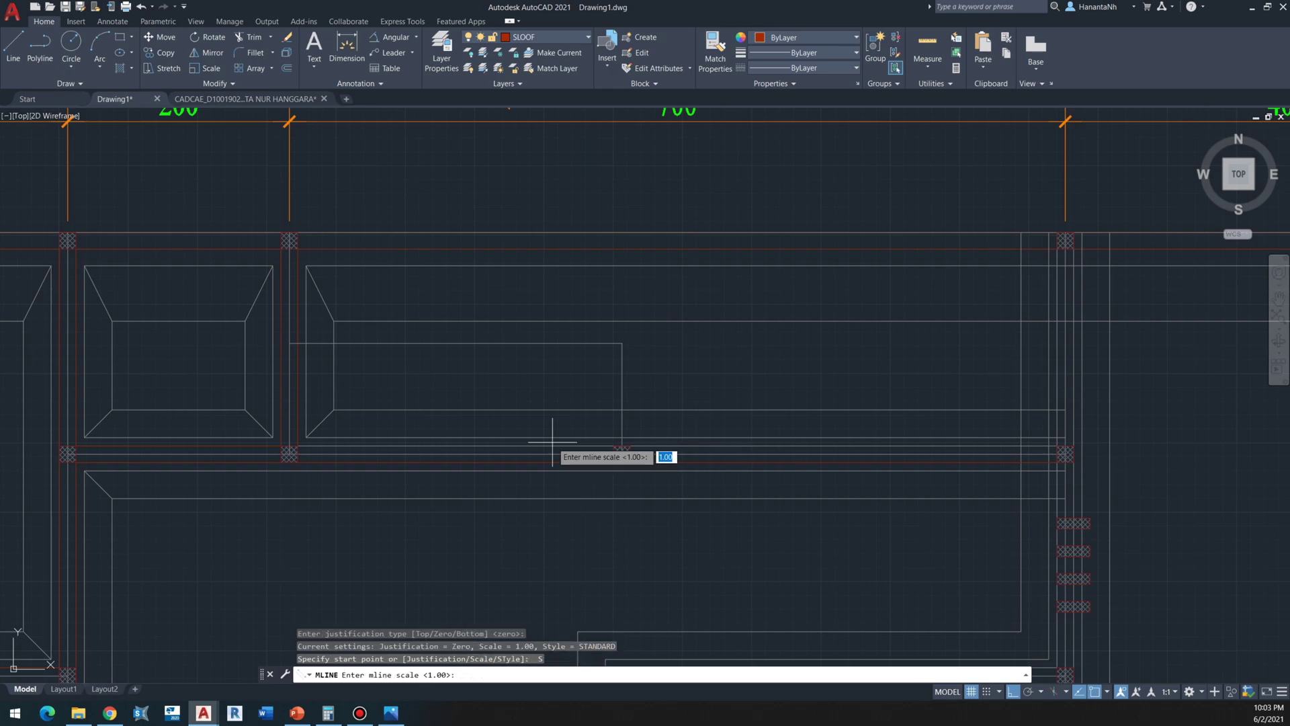
key(Return)
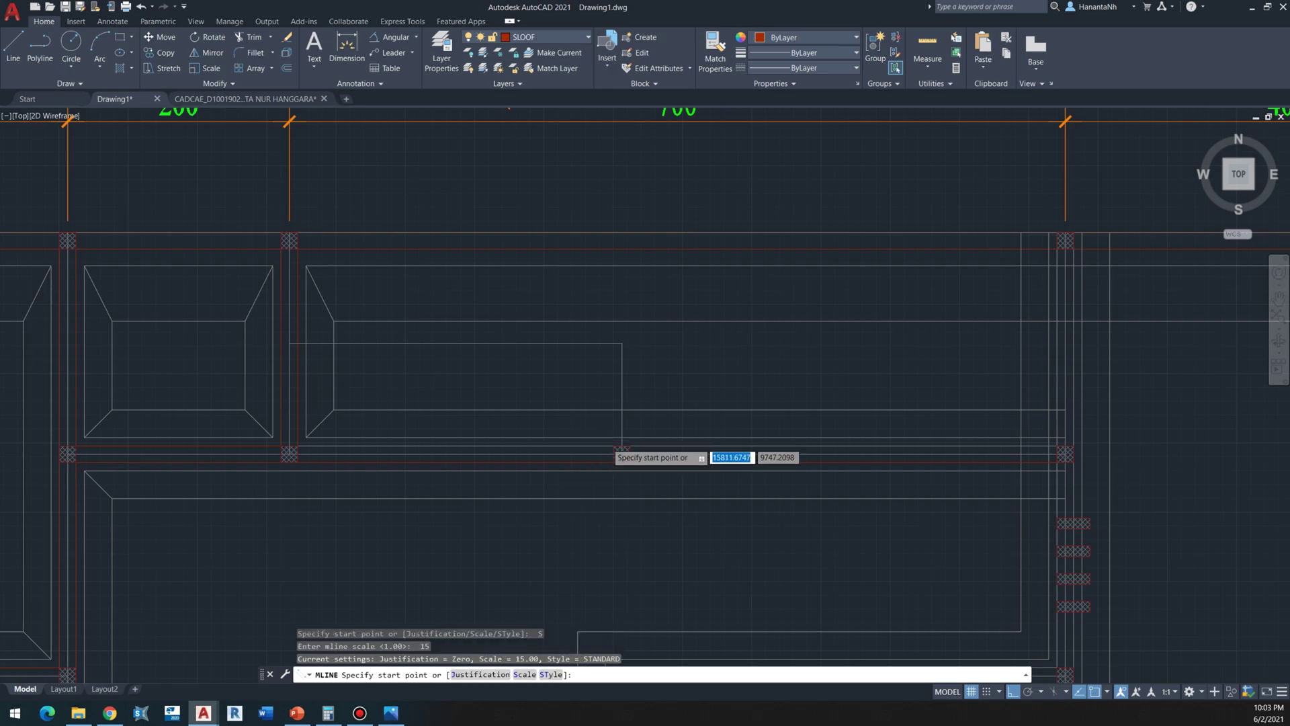
Step: Draw the L-shaped beam multiline along the axis from the intermediate grid F column to the beam on grid 3
scroll(608, 445, up, 2)
click(630, 447)
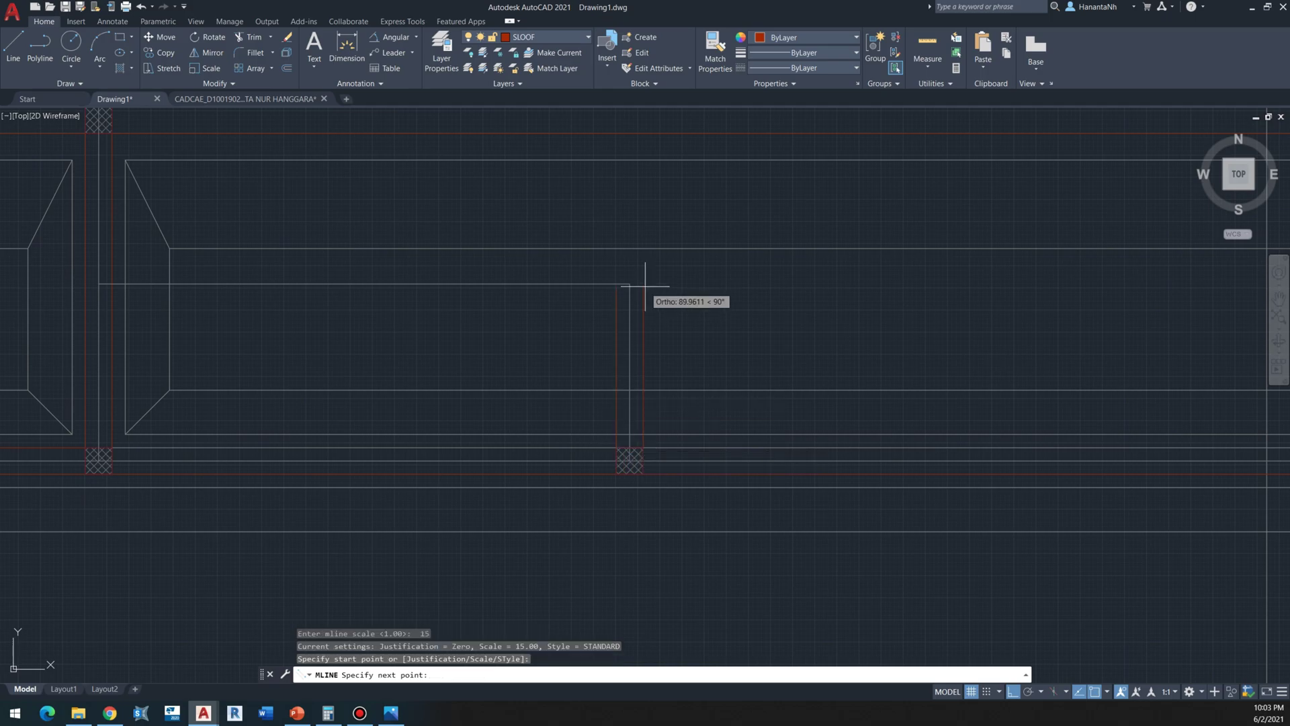
click(630, 284)
scroll(279, 311, up, 2)
scroll(172, 309, up, 2)
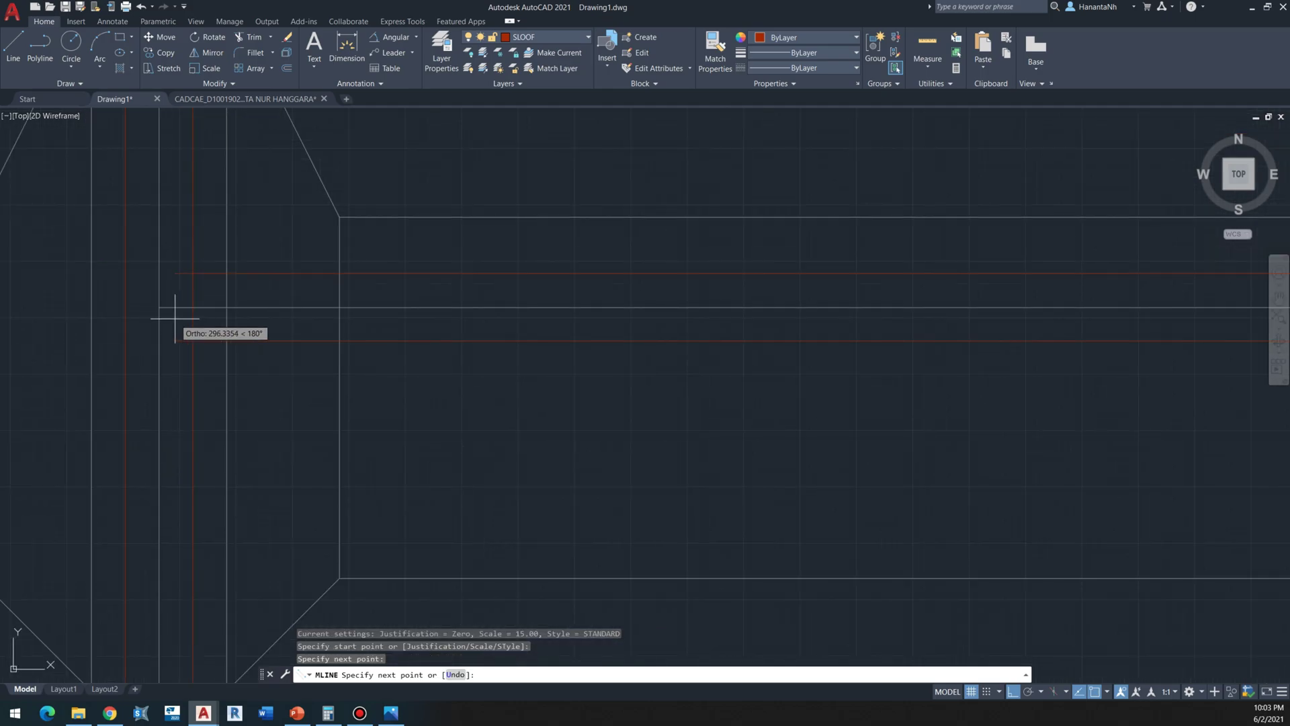
click(192, 308)
scroll(193, 302, down, 6)
key(Escape)
Step: Measure the width of the cross-hatched base under the small beam in the section detail
scroll(401, 311, down, 6)
middle_drag(439, 321, 720, 315)
scroll(721, 315, down, 6)
middle_drag(299, 366, 762, 353)
scroll(364, 339, up, 6)
scroll(624, 344, up, 2)
scroll(624, 343, down, 8)
scroll(624, 343, down, 2)
scroll(626, 489, up, 4)
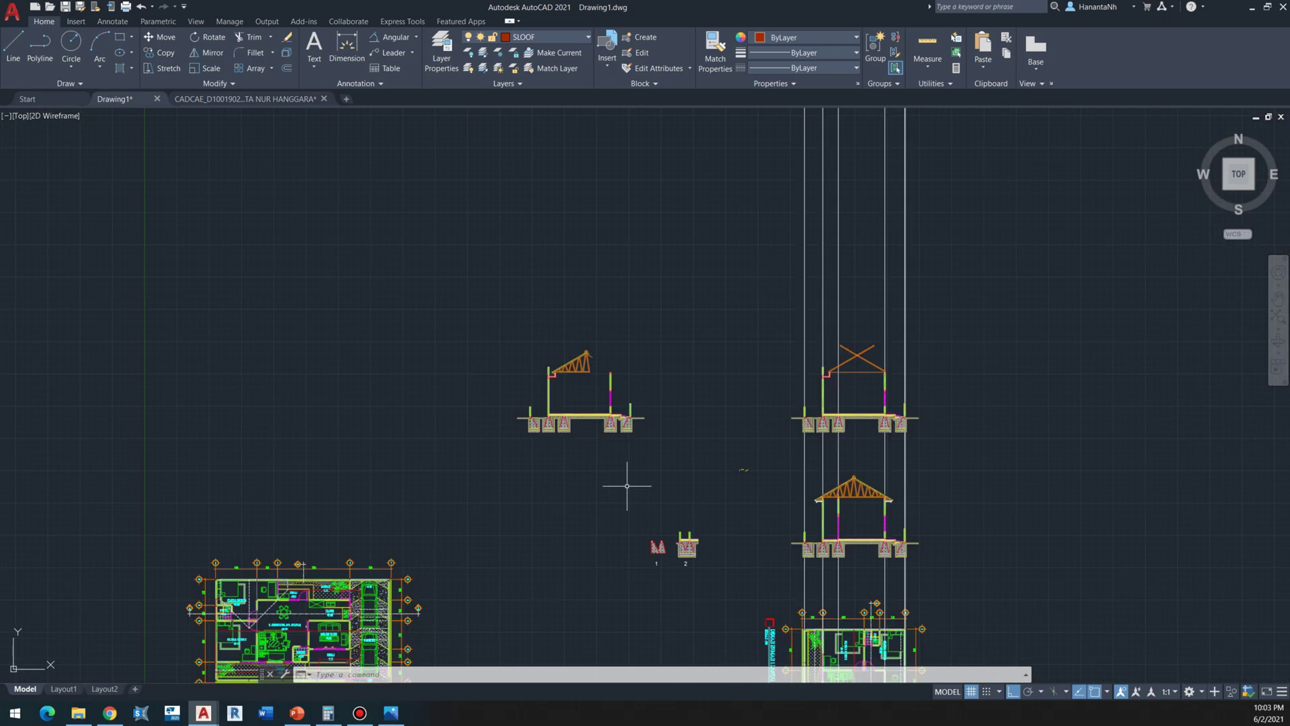
scroll(613, 375, up, 8)
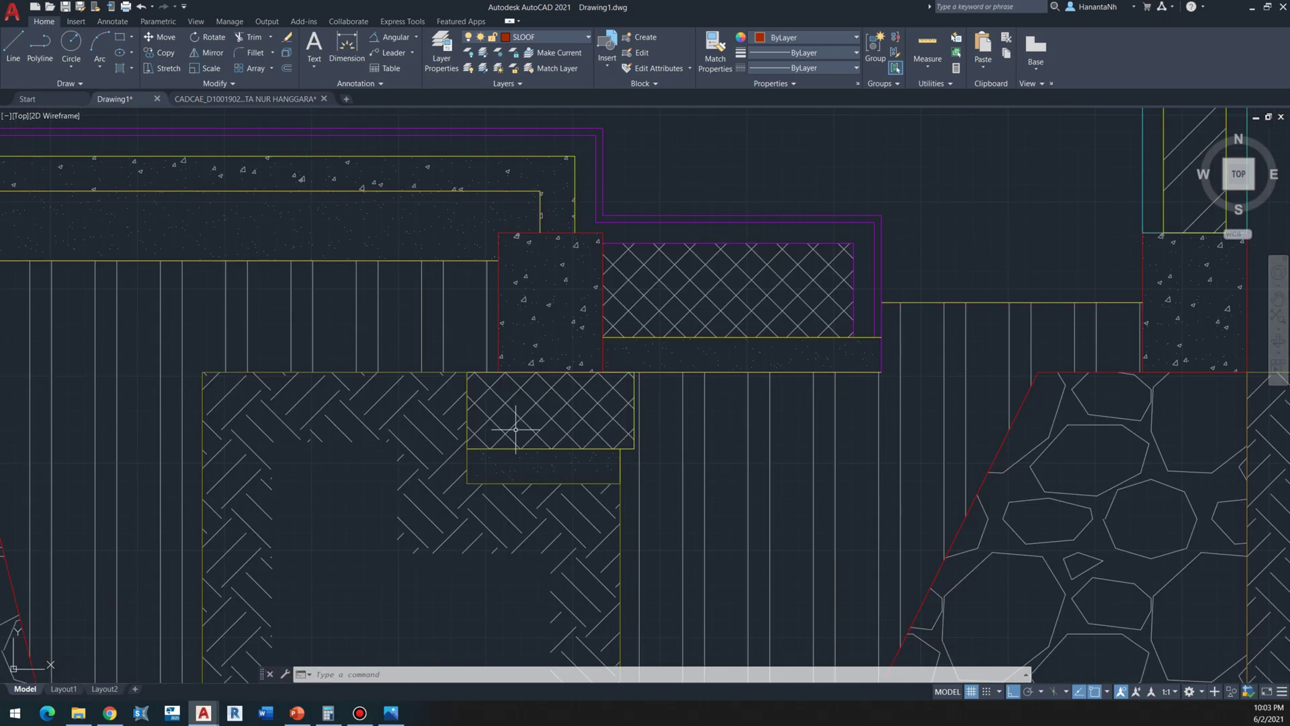
text(l)
key(space)
click(467, 371)
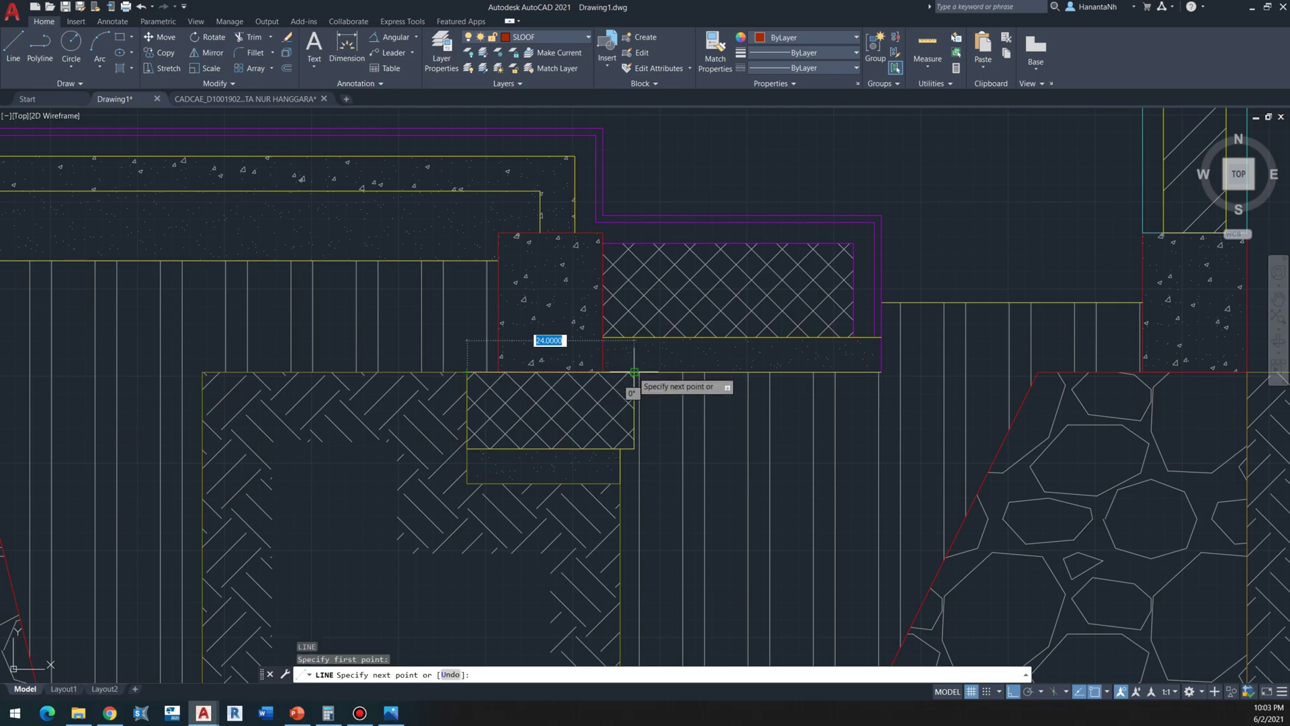
middle_drag(634, 371, 479, 420)
scroll(479, 421, down, 3)
key(Escape)
Step: Return to the foundation plan and start a new multiline with a scale of 24
scroll(451, 419, down, 13)
middle_drag(841, 325, 350, 519)
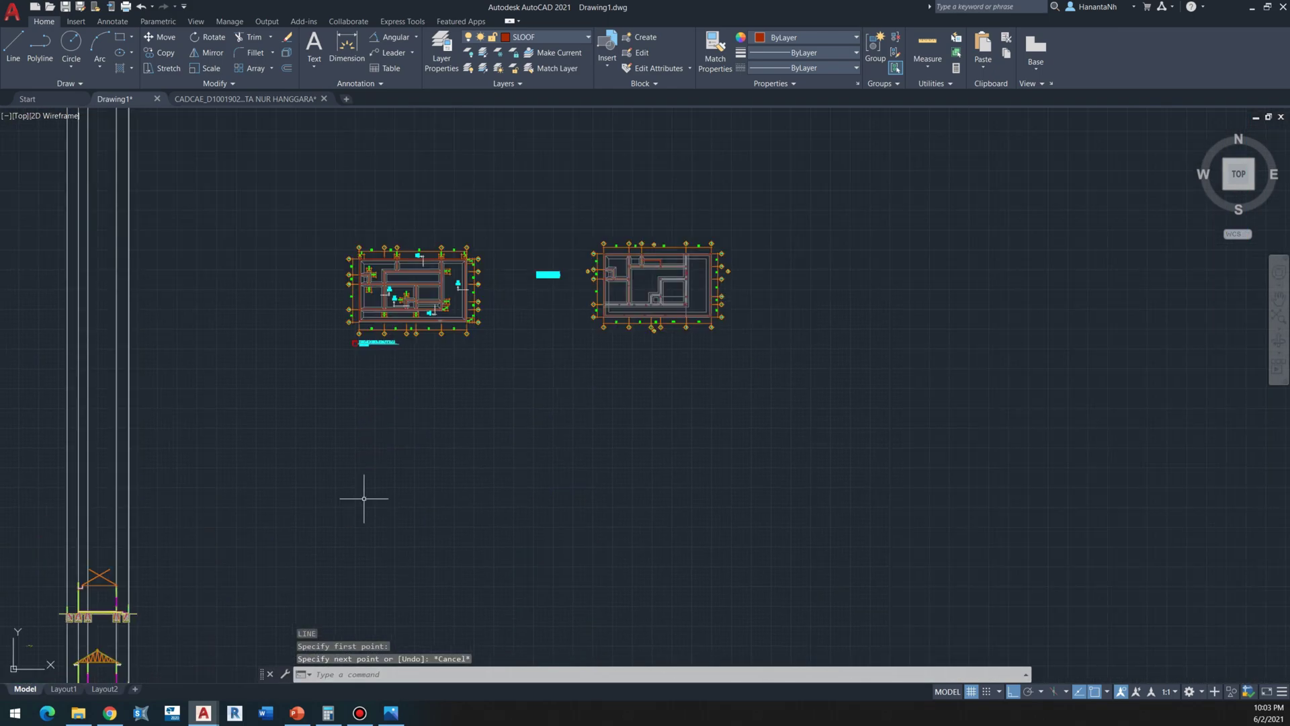
scroll(642, 246, up, 8)
scroll(787, 378, up, 8)
middle_drag(644, 380, 640, 413)
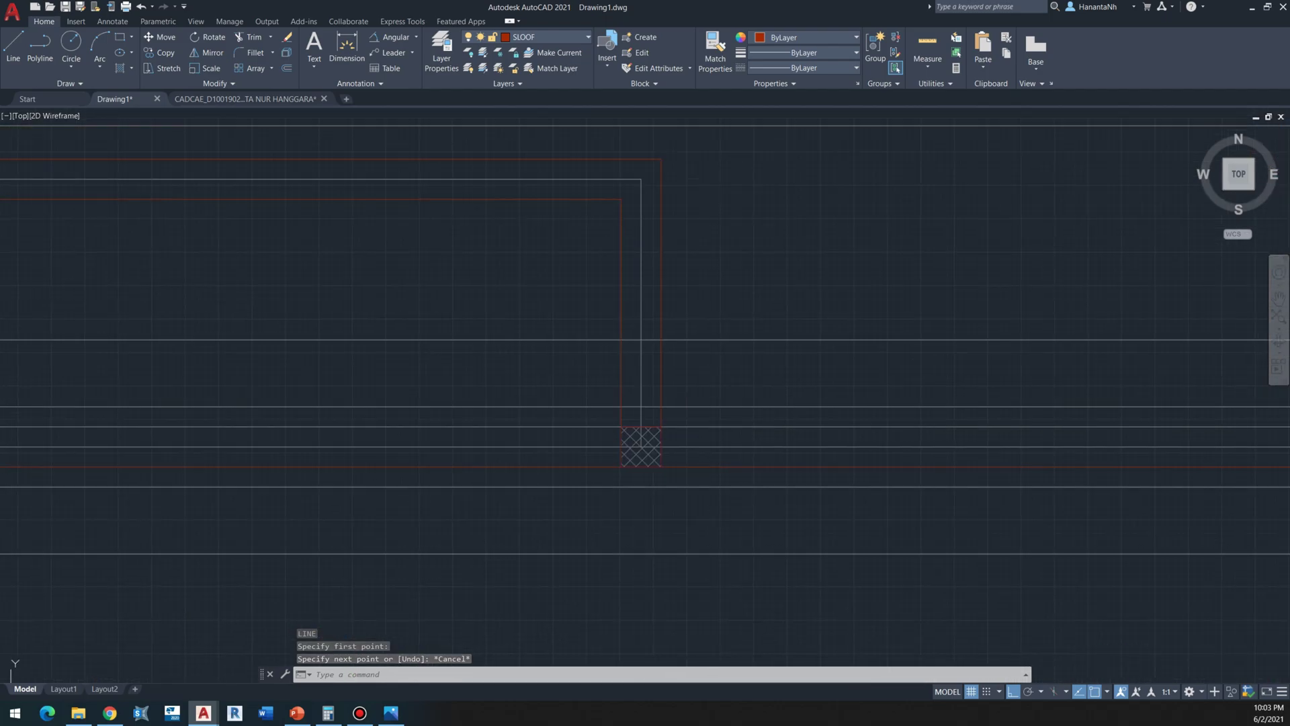
scroll(640, 412, down, 4)
text(ml)
key(space)
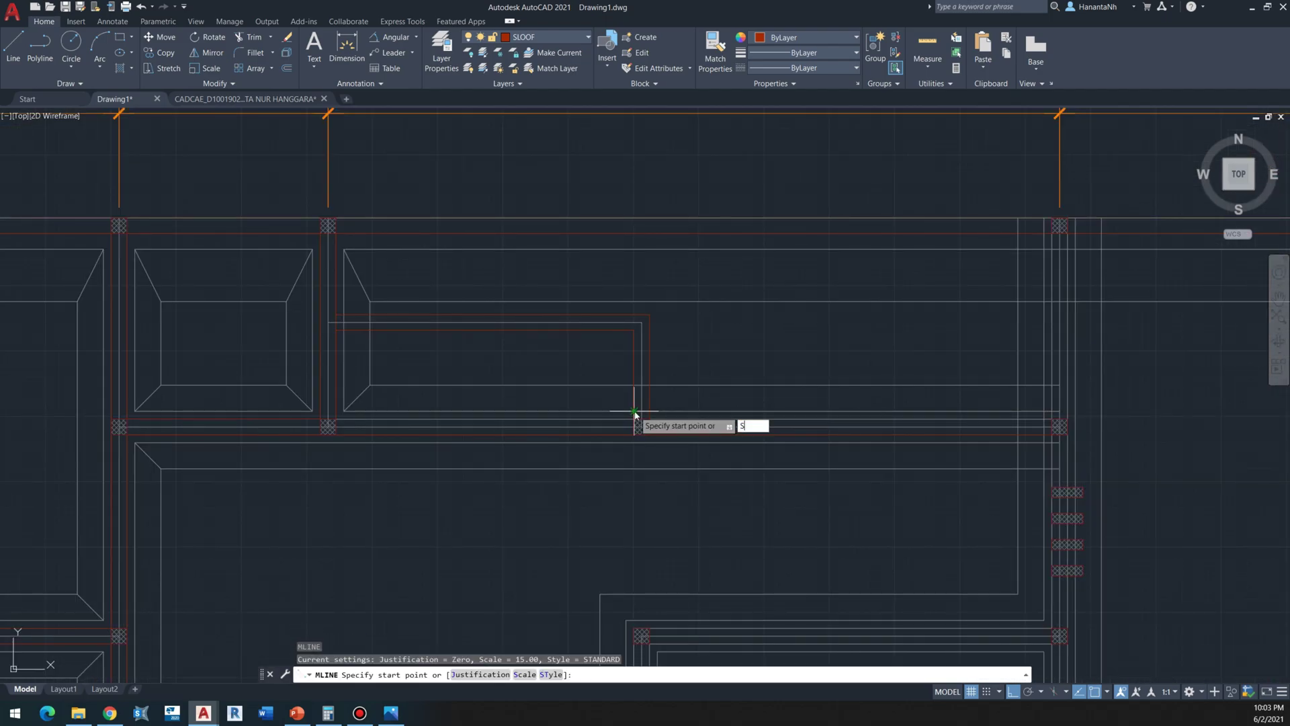
text(S)
key(space)
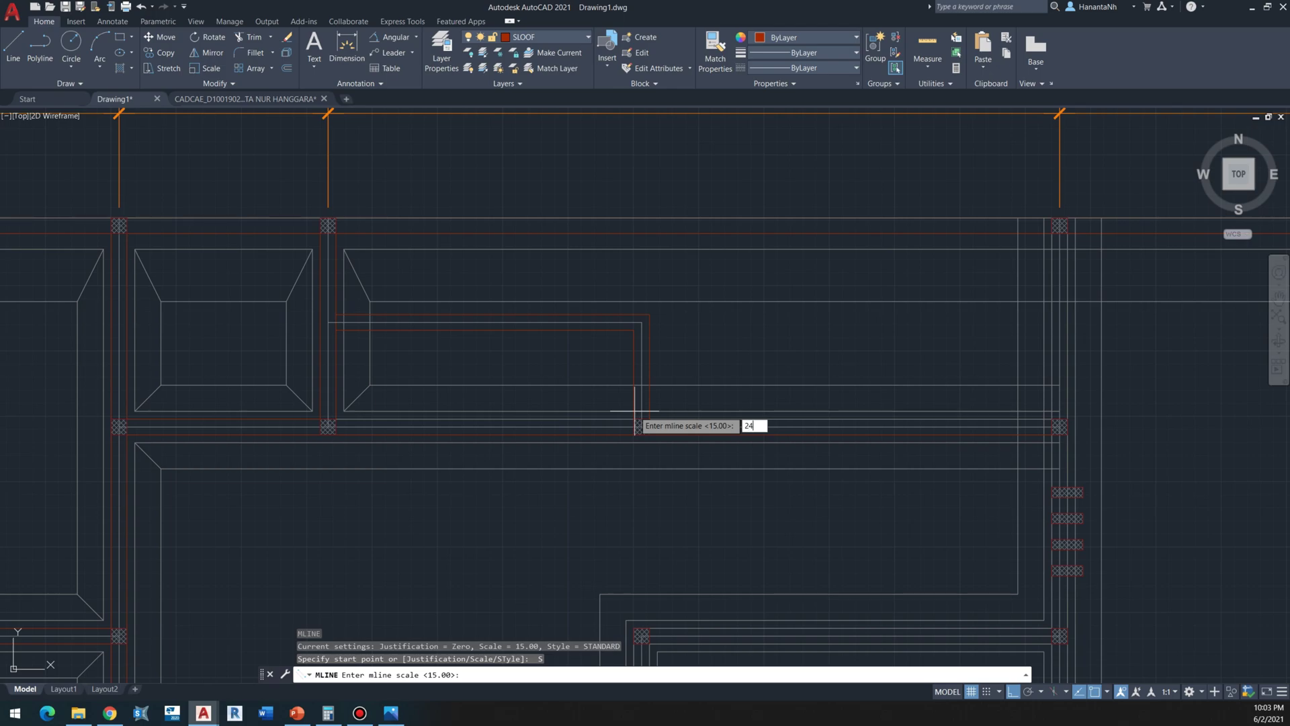
text(24)
scroll(634, 425, up, 5)
key(space)
Step: Draw the 24-scale multiline around the L-shaped beam from the intermediate grid F column to the grid 3 beam
click(645, 418)
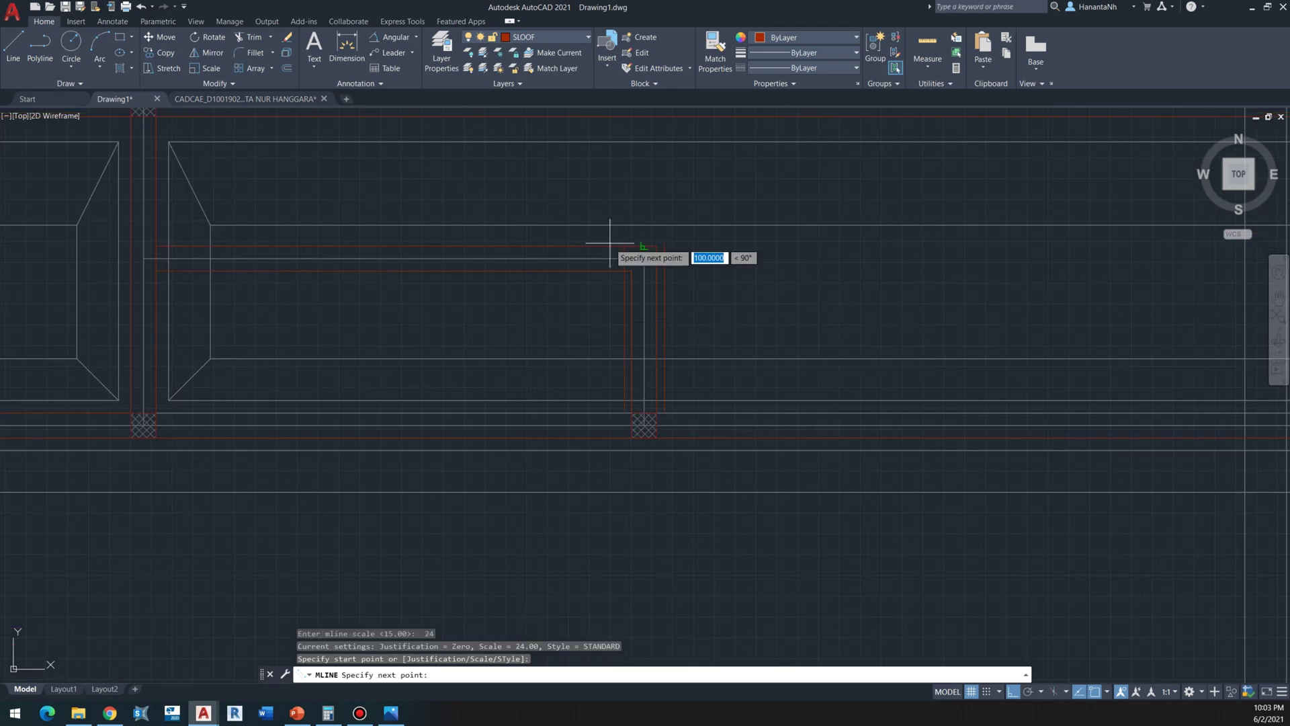
click(642, 250)
scroll(363, 268, up, 2)
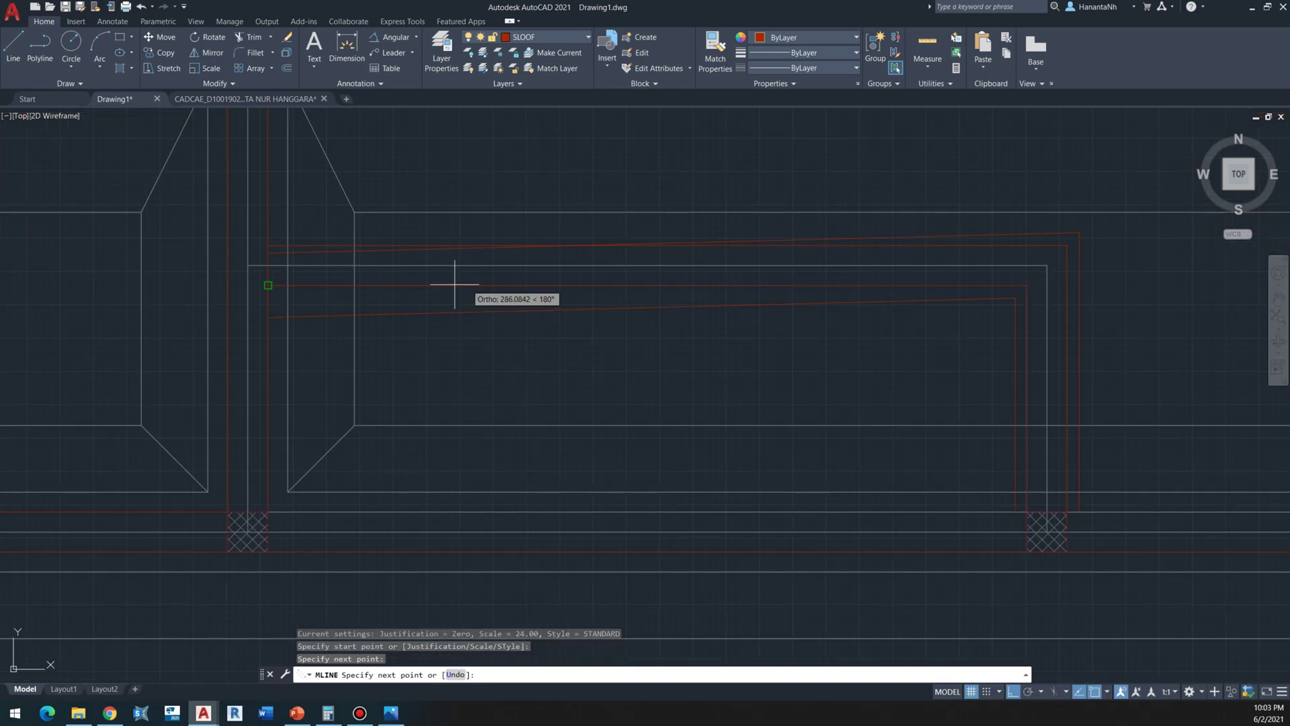
click(267, 265)
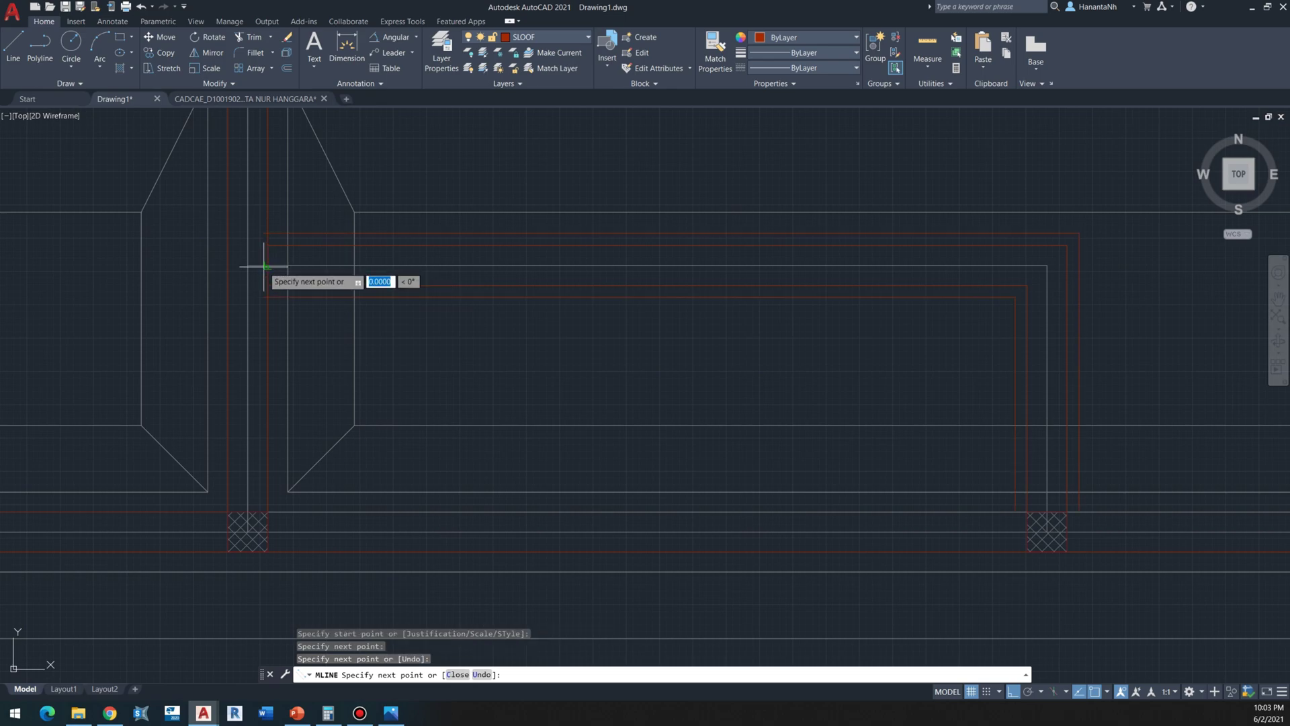
key(Escape)
Step: Stretch the grid 3 end of the 24-scale multiline back to the foundation outline
scroll(269, 242, up, 4)
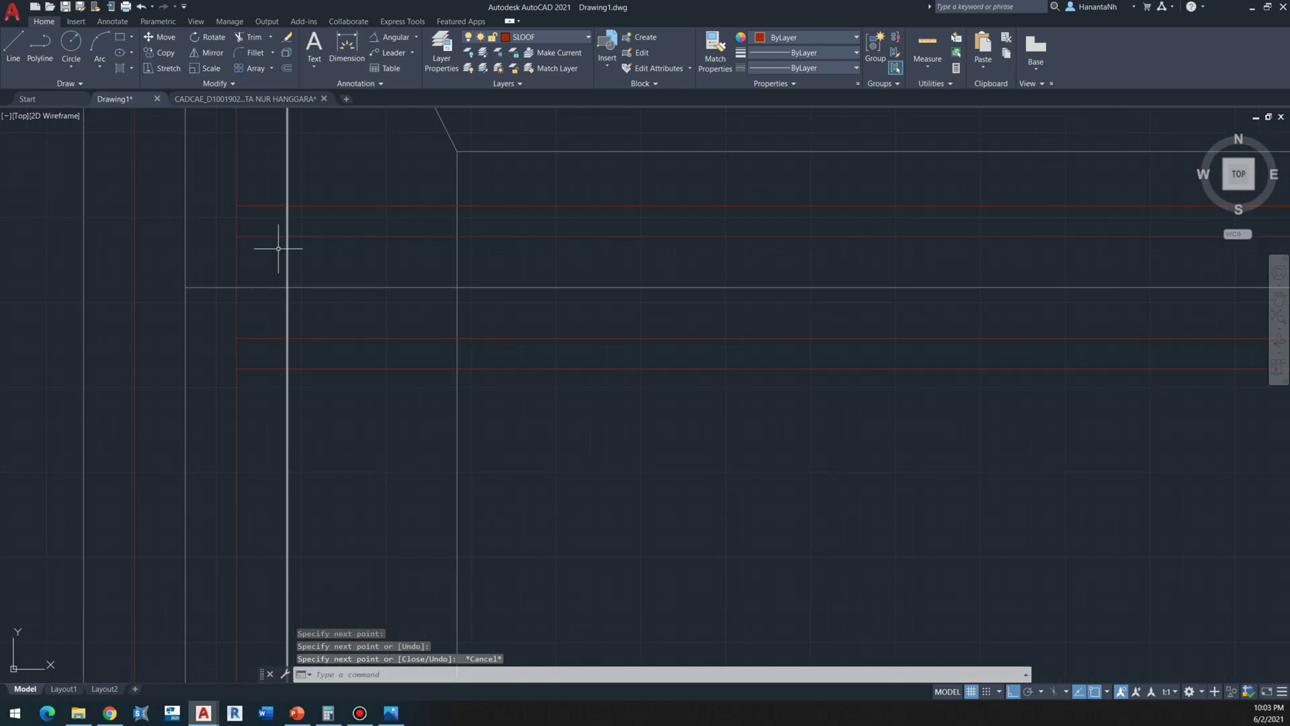
click(366, 232)
click(353, 279)
click(298, 326)
key(Escape)
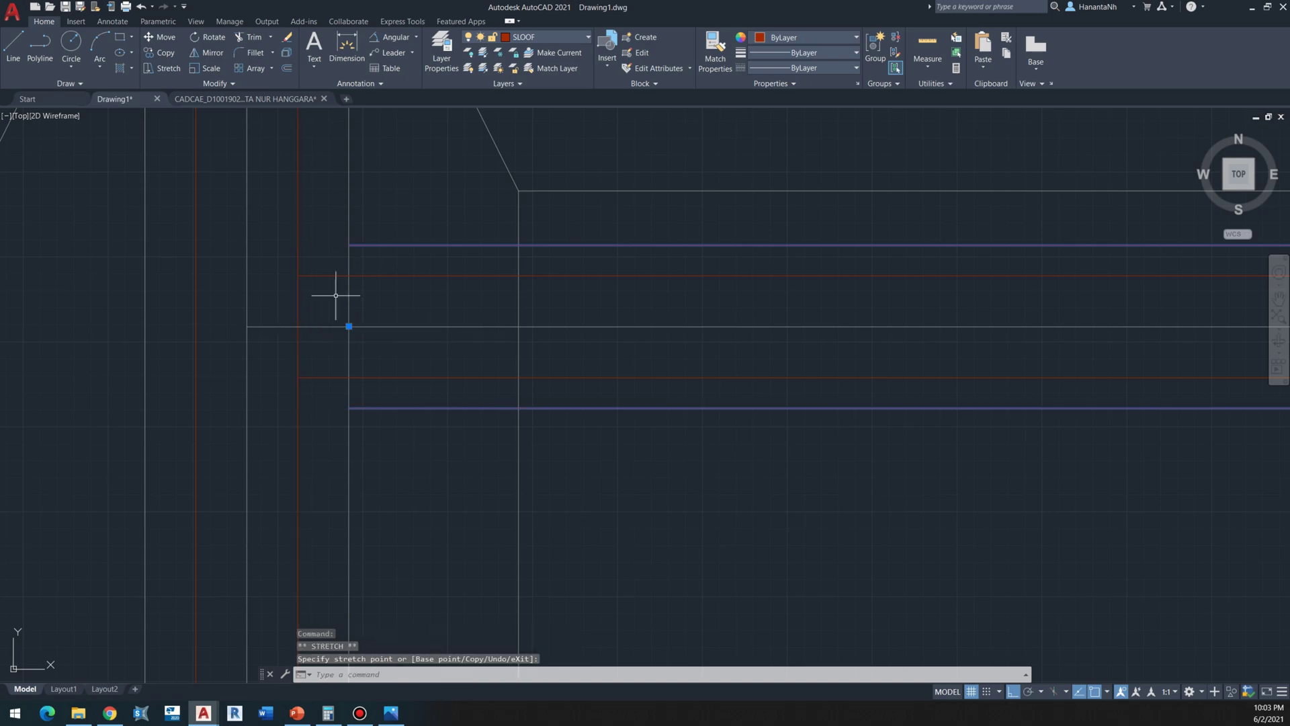
Step: Stretch the column end of the 24-scale multiline up to the grid F foundation outline
scroll(614, 343, down, 4)
click(795, 405)
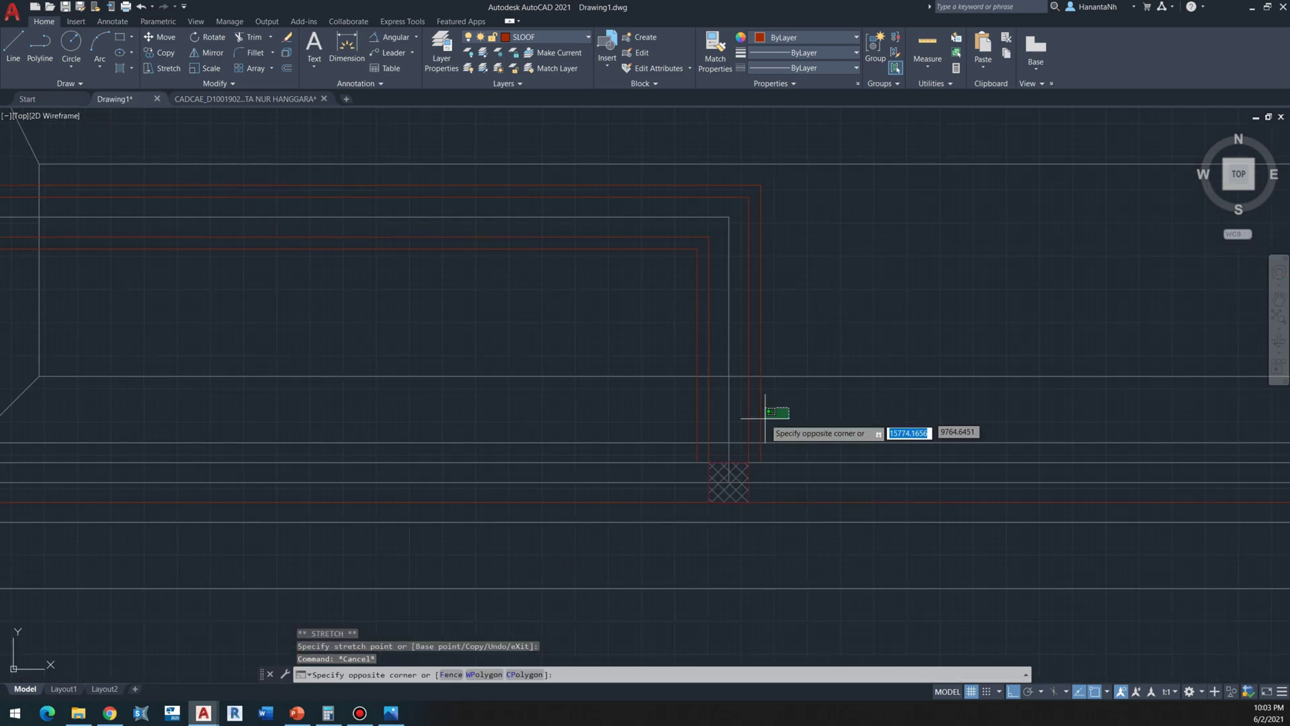
click(754, 421)
click(730, 463)
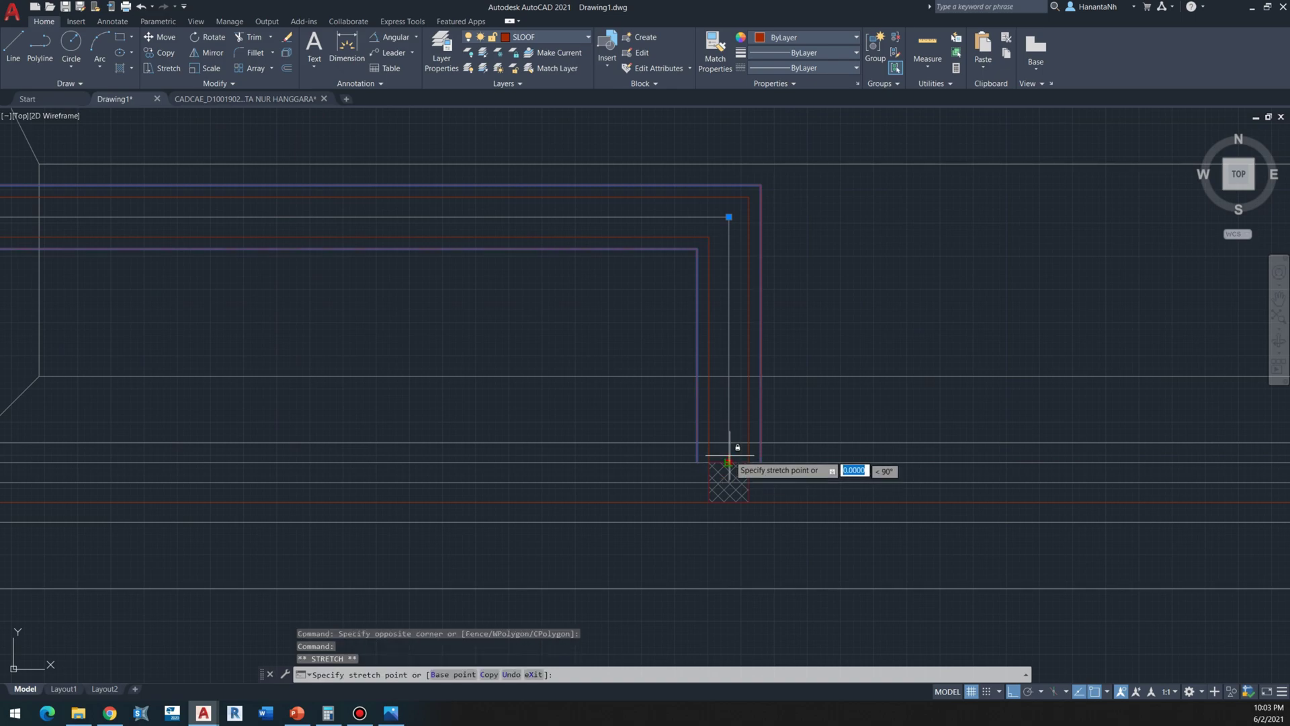
key(Escape)
click(820, 405)
click(783, 463)
key(Escape)
Step: Match the 24-scale multiline's properties to the PONDASI DNH foundation outline
click(783, 449)
click(772, 416)
text(MA)
key(Return)
click(766, 409)
click(757, 415)
scroll(771, 378, down, 2)
scroll(497, 323, up, 1)
scroll(497, 322, up, 4)
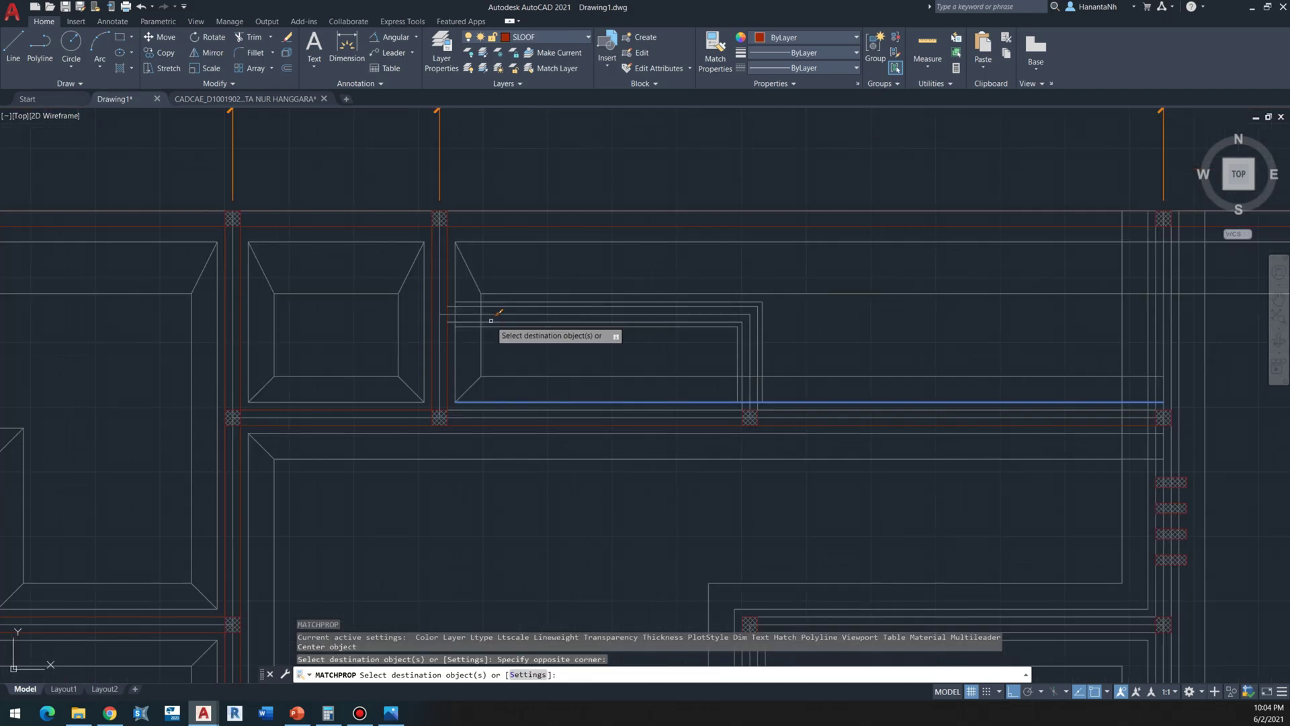
key(Escape)
Step: Trim the inner foundation lines crossing the L-shaped branch, using its 24-scale outline as the cutting edge
click(450, 310)
scroll(447, 311, down, 2)
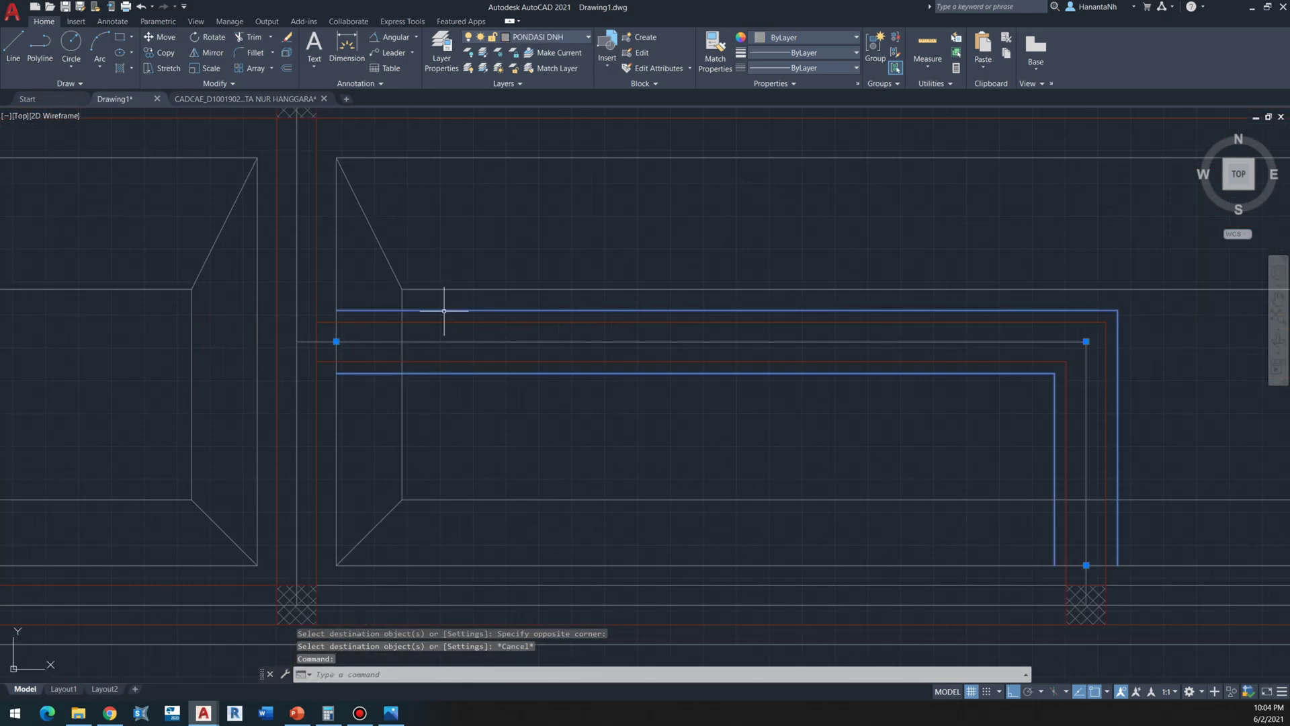
key(Return)
scroll(409, 325, up, 2)
click(412, 303)
click(367, 305)
scroll(368, 305, down, 3)
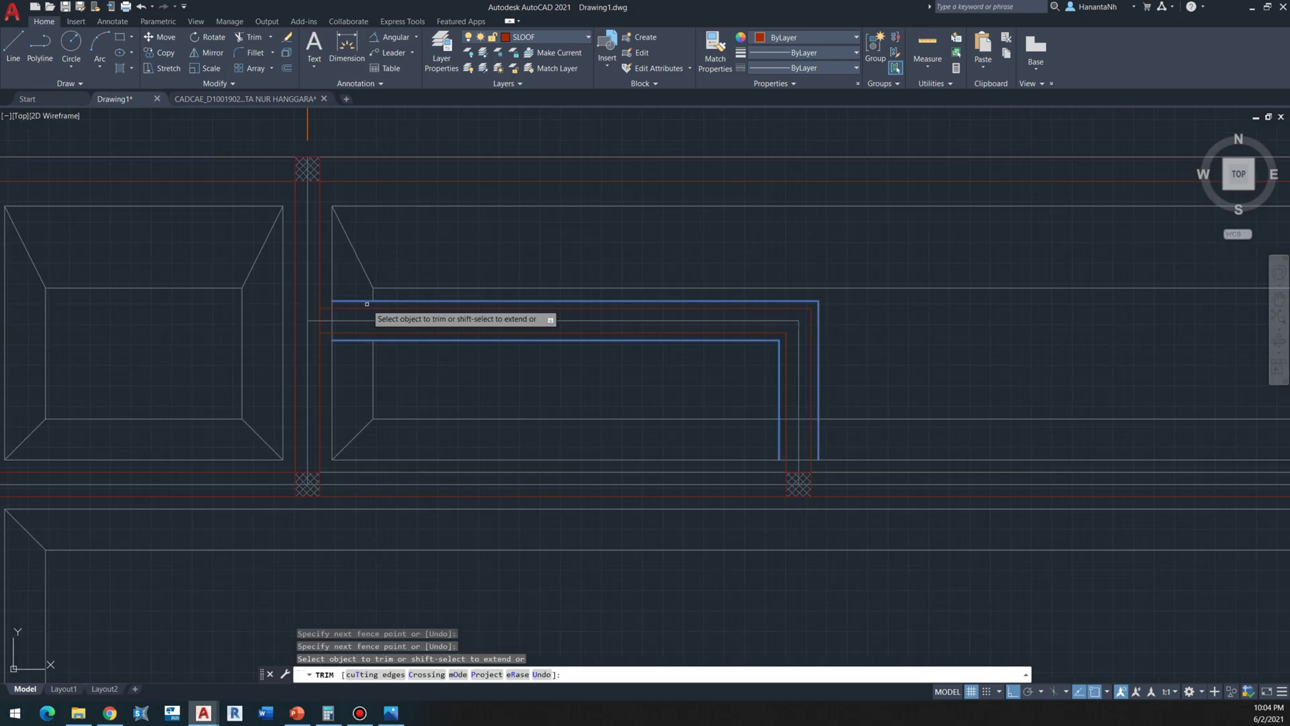
scroll(829, 408, up, 1)
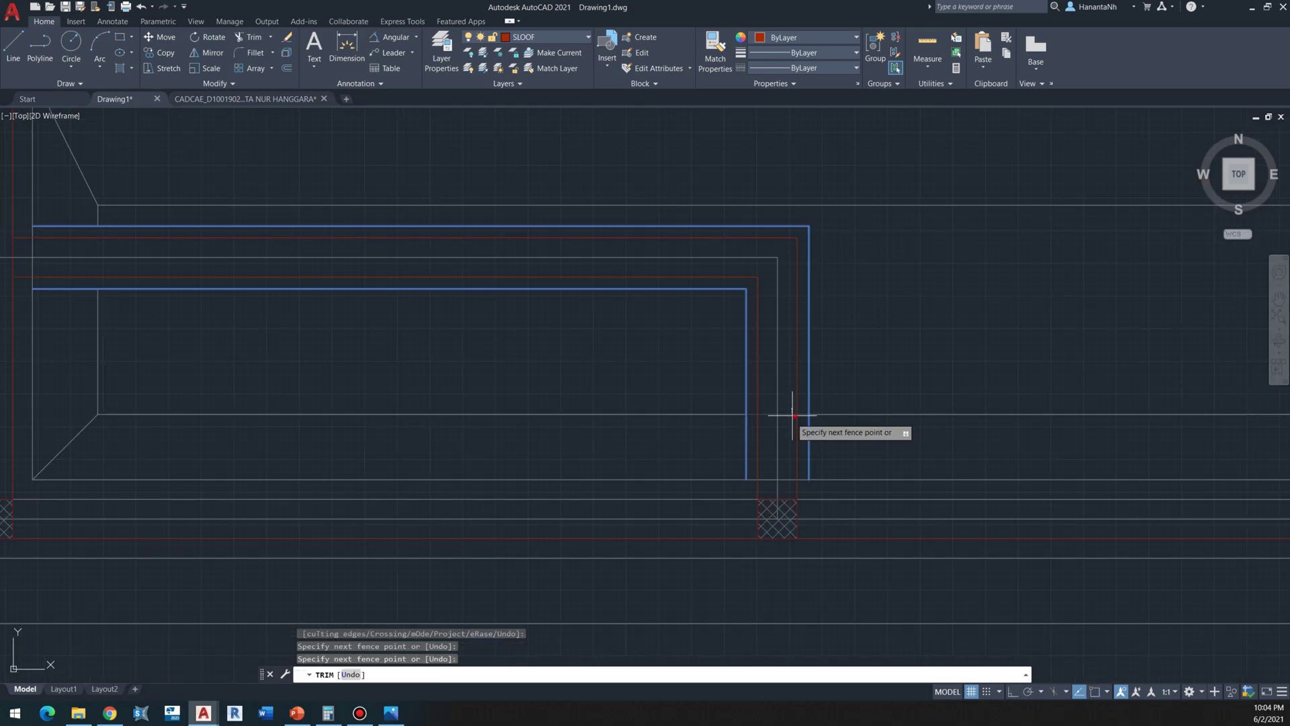
scroll(792, 421, down, 3)
key(Escape)
Step: Turn off the AS layer
middle_drag(838, 369, 829, 371)
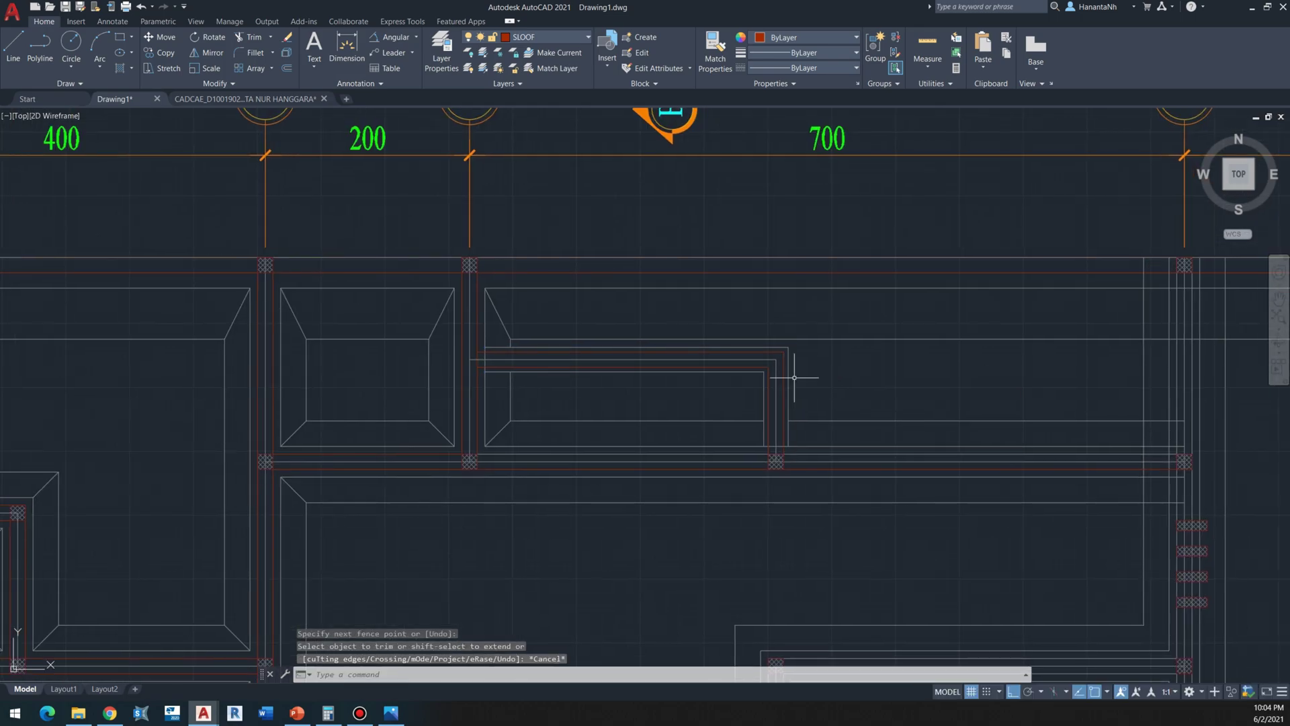
click(550, 38)
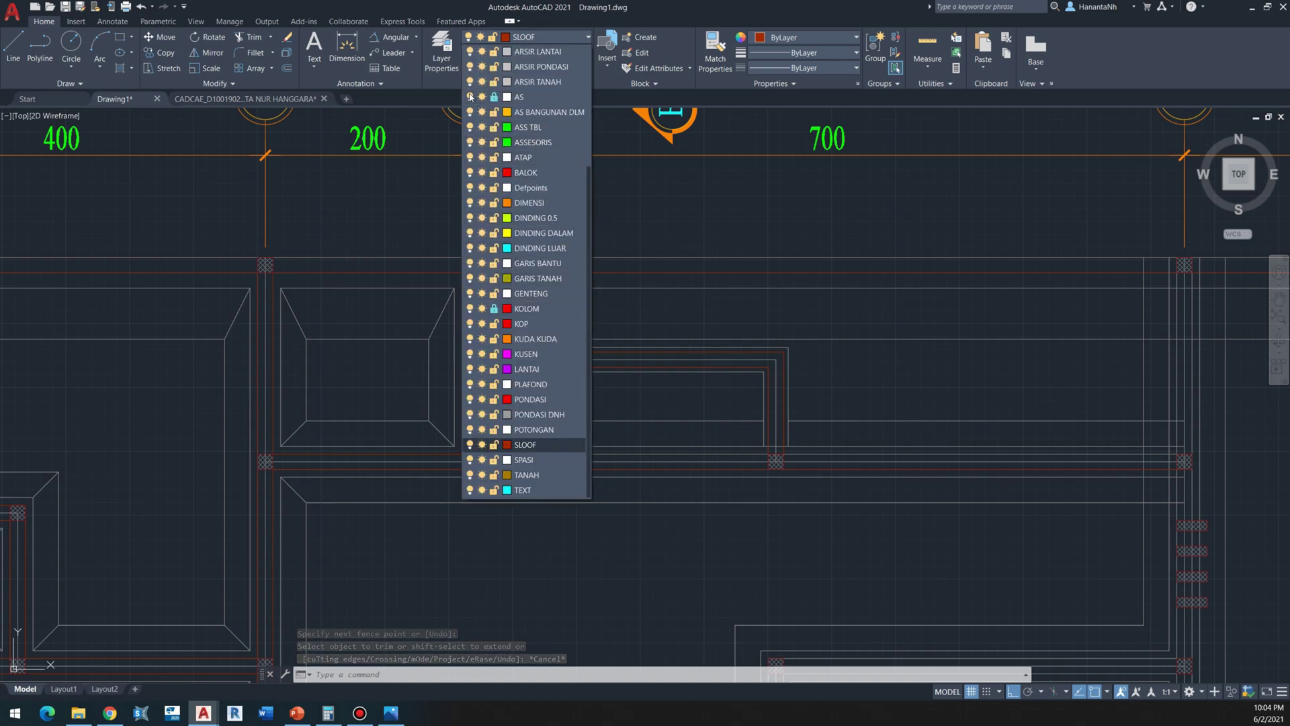
click(469, 97)
click(833, 378)
key(Escape)
Step: Trim the line pieces across the L-shaped branch beam where it meets the grid 3 beam and at the grid F column
scroll(607, 398, up, 2)
middle_drag(447, 341, 403, 366)
scroll(365, 362, up, 2)
text(tr)
key(Return)
drag(357, 359, 345, 360)
scroll(351, 357, down, 4)
scroll(376, 379, up, 2)
scroll(372, 375, up, 2)
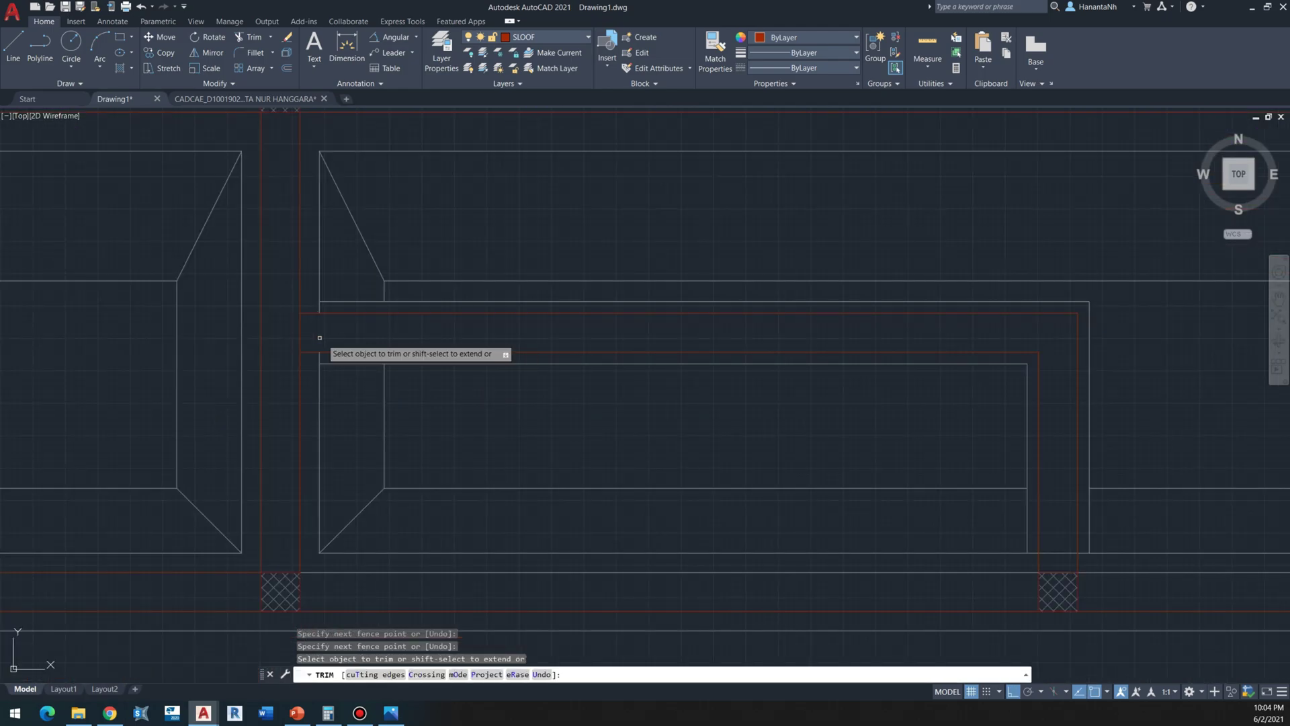
scroll(291, 337, down, 2)
scroll(767, 486, up, 2)
click(784, 476)
scroll(779, 485, up, 2)
scroll(781, 510, down, 5)
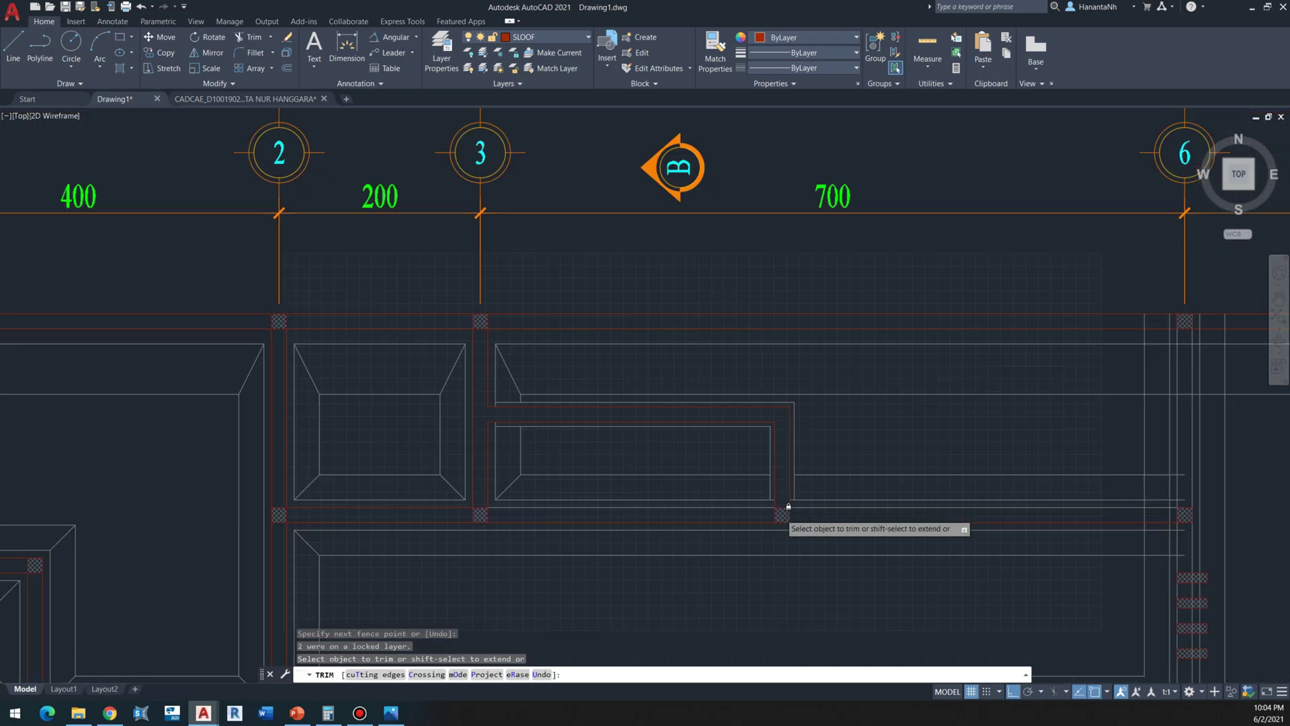
key(Escape)
Step: Make ARSIR PONDASI the current layer and hatch both strips between the L-shaped branch beam and its foundation outlines
middle_drag(778, 495, 663, 478)
scroll(549, 514, up, 2)
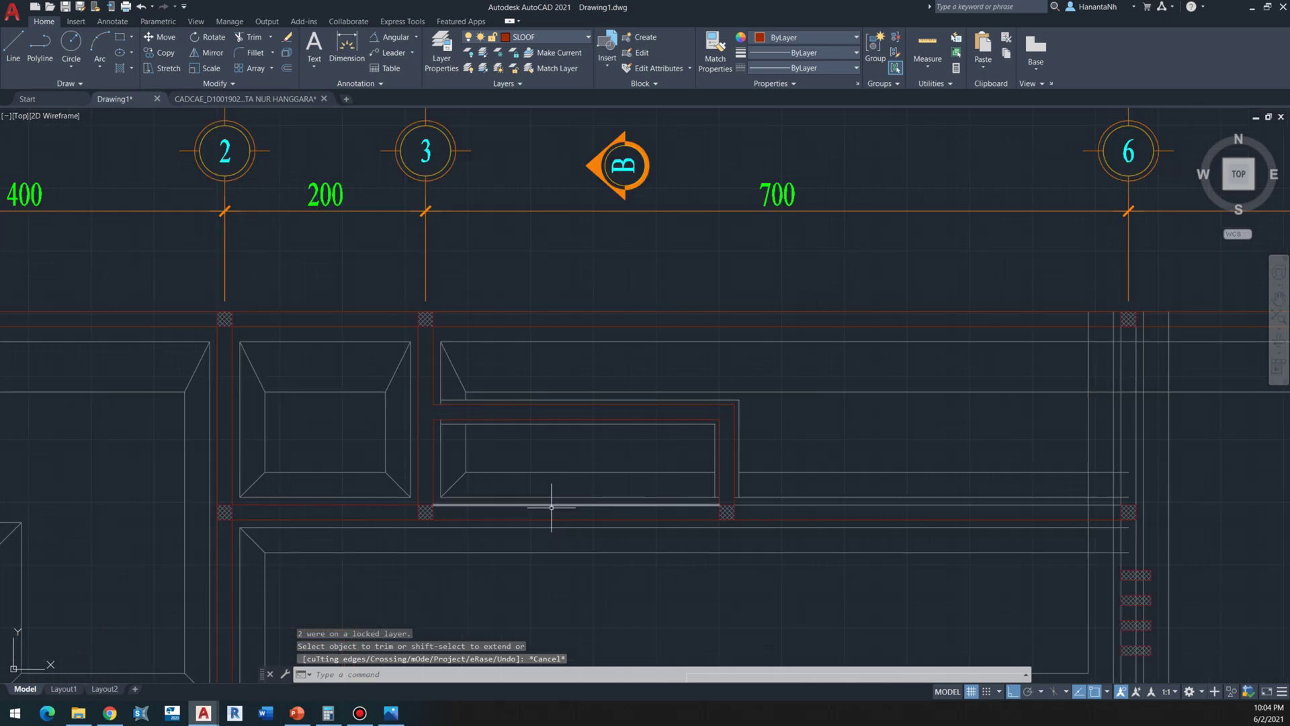
middle_drag(582, 505, 479, 495)
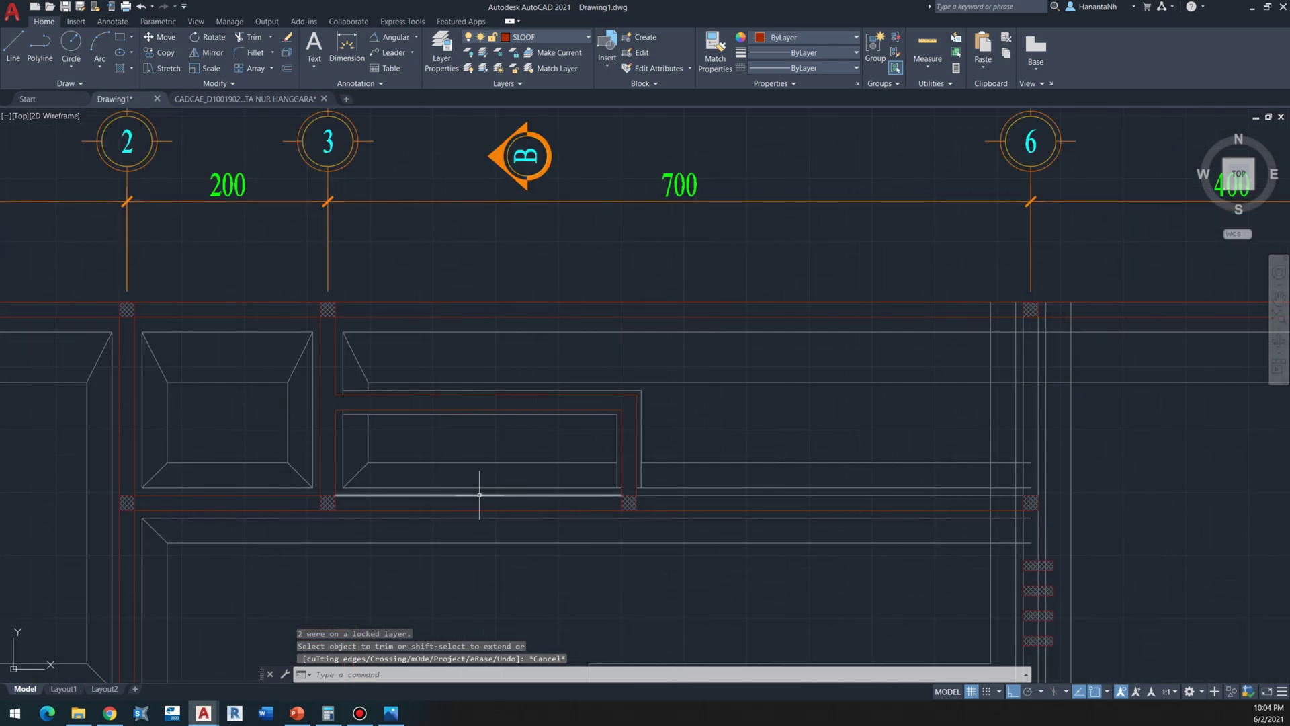
click(535, 35)
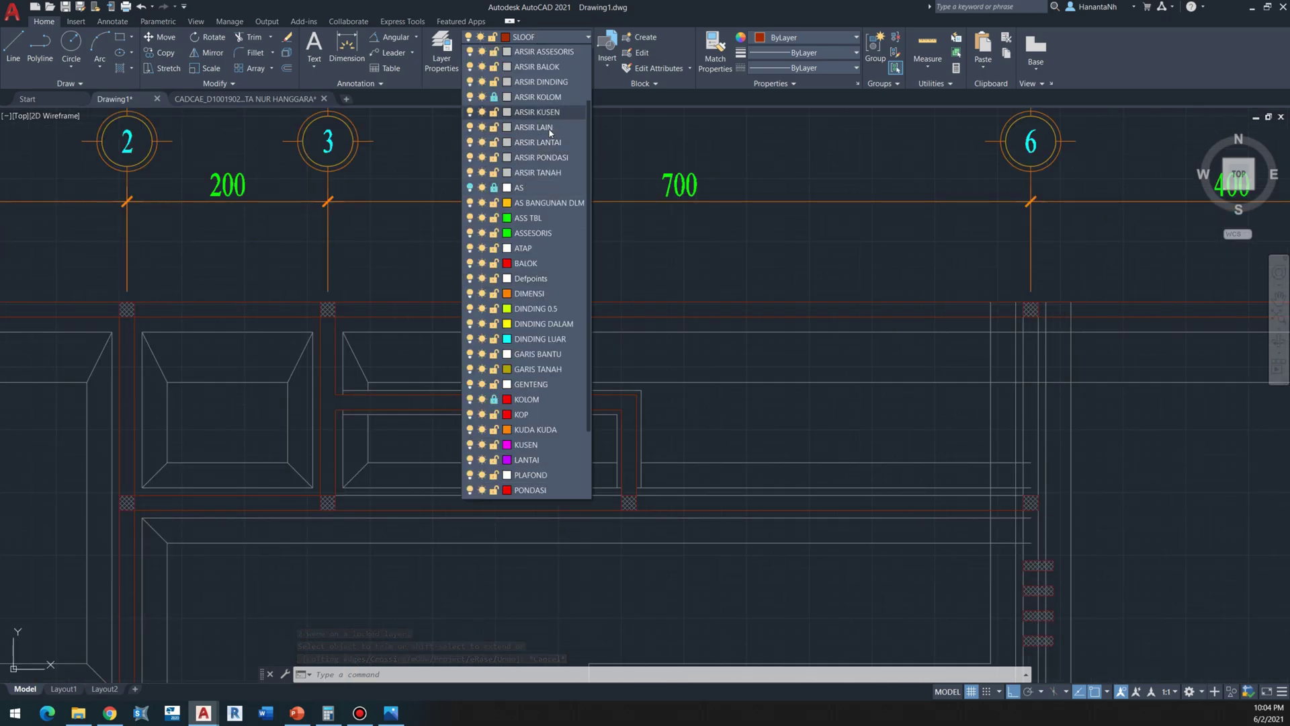
click(542, 157)
scroll(562, 355, up, 2)
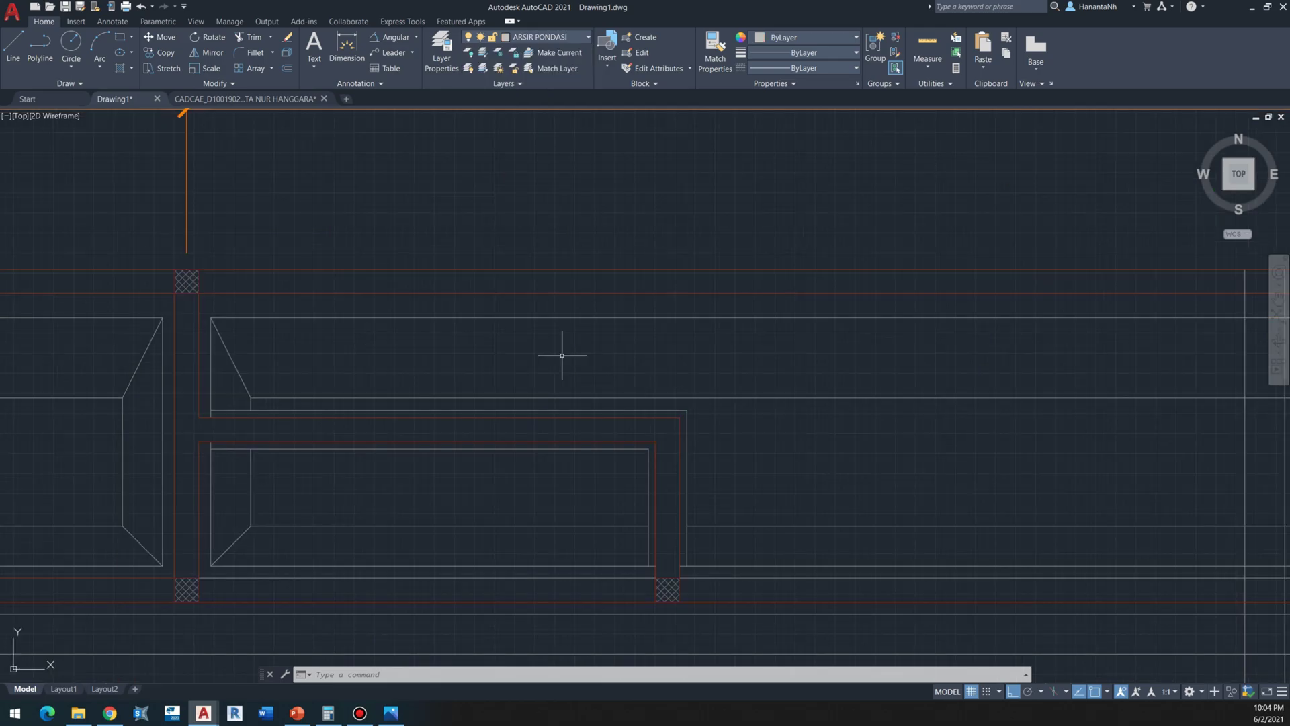
text(h)
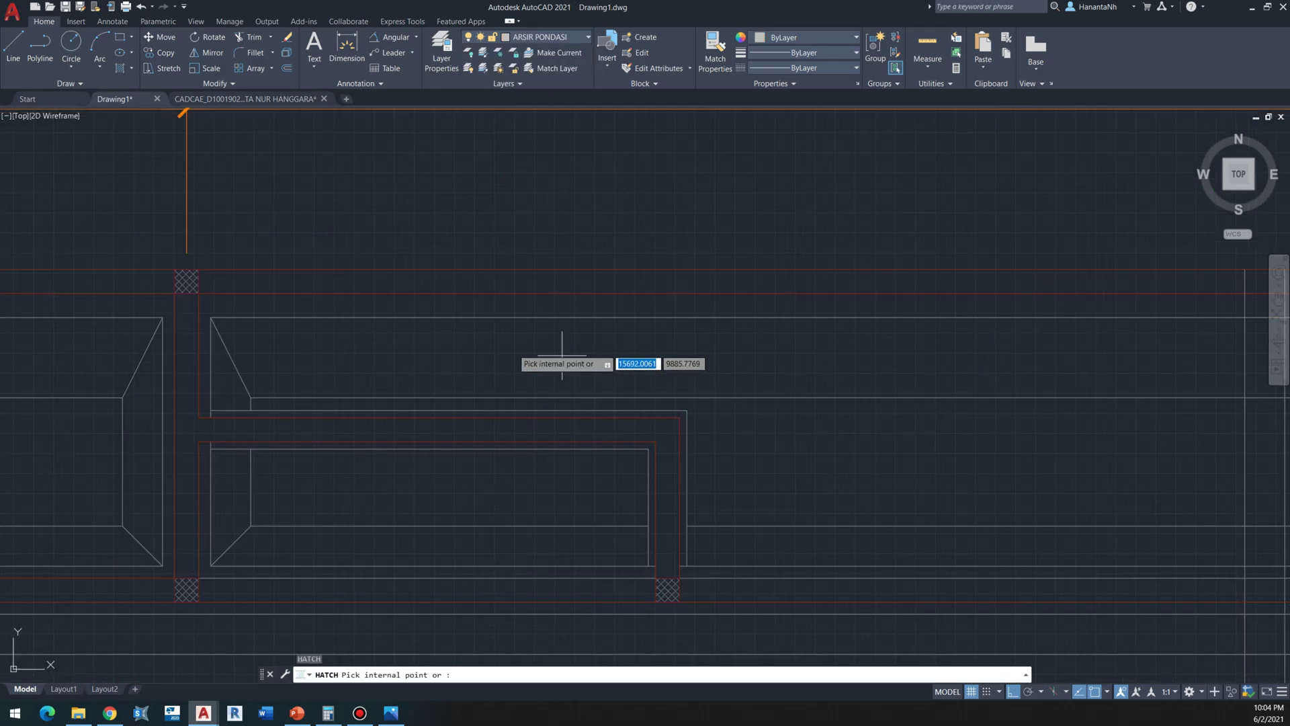
key(Return)
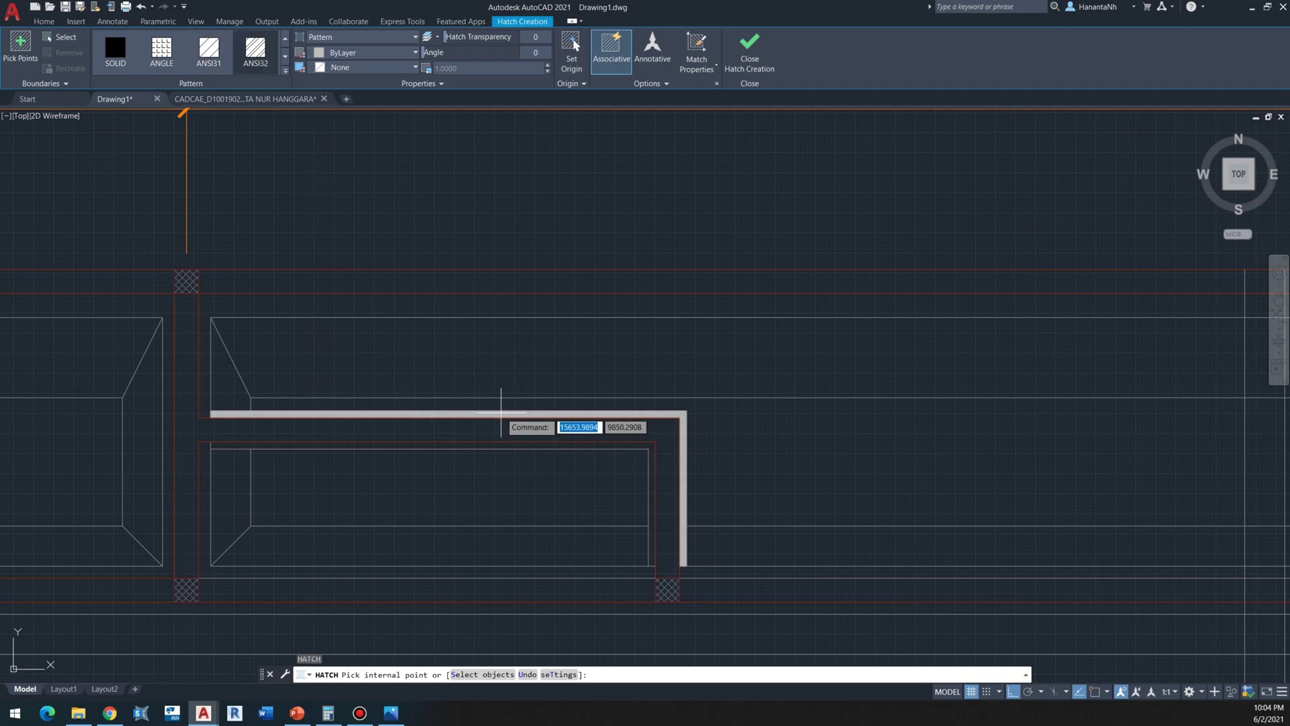
click(501, 413)
scroll(502, 443, up, 2)
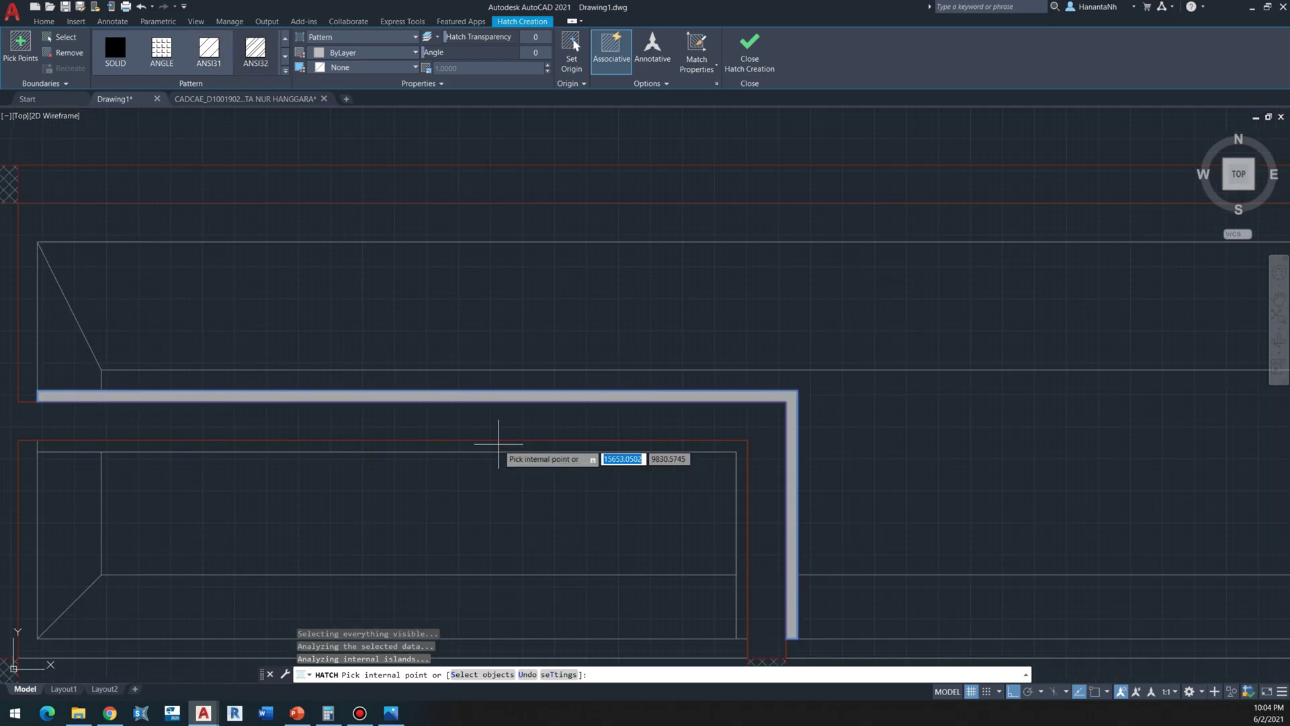
click(500, 446)
scroll(499, 444, down, 2)
key(Escape)
scroll(497, 444, up, 2)
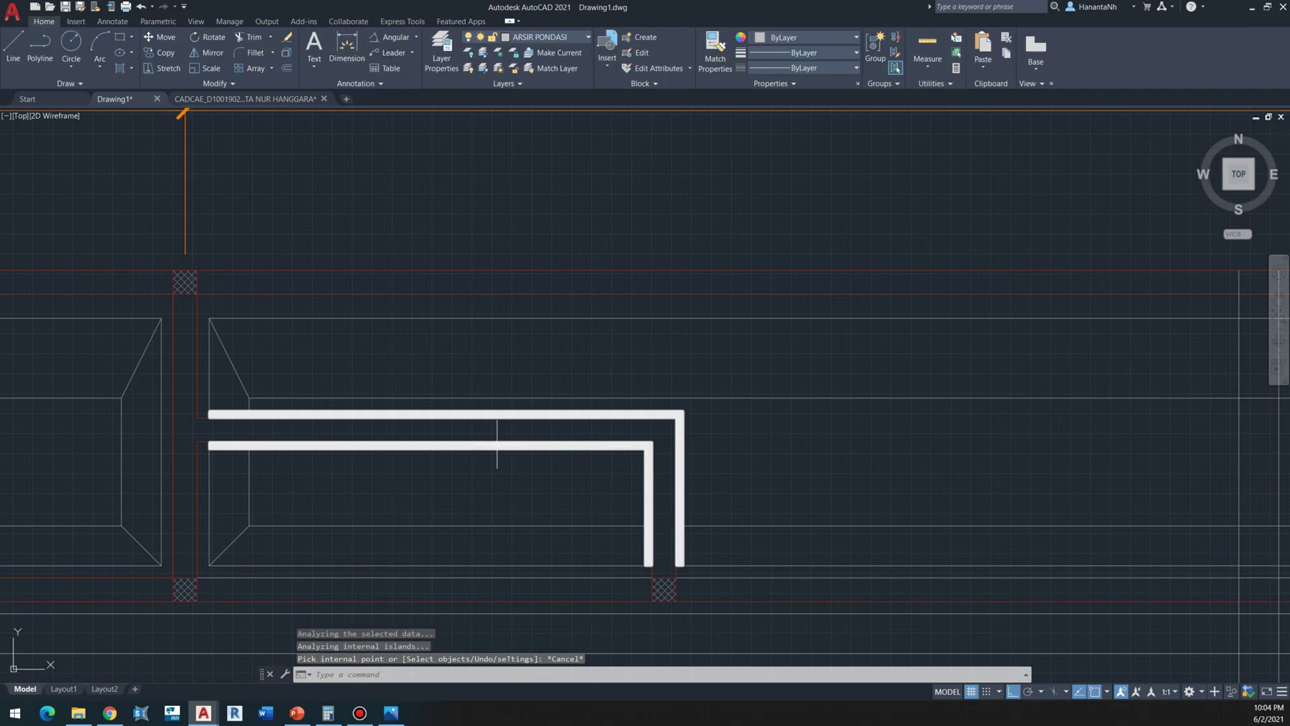
Step: Set the pattern scale of the L-shaped branch hatch to 25
click(498, 444)
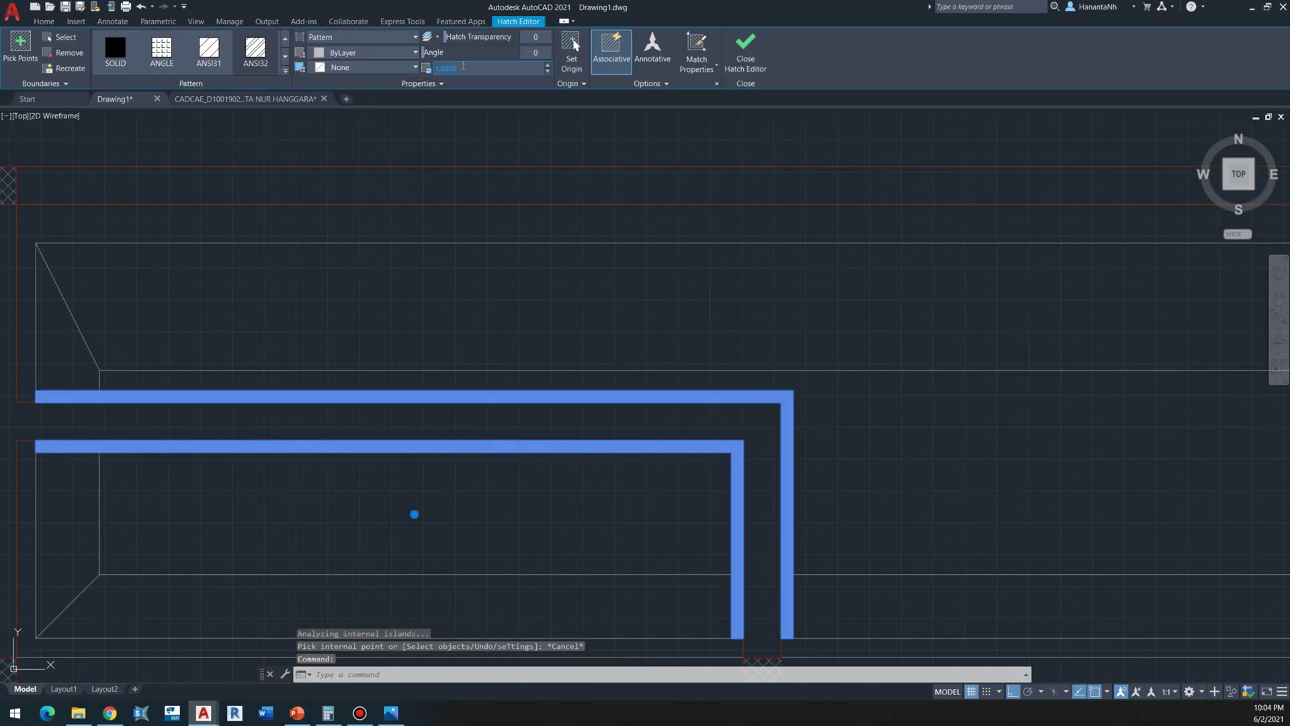
text(25)
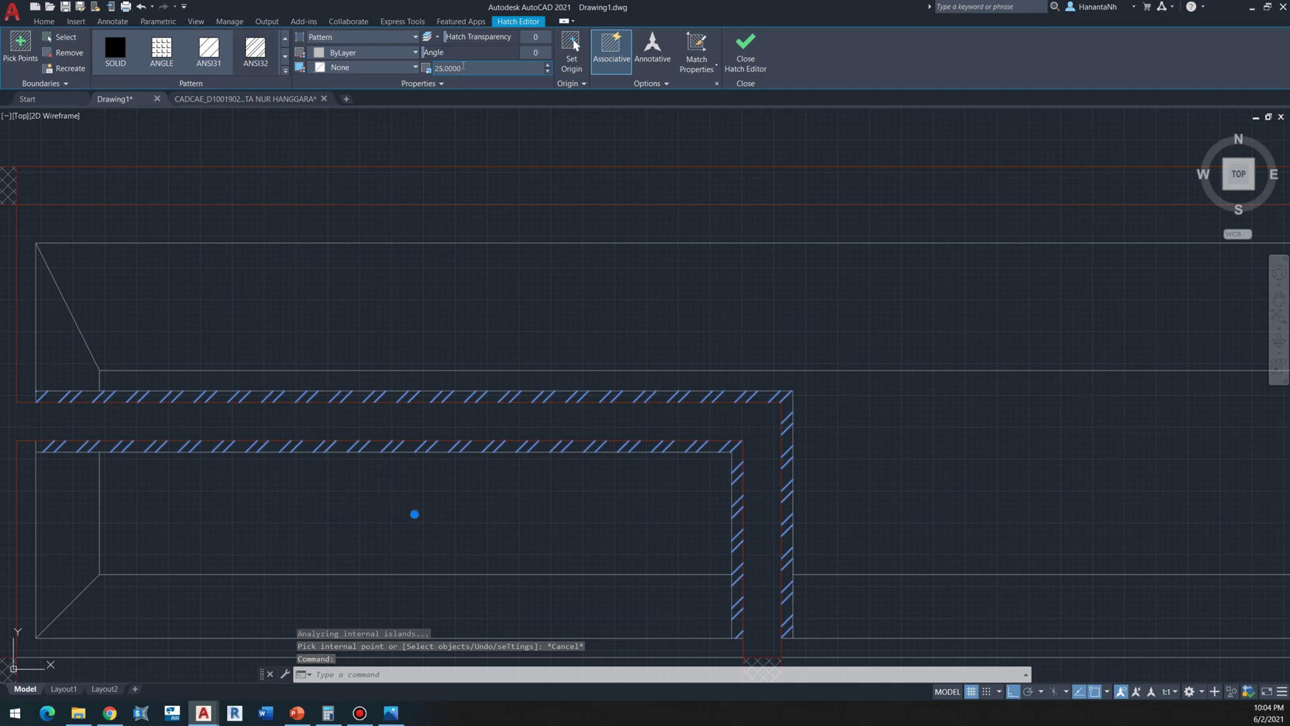
key(Escape)
scroll(605, 416, down, 8)
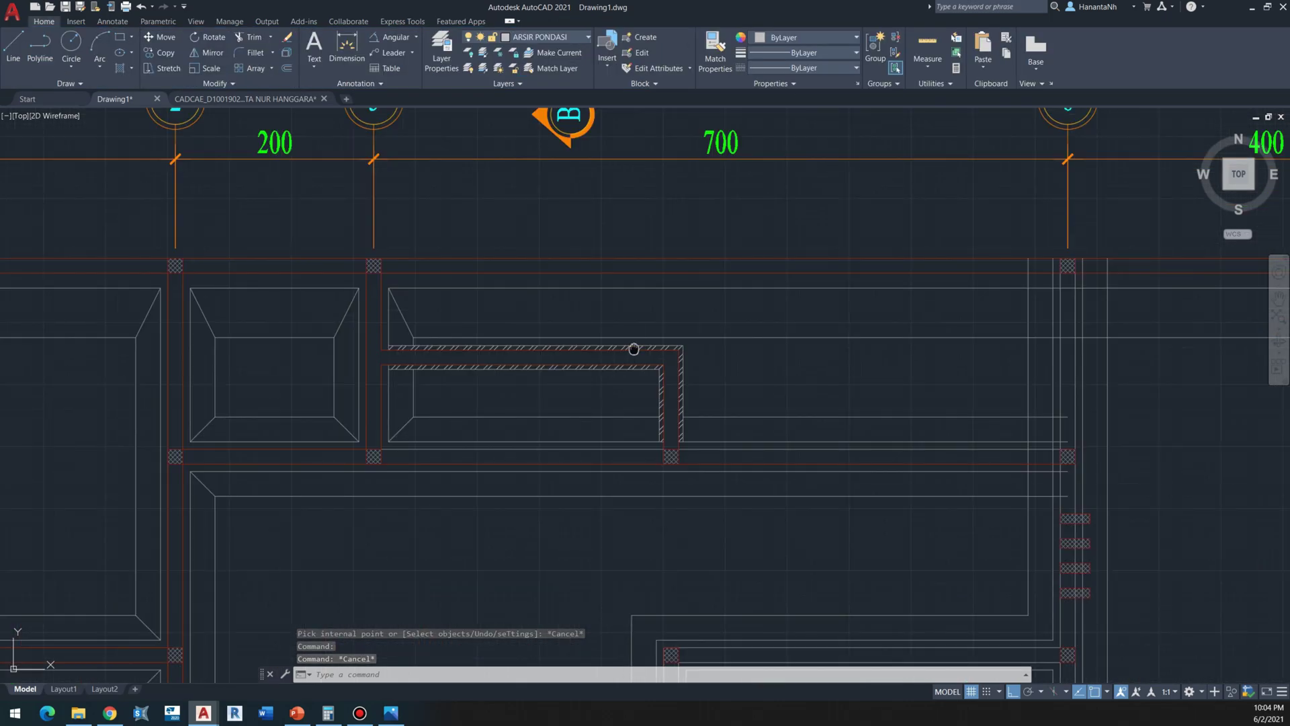
middle_drag(634, 348, 629, 331)
scroll(474, 338, up, 2)
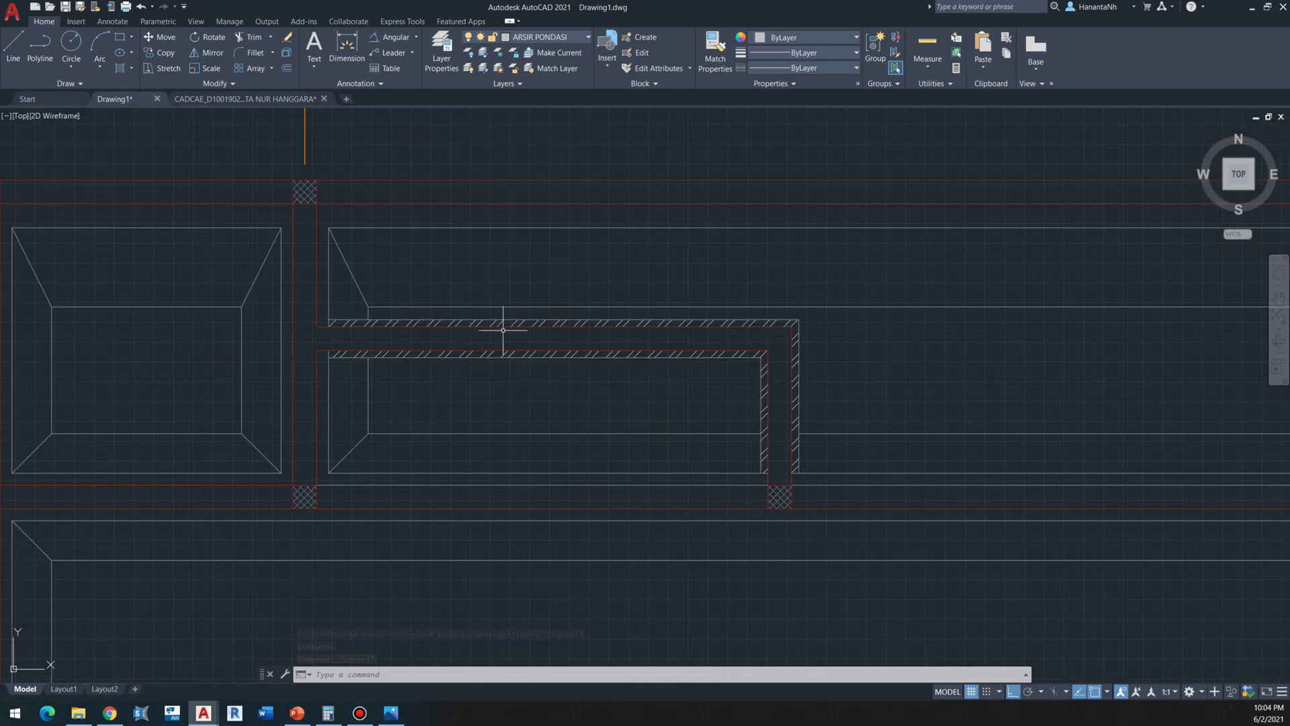
Step: Examine the POT. TYPE section marks on the reference foundation plan and compare them with the working plan
scroll(690, 355, down, 6)
middle_drag(645, 374, 664, 355)
scroll(664, 355, down, 2)
middle_drag(517, 386, 662, 377)
scroll(662, 376, down, 2)
middle_drag(206, 411, 423, 390)
scroll(309, 397, up, 4)
scroll(323, 395, up, 4)
scroll(346, 325, down, 2)
middle_drag(363, 325, 253, 269)
scroll(392, 336, up, 2)
click(475, 349)
click(433, 393)
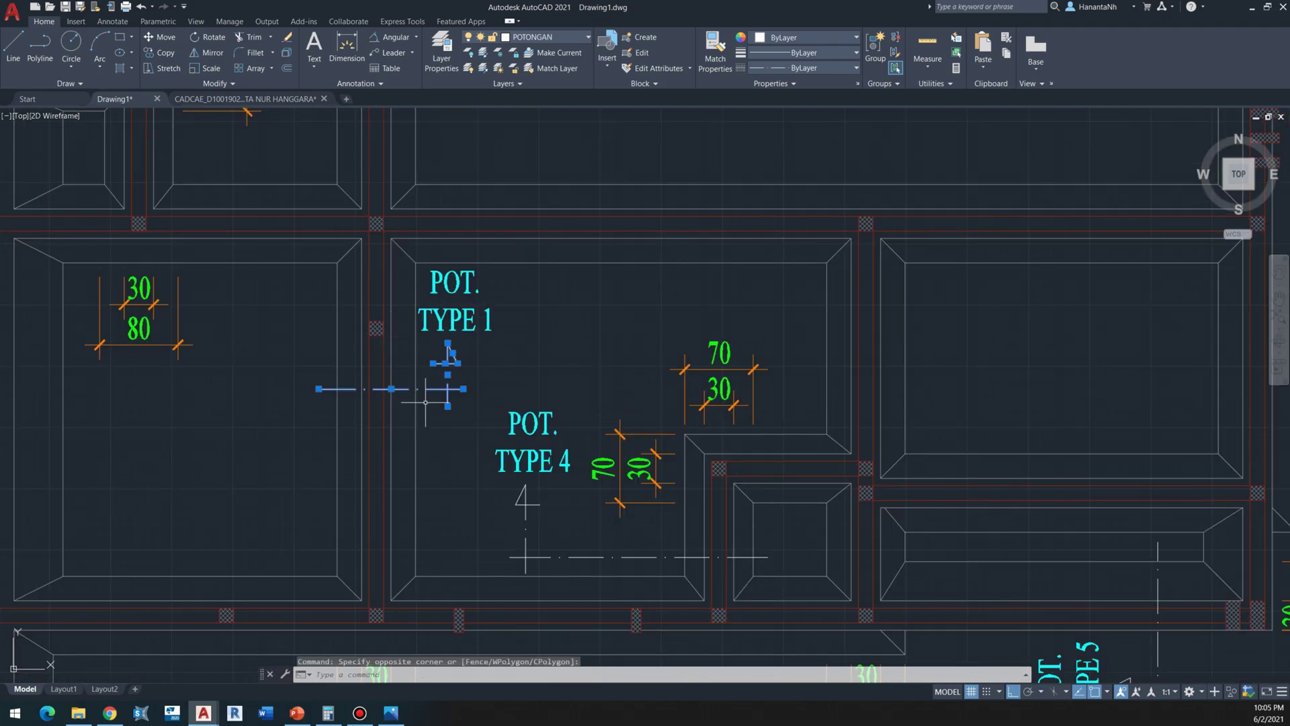
scroll(450, 383, up, 2)
key(Escape)
scroll(452, 388, down, 4)
scroll(444, 396, up, 2)
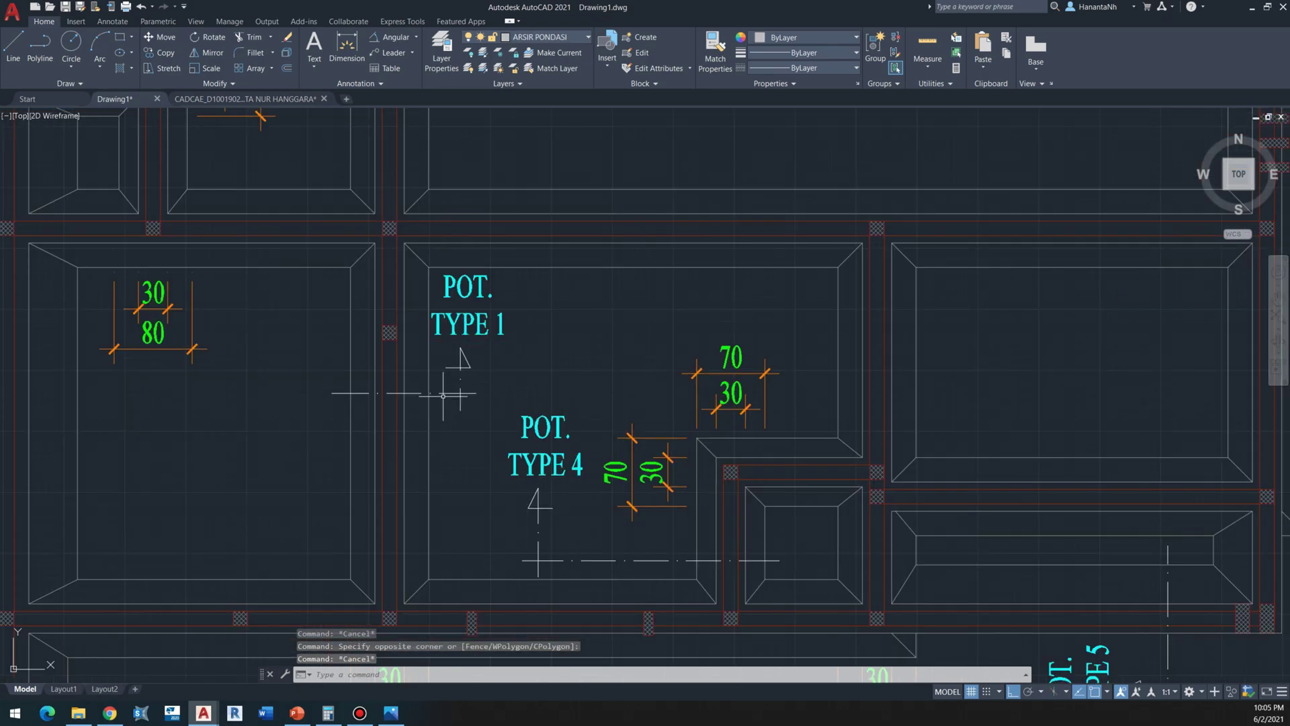
scroll(462, 390, up, 3)
scroll(460, 380, down, 6)
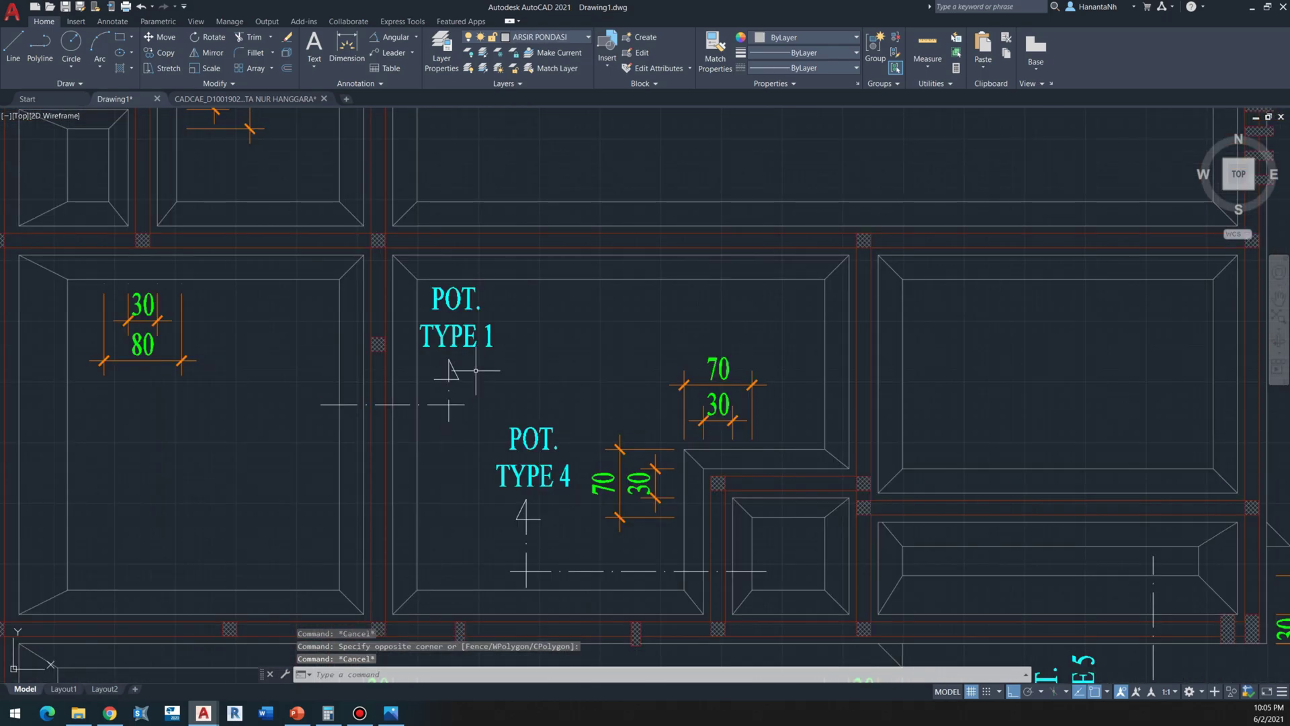
middle_drag(461, 369, 406, 396)
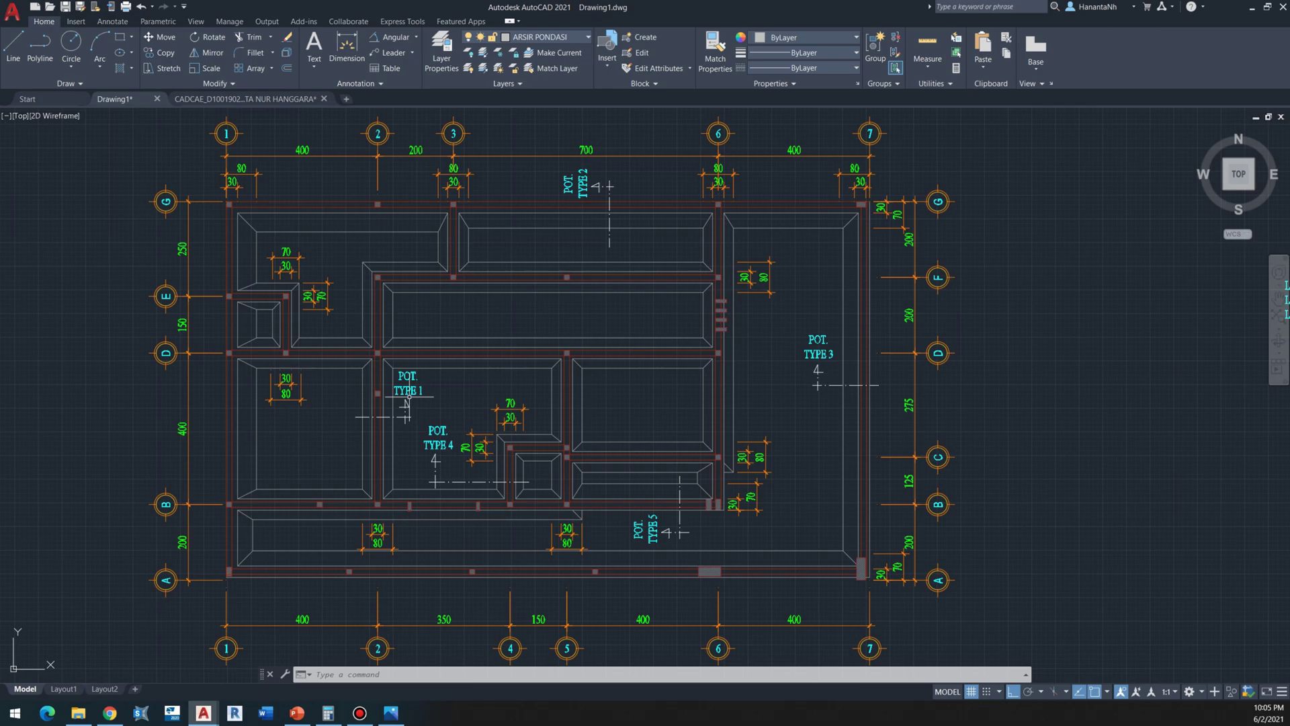
scroll(409, 395, down, 10)
scroll(467, 396, up, 10)
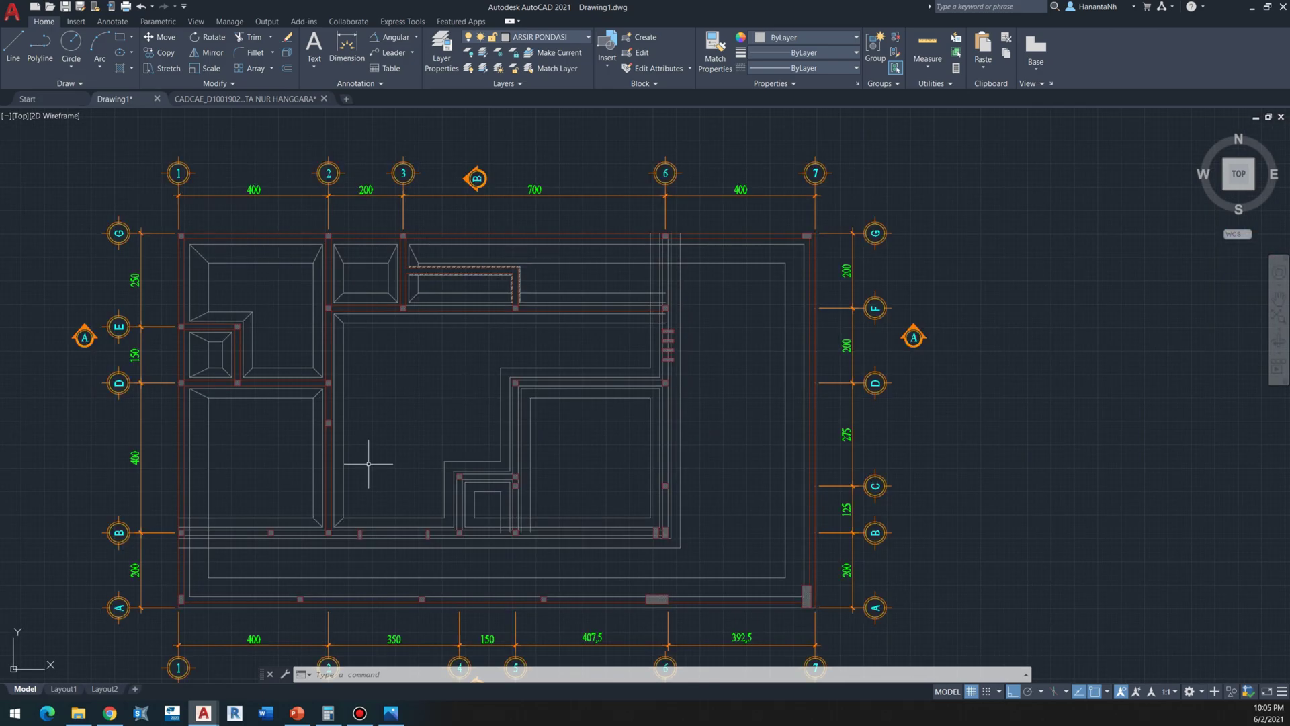
middle_drag(324, 470, 387, 469)
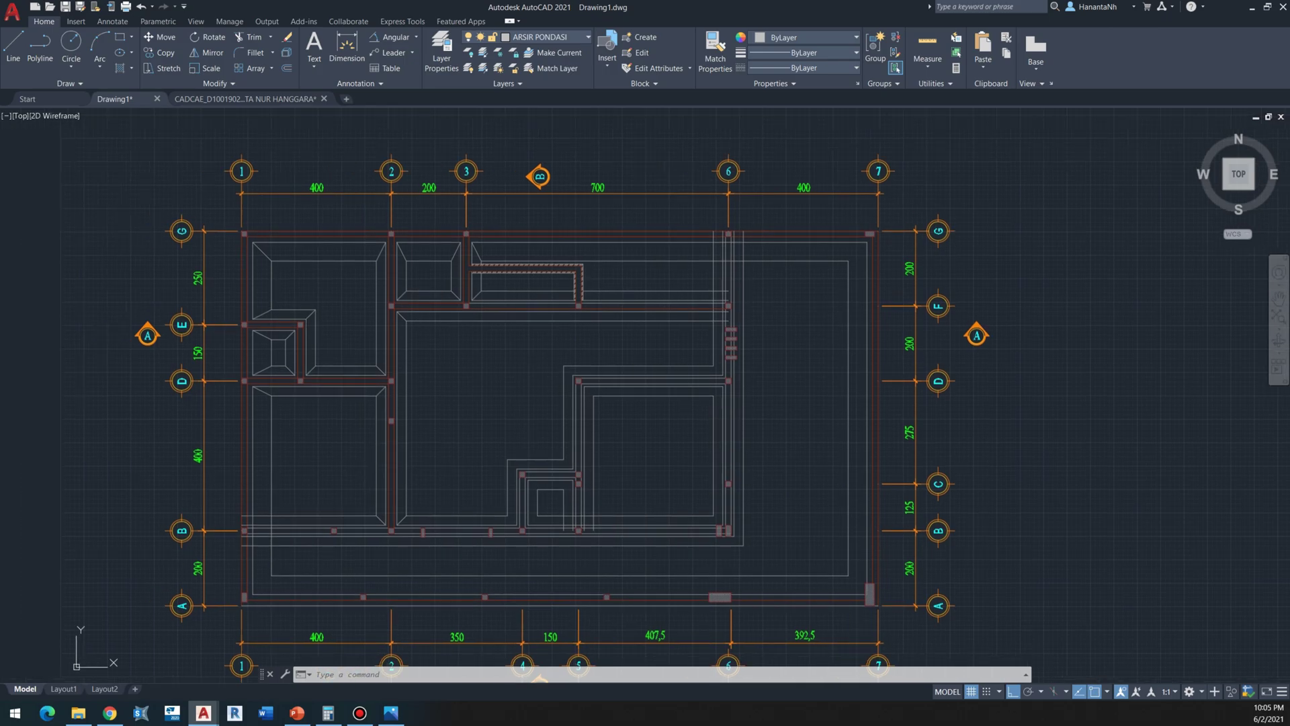
middle_drag(228, 460, 282, 479)
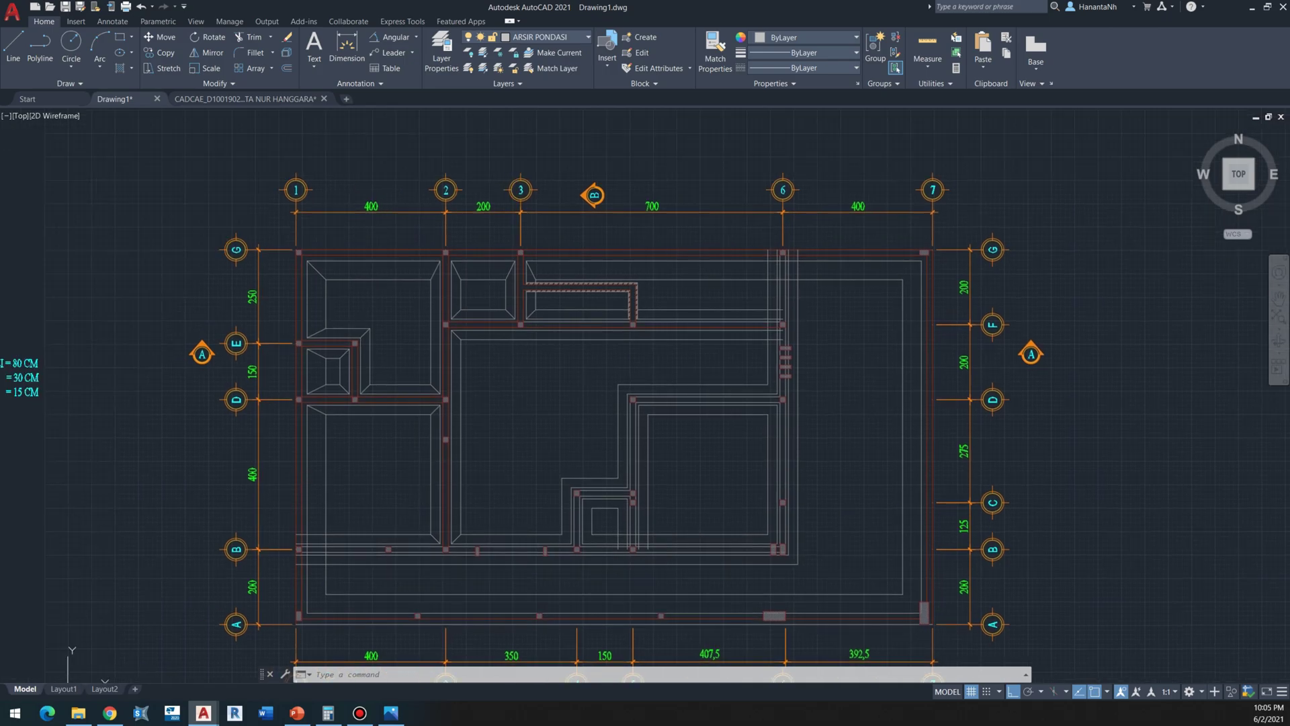
Step: Copy the POT. TYPE 1 section mark from the reference plan onto the working plan's grid 2 foundation, between grids B and D
middle_drag(404, 475, 596, 467)
scroll(595, 467, down, 5)
scroll(74, 458, up, 5)
middle_drag(80, 455, 279, 419)
scroll(186, 467, up, 4)
mouse_move(323, 494)
mouse_down()
mouse_move(283, 443)
mouse_move(285, 464)
mouse_move(289, 403)
mouse_move(275, 423)
mouse_move(290, 438)
mouse_up()
key(Return)
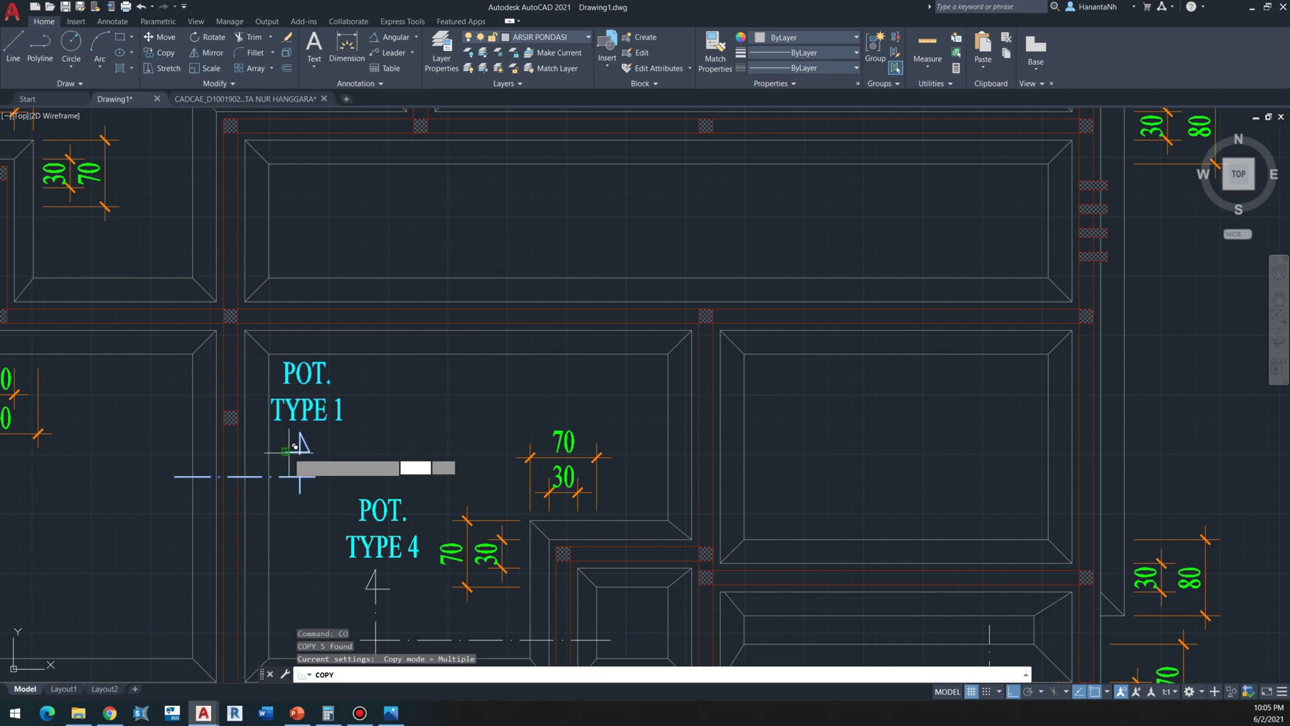
click(286, 451)
scroll(383, 444, down, 5)
middle_drag(656, 437, 158, 446)
scroll(772, 418, up, 3)
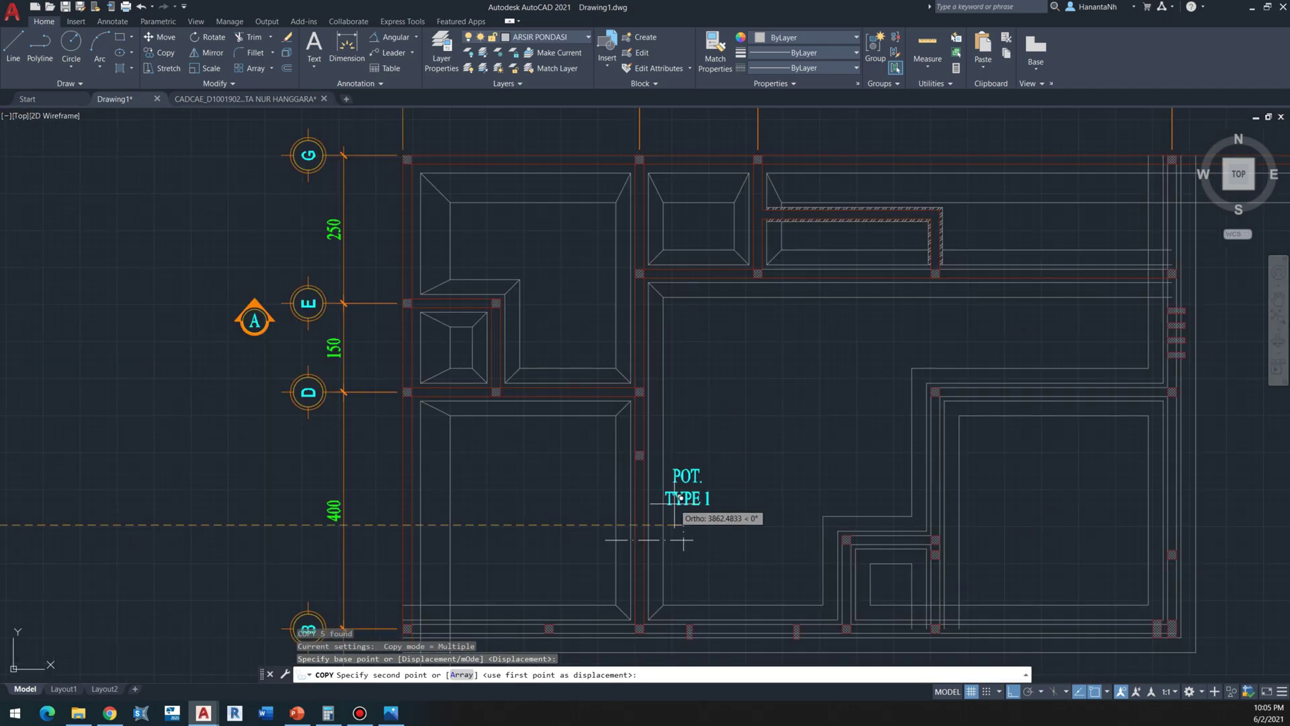
scroll(672, 511, up, 4)
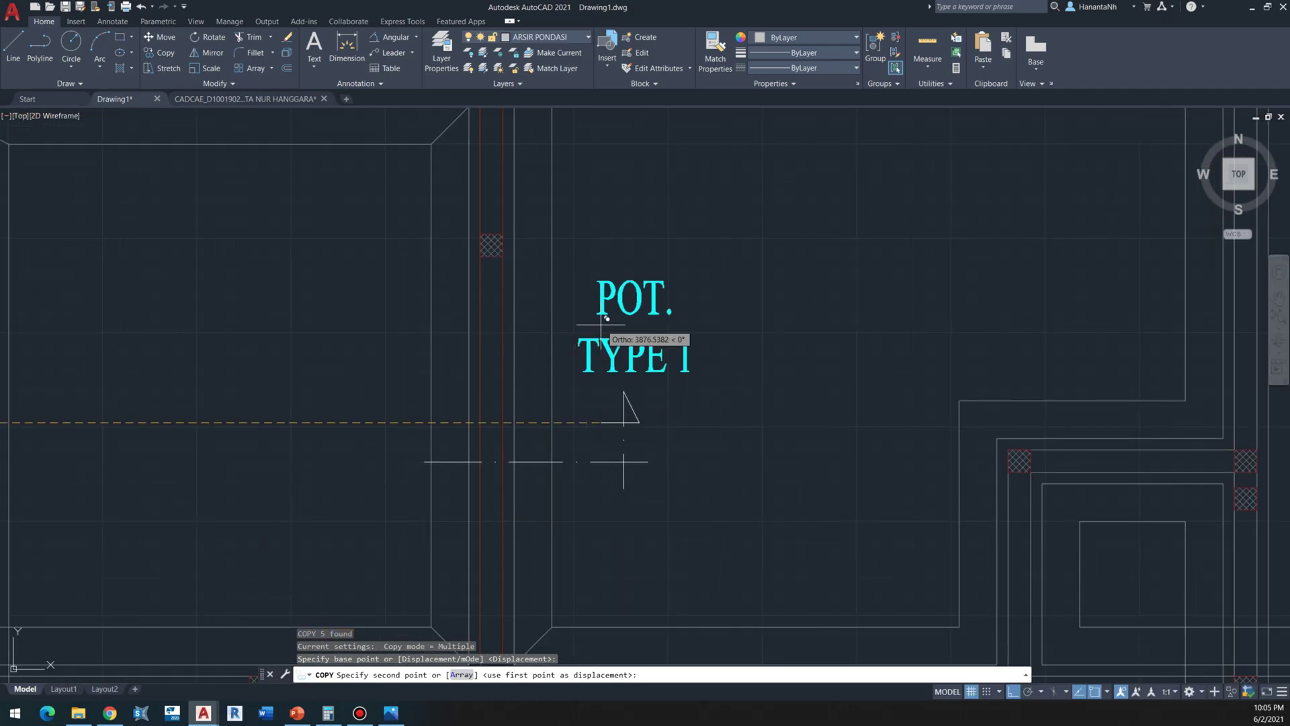
click(592, 495)
key(Escape)
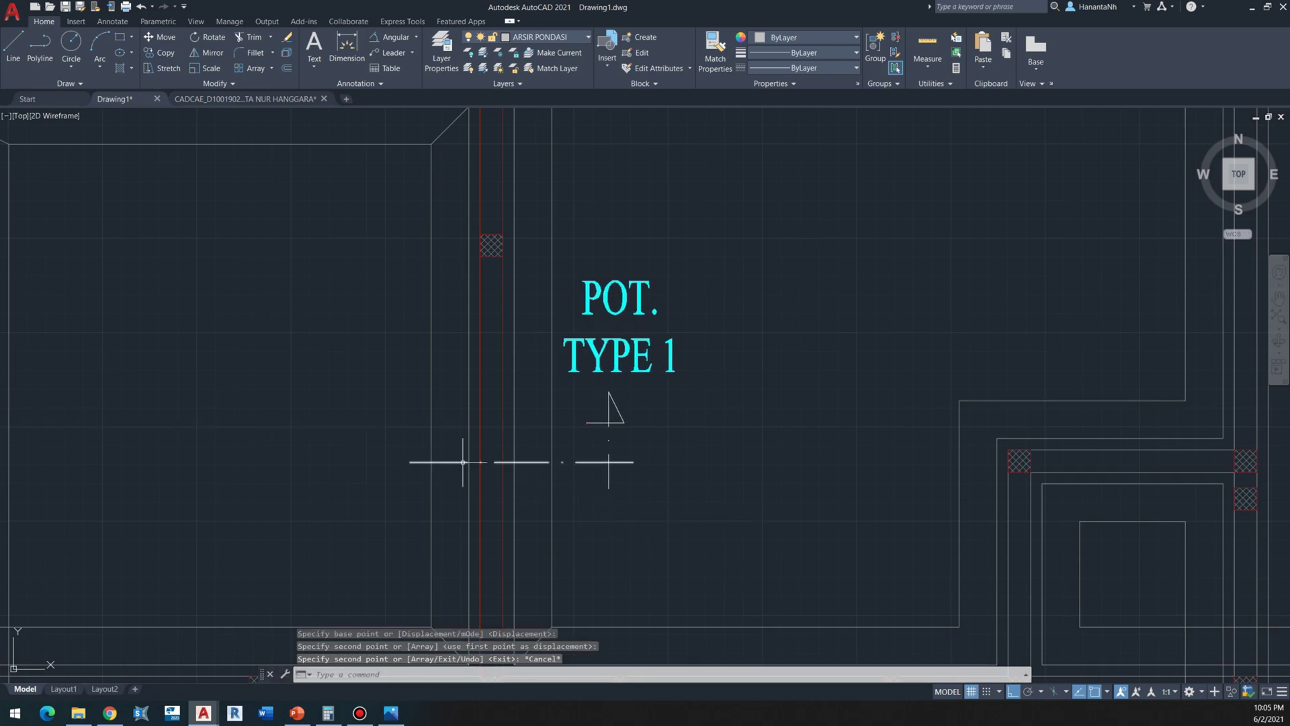
Step: Stretch the outer end of the copied POT. TYPE 1 cutting line farther into the room between grids 1 and 2
click(408, 463)
click(410, 462)
click(393, 464)
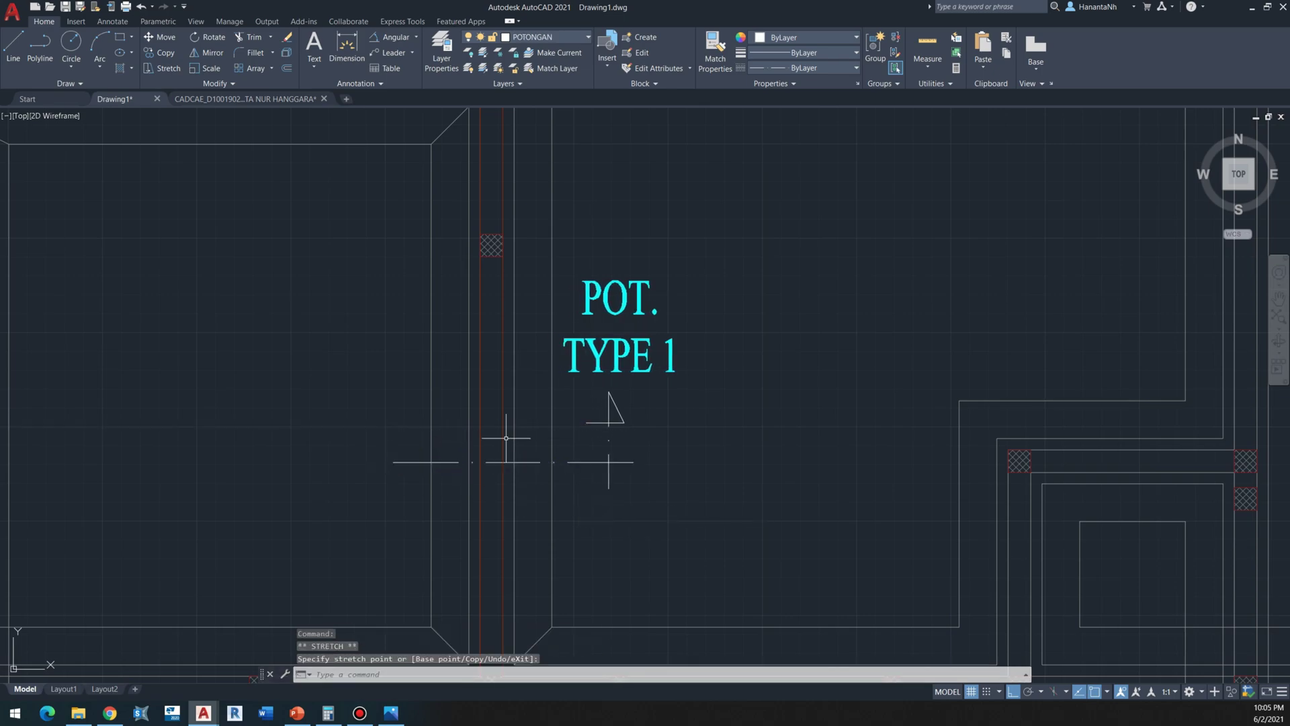
key(Escape)
click(649, 397)
click(604, 453)
key(Escape)
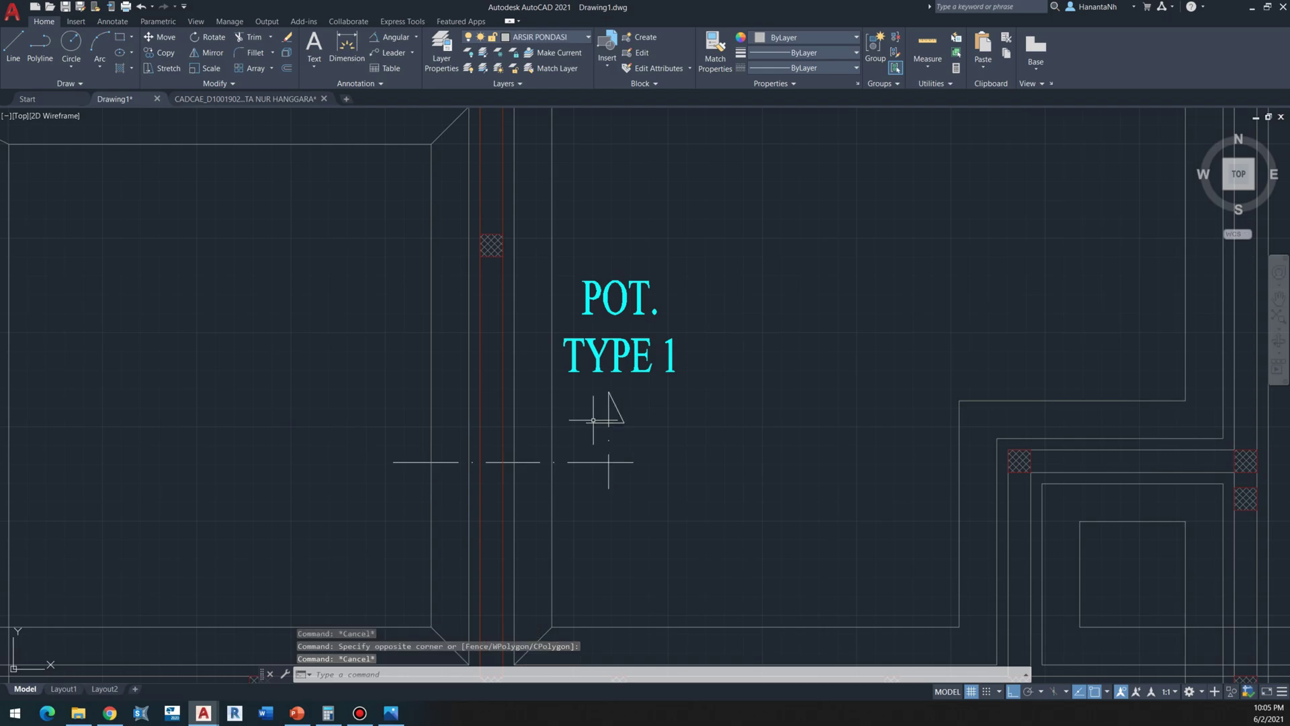
Step: Examine the placed POT. TYPE 1 mark and the surrounding foundation plan for other foundations needing a section mark
scroll(600, 364, down, 2)
scroll(603, 402, up, 4)
scroll(614, 396, down, 2)
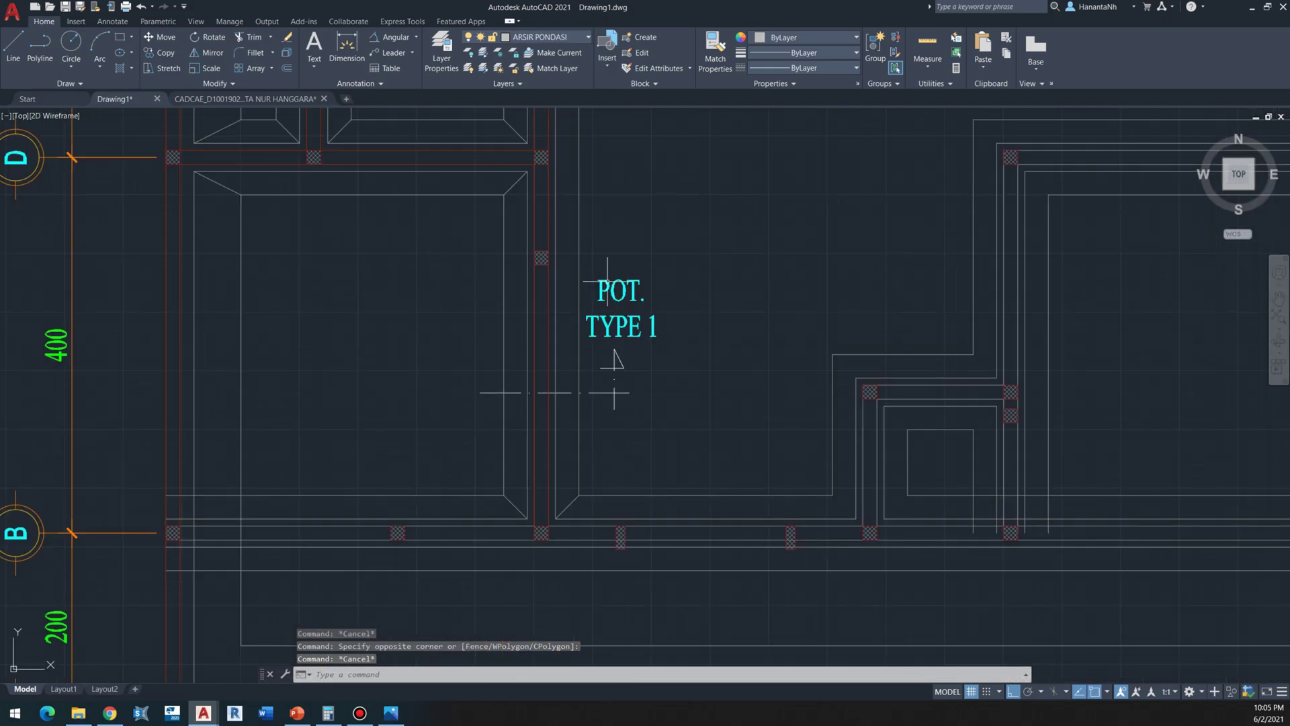
scroll(586, 350, down, 2)
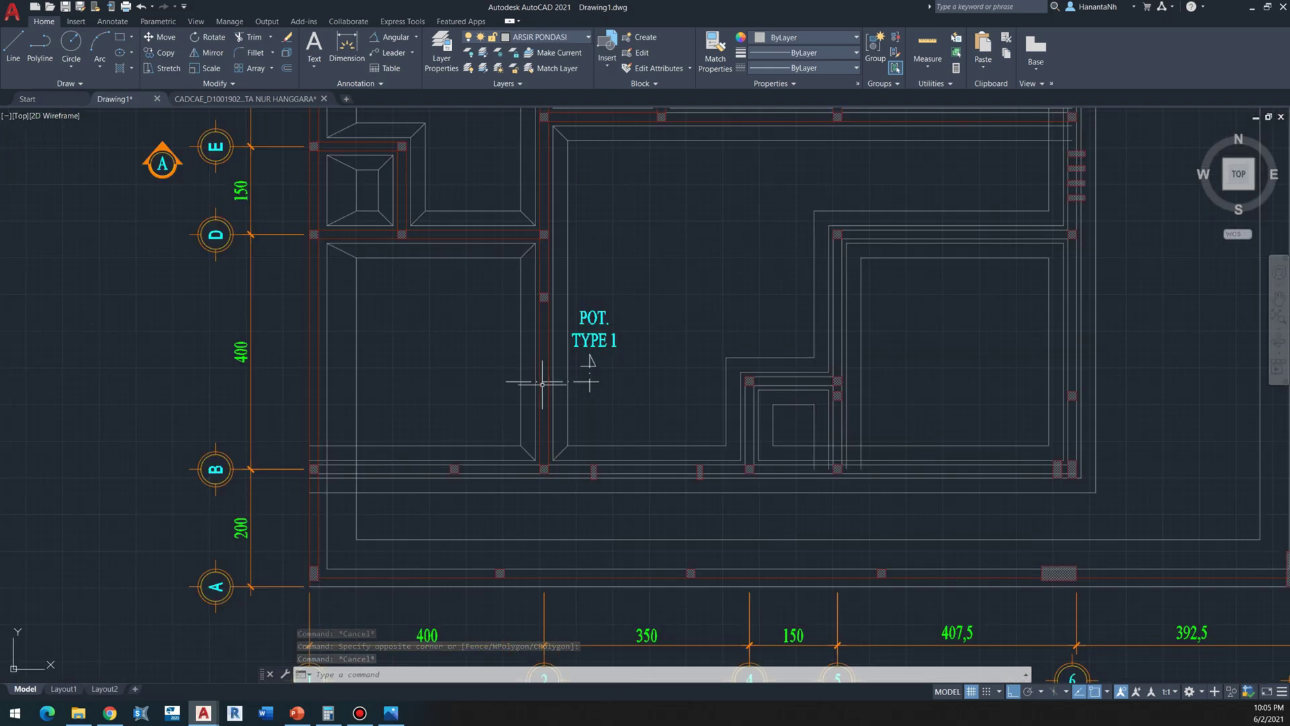
scroll(542, 384, down, 2)
scroll(566, 362, up, 2)
scroll(576, 381, down, 4)
scroll(582, 366, up, 4)
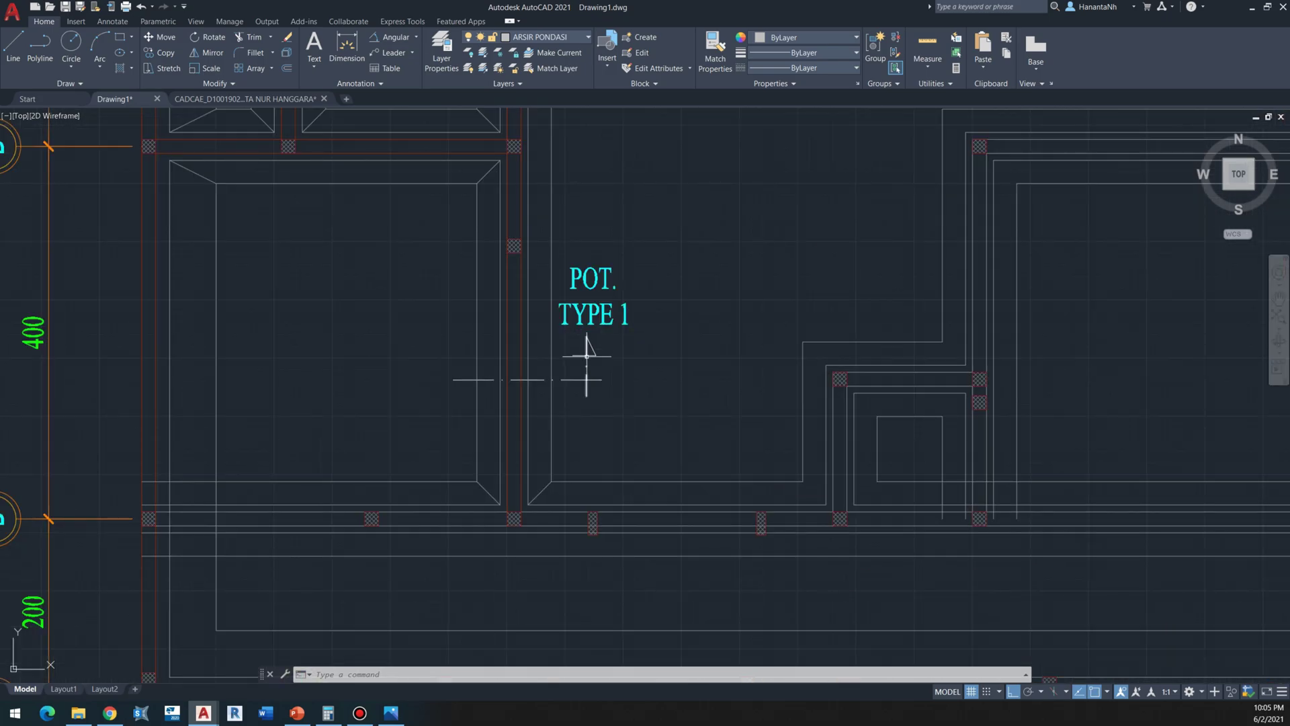
scroll(564, 373, down, 2)
scroll(531, 370, up, 2)
scroll(599, 375, down, 7)
scroll(430, 370, up, 8)
middle_drag(586, 325, 394, 458)
scroll(394, 458, down, 2)
middle_drag(592, 356, 81, 350)
middle_drag(896, 418, 567, 481)
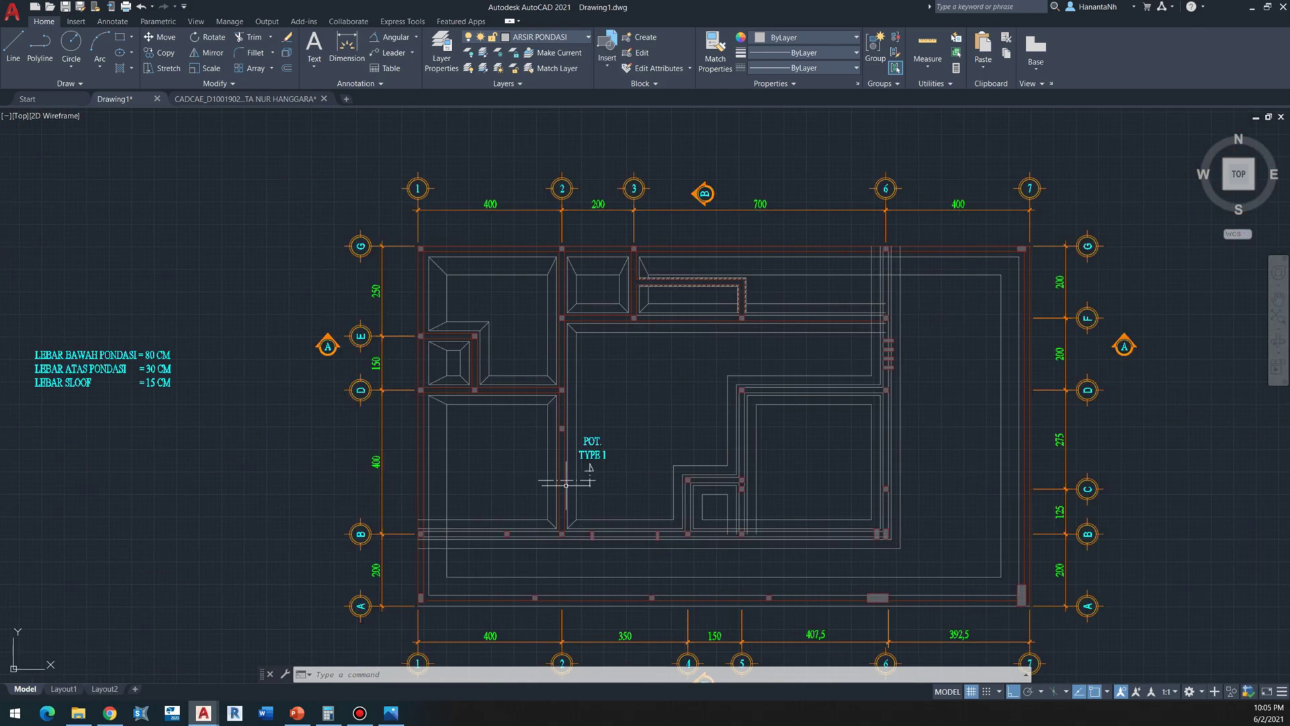
Step: Copy the POT. TYPE 1 section mark horizontally about 361 units onto the grid 1 foundation, between grids B and D
scroll(566, 482, up, 2)
click(676, 395)
click(599, 491)
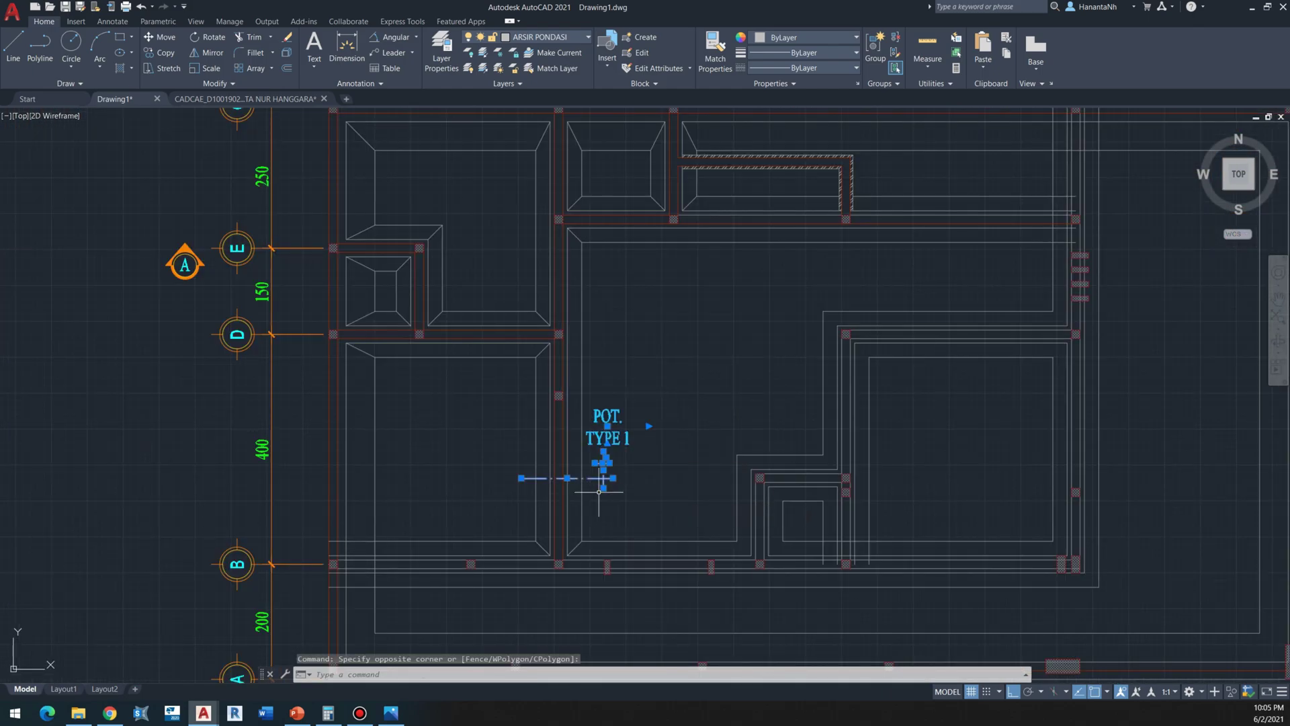
click(664, 401)
click(600, 481)
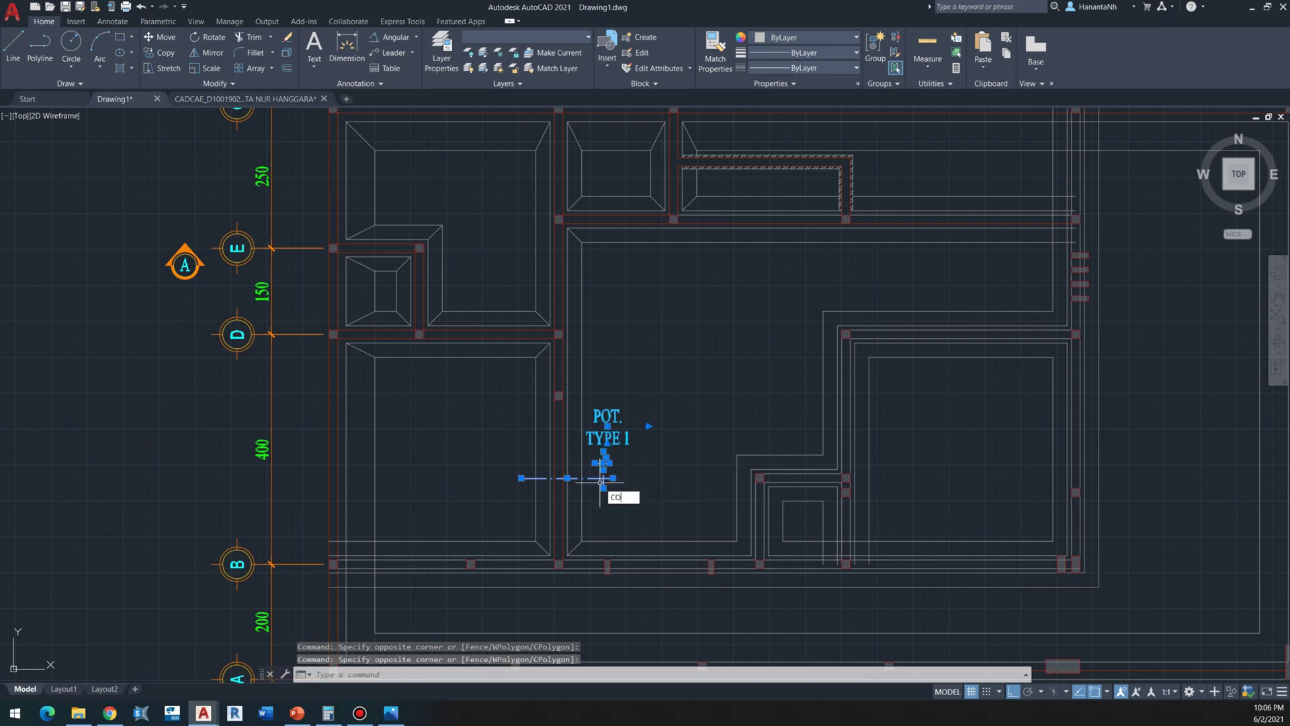
key(Return)
click(603, 479)
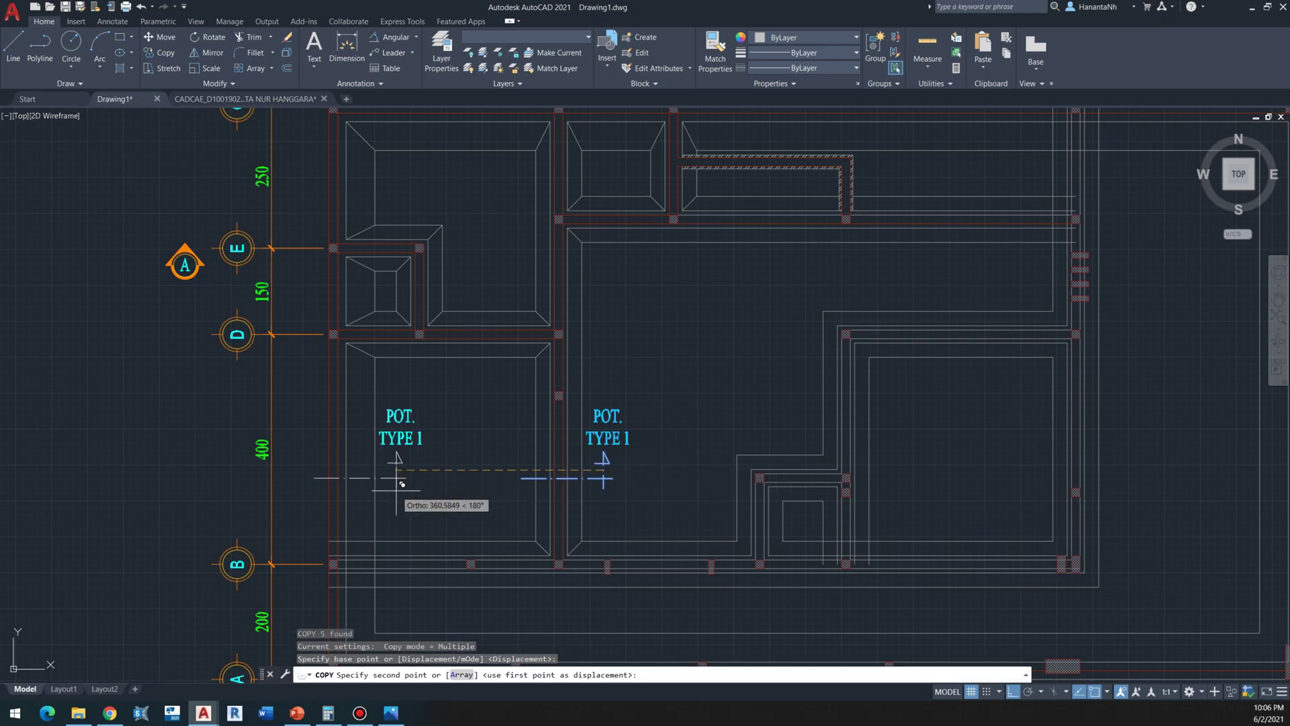
click(397, 491)
key(Escape)
scroll(425, 438, down, 2)
scroll(493, 441, up, 1)
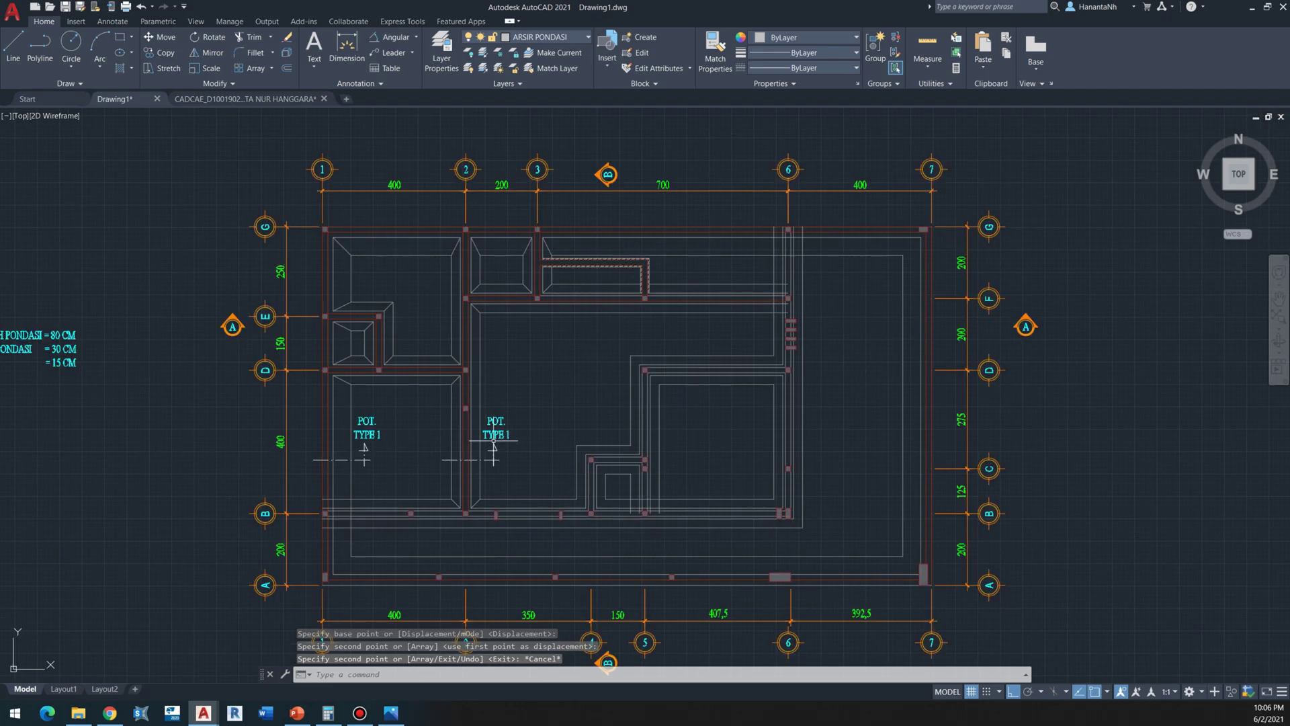
Step: Change the label of the section mark on the grid 1 foundation to POT. TYPE 2
scroll(400, 433, up, 3)
double_click(375, 421)
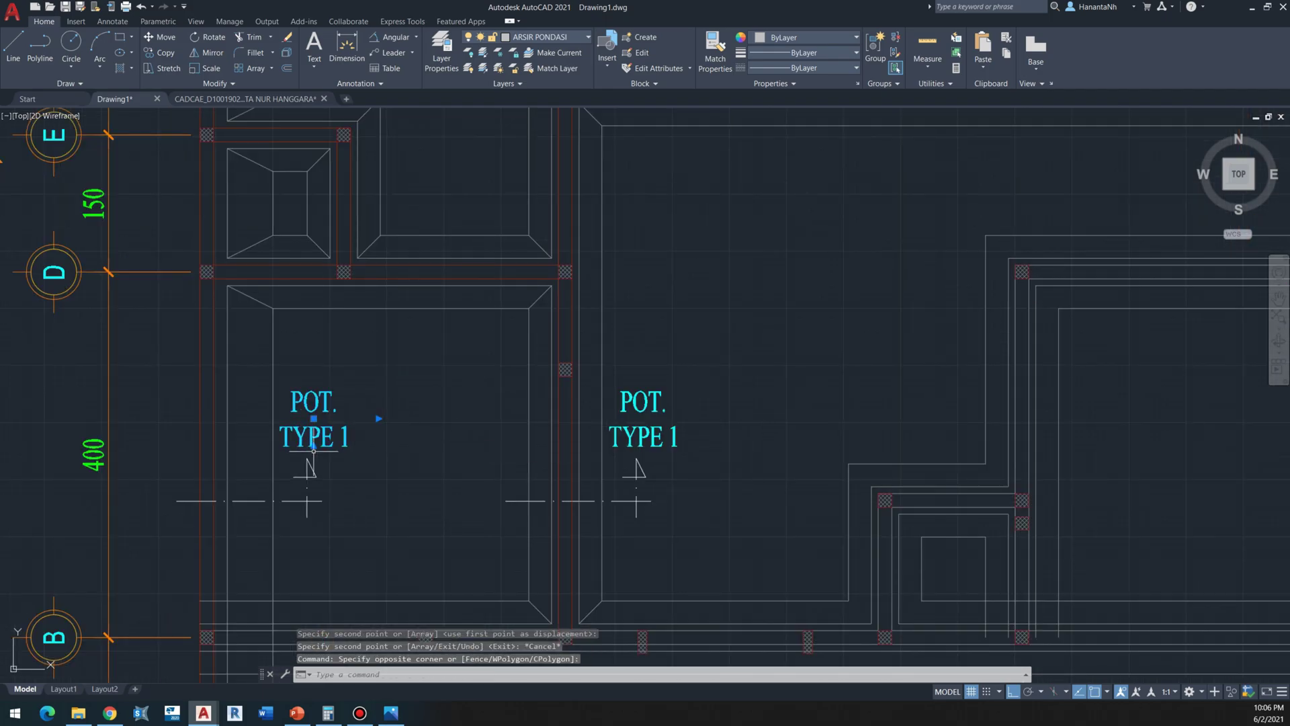
click(339, 441)
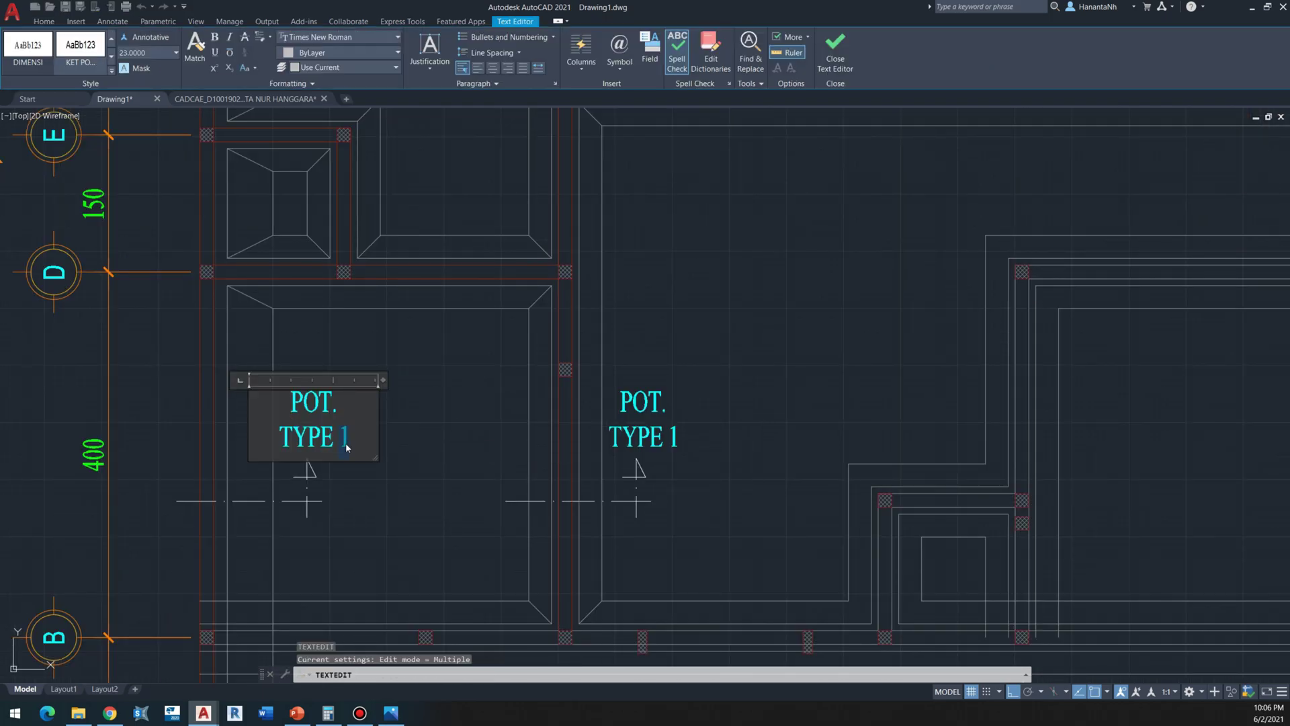
text(2)
click(469, 431)
key(Escape)
scroll(390, 403, down, 6)
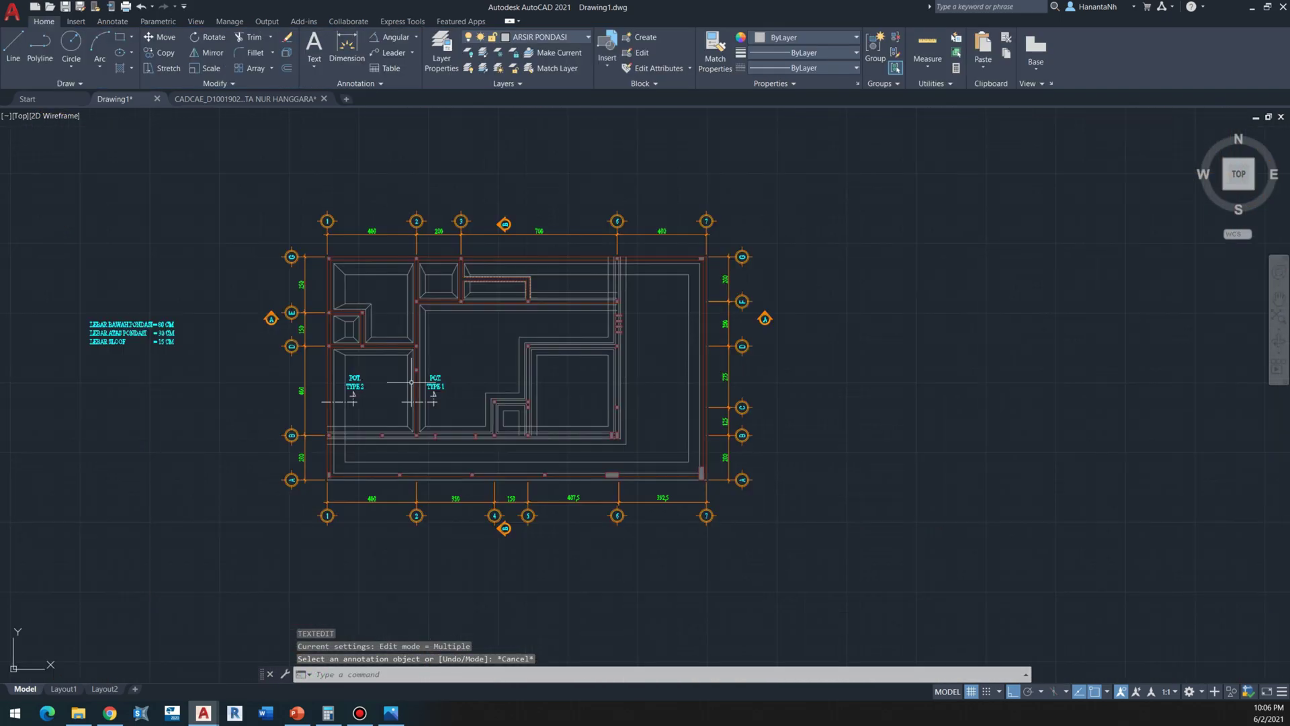
Step: Copy the complete POT. TYPE 2 section mark onto the short vertical foundation of the small room between grids D and E
scroll(390, 388, up, 2)
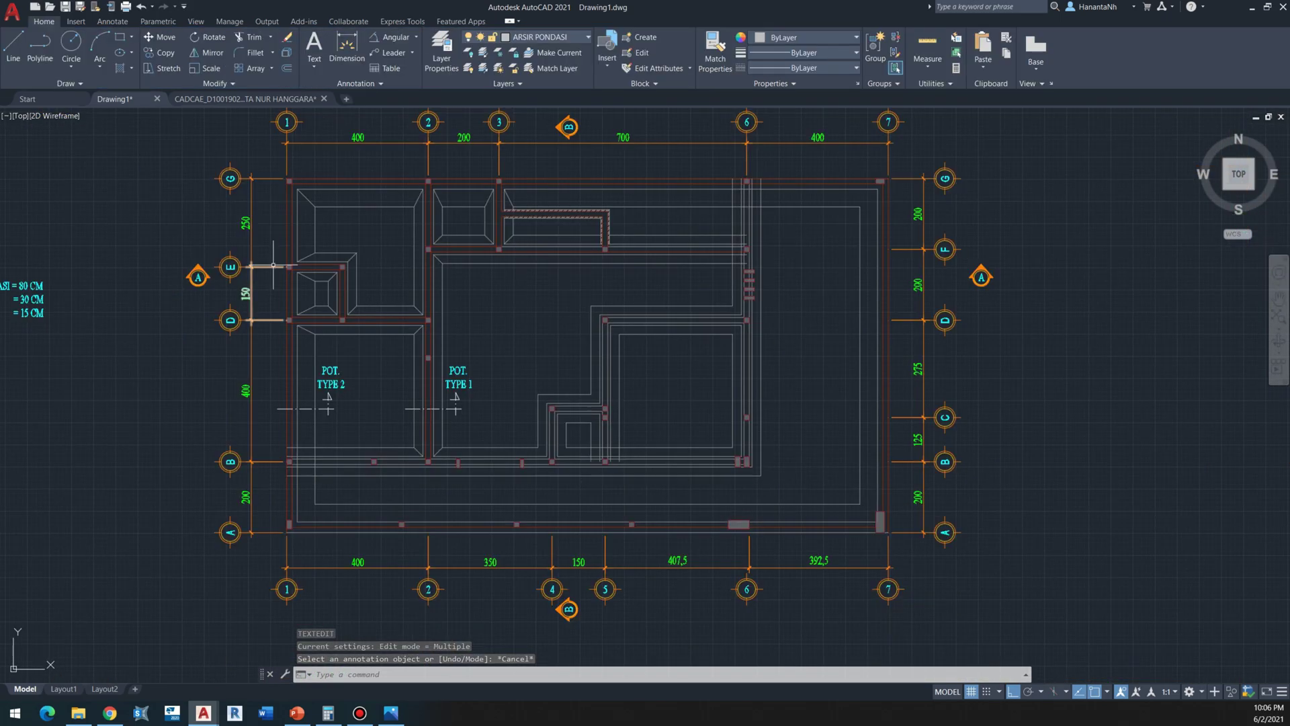
scroll(272, 265, up, 2)
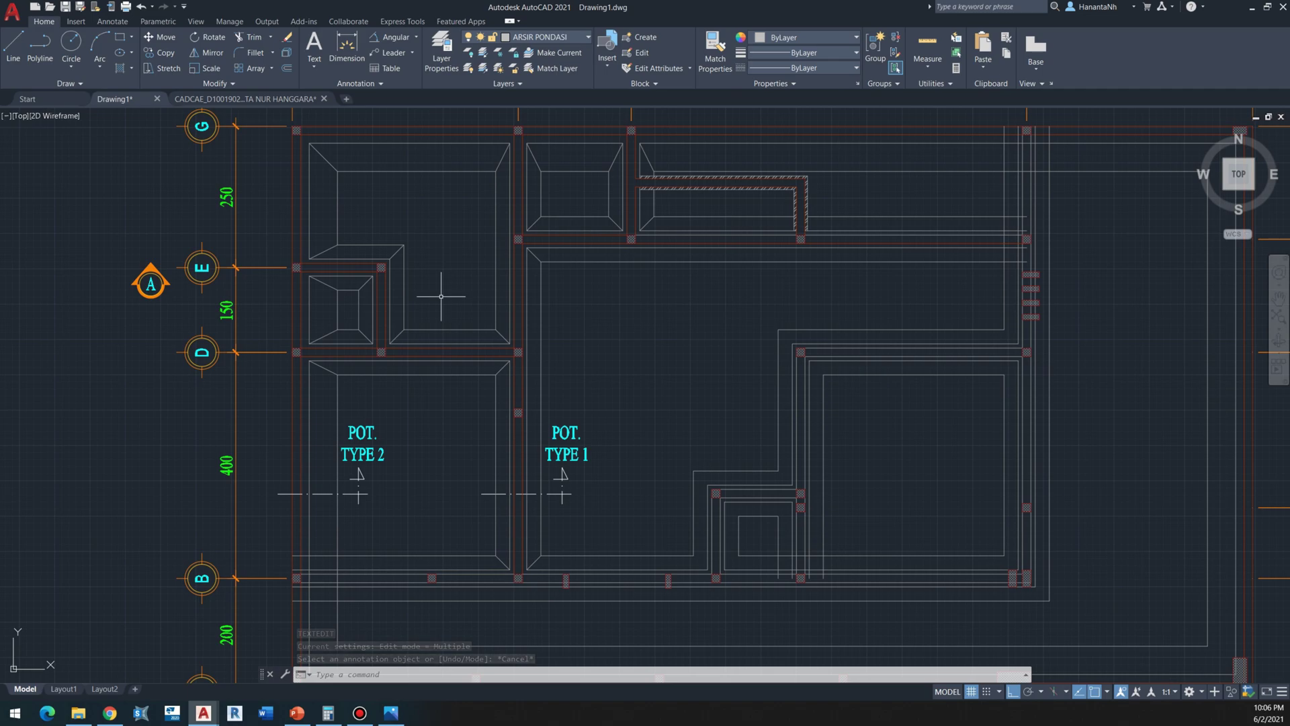
click(417, 423)
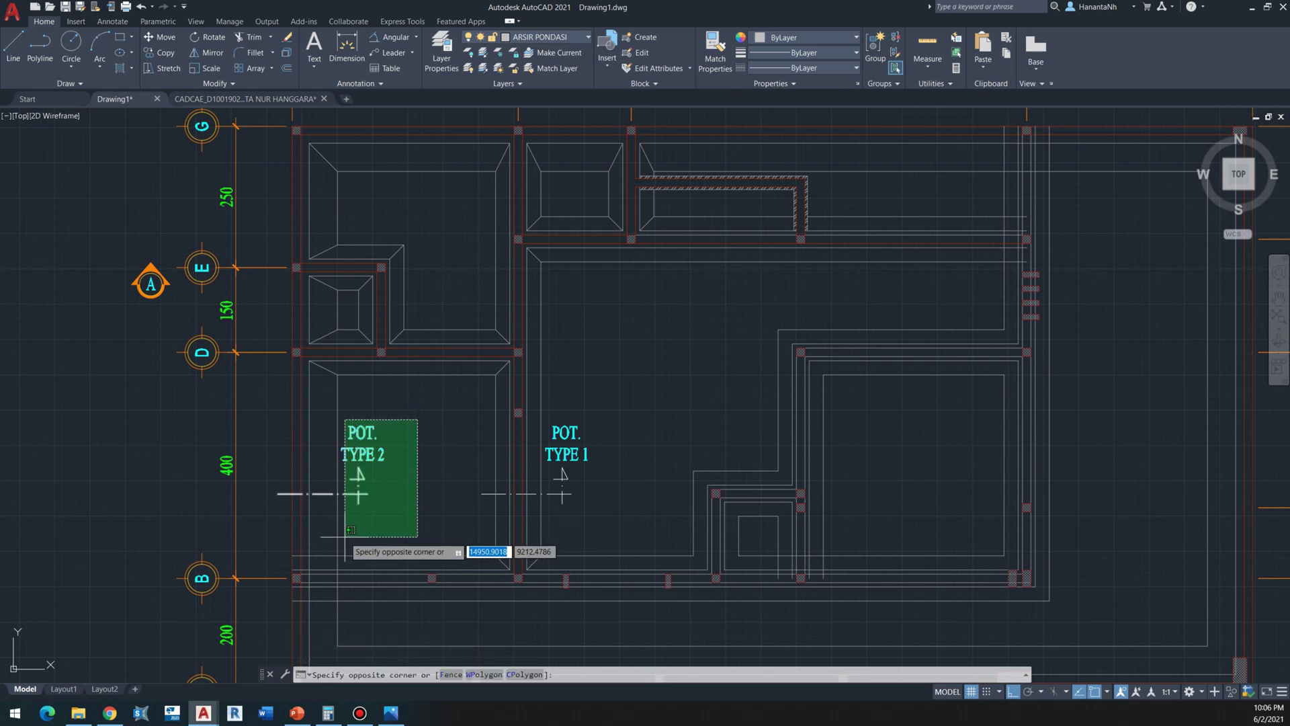
click(354, 529)
text(o)
key(Return)
click(359, 494)
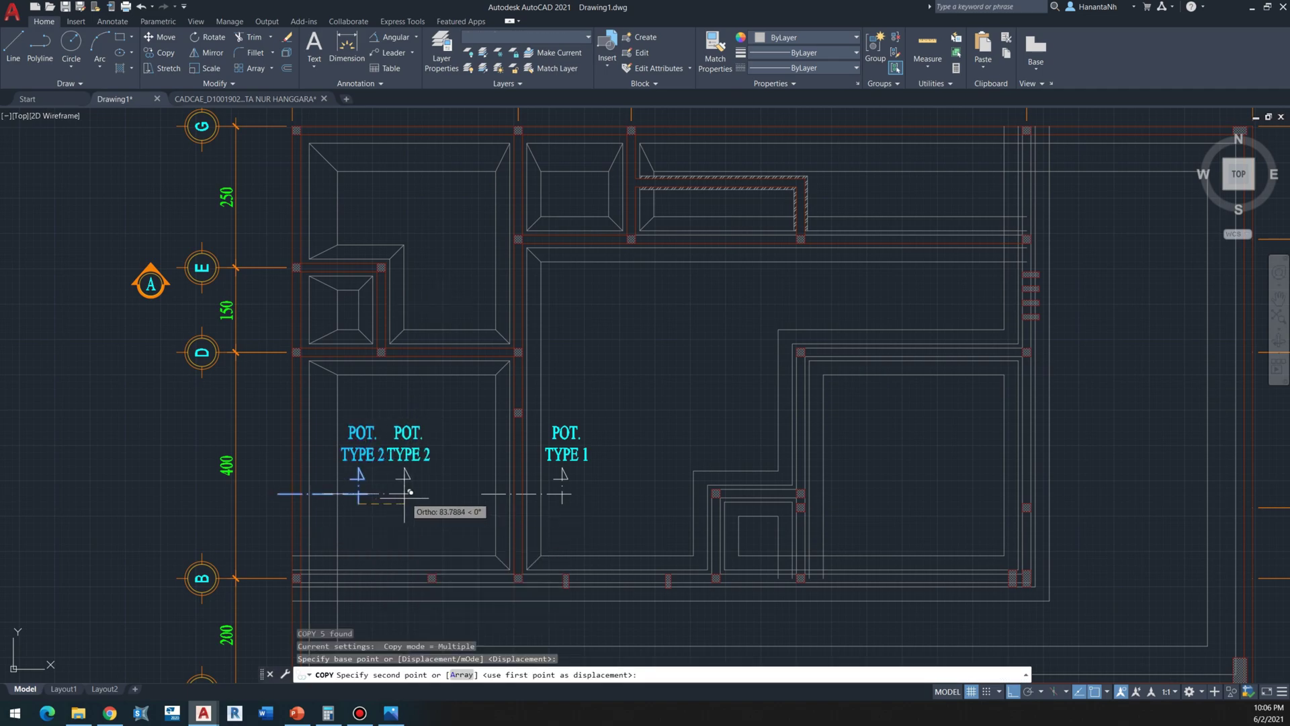
key(F8)
click(433, 302)
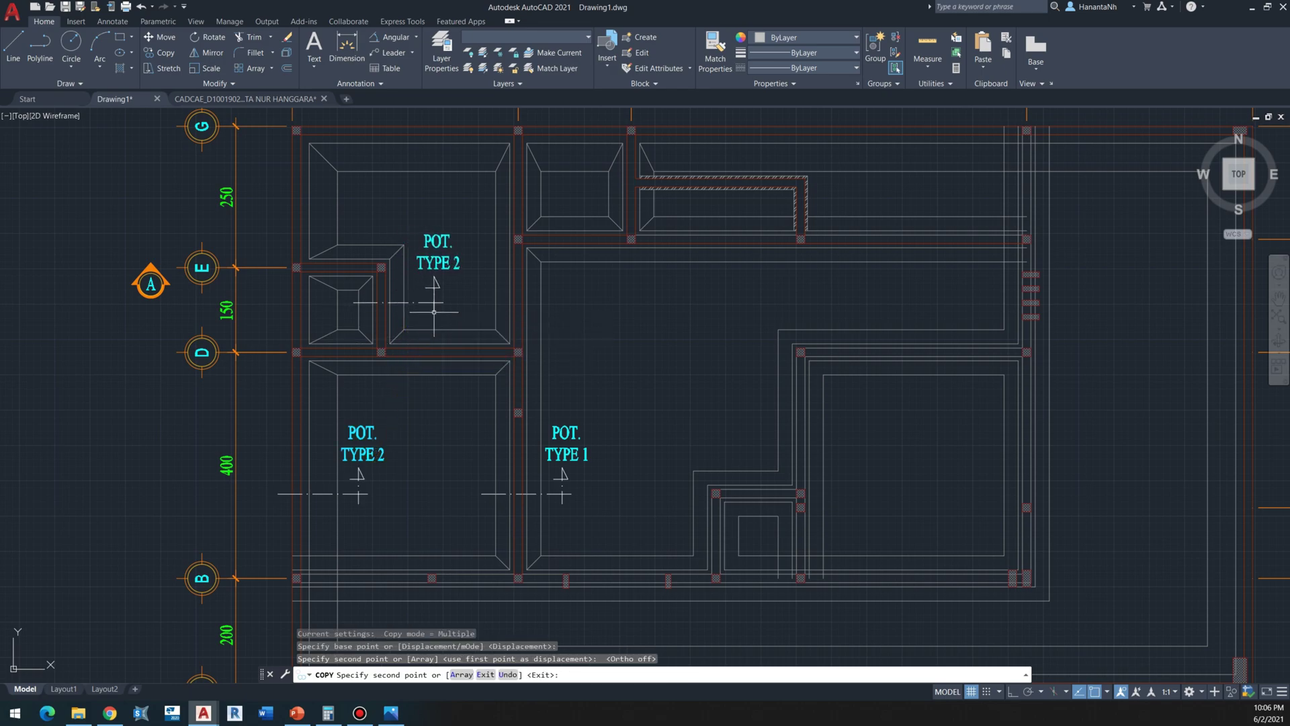
key(Escape)
Step: Stretch the free end of the copied cutting line across the small room to just outside the grid 1 foundation
click(359, 302)
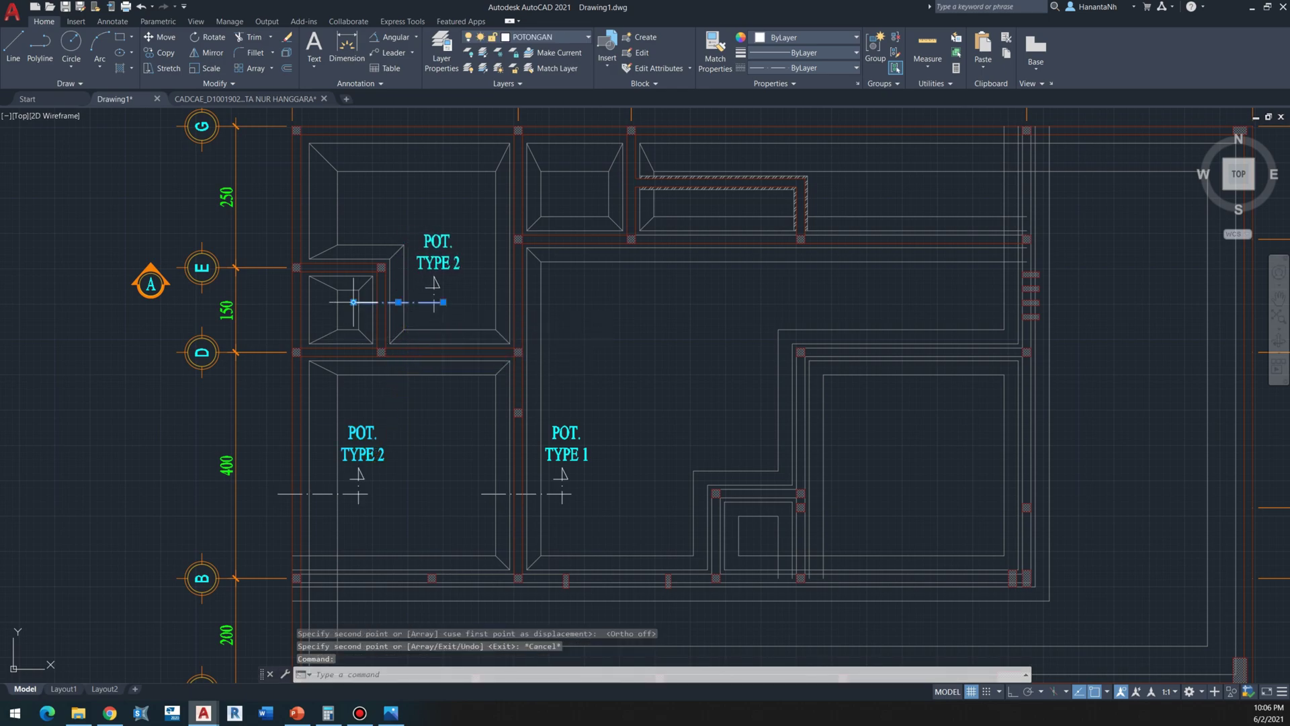
click(354, 303)
click(262, 303)
key(Escape)
Step: Change the label of the section mark between grids D and E to POT. TYPE 3
click(448, 267)
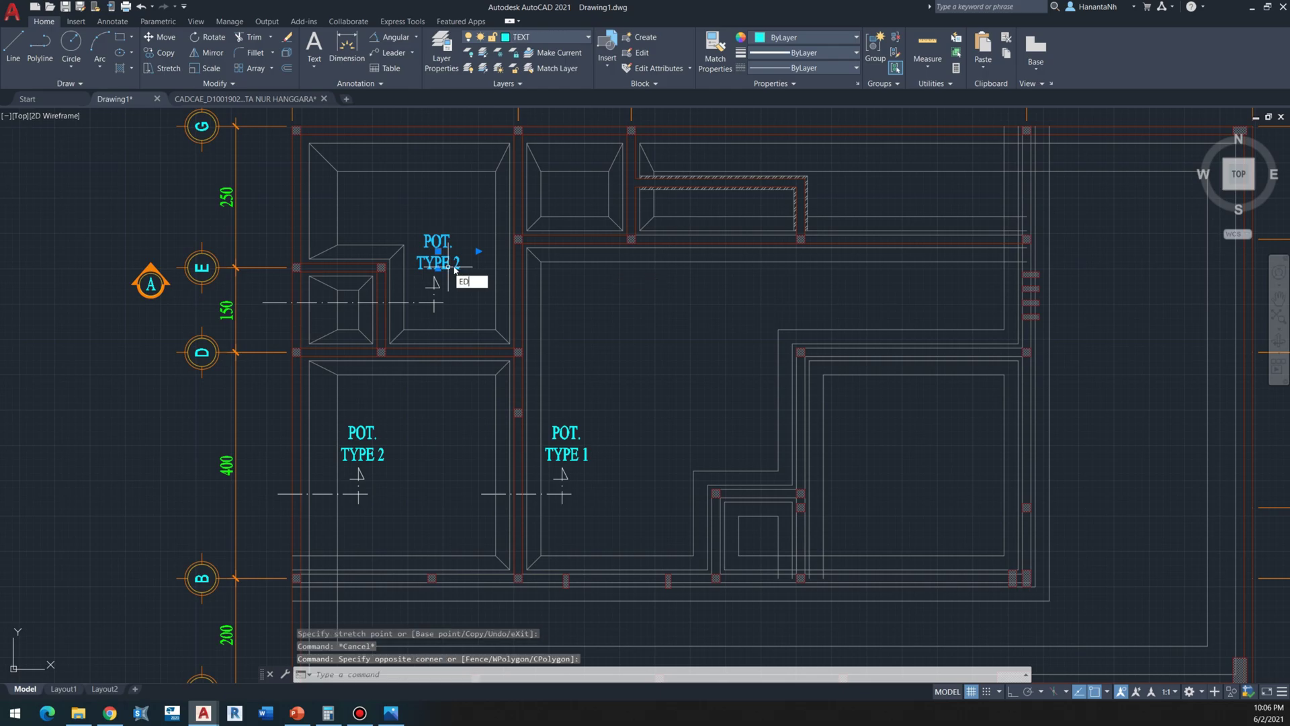
double_click(457, 267)
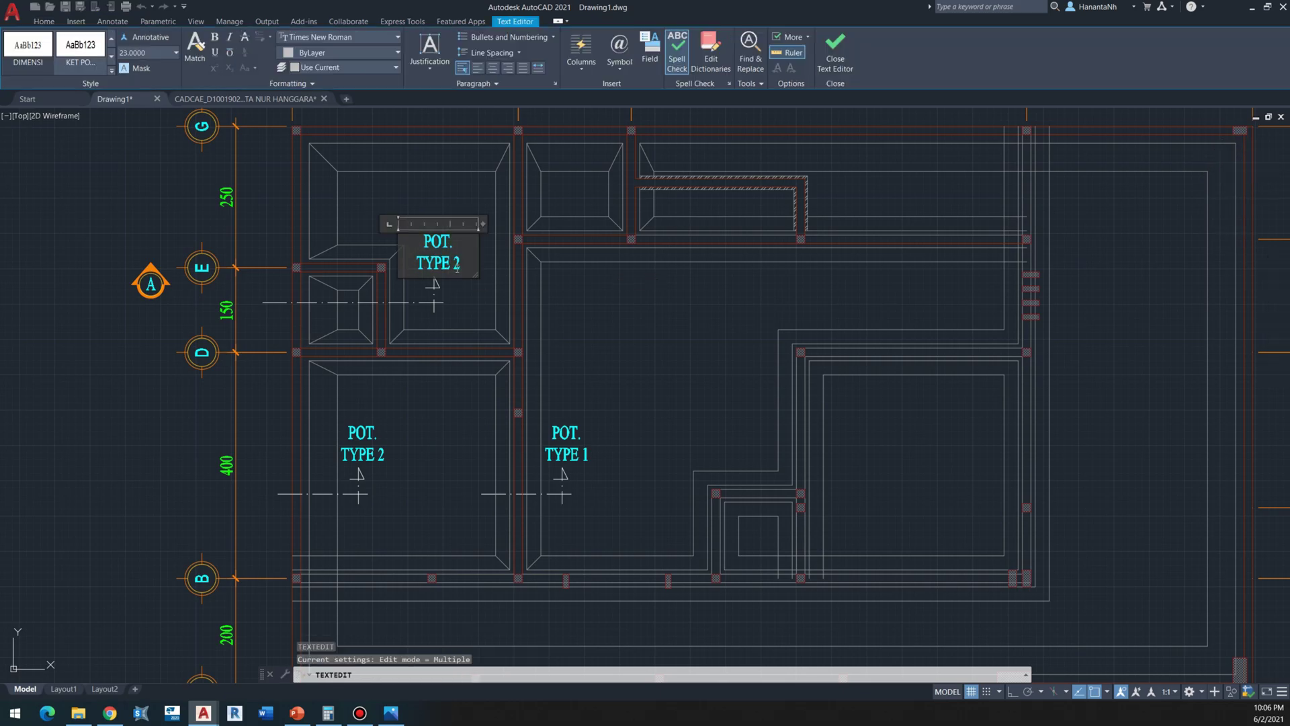
click(454, 330)
key(Escape)
click(463, 213)
click(420, 315)
text(CO)
key(Return)
click(434, 292)
scroll(721, 274, down, 2)
mouse_move(721, 274)
middle_down()
mouse_move(497, 423)
mouse_move(512, 338)
middle_up()
scroll(497, 424, down, 2)
scroll(498, 401, up, 2)
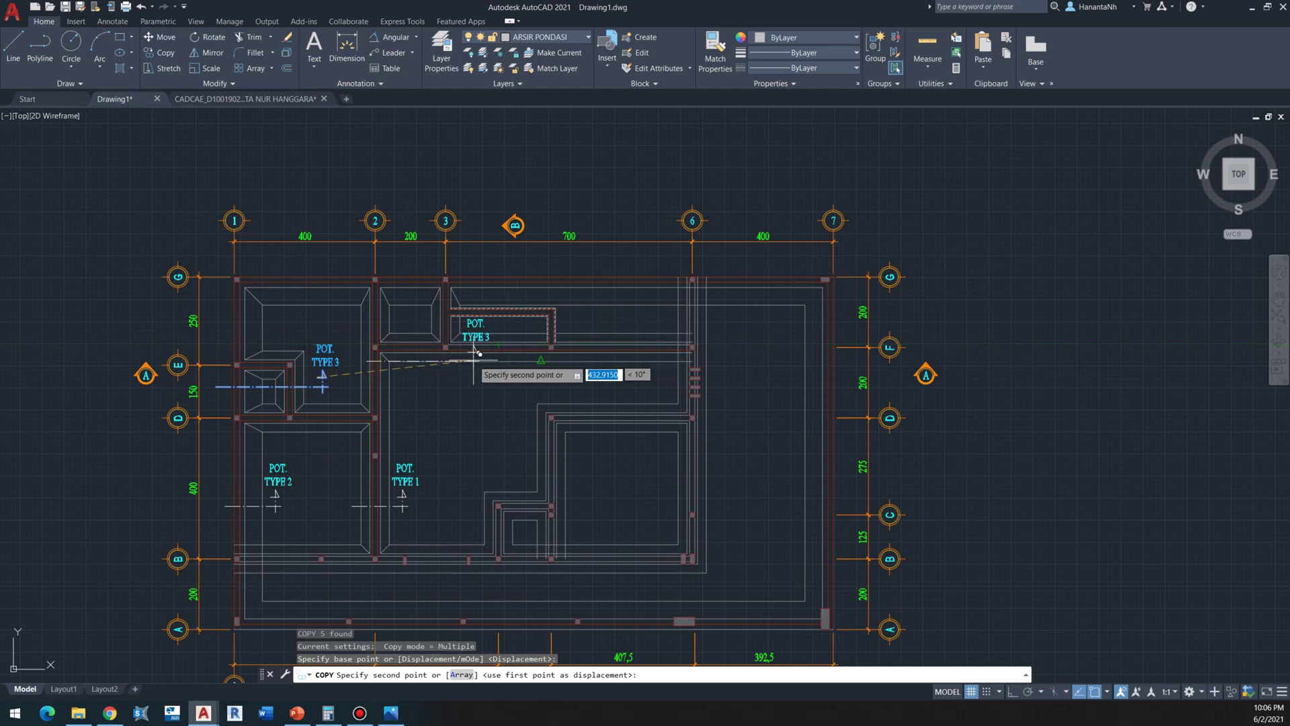
middle_drag(482, 349, 499, 343)
scroll(501, 346, up, 3)
scroll(538, 349, down, 3)
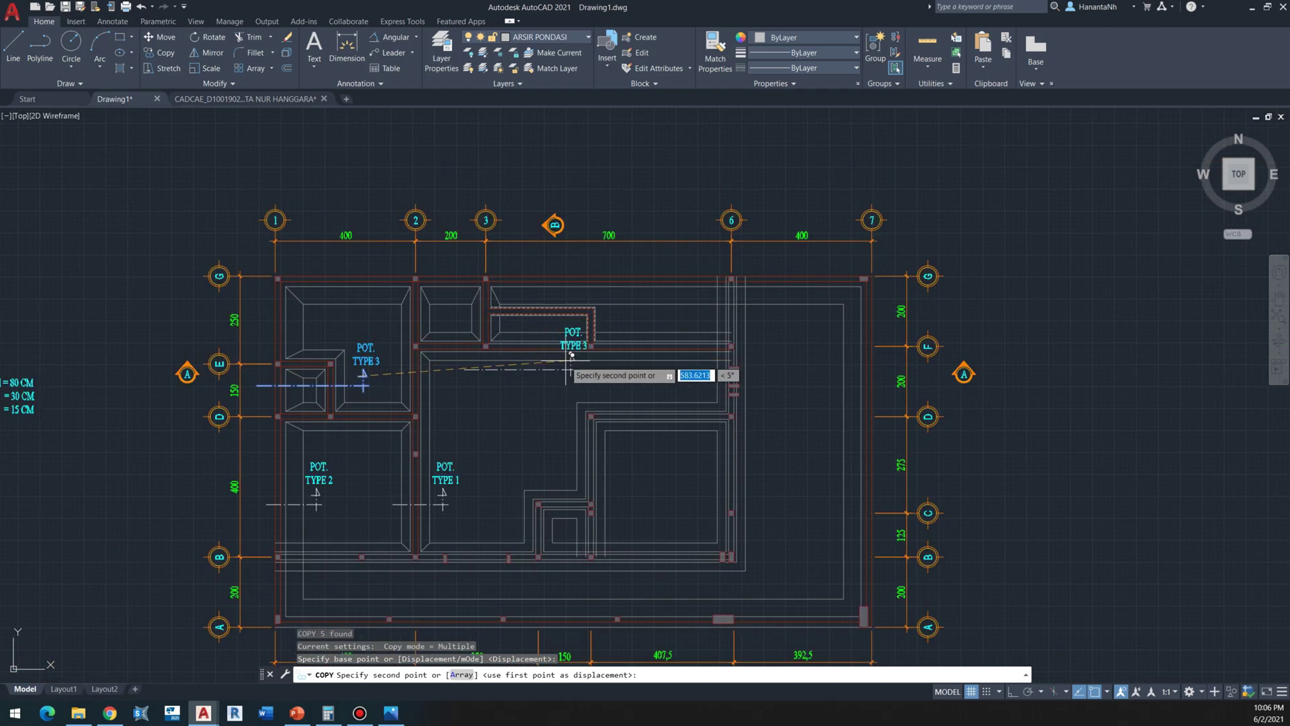
key(Escape)
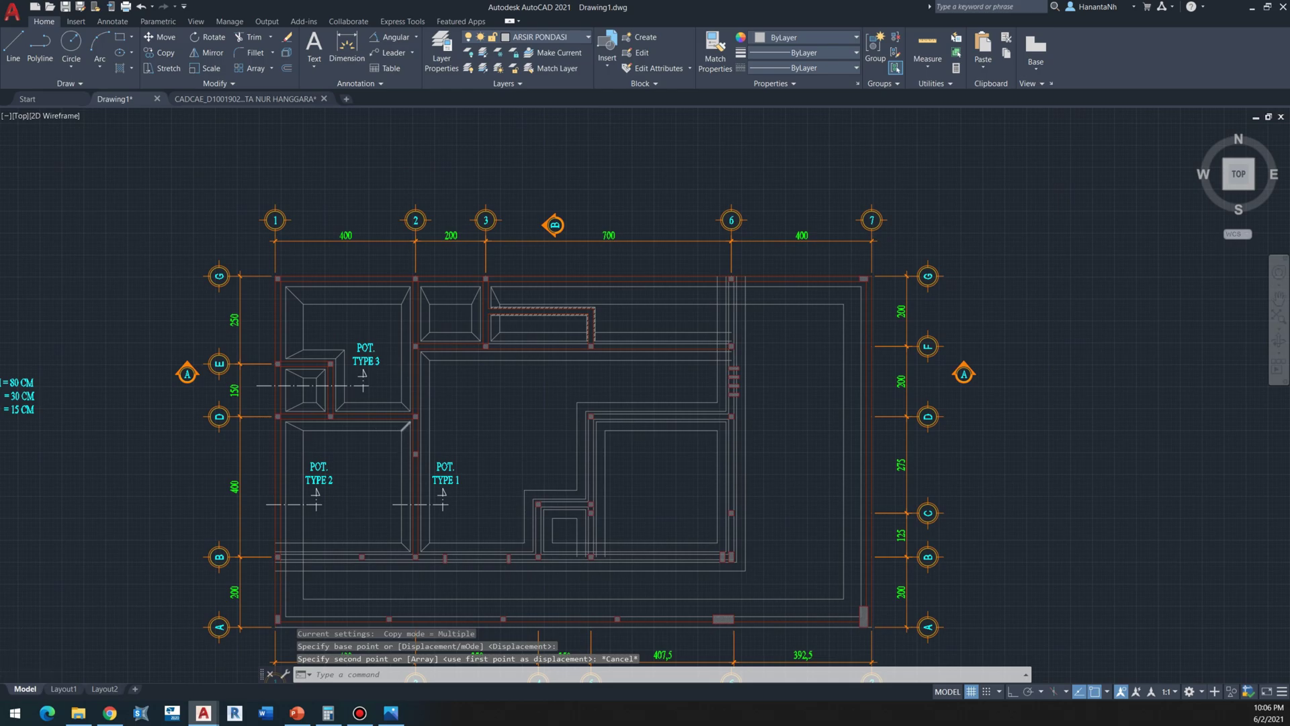
Step: Make DIMENSI the current layer
scroll(406, 428, up, 2)
scroll(409, 434, down, 4)
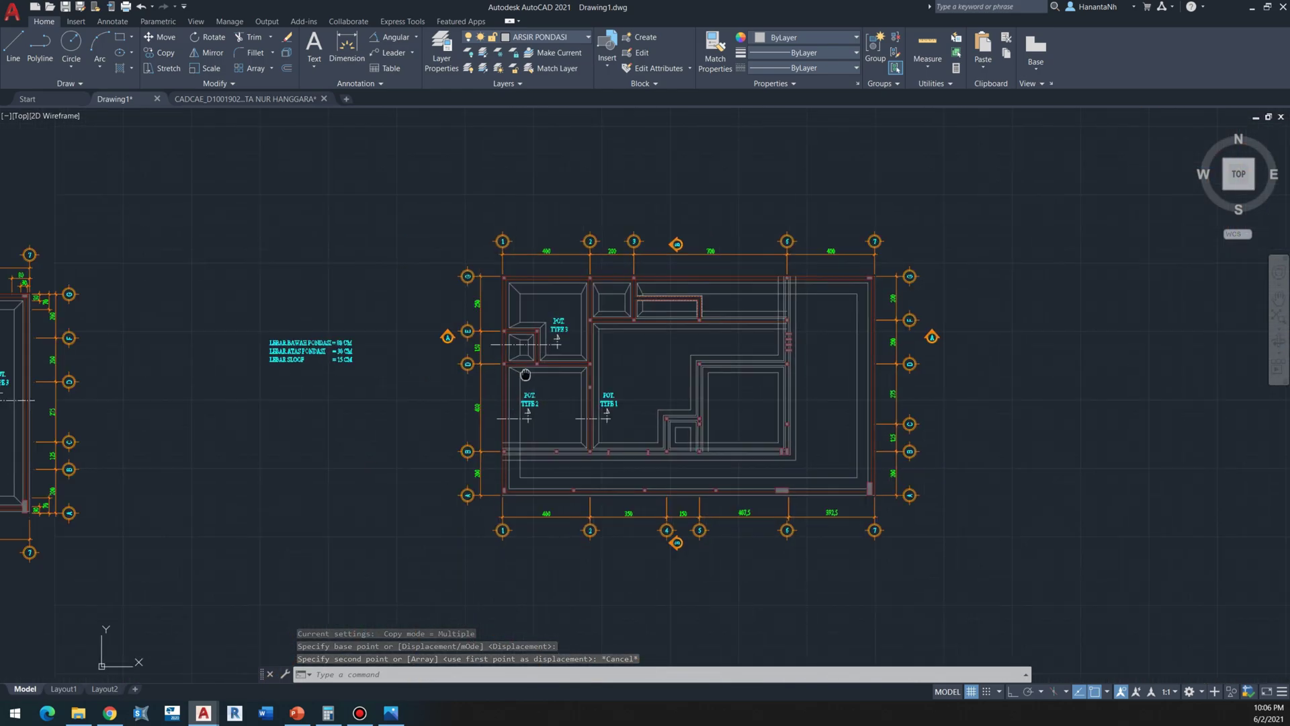
click(559, 39)
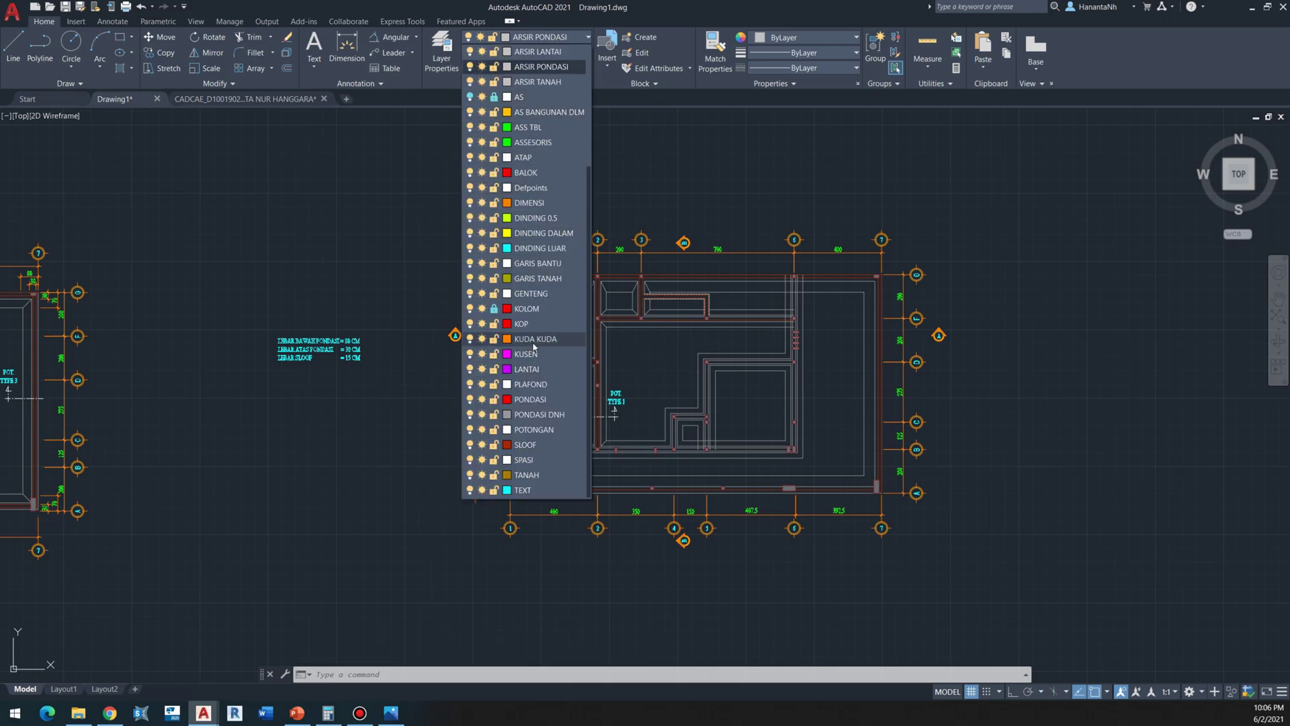
scroll(564, 403, up, 5)
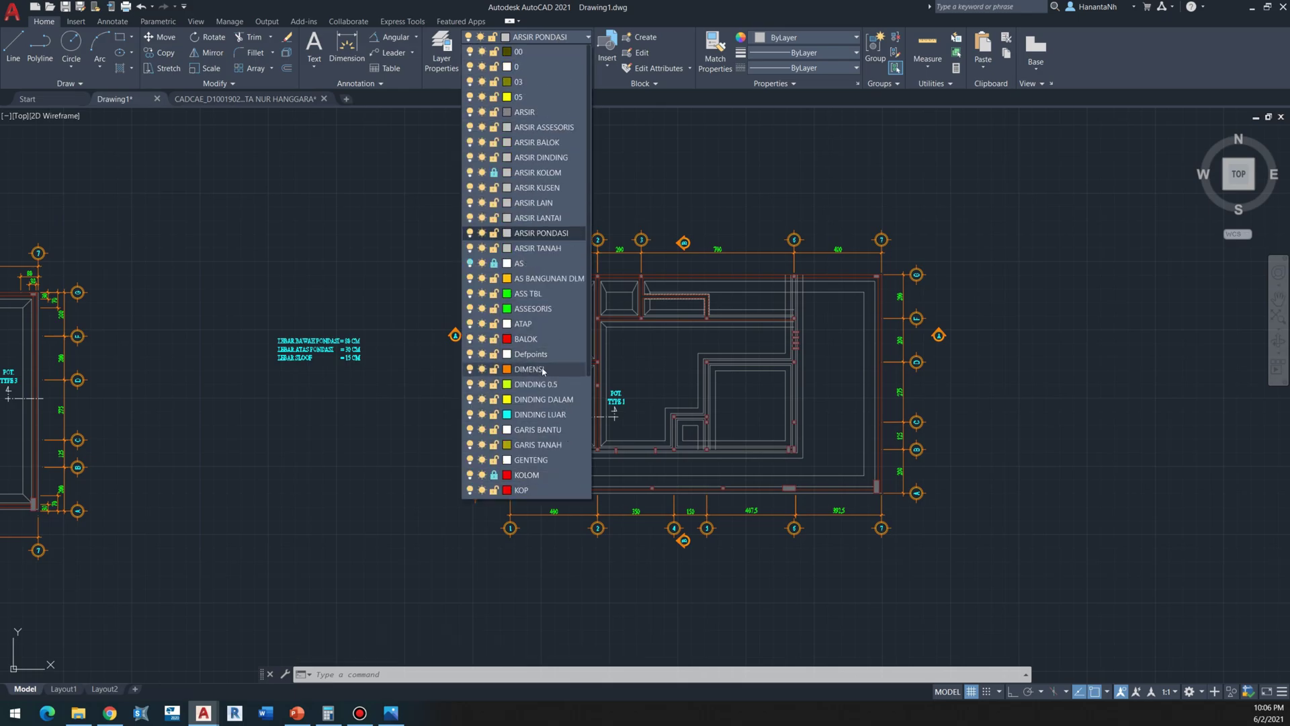
click(543, 369)
Step: Erase both section A markers beside the working foundation plan
scroll(461, 334, down, 2)
scroll(461, 334, up, 8)
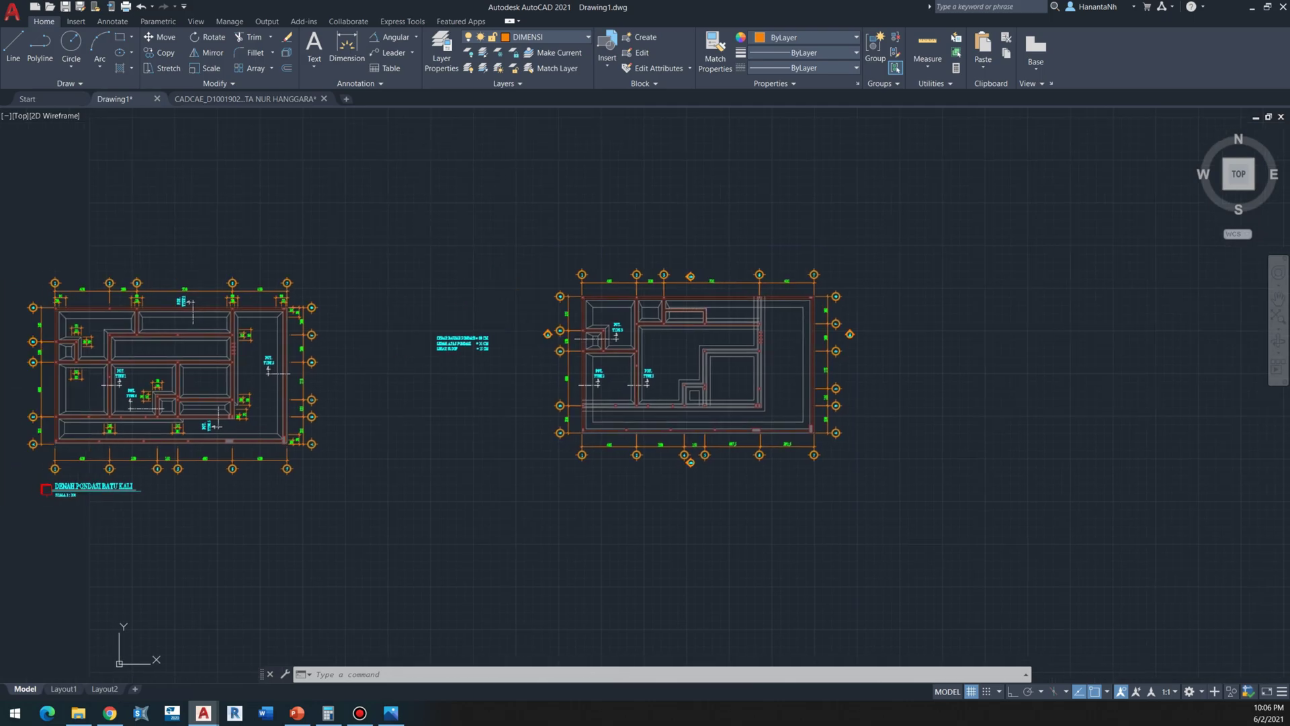
text(e)
key(Return)
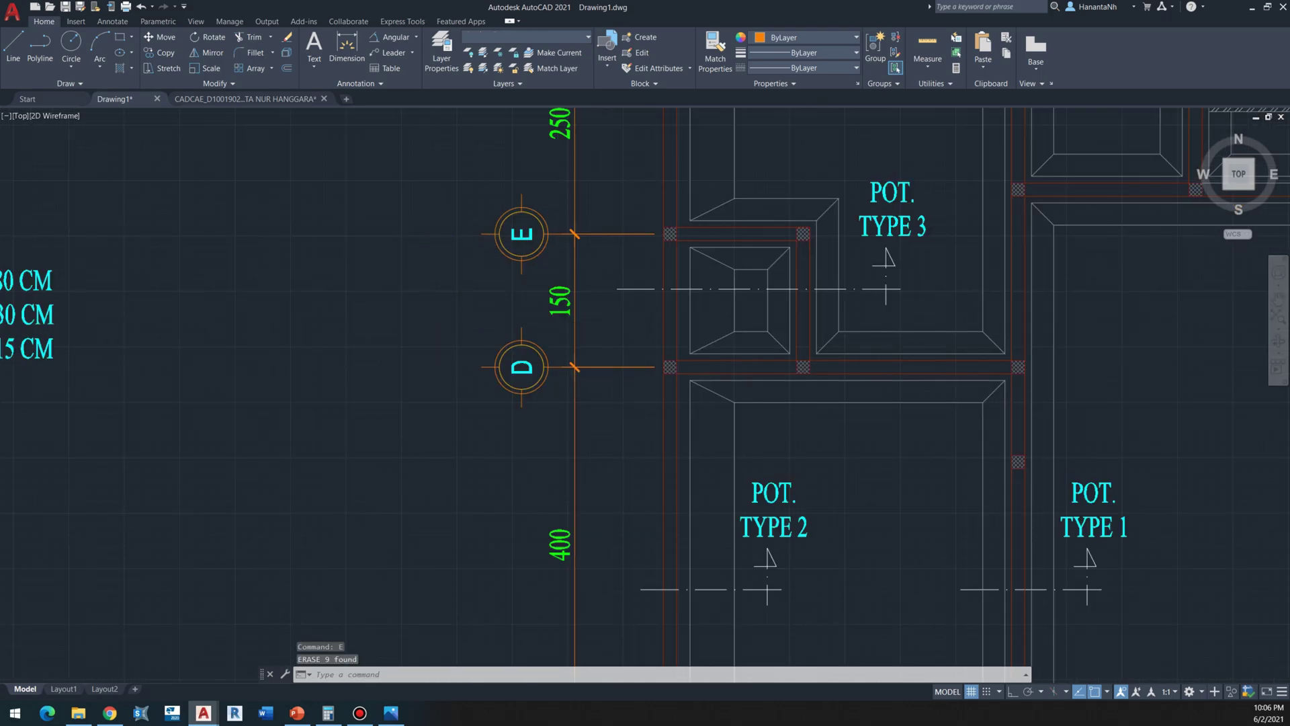
scroll(454, 319, down, 5)
scroll(832, 236, up, 5)
click(812, 202)
click(742, 233)
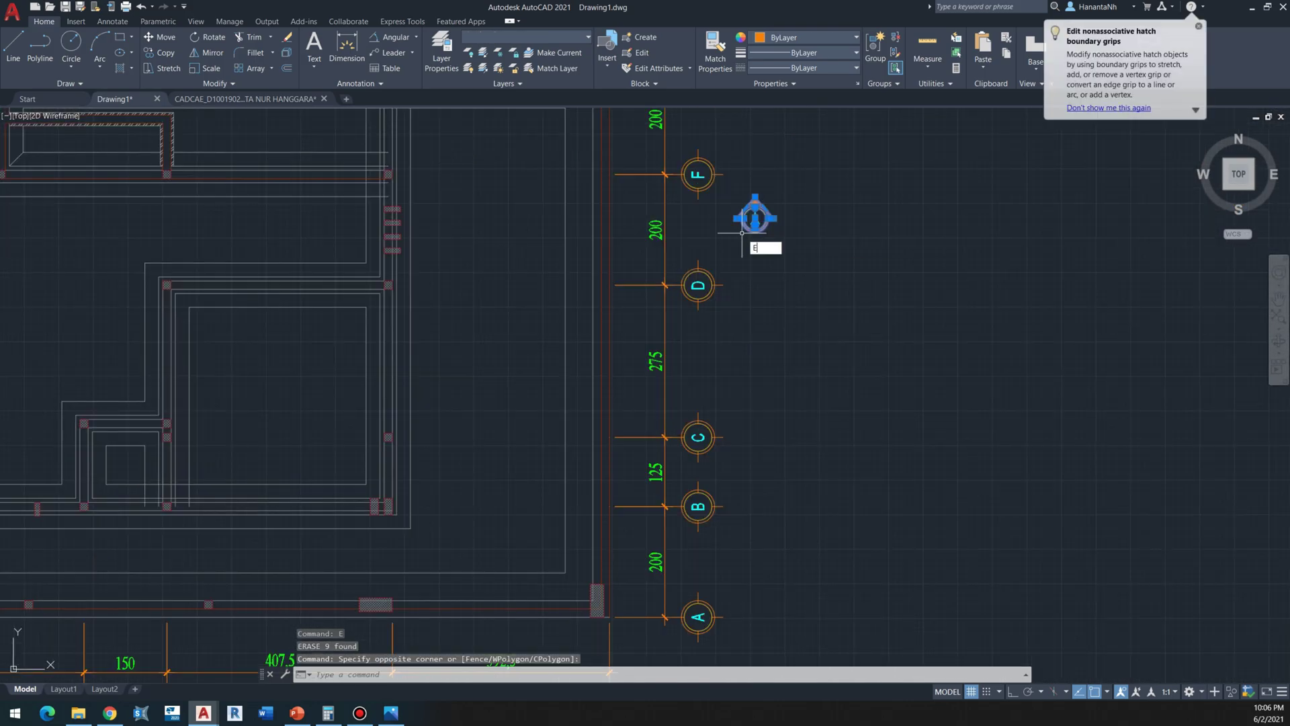
Step: Erase both section B markers, below and above the working foundation plan
scroll(754, 216, down, 5)
scroll(418, 421, up, 8)
click(414, 416)
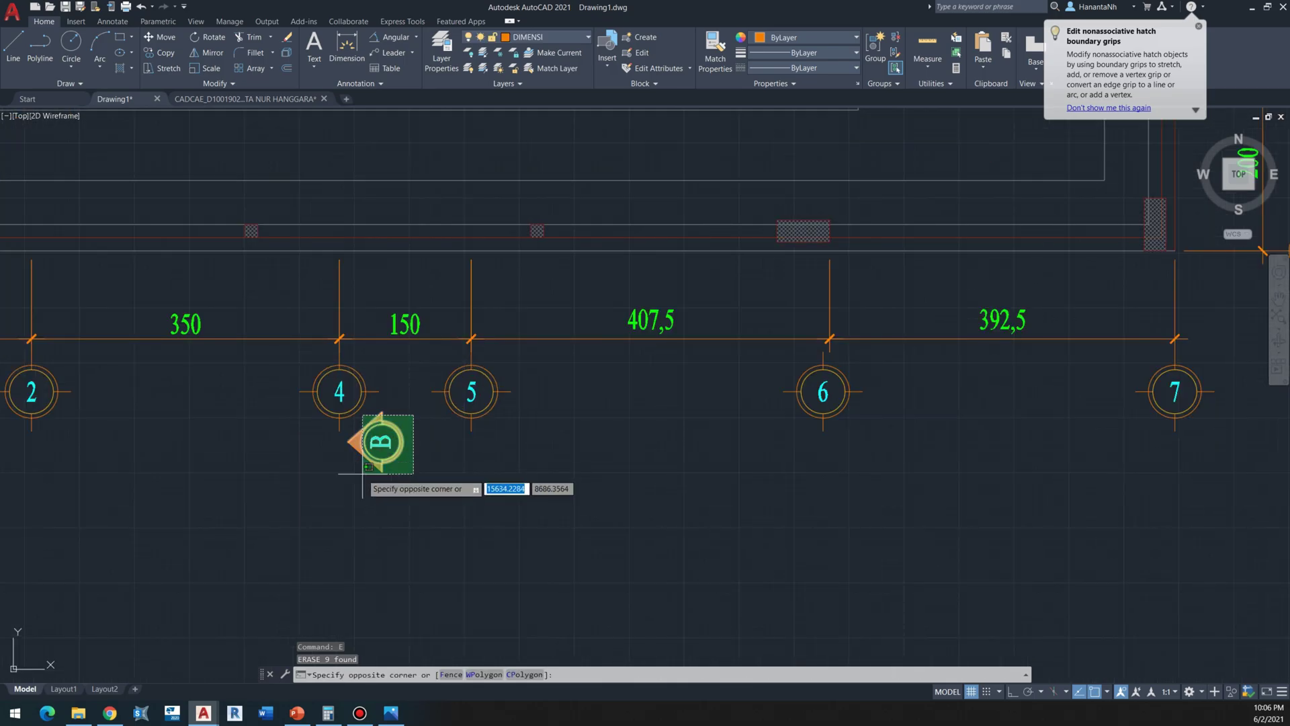
click(365, 474)
scroll(537, 477, down, 5)
scroll(605, 343, up, 6)
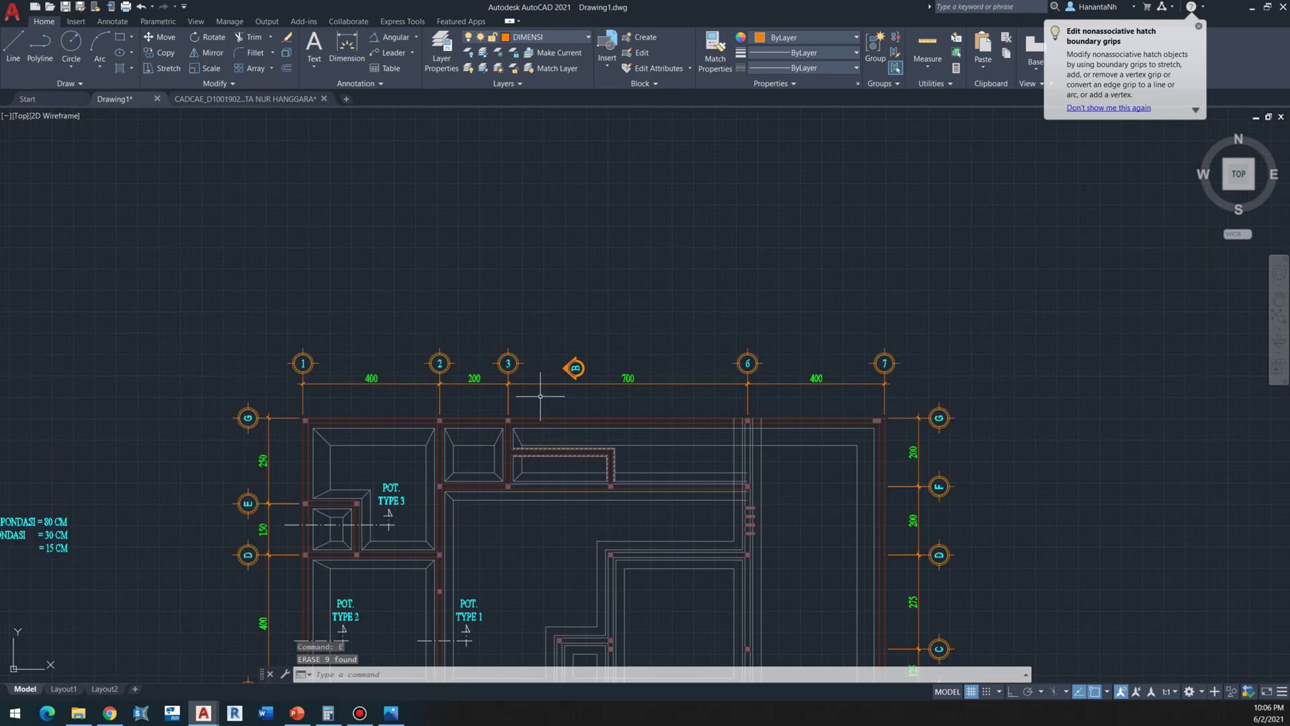
click(622, 332)
click(547, 365)
scroll(556, 365, down, 5)
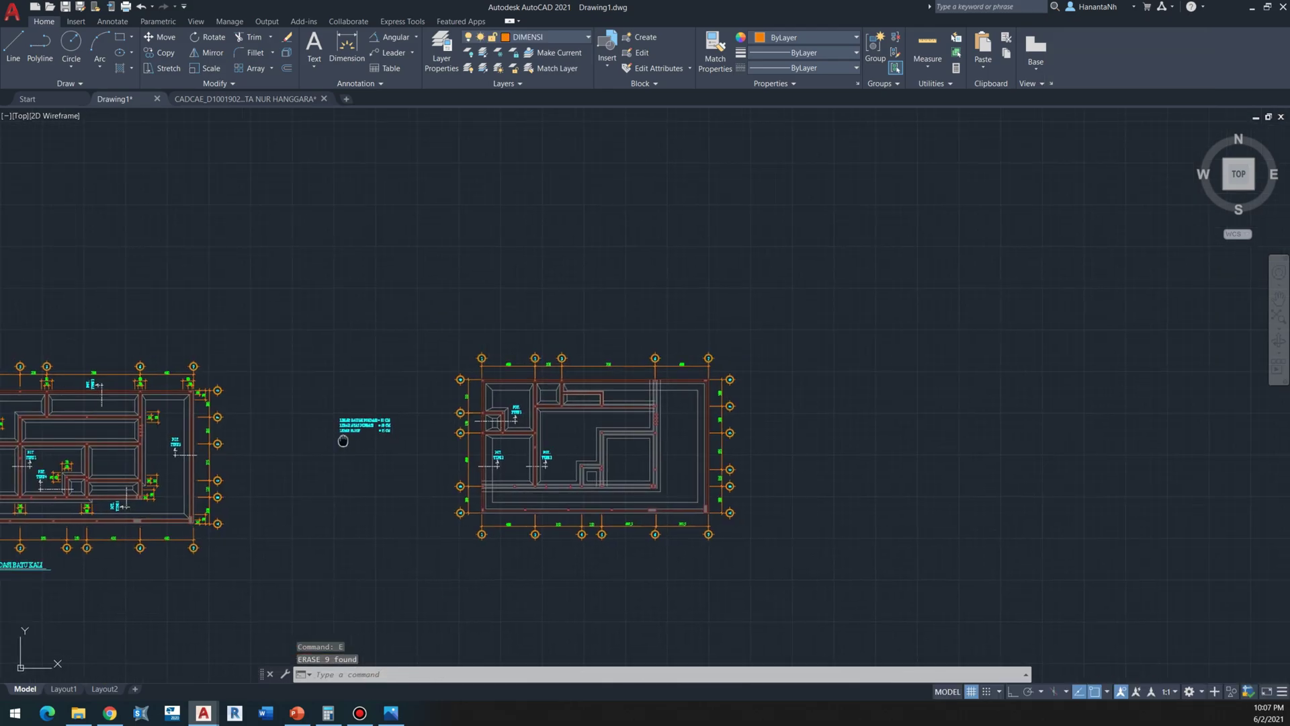
Step: Examine the foundation width dimensions on the reference plan and compare them with the working plan's grid 2 foundation
scroll(210, 401, up, 4)
scroll(288, 370, up, 2)
middle_drag(286, 371, 377, 307)
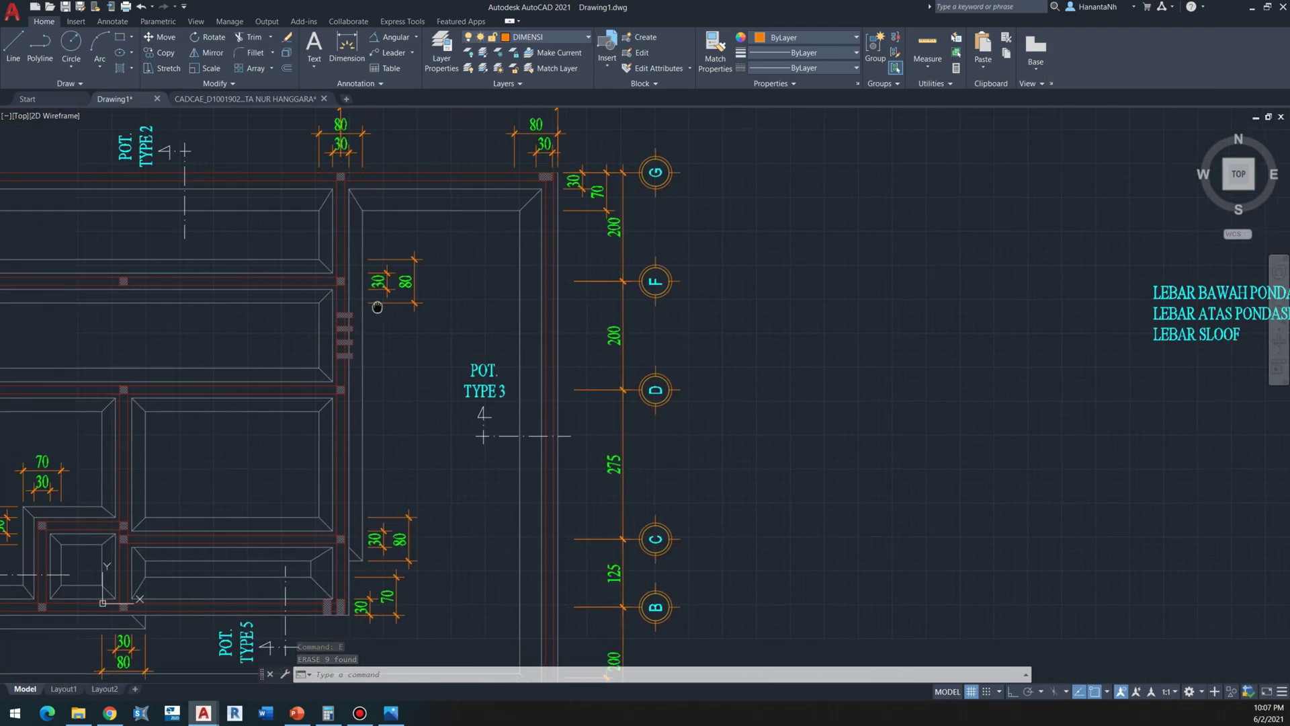
scroll(331, 274, up, 2)
scroll(334, 304, down, 6)
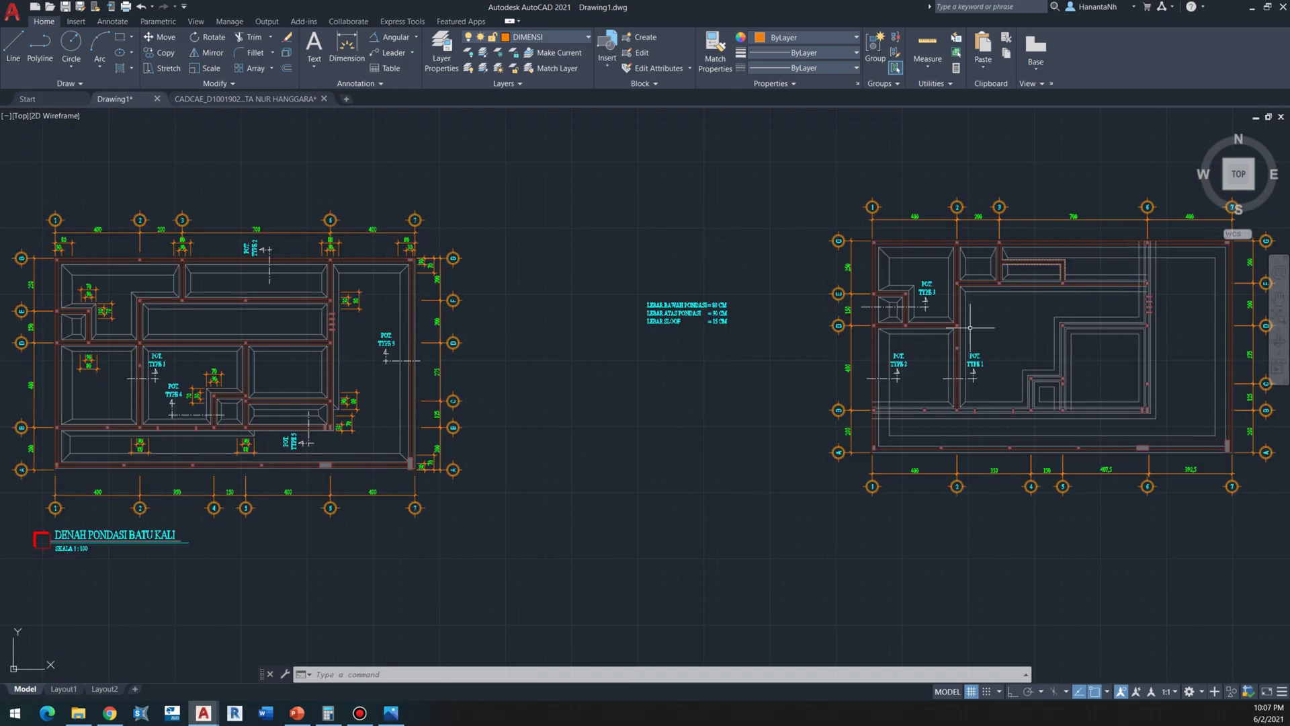
middle_drag(1014, 378, 392, 397)
scroll(350, 412, up, 2)
middle_drag(358, 436, 424, 471)
scroll(378, 500, up, 2)
scroll(378, 500, up, 2)
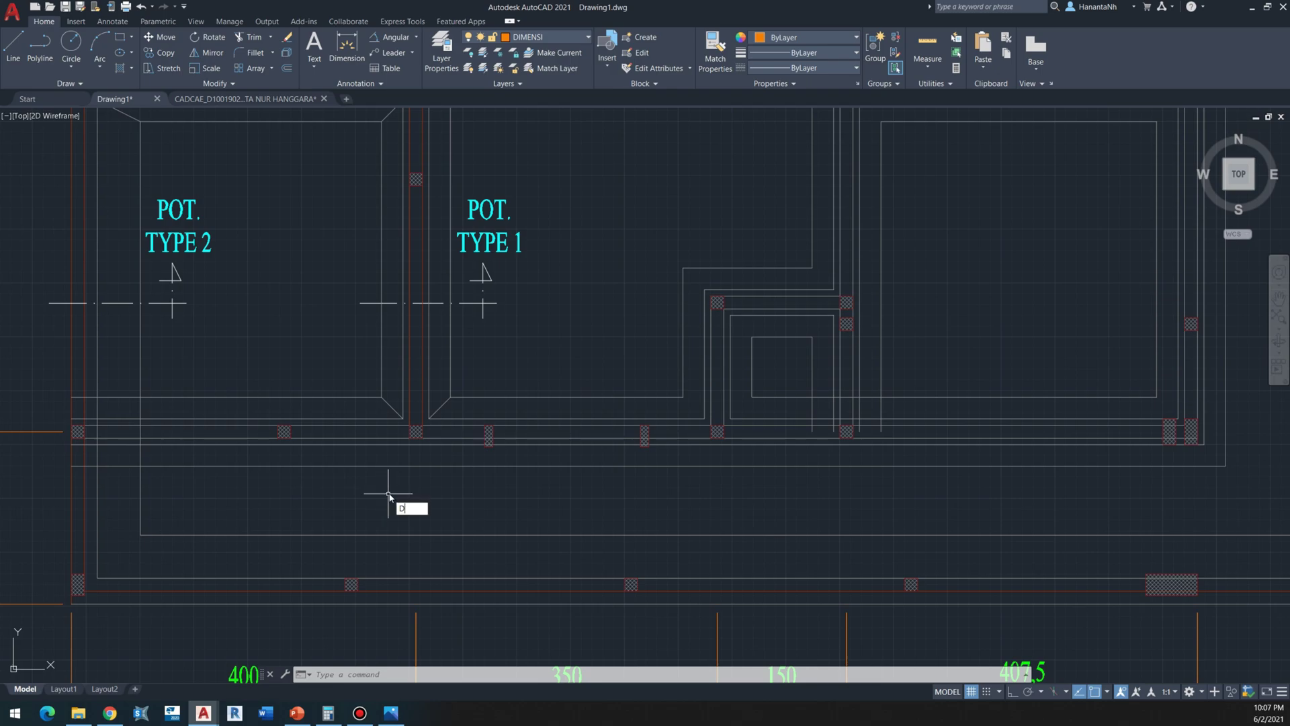
key(space)
scroll(401, 425, up, 2)
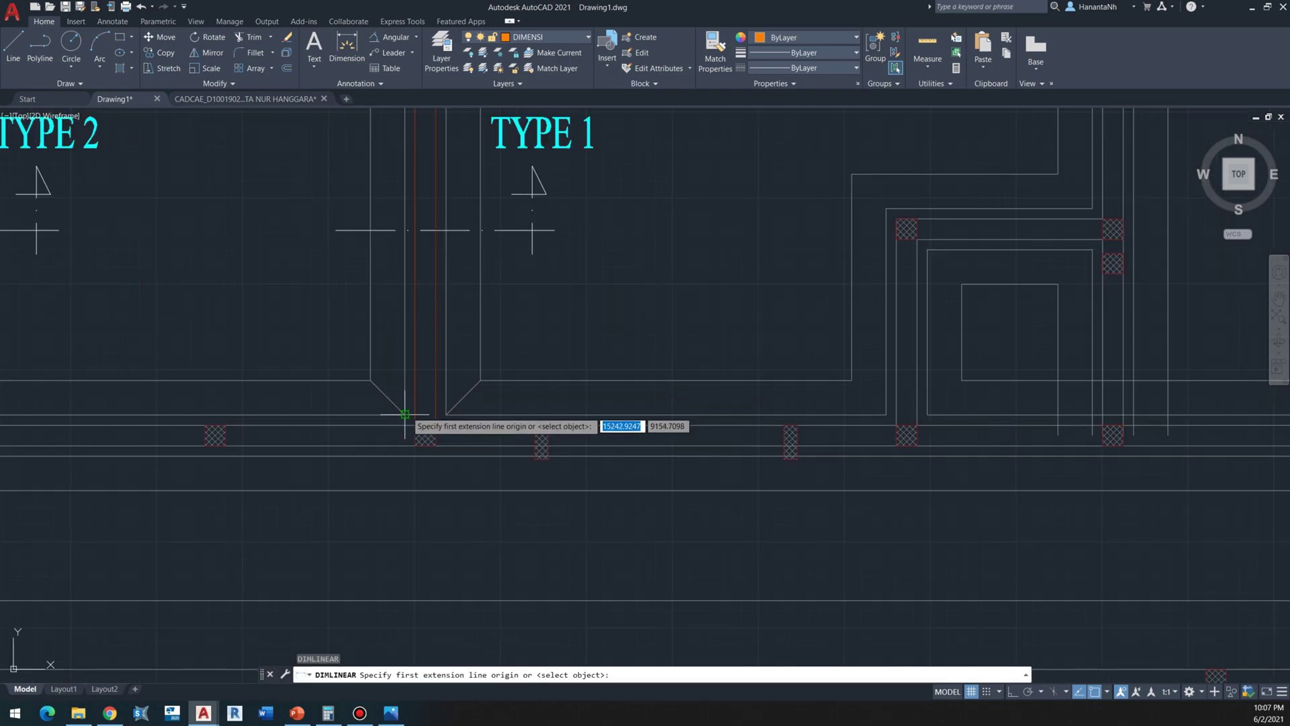
click(404, 490)
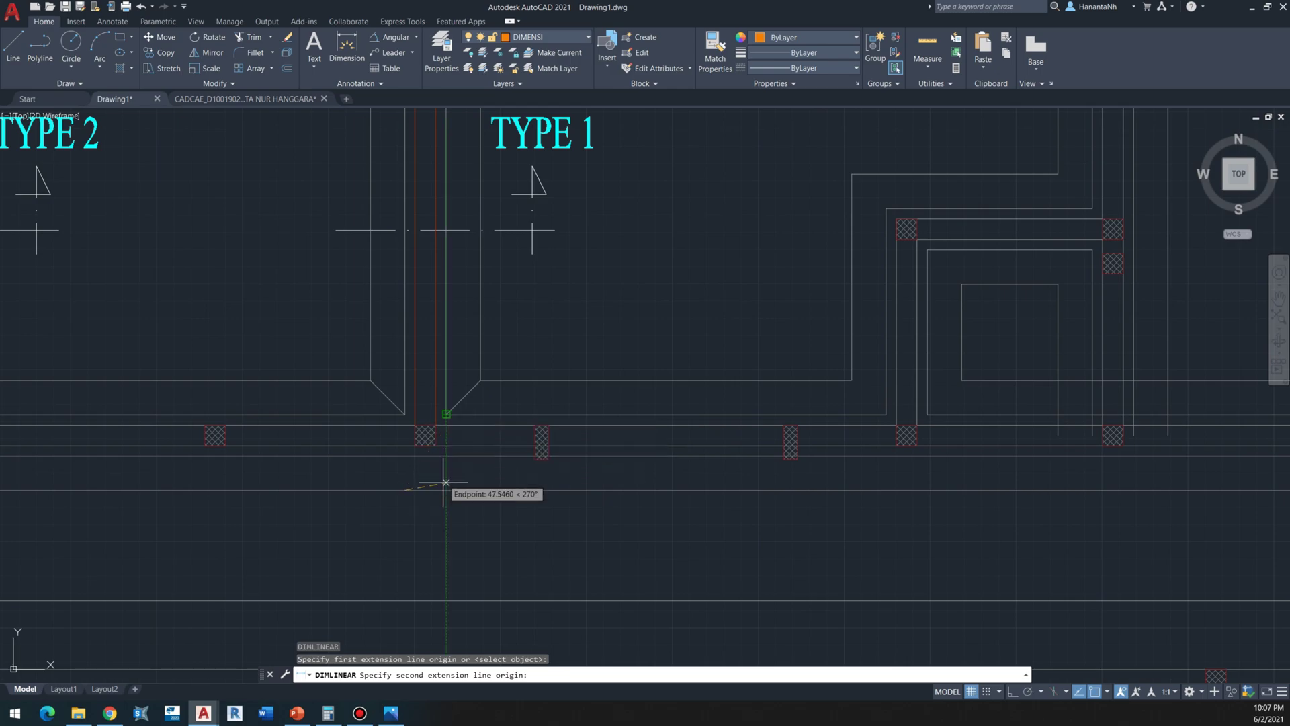
click(446, 490)
middle_drag(454, 527, 494, 498)
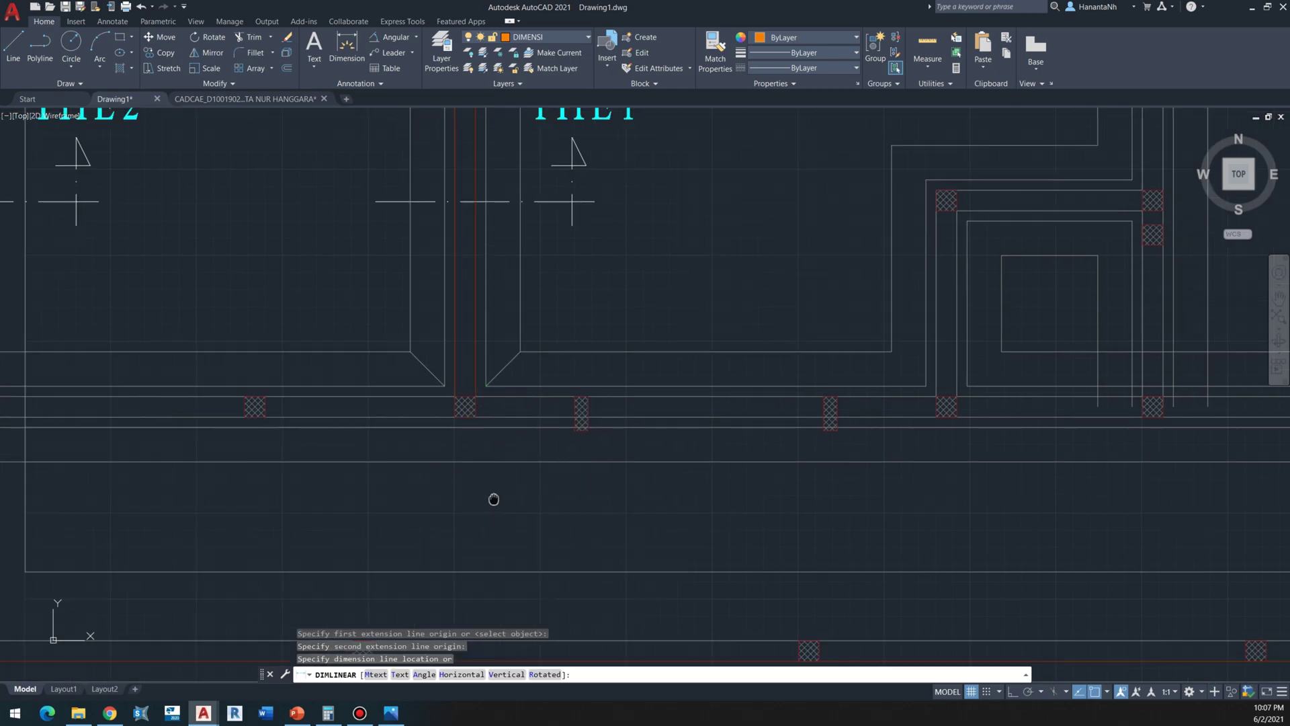
key(Escape)
Step: Make Copy of ISO-25 the current dimension style
text(D)
key(Return)
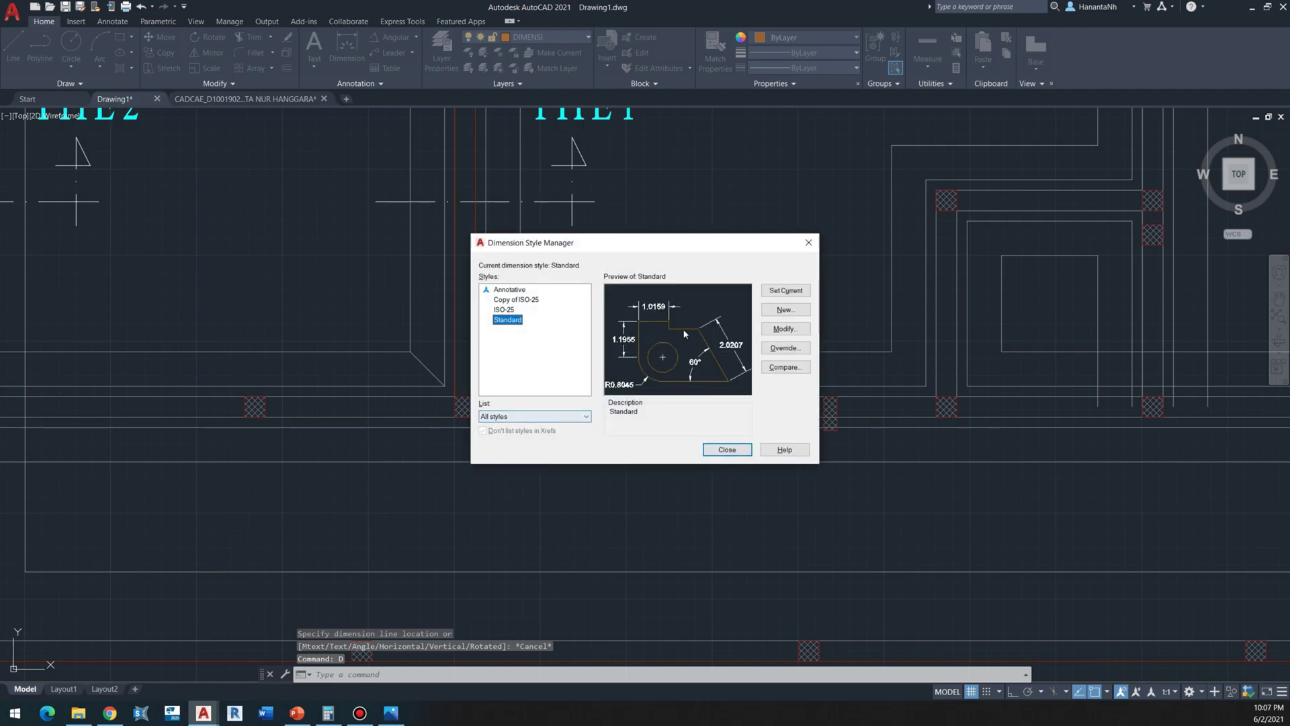
click(506, 300)
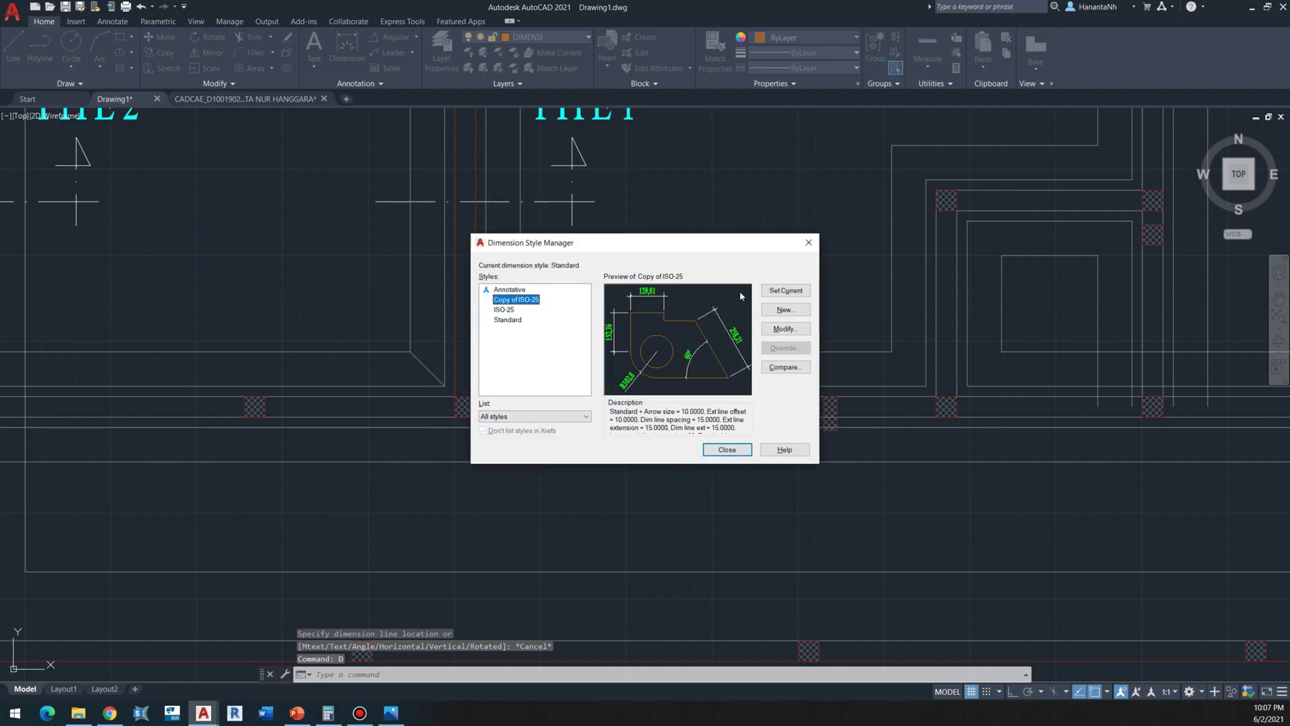
click(740, 455)
Step: Add a horizontal linear dimension for the inner foundation width at grid 2, placed below the grid B foundation
text(DIMLI)
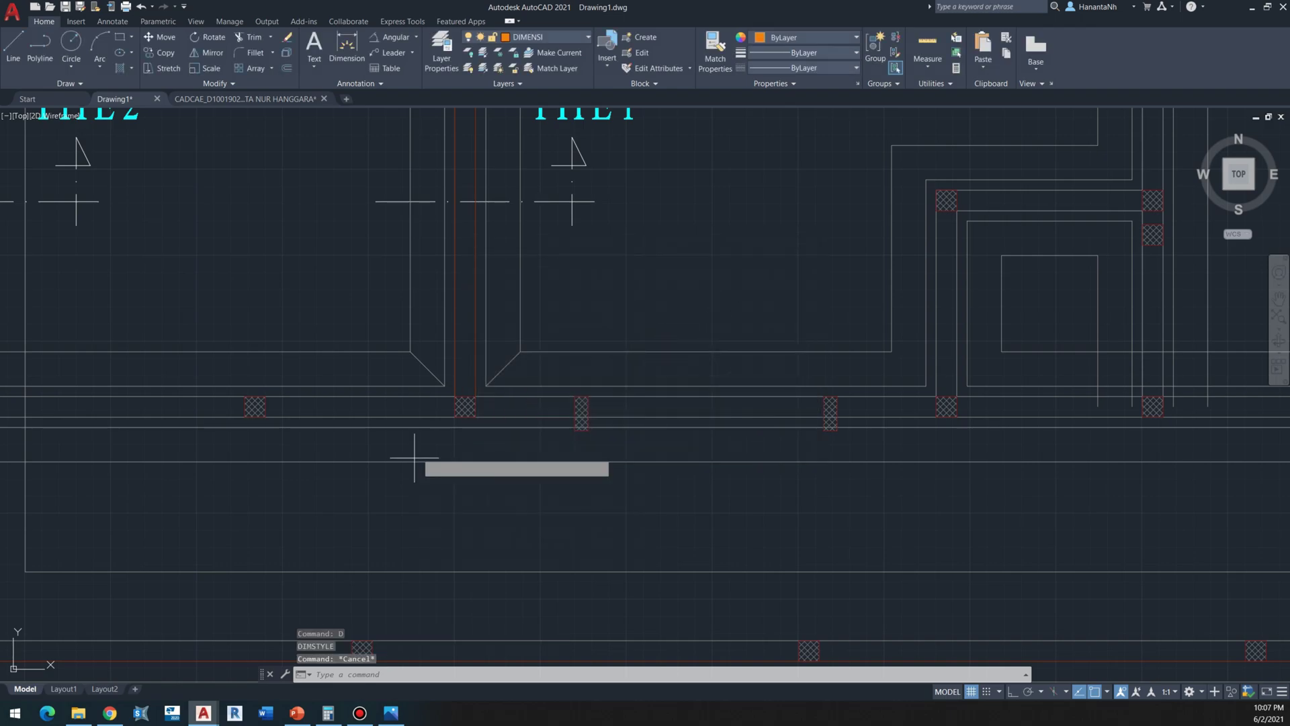
key(Return)
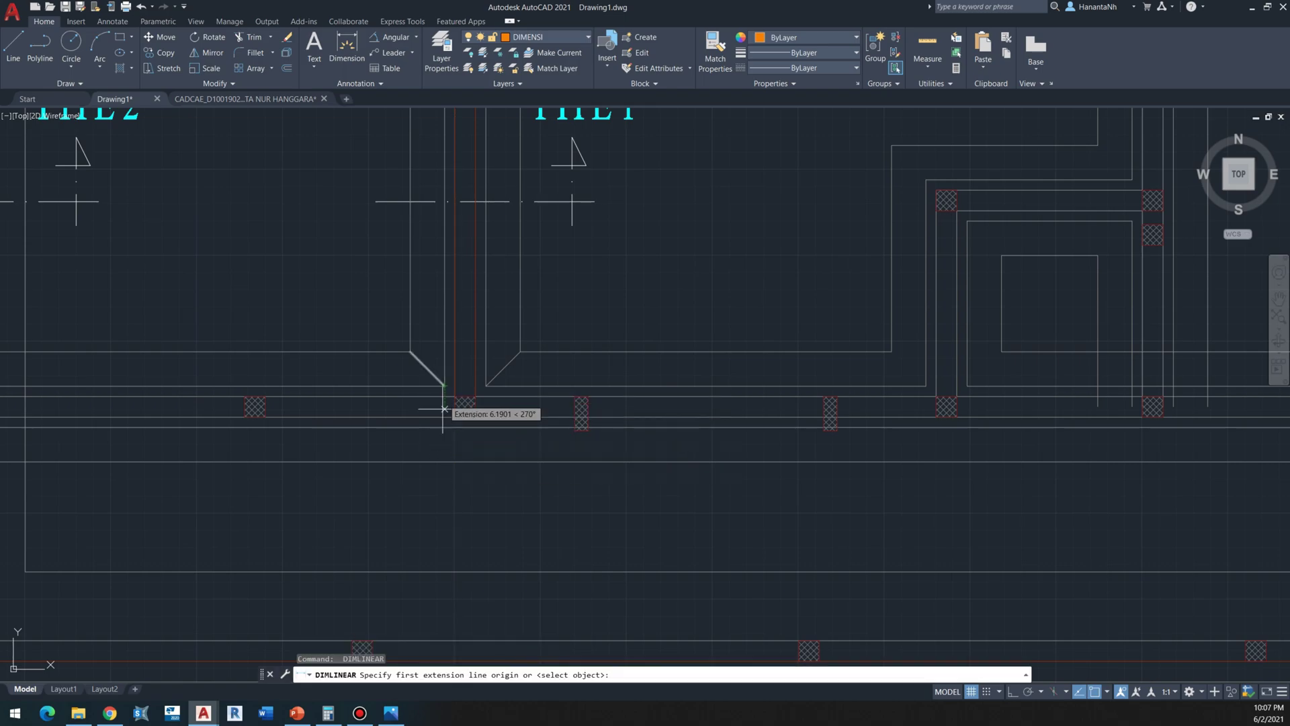
click(444, 461)
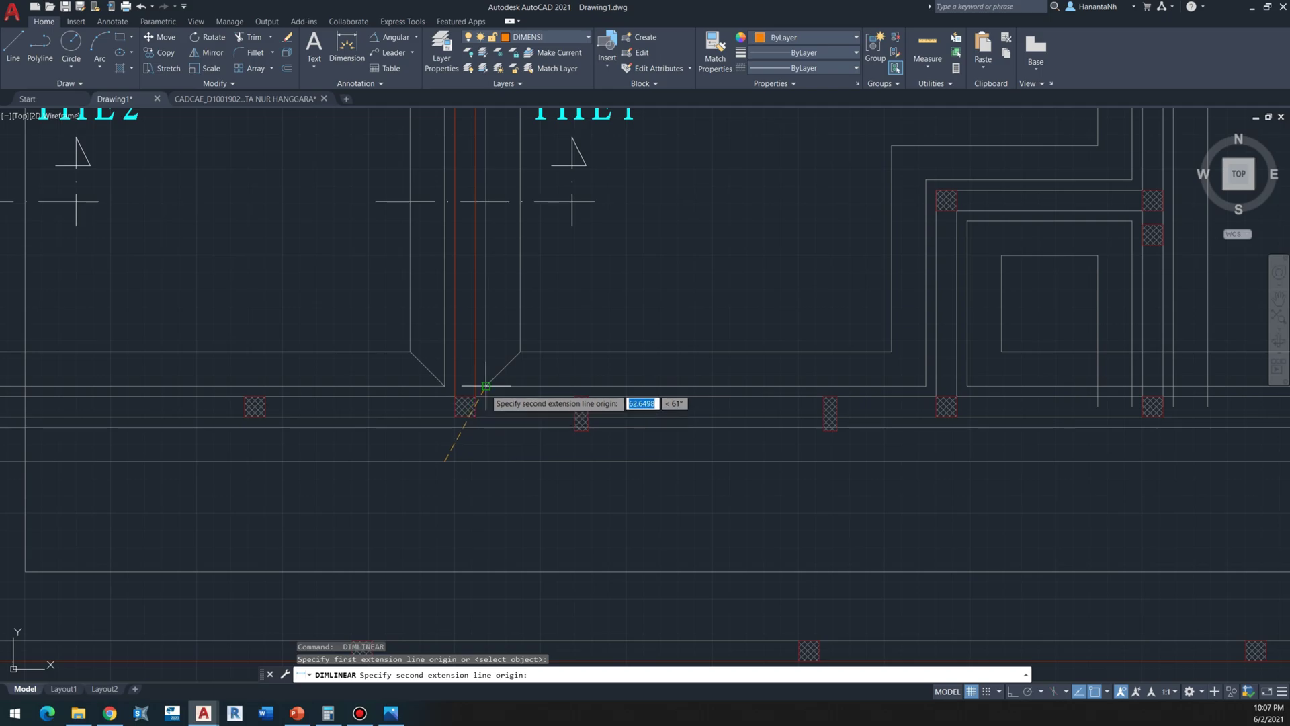
click(486, 461)
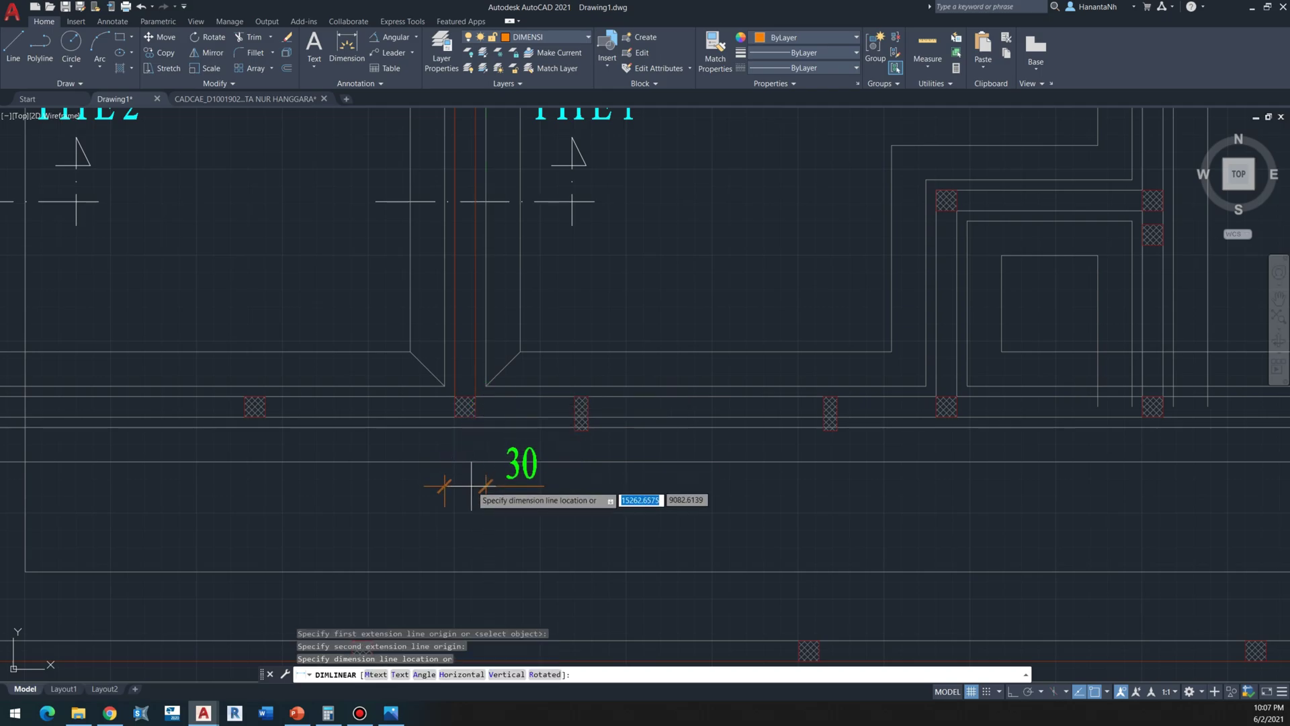
click(470, 519)
key(Escape)
Step: Move the text of the new grid 2 dimension so it sits centred between its extension lines
scroll(832, 424, down, 9)
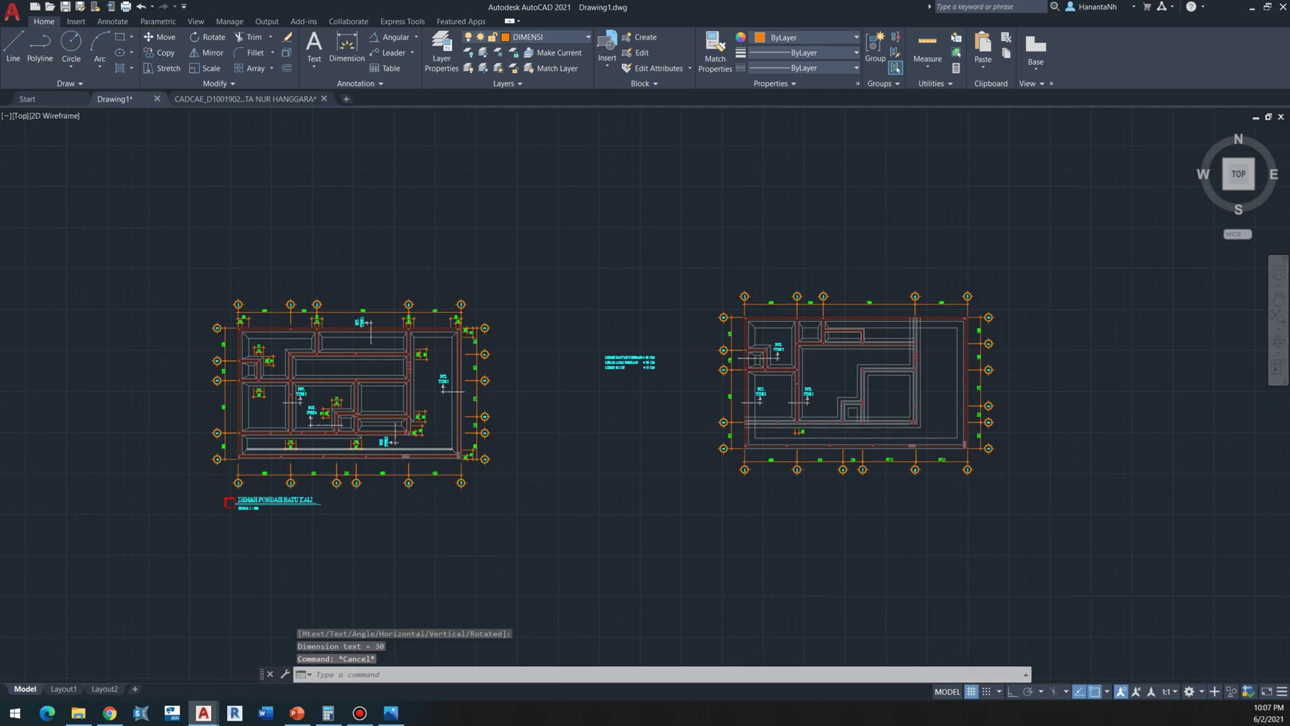
scroll(443, 403, up, 8)
scroll(438, 353, down, 5)
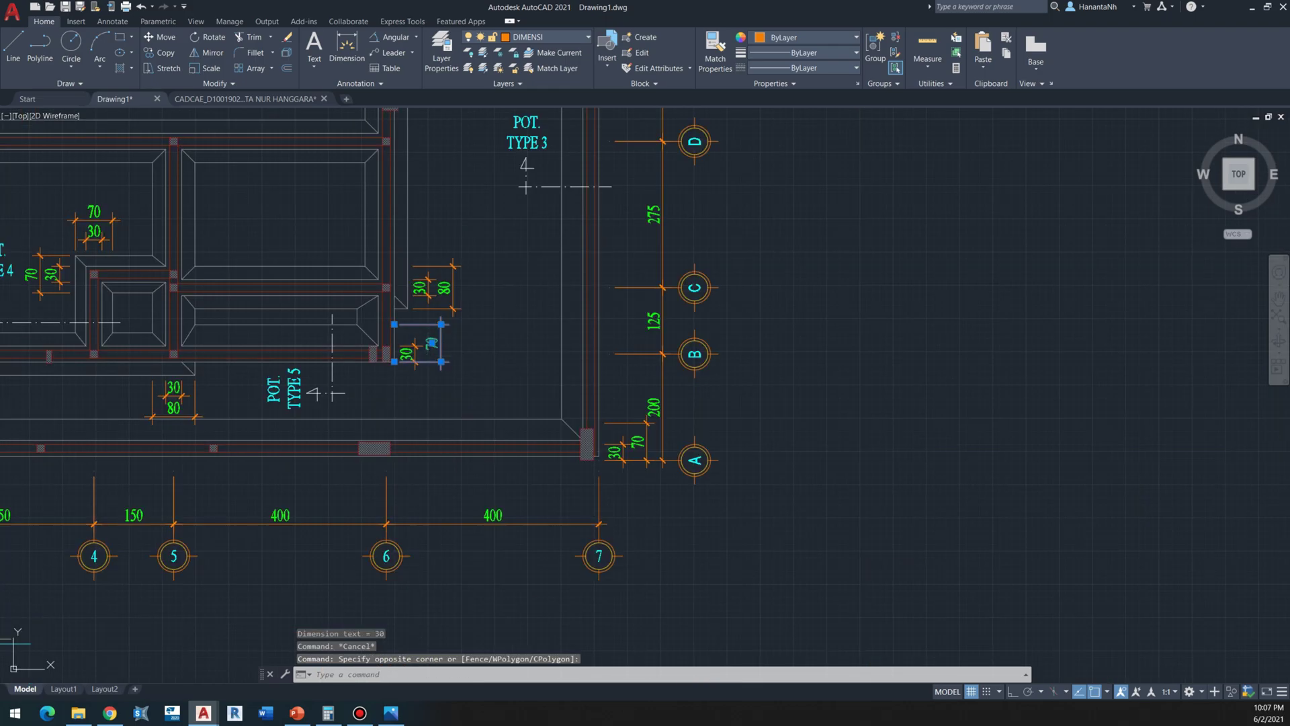
key(Escape)
middle_drag(974, 363, 297, 402)
middle_drag(905, 404, 205, 394)
scroll(601, 379, up, 6)
middle_drag(657, 354, 555, 433)
click(595, 442)
click(556, 408)
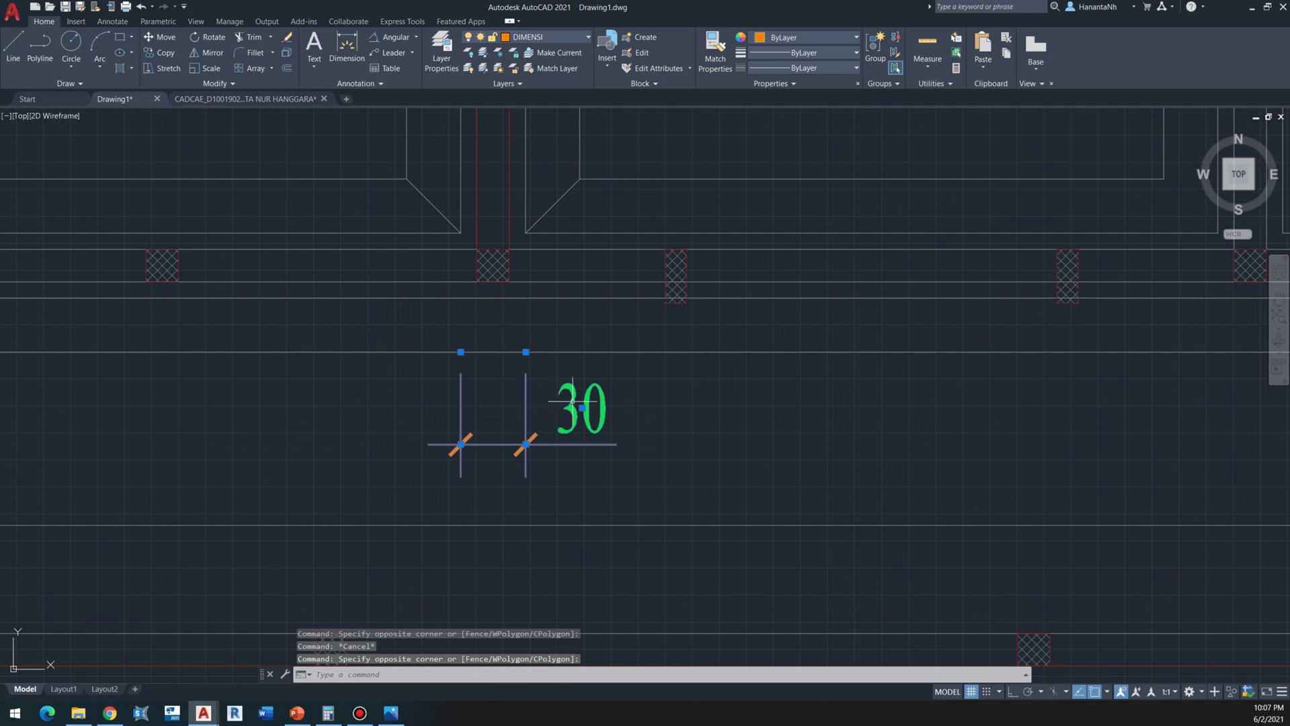
key(Escape)
scroll(608, 403, down, 2)
click(622, 398)
click(571, 427)
scroll(576, 426, up, 2)
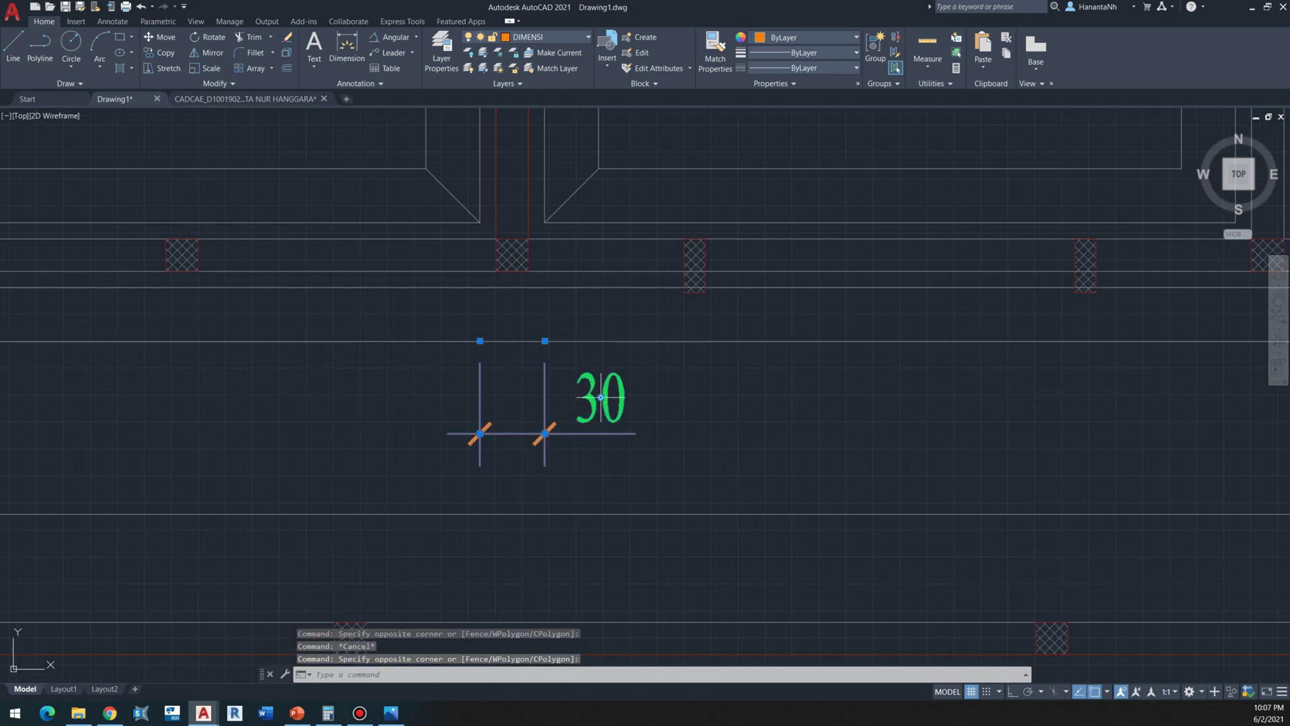
click(597, 398)
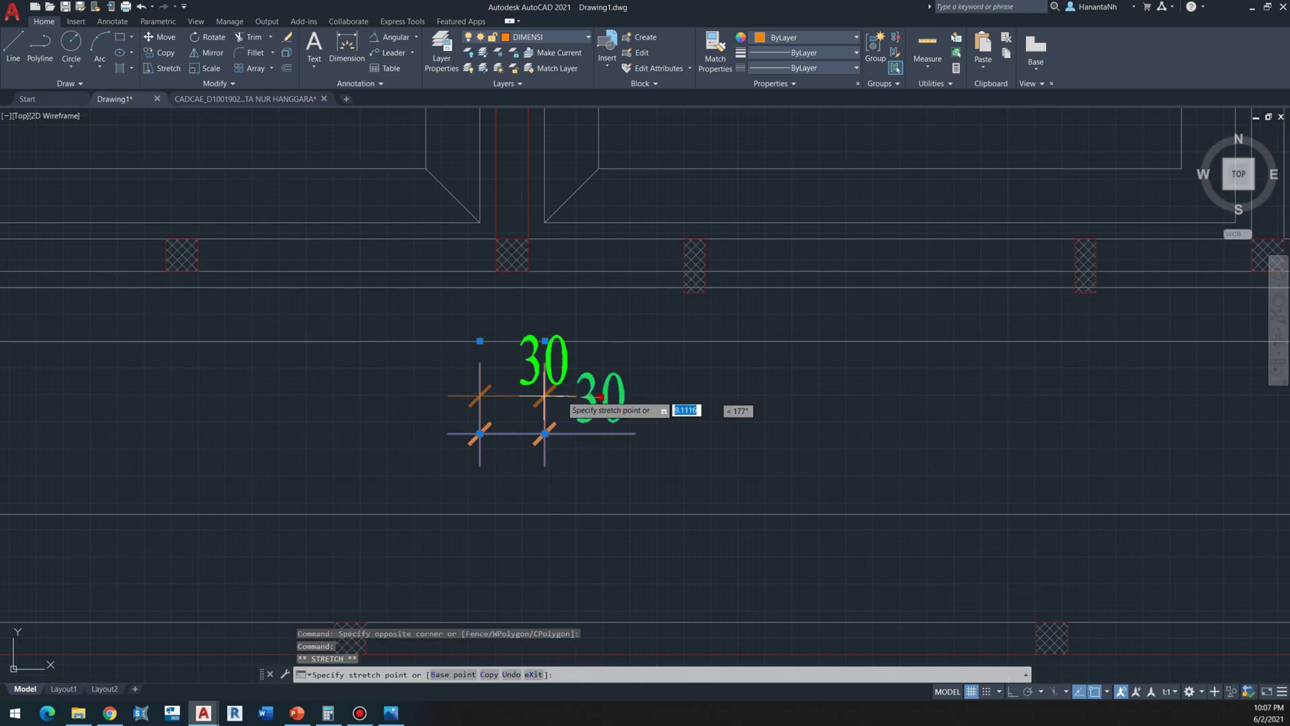
scroll(527, 408, up, 4)
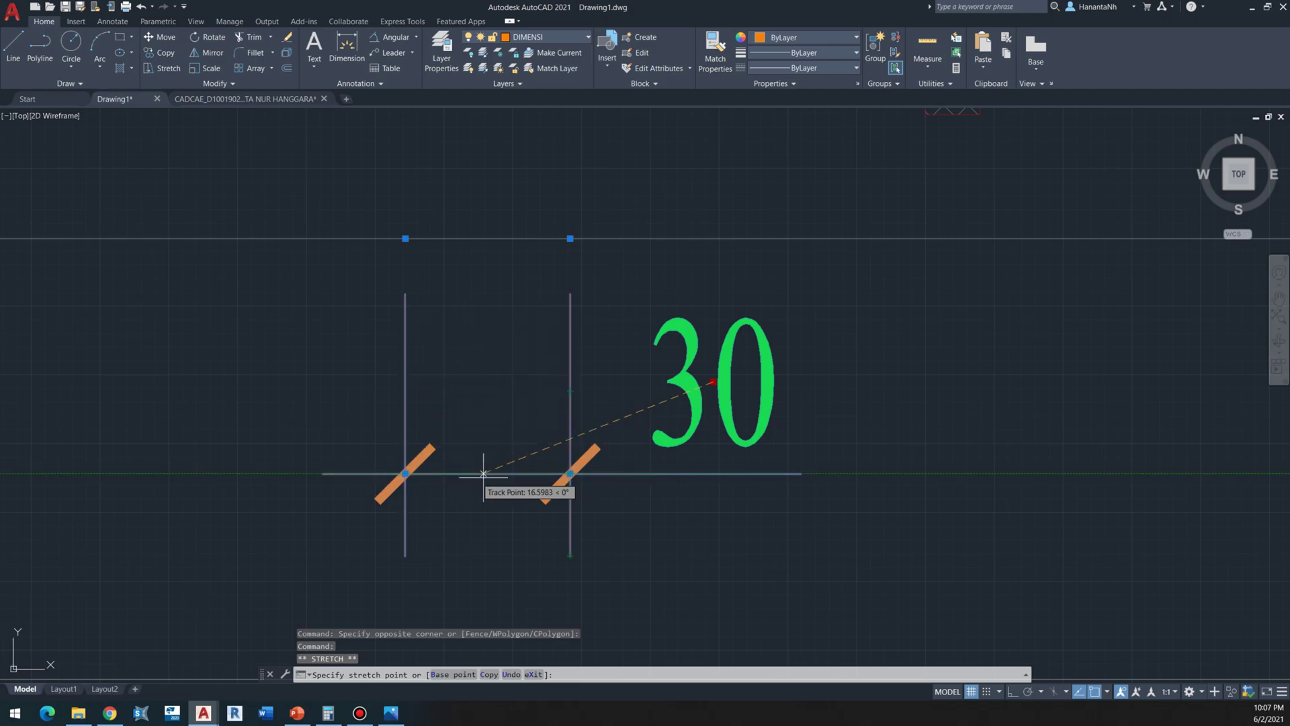
click(488, 474)
scroll(488, 474, down, 5)
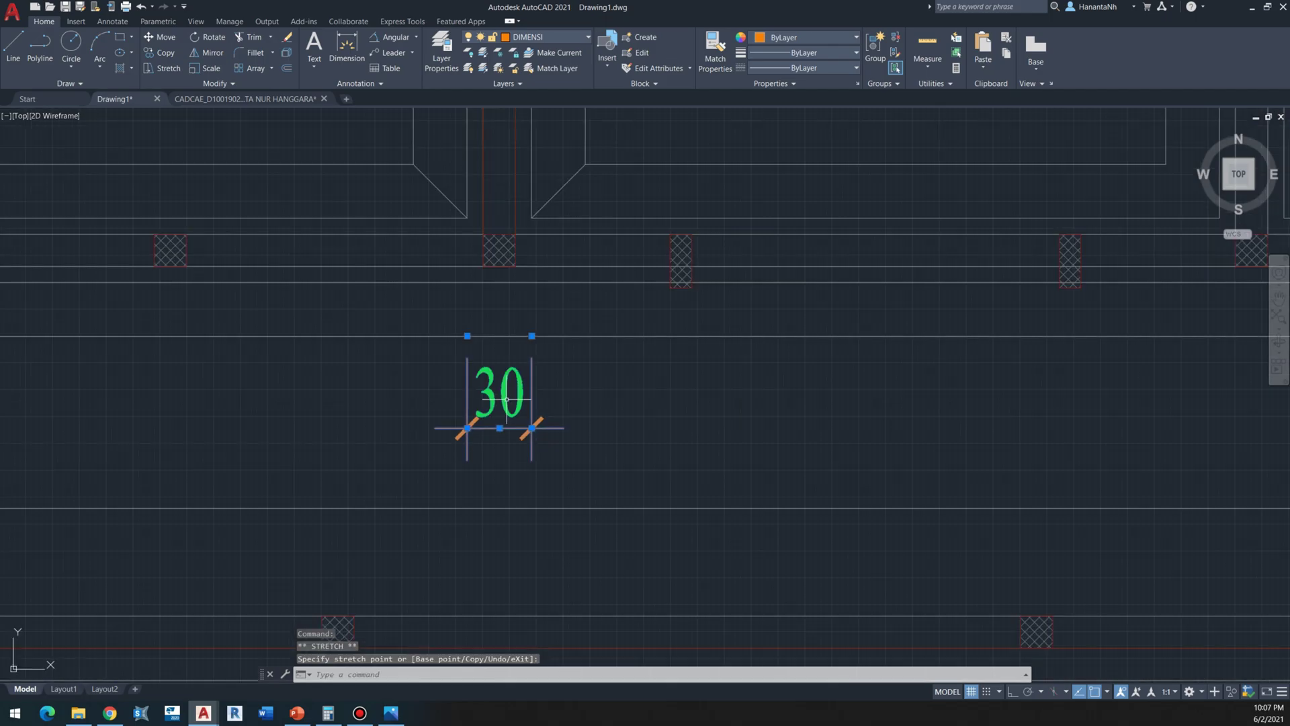
key(Escape)
Step: Add a linear dimension for the outer foundation width at grid 2, placed below the inner width dimension
scroll(479, 337, down, 2)
text(DIMLI)
key(Return)
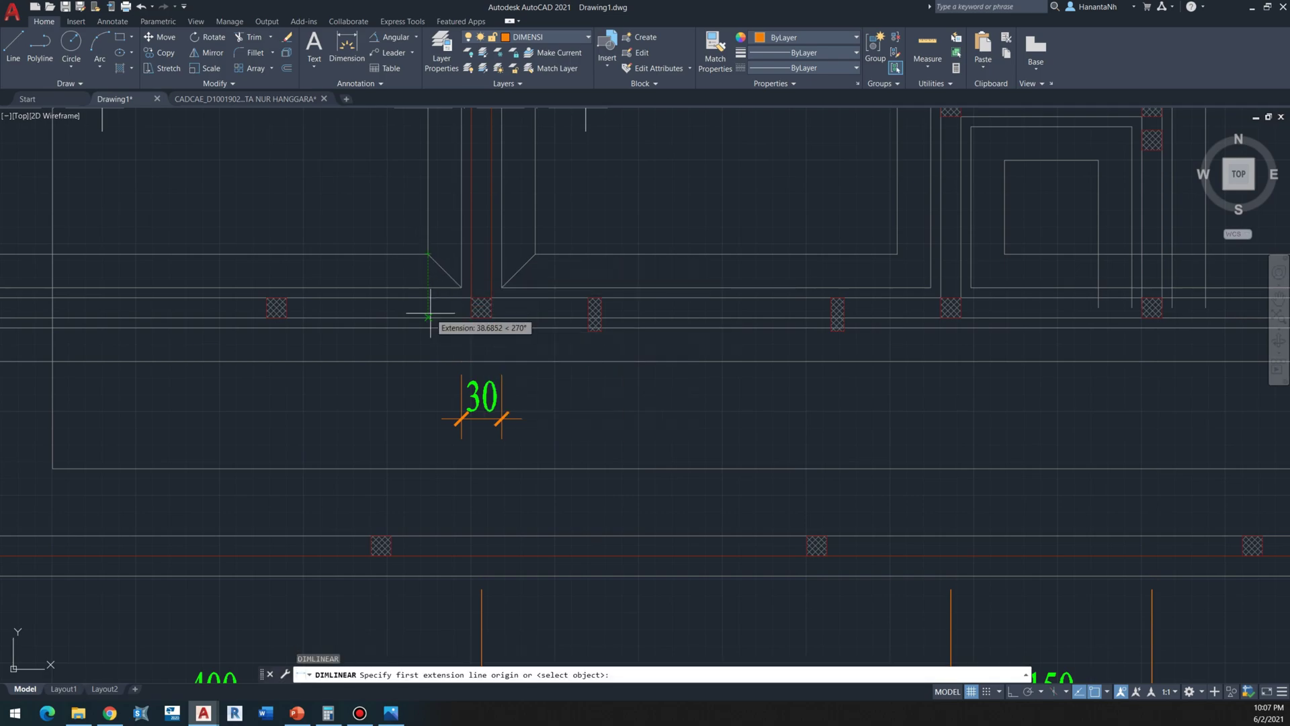
click(428, 361)
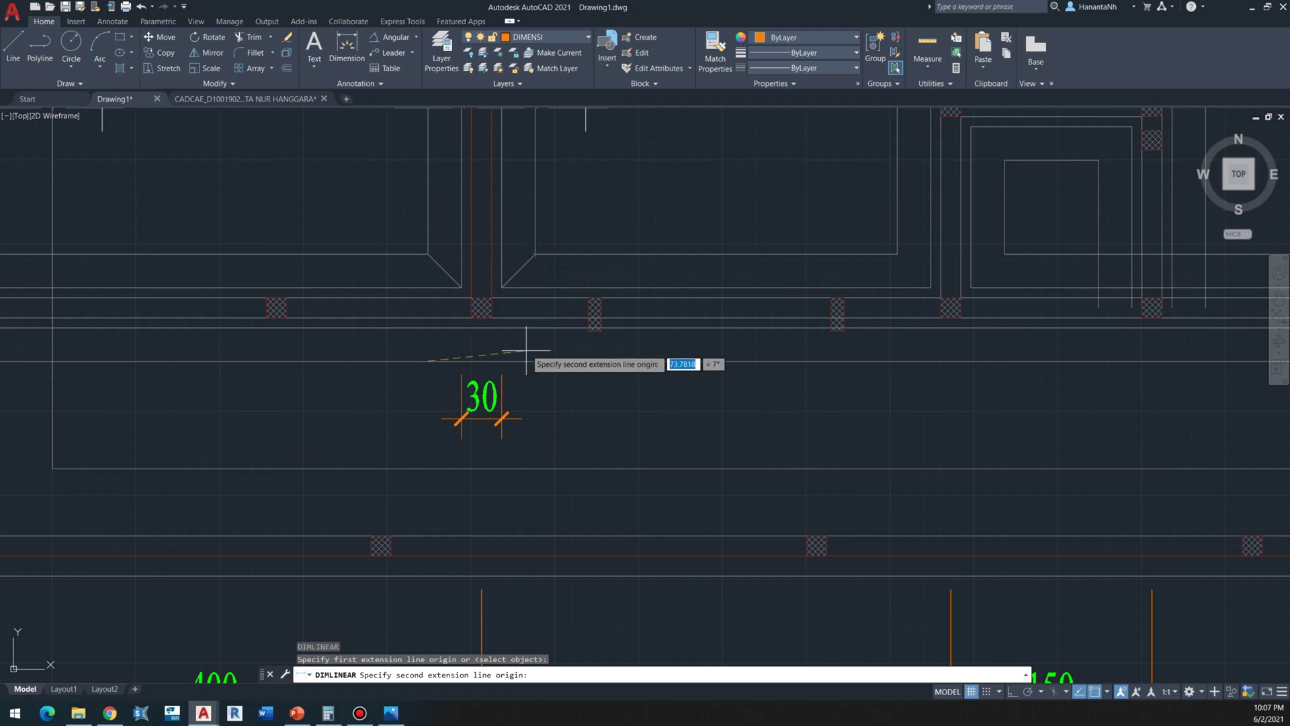
click(535, 361)
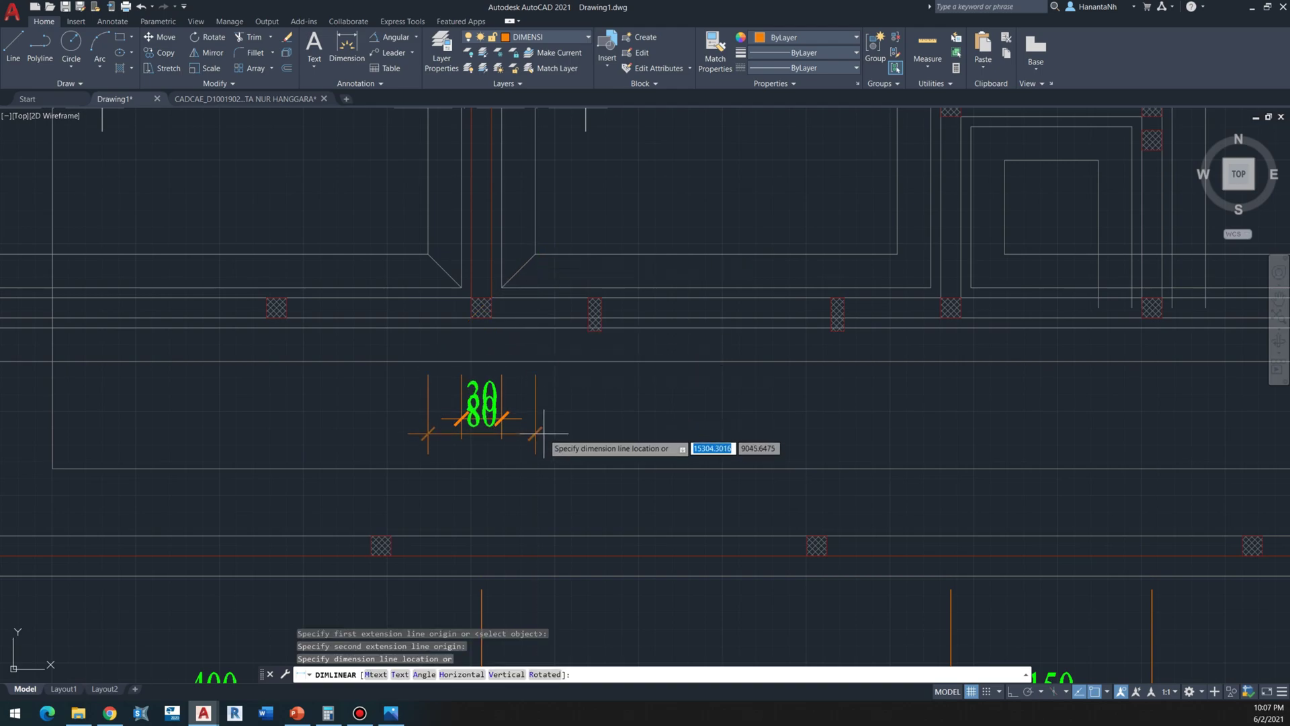
click(548, 472)
scroll(564, 384, down, 5)
scroll(570, 393, up, 5)
Step: Move both grid 2 width dimensions together a short distance straight up, with Ortho on
click(571, 391)
click(521, 398)
scroll(561, 389, up, 4)
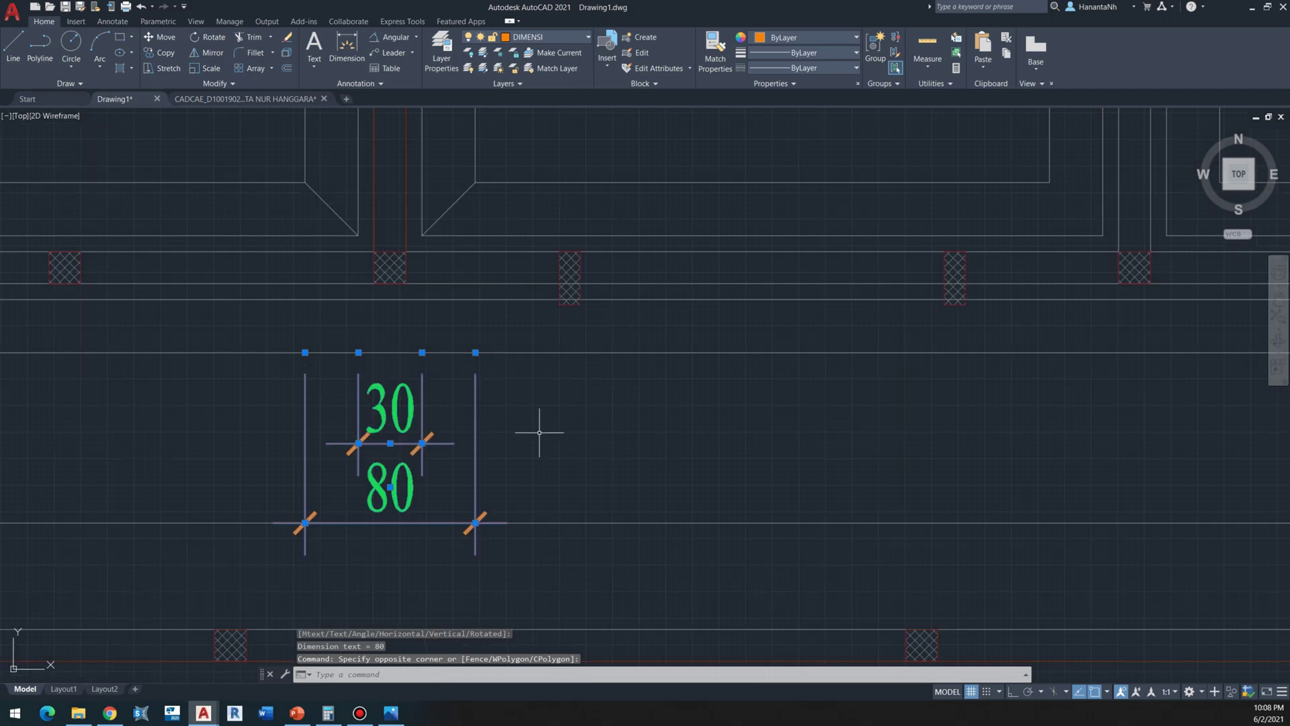
text(m)
key(Return)
click(538, 455)
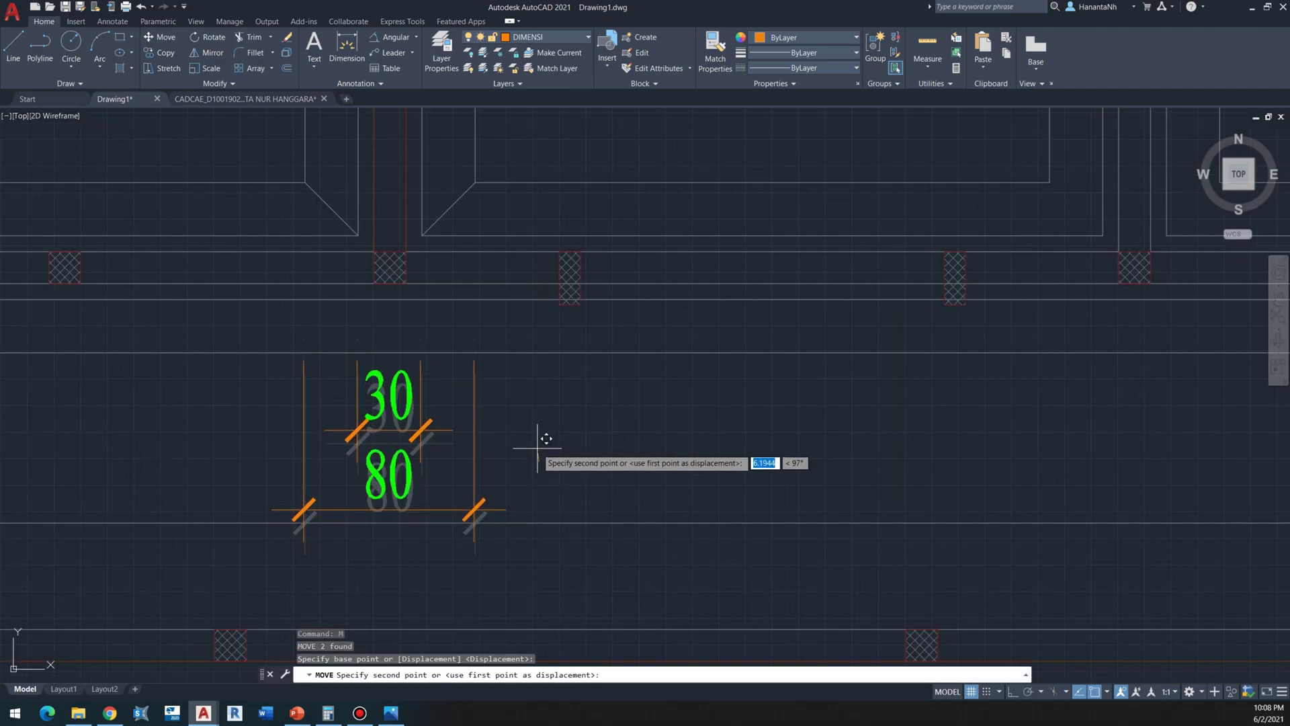
key(F8)
click(554, 416)
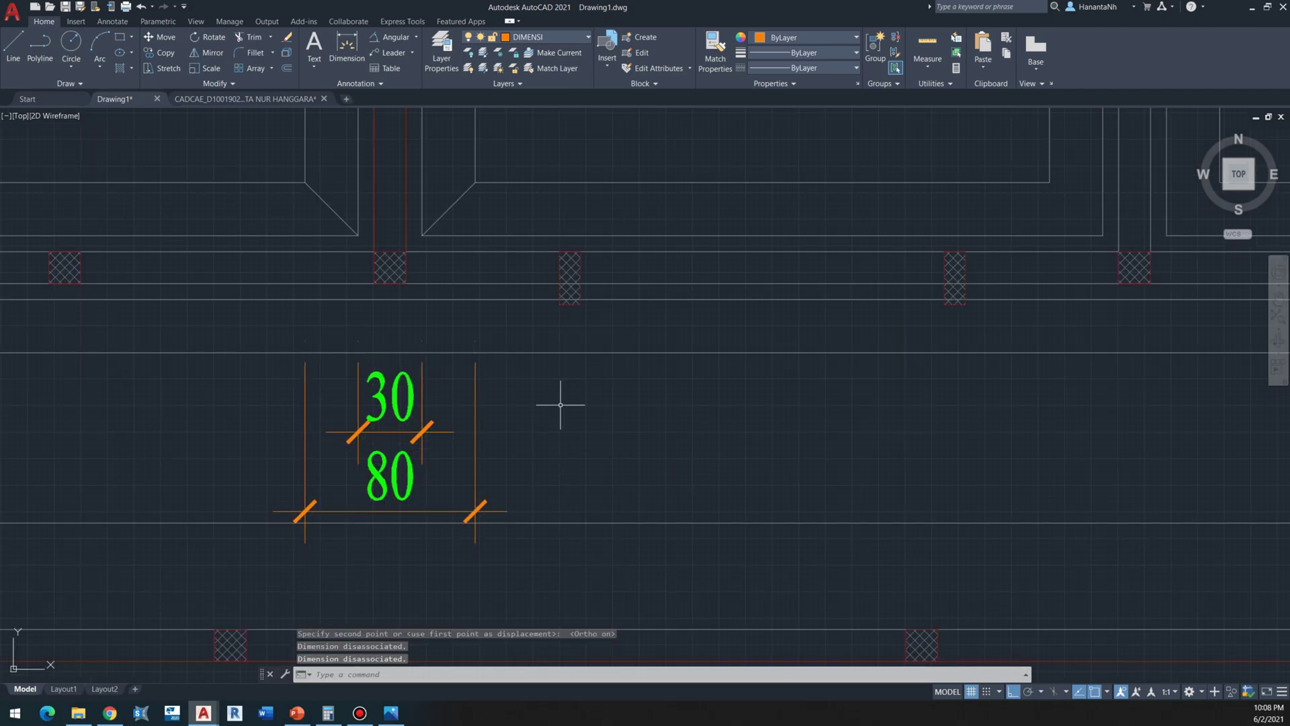
Step: Copy the pair of grid 2 width dimensions to the foundations at grids 4 and 5, using the column's lower midpoint as base
scroll(560, 405, down, 5)
scroll(560, 405, down, 4)
click(536, 395)
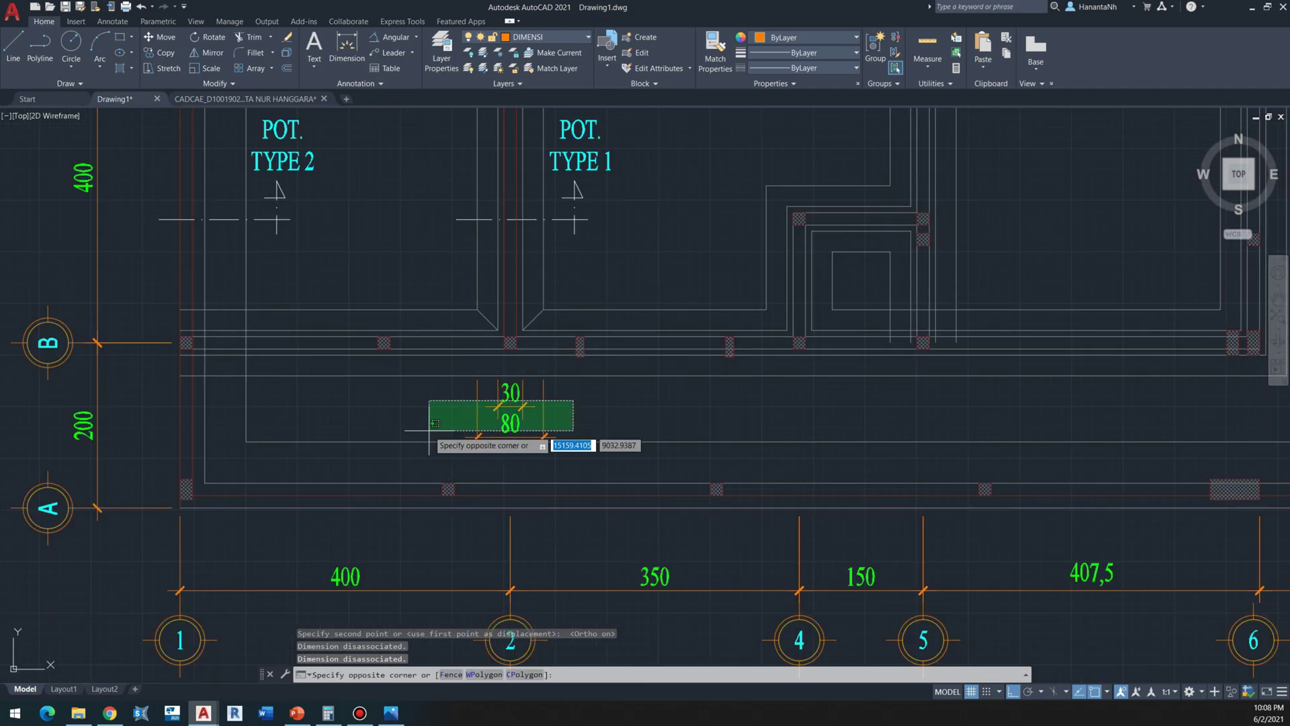
click(428, 437)
middle_drag(500, 357, 403, 385)
text(co)
key(space)
scroll(434, 392, up, 2)
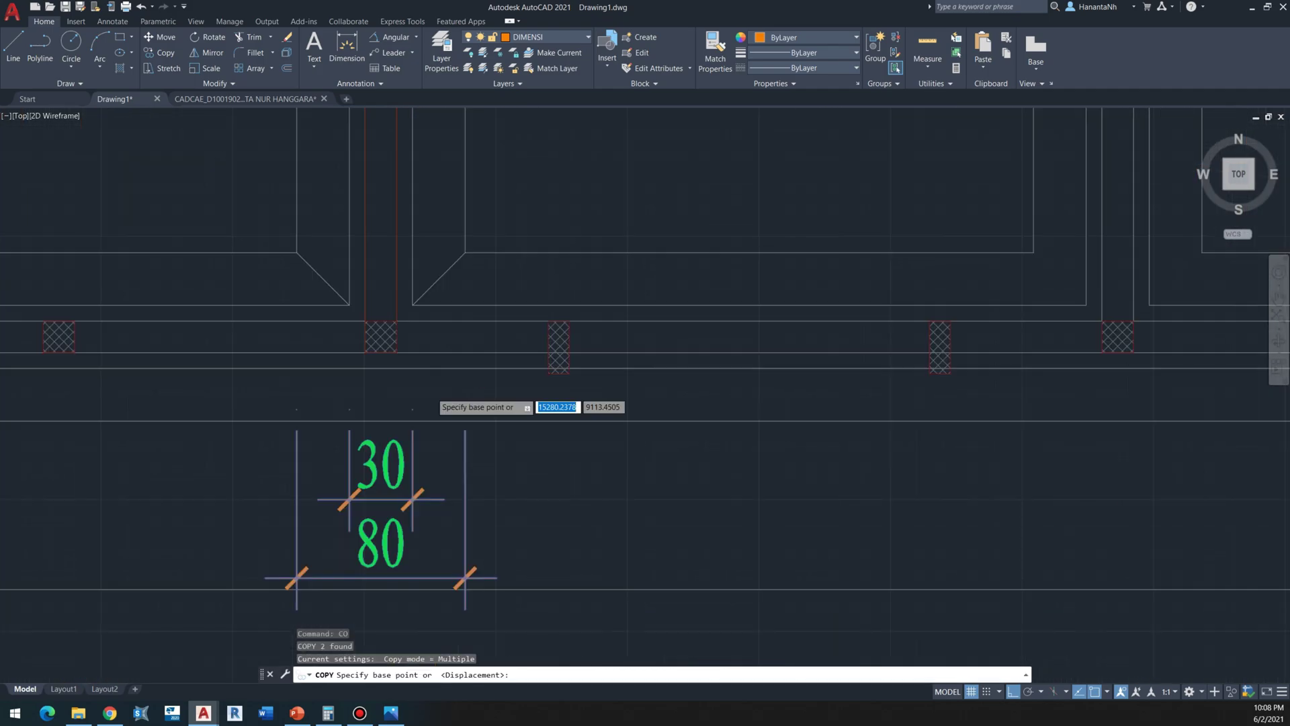
click(382, 351)
scroll(345, 362, down, 3)
scroll(531, 351, up, 3)
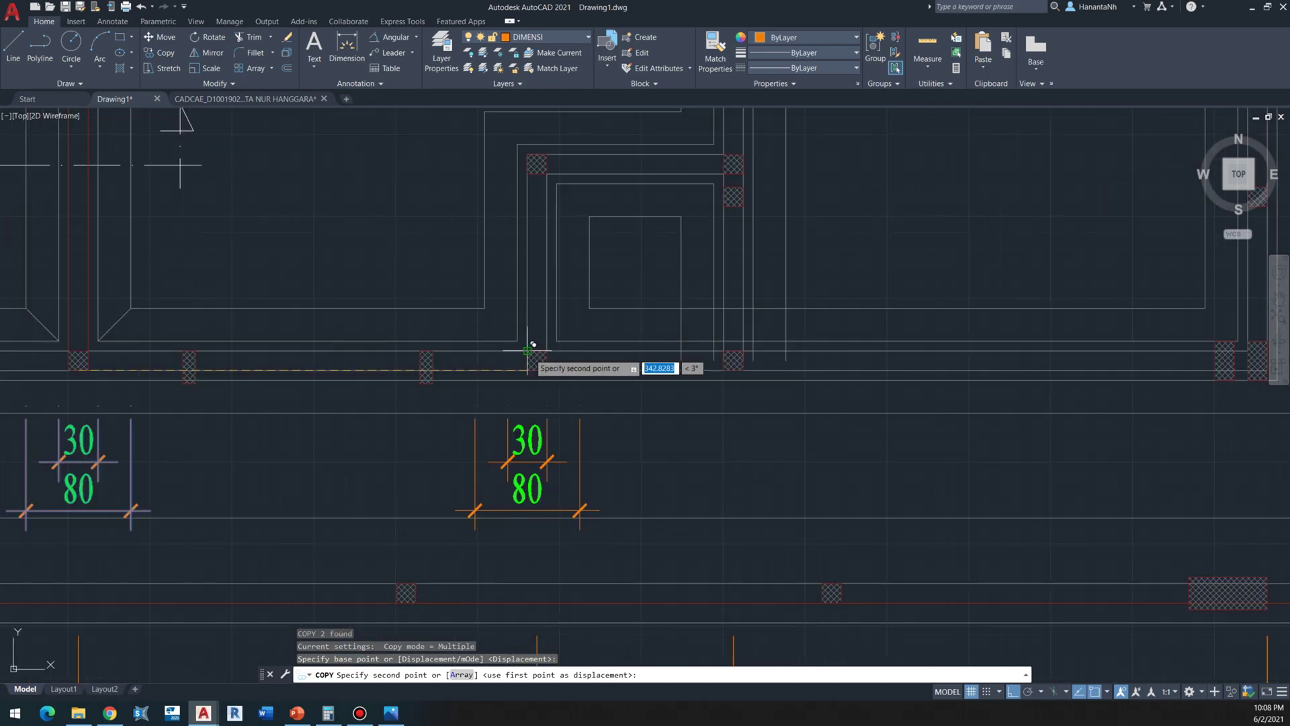
click(537, 363)
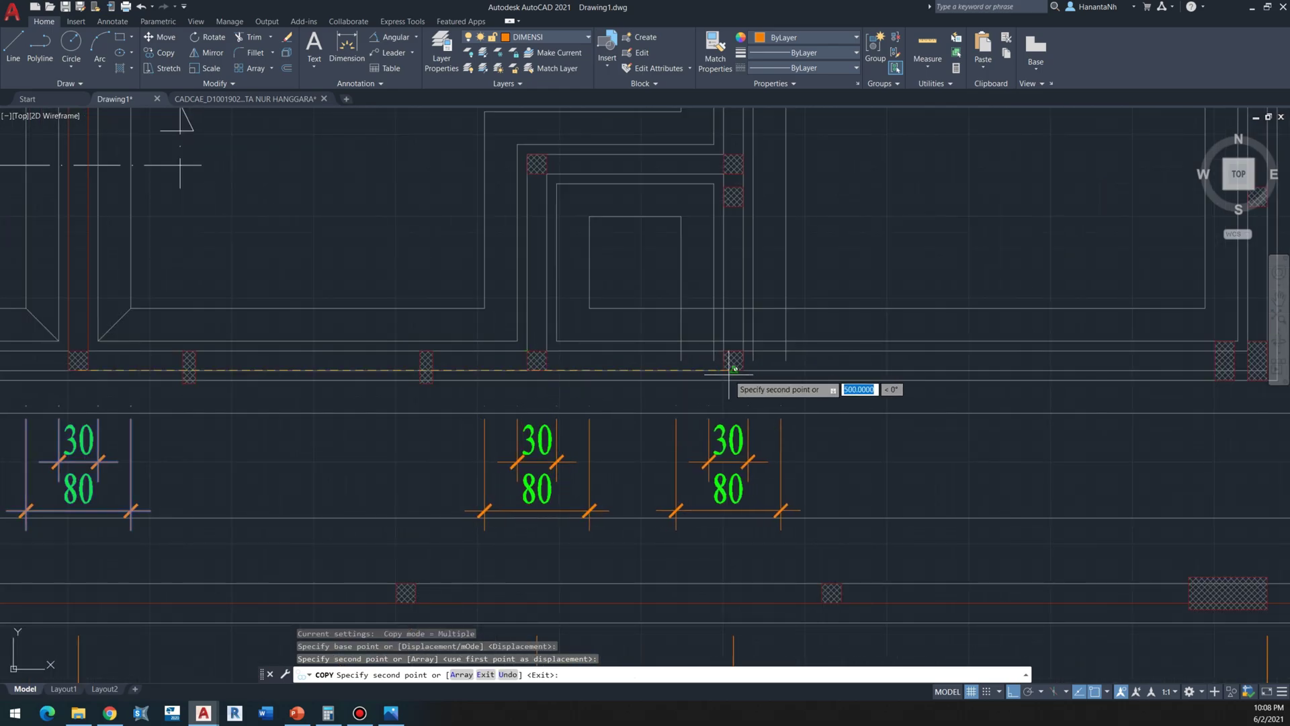
click(731, 367)
Step: Place another copy of the width dimension pair below the column at grid 6 and finish copying
middle_drag(766, 376, 419, 397)
scroll(749, 383, down, 2)
scroll(714, 409, up, 4)
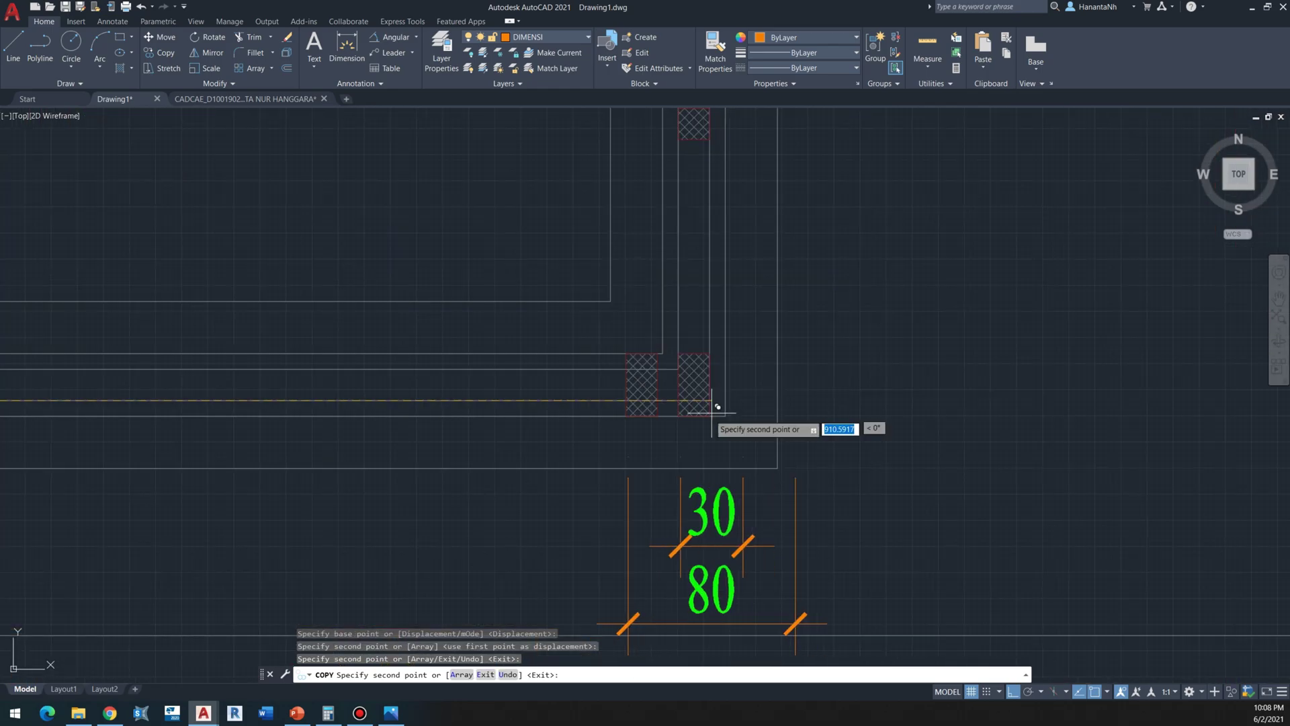
click(695, 401)
scroll(698, 398, down, 5)
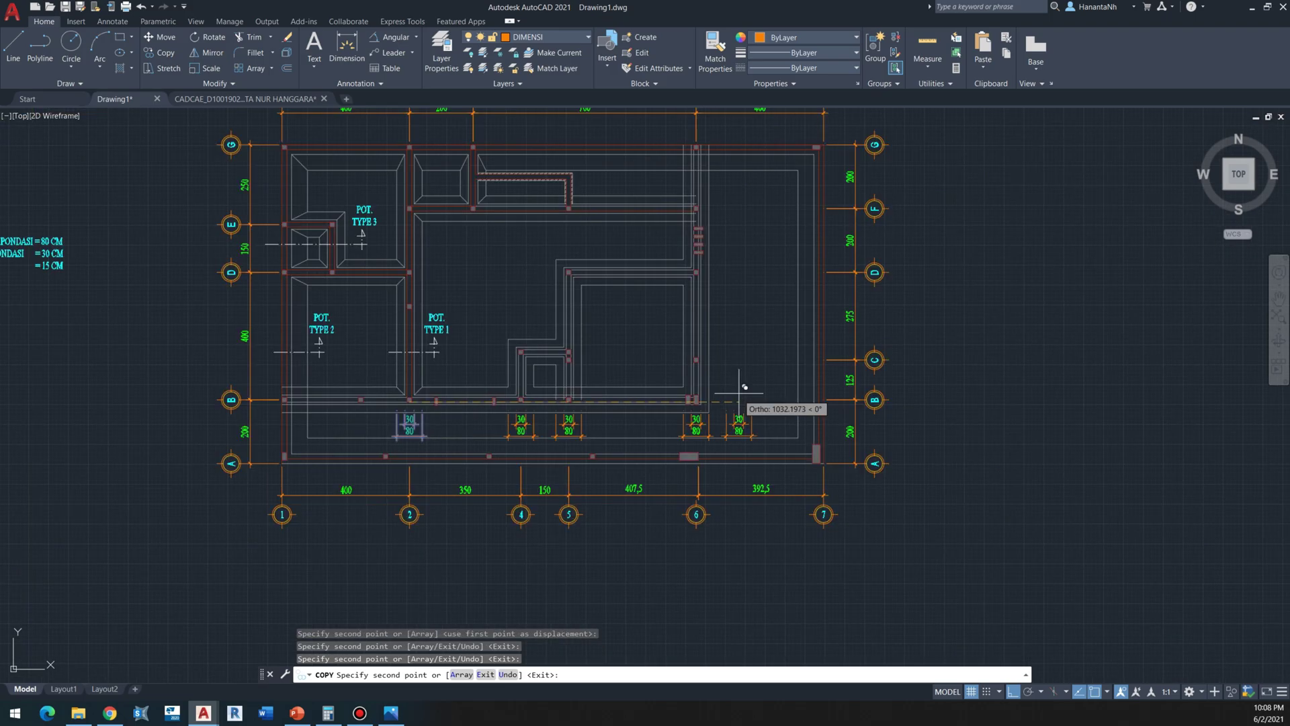
middle_drag(742, 373, 649, 413)
scroll(617, 494, up, 5)
key(Escape)
Step: Try to make a rotated copy of the grid 6 width dimension pair with the Rotate command's Copy option
click(611, 432)
click(495, 475)
scroll(570, 413, up, 3)
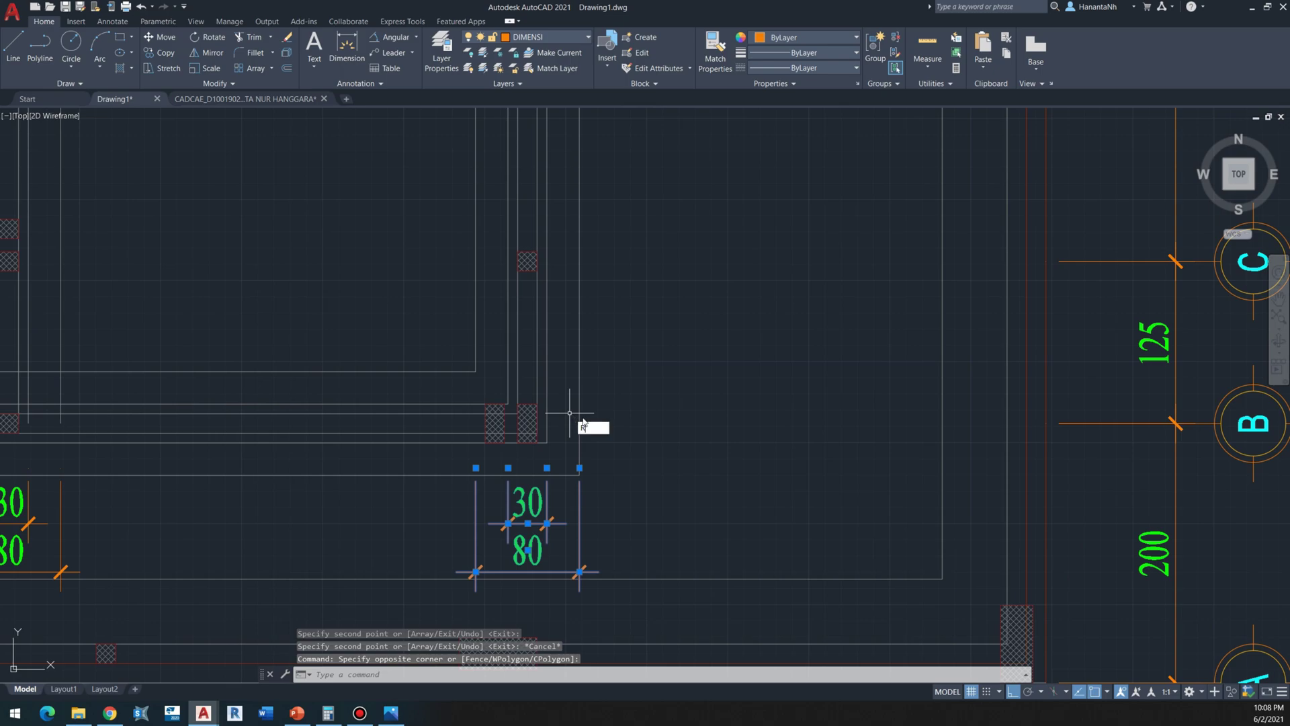
text(o)
key(Return)
click(617, 454)
text(CO')
key(Return)
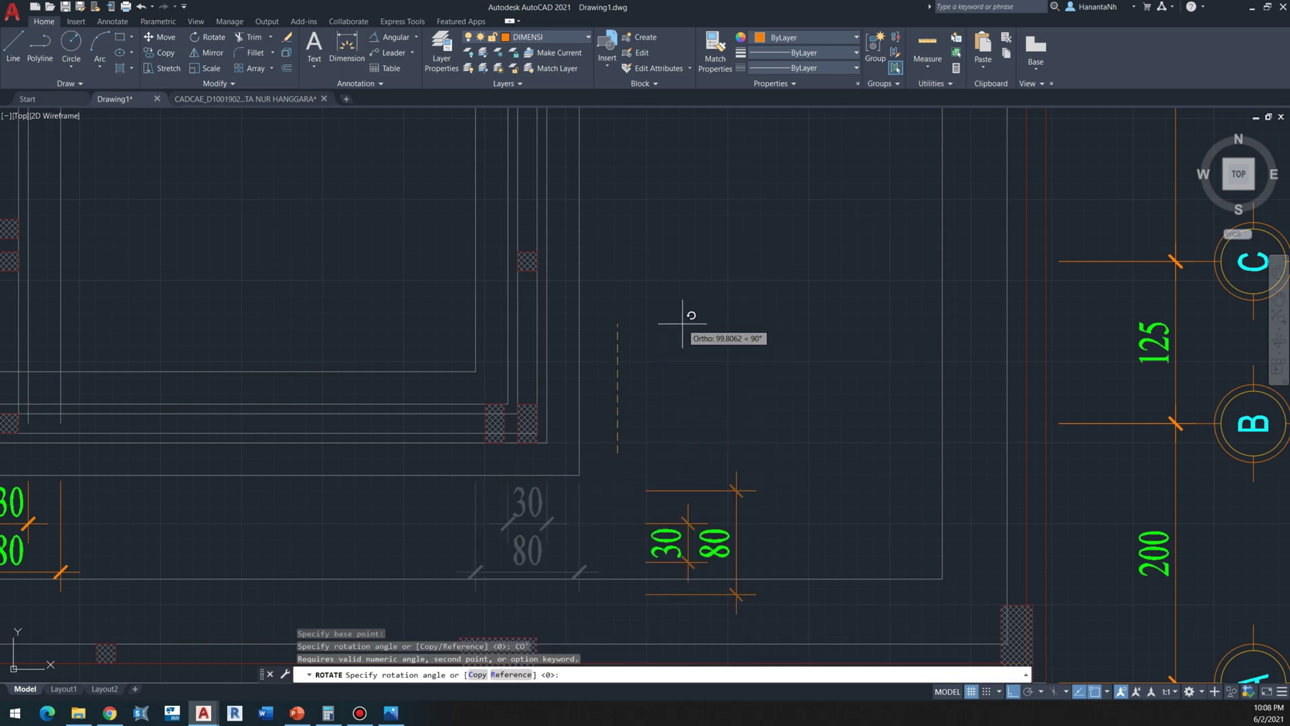
text(CO)
key(Return)
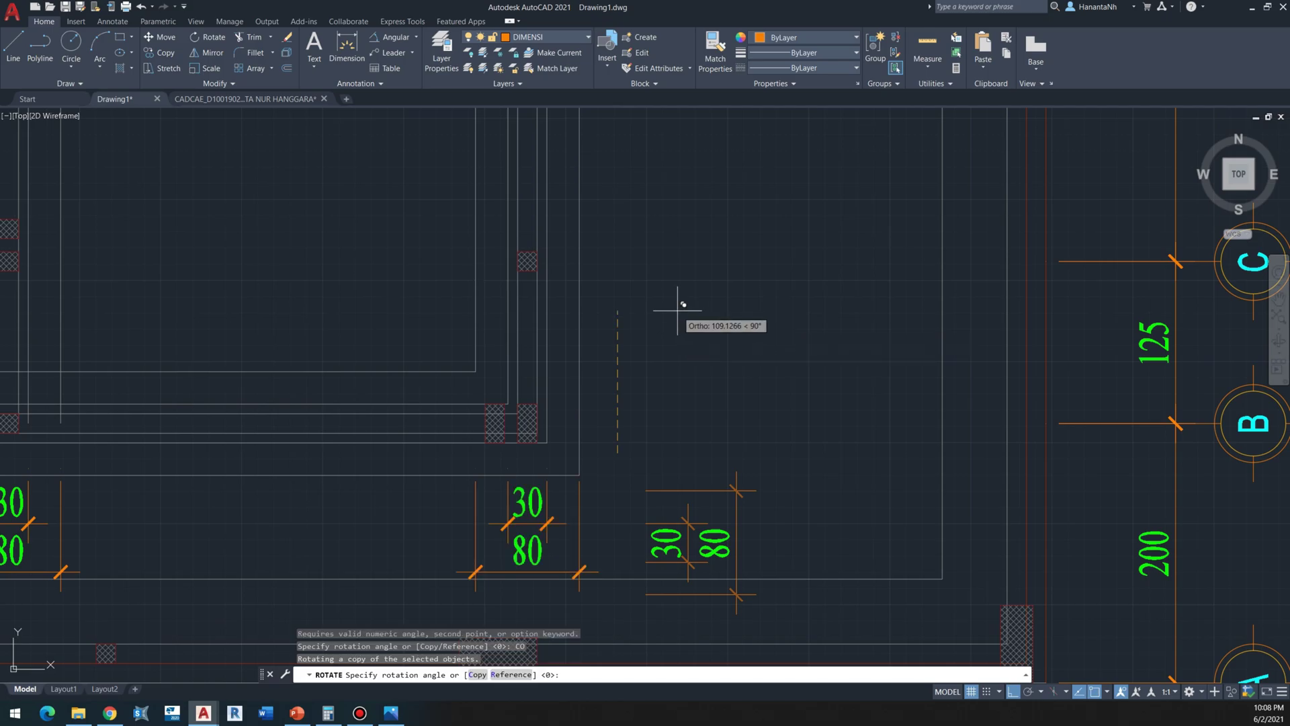
key(Return)
scroll(655, 309, down, 5)
scroll(639, 311, up, 5)
Step: Rotate a copy of the grid 6 width dimensions by 90° about the outer foundation corner
click(646, 405)
click(478, 460)
key(Escape)
click(632, 430)
click(472, 472)
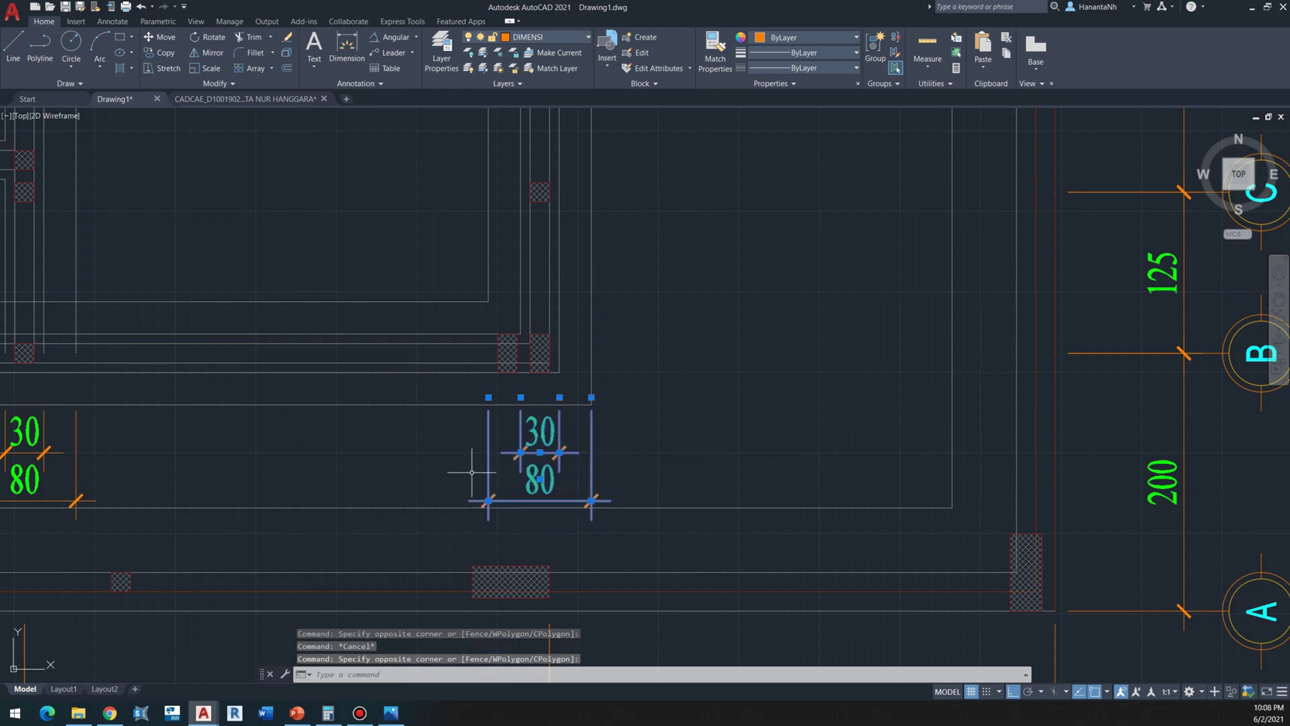
key(Escape)
click(639, 432)
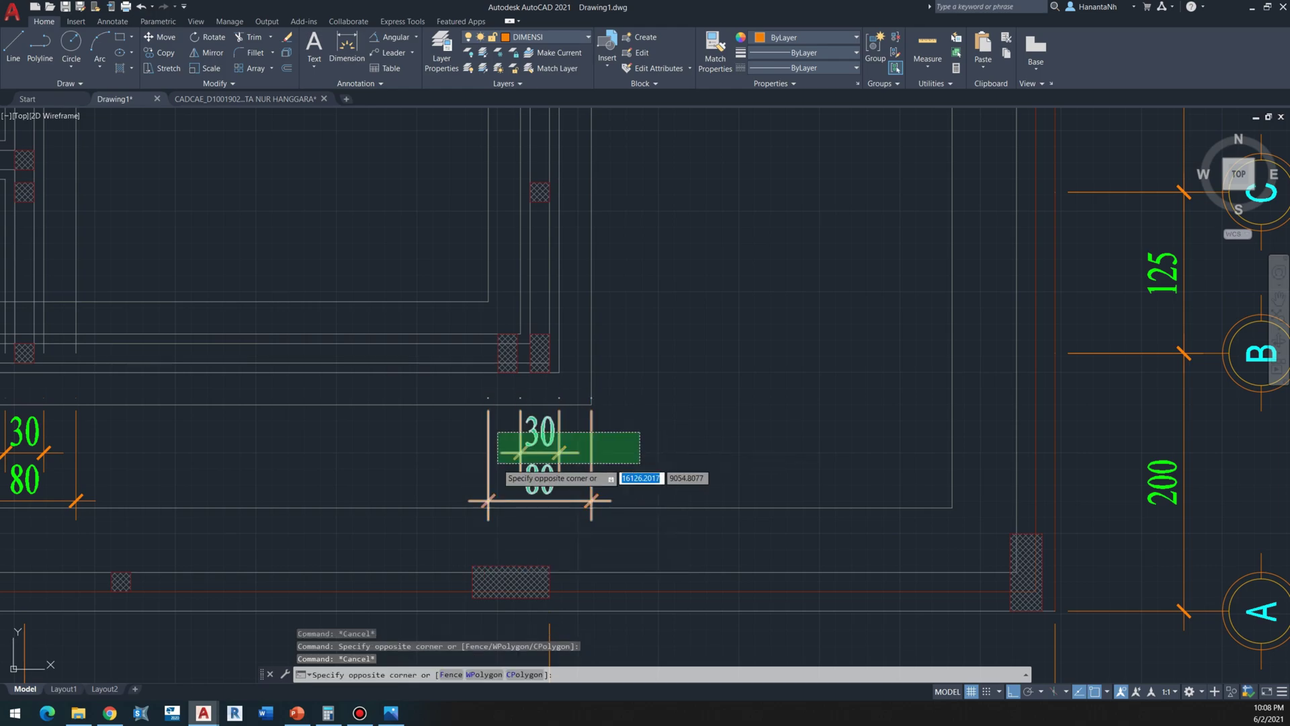
click(497, 464)
text(RO)
key(Return)
click(591, 404)
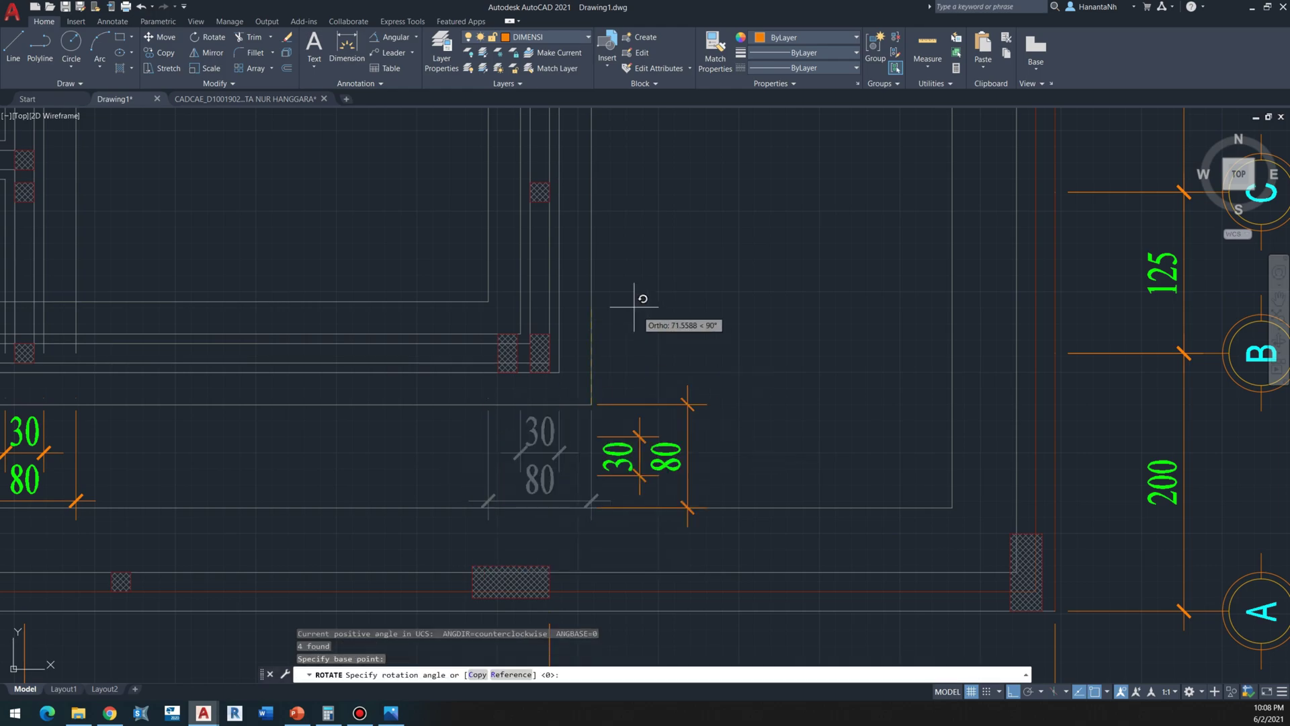
text(CO)
key(Return)
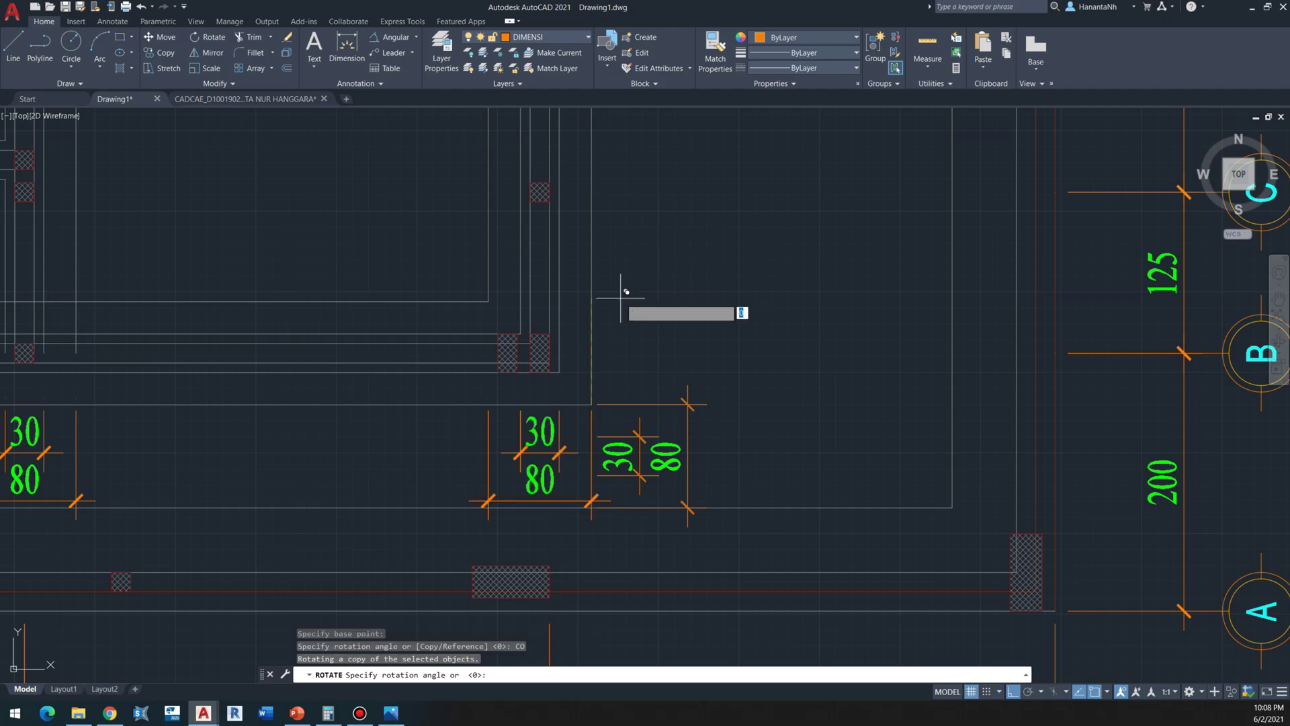
Step: Erase the rotated copy of the width dimensions beside the grid 6 pair
click(714, 354)
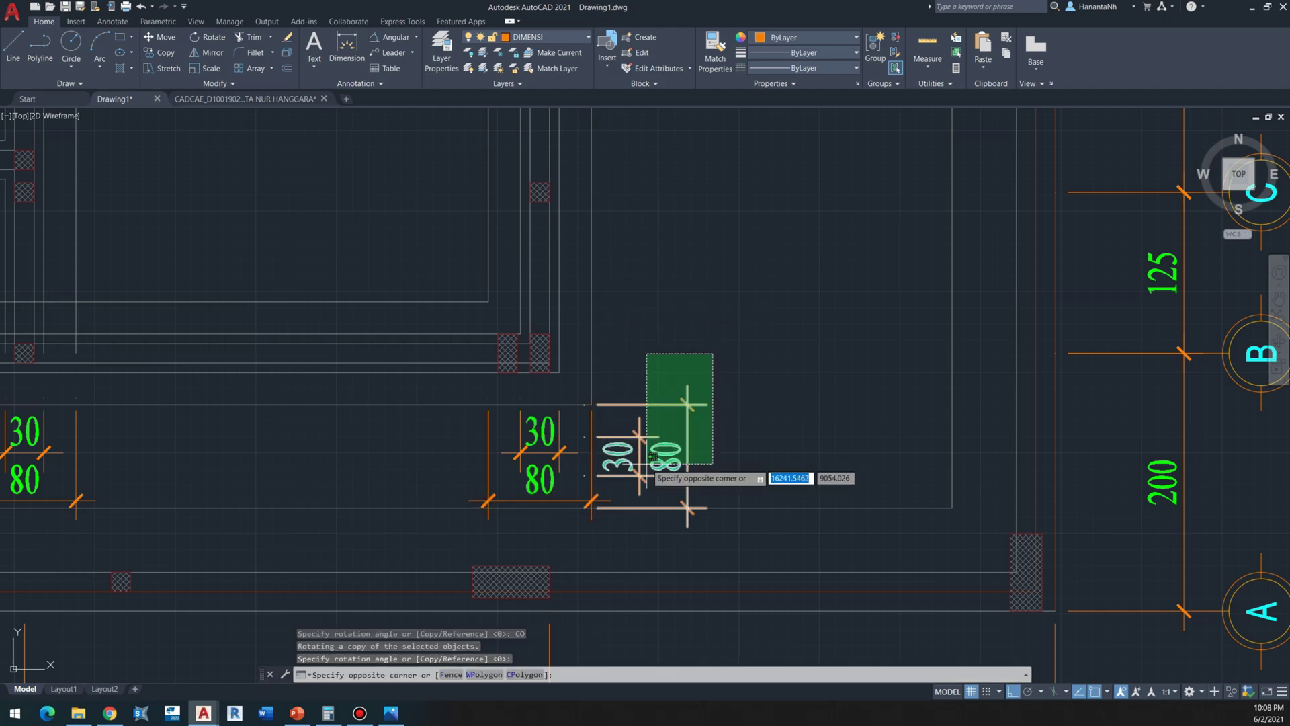
click(645, 464)
scroll(604, 443, up, 2)
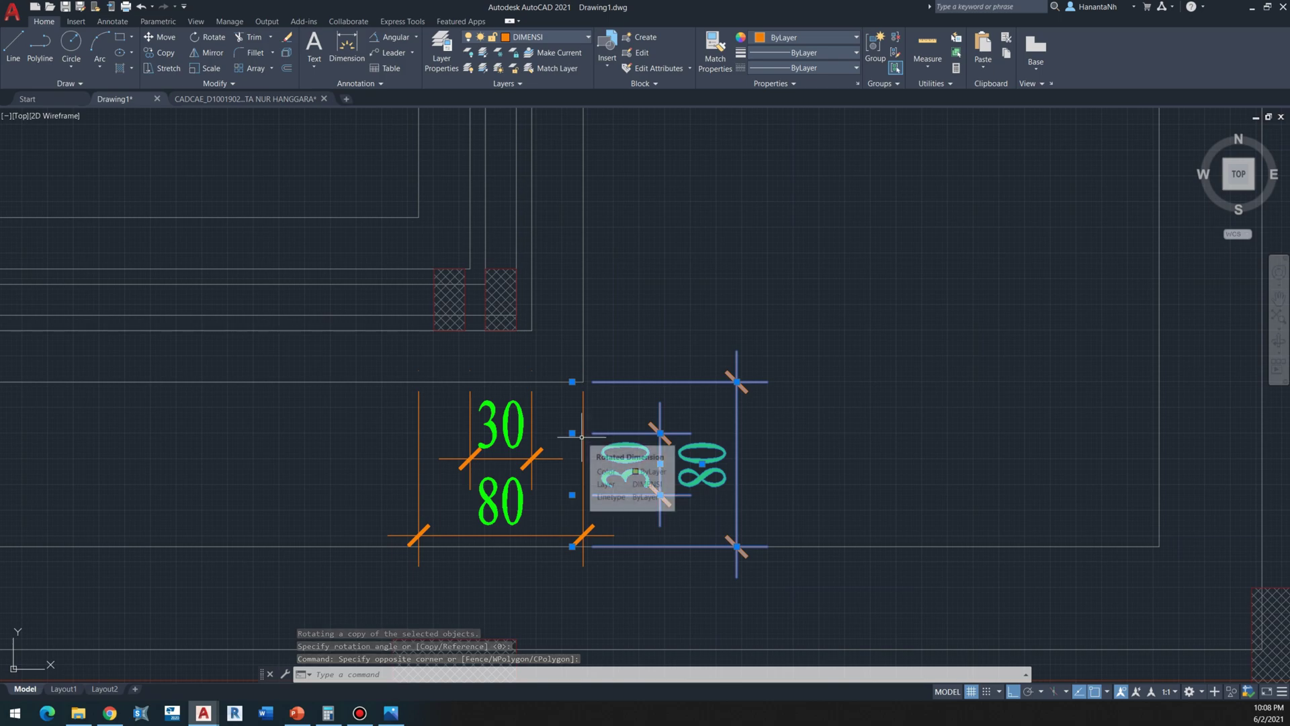
key(Return)
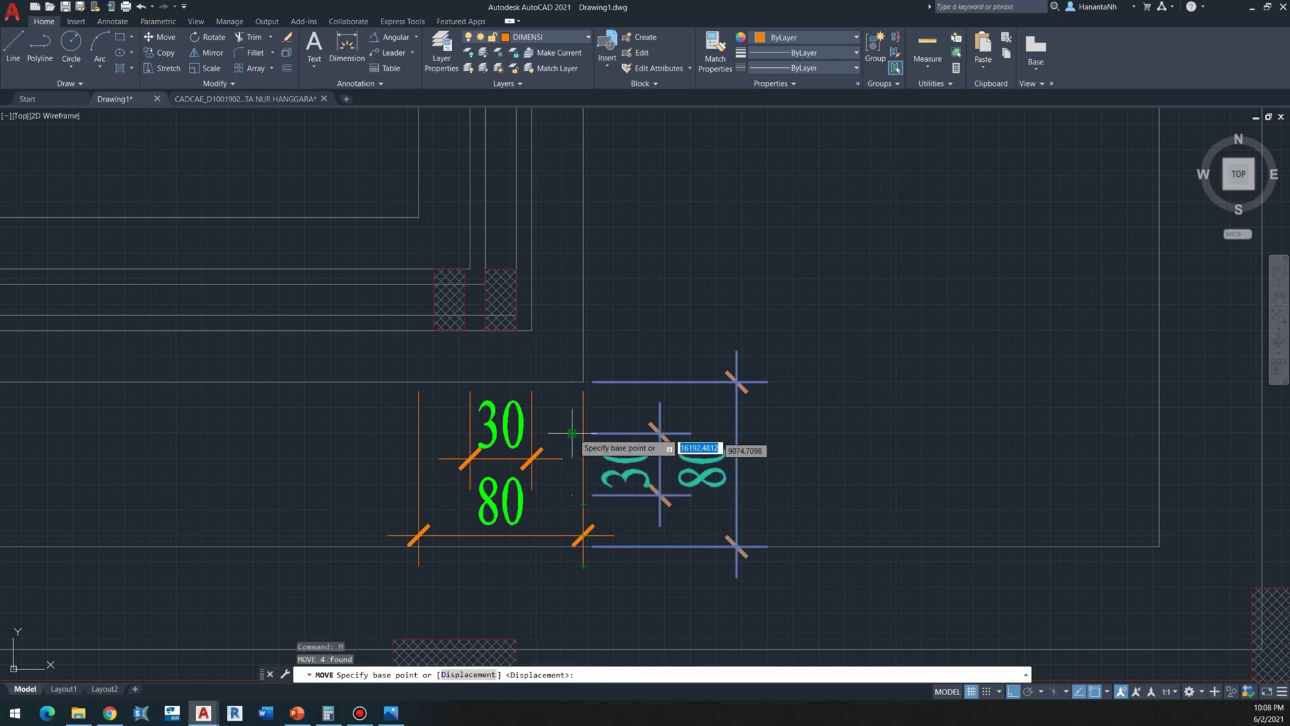
key(Escape)
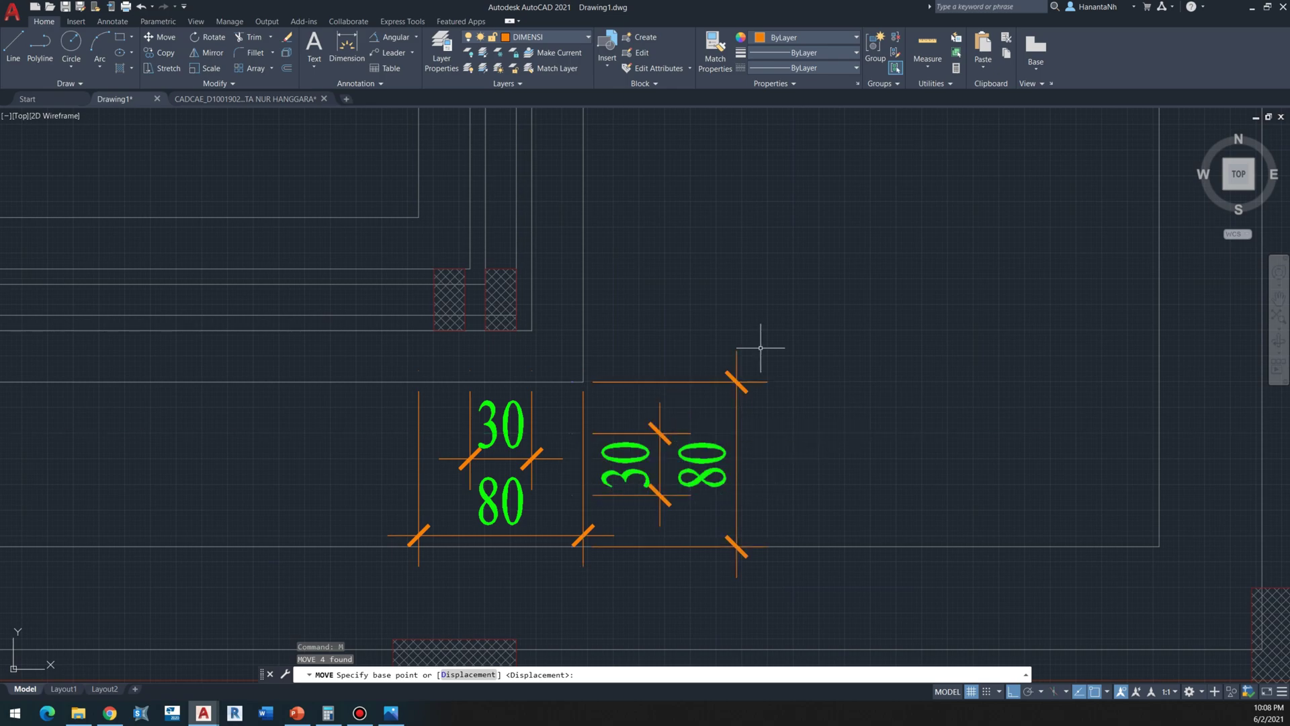
text(E)
key(Return)
click(654, 429)
click(303, 474)
middle_drag(412, 423, 389, 464)
key(Escape)
Step: Rotate a copy of the grid 6 width dimensions by 90° about a point on the outer foundation edge below the column
click(615, 470)
click(386, 522)
text(R)
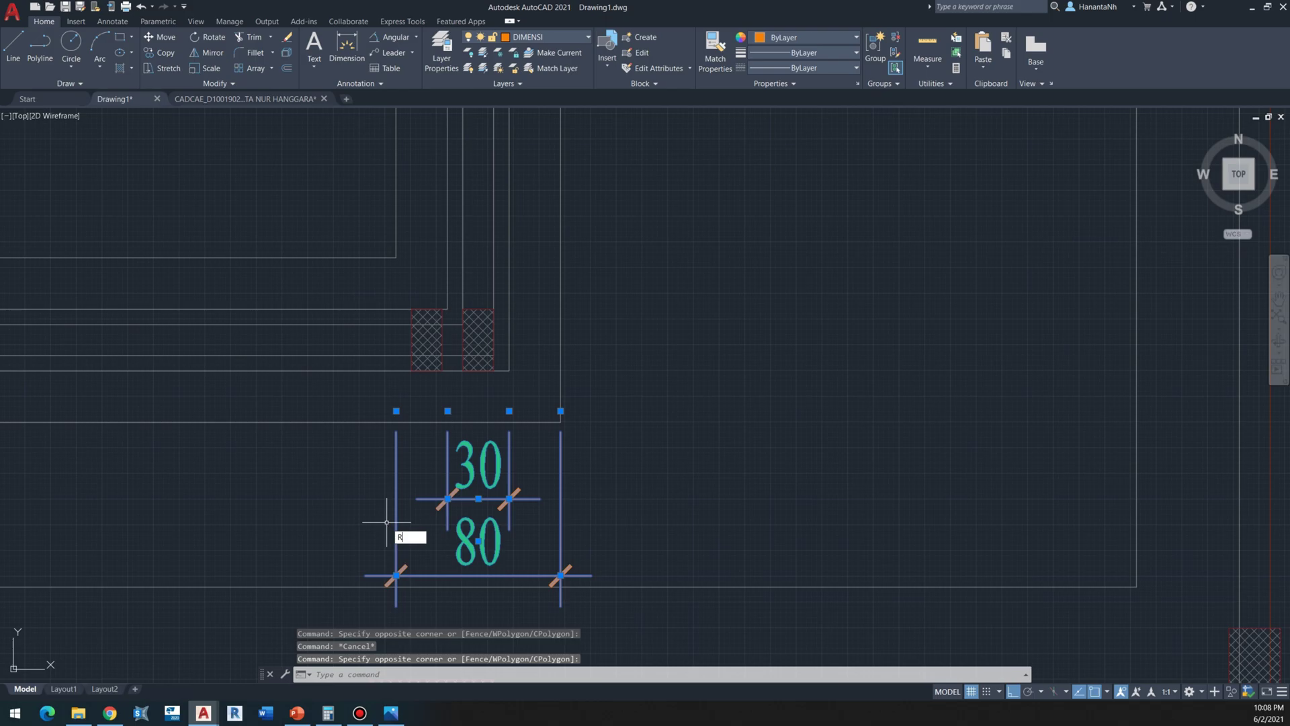
text(O)
key(Return)
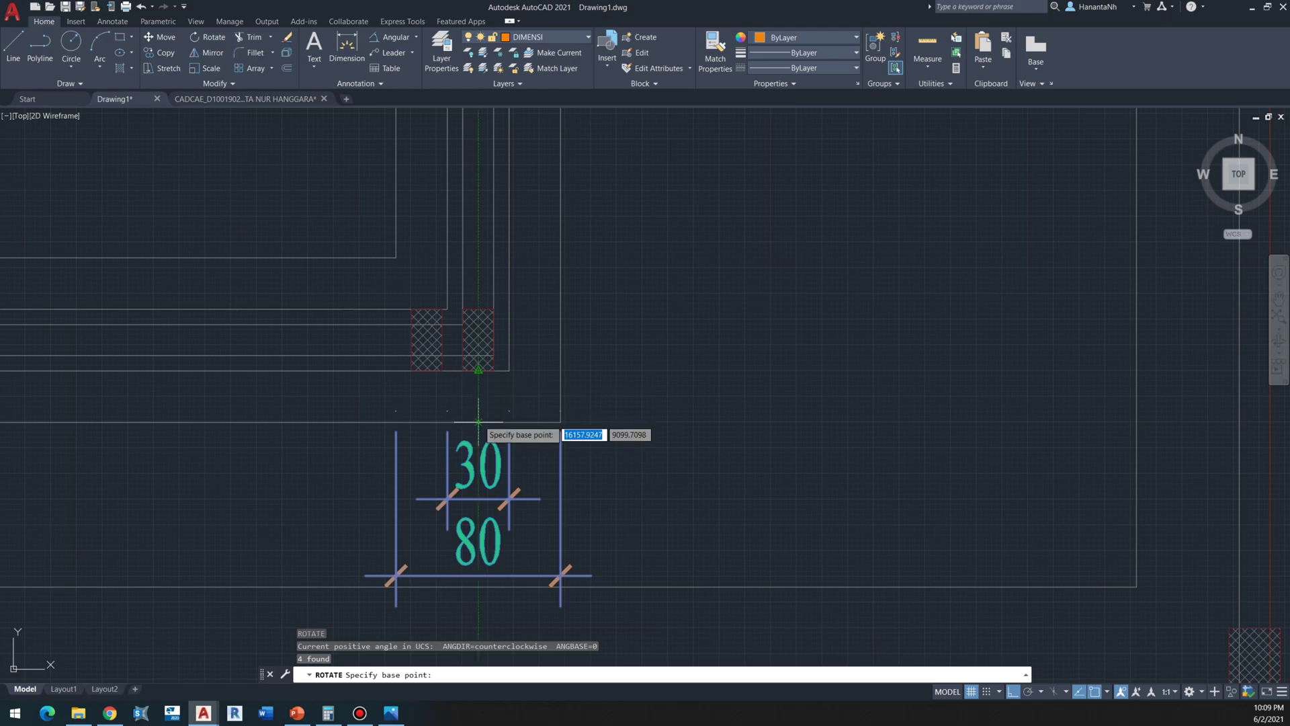
click(478, 422)
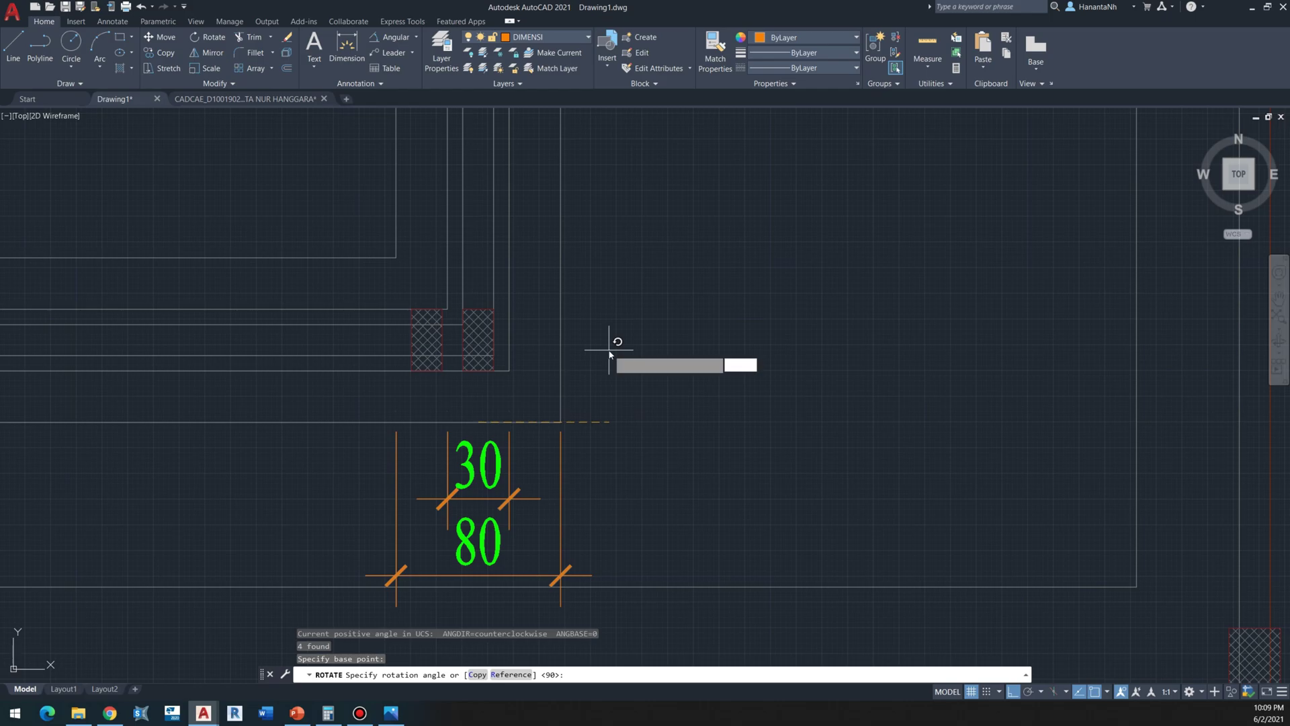
key(Return)
scroll(640, 319, down, 3)
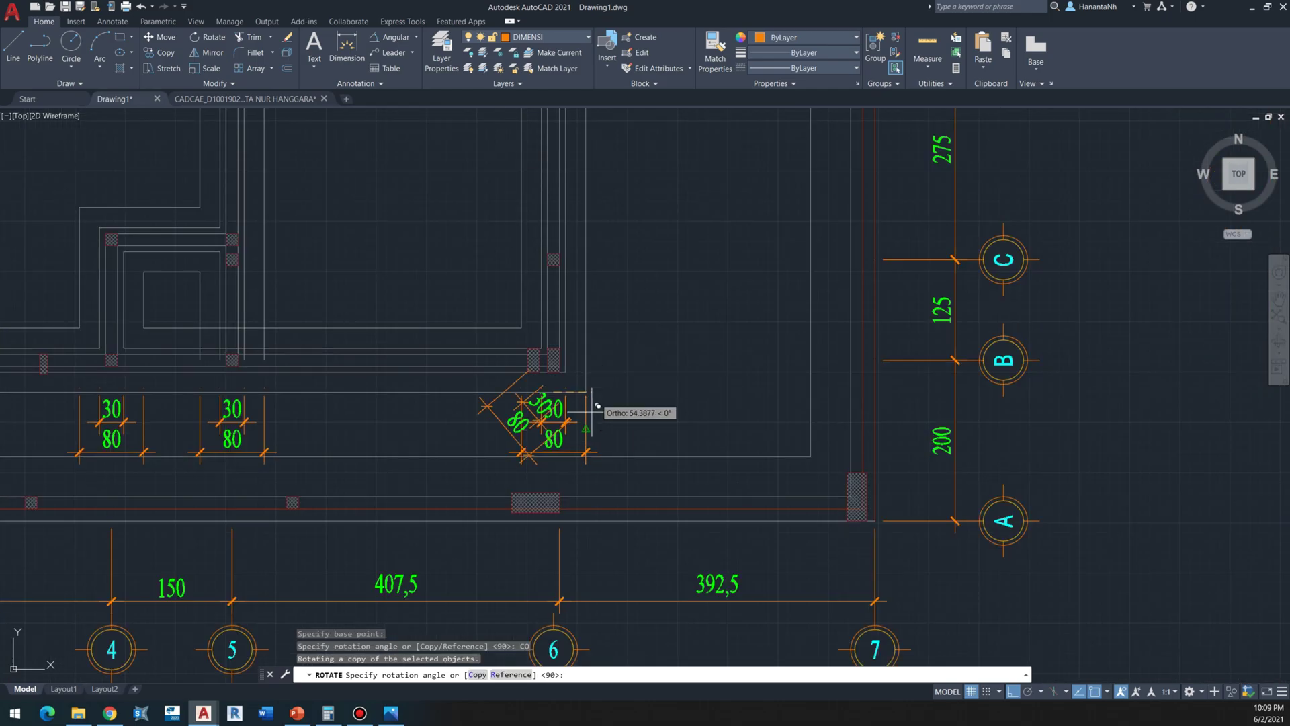
click(641, 288)
Step: Move the rotated 30 and 80 width dimensions horizontally outward, clear of the outer foundation edge at grid 6
scroll(600, 368, up, 2)
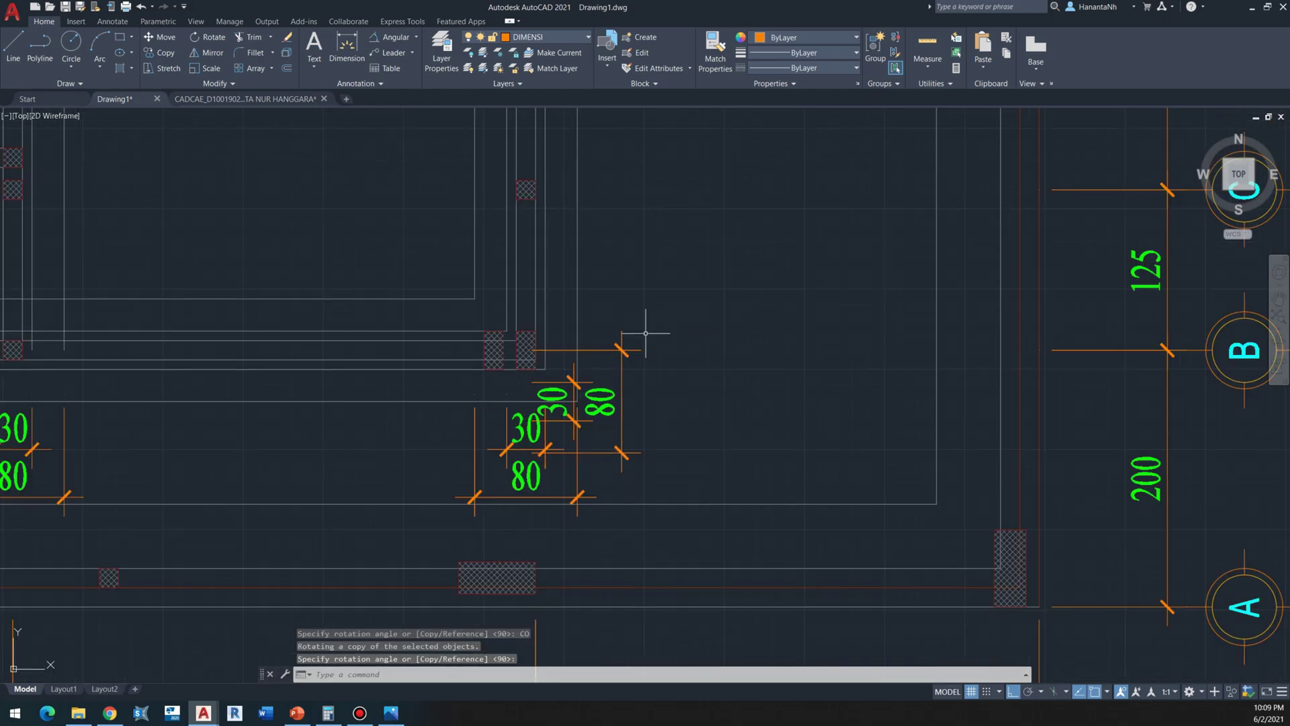
scroll(546, 384, up, 2)
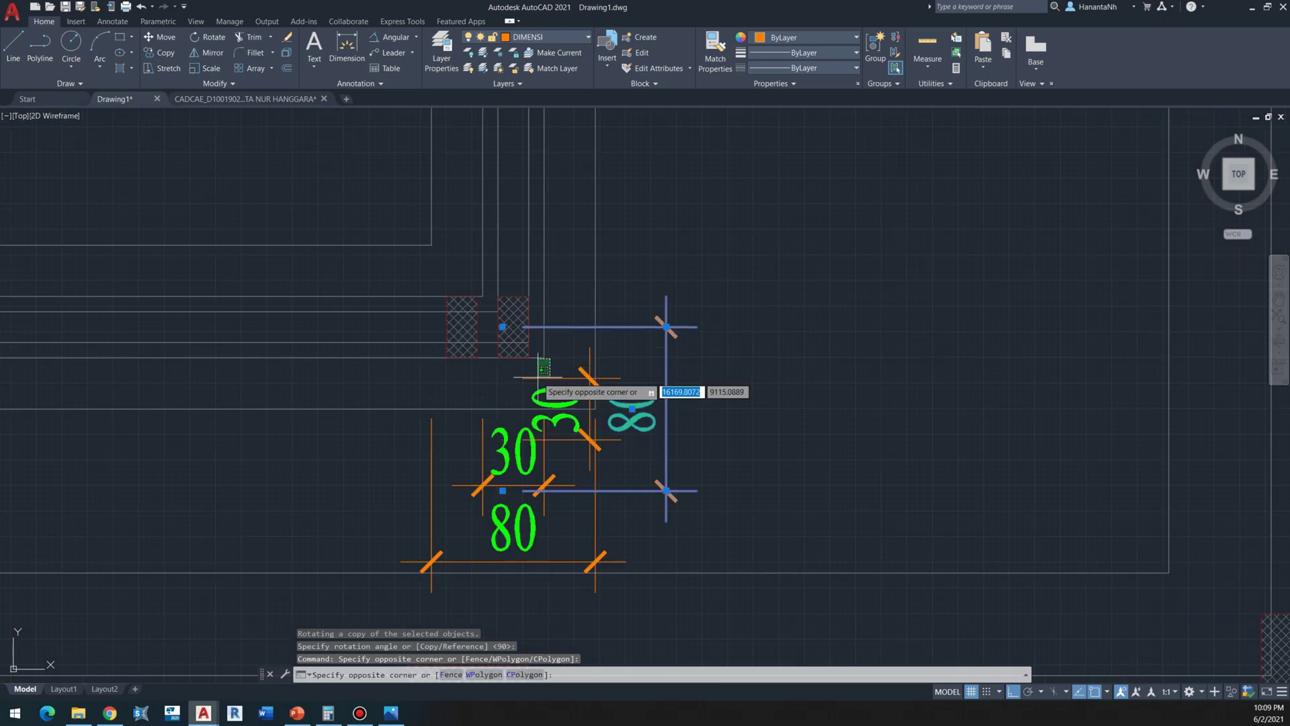
click(536, 379)
text(m)
key(Return)
click(699, 437)
click(777, 408)
Step: Move the rotated dimension pair up so it lines up with the grid B foundation, from its outer edge to the column centre
click(813, 295)
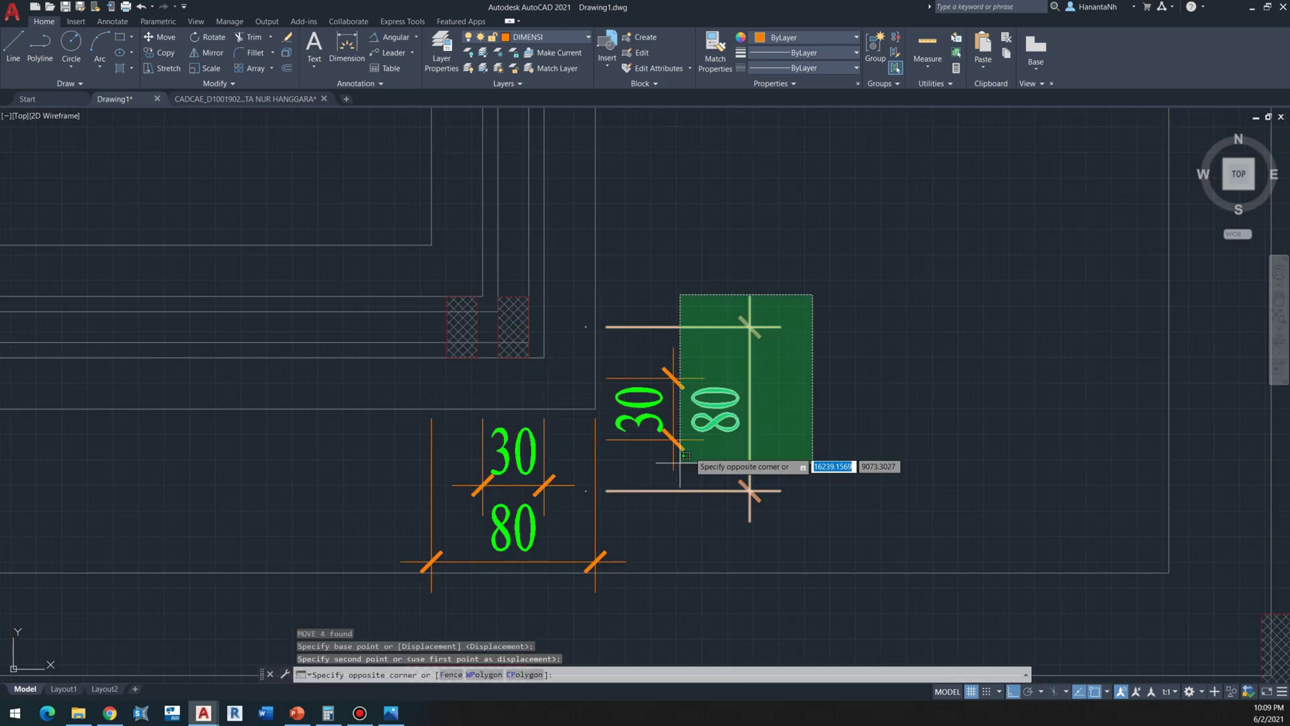
click(634, 489)
text(m)
key(Return)
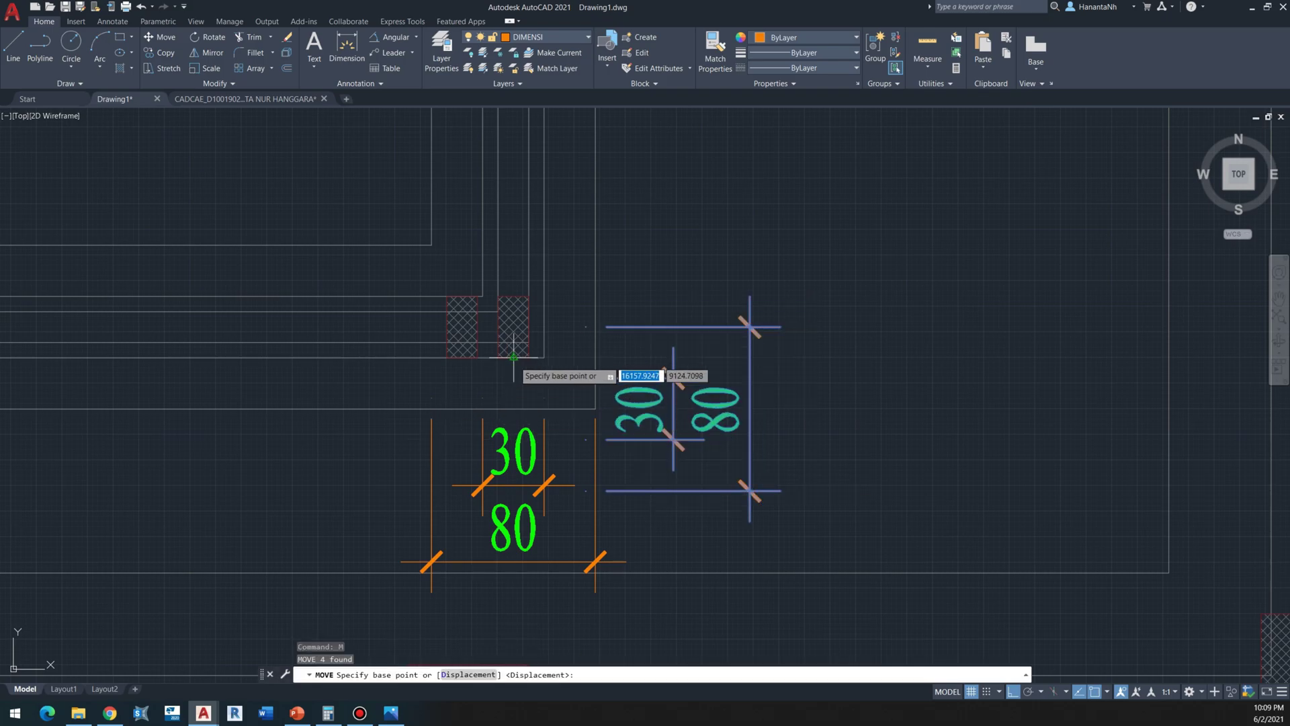
click(513, 409)
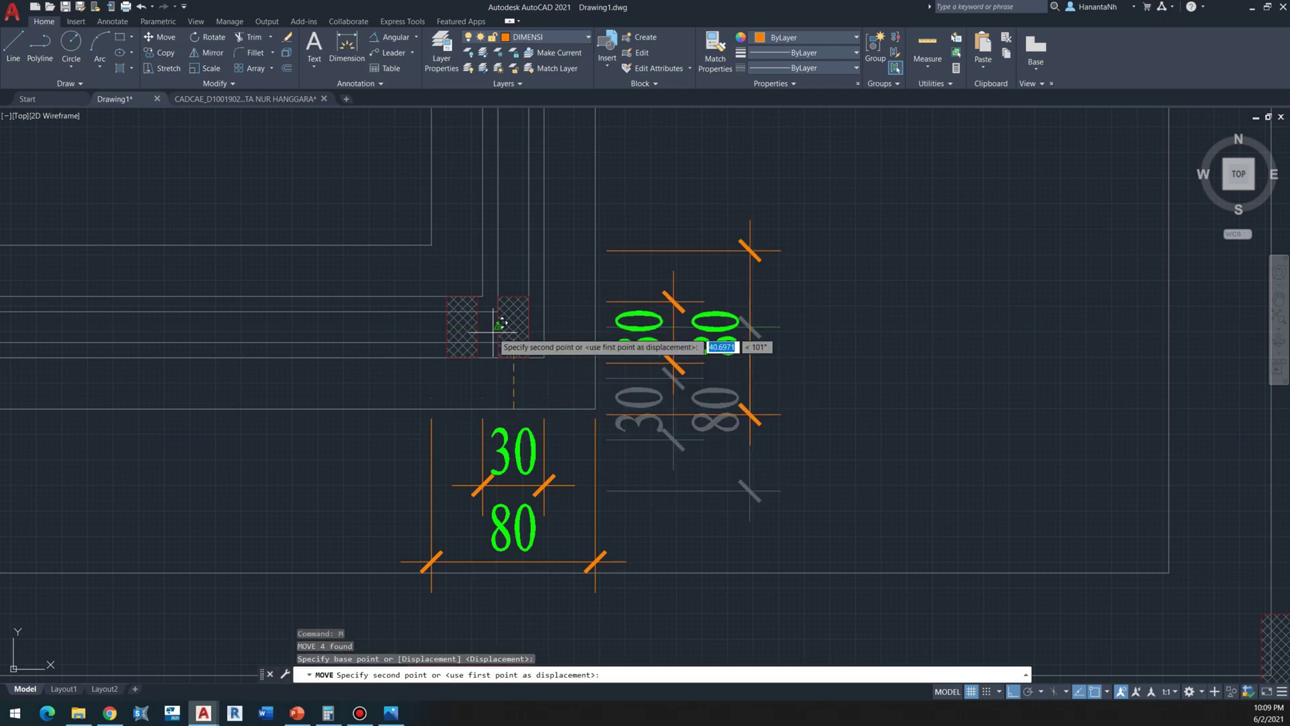
click(513, 328)
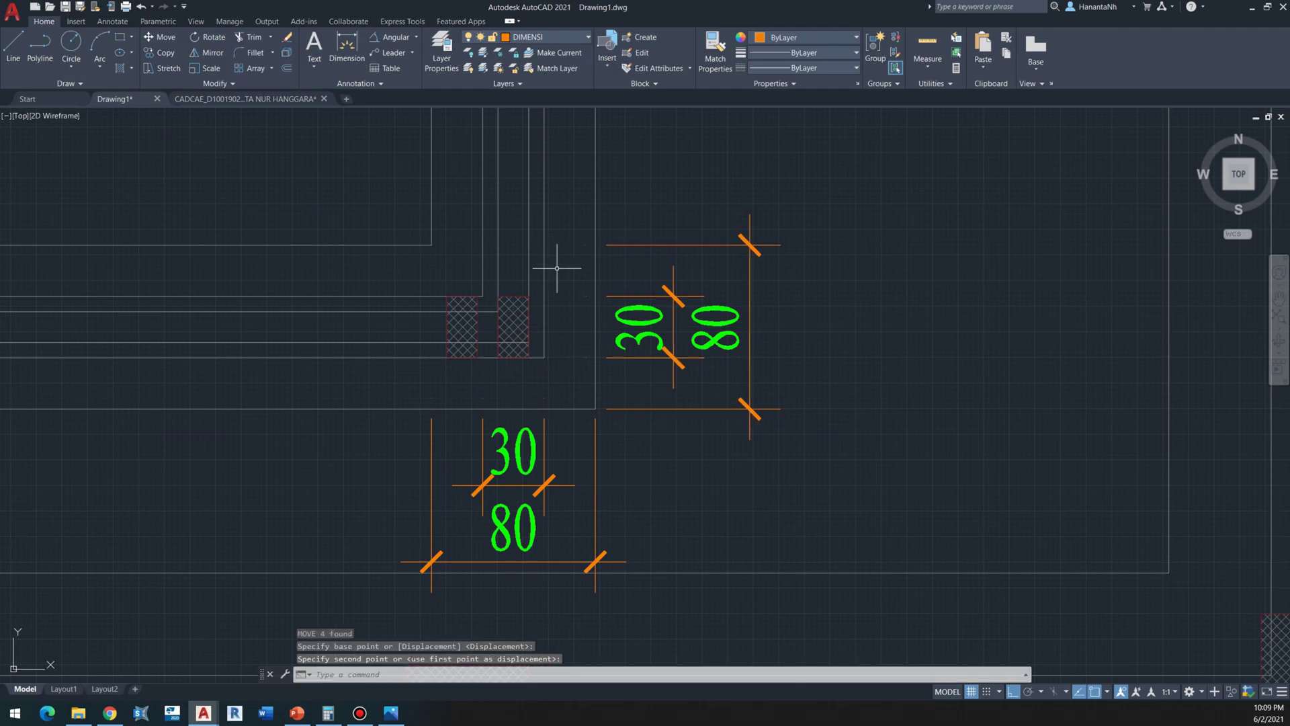
Step: Turn on the AS layer to show the grid axis lines
scroll(554, 265, down, 2)
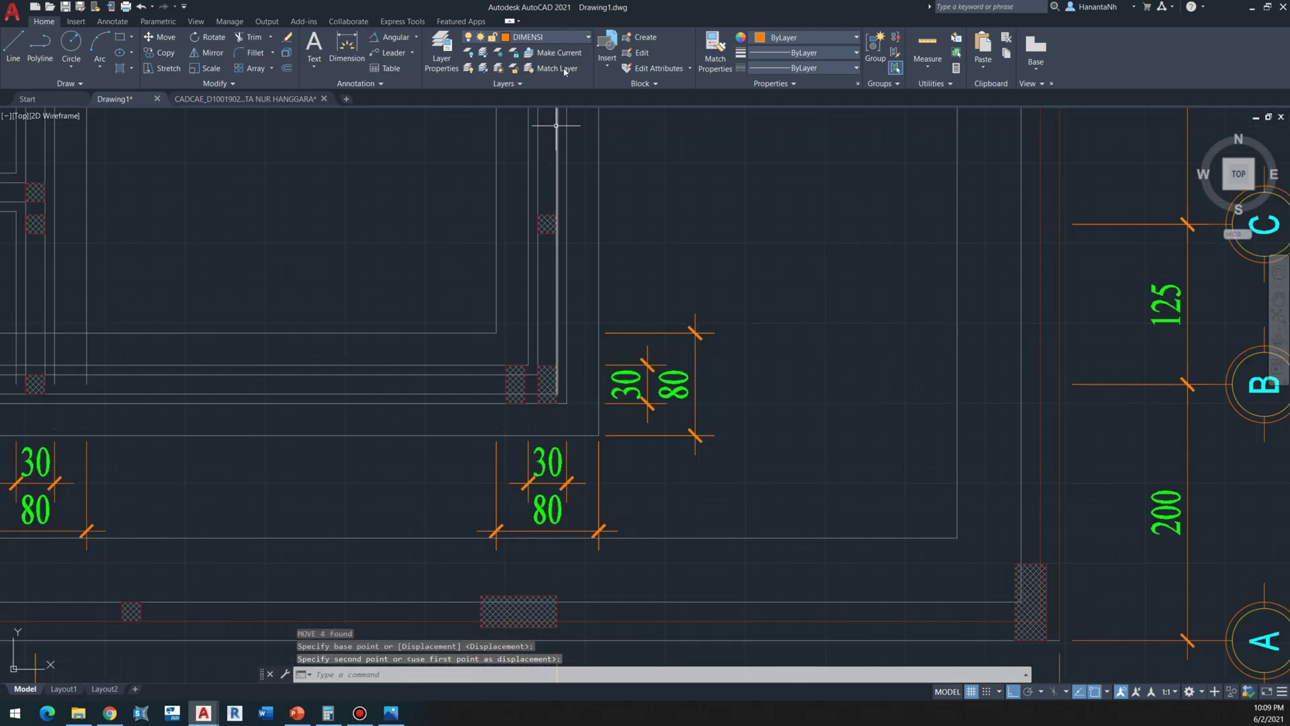
click(580, 40)
scroll(512, 211, up, 4)
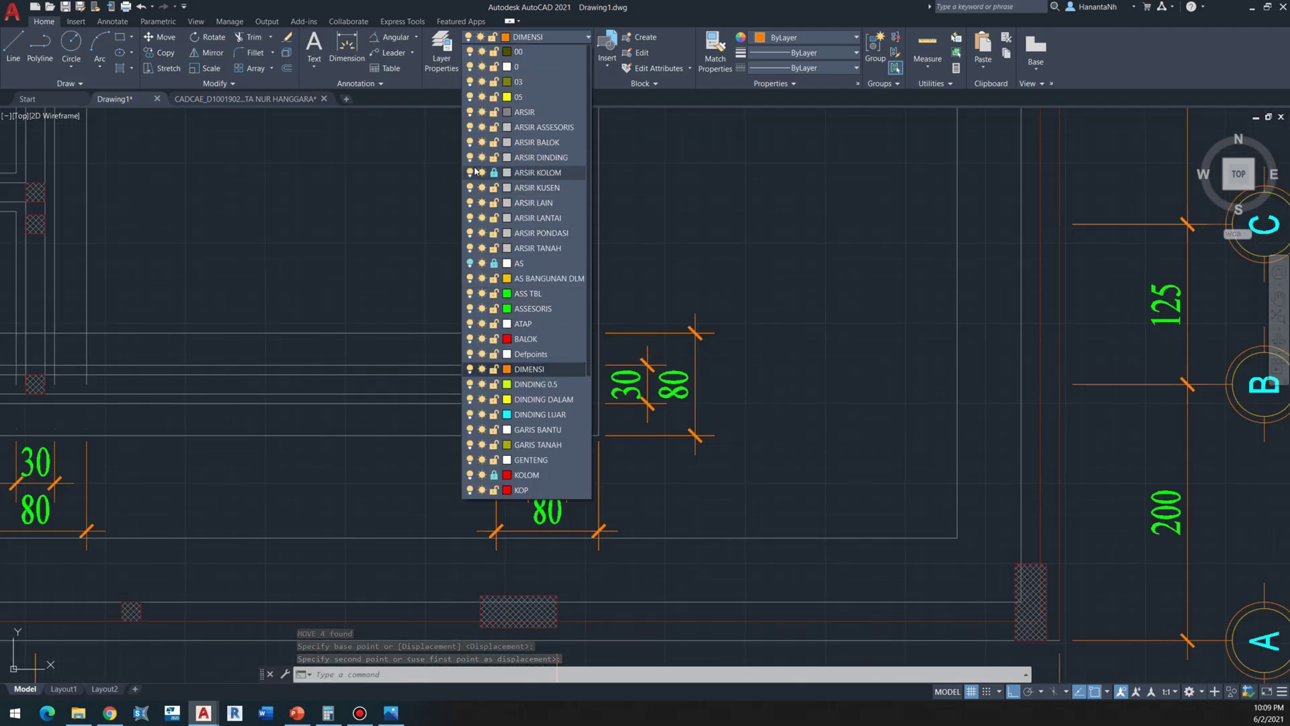
click(469, 263)
click(446, 392)
scroll(447, 392, down, 2)
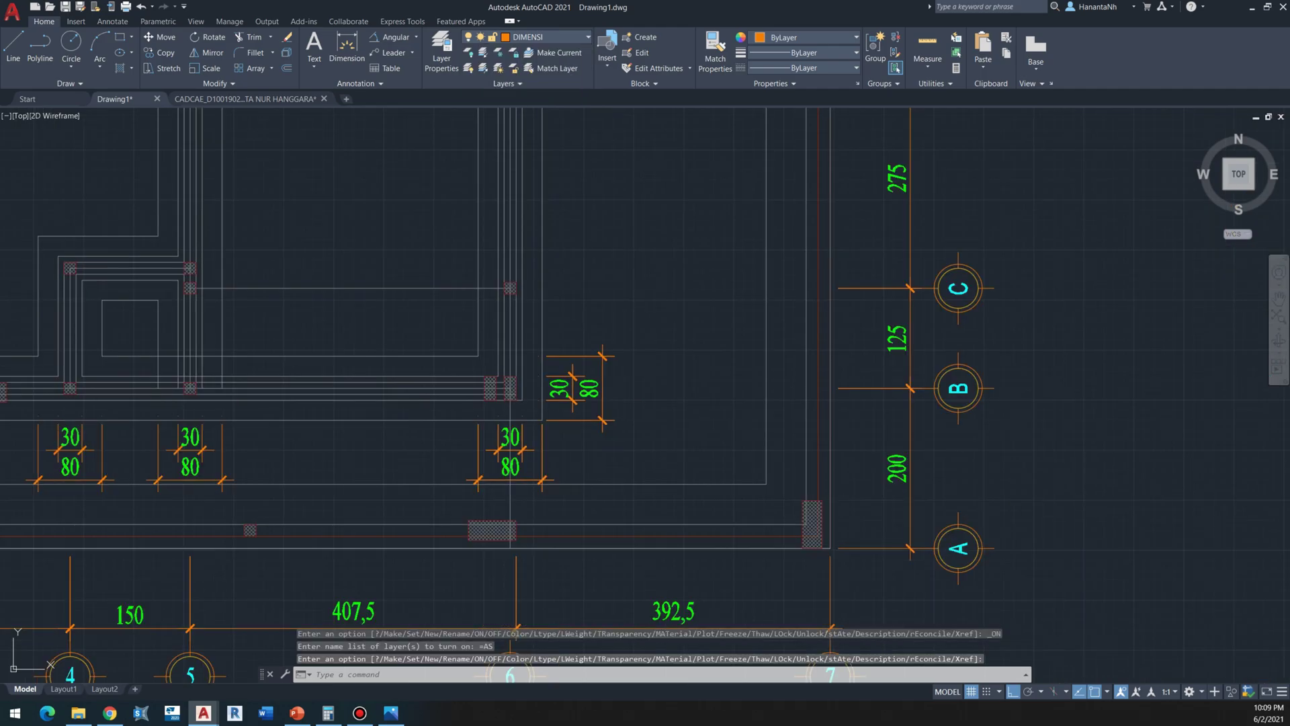
Step: Unlock the AS layer
middle_drag(362, 349, 350, 420)
click(643, 381)
click(558, 476)
key(Escape)
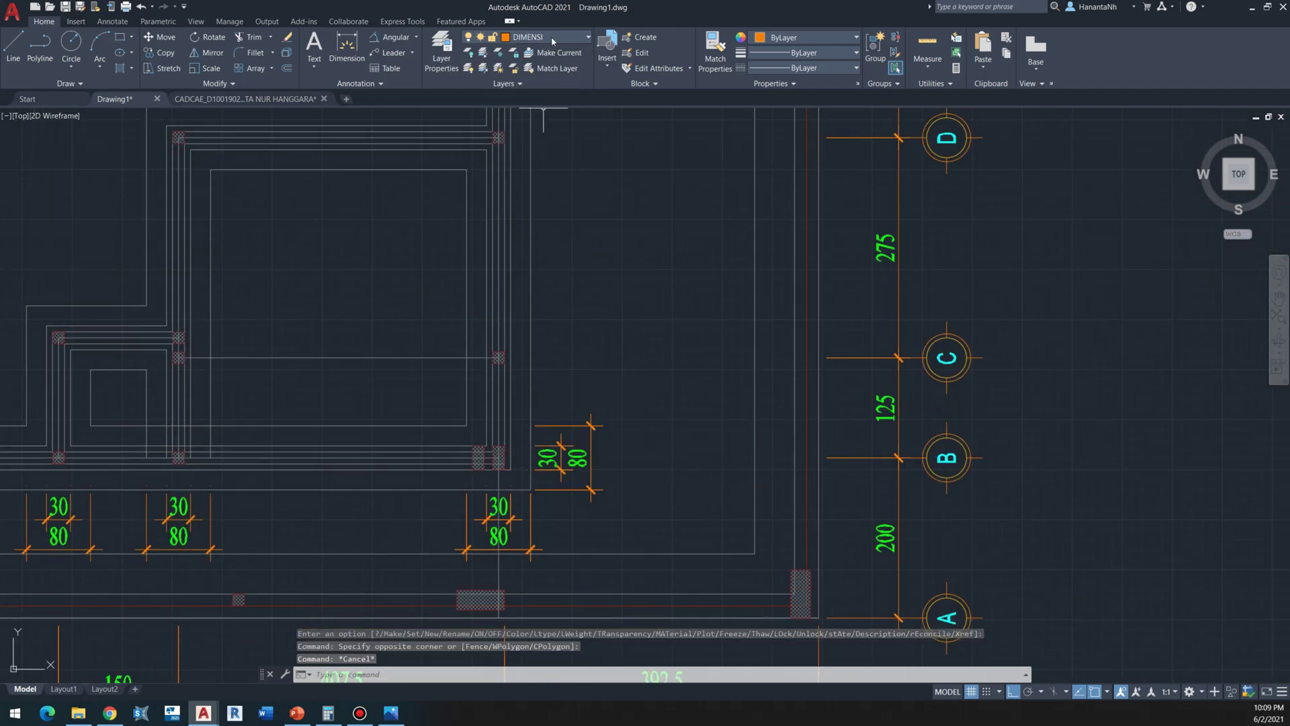
click(531, 37)
scroll(511, 235, up, 1)
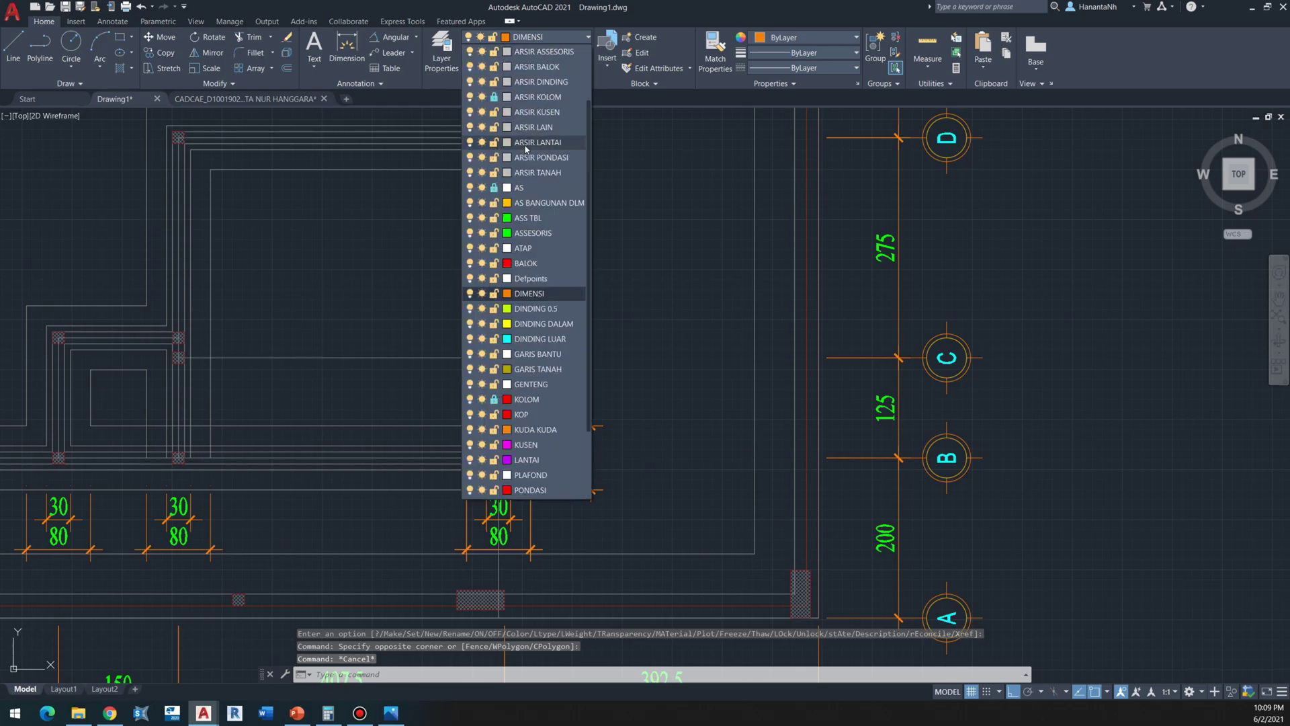
click(496, 234)
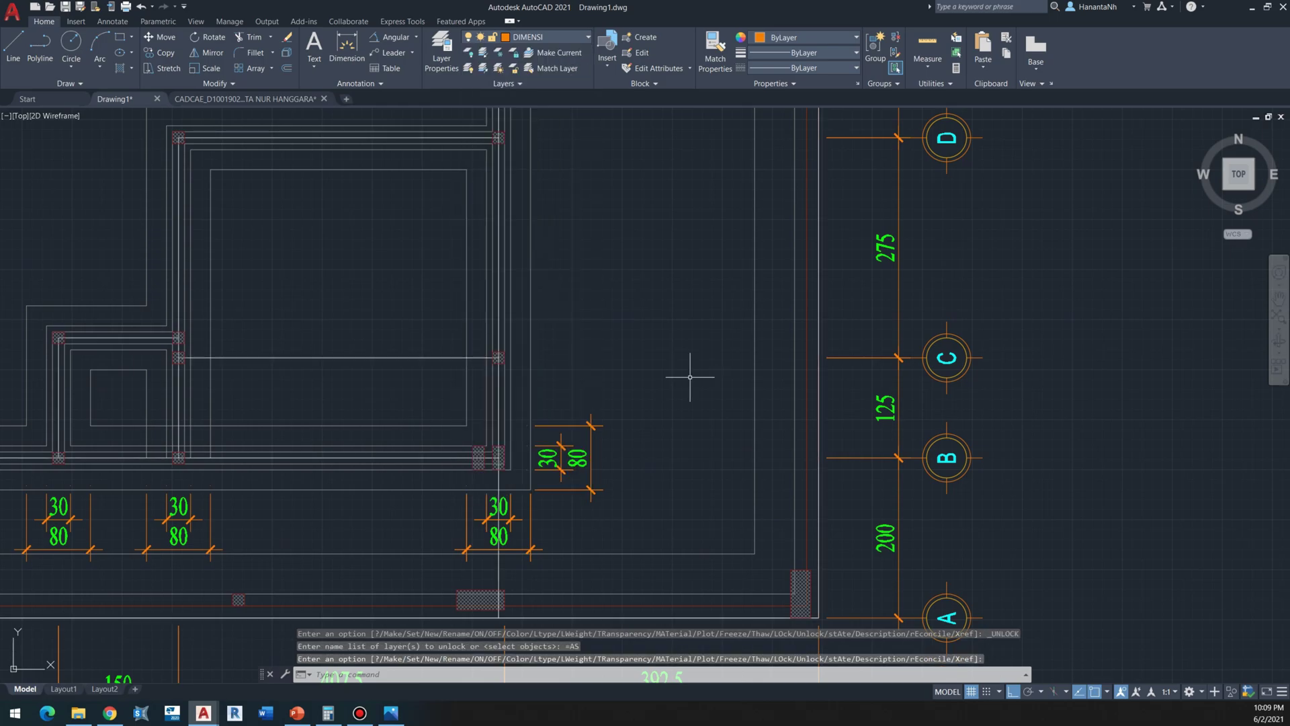
Step: Copy the vertical width dimension pair from grid B up along grid 6 to the foundation at grid D
click(657, 375)
click(545, 486)
scroll(539, 494, up, 4)
text(co)
key(Return)
click(441, 395)
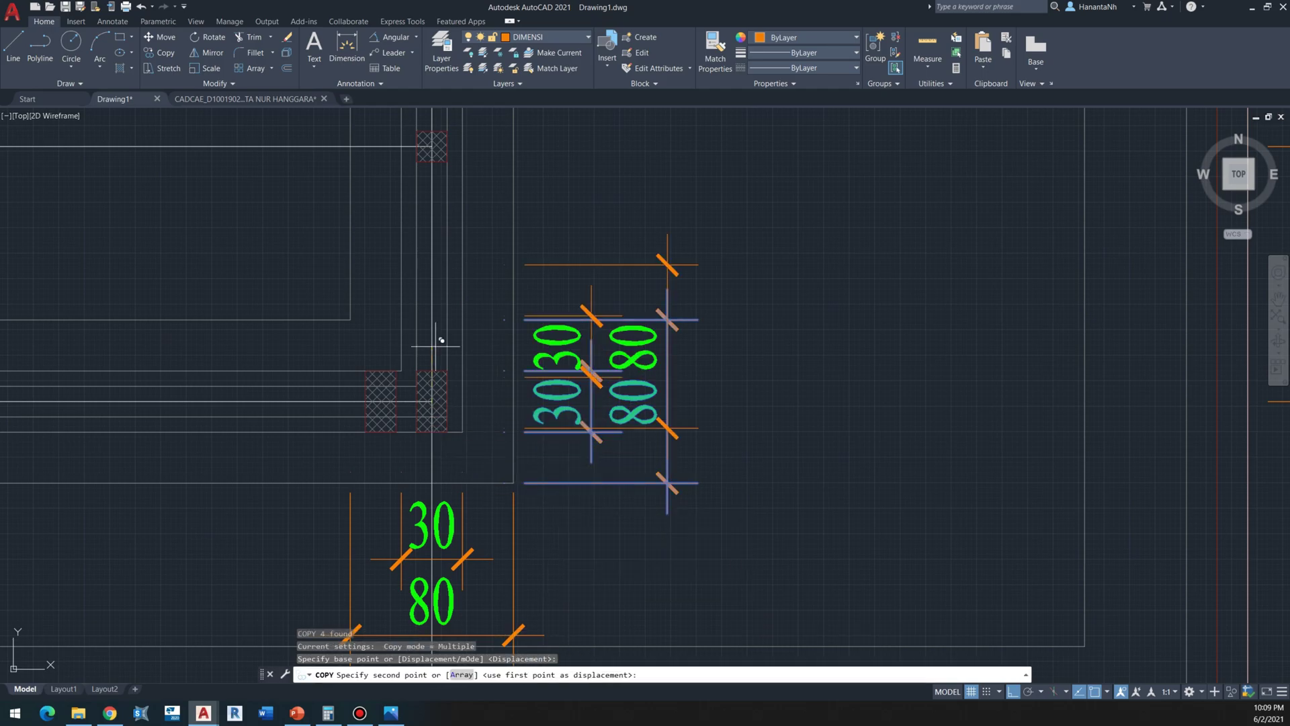
scroll(442, 340, down, 5)
scroll(504, 369, up, 5)
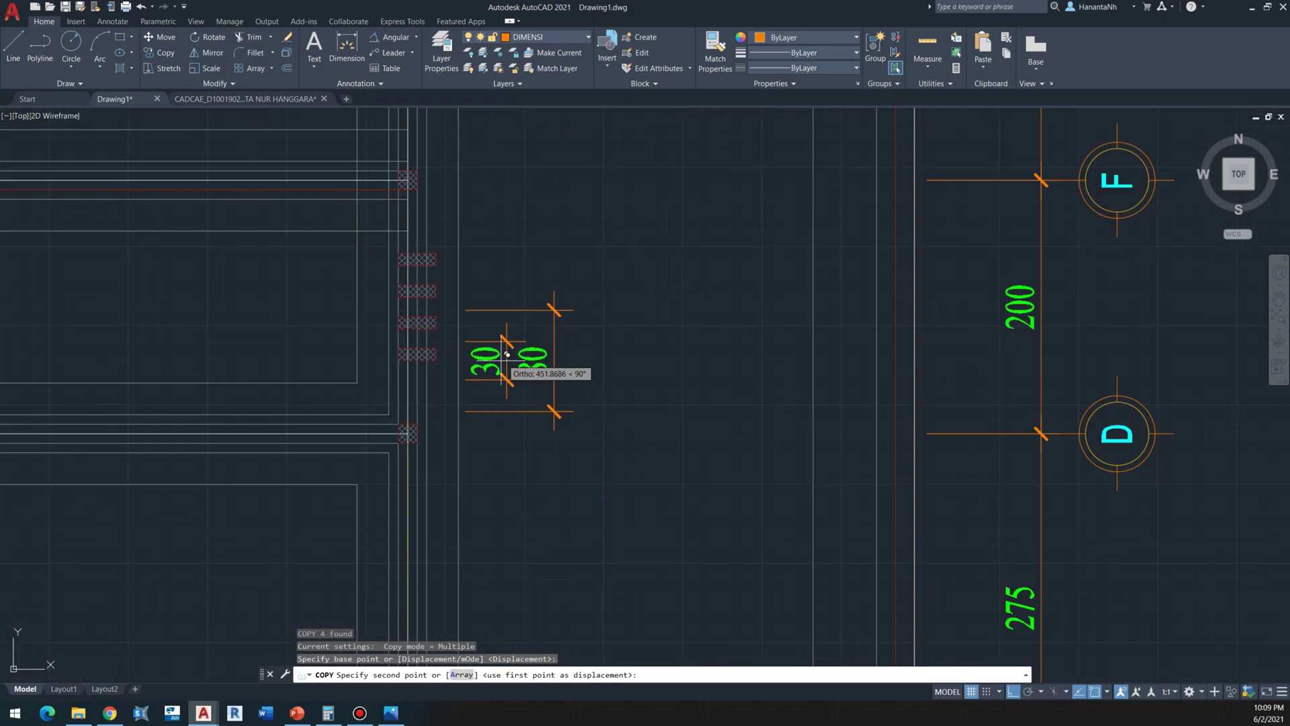
click(423, 427)
Step: Place another copy of the vertical dimension pair beside grid 6 at the grid F foundation
scroll(425, 336, down, 3)
scroll(426, 353, up, 3)
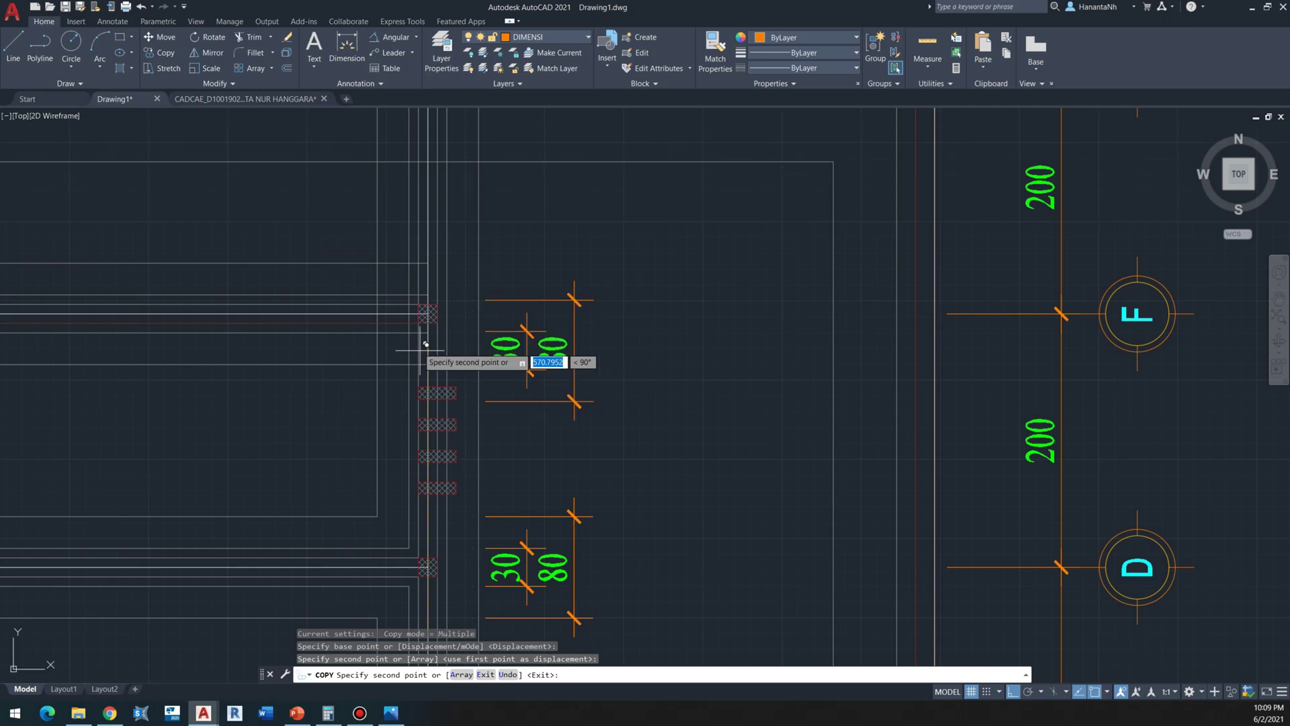
click(431, 314)
Step: Place a copy of the vertical width dimensions at grid D beside the grid 2 foundation, above POT. TYPE 1, and finish copying
scroll(431, 313, down, 4)
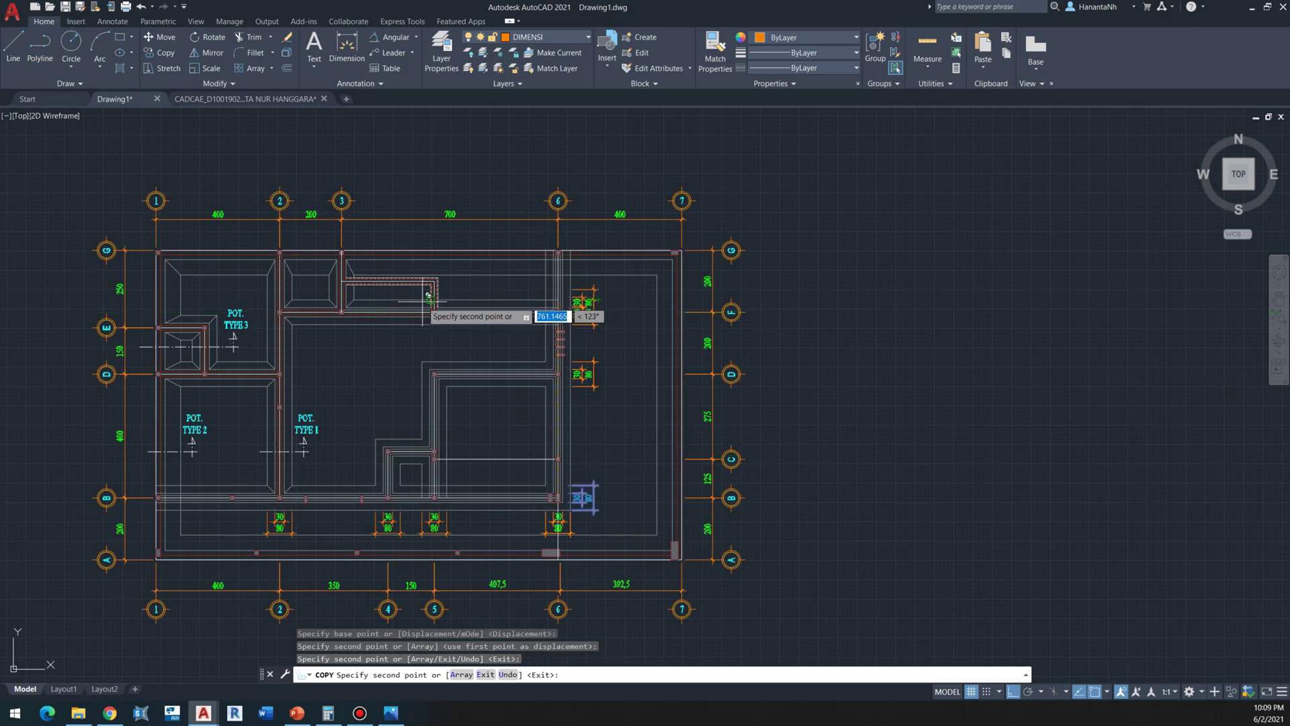
middle_drag(428, 295, 543, 271)
middle_drag(471, 435, 518, 428)
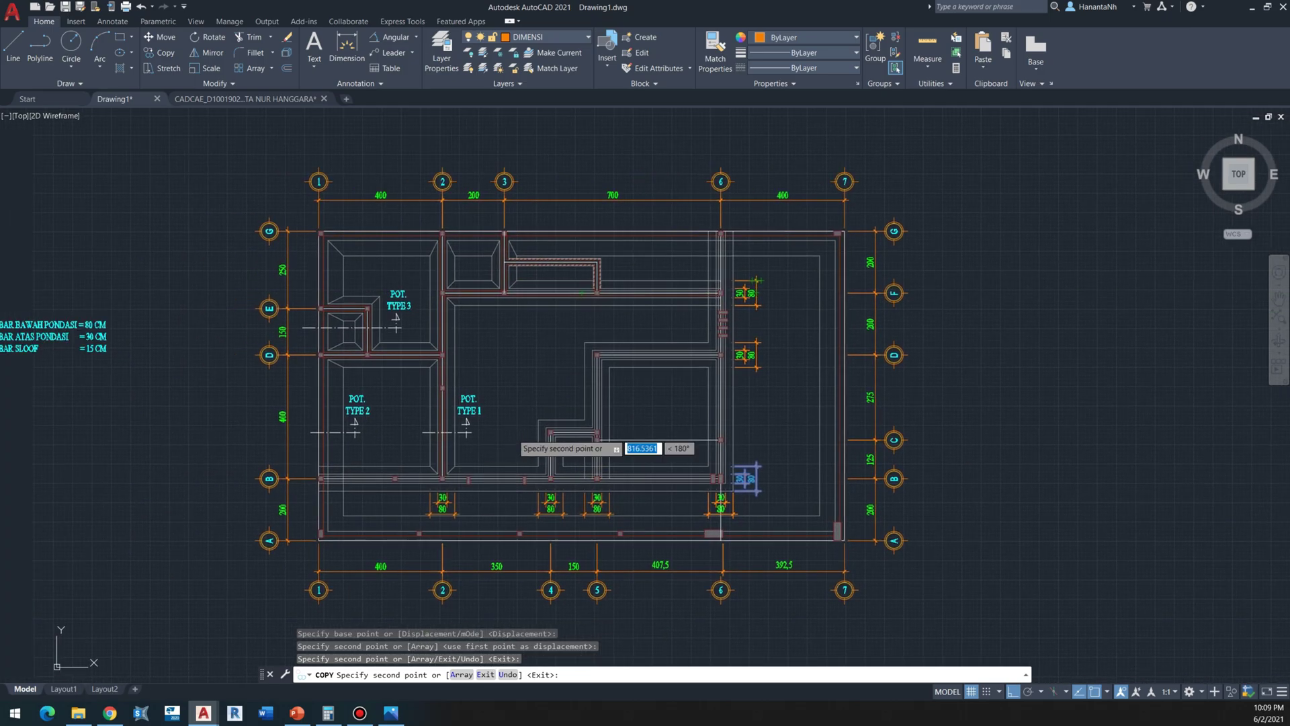
scroll(451, 346, up, 5)
click(434, 367)
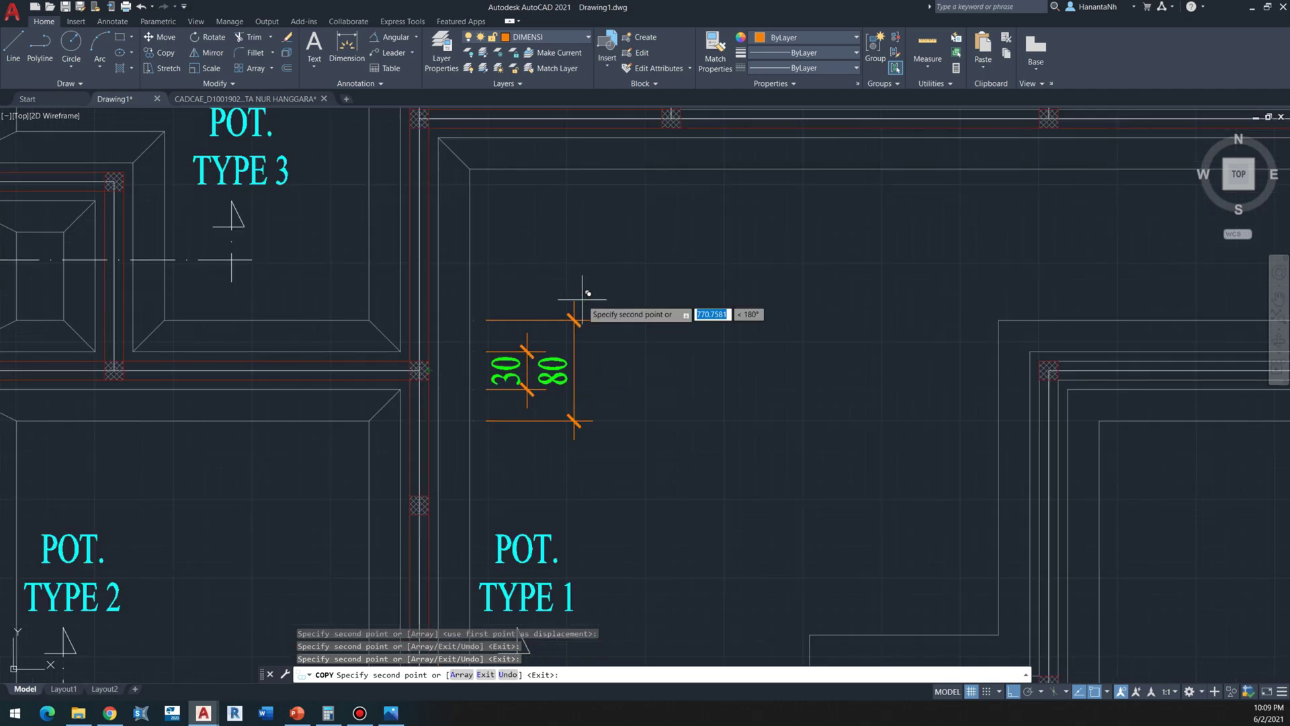
scroll(584, 289, down, 5)
scroll(648, 363, up, 4)
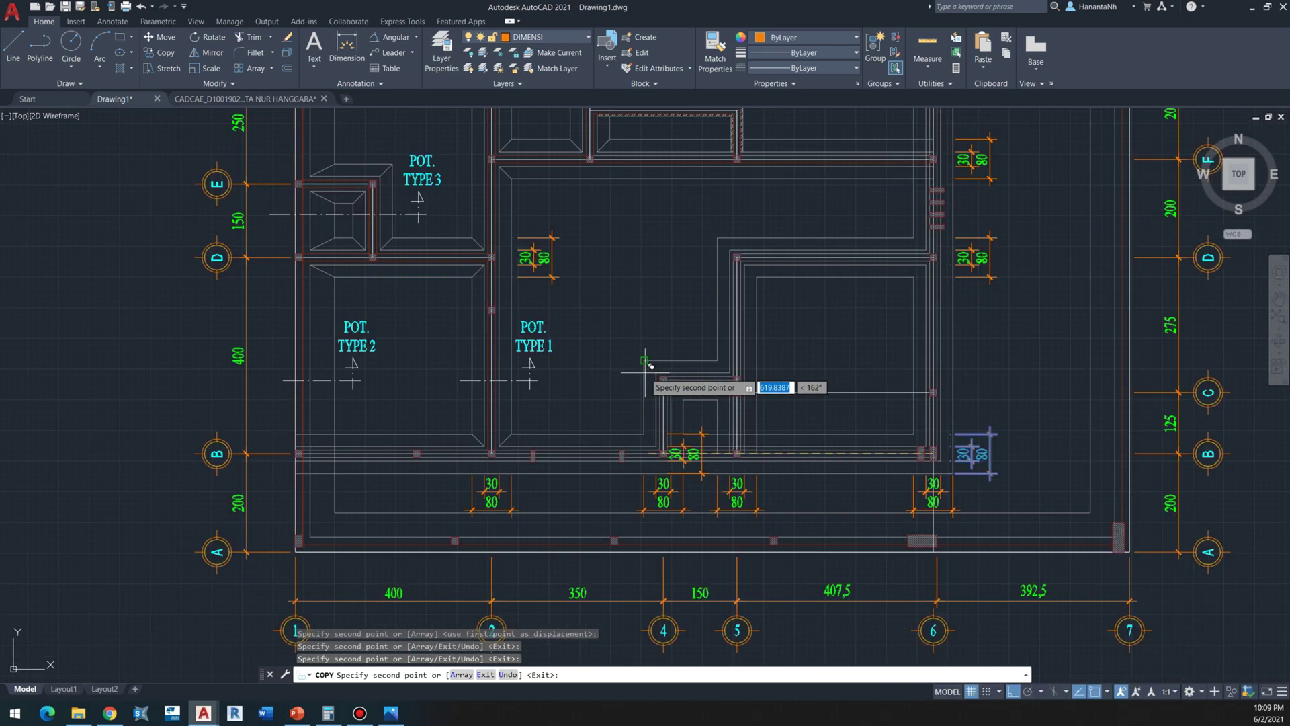
key(Escape)
Step: Mirror the width dimensions beside grid 2 at grid D about a vertical line at their extension origins, keeping the originals
click(533, 231)
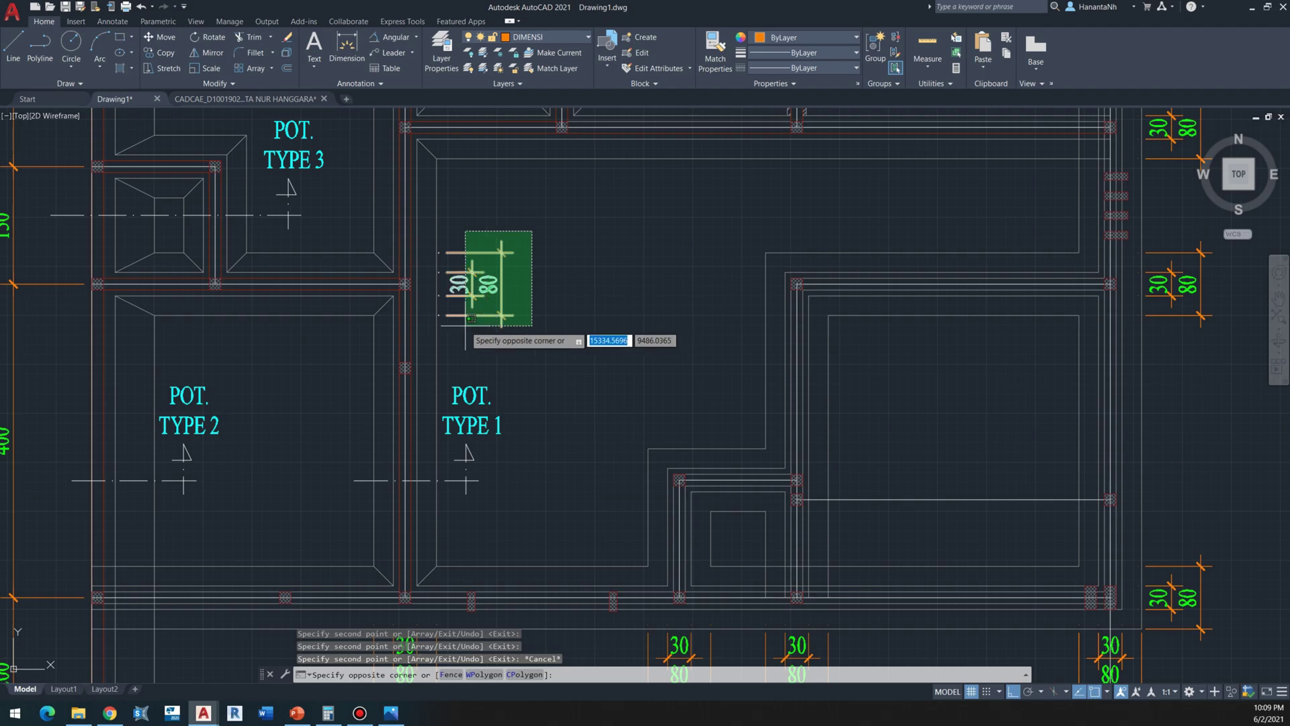
click(464, 318)
scroll(464, 314, up, 2)
text(mi)
key(Return)
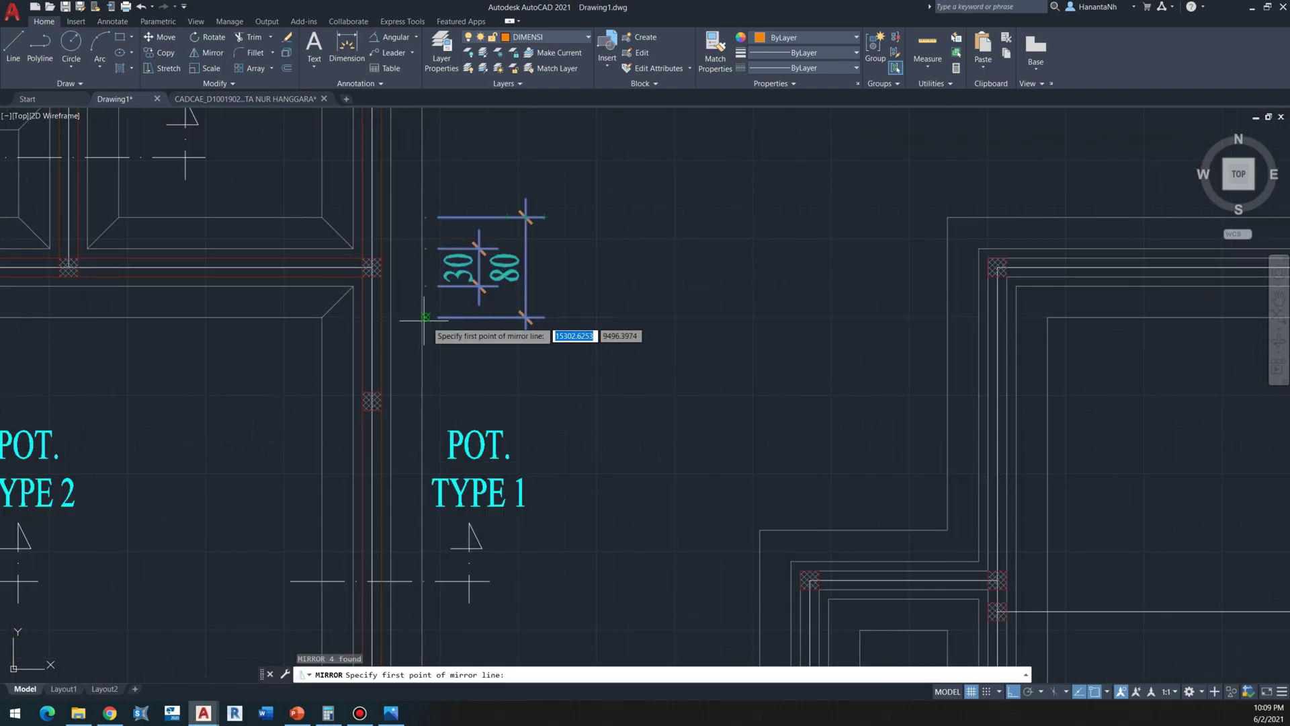
click(426, 316)
click(441, 382)
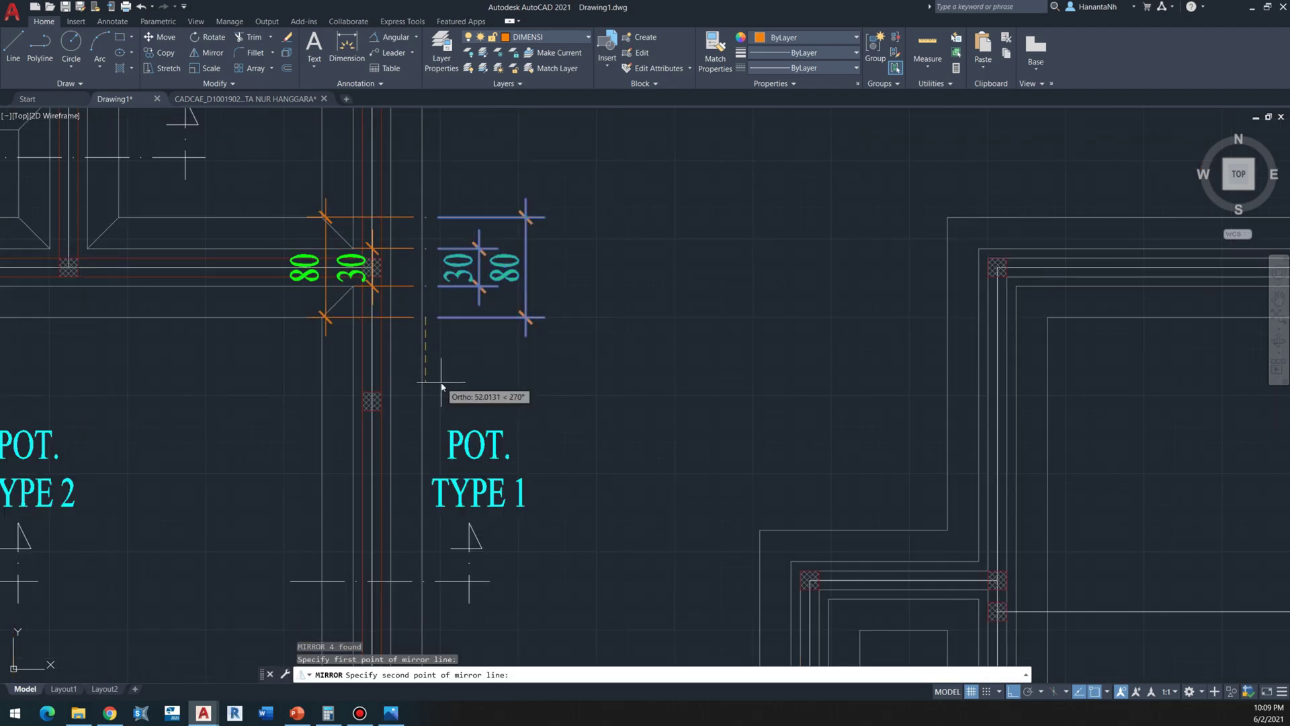
key(Return)
scroll(389, 267, up, 2)
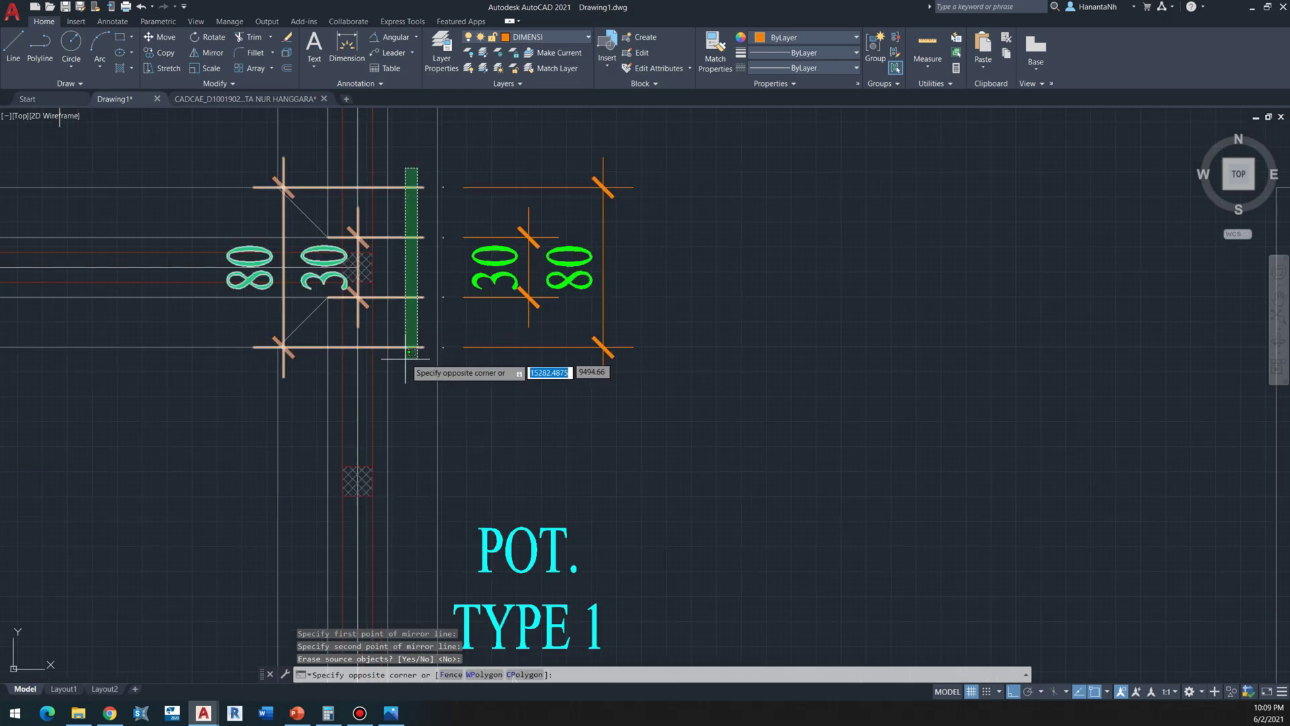
click(406, 358)
middle_drag(416, 286, 424, 328)
text(c)
key(Return)
text(0)
key(Return)
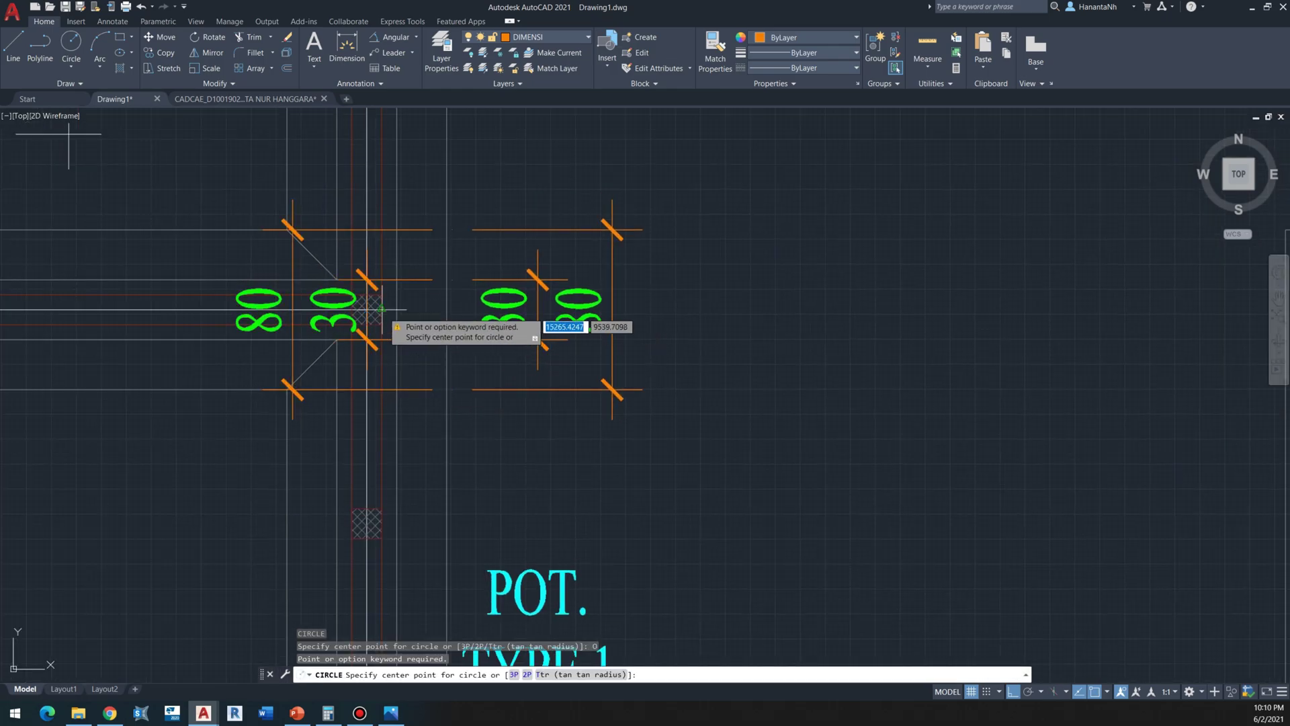
click(446, 309)
scroll(406, 274, down, 6)
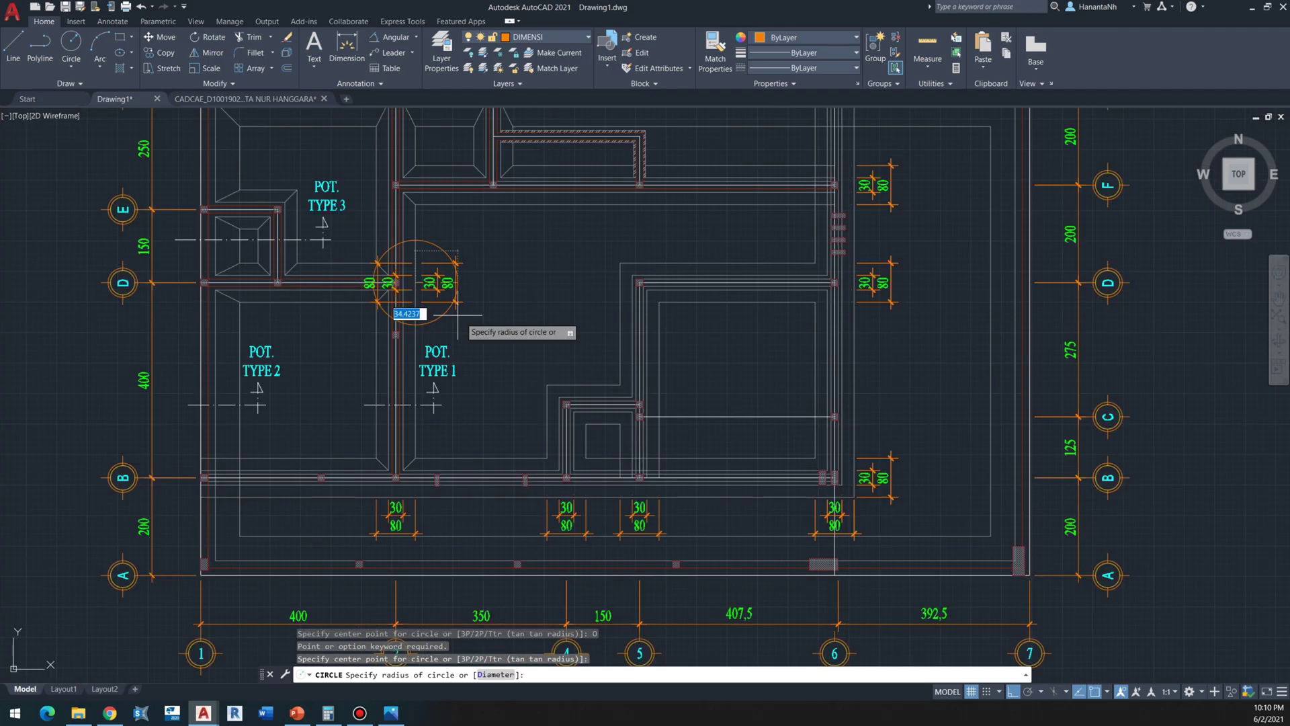
scroll(419, 273, up, 6)
key(Escape)
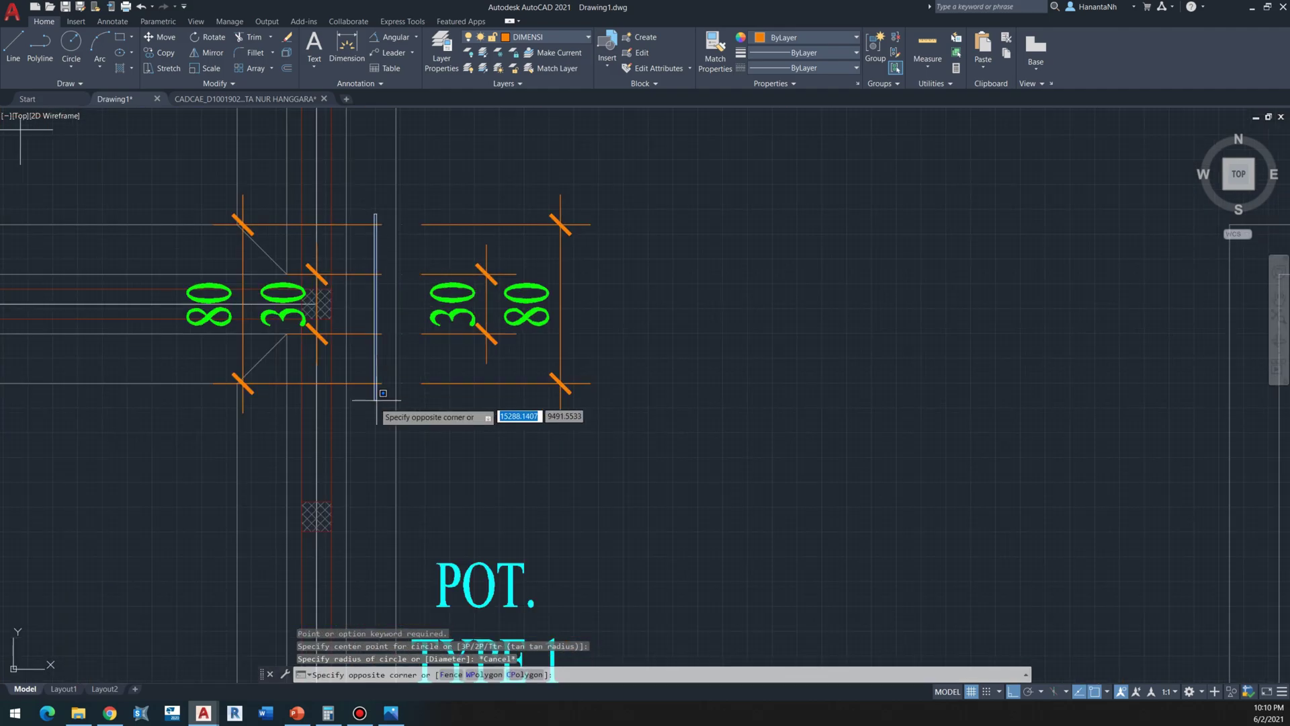
Step: Move the mirrored width dimension pair to the horizontal foundation at the stepped corner near grid 4
click(370, 410)
text(m)
key(Return)
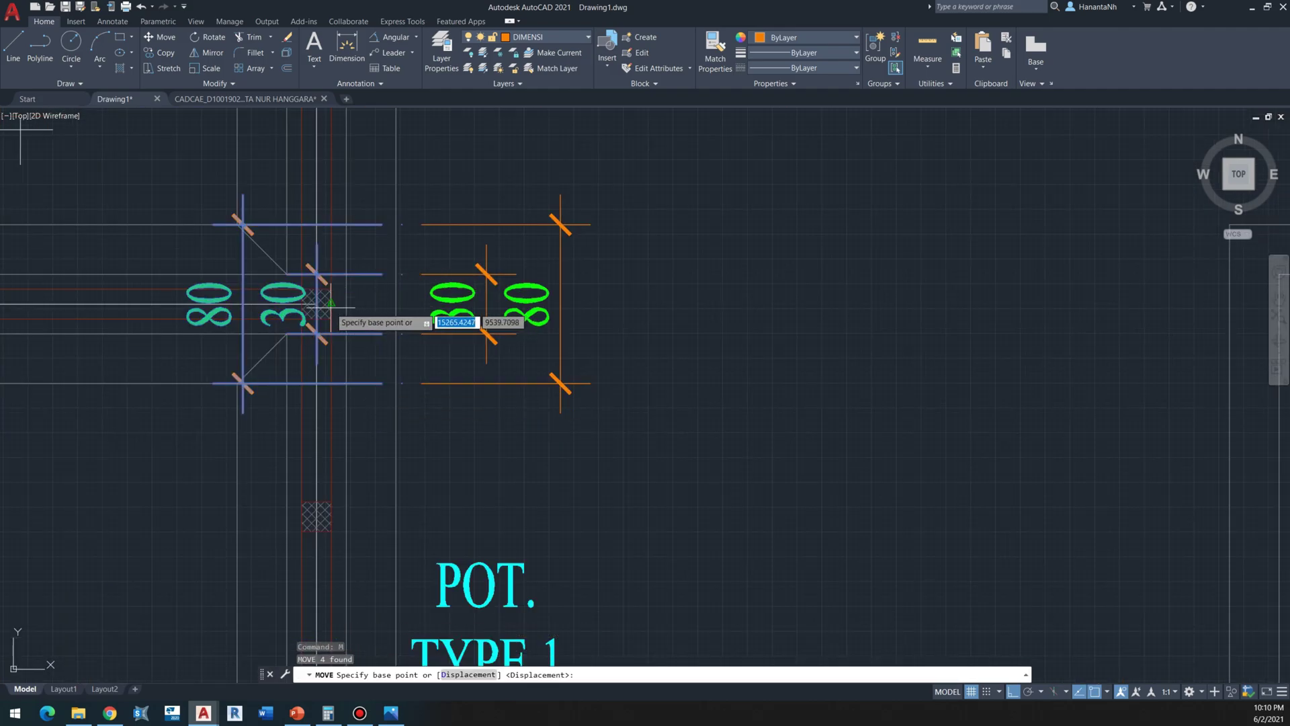
click(396, 303)
scroll(397, 295, down, 3)
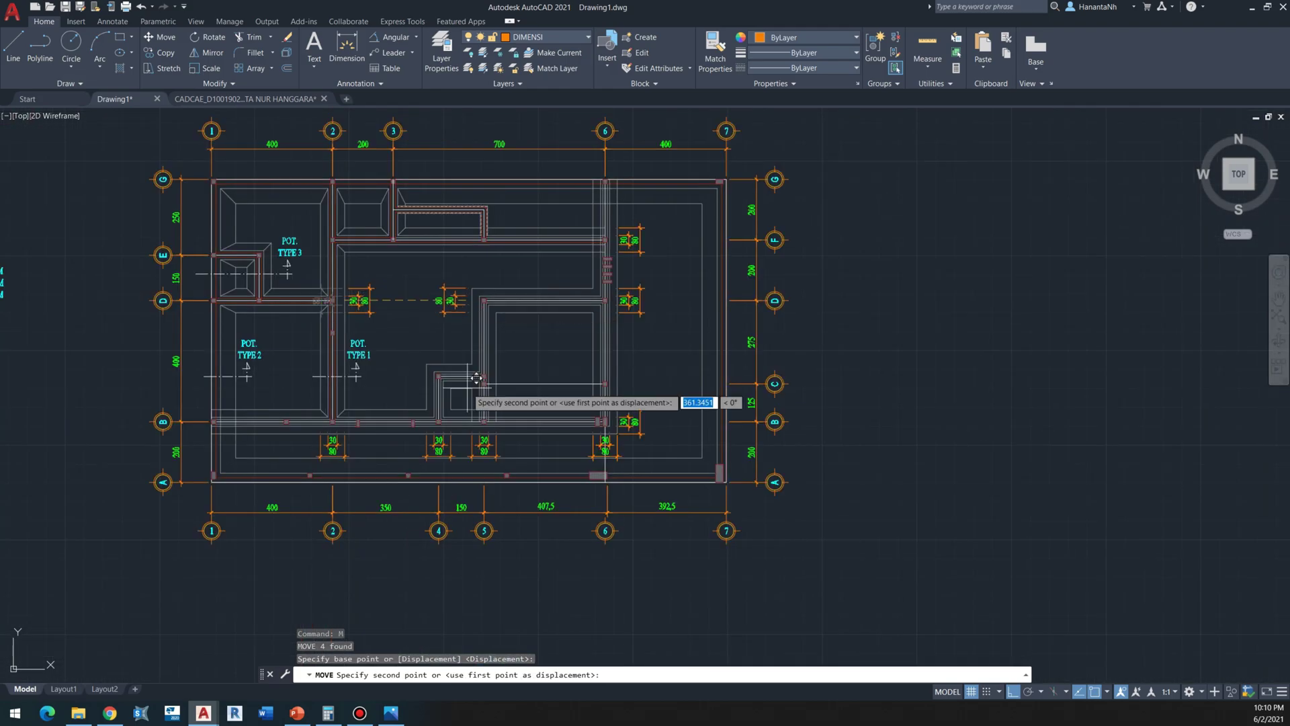
scroll(476, 404, up, 4)
click(323, 336)
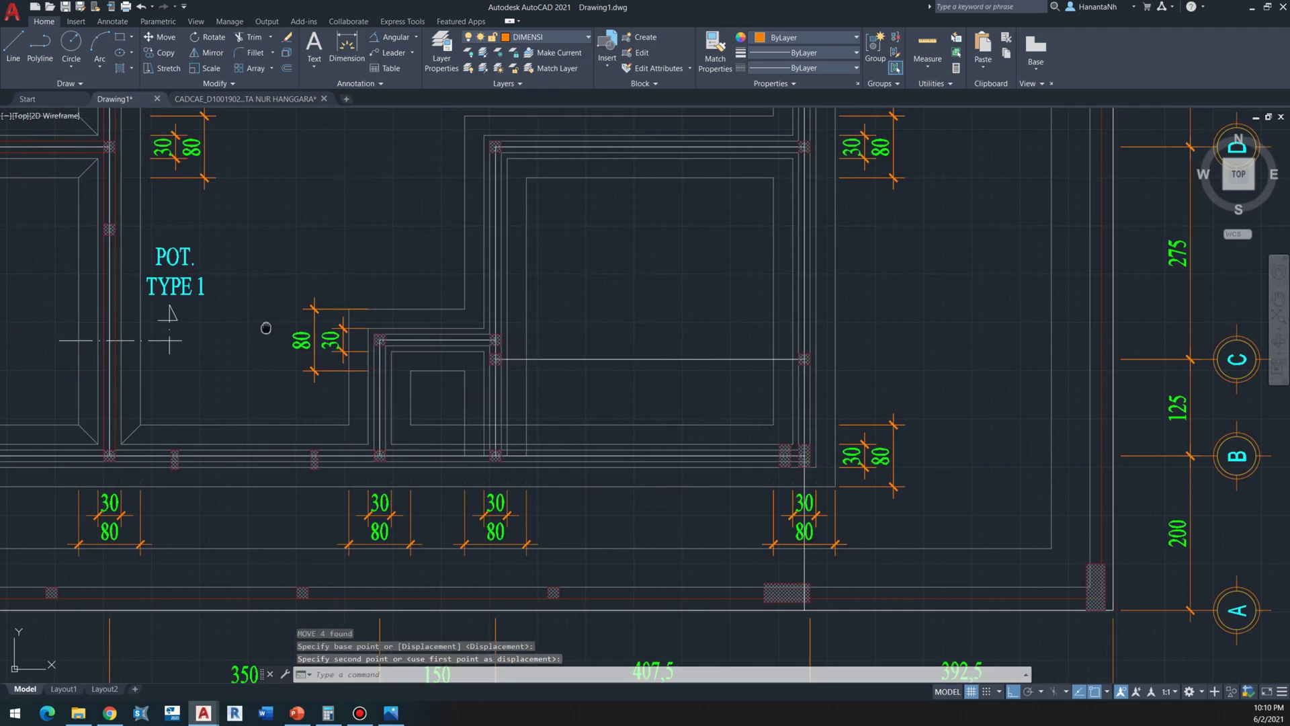
Step: Move the 30 and 80 width dimension pair horizontally a little farther away from the stepped corner near grid 4
scroll(403, 375, up, 4)
key(Escape)
click(443, 381)
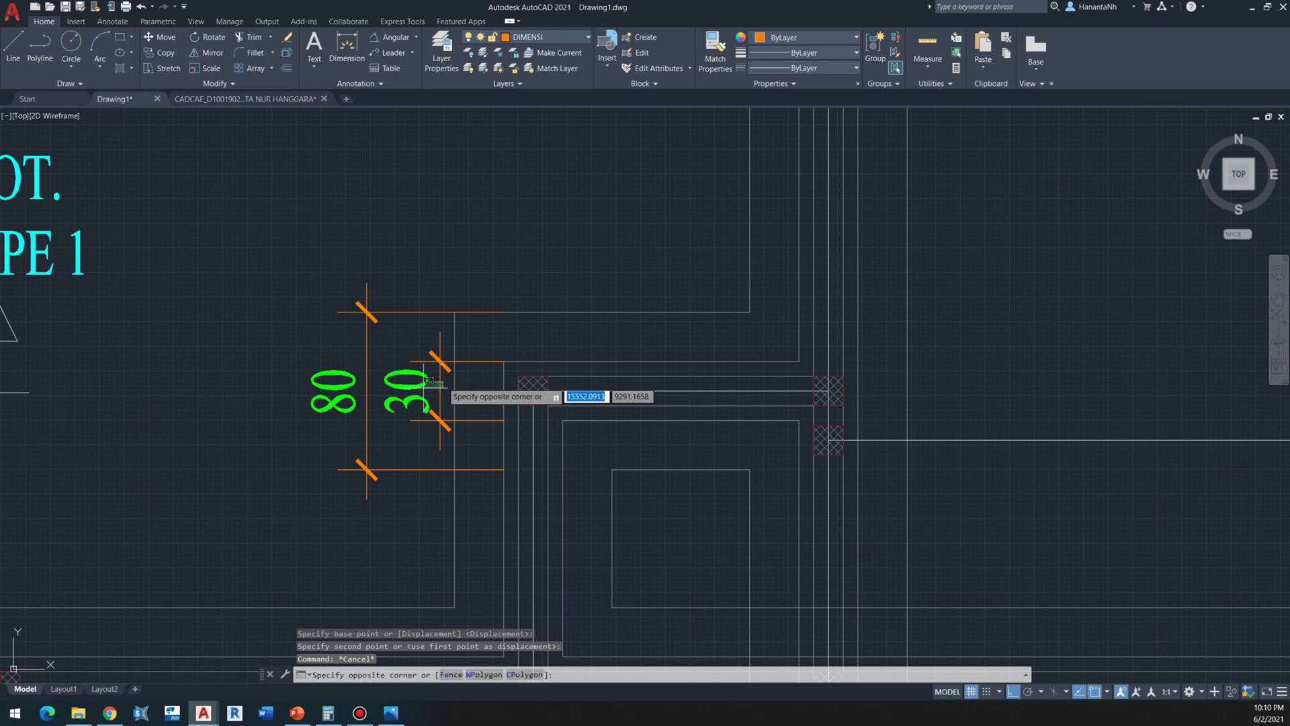
click(292, 360)
text(m)
key(Return)
click(639, 200)
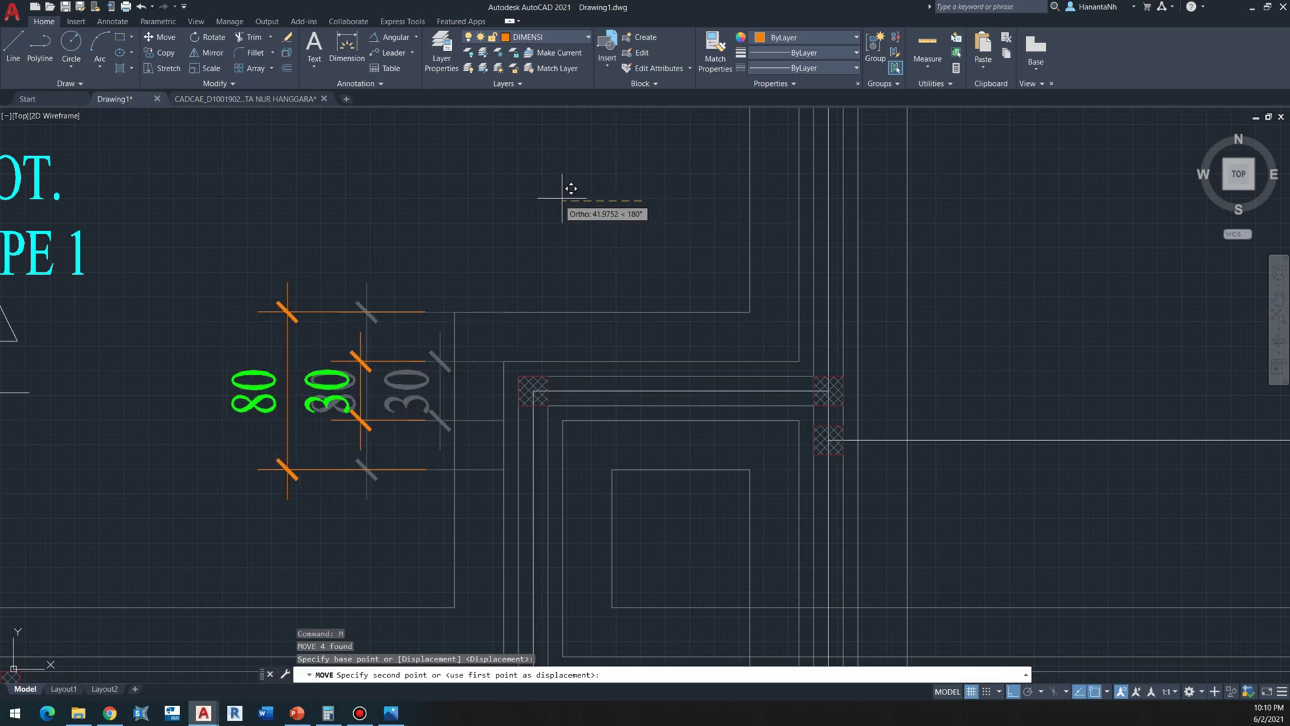
click(576, 198)
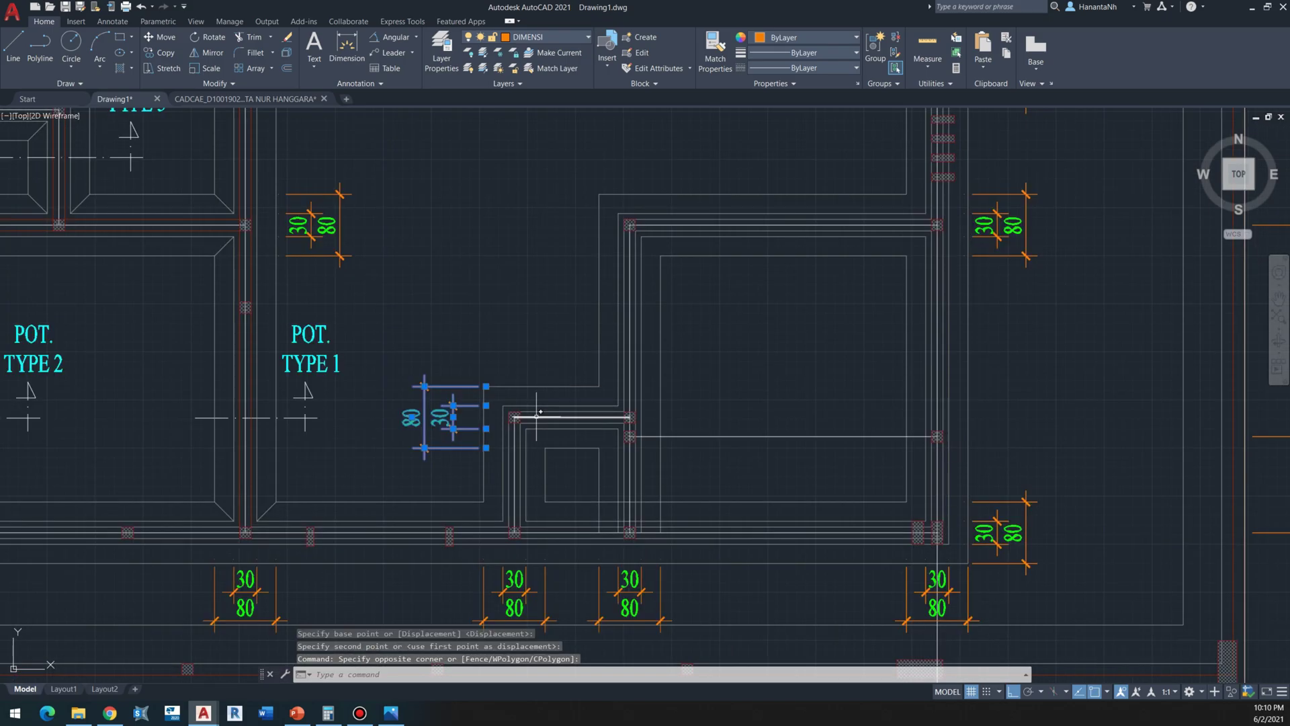
text(co)
key(Return)
scroll(516, 417, up, 2)
click(516, 416)
scroll(518, 409, down, 3)
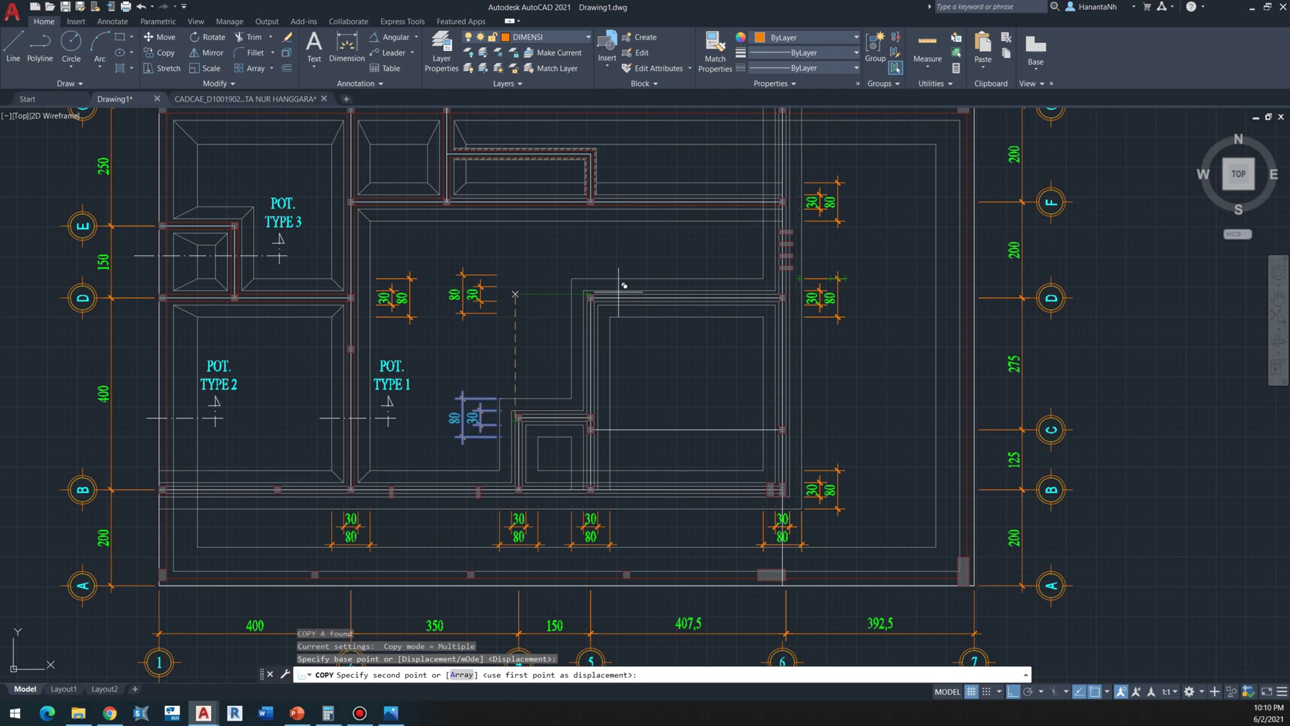
scroll(619, 283, down, 4)
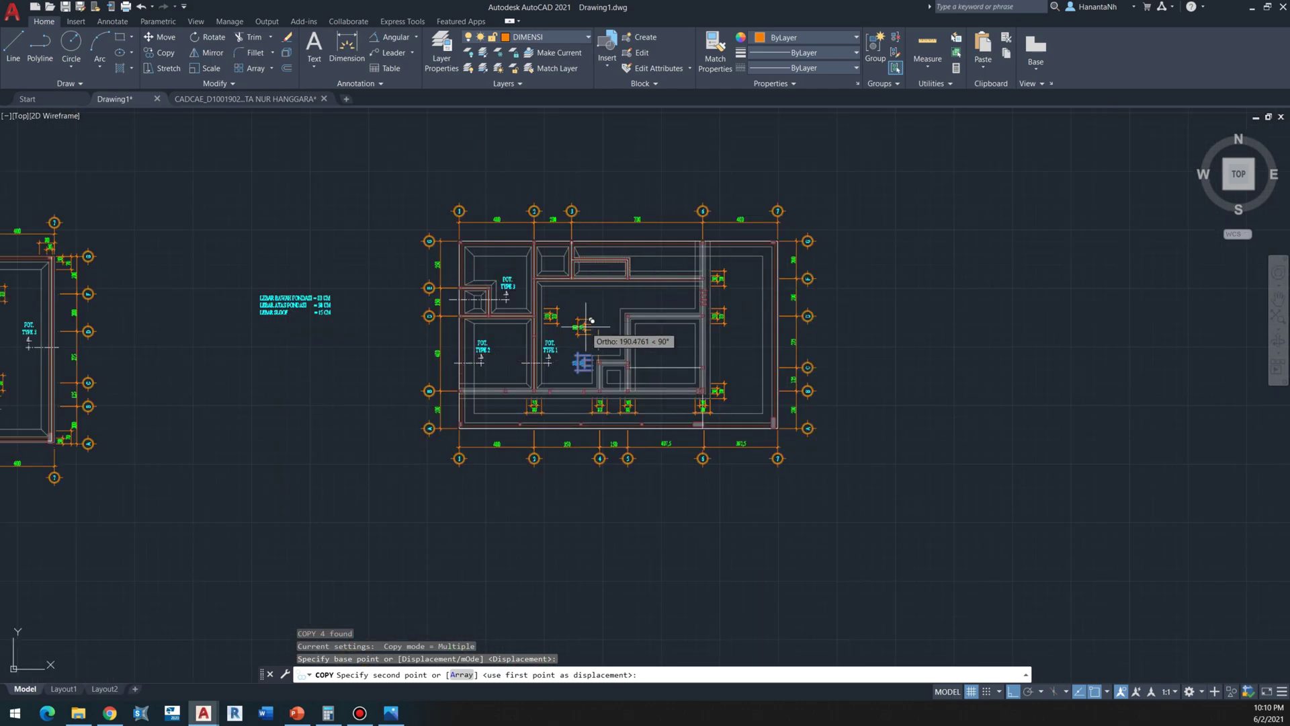
scroll(586, 325, up, 2)
middle_drag(541, 285, 540, 314)
scroll(539, 310, down, 2)
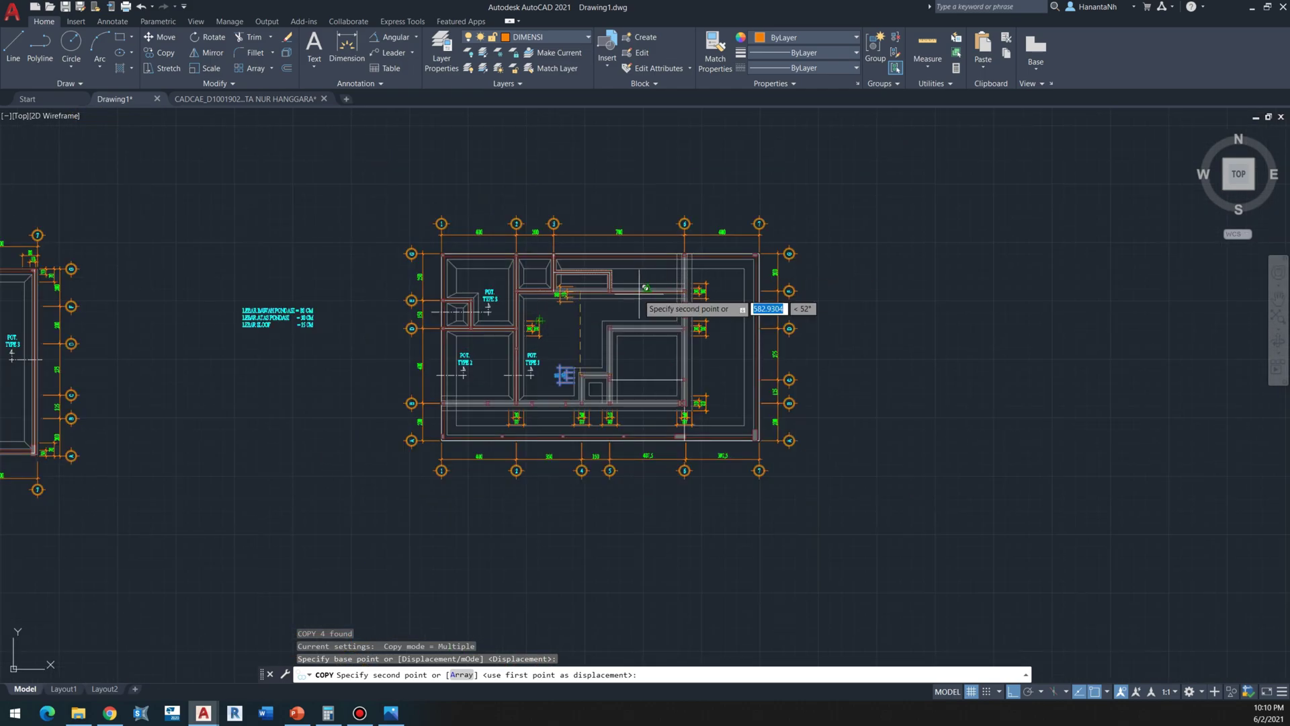
scroll(609, 302, up, 2)
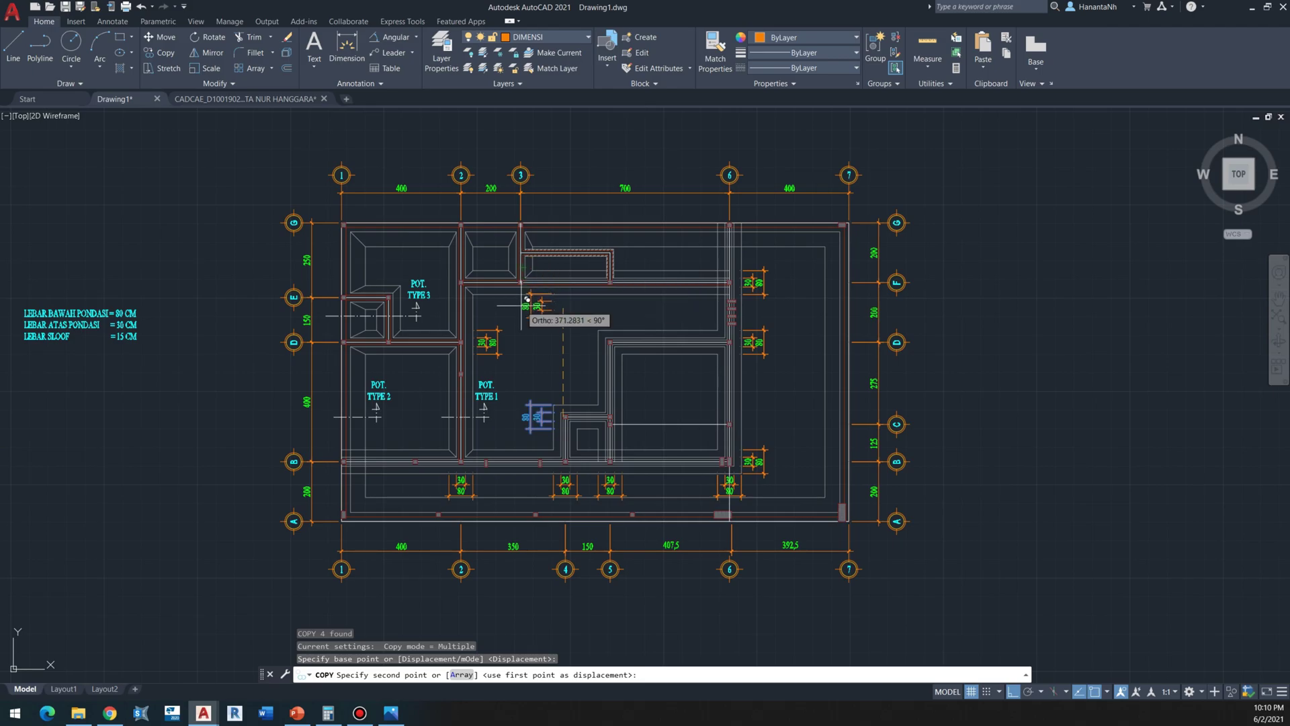
key(Escape)
Step: Copy the horizontal 30 and 80 width dimensions at grid 4 to beneath the grid F foundation at grid 3
scroll(570, 481, up, 6)
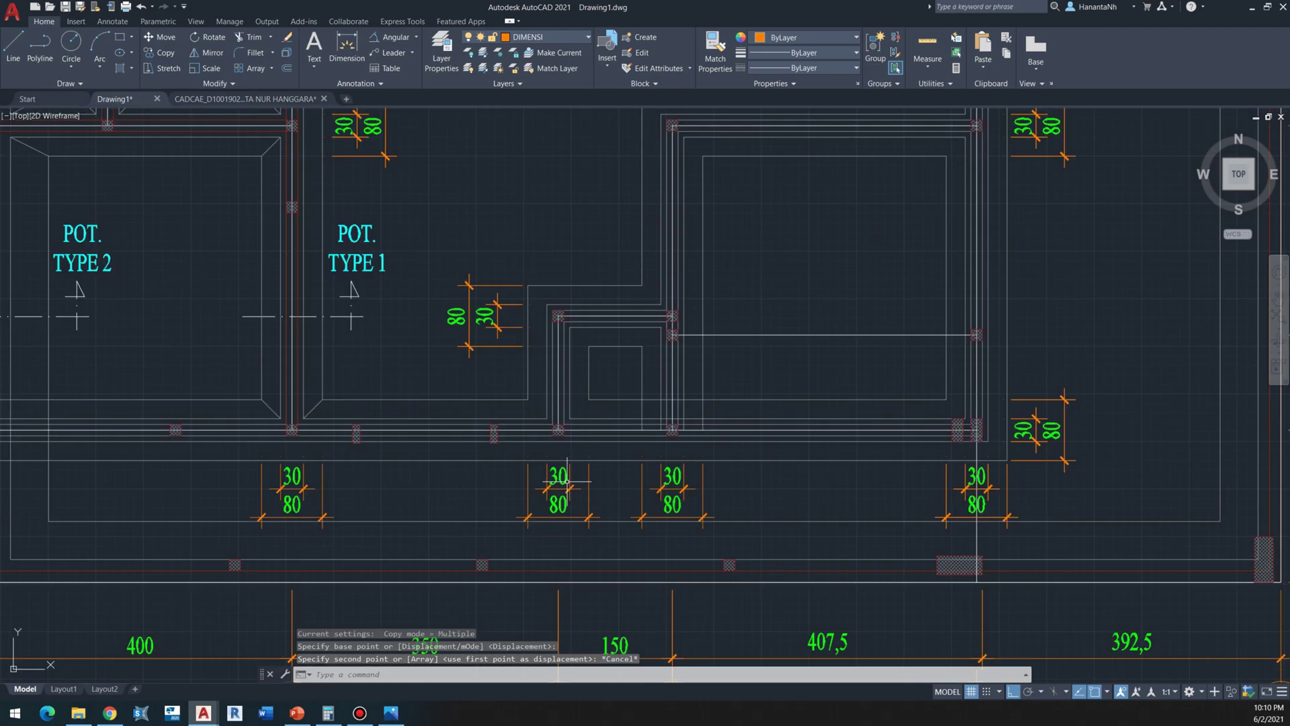
click(616, 475)
click(466, 500)
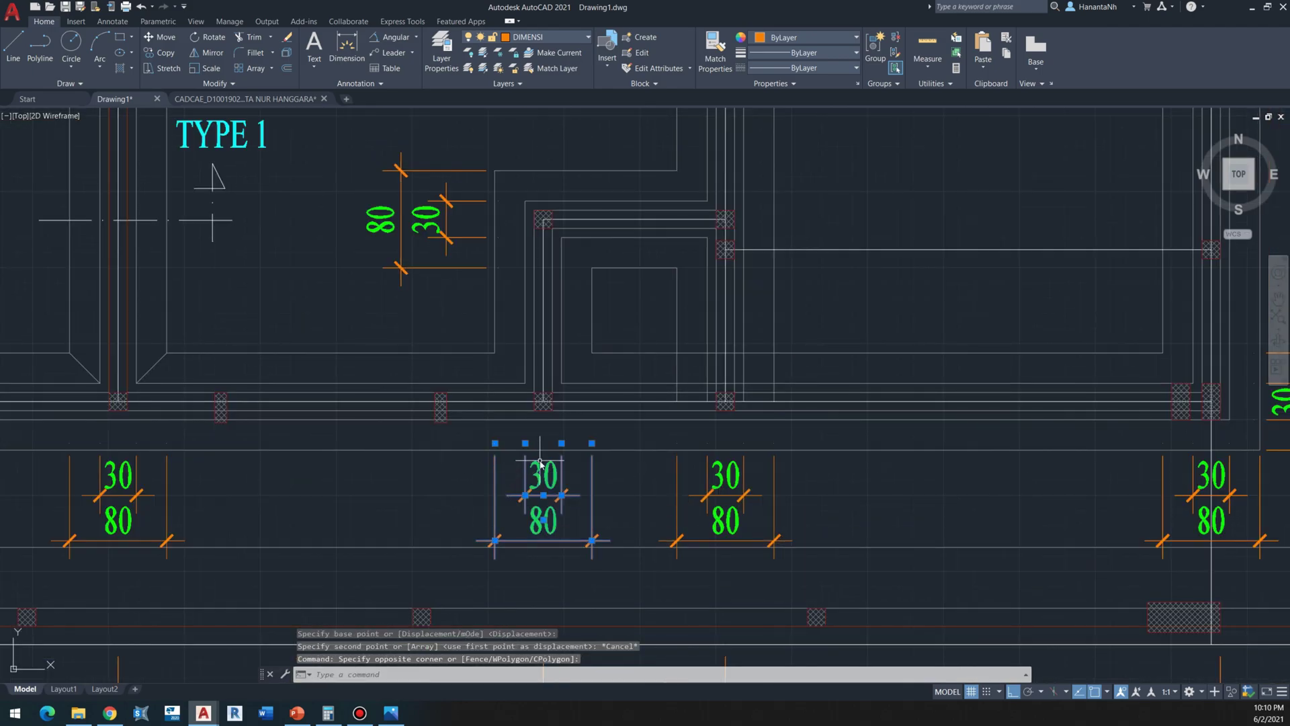
text(co)
key(Return)
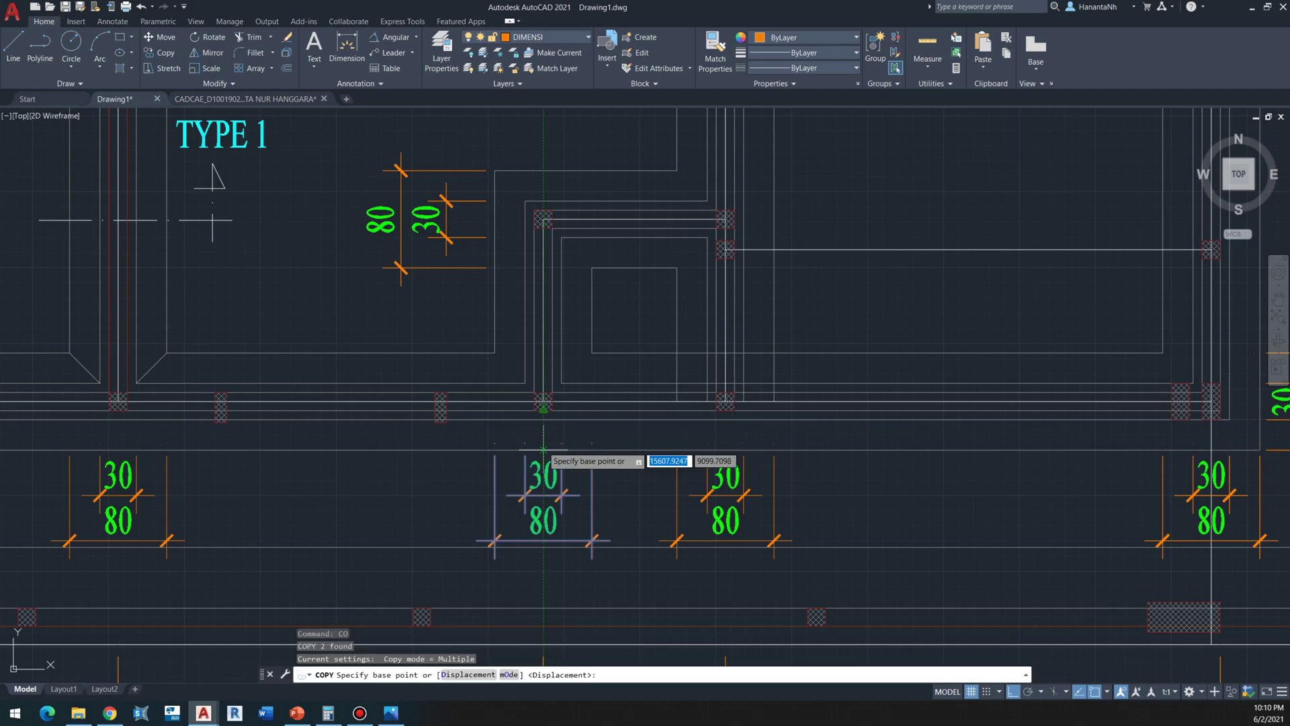
click(544, 408)
scroll(520, 488, down, 4)
middle_drag(439, 199, 461, 311)
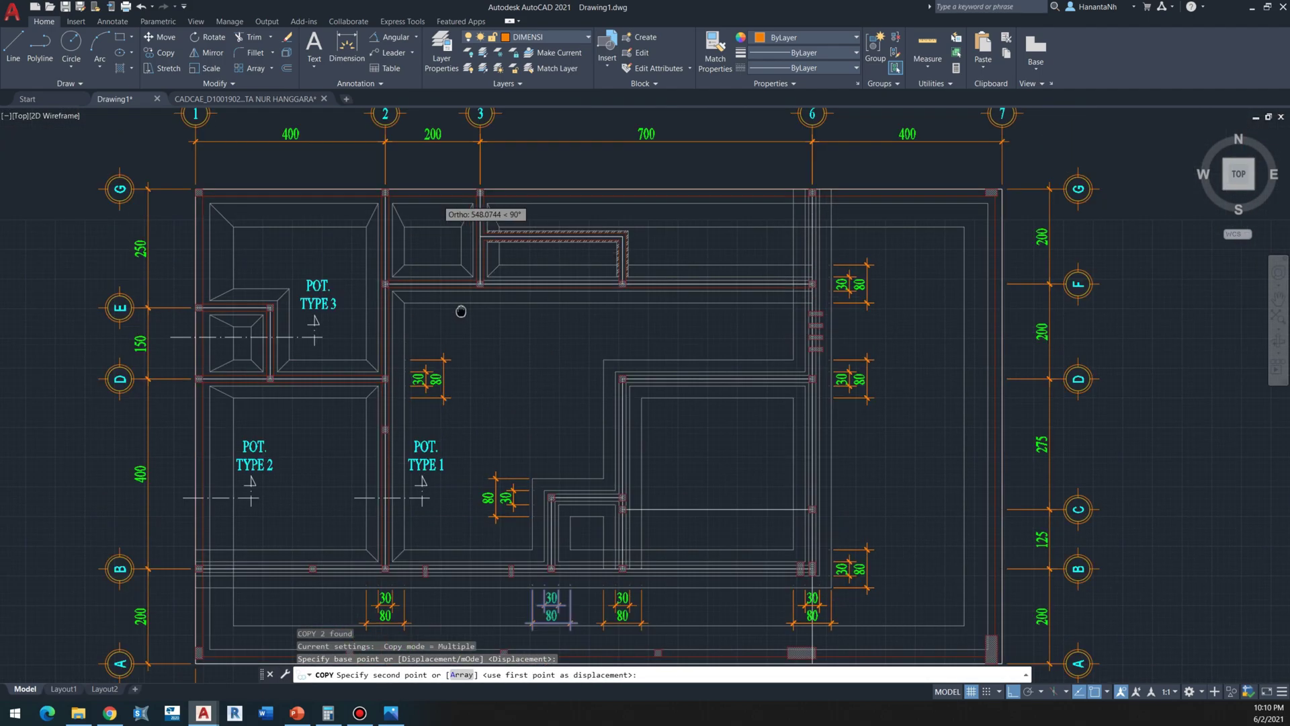
scroll(470, 289, up, 5)
Step: Place another copy of the horizontal width dimensions below the grid D junction above POT. TYPE 2, and finish copying
scroll(490, 281, down, 7)
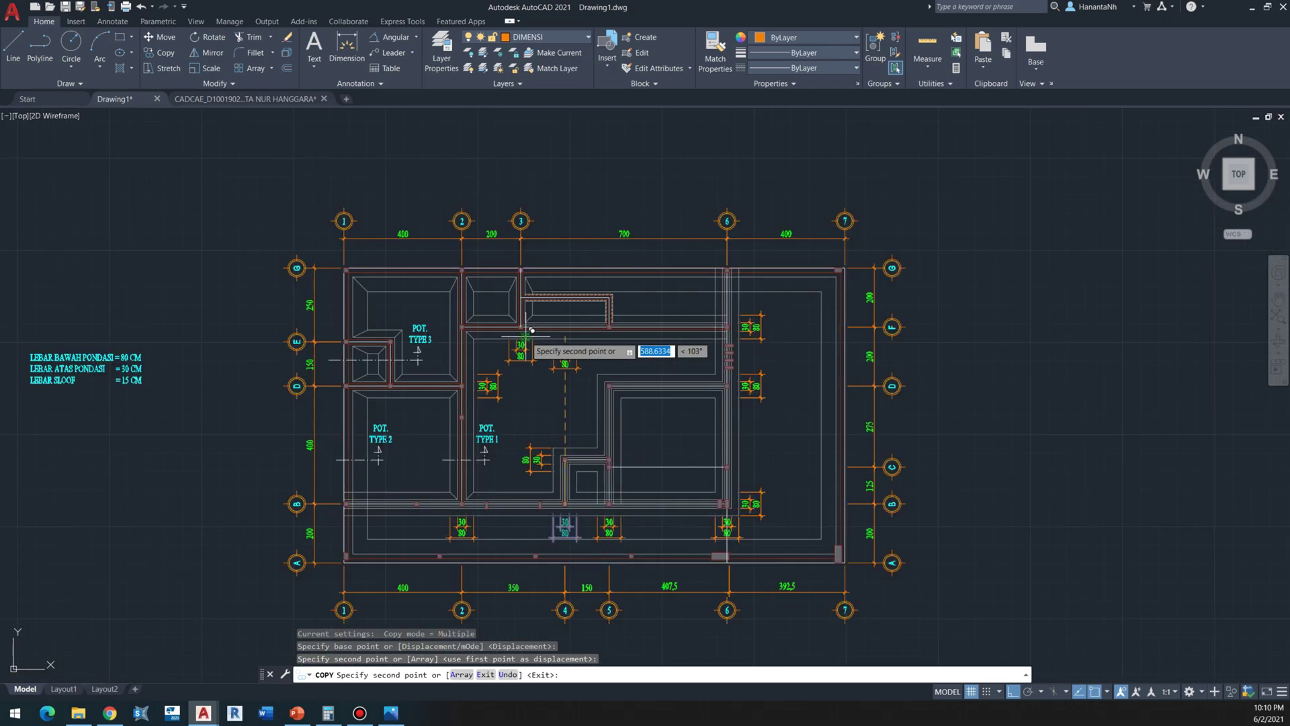
scroll(531, 330, up, 3)
scroll(450, 352, up, 4)
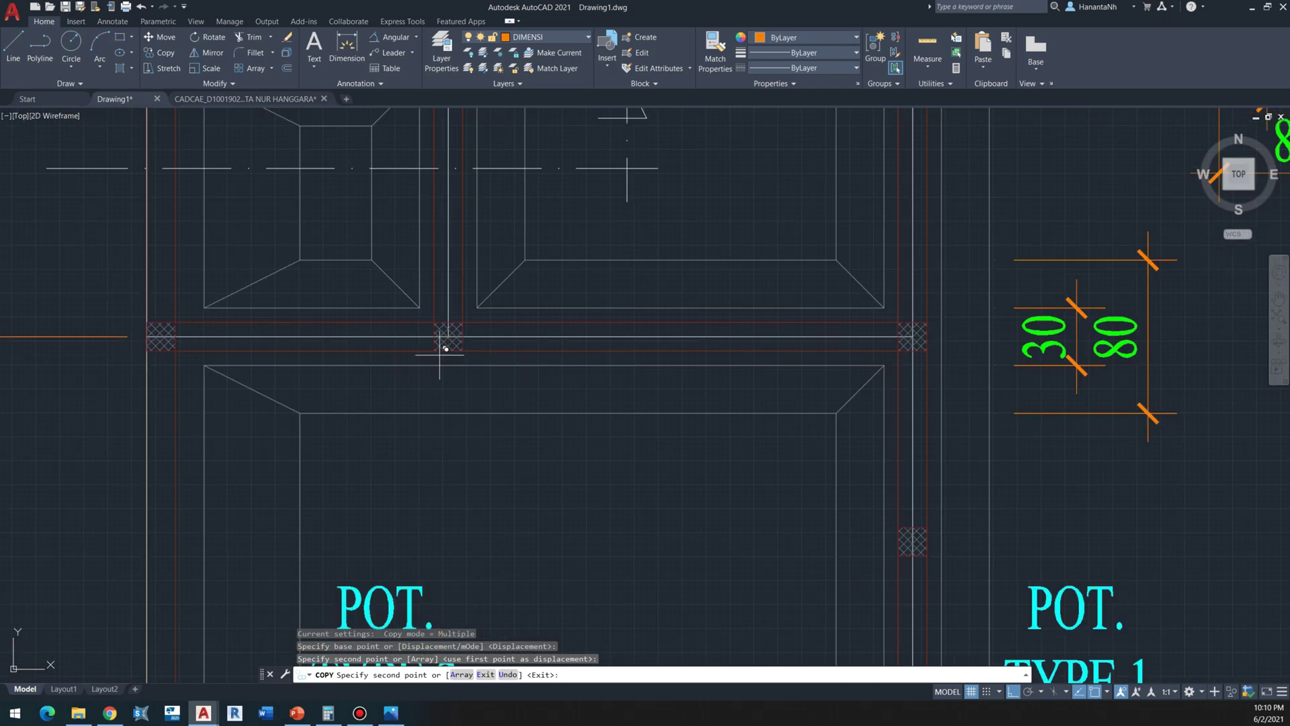
scroll(445, 353, down, 8)
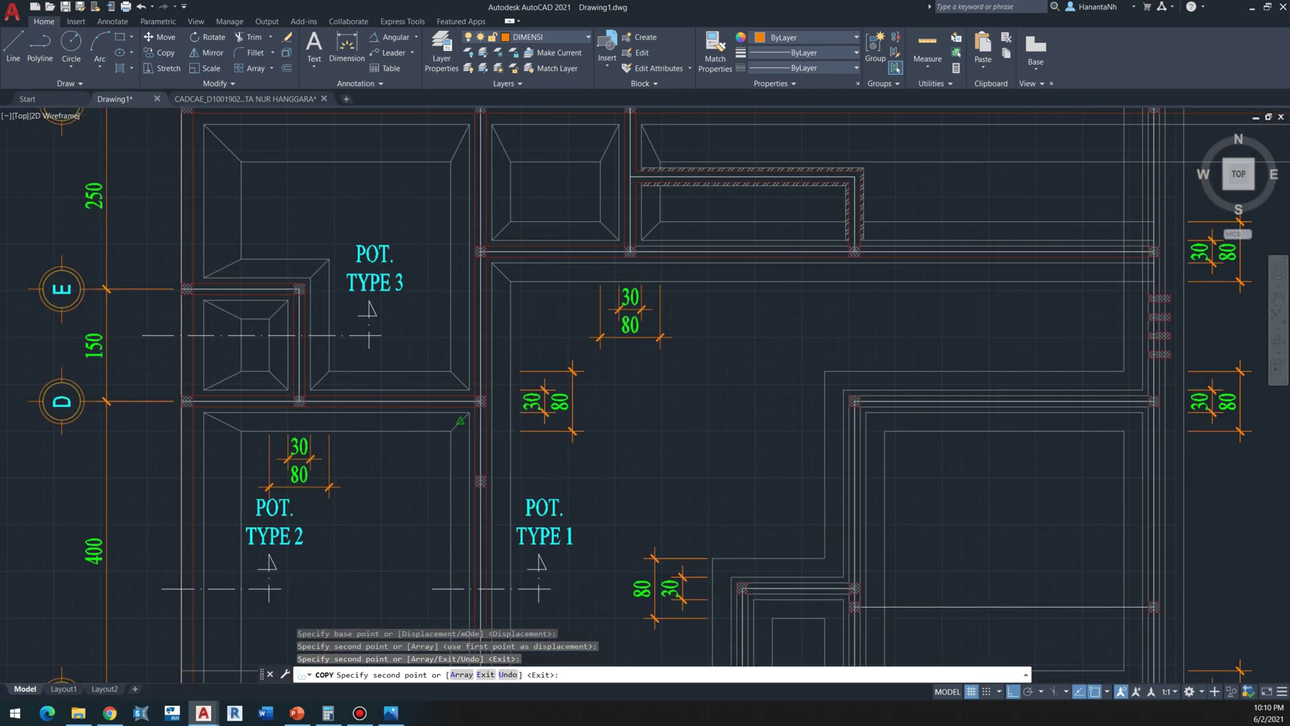
middle_drag(504, 425, 500, 366)
key(Escape)
Step: Add a horizontal linear dimension for the foundation's top width at the corner of grids 1 and G, above the plan
scroll(404, 306, up, 4)
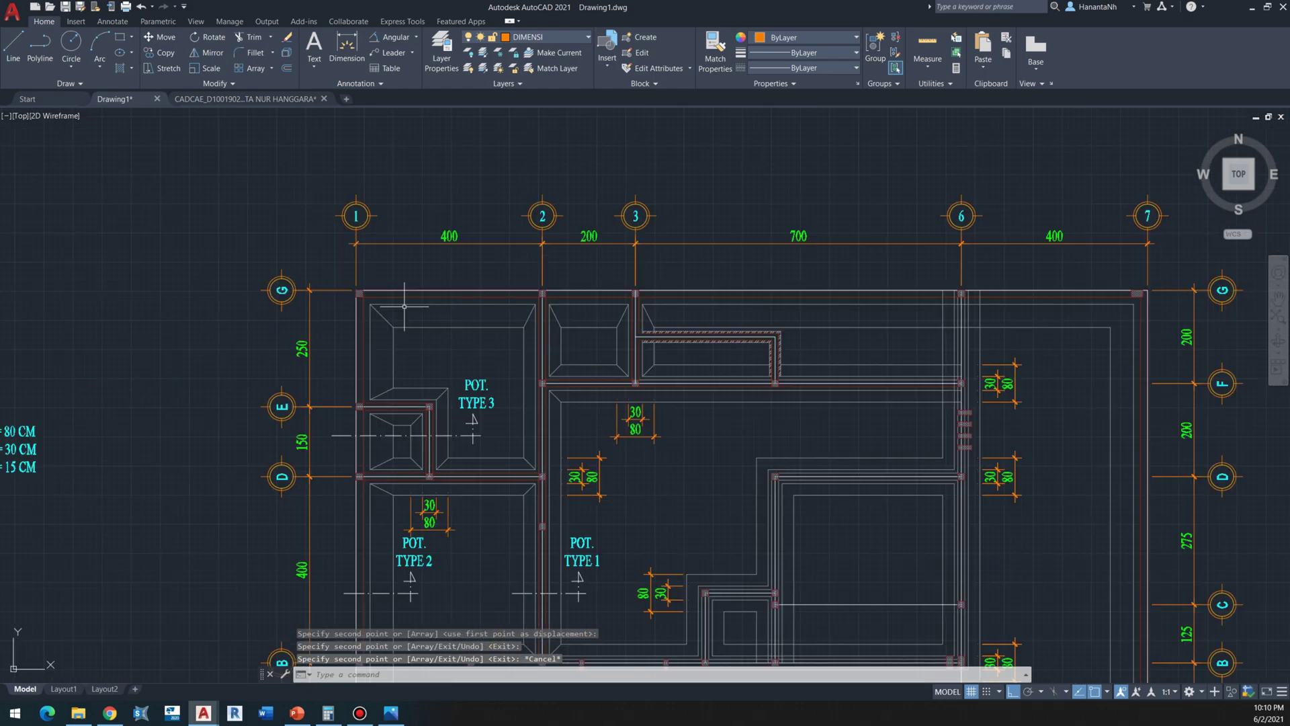
middle_drag(355, 255, 378, 310)
scroll(377, 310, up, 4)
text(dli)
key(Return)
scroll(400, 403, up, 2)
click(403, 425)
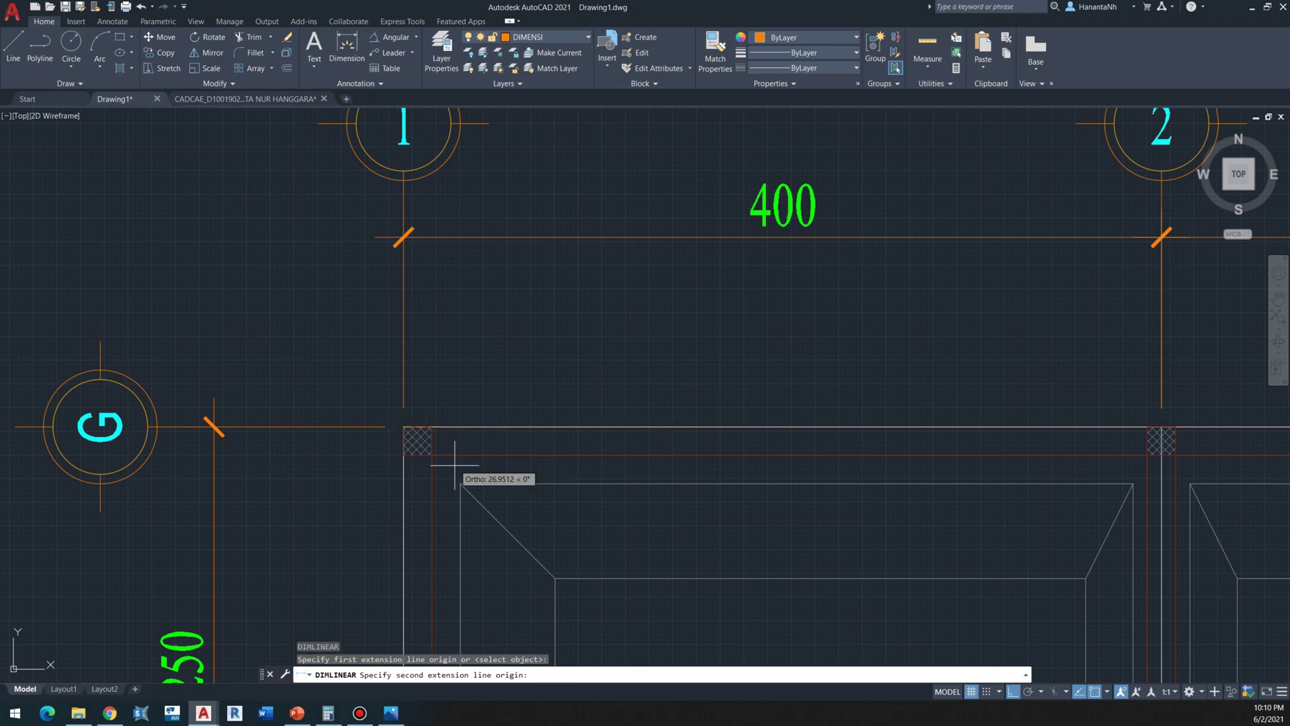
click(460, 428)
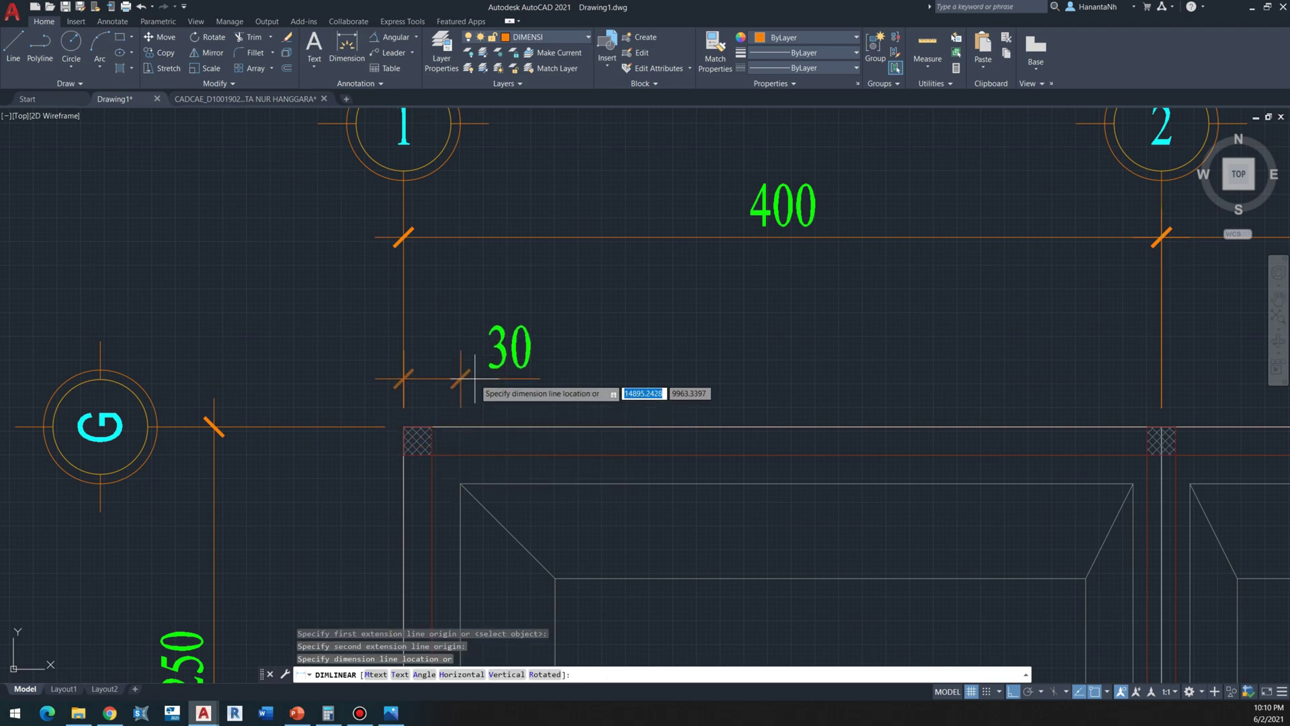
click(475, 354)
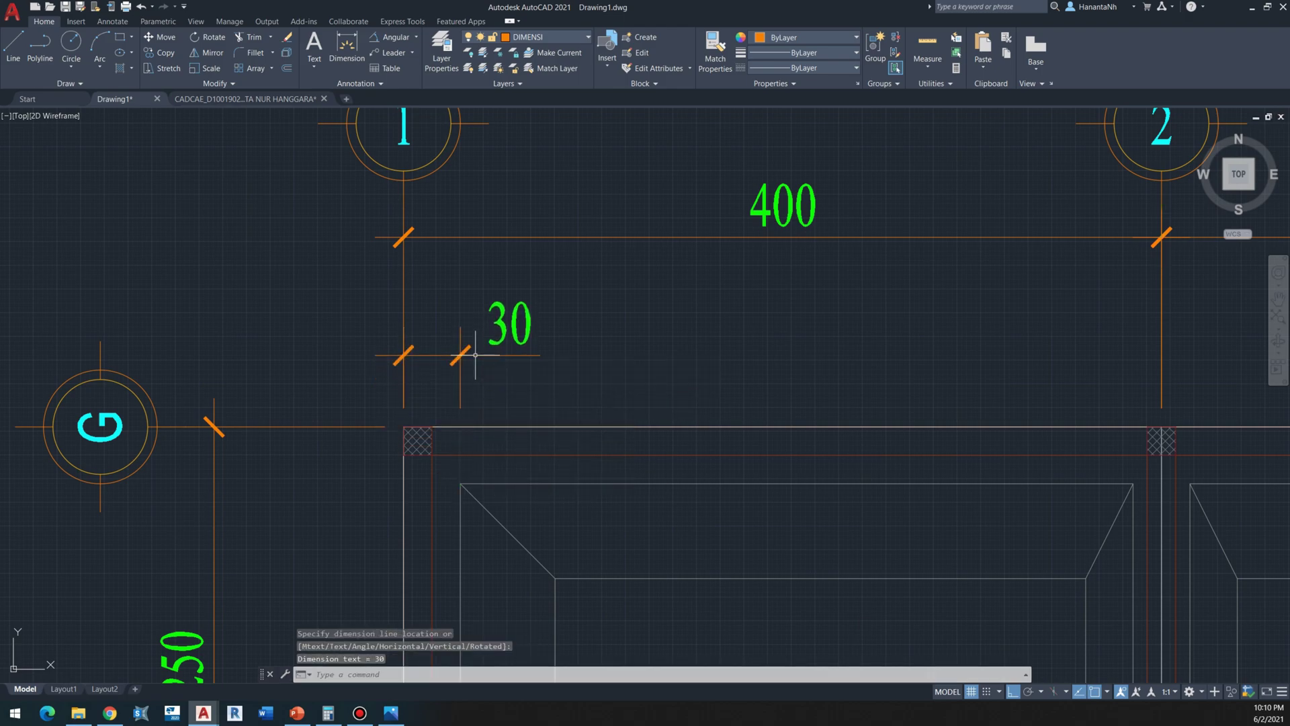
key(Escape)
Step: Center the text of the 30 dimension at grid 1 between its extension lines
click(516, 367)
click(509, 324)
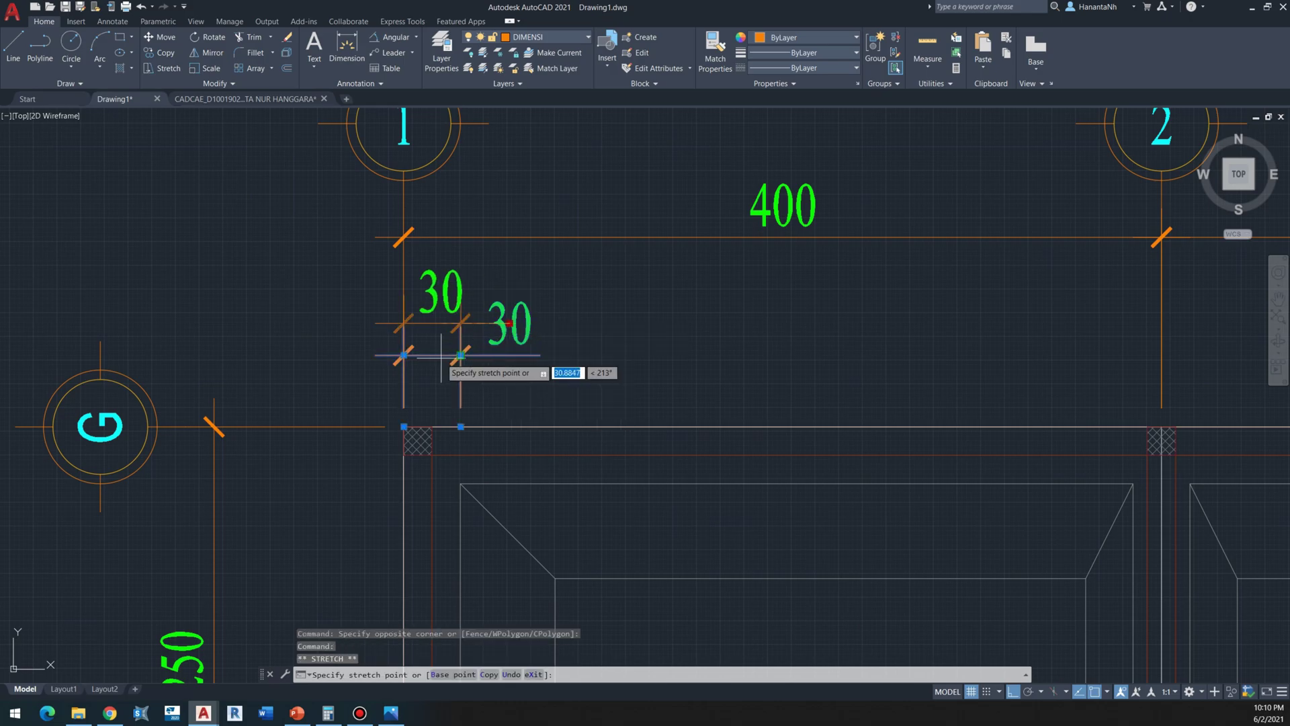
click(418, 355)
click(432, 355)
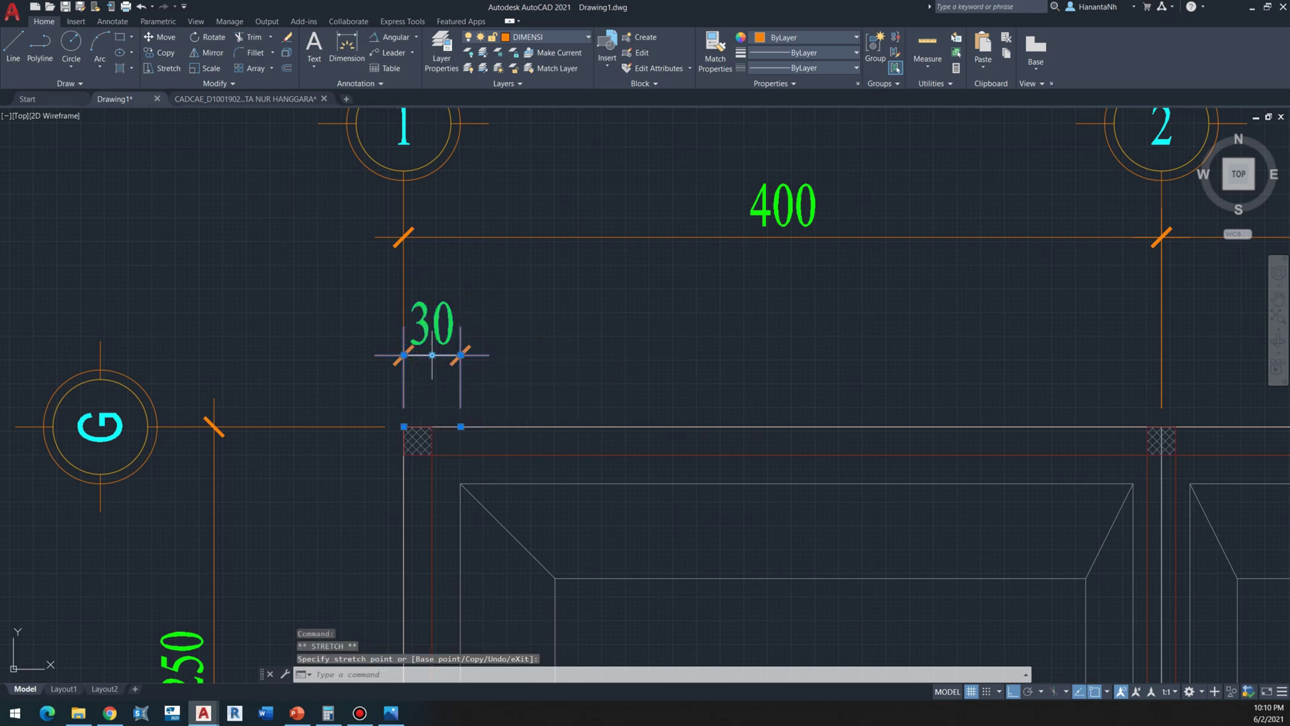
Step: Dimension the foundation's bottom width at the corner of grids 1 and G, placing it above the 30 dimension
text(dli)
key(Return)
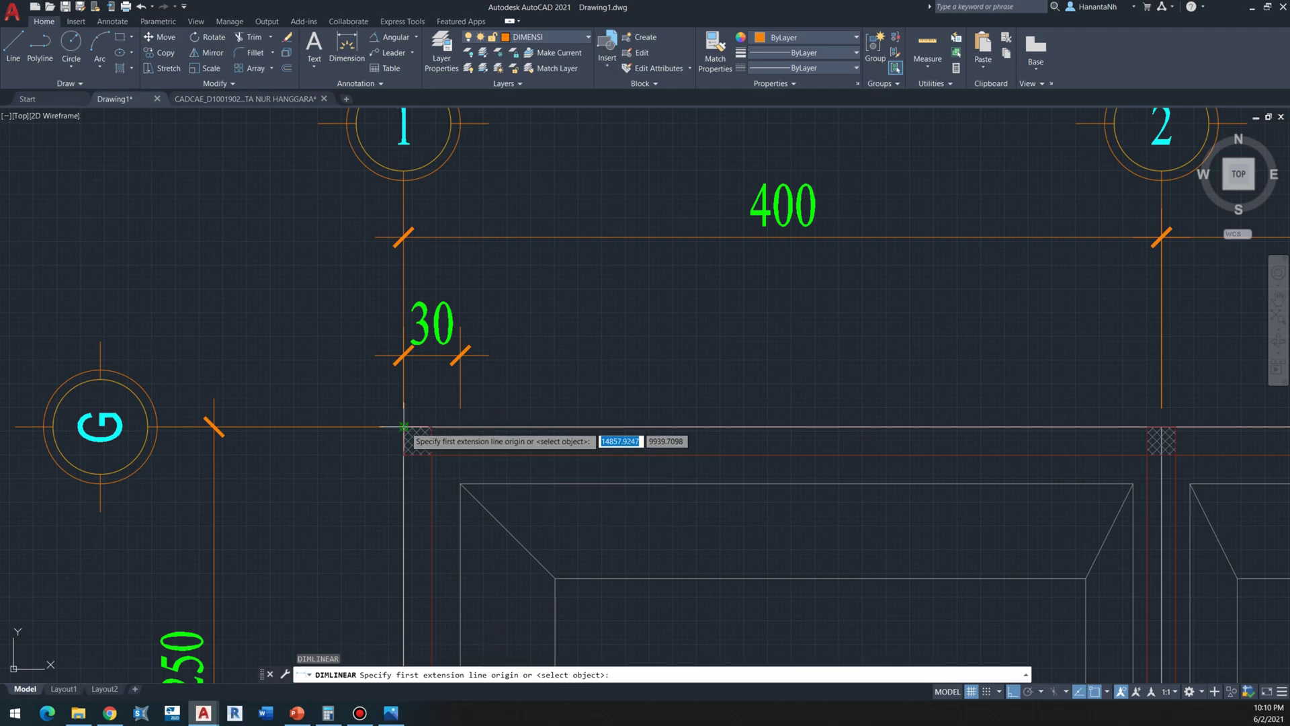
click(403, 426)
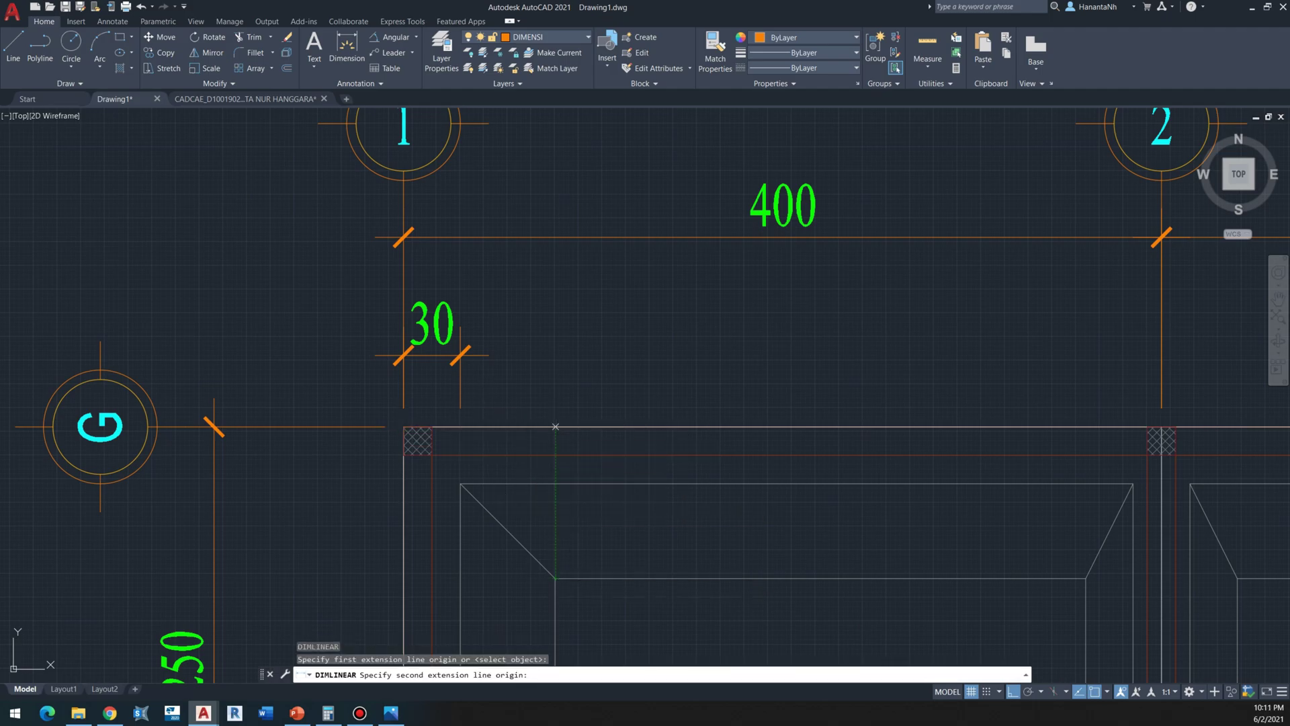
click(556, 426)
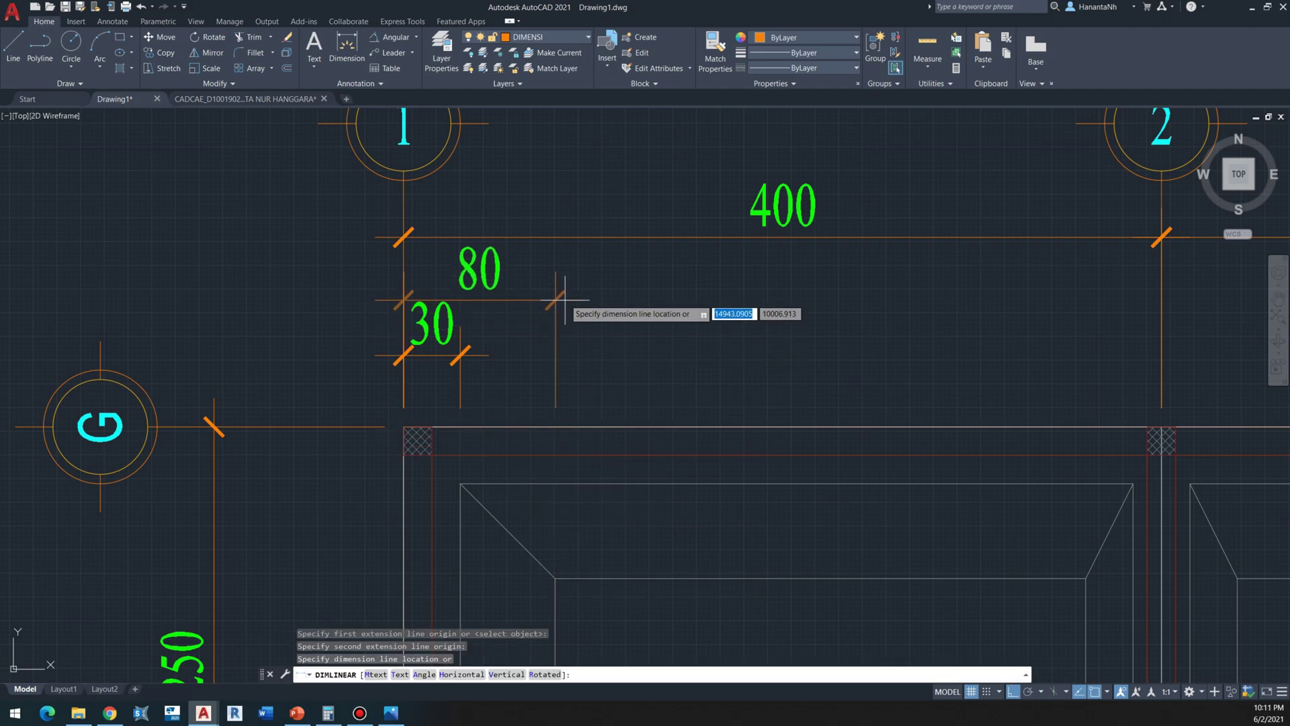
click(564, 301)
key(Escape)
click(479, 361)
click(461, 355)
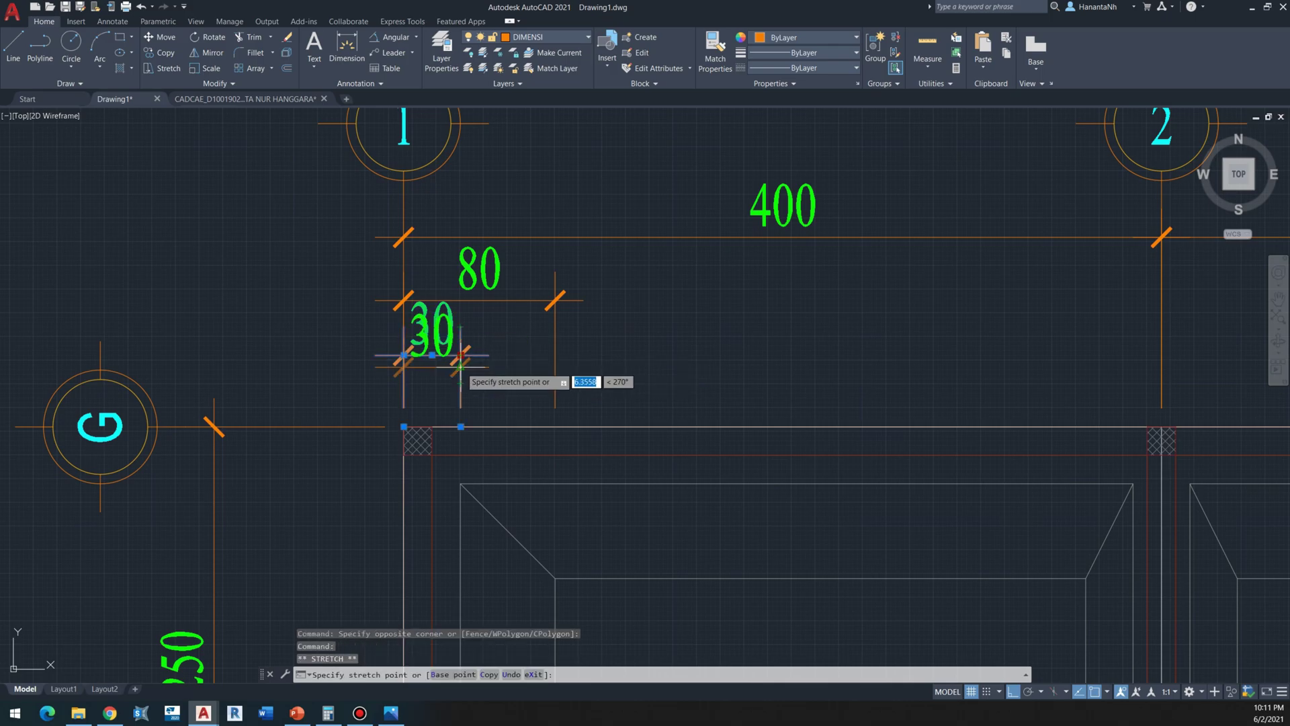
key(Escape)
Step: Mirror the 30 and 80 width dimensions at grid 1 about a vertical line above the plan, keeping the originals
scroll(572, 325, down, 3)
middle_drag(577, 326, 449, 359)
scroll(449, 359, up, 1)
scroll(448, 359, down, 1)
scroll(448, 358, up, 1)
scroll(448, 358, down, 1)
click(468, 346)
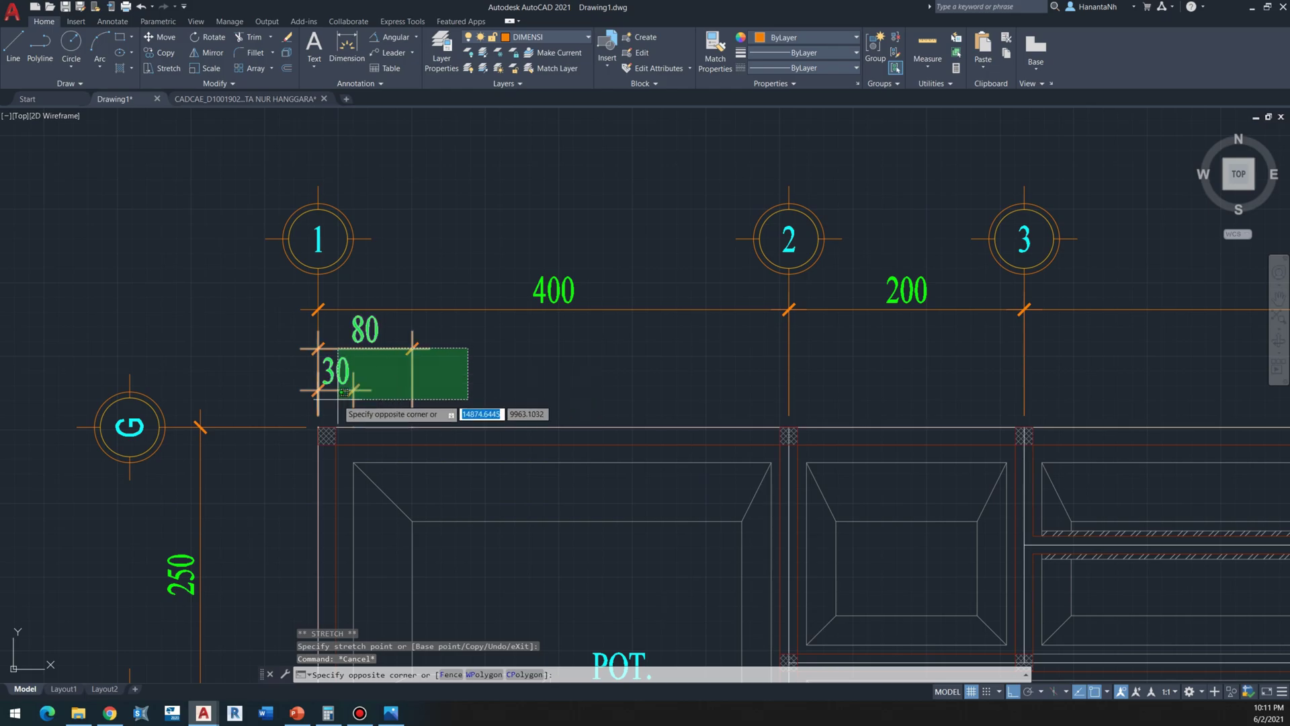
click(336, 403)
scroll(530, 356, down, 5)
scroll(725, 367, up, 2)
middle_drag(724, 366, 496, 402)
scroll(497, 401, down, 2)
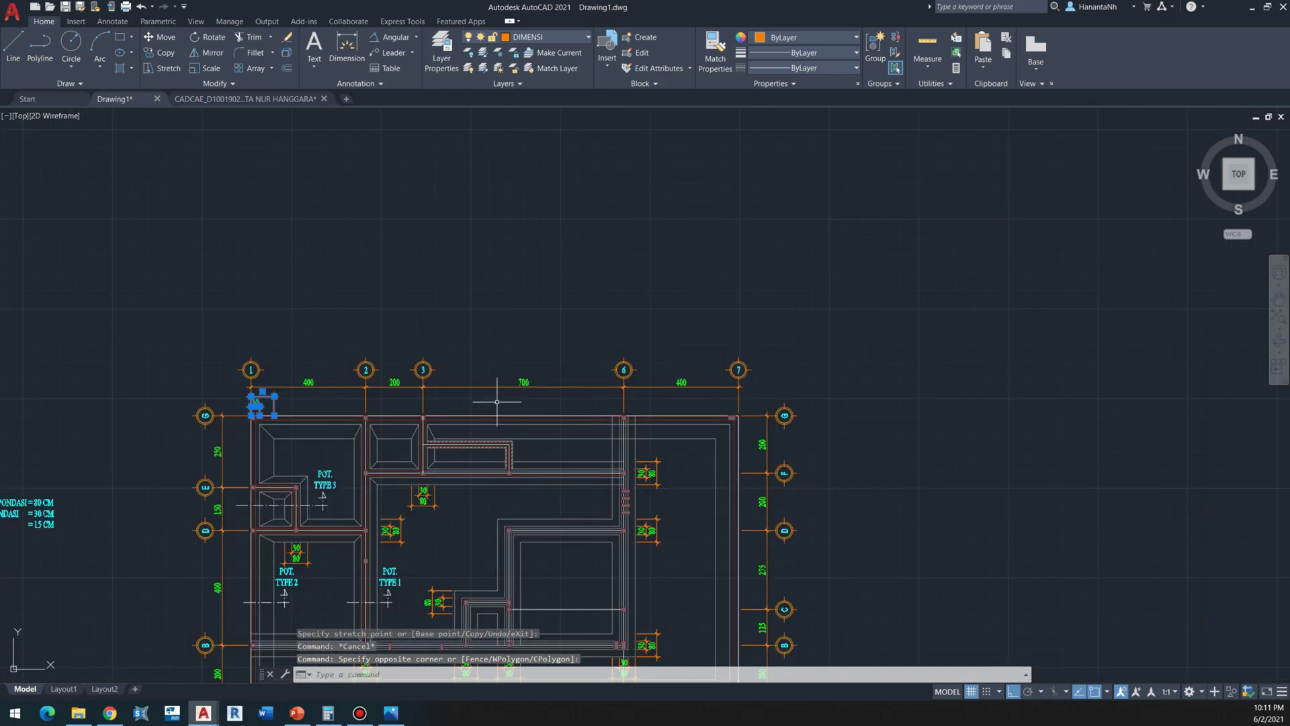
text(mi)
key(Return)
click(541, 360)
click(527, 291)
key(Return)
key(Escape)
Step: Move the mirrored width dimension pair onto the outer foundation corner at grids 7 and G
scroll(867, 409, up, 3)
click(811, 363)
click(767, 421)
scroll(764, 422, up, 2)
text(m)
key(Return)
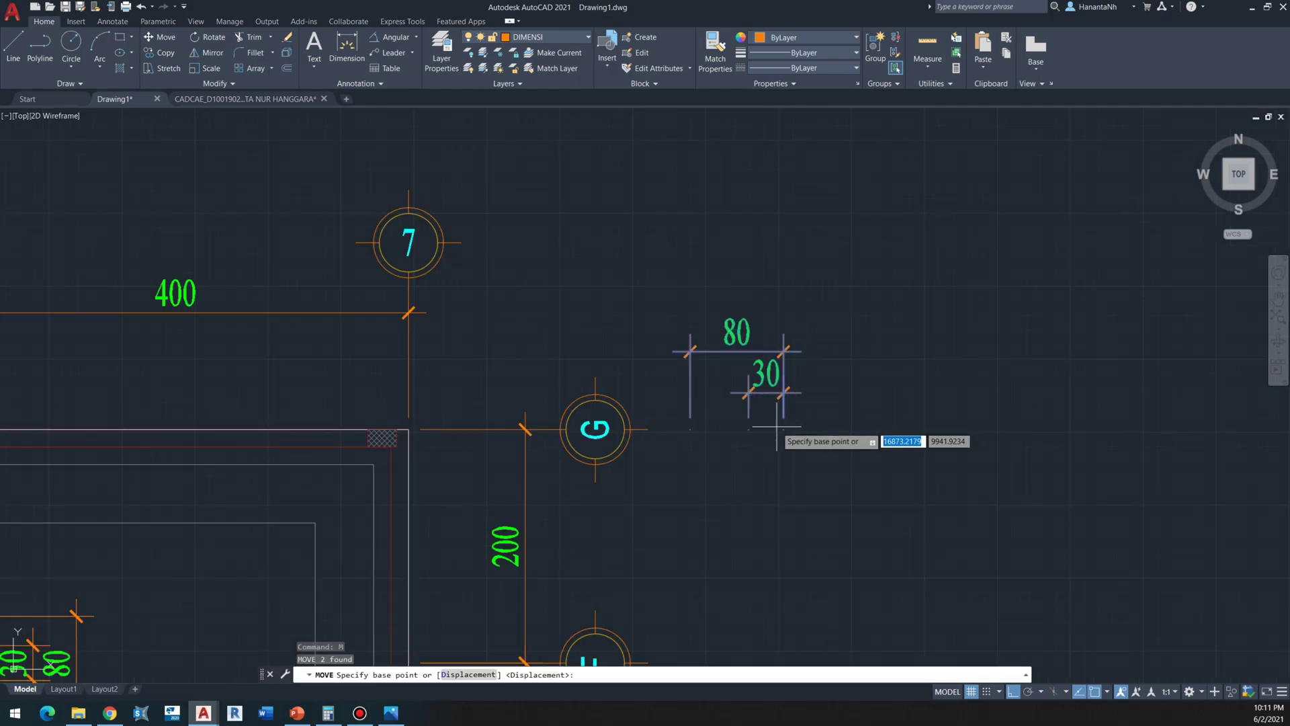
click(784, 429)
click(408, 429)
key(Escape)
mouse_move(397, 415)
middle_down()
mouse_move(494, 435)
mouse_move(555, 429)
middle_up()
click(509, 430)
click(447, 423)
text(co)
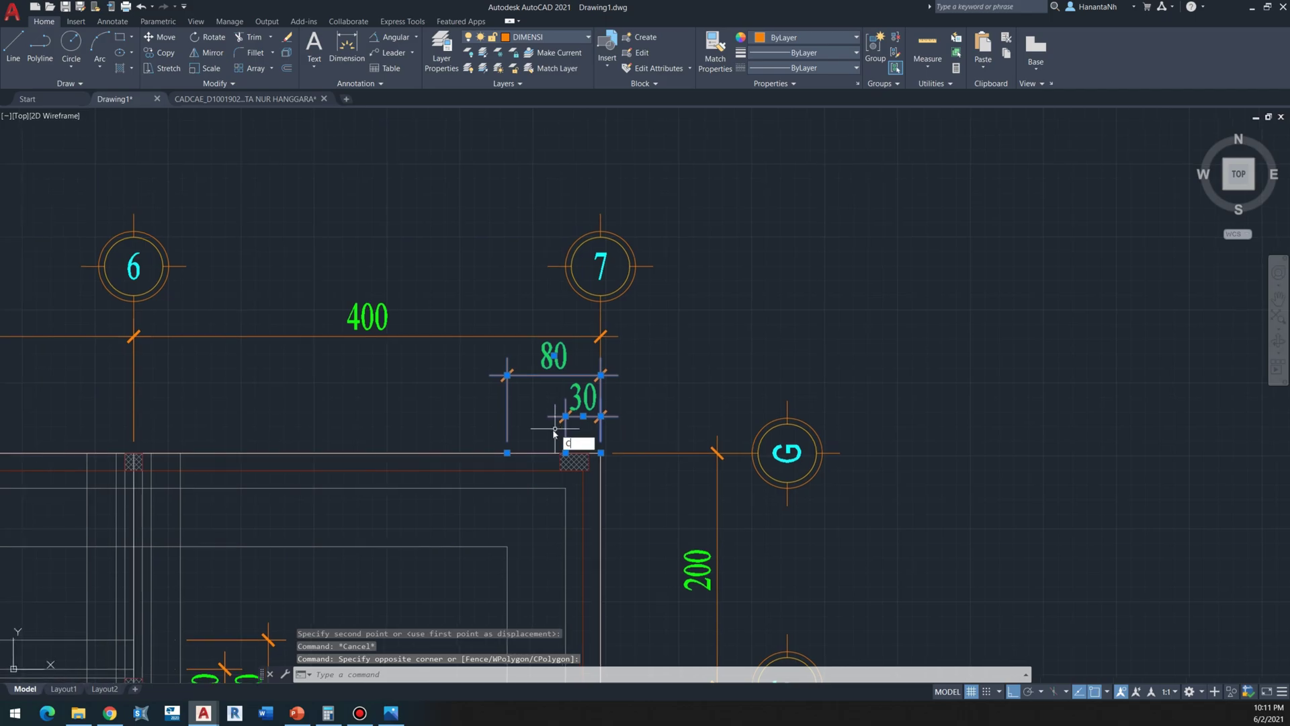
key(Return)
click(507, 452)
scroll(507, 452, down, 5)
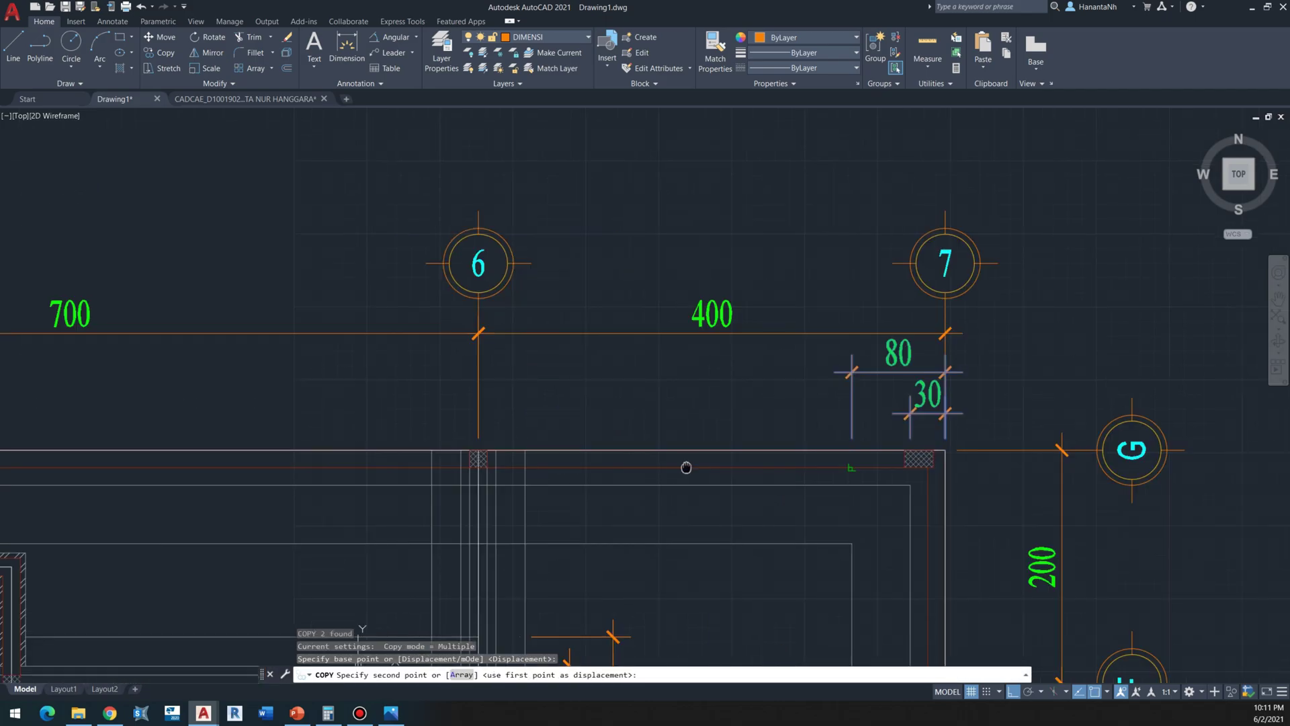
scroll(557, 467, down, 3)
scroll(557, 467, up, 3)
key(Escape)
Step: Examine the plan's outer edge along grid 1 from grid G to grid A for foundation widths still needing dimensions
scroll(557, 447, down, 3)
middle_drag(558, 482, 556, 474)
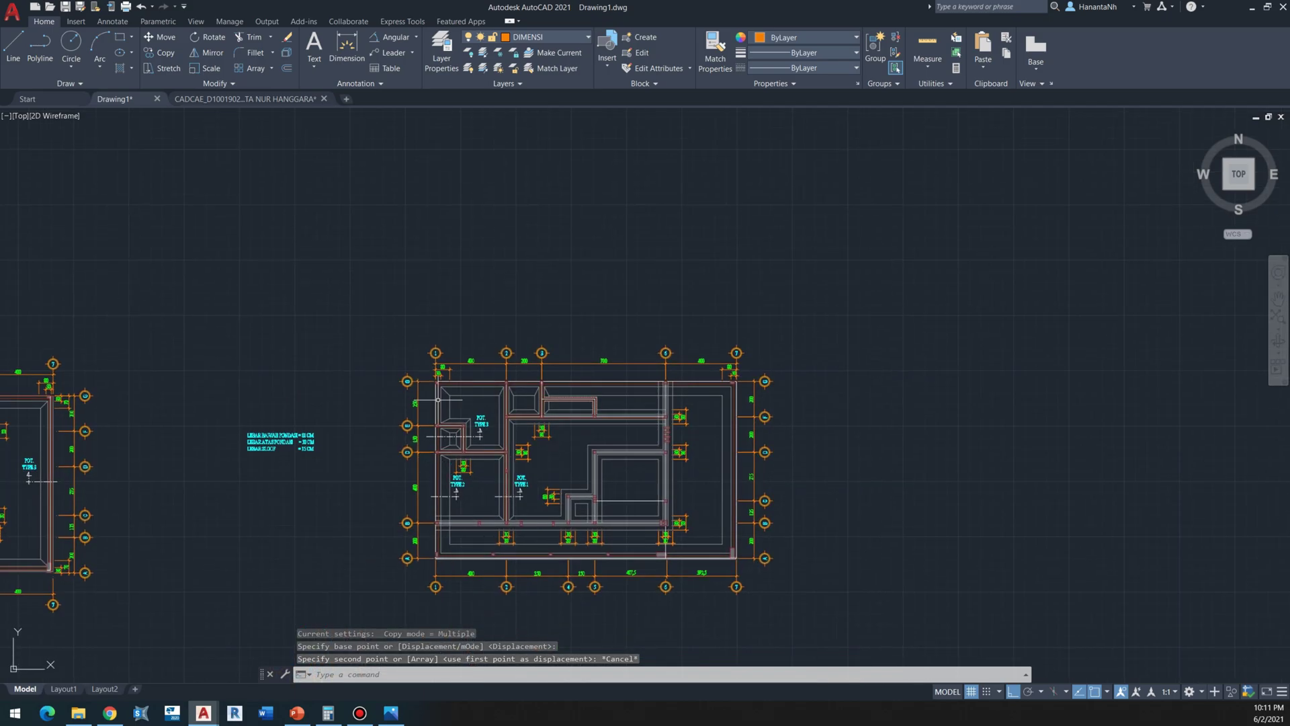
scroll(438, 399, up, 6)
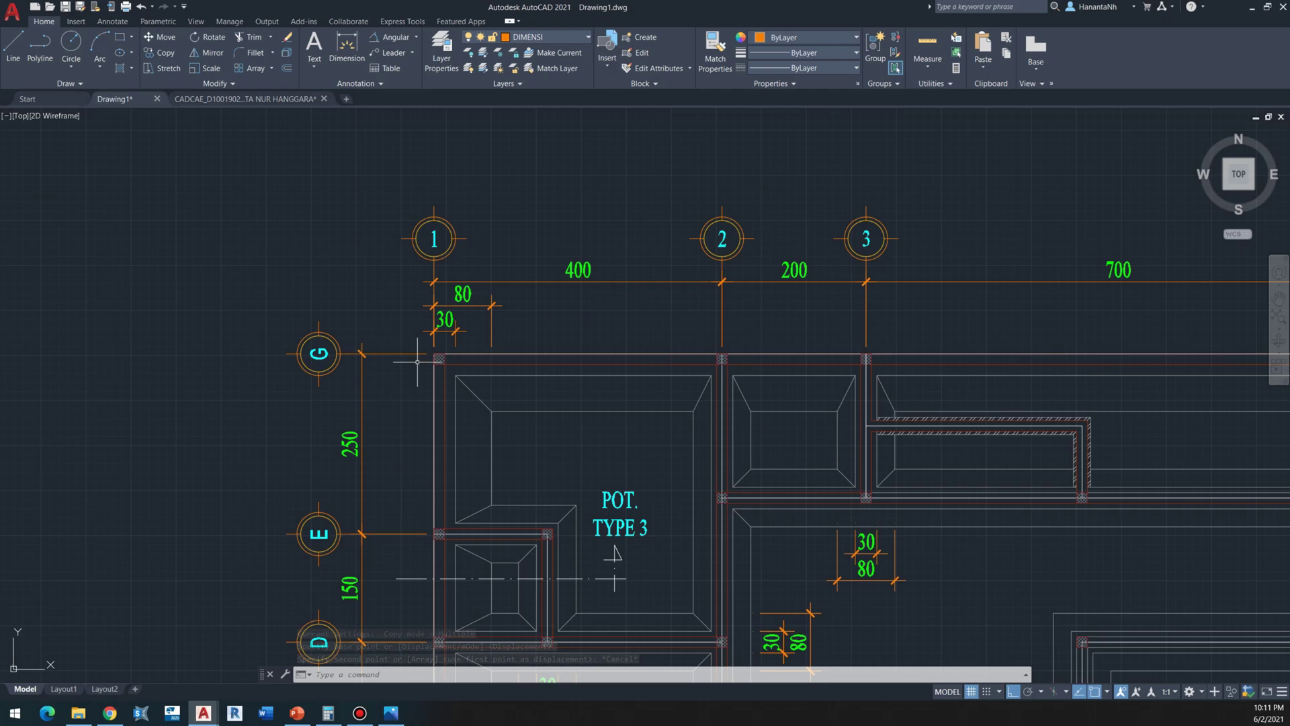
scroll(416, 362, down, 6)
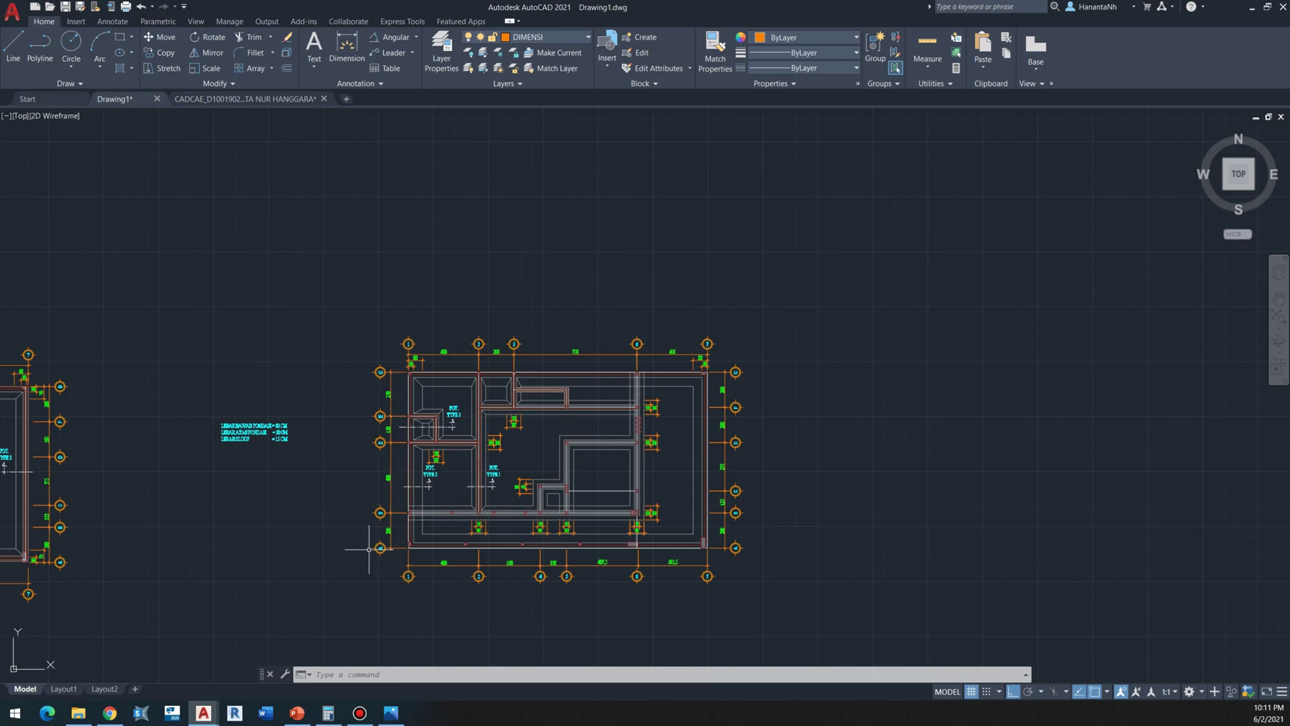
scroll(401, 546, up, 3)
middle_drag(401, 546, 459, 411)
scroll(458, 411, down, 3)
Step: Copy the DENAH PONDASI BATU KALI title with SKALA 1 : 100 from the reference plan to beneath the new plan
middle_drag(318, 447, 476, 437)
middle_drag(99, 404, 265, 382)
click(169, 448)
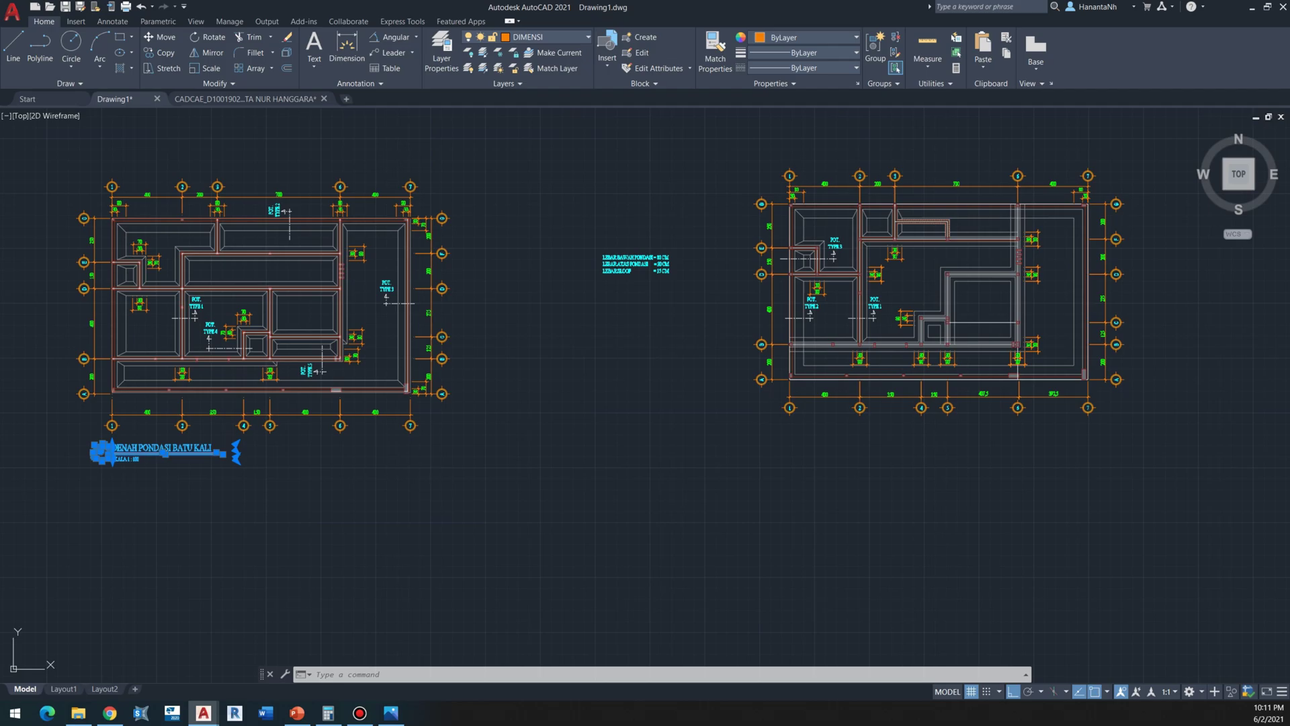
text(co)
key(space)
click(133, 458)
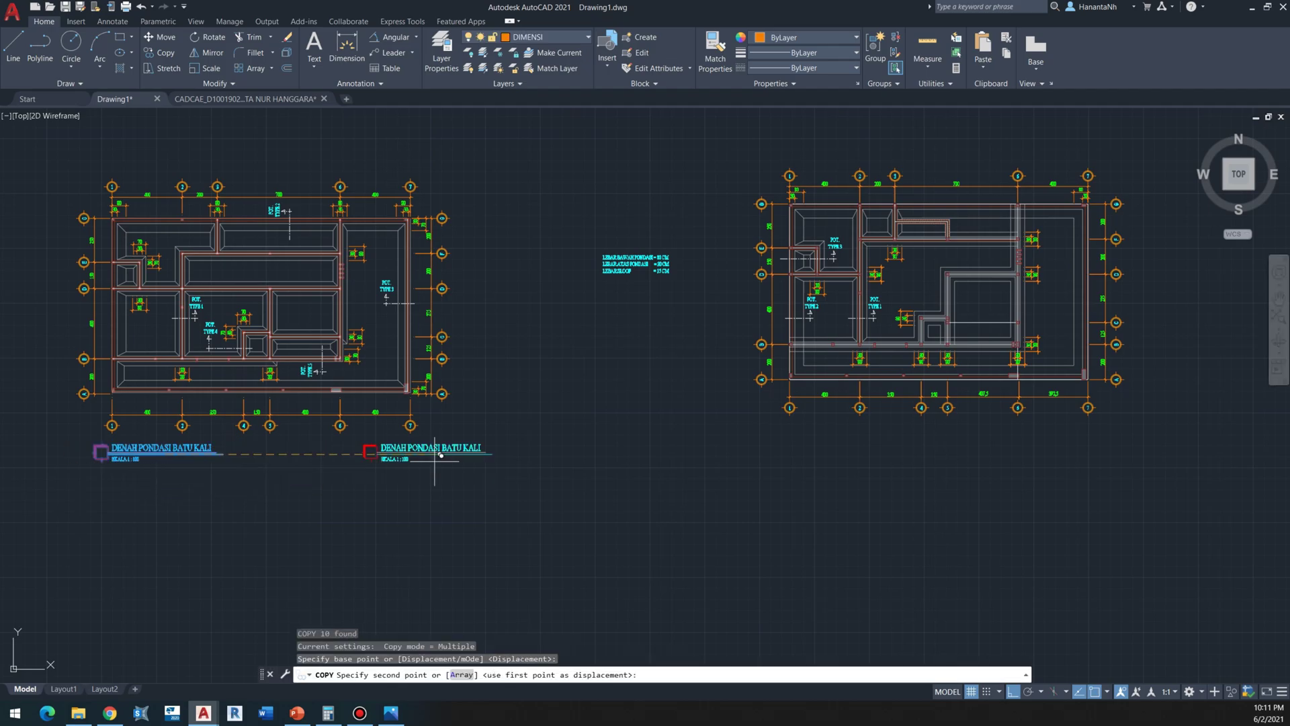
middle_drag(626, 449, 256, 474)
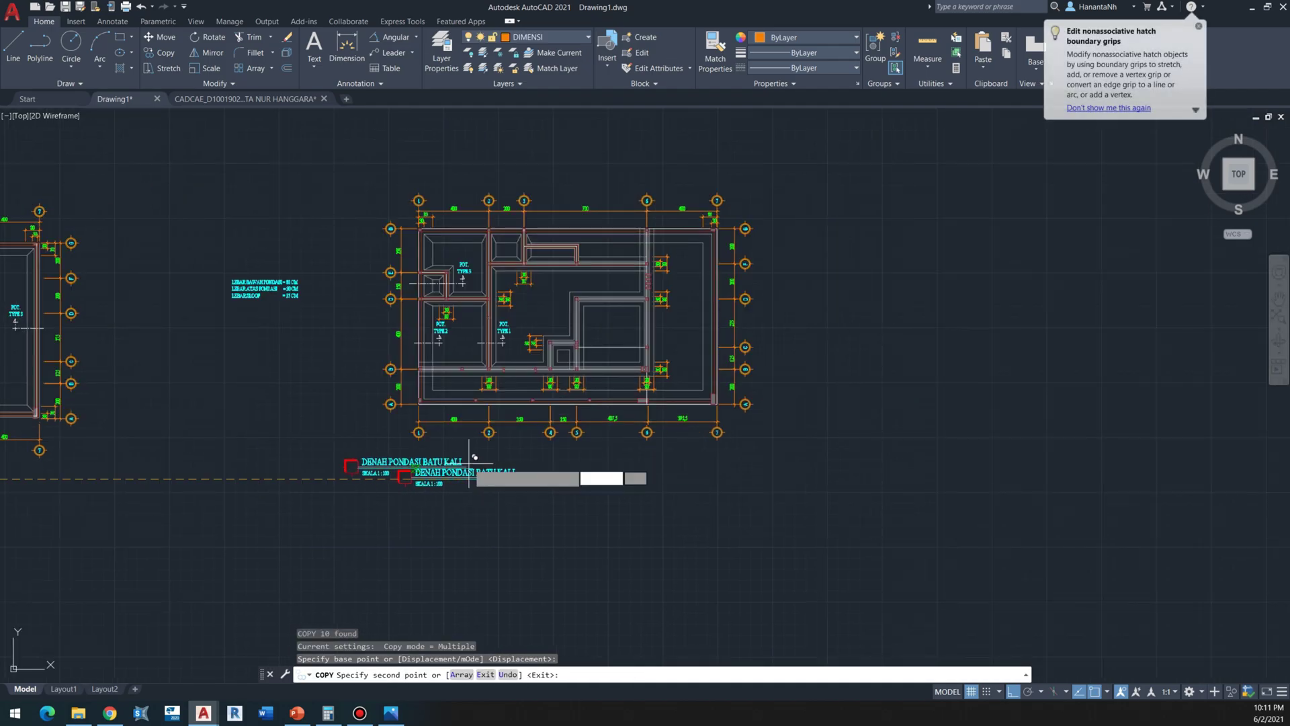
click(412, 499)
key(Escape)
scroll(414, 371, up, 3)
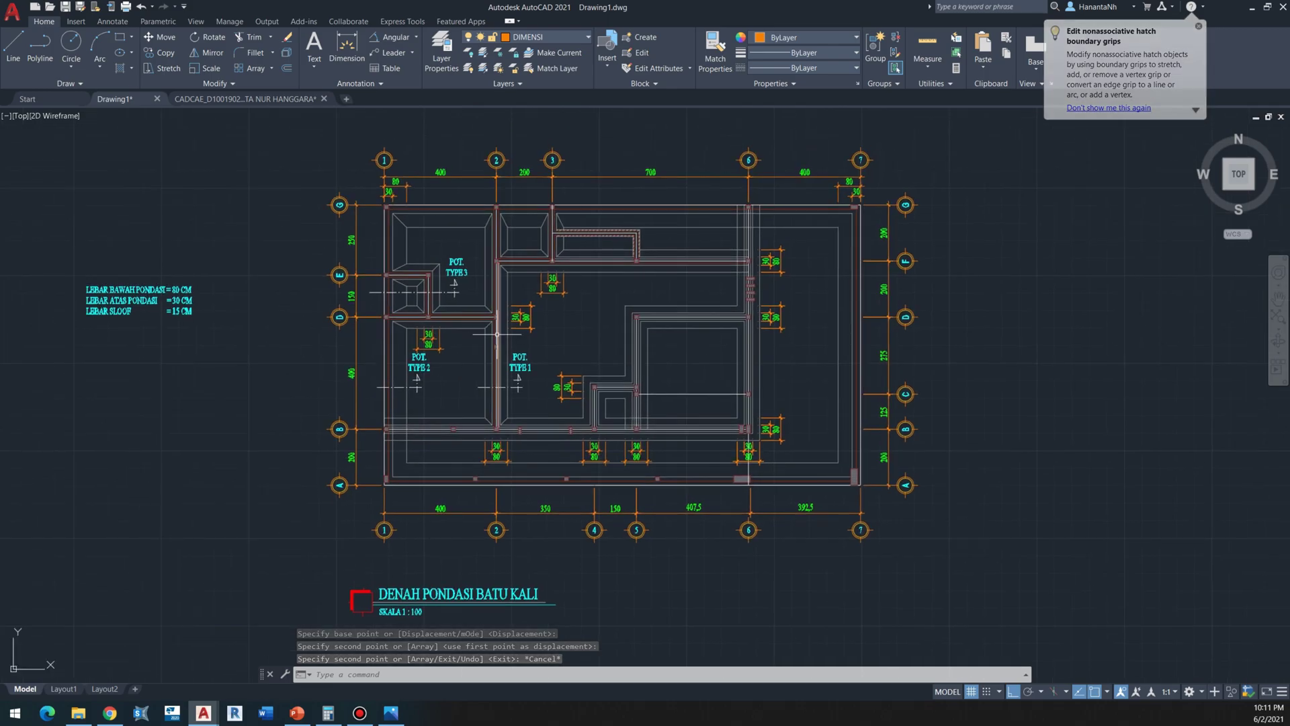
middle_drag(475, 339, 499, 317)
middle_drag(606, 280, 566, 294)
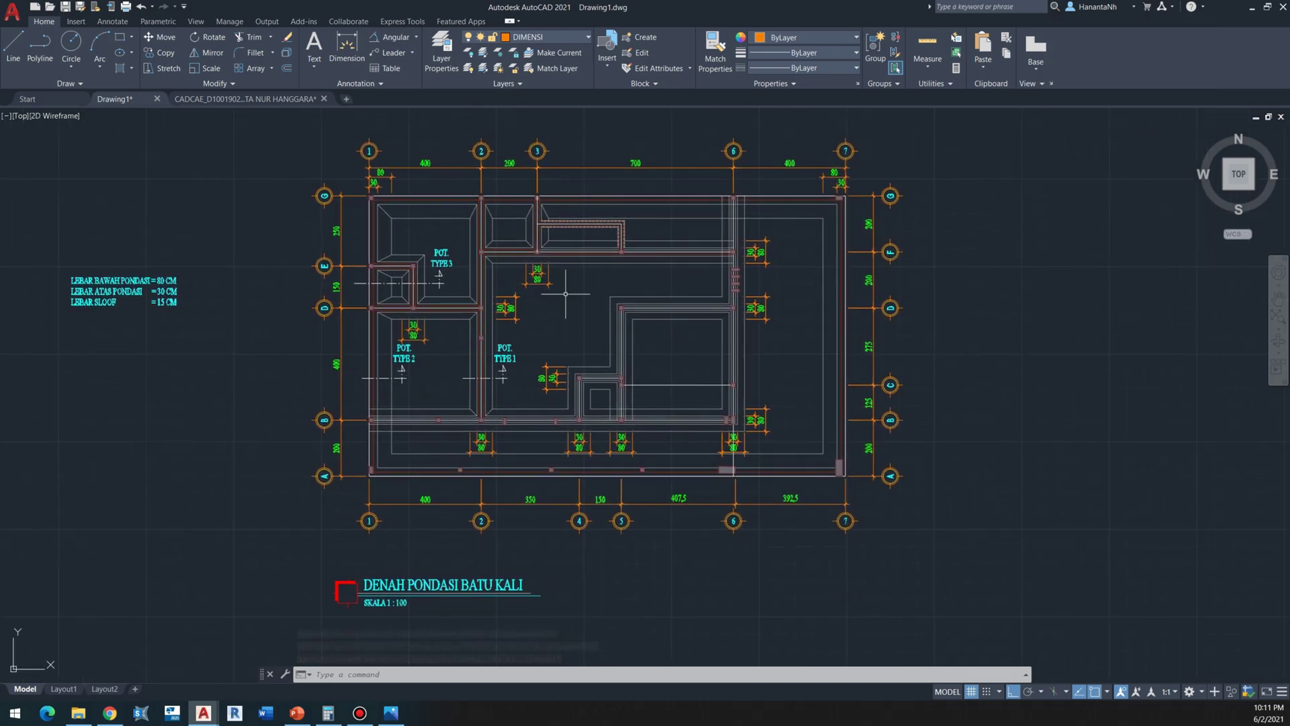